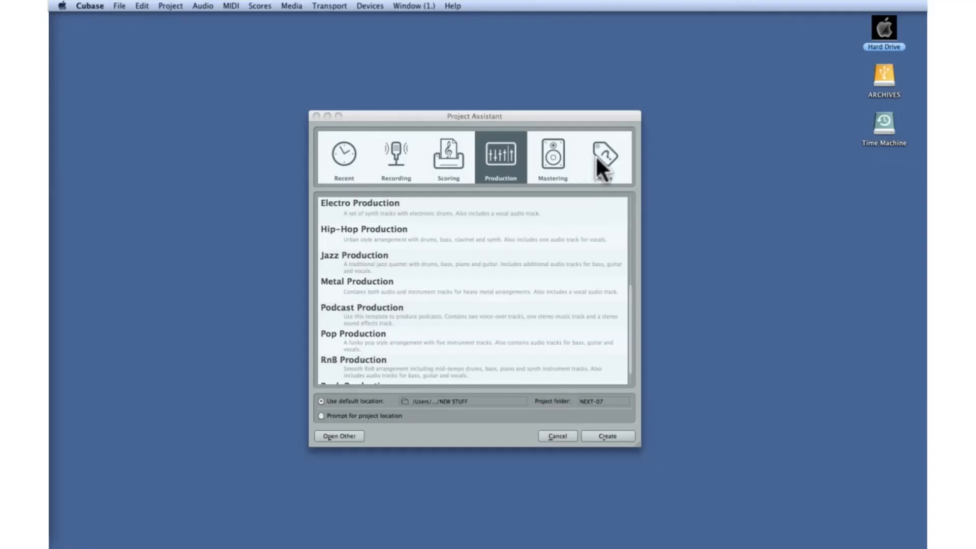
- Look through the Mastering, Recording and Production project templates in the Project Assistant
left_click(561, 165)
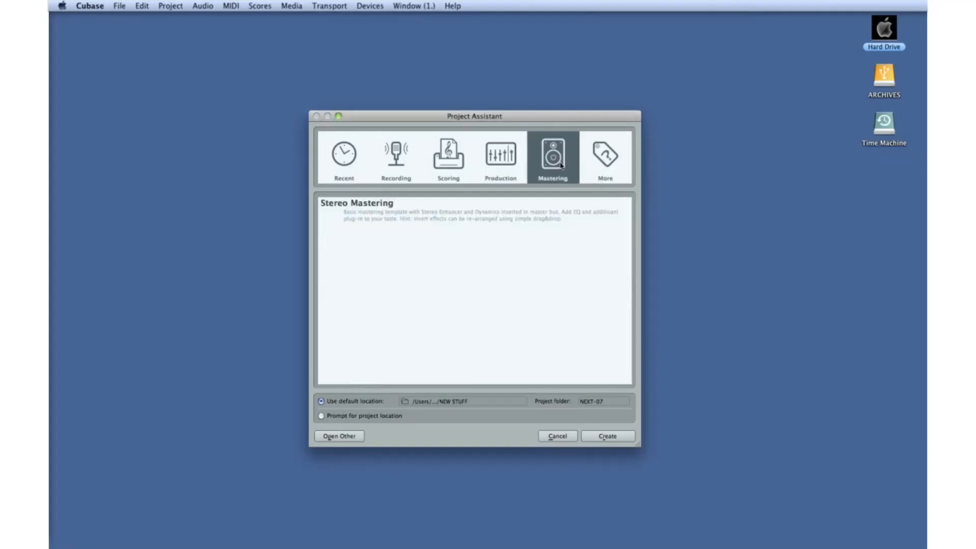
left_click(390, 170)
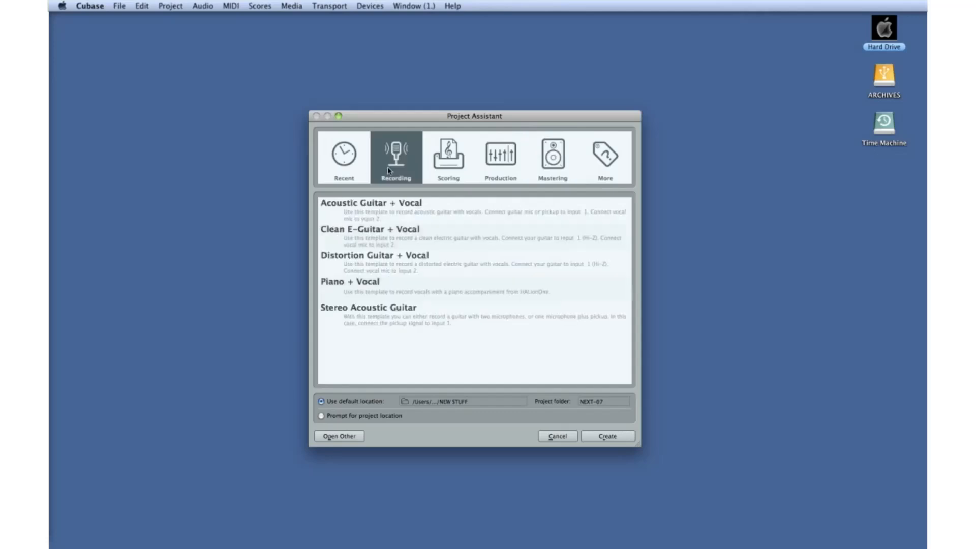
left_click(508, 170)
scroll(457, 251, "down", 5)
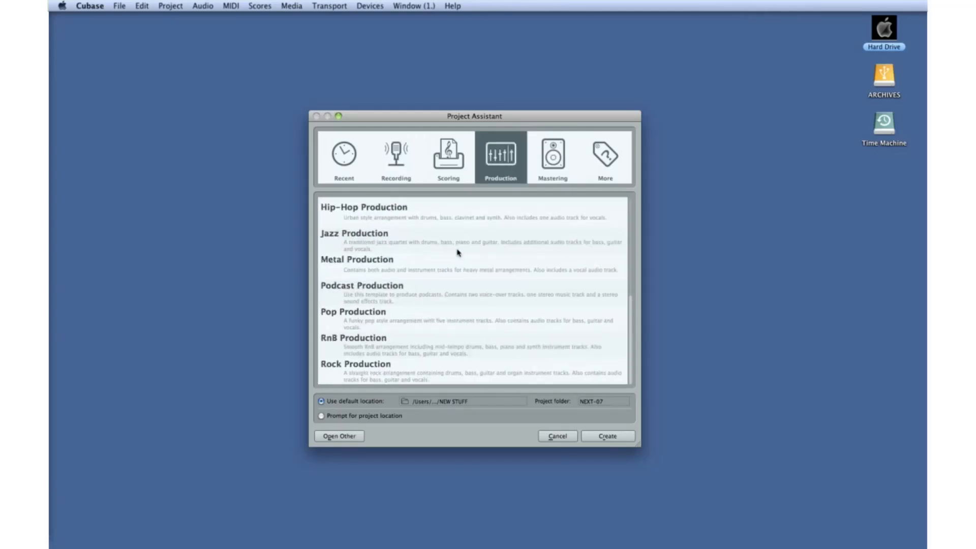
left_click(401, 273)
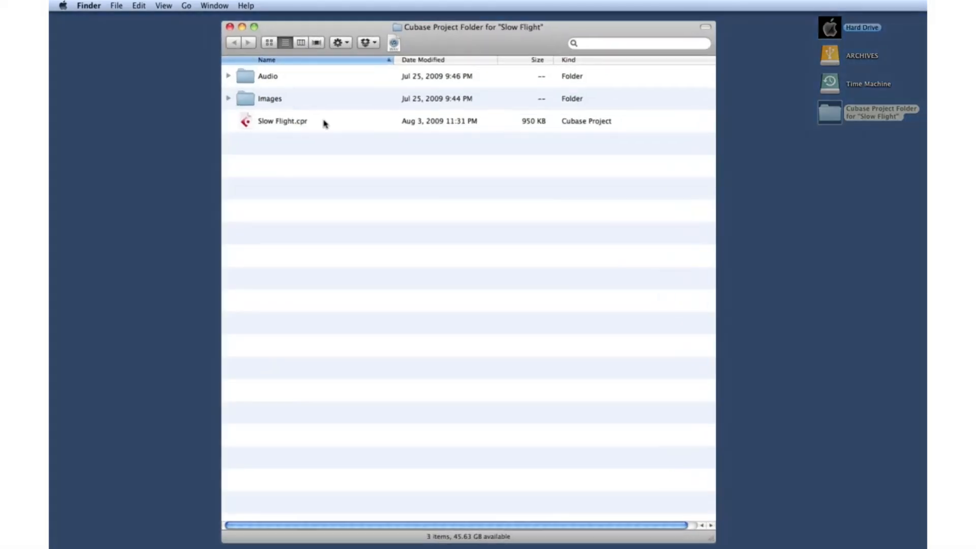
- In Finder, examine the Slow Flight project folder's contents, including the project file and the recordings in its Audio folder
left_click(337, 136)
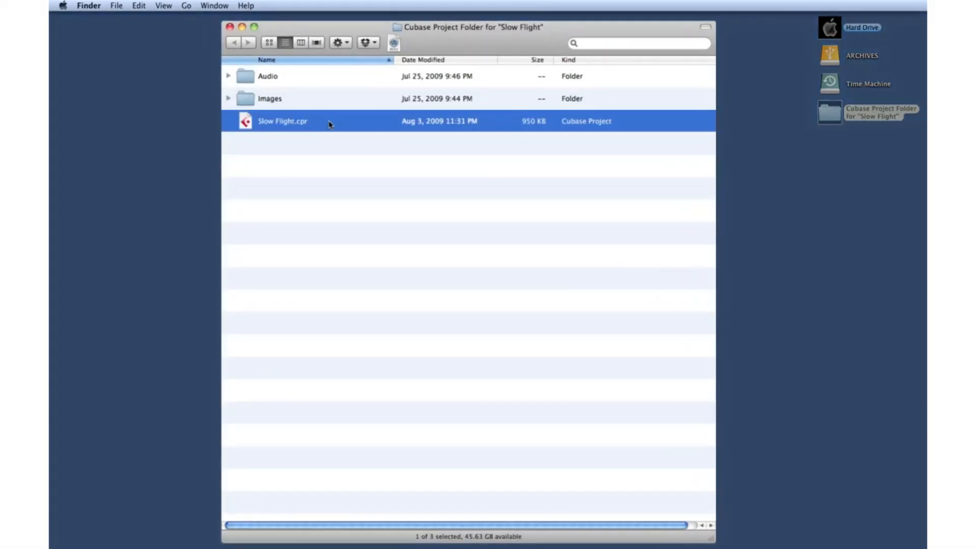
left_click(326, 82)
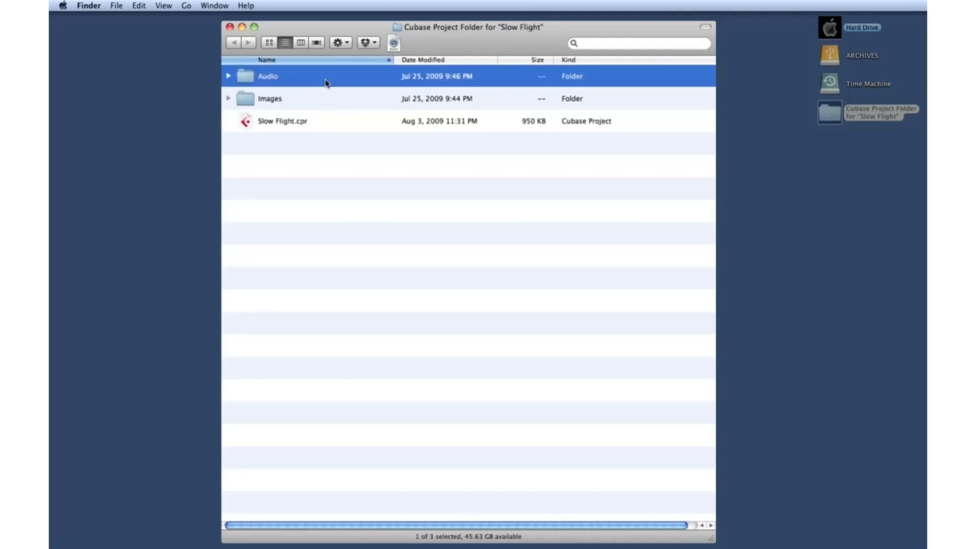
left_click(324, 124)
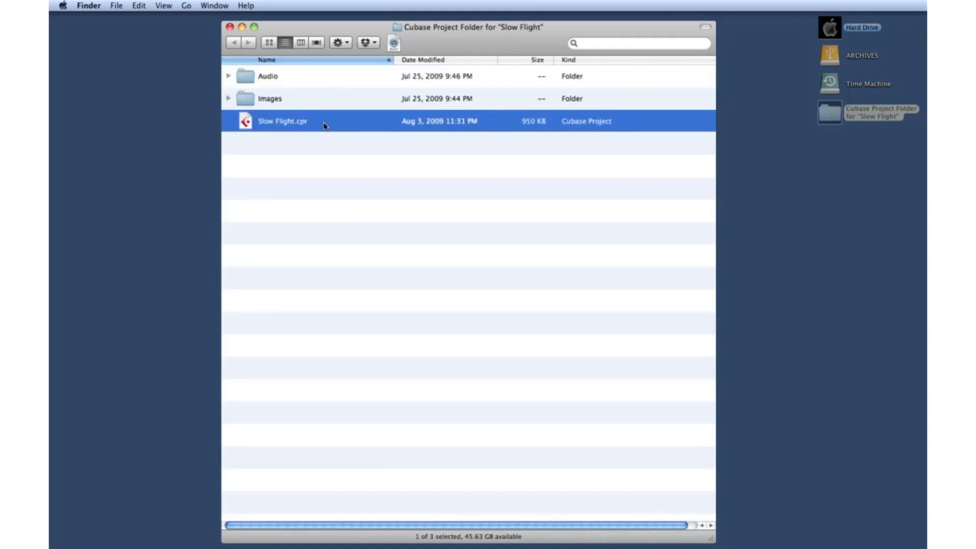
left_click(229, 77)
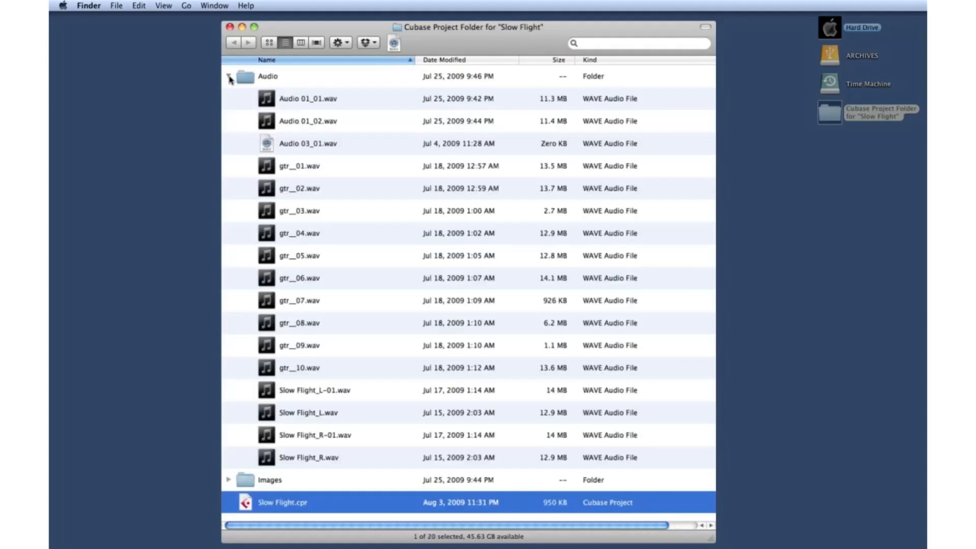
left_click(369, 104)
left_click(370, 149)
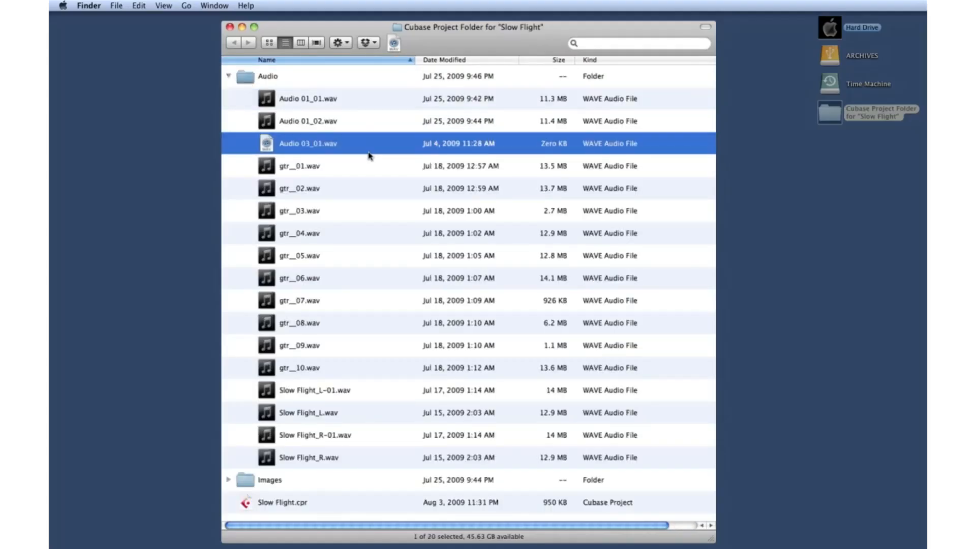
left_click(365, 390)
left_click(364, 459)
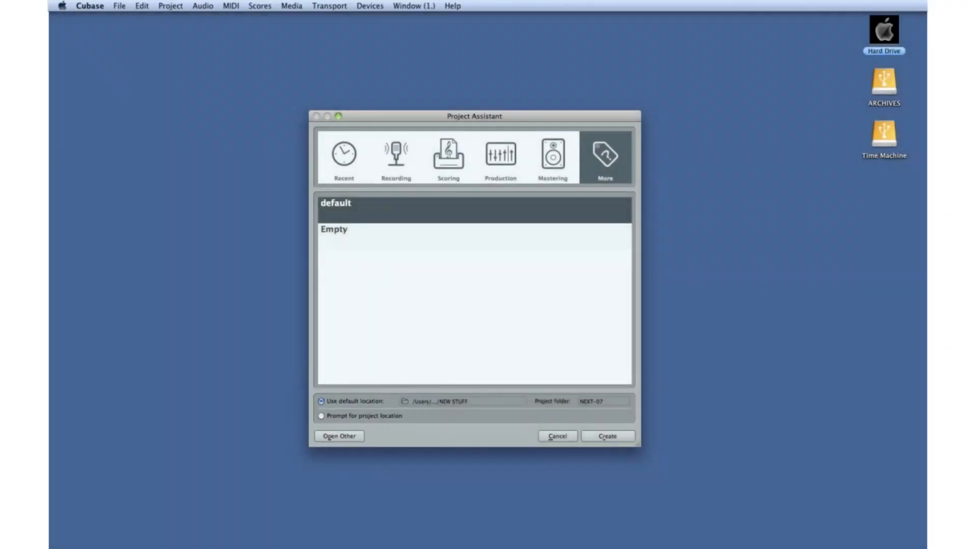
- In Cubase, choose the Empty project template with prompting for the project location, and continue to the folder selection
left_click(321, 416)
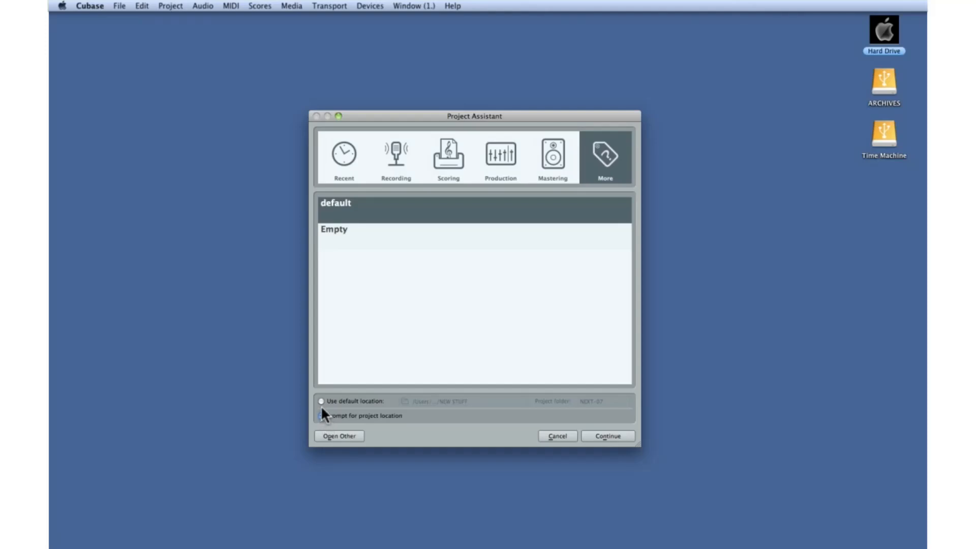
left_click(321, 401)
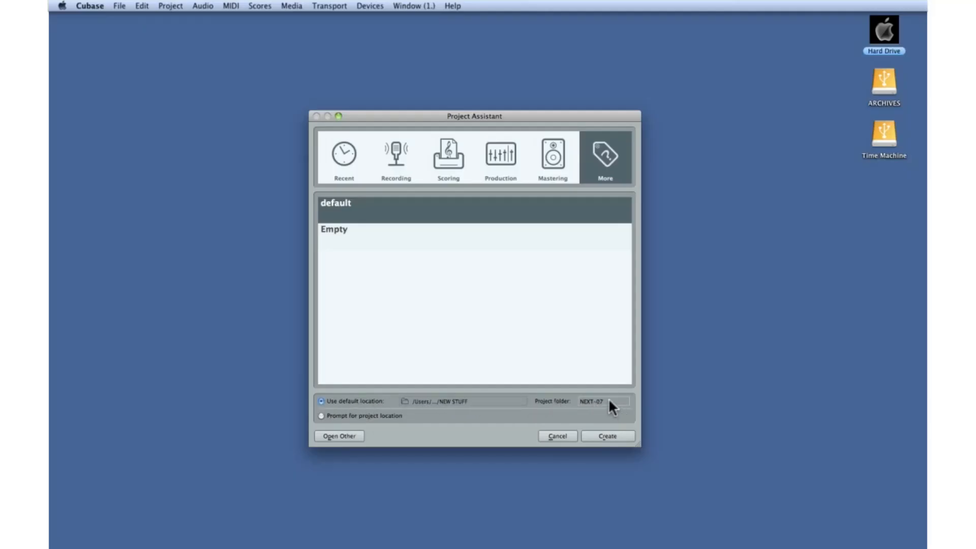
left_click(356, 243)
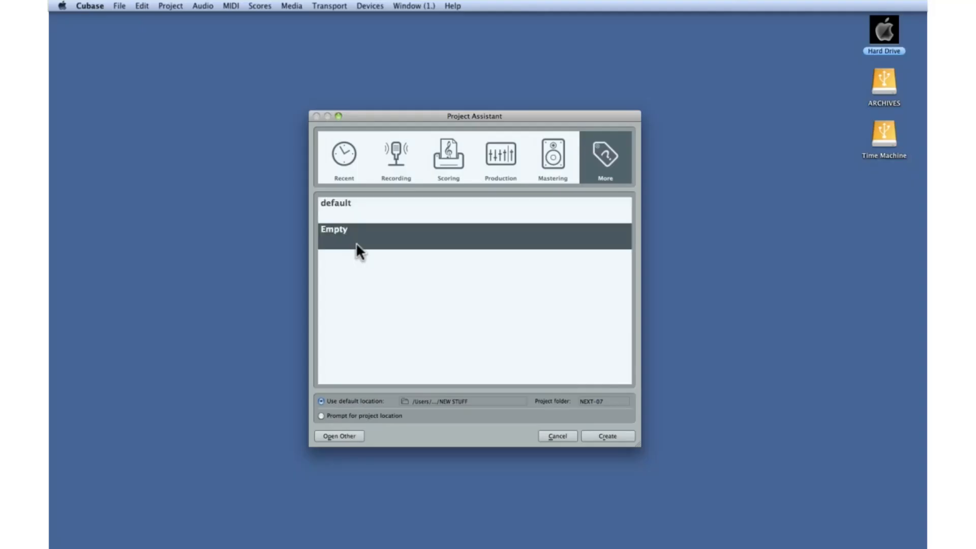
left_click(321, 415)
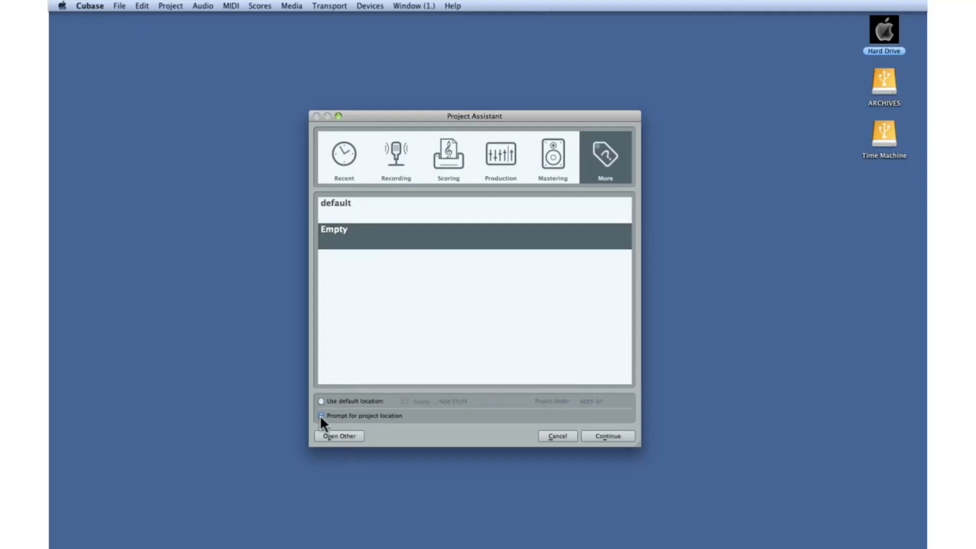
left_click(590, 437)
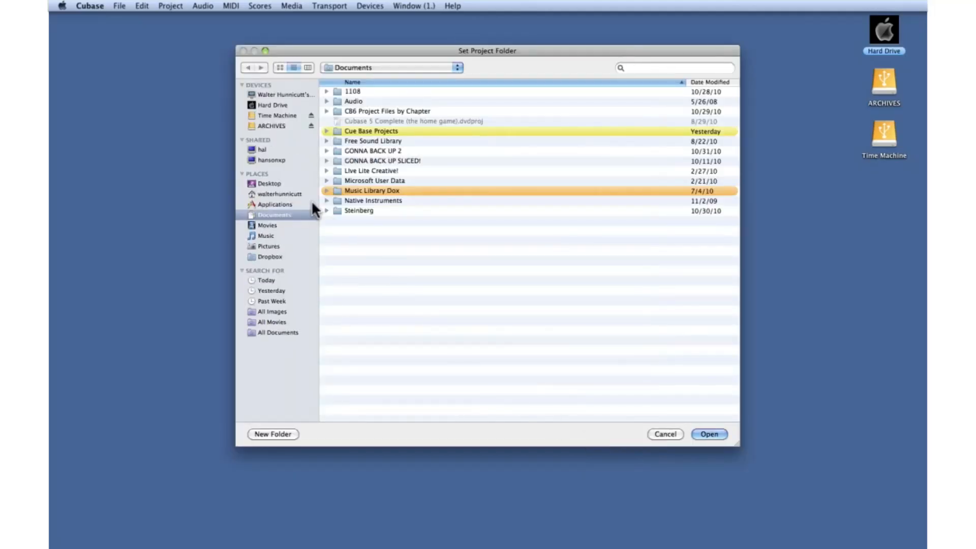
- Create a new project folder named "My First Project" on the Desktop
left_click(278, 184)
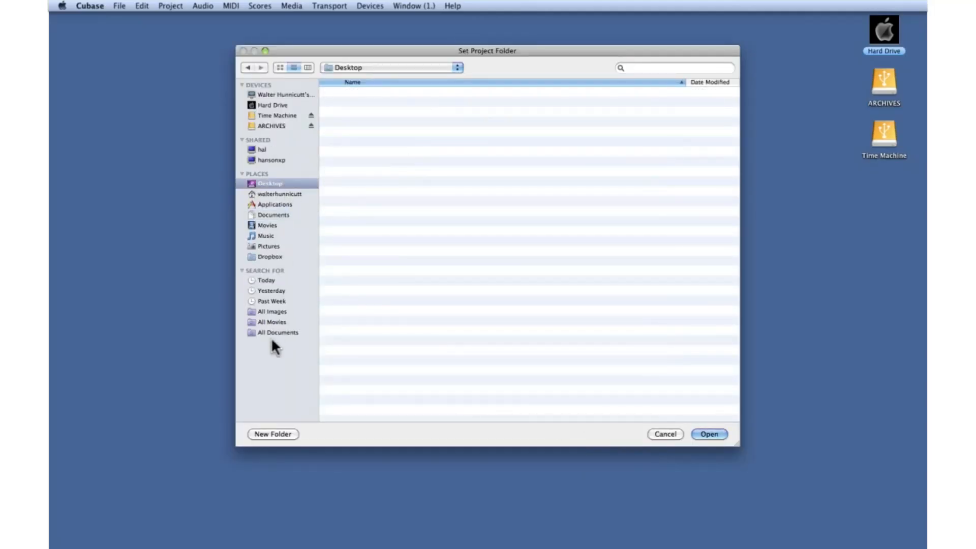
left_click(270, 433)
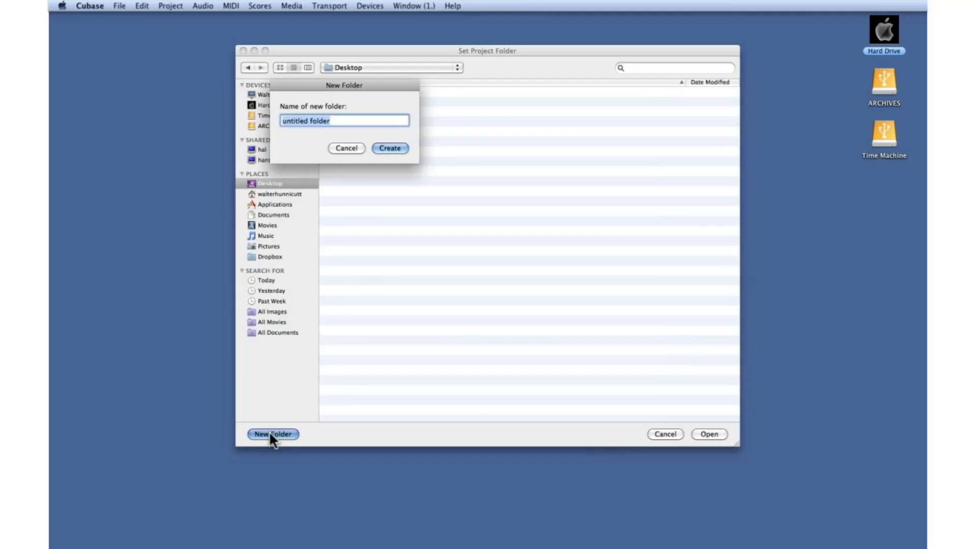
type("My First Project")
left_click(390, 148)
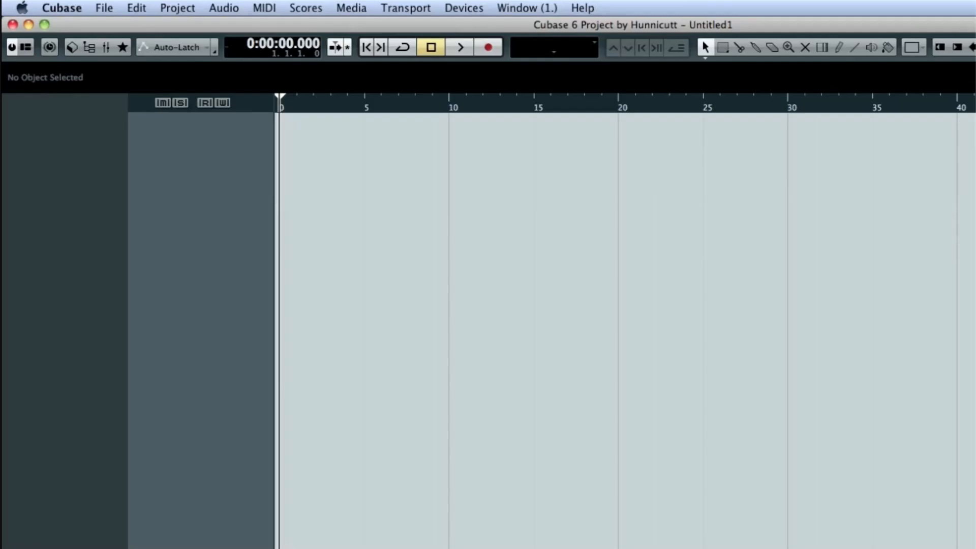
- Add three mono audio tracks to the empty project
left_click(172, 11)
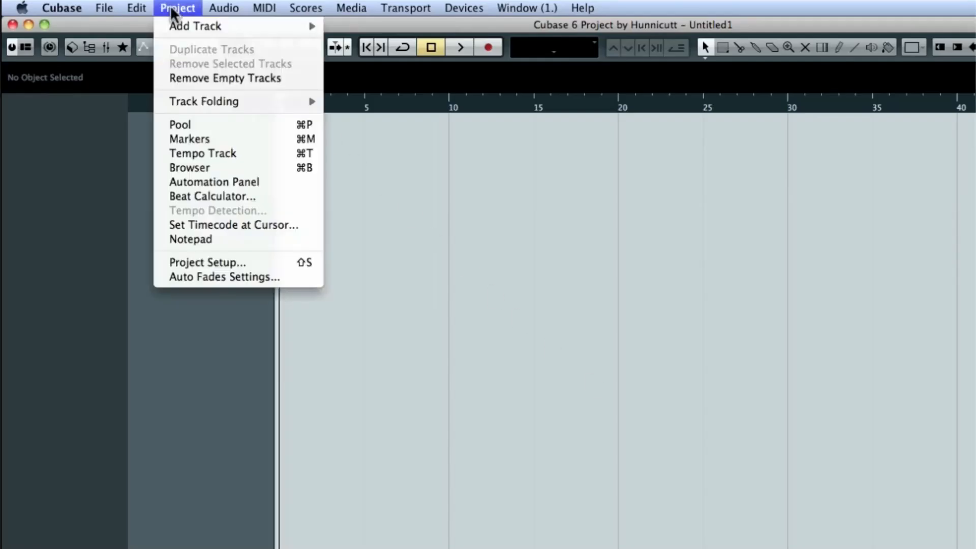
mouse_move(162, 25)
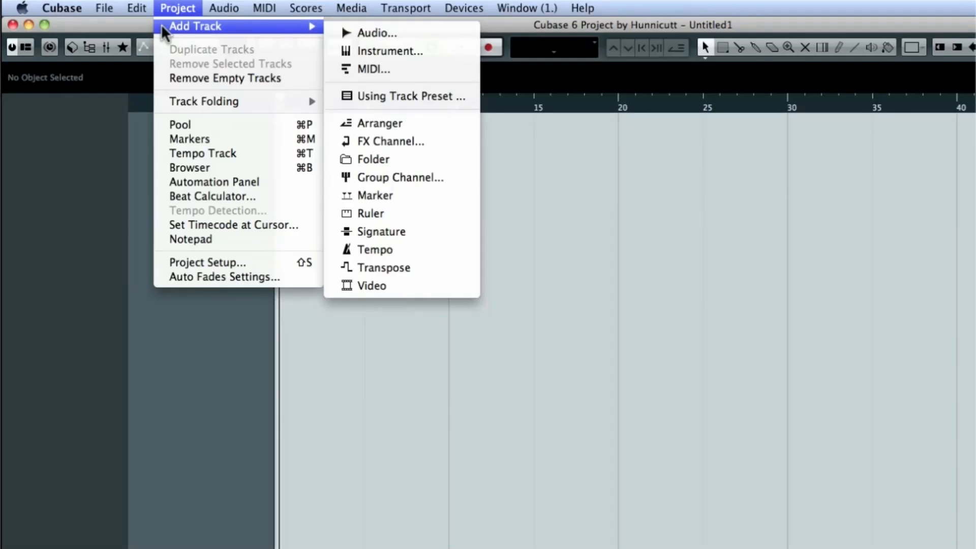
left_click(416, 32)
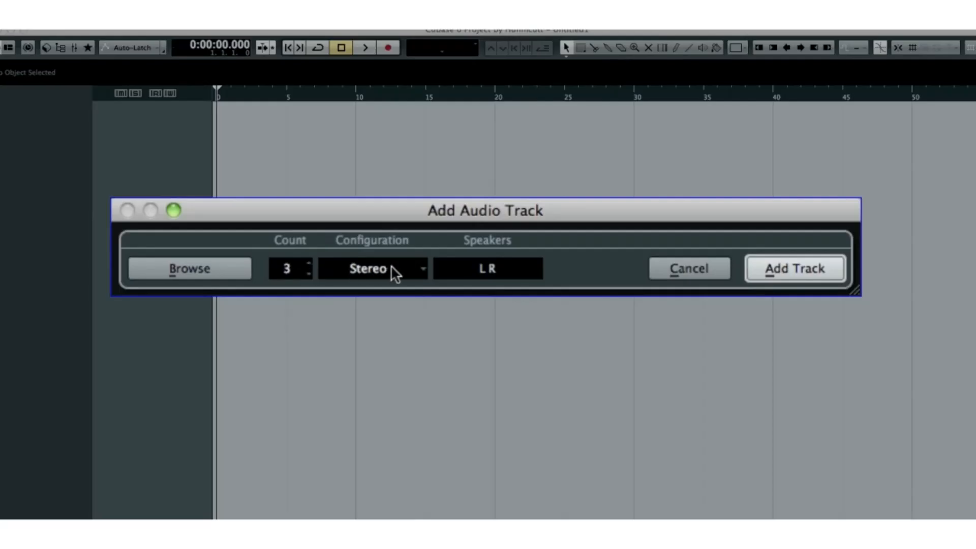
left_click(420, 268)
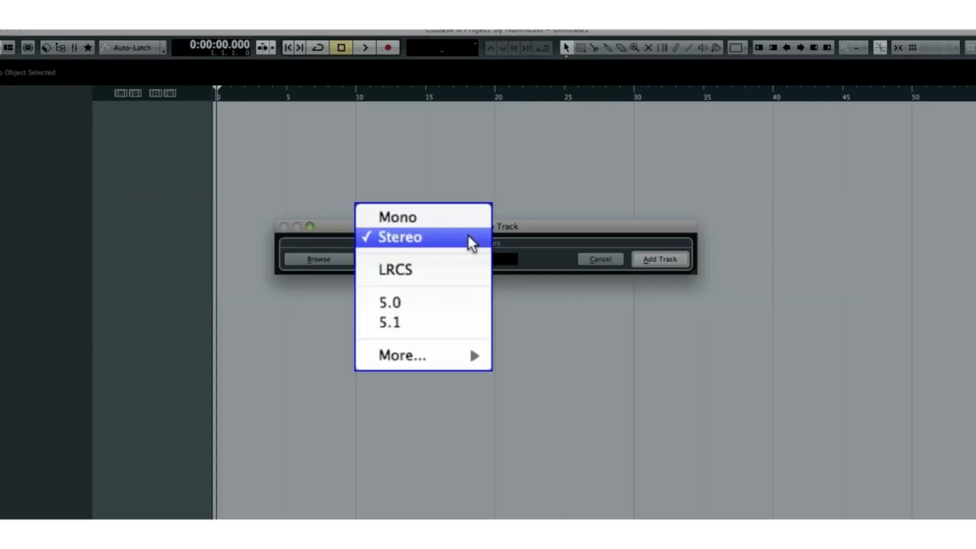
left_click(413, 257)
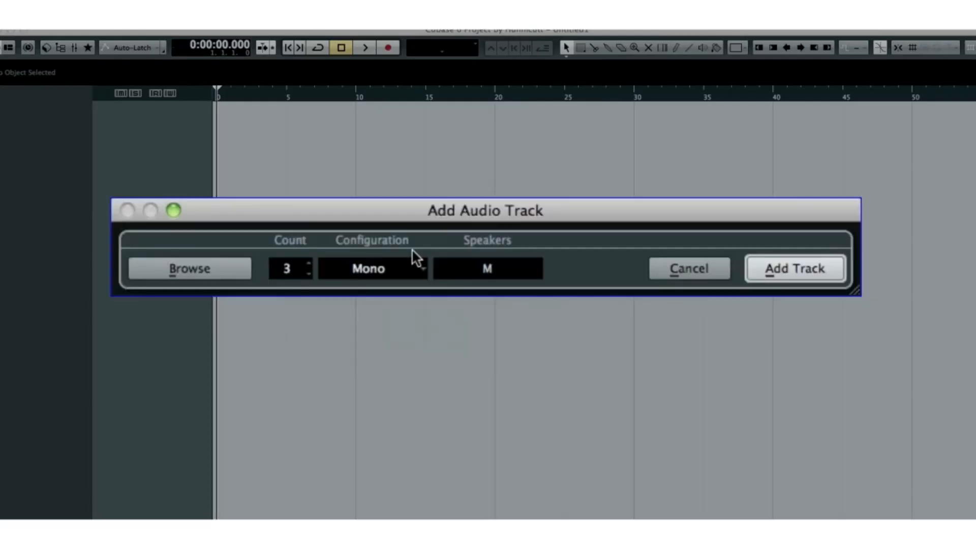
left_click(788, 269)
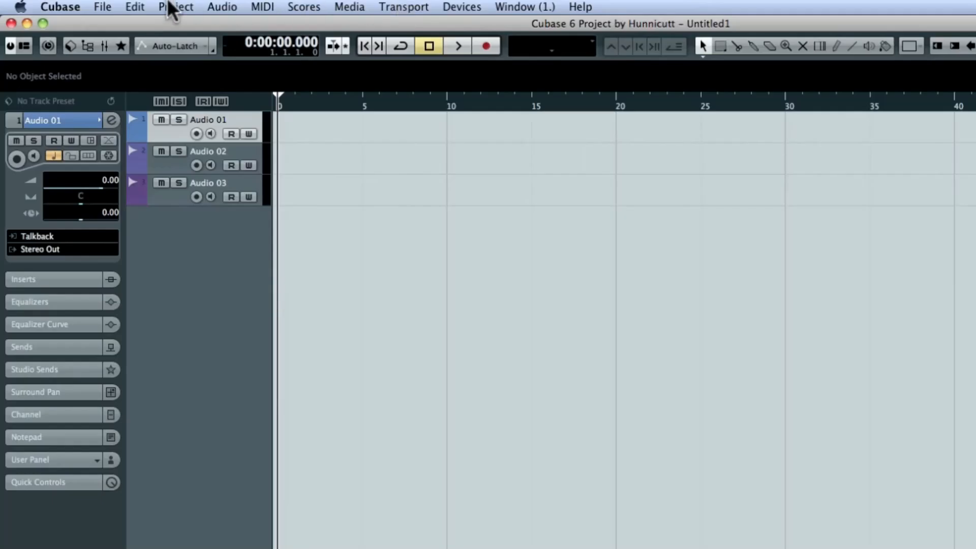
- View the Project Setup settings, including frame rate, sample rate, bit resolution and record file type, and close them without changes
left_click(174, 7)
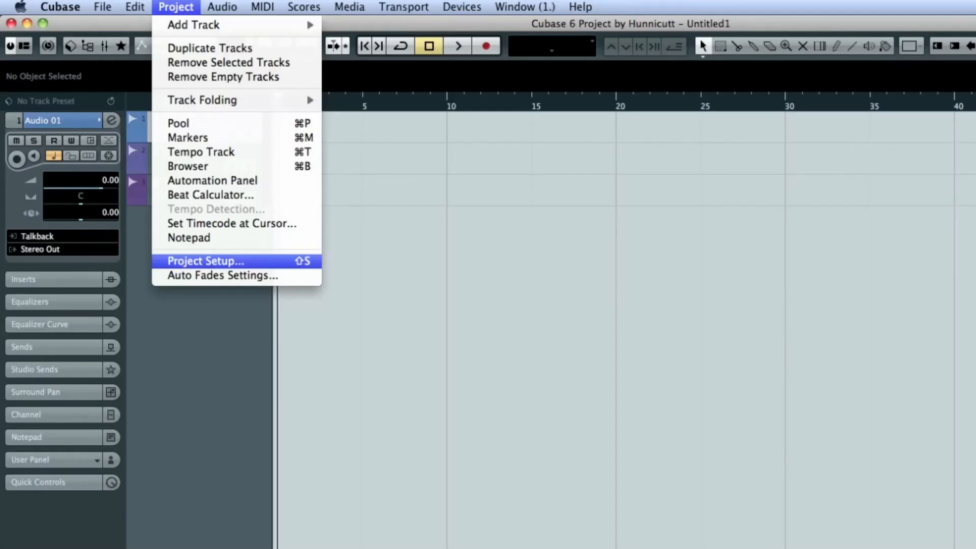
left_click(206, 261)
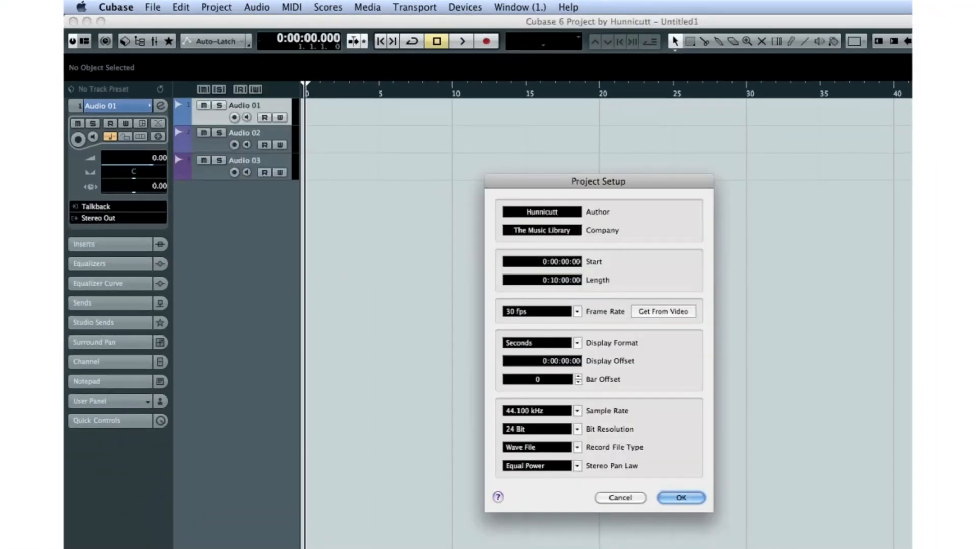
left_click(608, 498)
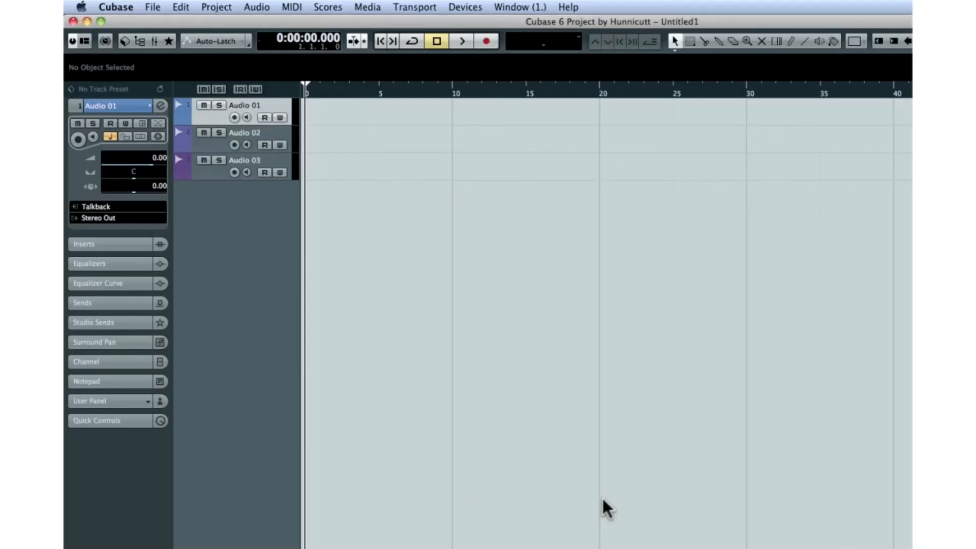
- View the project's Notepad and close it without adding notes
left_click(206, 6)
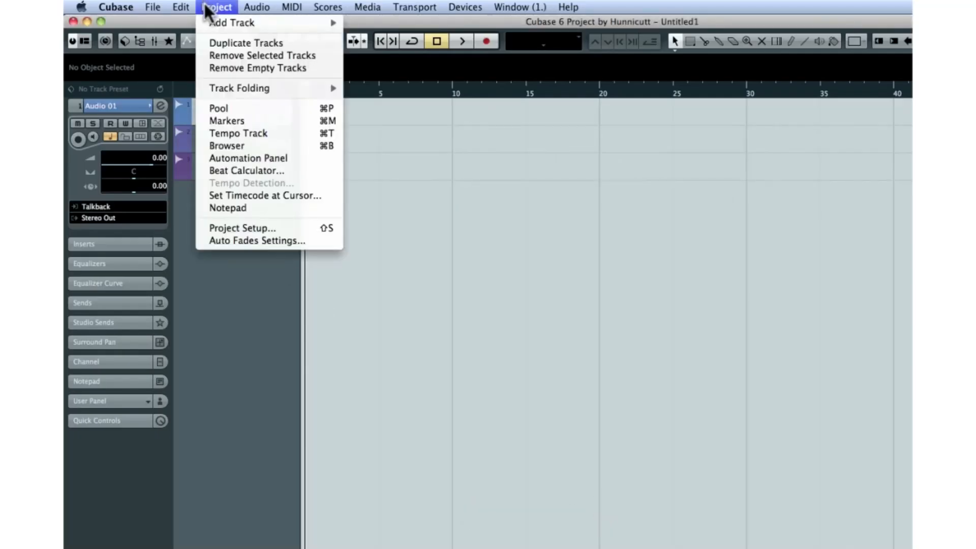
left_click(252, 210)
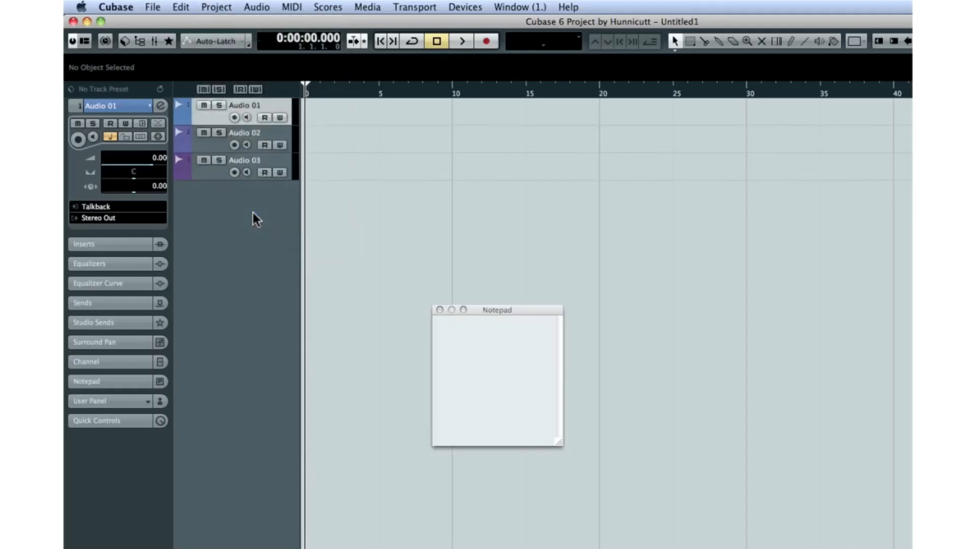
left_click(440, 310)
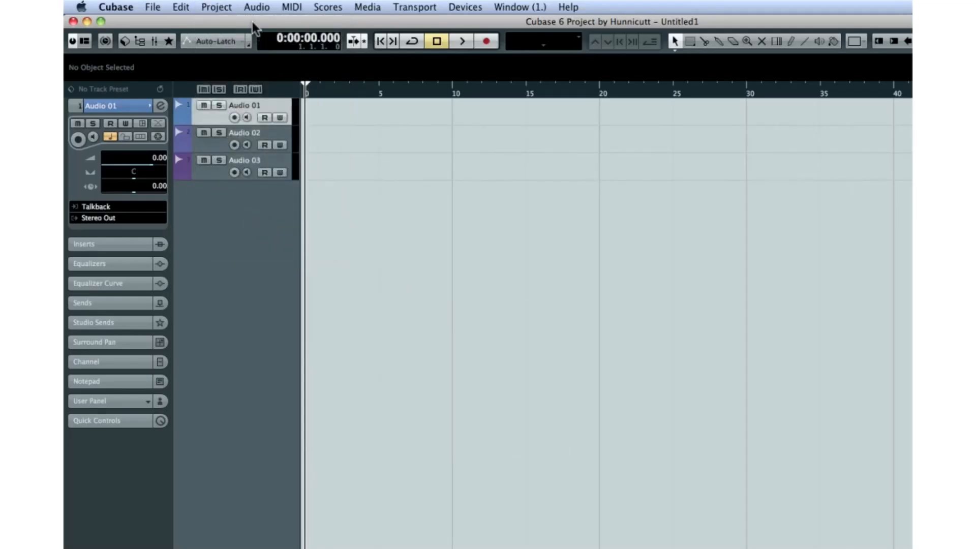
left_click(217, 7)
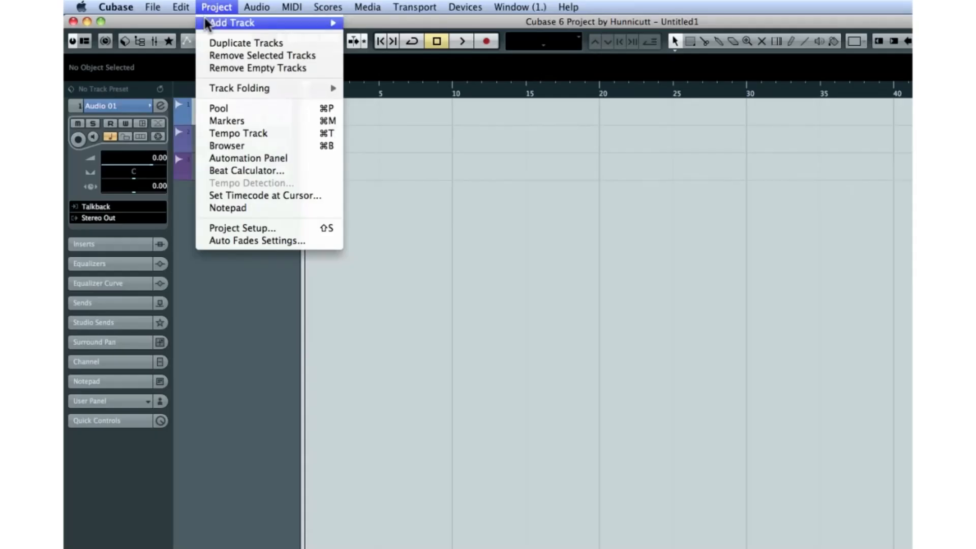
mouse_move(206, 22)
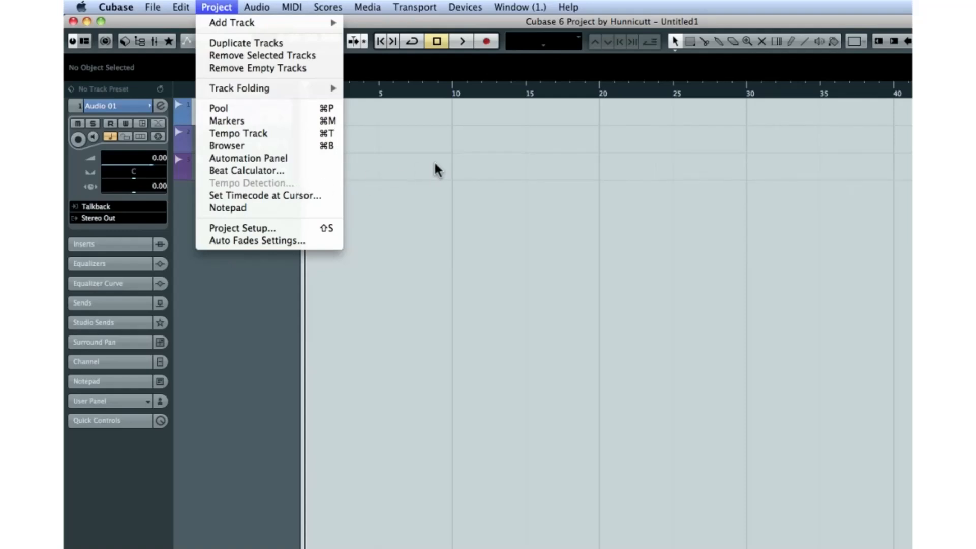
left_click(454, 163)
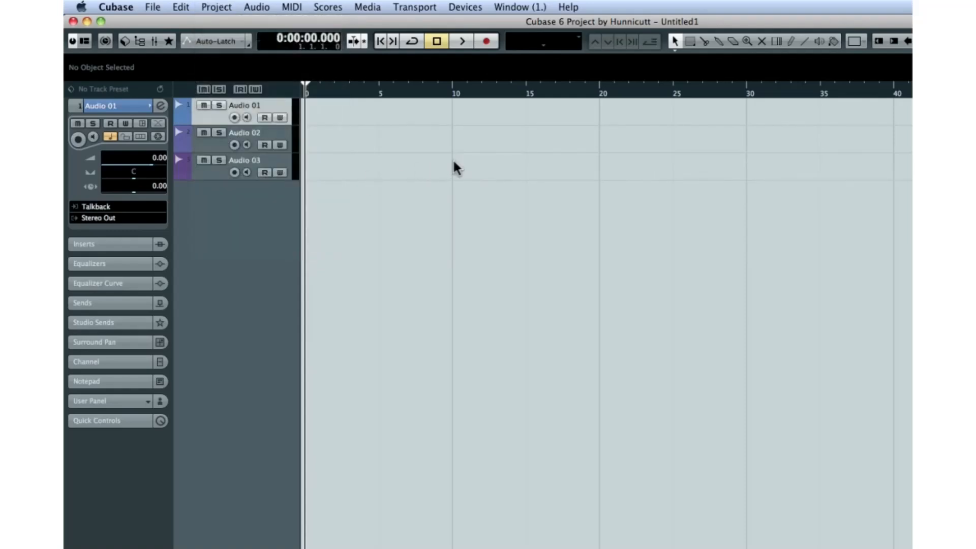
- Search the help for "MIDI", view the "Extract MIDI" topic, and close the help window
left_click(569, 7)
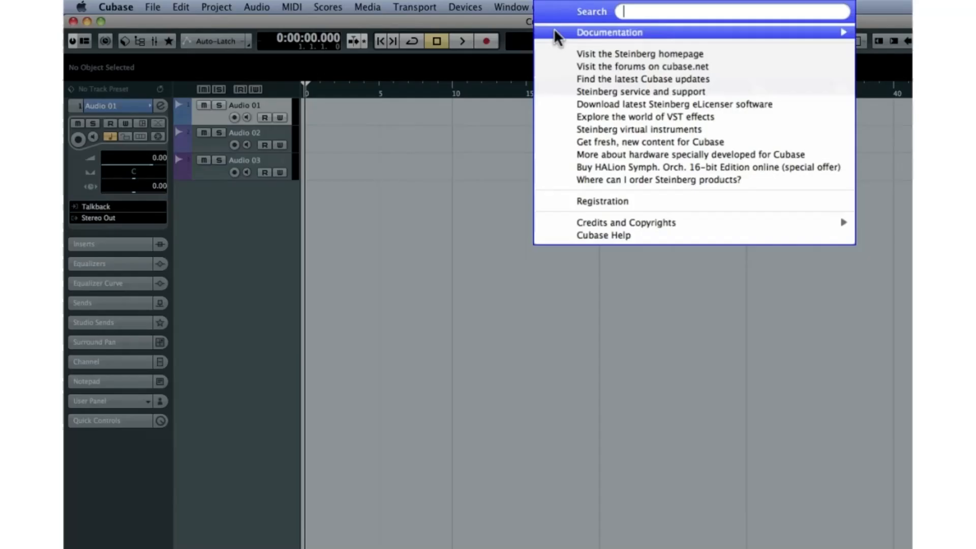
mouse_move(568, 45)
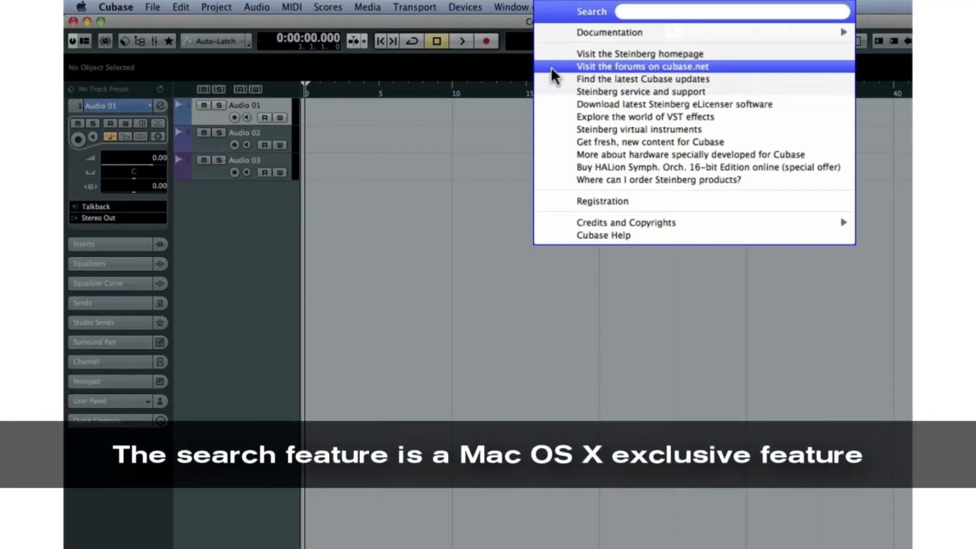
type("MIDI")
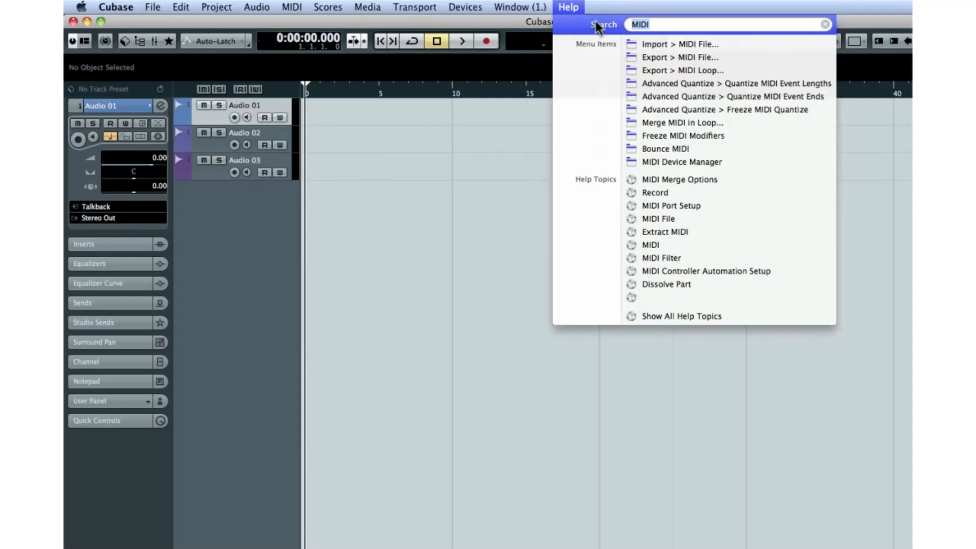
mouse_move(640, 40)
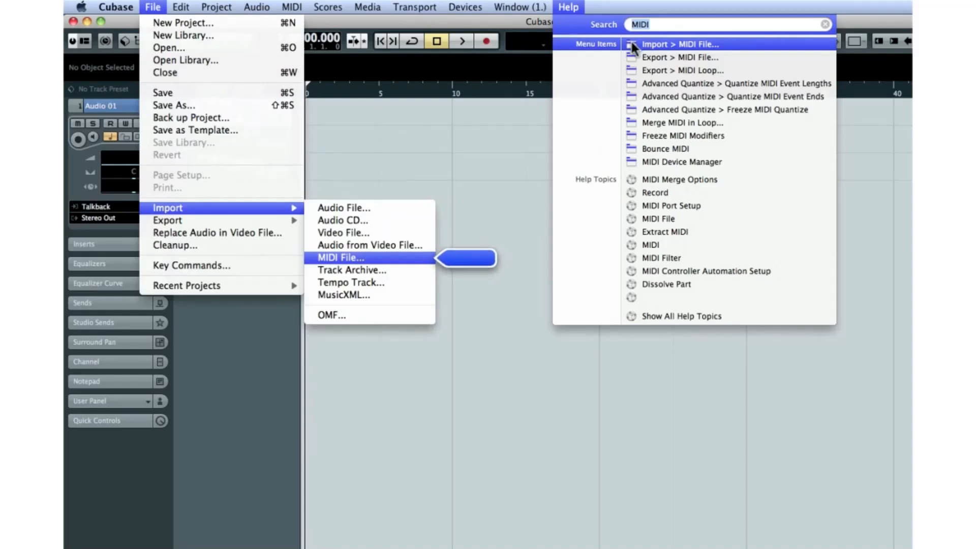
left_click(657, 231)
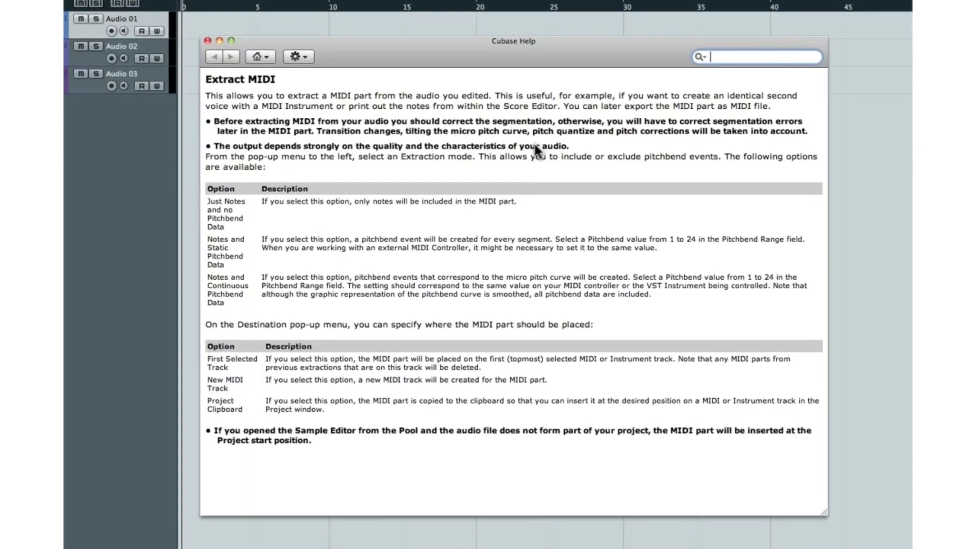
left_click(208, 40)
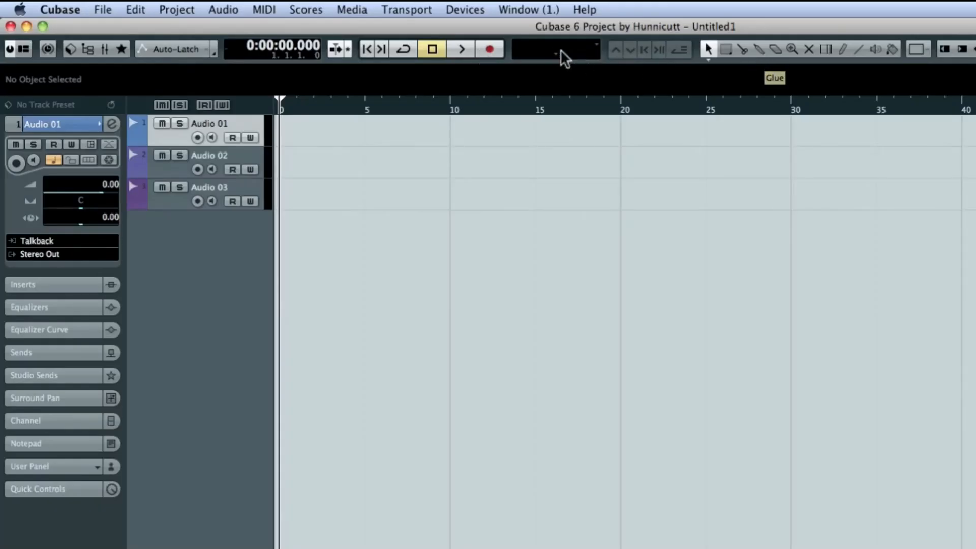
- Move Automation Mode to the hidden items in the project toolbar's setup
right_click(512, 55)
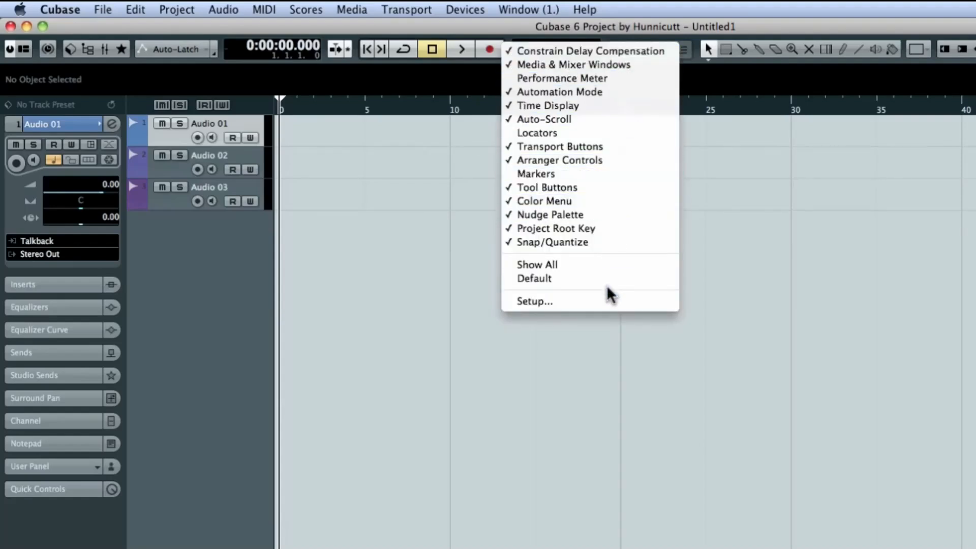
left_click(609, 300)
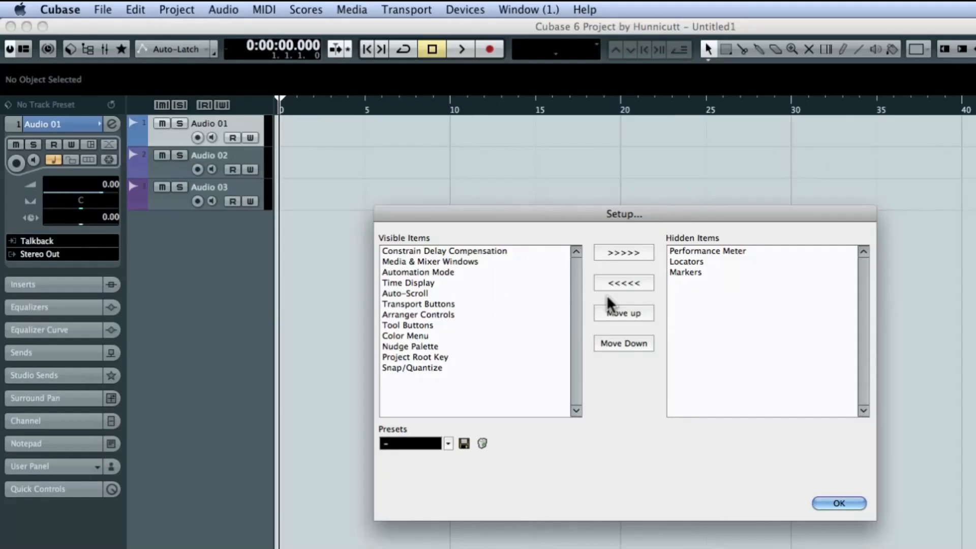
left_click(434, 274)
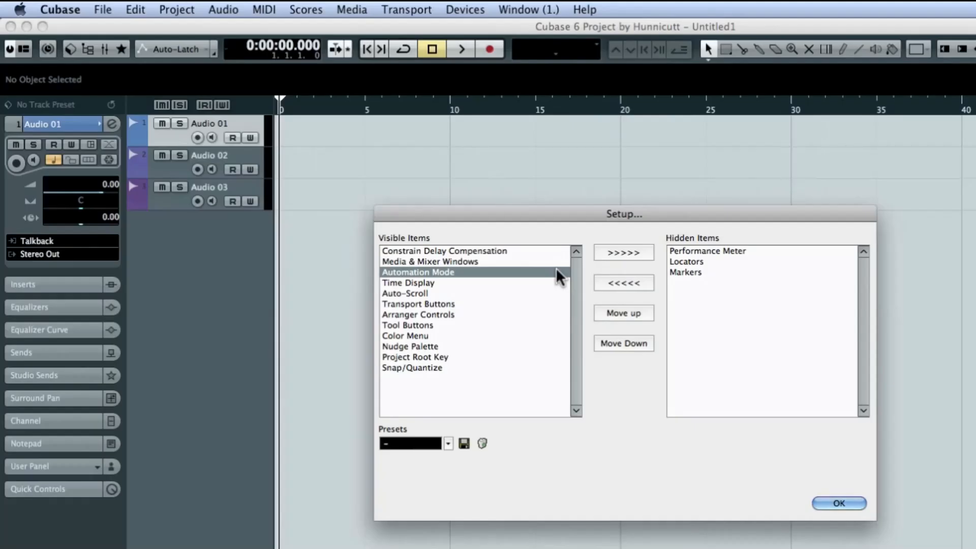
left_click(619, 253)
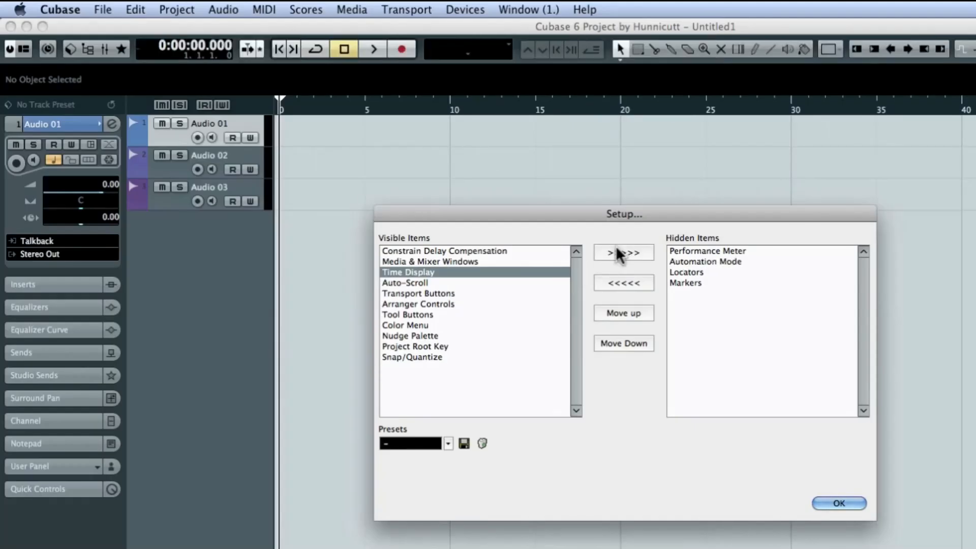
- Reorder the visible toolbar items so Time Display sits between Project Root Key and Snap/Quantize, and accept the toolbar setup
left_click(413, 317)
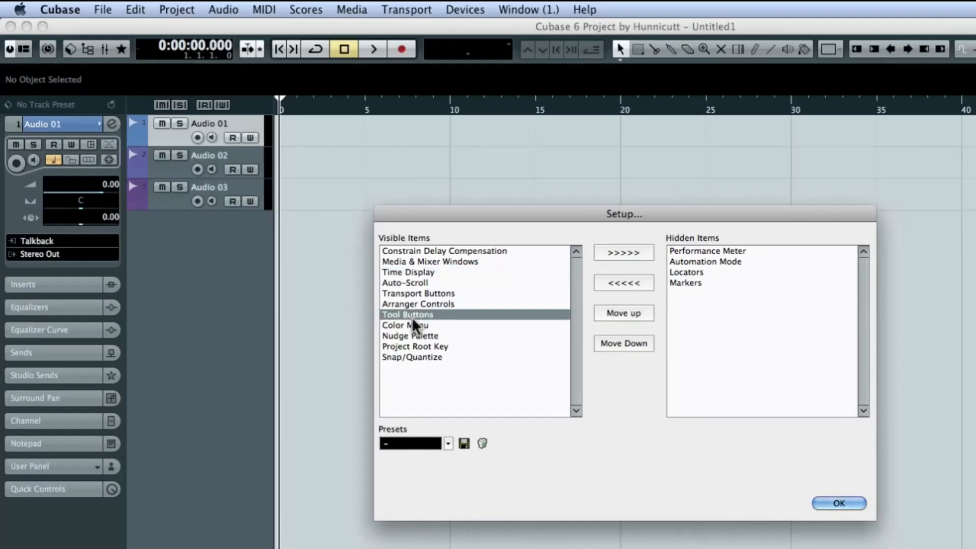
left_click(427, 272)
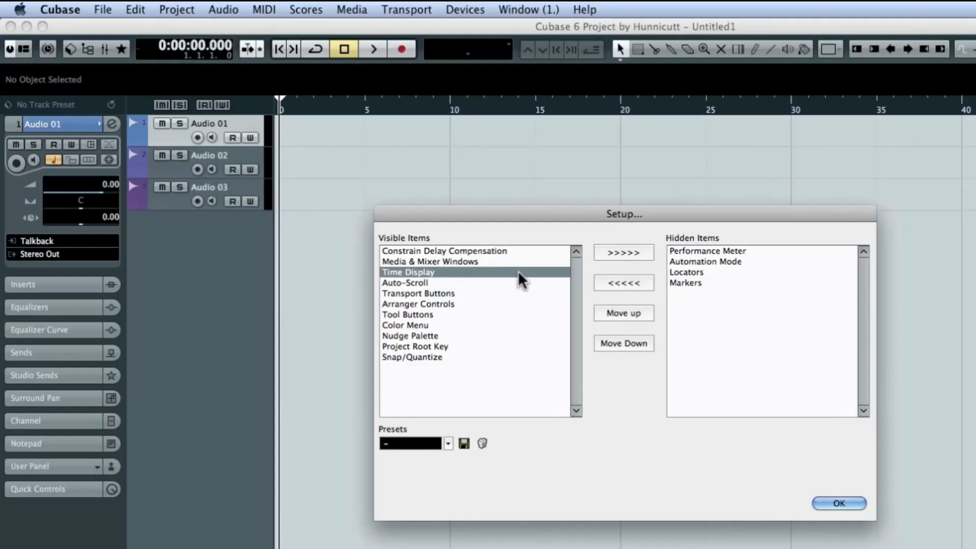
left_click(602, 345)
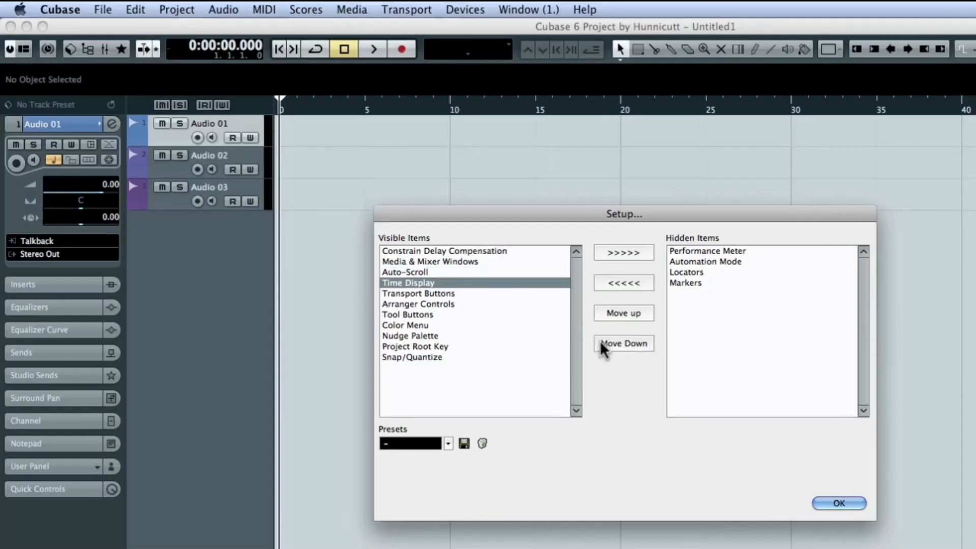
left_click(603, 345)
left_click(602, 345)
left_click(603, 345)
left_click(602, 345)
left_click(602, 345)
left_click(603, 345)
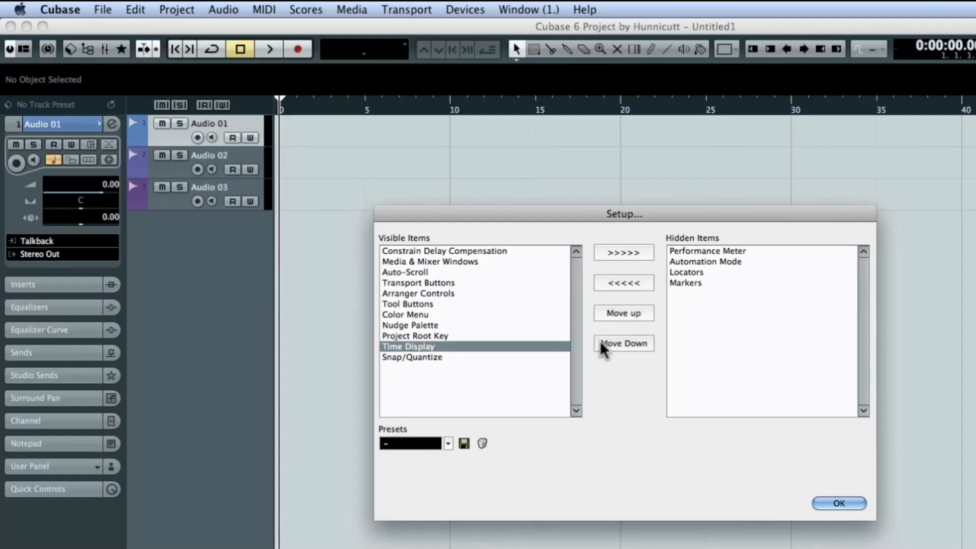
left_click(839, 503)
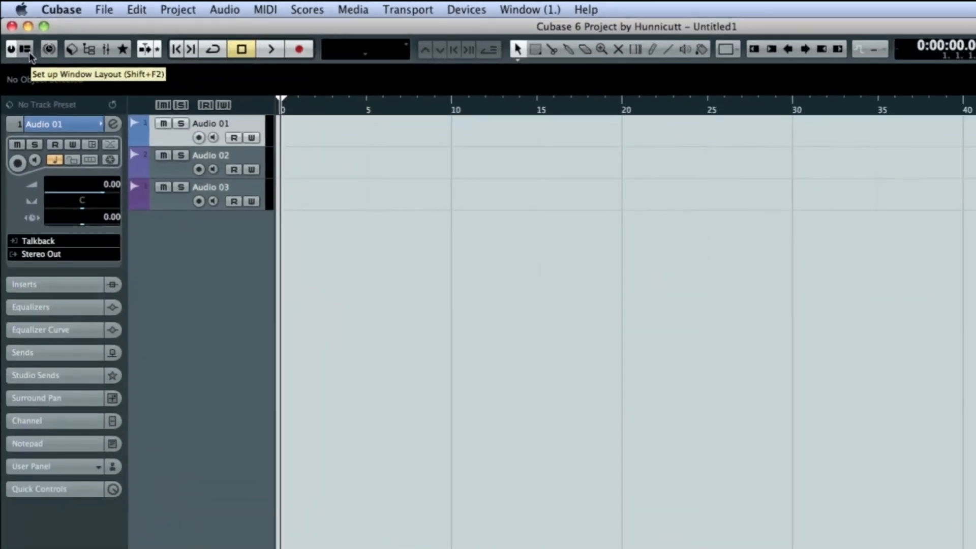
- Show the Overview Line and Status Line through the project window's layout setup
left_click(29, 55)
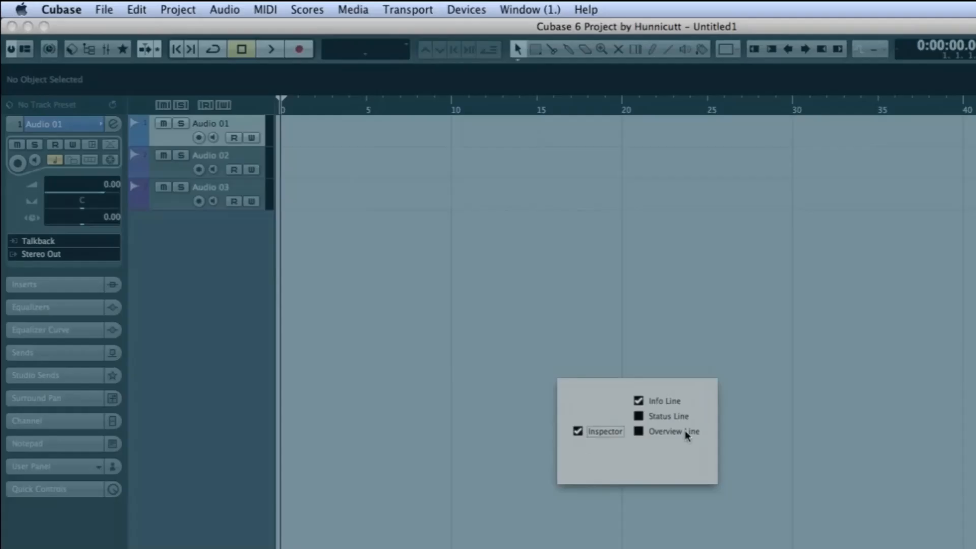
left_click(640, 432)
left_click(639, 416)
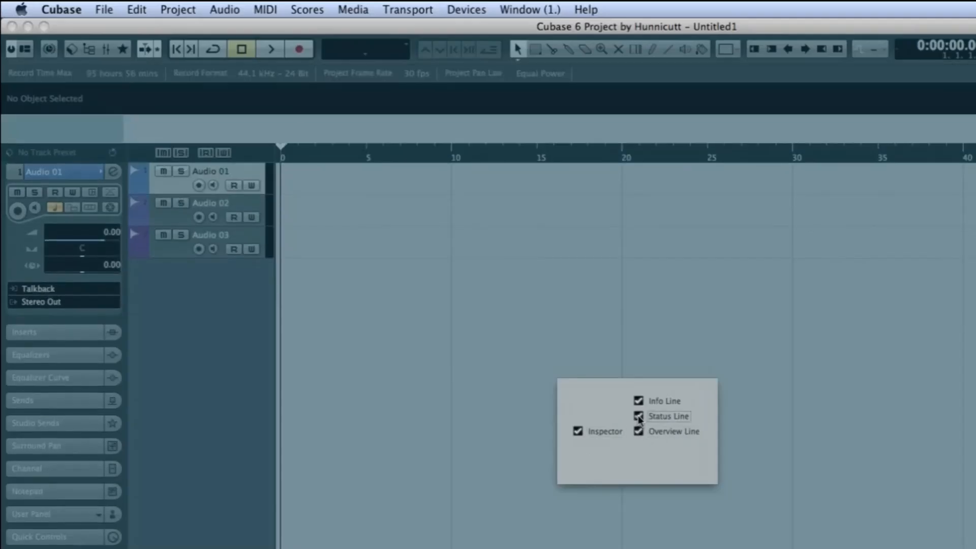
- Toggle the Inspector and Info Line off and on again, and hide the Status Line and Overview Line in the window layout
left_click(577, 432)
left_click(578, 431)
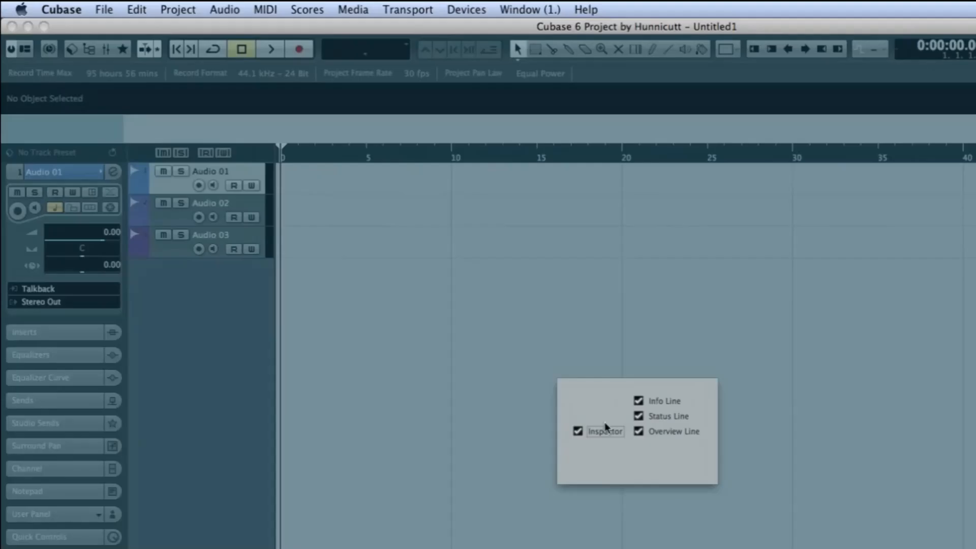
left_click(639, 401)
left_click(640, 401)
left_click(638, 416)
left_click(639, 432)
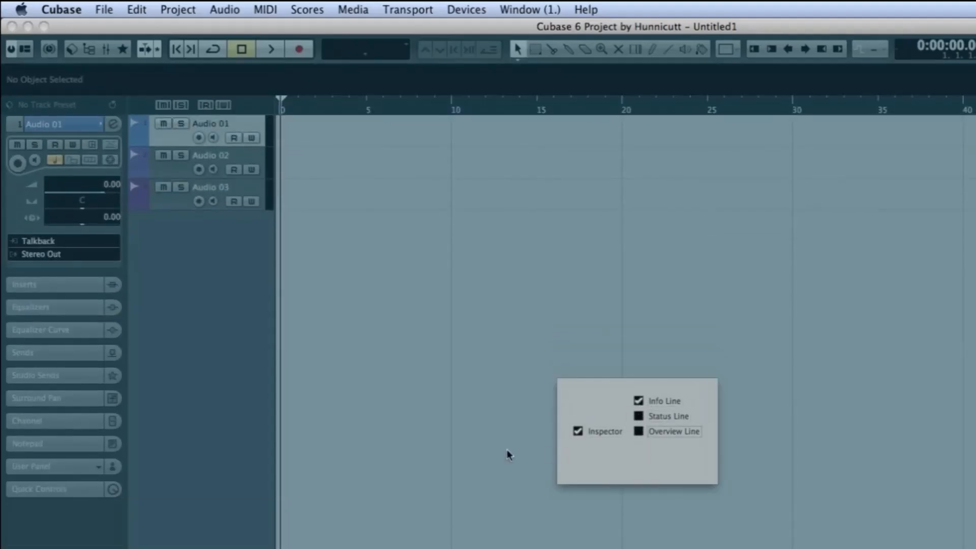
left_click(489, 450)
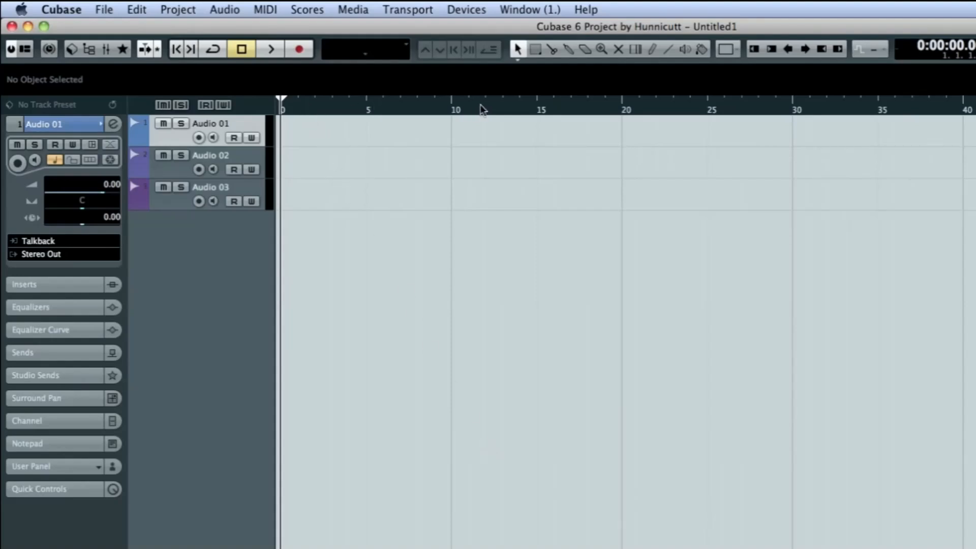
- Switch the ruler's display format through Timecode and Samples to Bars+Beats
right_click(759, 112)
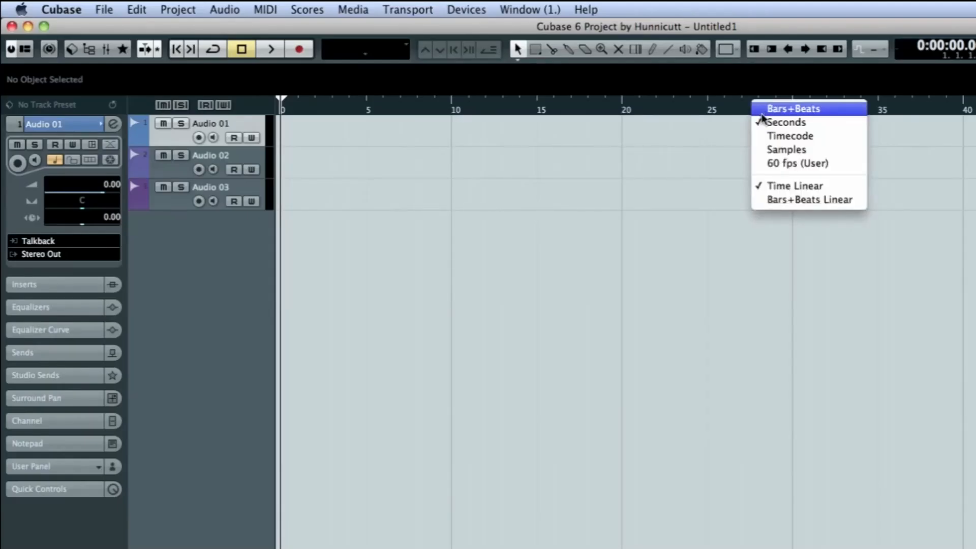
left_click(765, 139)
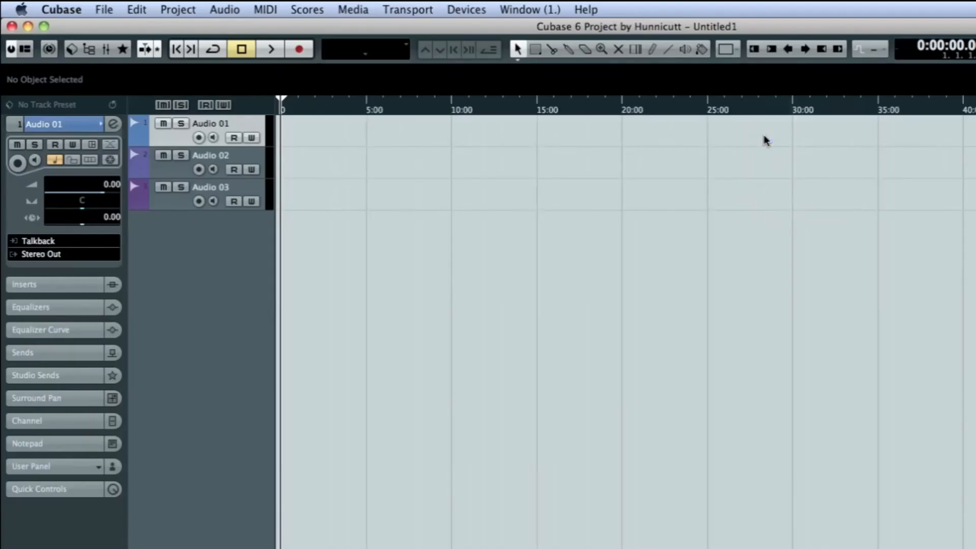
right_click(751, 112)
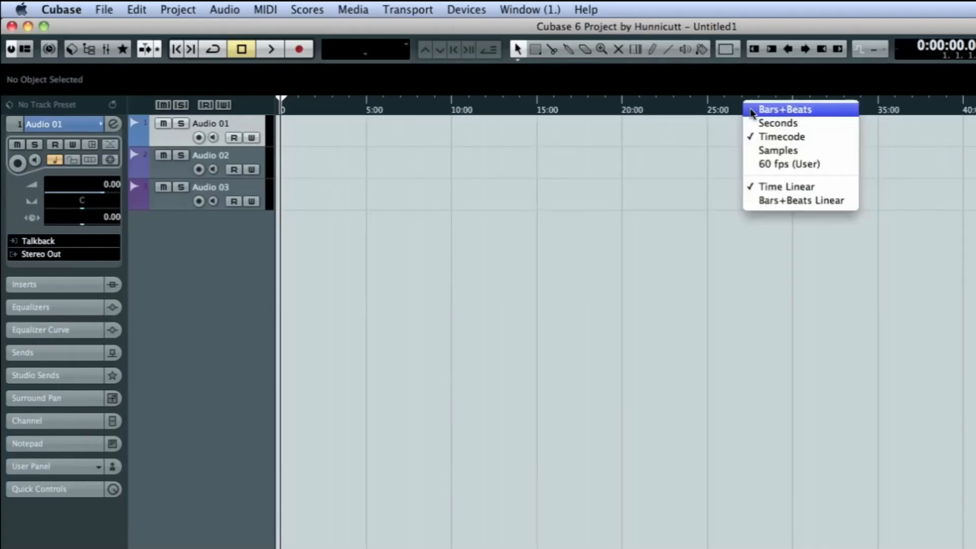
left_click(765, 150)
right_click(745, 112)
right_click(744, 112)
left_click(745, 108)
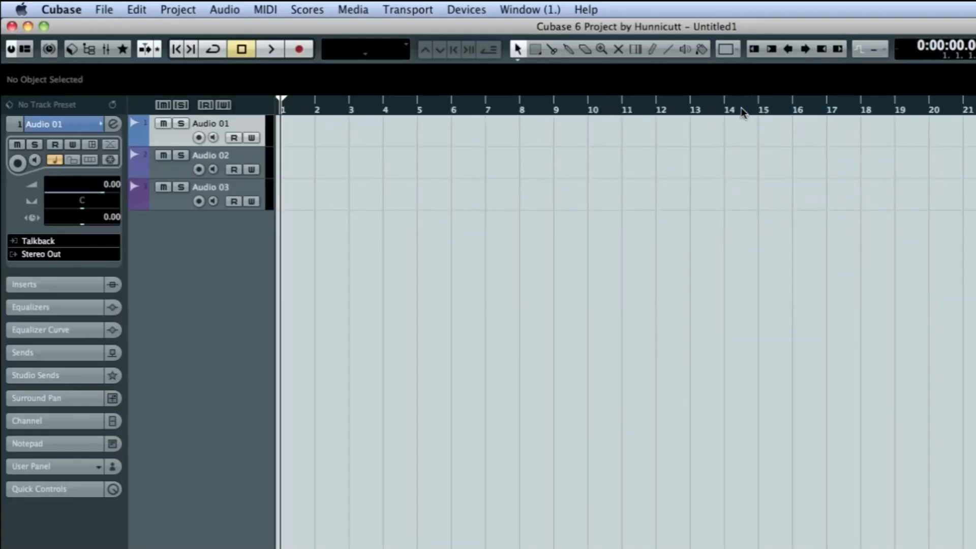
- Place the project cursor just after bar 9 and set the ruler's display format to Seconds
left_click(742, 110)
left_click(498, 109)
mouse_move(510, 109)
left_mouse_down()
mouse_move(511, 145)
mouse_move(510, 109)
left_mouse_up()
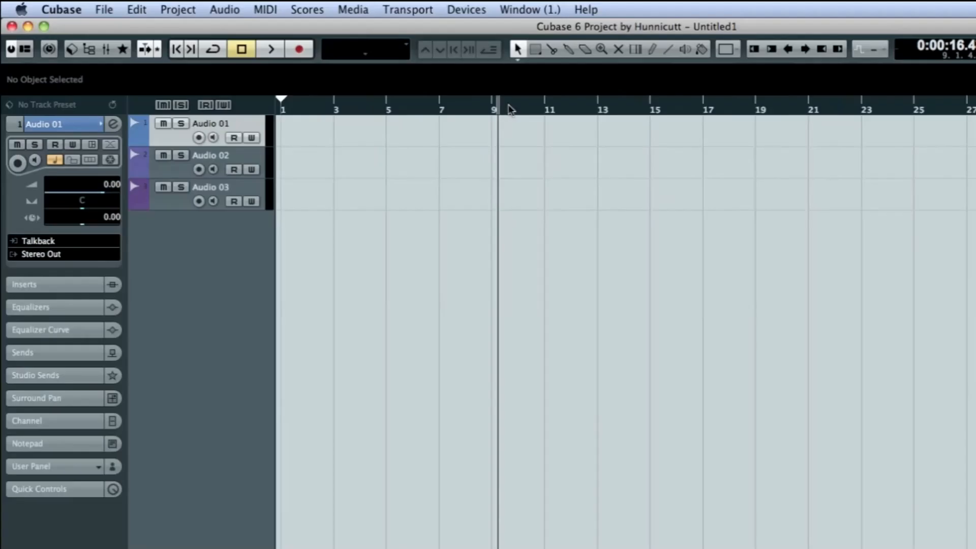
right_click(510, 109)
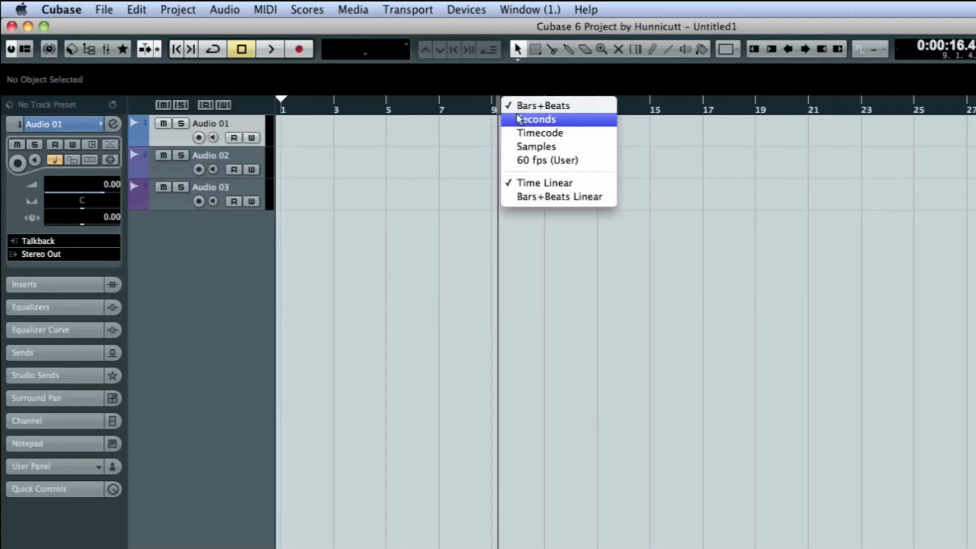
left_click(516, 116)
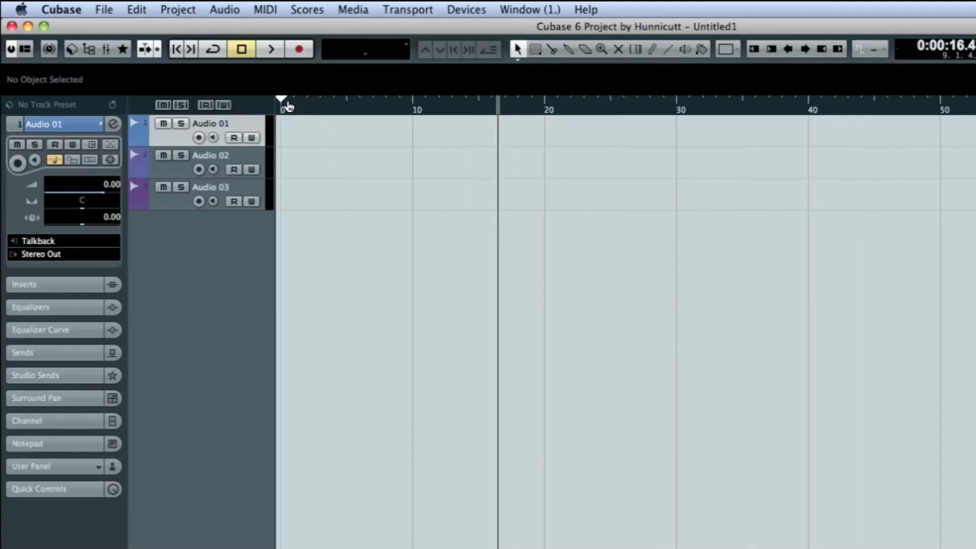
- Draw a locator range from near the ruler's start to about 33 seconds, and reverse it by moving the left locator to about 45 seconds
left_click_drag(287, 101, 345, 102)
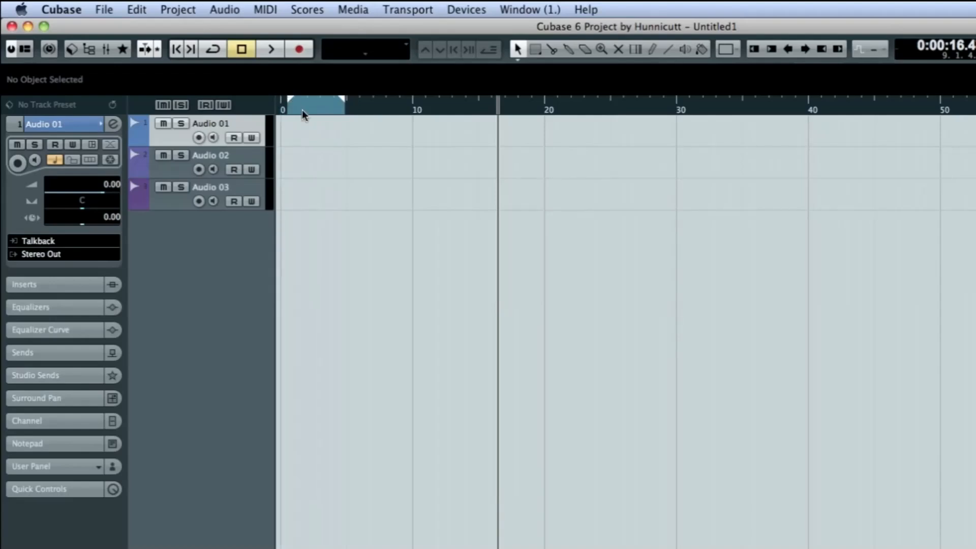
left_click_drag(346, 100, 713, 115)
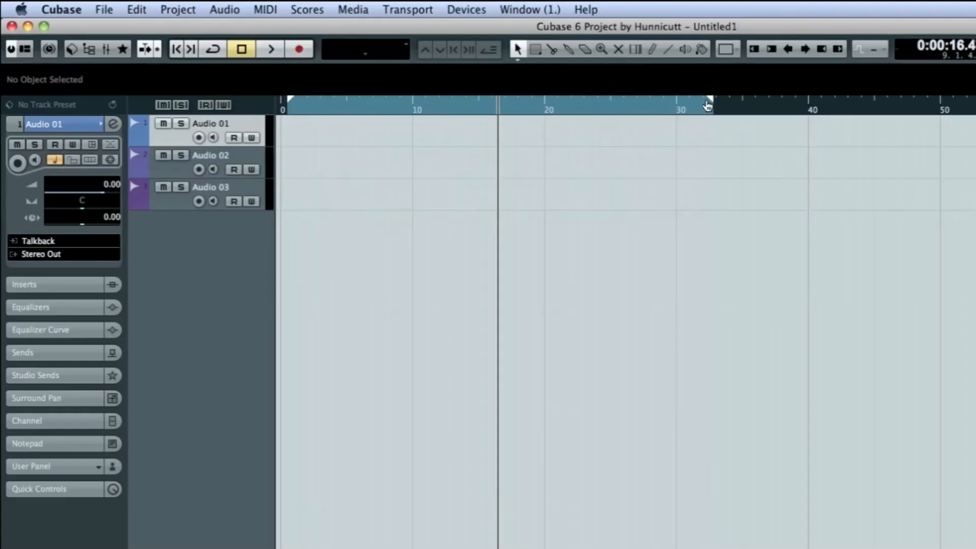
left_click_drag(293, 103, 874, 105)
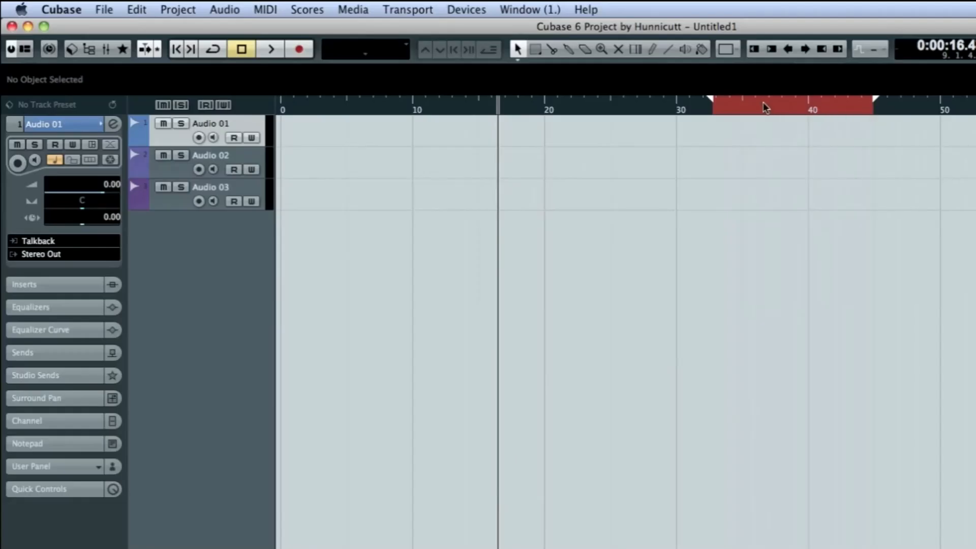
- Set the locator range to run from about 6 seconds to about 52 seconds on the ruler
left_click_drag(711, 100, 896, 105)
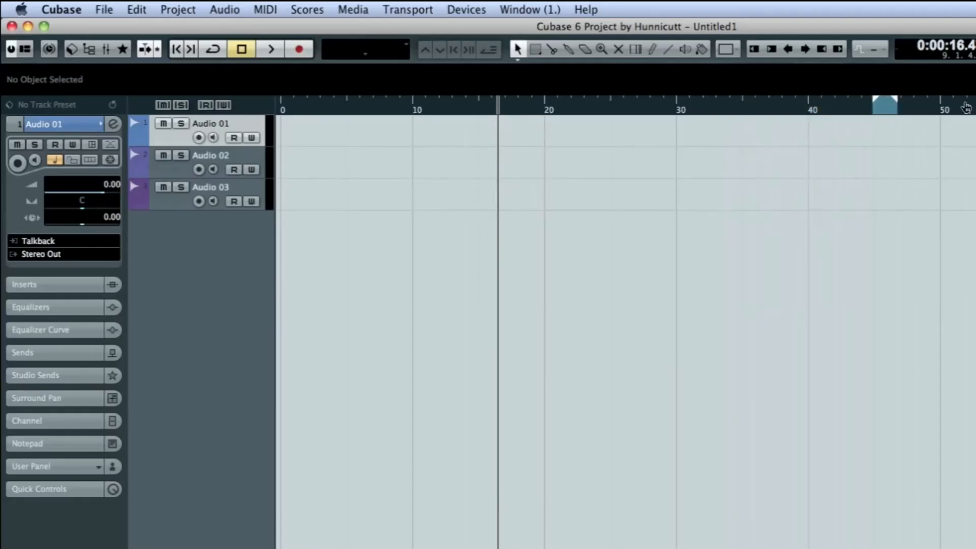
left_click_drag(966, 108, 970, 106)
left_click_drag(872, 104, 352, 105)
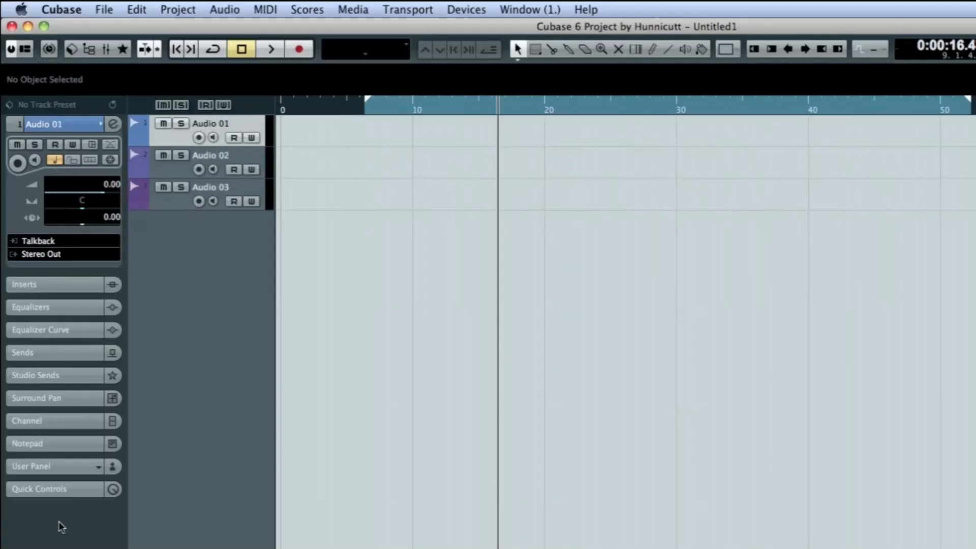
- View the Inserts and Equalizers sections of the Audio 01 track in the Inspector, and collapse them
left_click(57, 285)
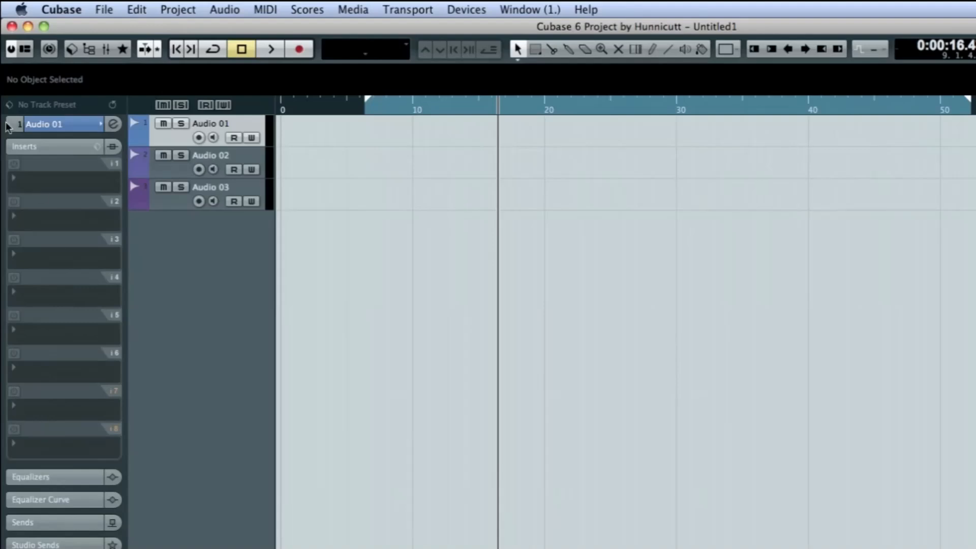
left_click(59, 480)
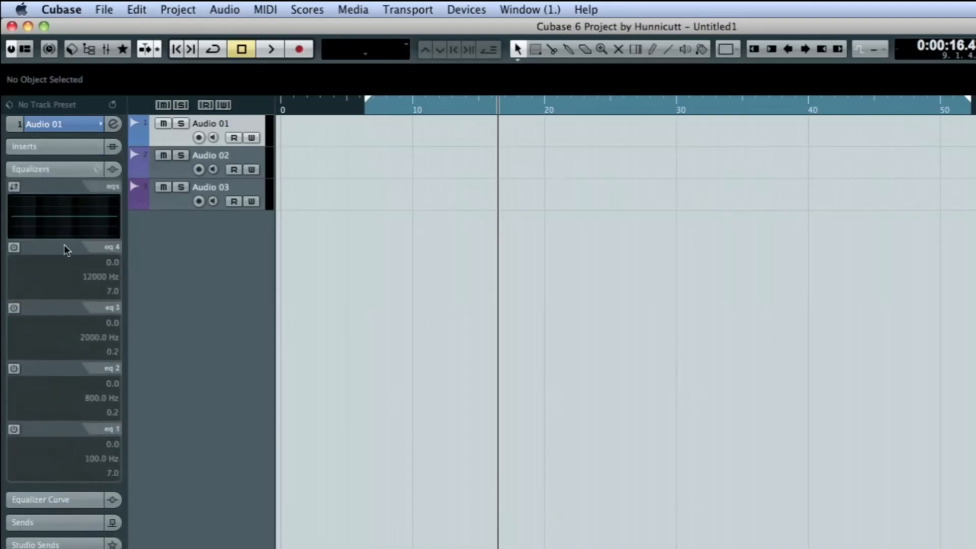
left_click(60, 173)
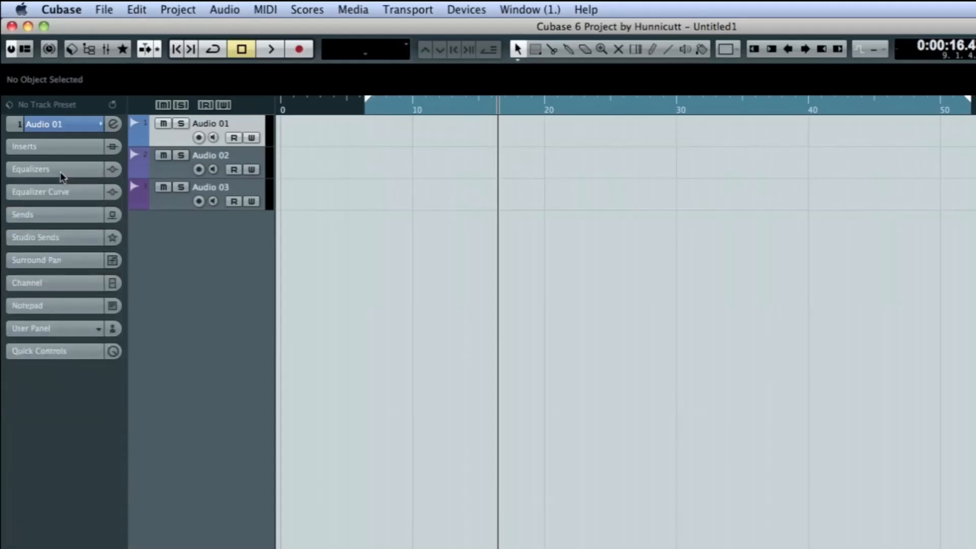
- Expand the Audio 01 track's basic settings in the Inspector, set its delay to 0.01, and view its channel settings window
left_click(69, 131)
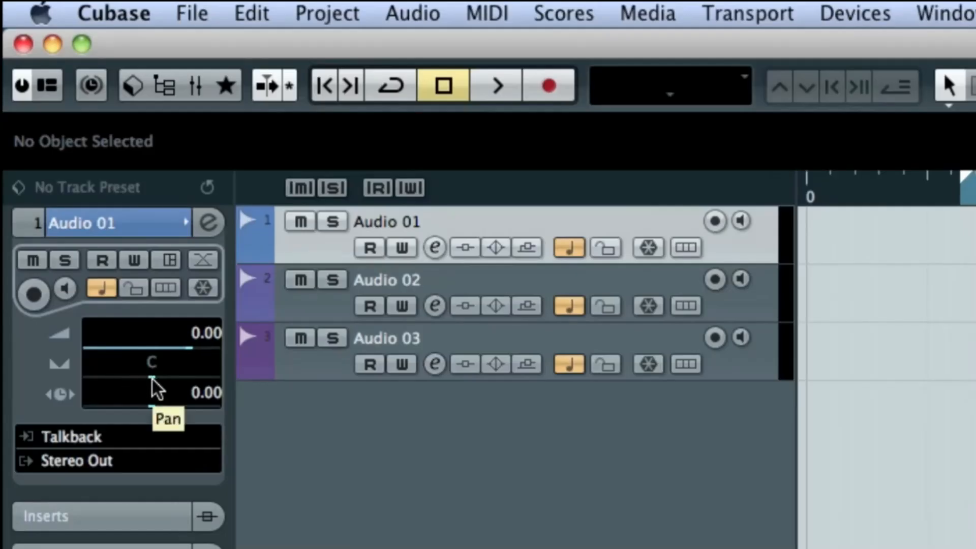
scroll(146, 381, "up", 1)
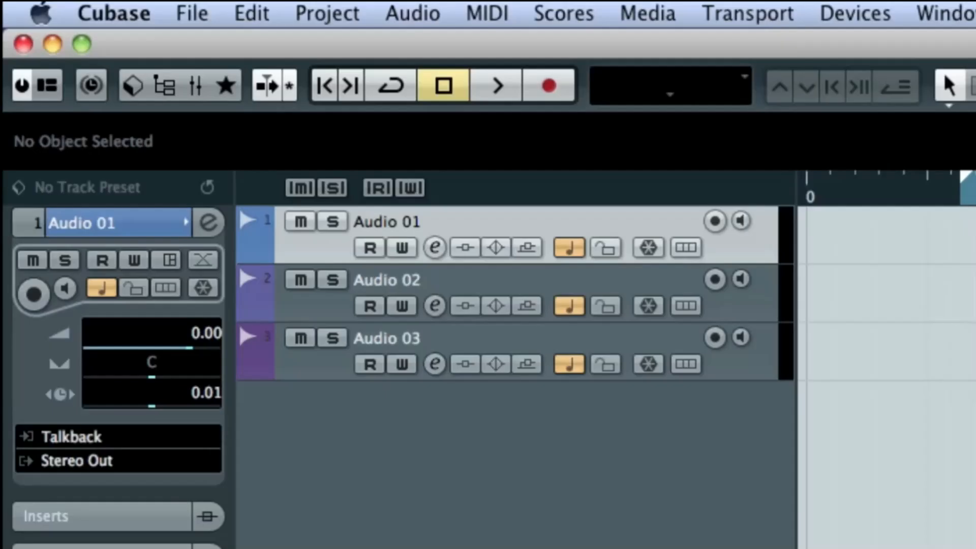
left_click(207, 222)
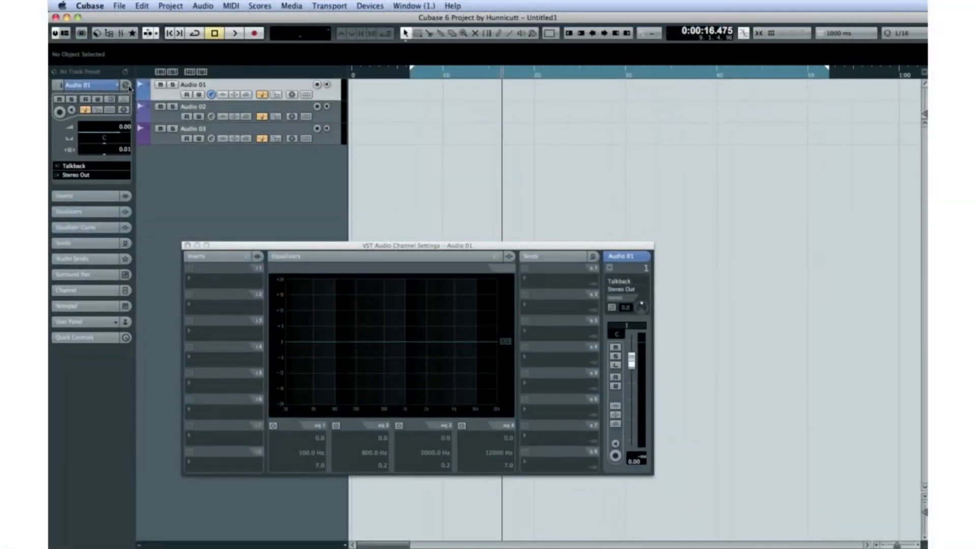
left_click(188, 246)
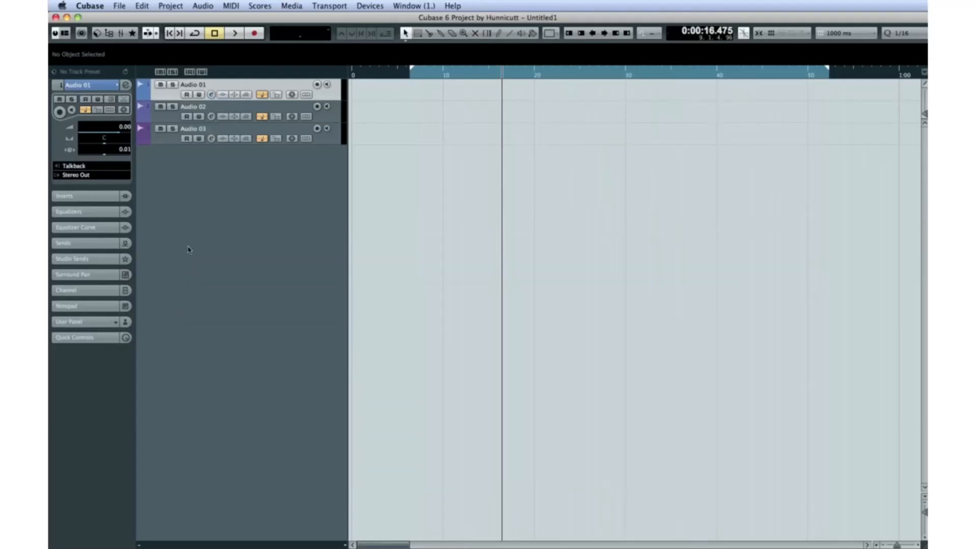
- Zoom the project out horizontally to show about three minutes of the timeline, and enlarge the height of the three audio tracks
left_click_drag(388, 545, 420, 544)
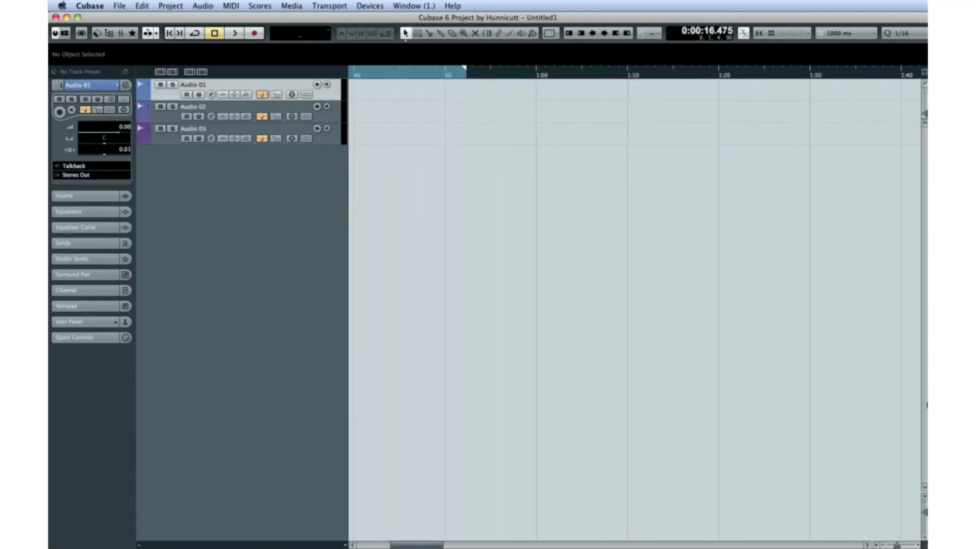
mouse_move(923, 546)
left_mouse_down()
mouse_move(779, 407)
mouse_move(913, 544)
left_mouse_up()
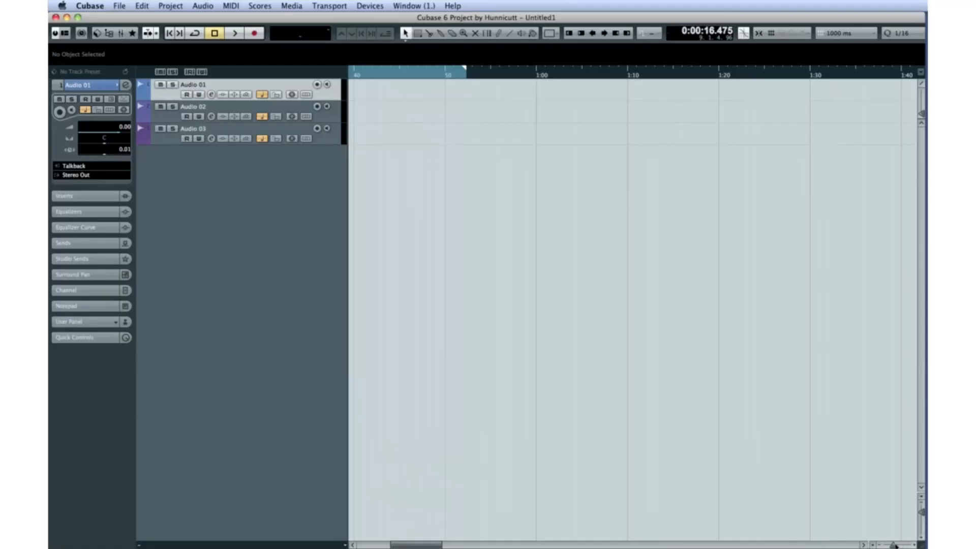
left_click_drag(894, 545, 892, 545)
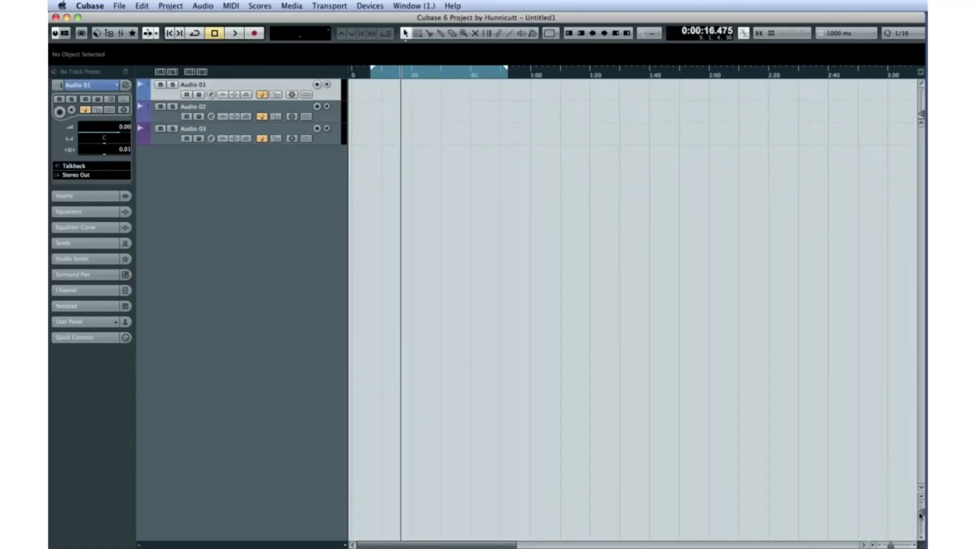
left_click_drag(921, 514, 920, 513)
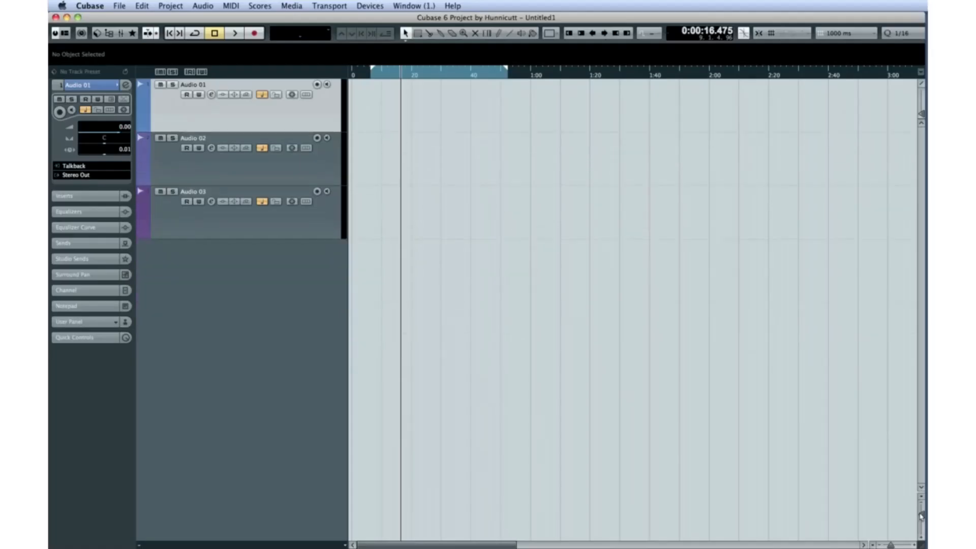
- Apply the ~1 second horizontal zoom preset and the Zoom Tracks 1 Row vertical preset
left_click(872, 545)
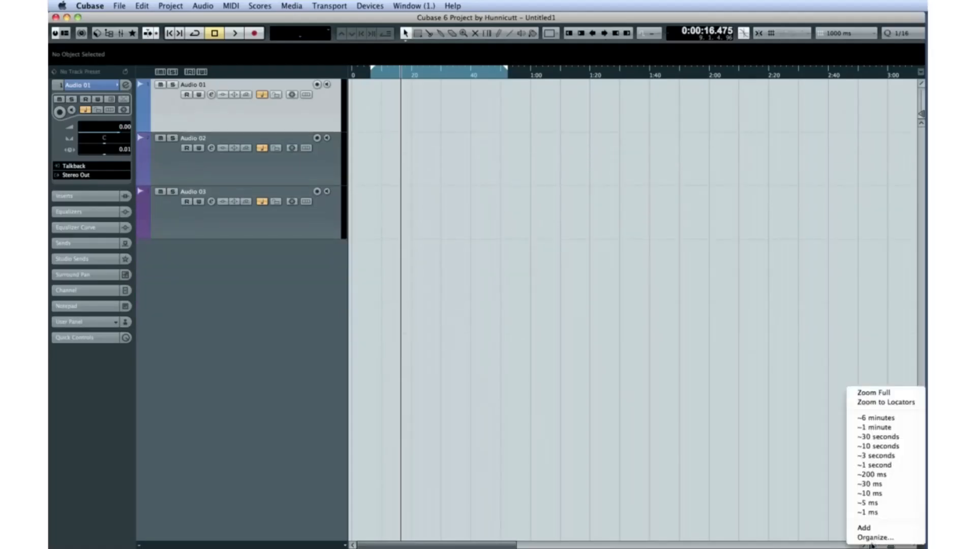
left_click(893, 465)
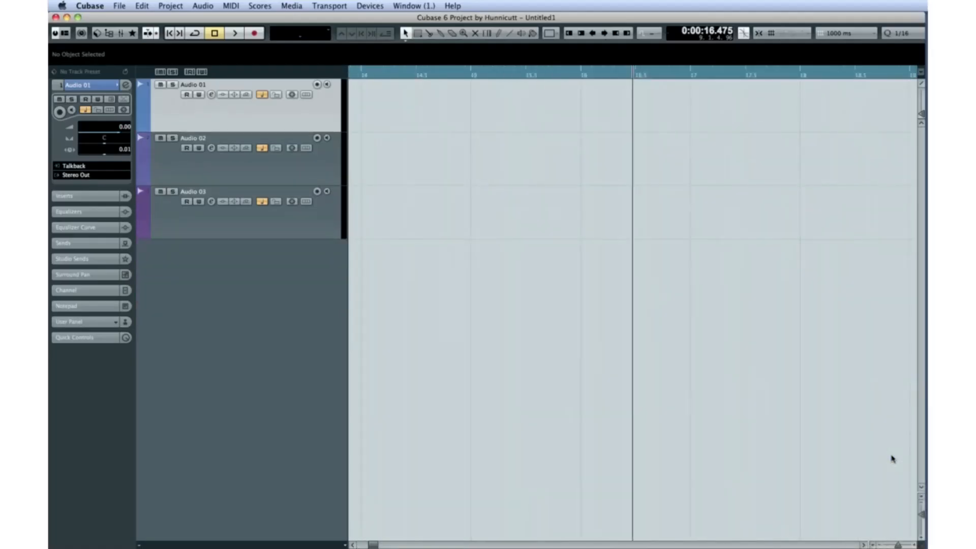
left_click(920, 500)
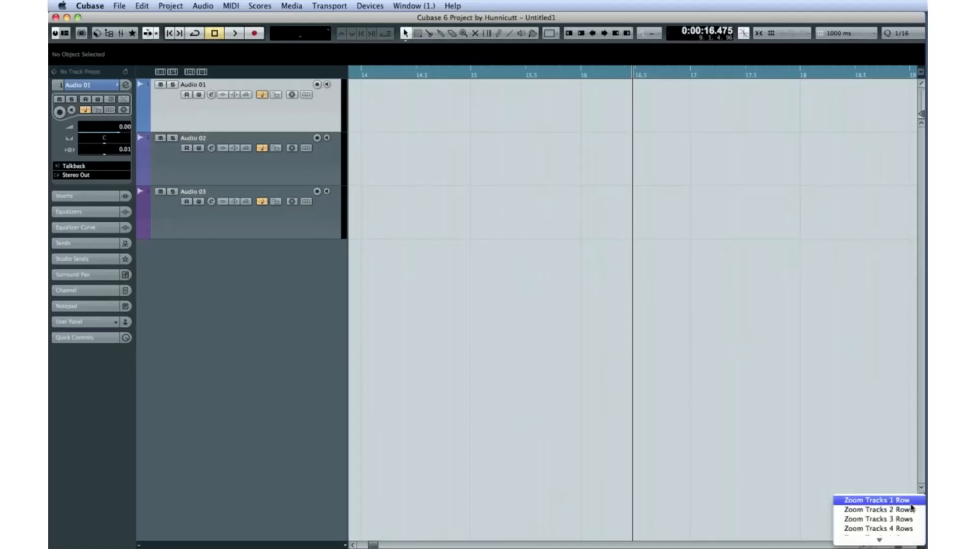
left_click(912, 501)
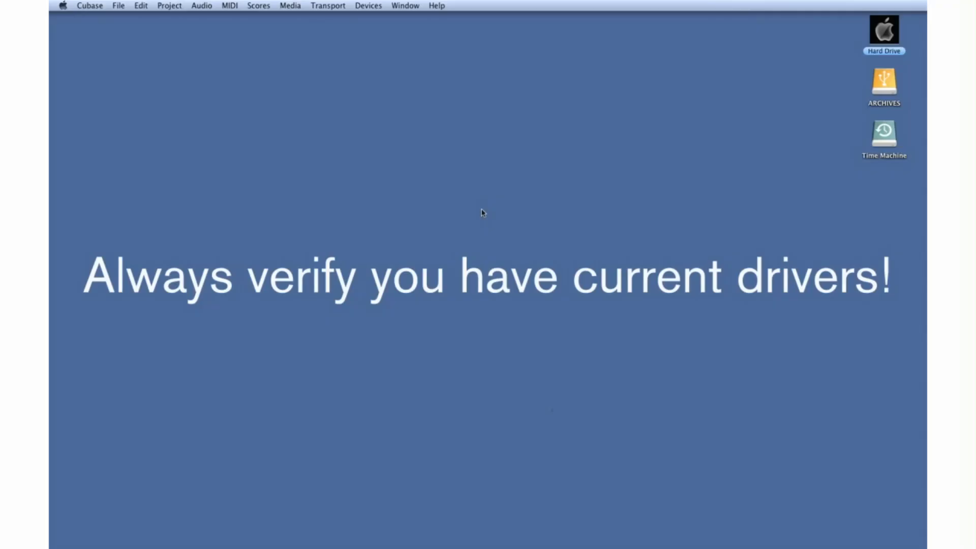
- Launch Cubase and open Device Setup, looking through its Transport, Video and MIDI device categories
left_click(530, 538)
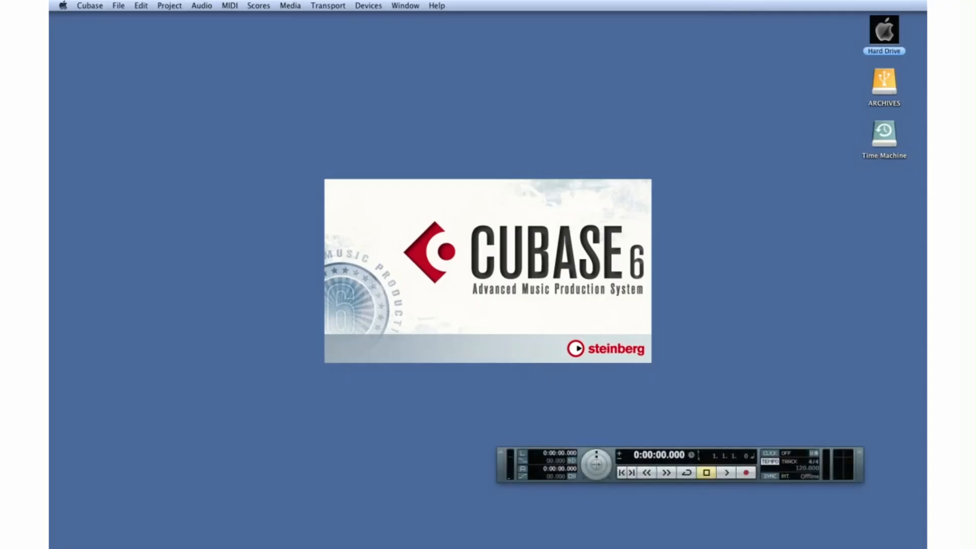
left_click(370, 5)
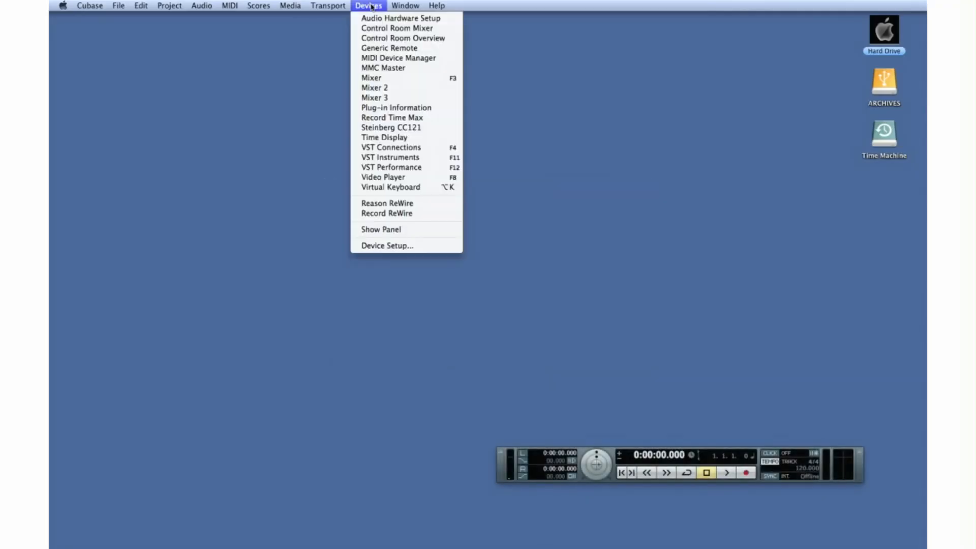
left_click(427, 246)
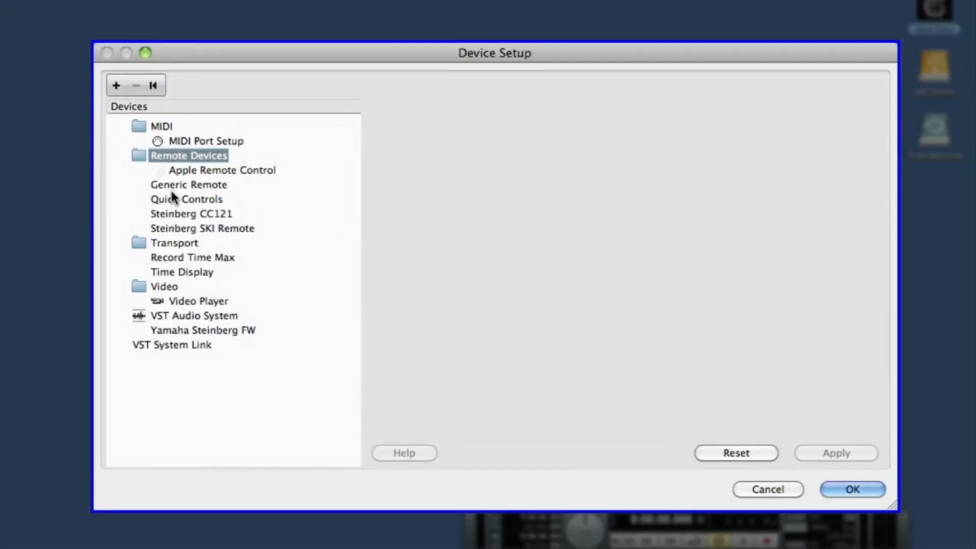
left_click(171, 243)
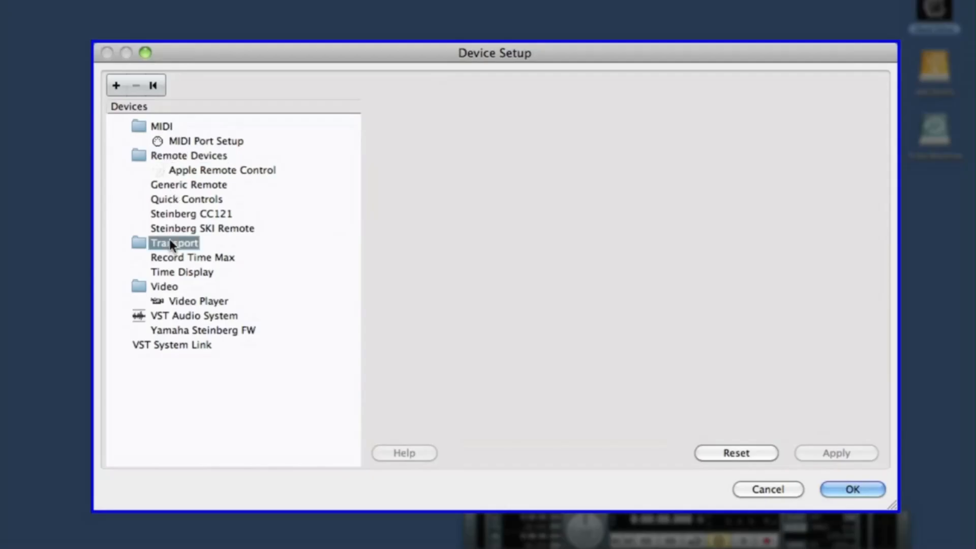
left_click(171, 285)
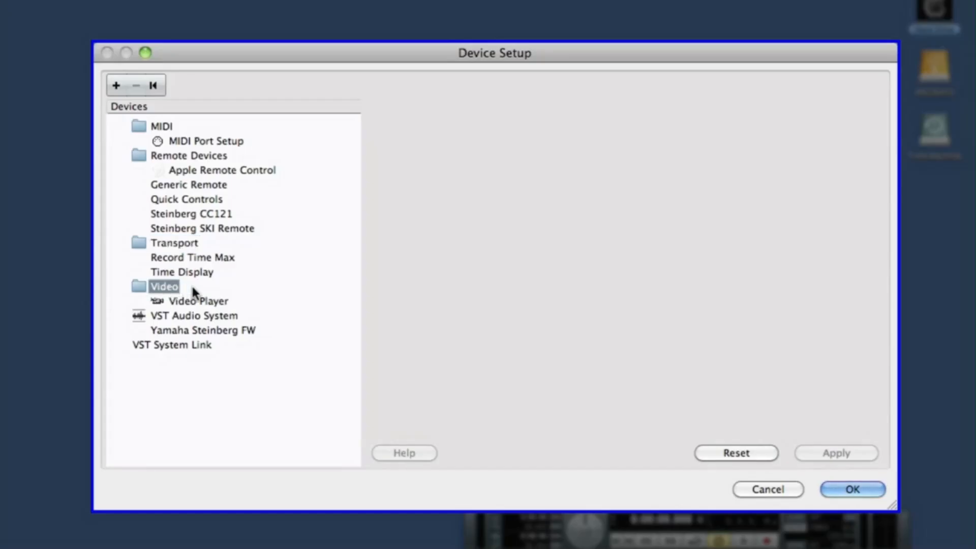
left_click(170, 126)
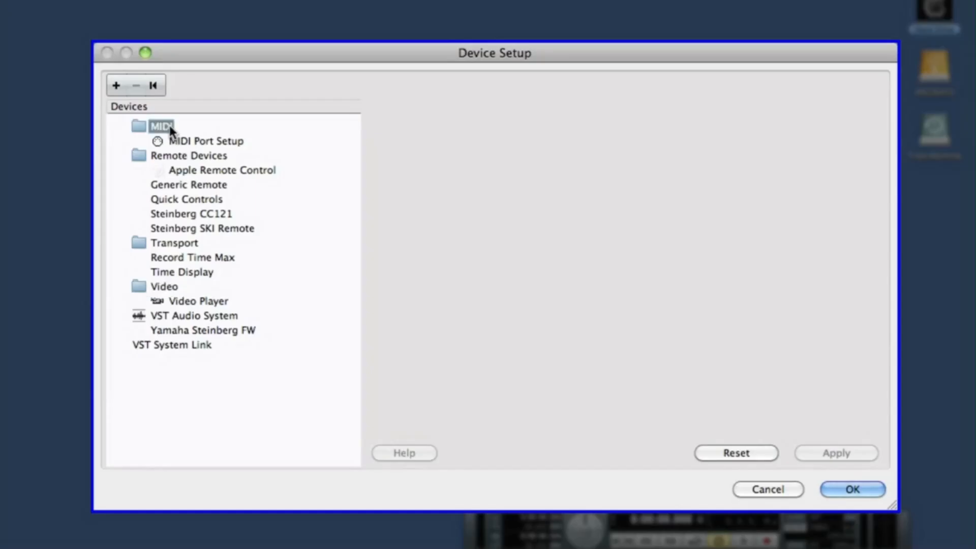
- In MIDI Port Setup, include the input port in All MIDI, and hide the output port and make it visible again
left_click(224, 142)
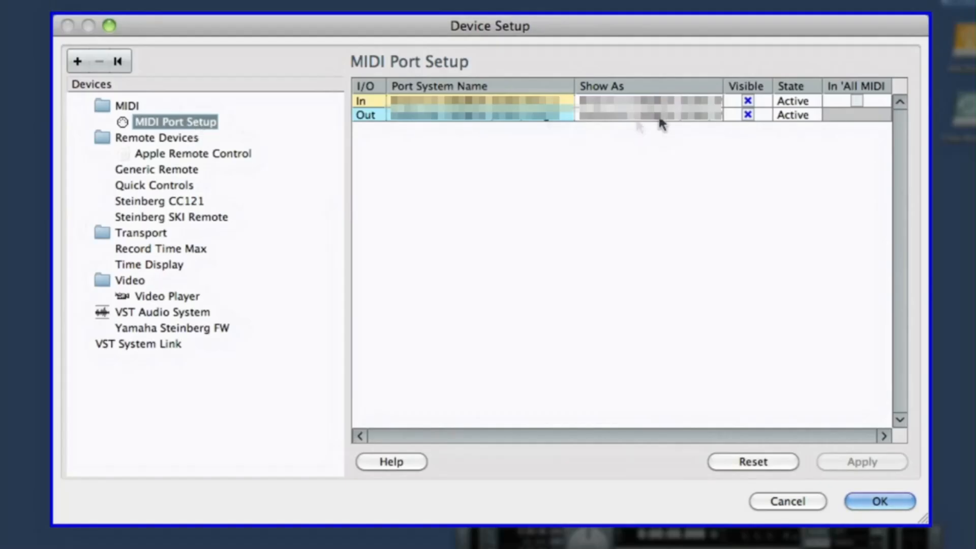
left_click(856, 100)
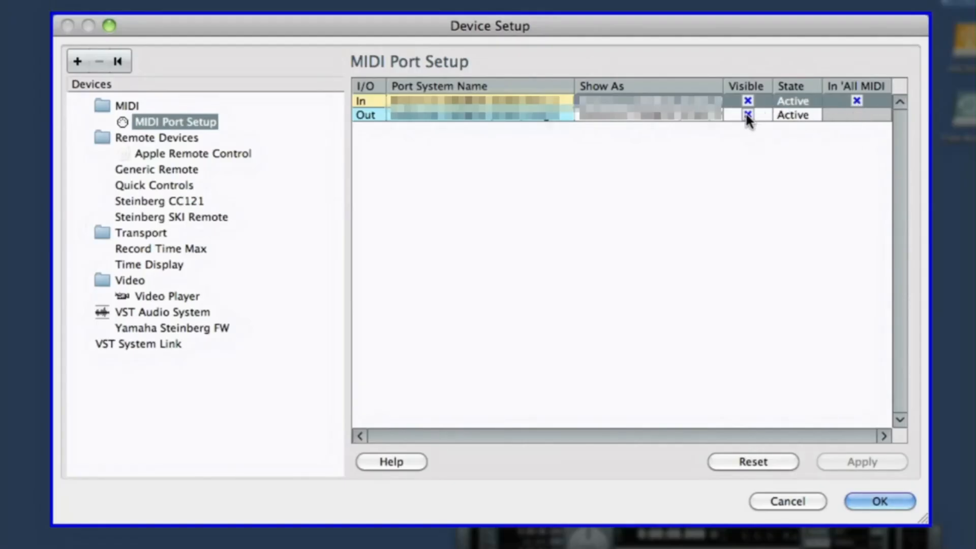
left_click(516, 114)
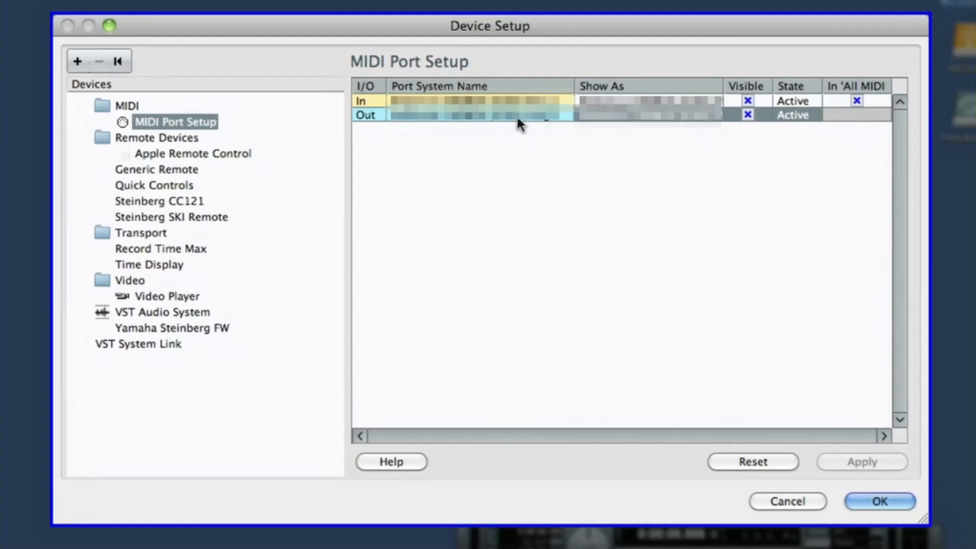
left_click(747, 114)
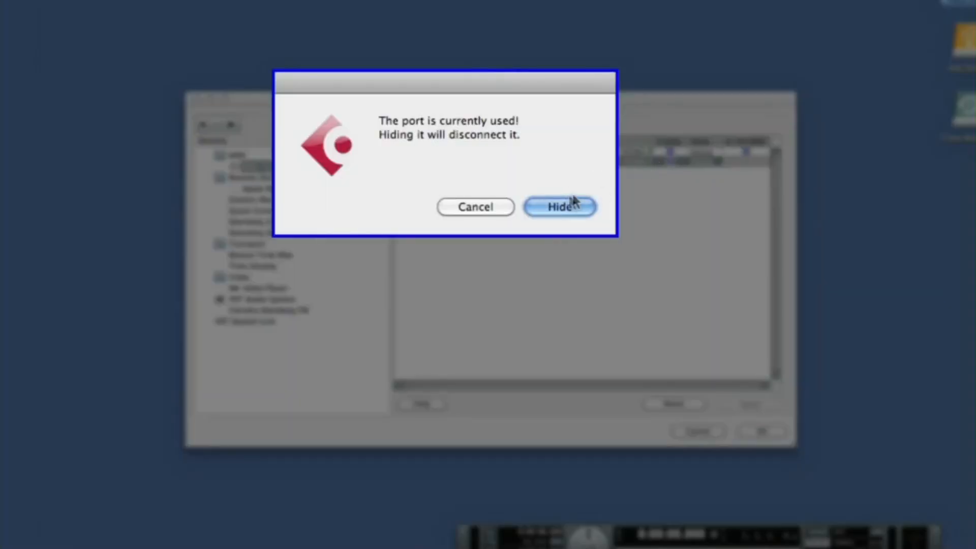
left_click(546, 206)
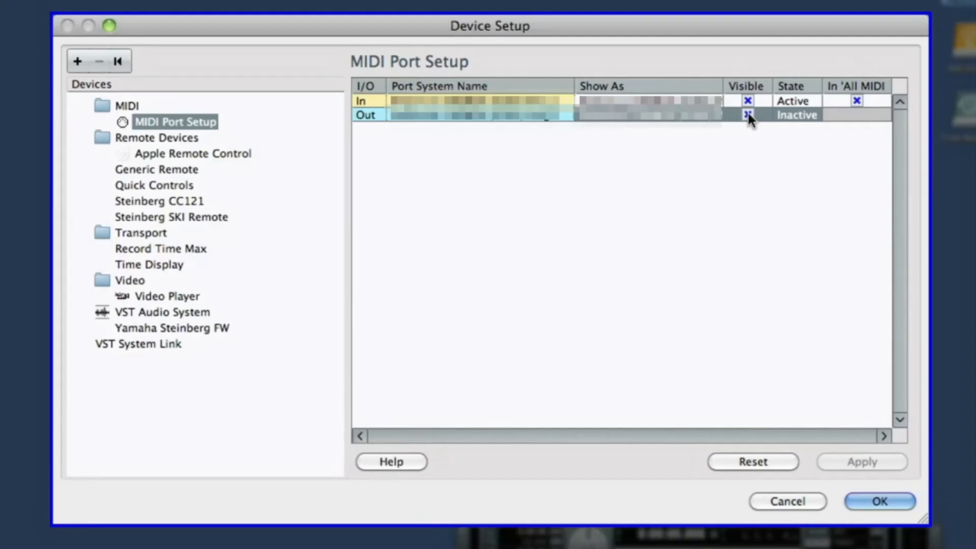
- Switch the VST Audio System's ASIO driver to Yamaha Steinberg FW
left_click(162, 312)
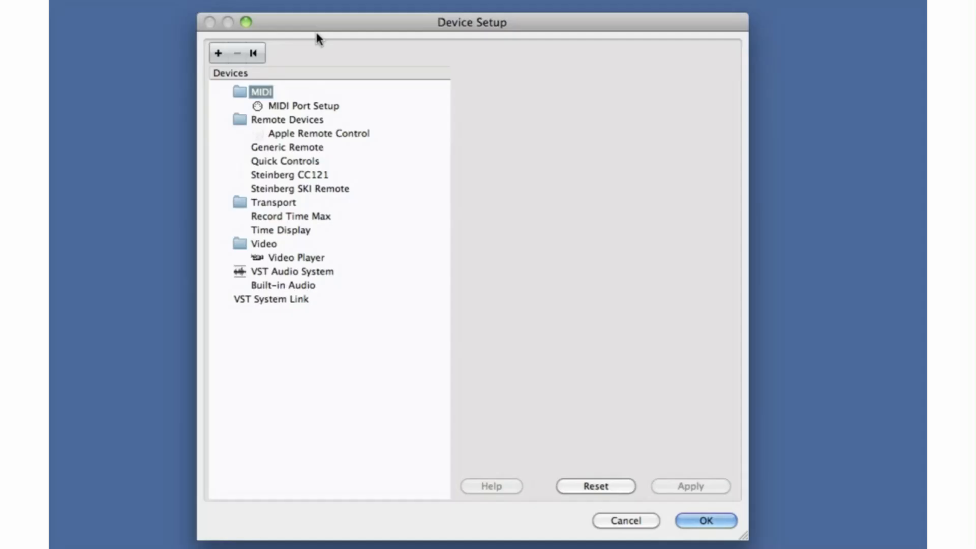
left_click(325, 272)
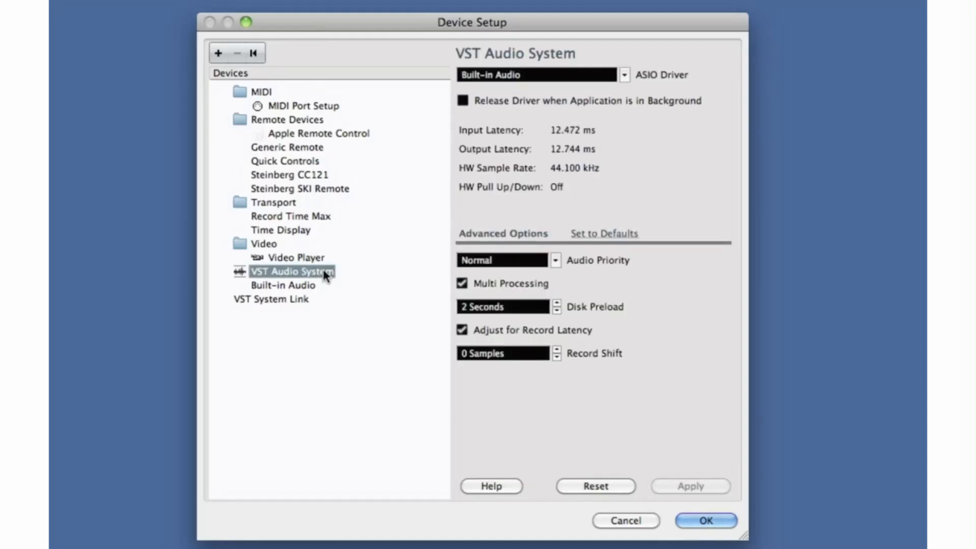
left_click(624, 76)
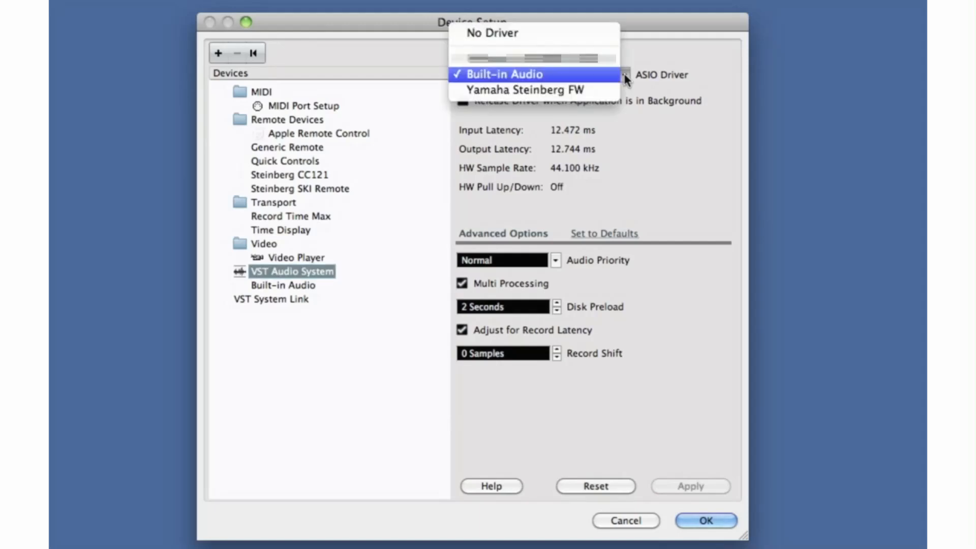
left_click(610, 88)
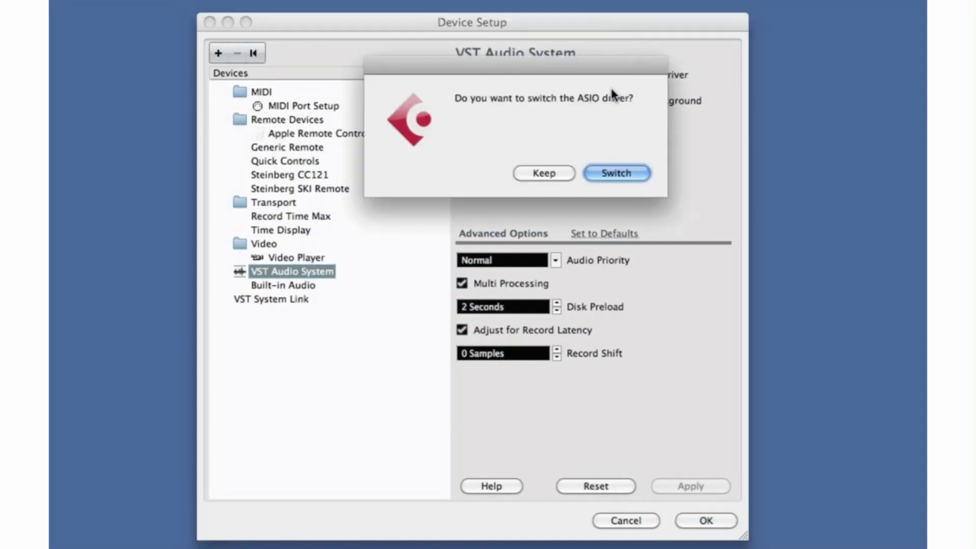
left_click(612, 172)
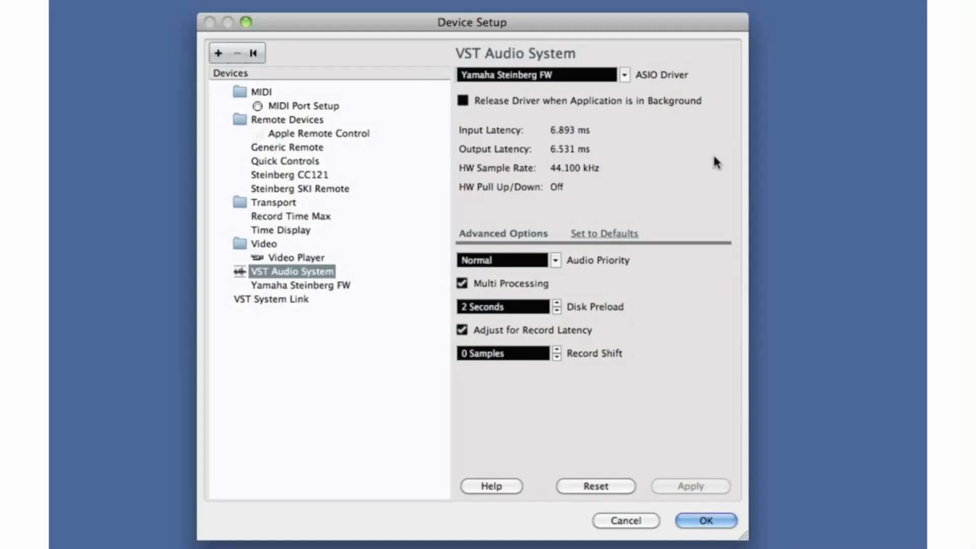
- Open the Yamaha Steinberg FW driver's control panel and set its buffer size to 64 samples
left_click(334, 286)
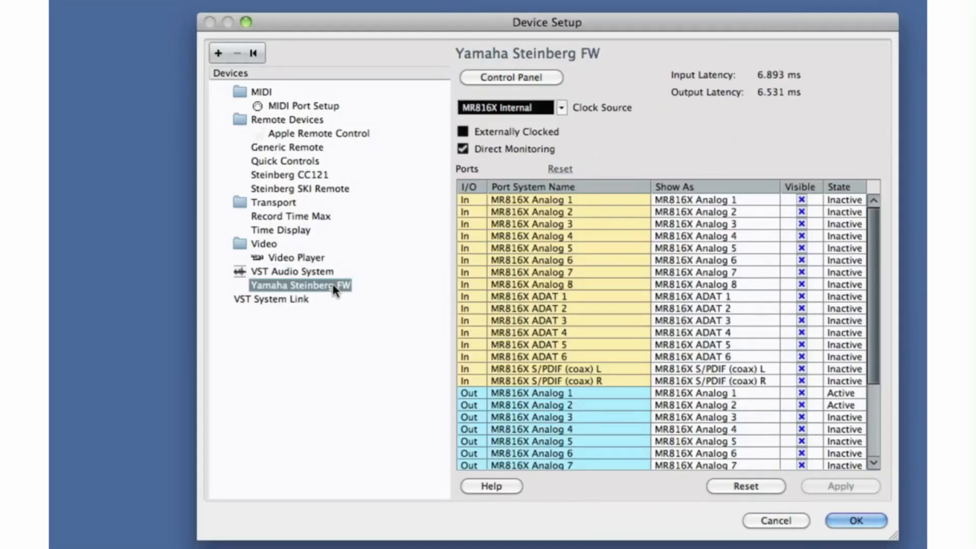
left_click(525, 75)
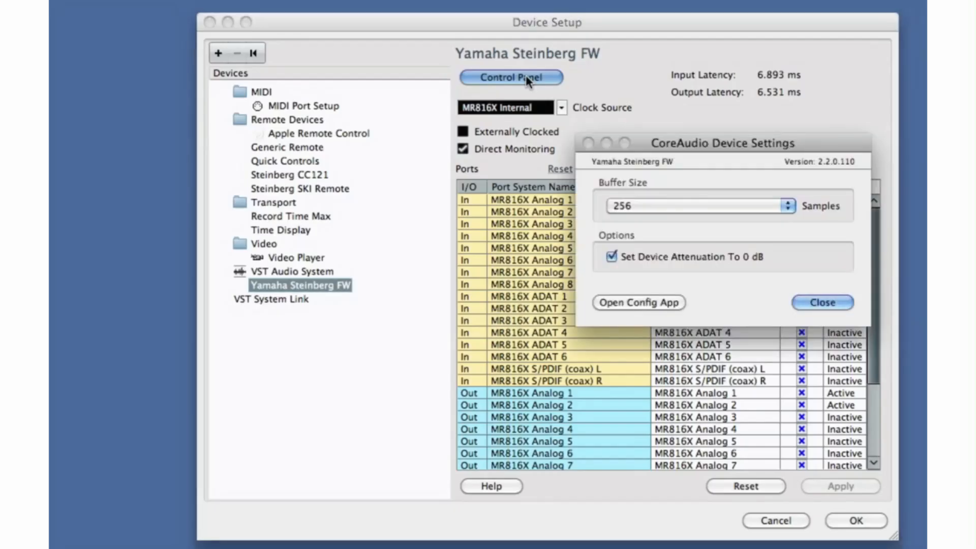
left_click(732, 205)
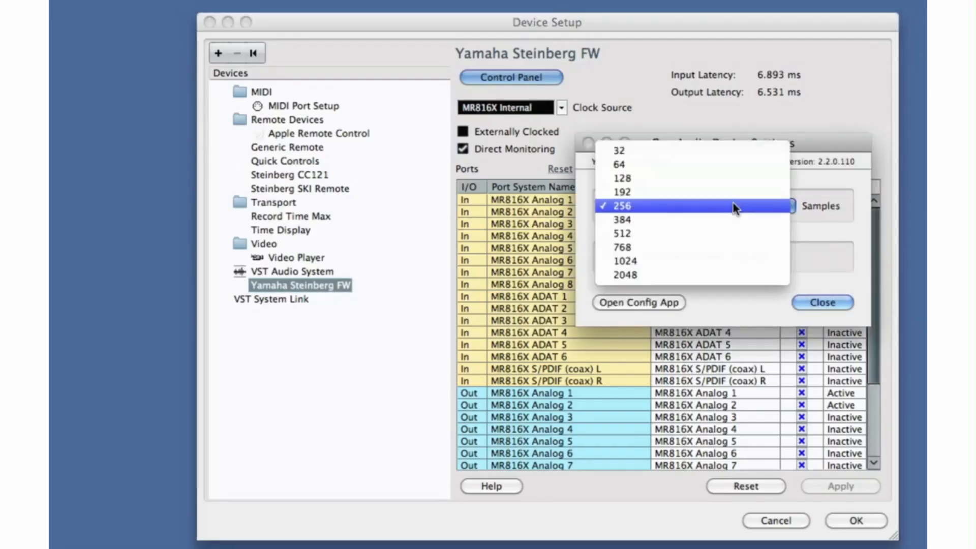
left_click(713, 162)
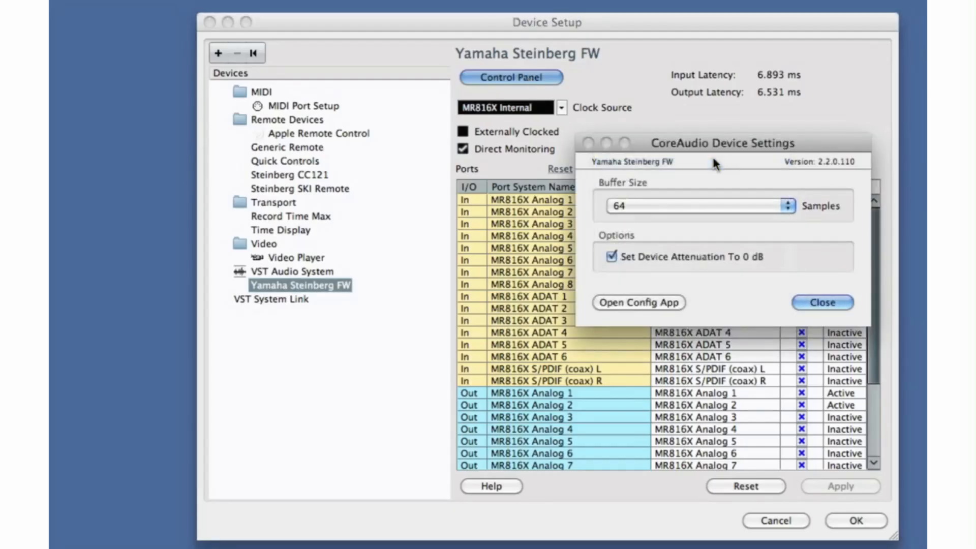
- Try buffer sizes of 384 and 1024 samples, return to 384 samples, and close Device Setup with the settings accepted
left_click(680, 207)
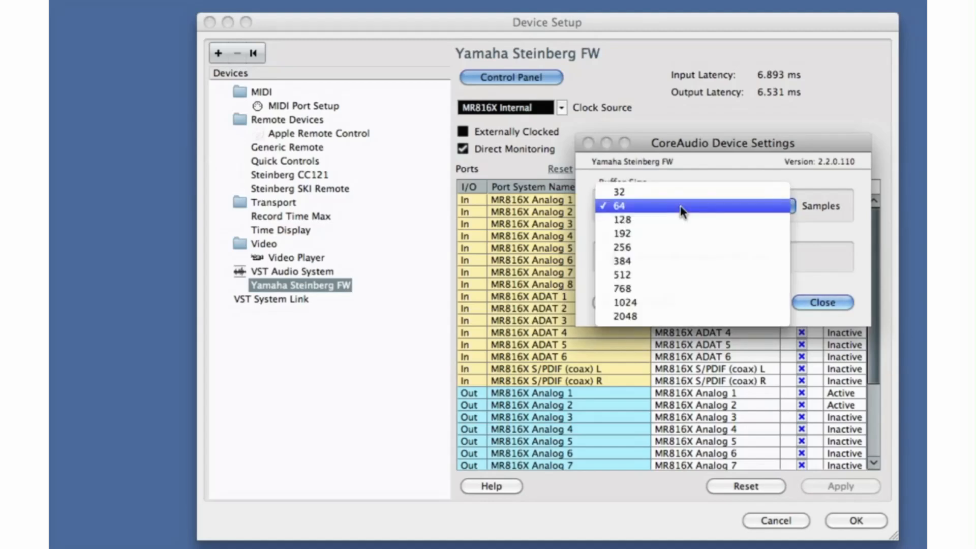
left_click(676, 261)
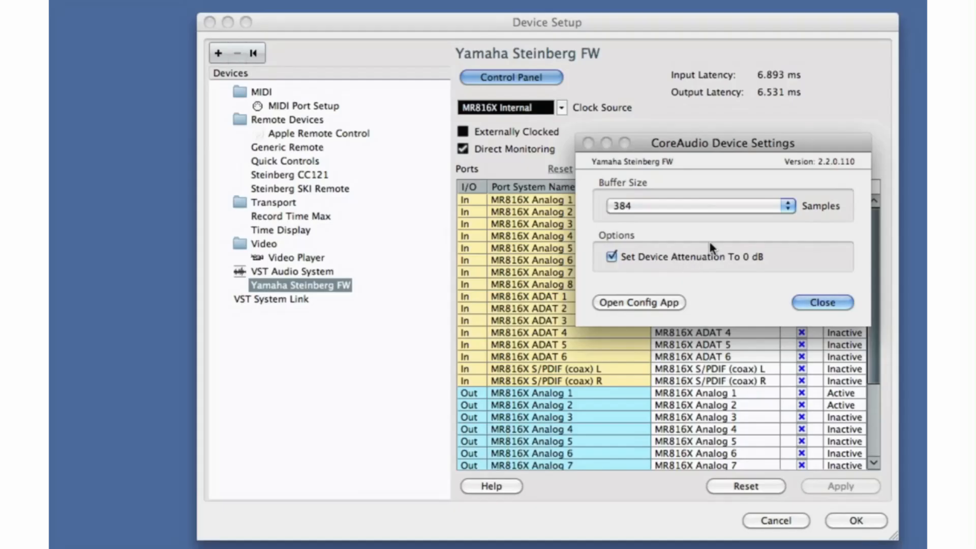
left_click(787, 205)
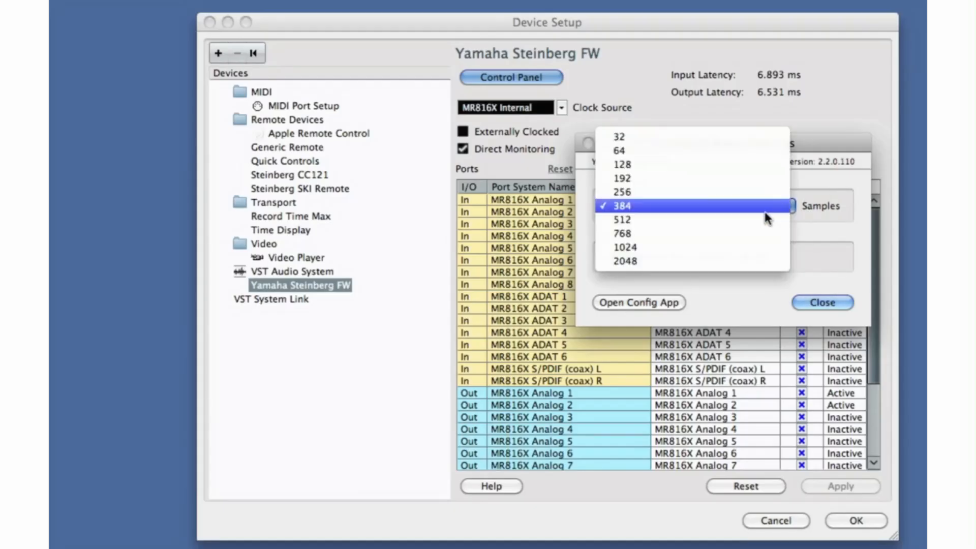
left_click(711, 247)
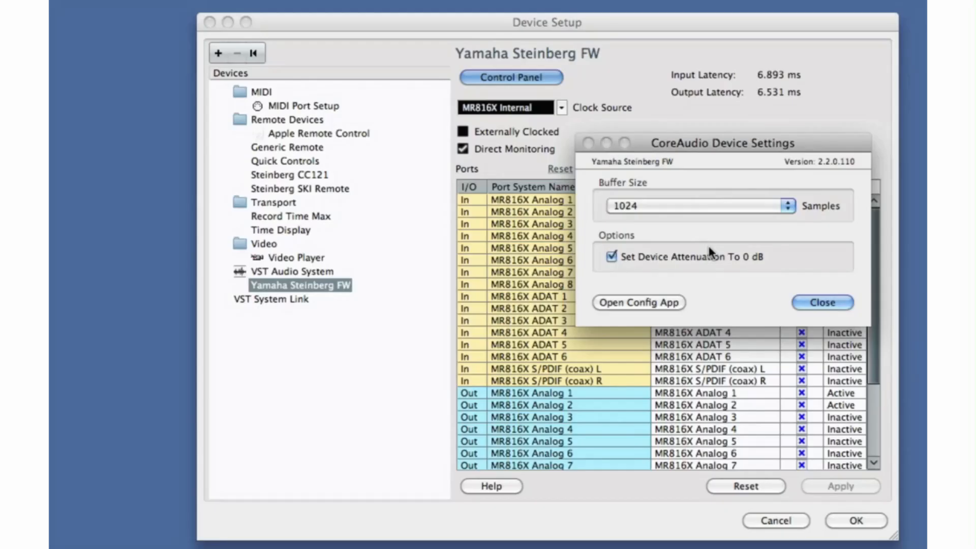
left_click(716, 209)
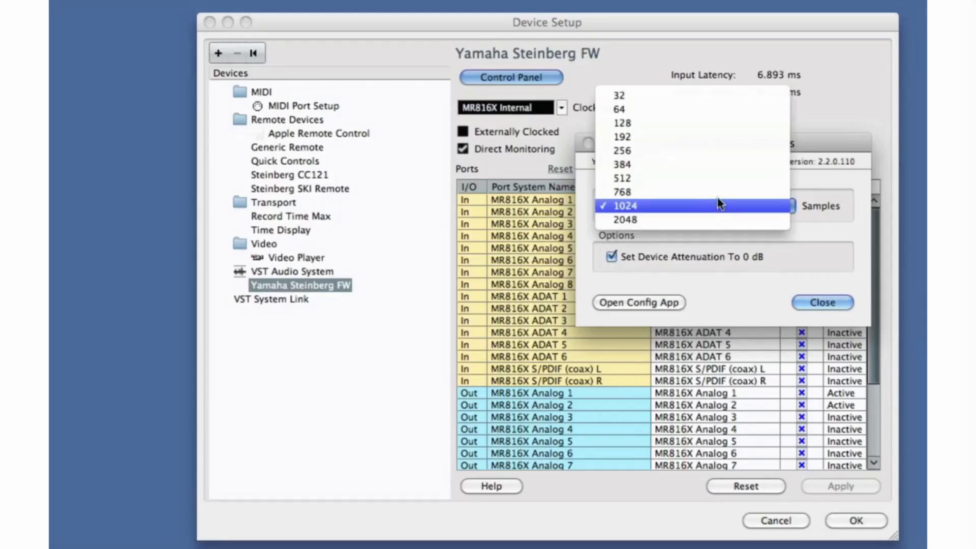
left_click(703, 163)
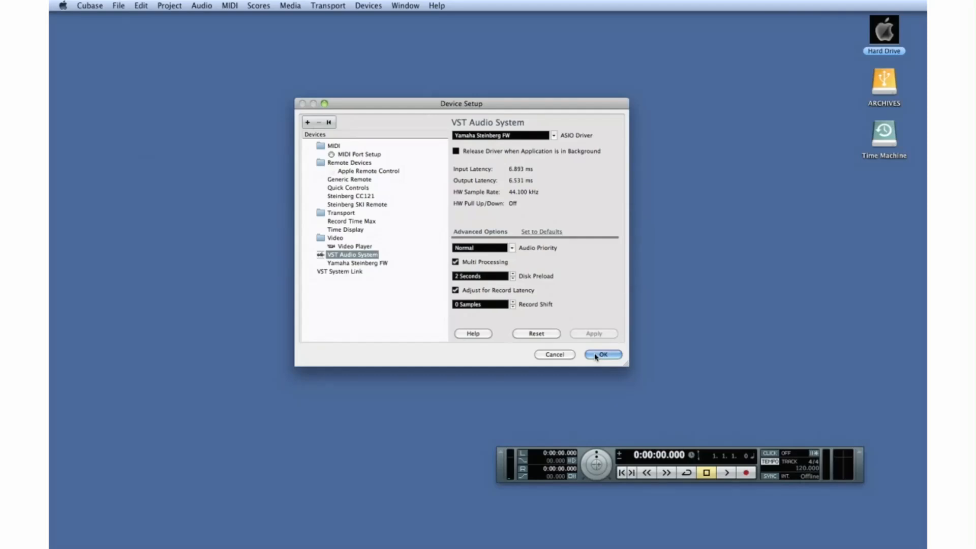
left_click(602, 354)
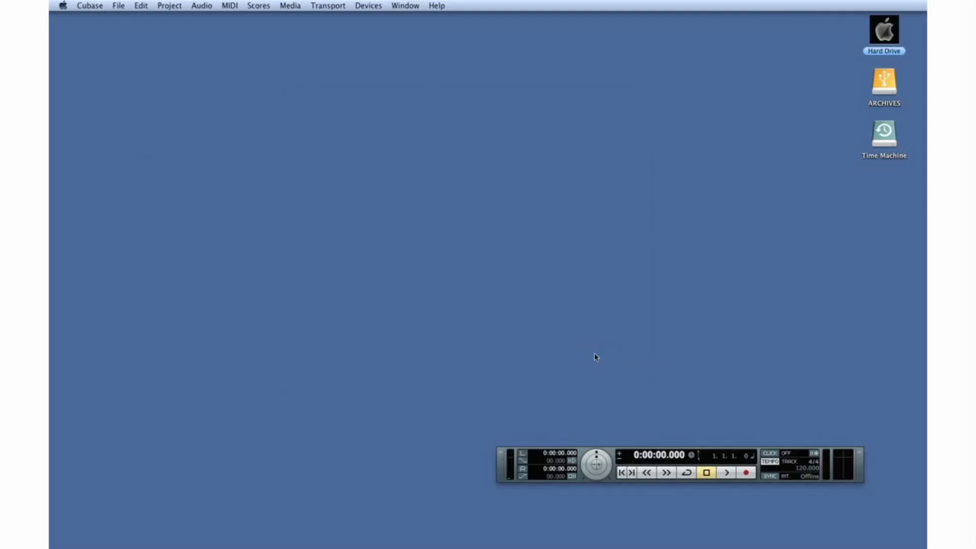
- Open VST Connections and look through the Outputs, Group/FX, External FX, External Instruments and Studio pages
left_click(369, 5)
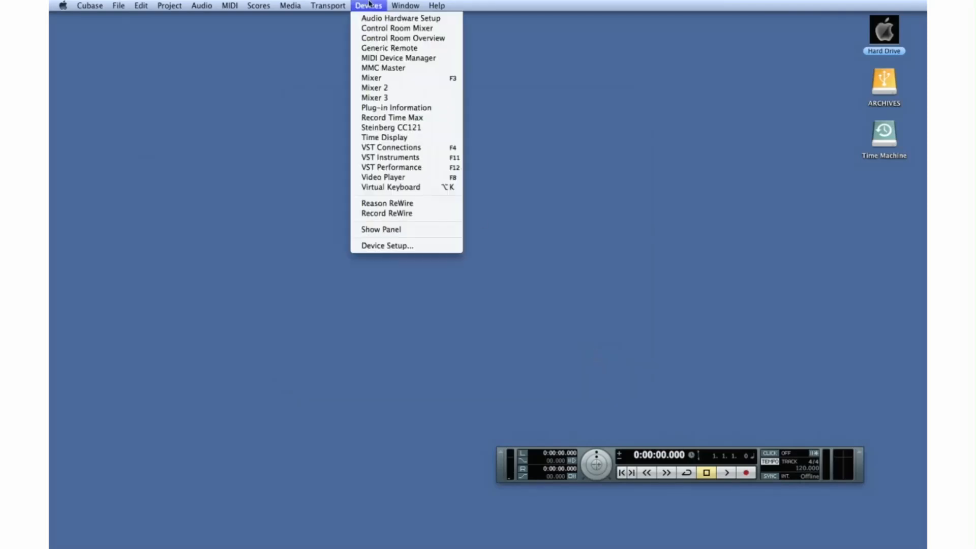
left_click(430, 147)
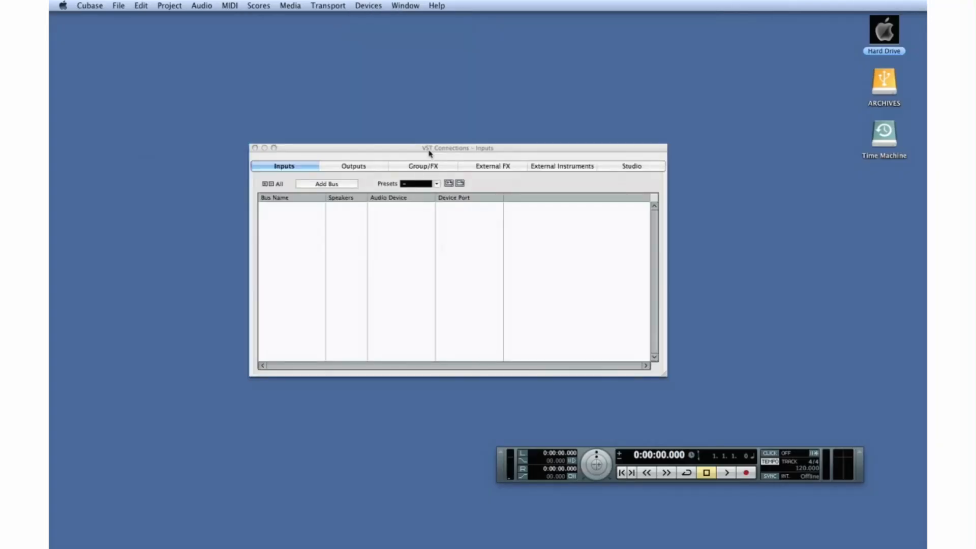
left_click(383, 169)
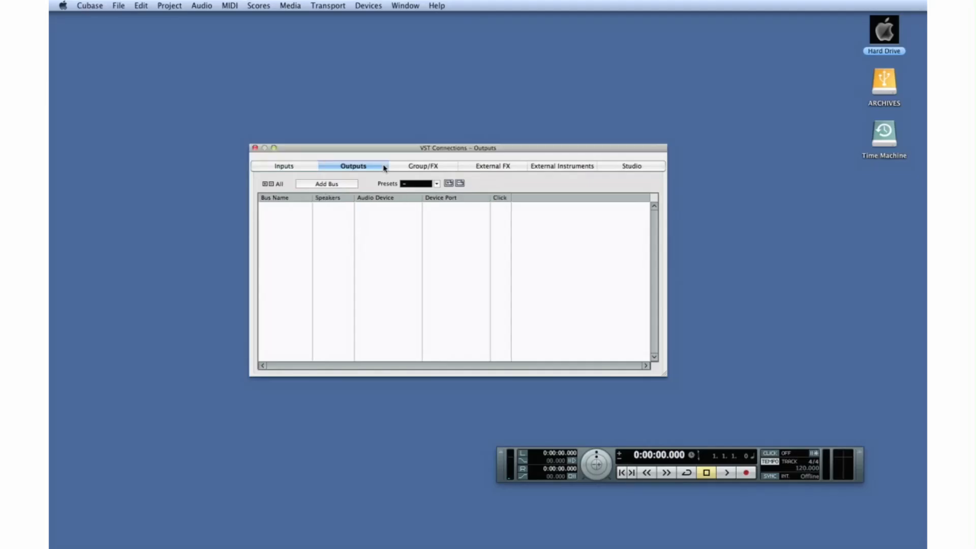
left_click(401, 169)
left_click(486, 169)
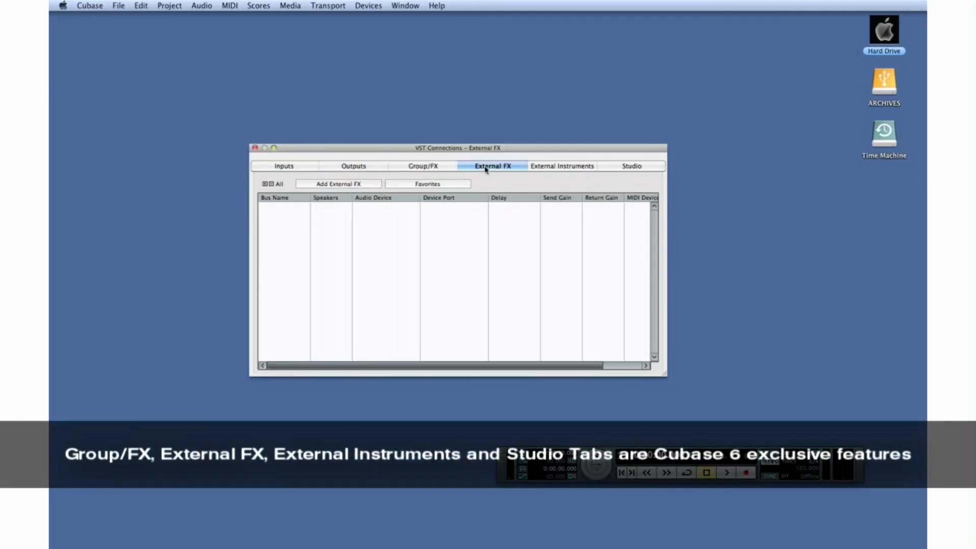
left_click(544, 169)
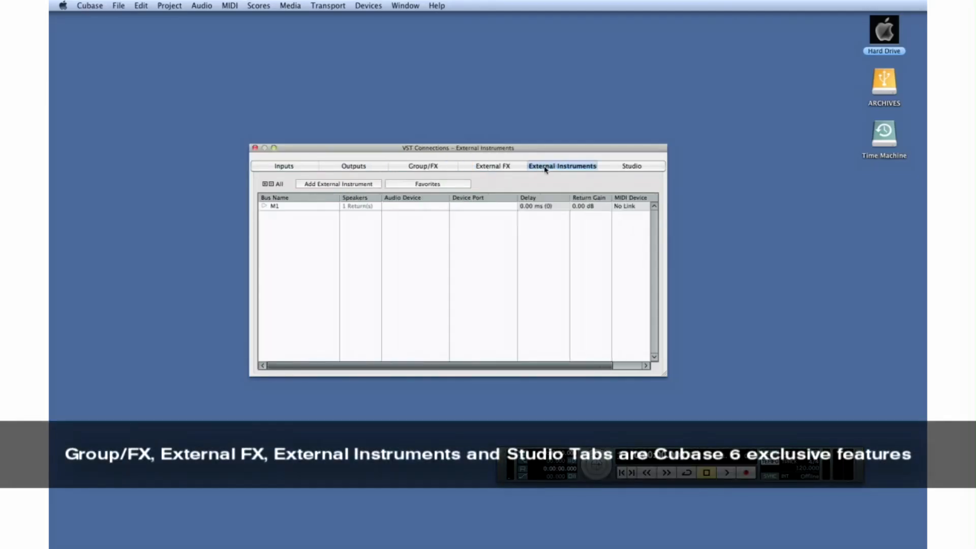
left_click(603, 169)
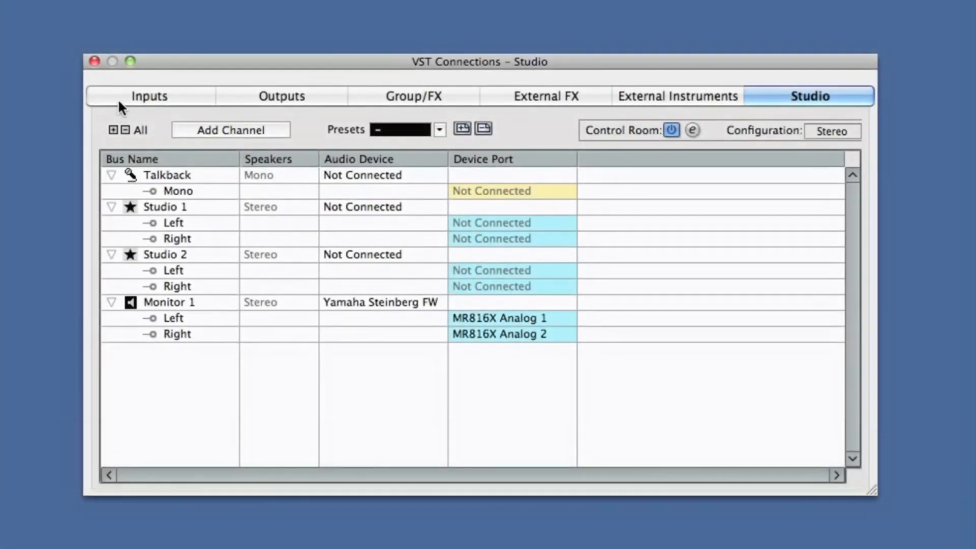
- Add two mono input buses in VST Connections
left_click(120, 105)
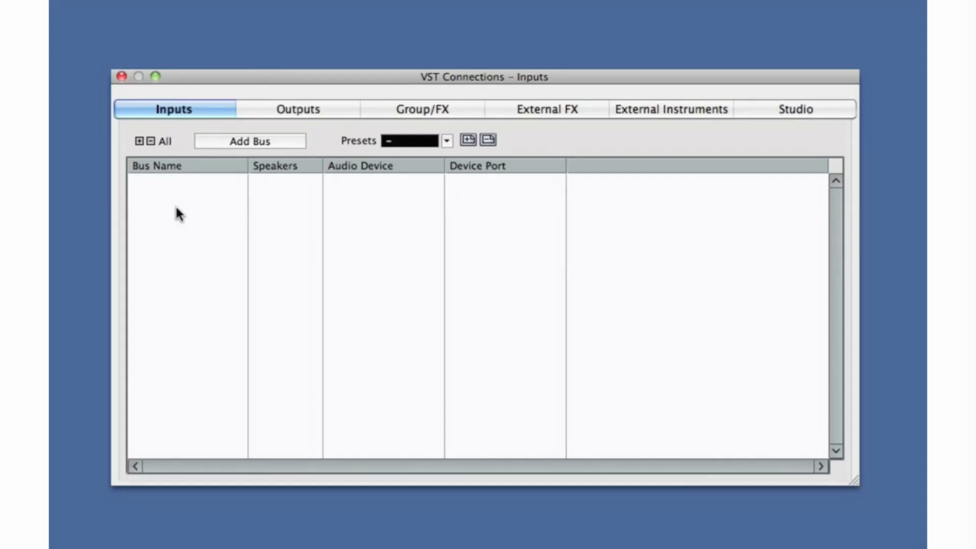
left_click(290, 138)
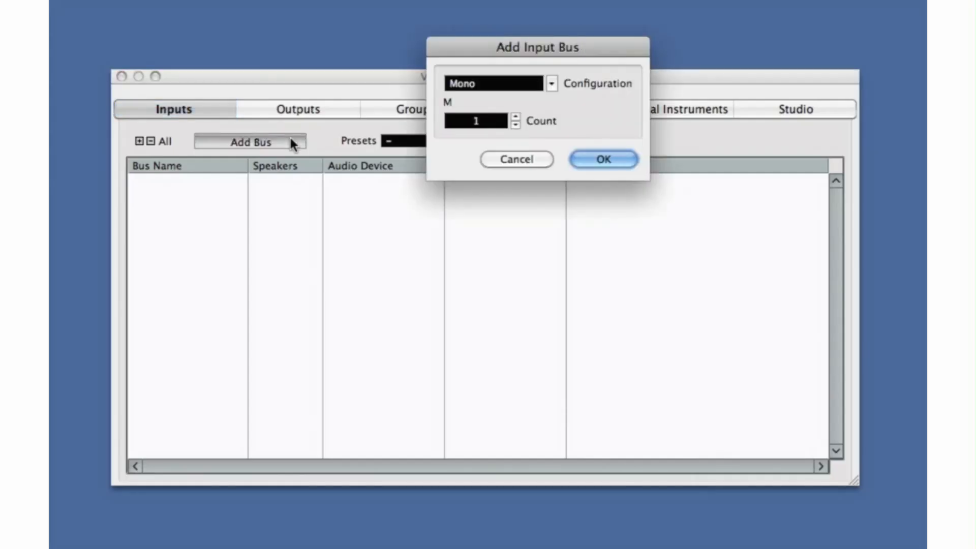
left_click(552, 84)
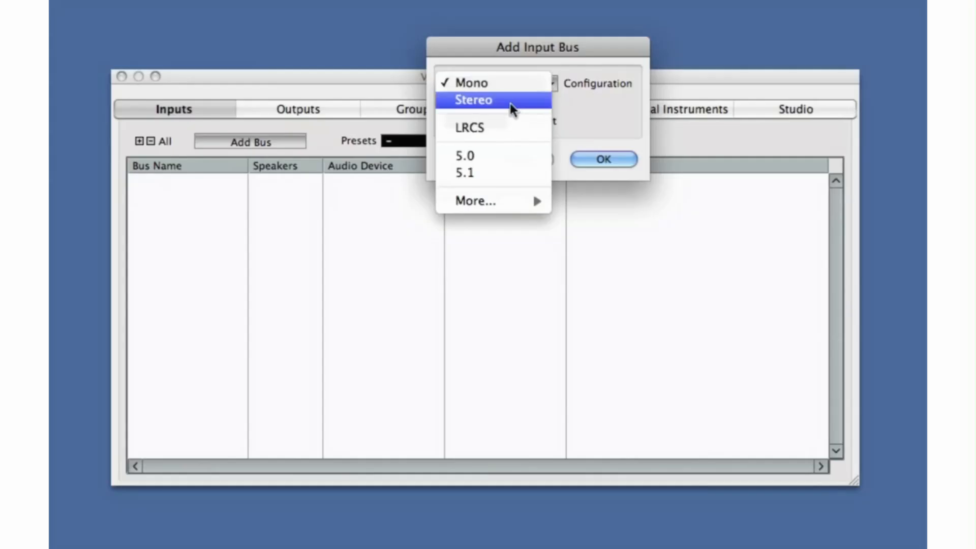
left_click(507, 85)
left_click(516, 117)
left_click(591, 159)
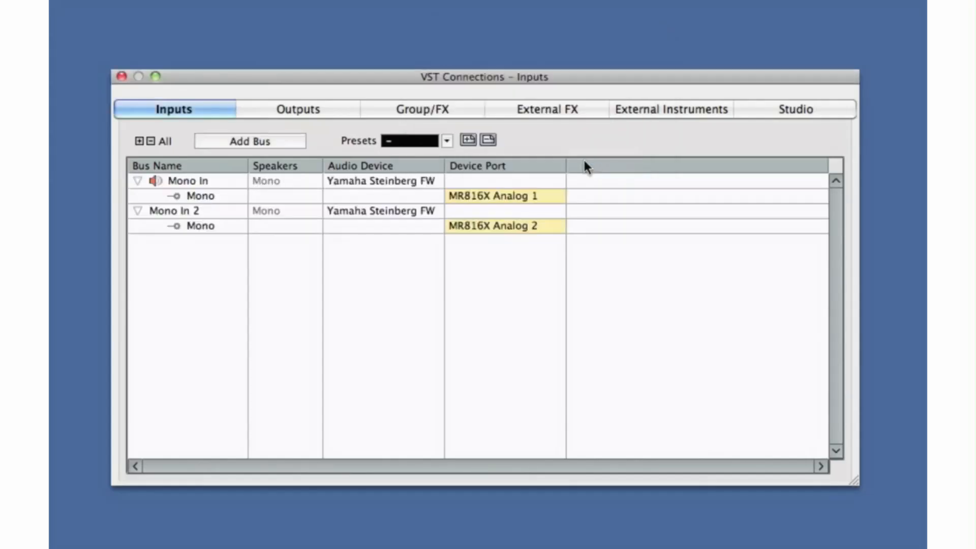
- Rename the first mono input bus Guitar Mic and the second one Vocal Mic
double_click(200, 181)
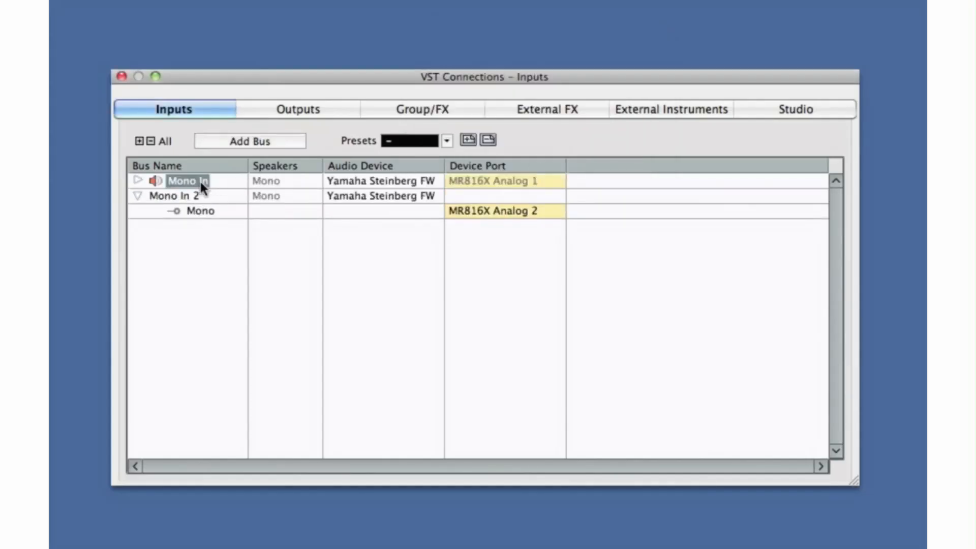
left_click(200, 181)
type("Guitar Mic")
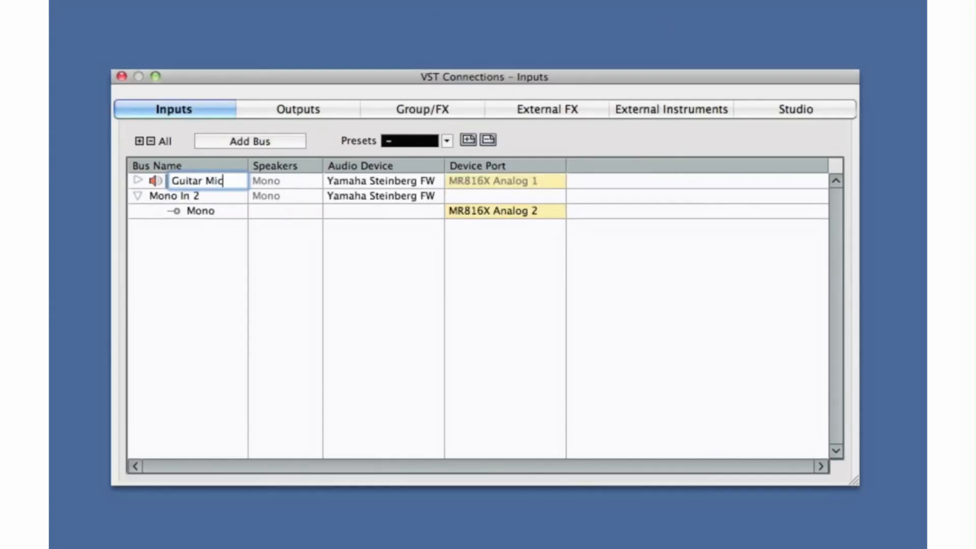
key("Return")
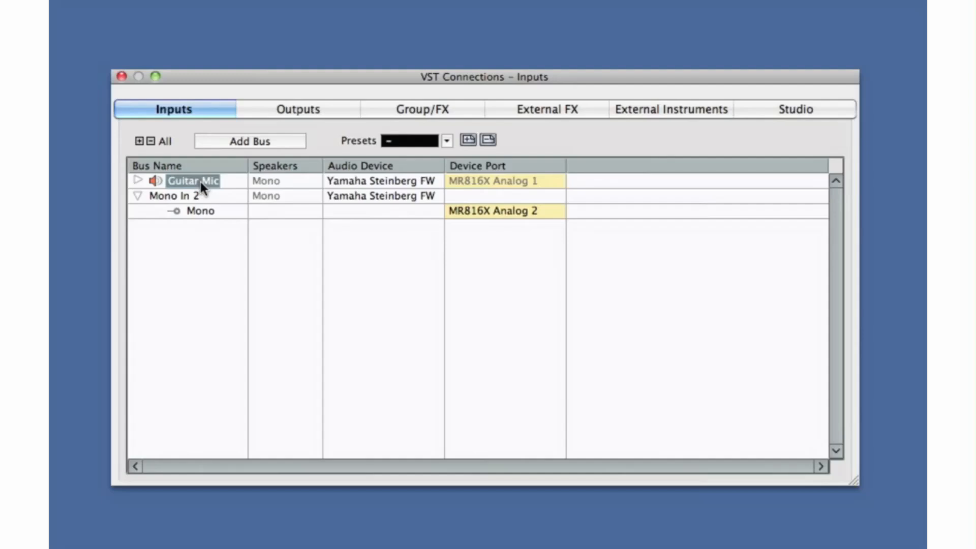
left_click(193, 195)
left_click(194, 196)
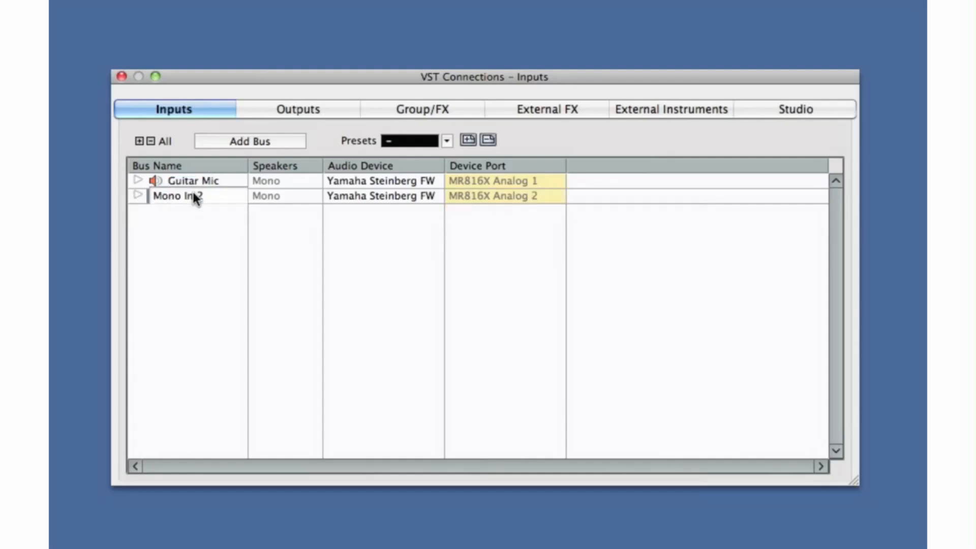
type("Vocal Mic")
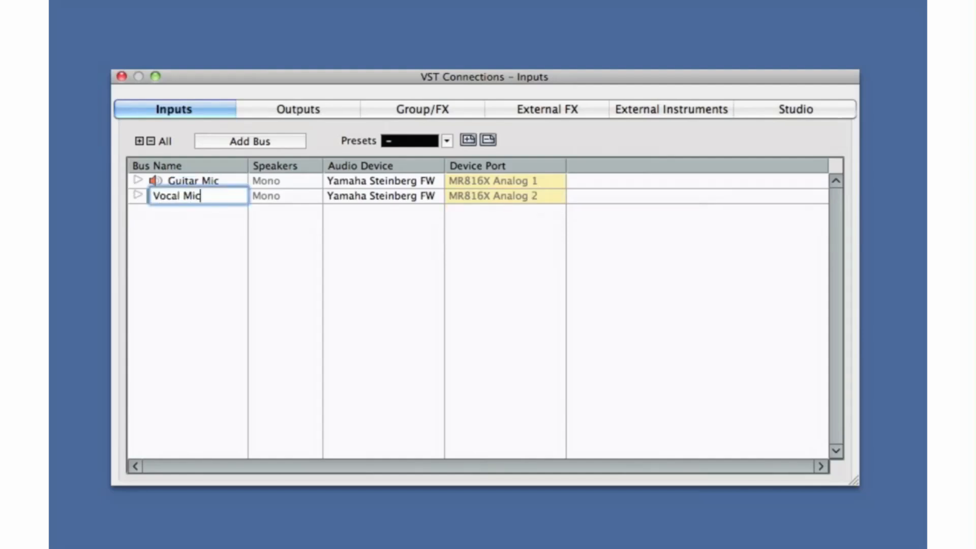
key("Return")
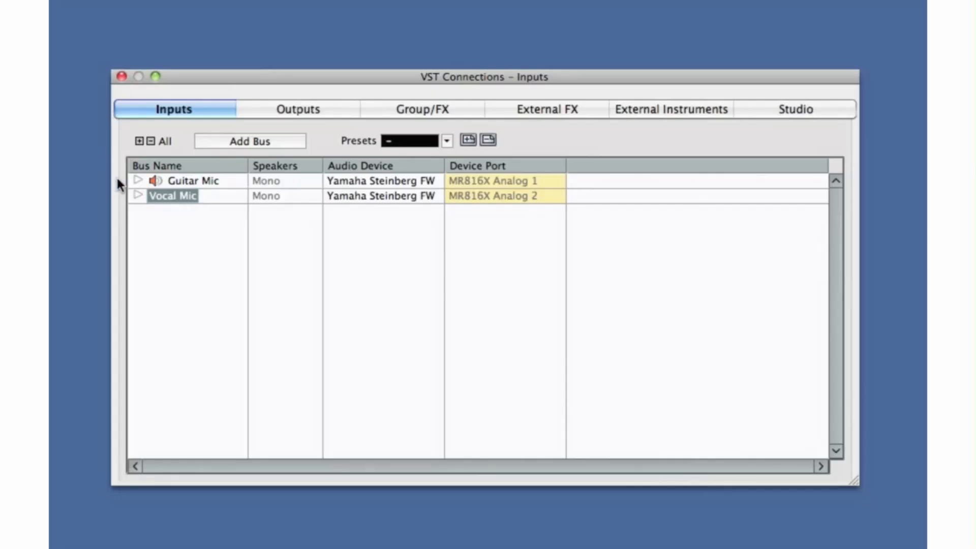
- Expand both input buses and examine the device ports available for the Vocal Mic channel
left_click(136, 181)
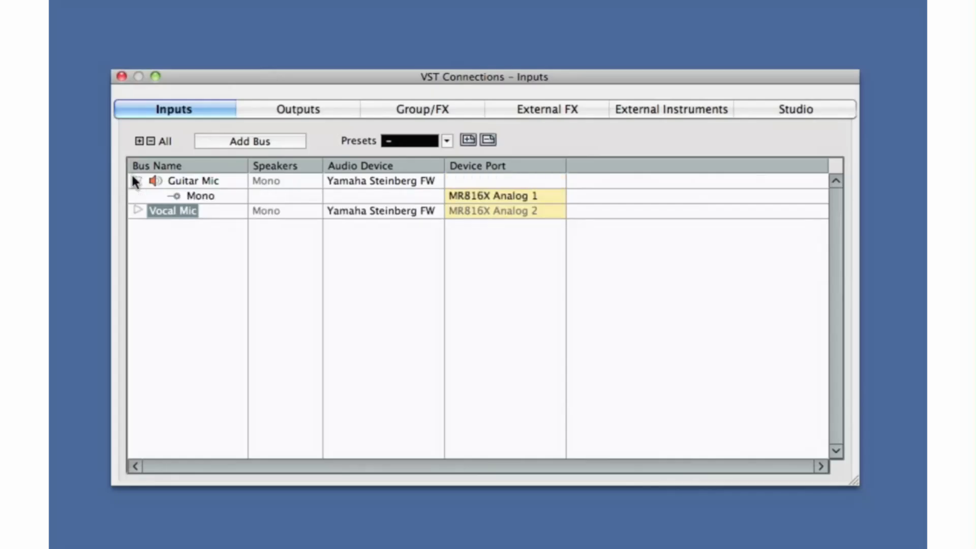
left_click(137, 210)
left_click(519, 225)
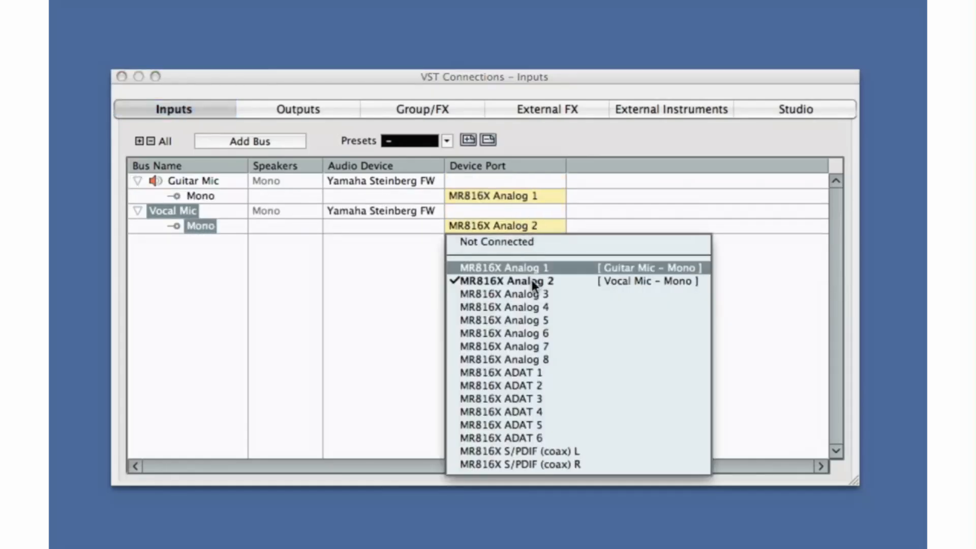
left_click(402, 282)
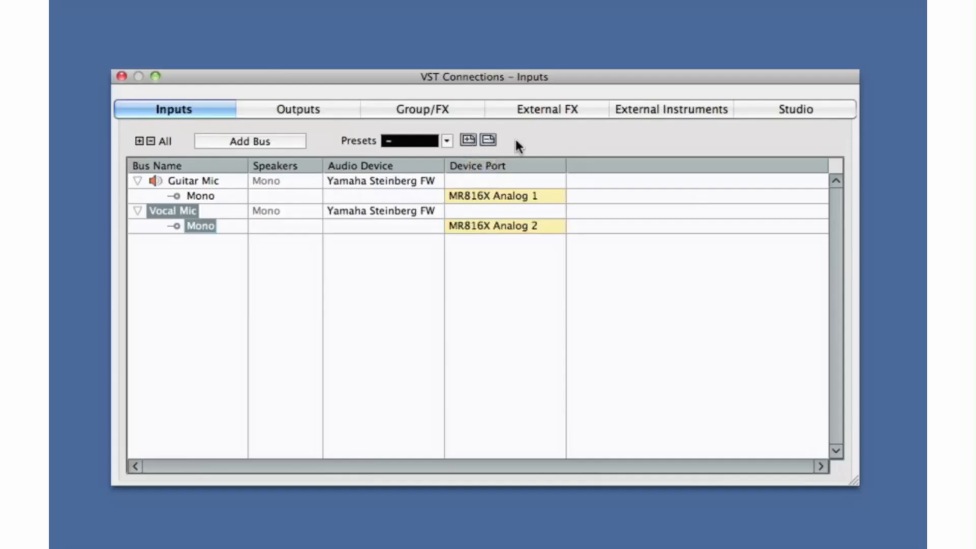
left_click(377, 287)
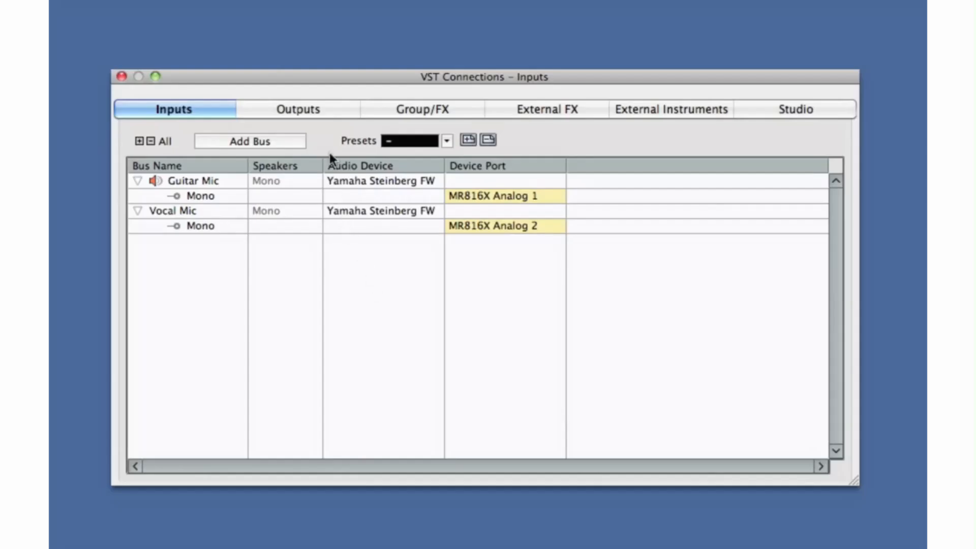
- Add one stereo output bus in VST Connections
left_click(325, 111)
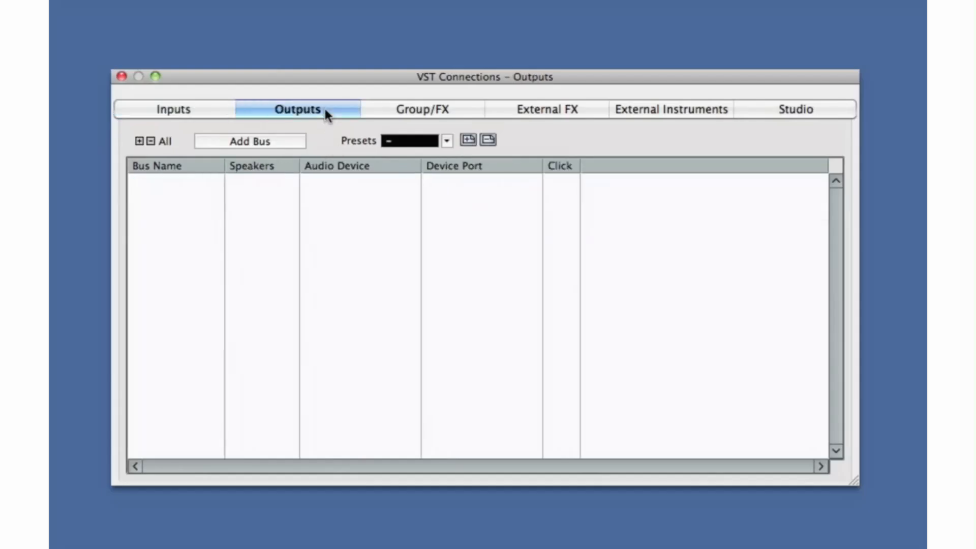
left_click(262, 142)
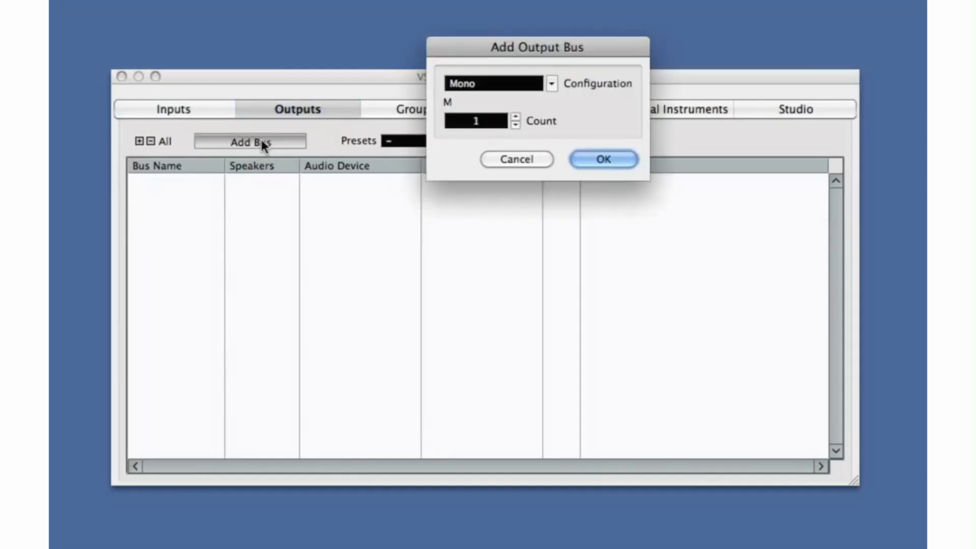
left_click(551, 84)
left_click(541, 97)
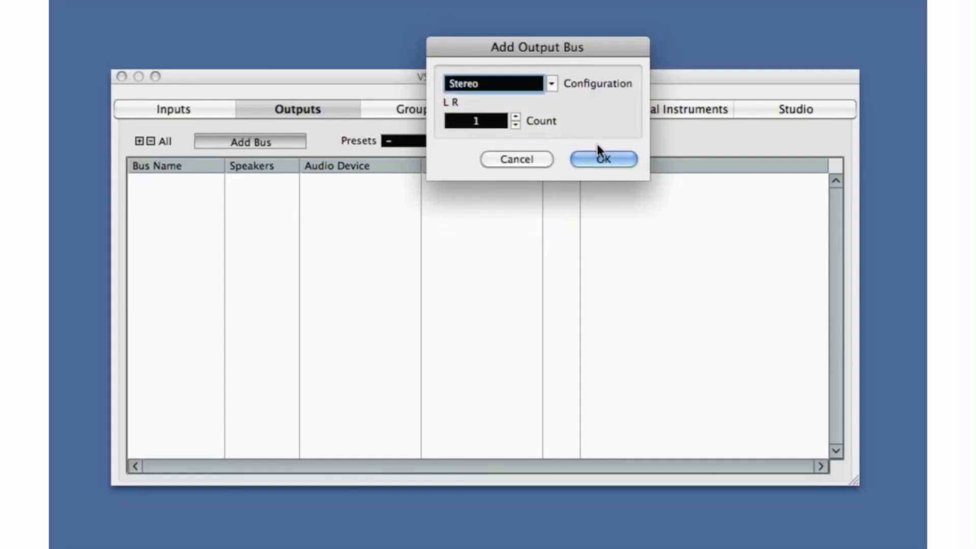
left_click(601, 159)
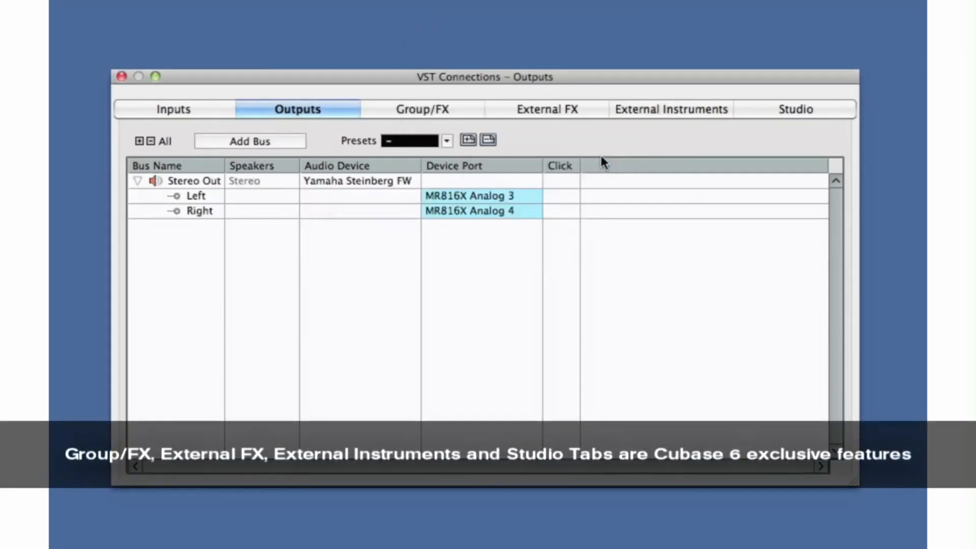
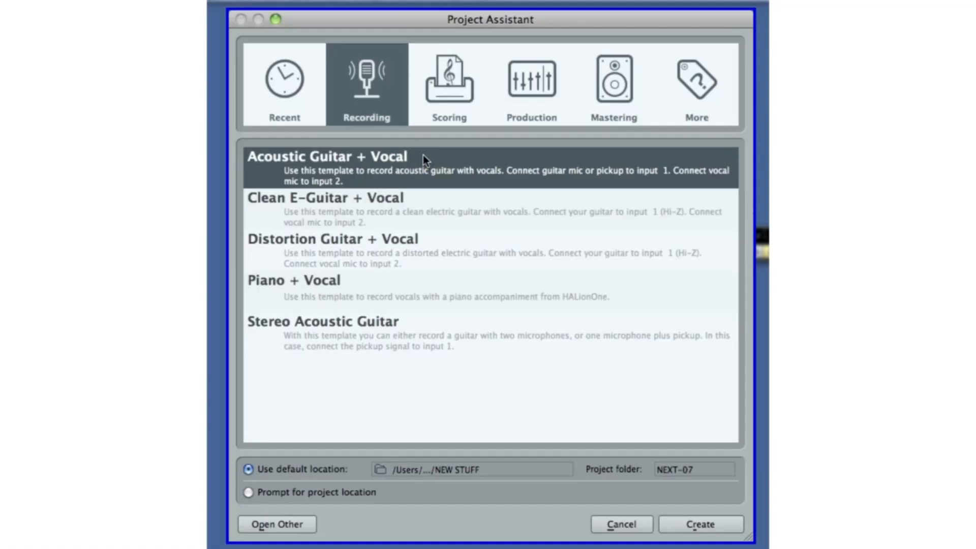
- Create the project from the Acoustic Guitar + Vocal template, prompting for its location and using a new Desktop folder named Gonna Get You
left_click(248, 492)
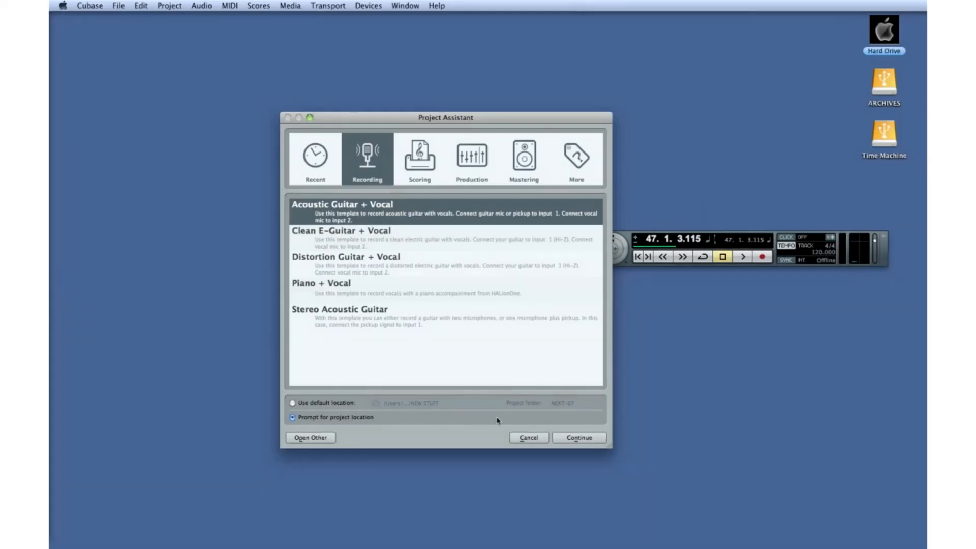
left_click(592, 435)
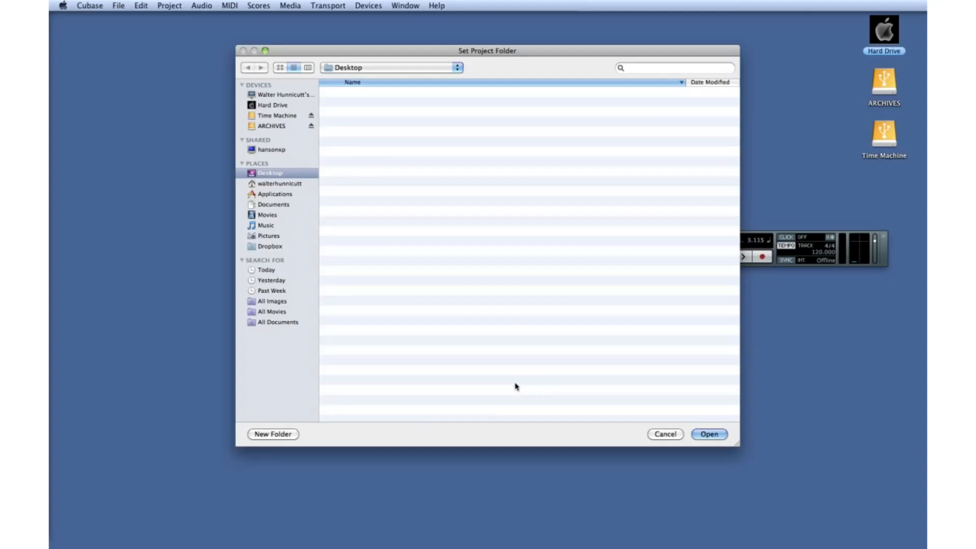
left_click(288, 435)
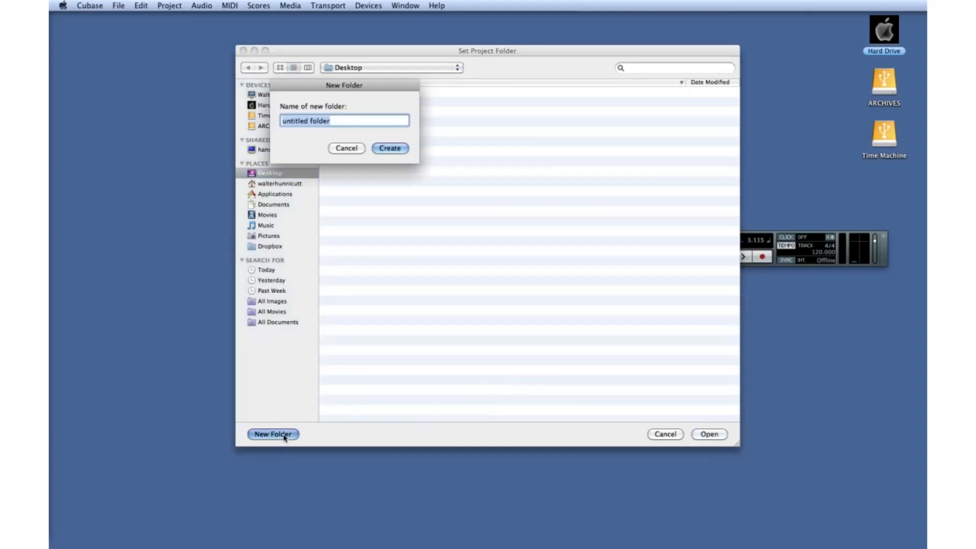
type("GOnna Get You")
left_click(291, 121)
key("BackSpace")
type("o")
left_click(390, 148)
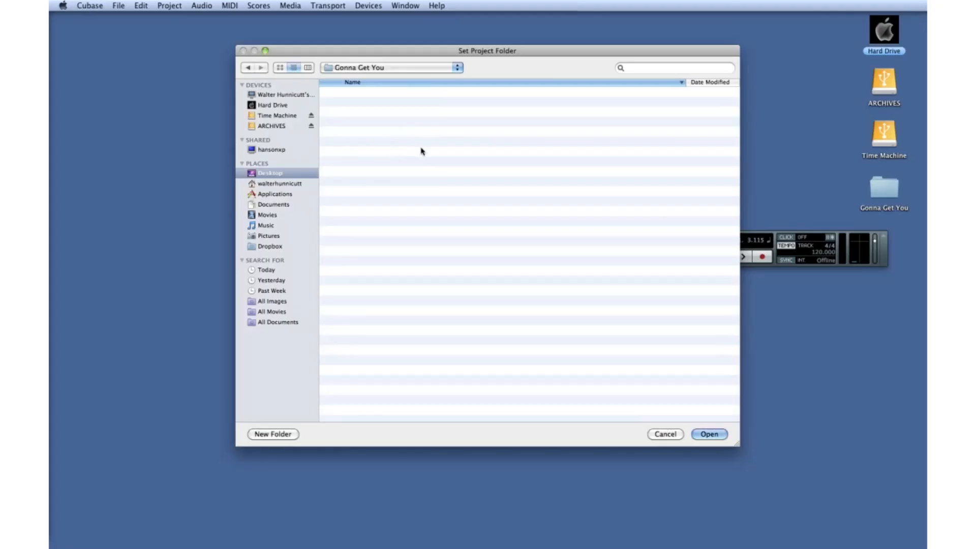
left_click(708, 433)
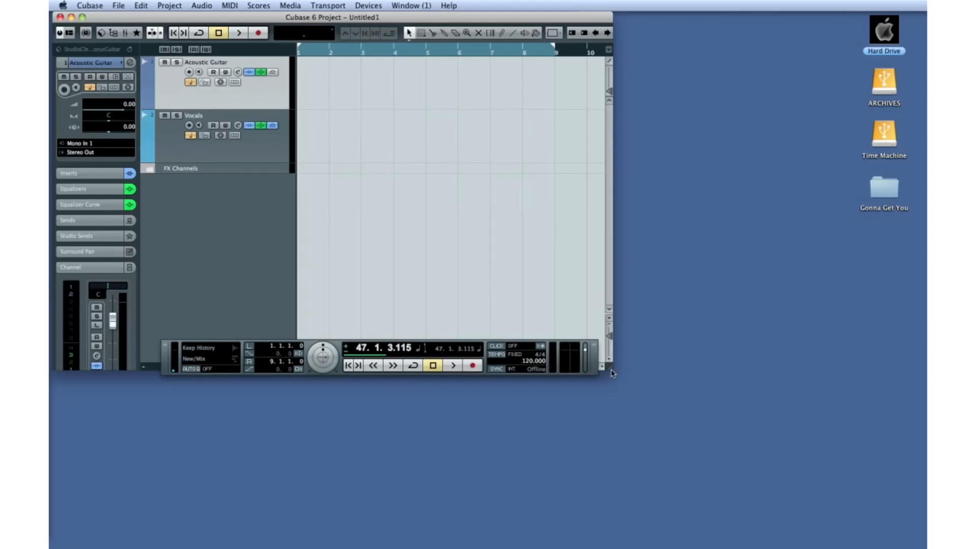
- Enlarge the project window to fill the screen and view the settings of the Vocals and Acoustic Guitar tracks
left_click_drag(612, 372, 921, 547)
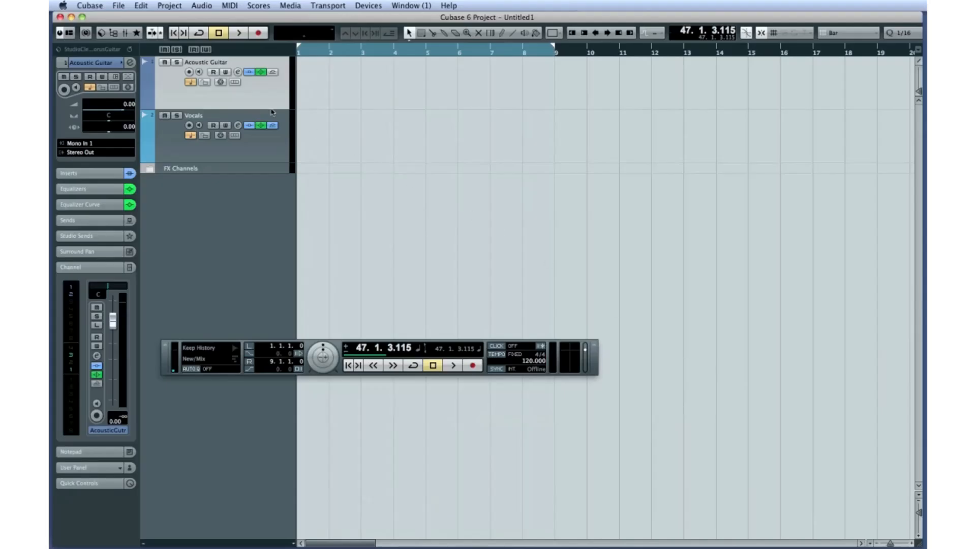
left_click(283, 122)
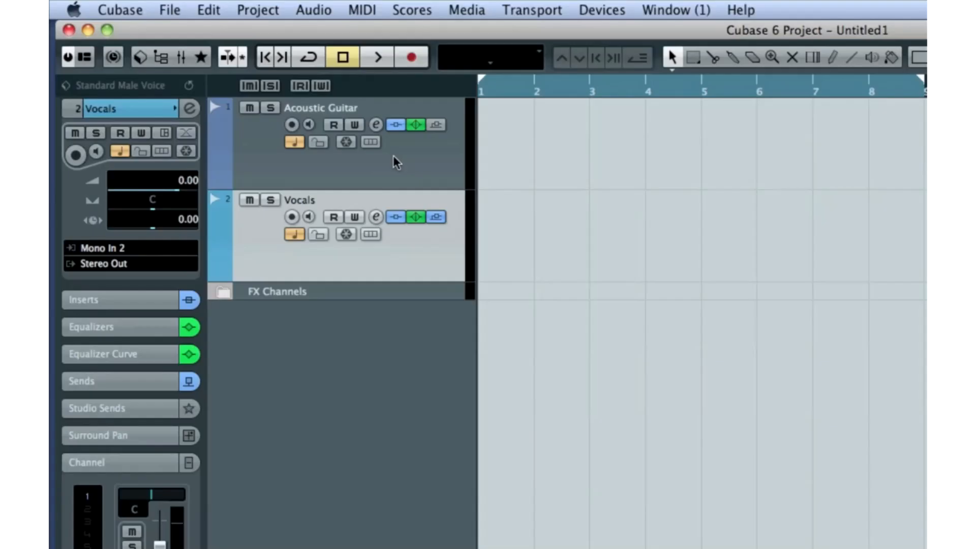
left_click(395, 162)
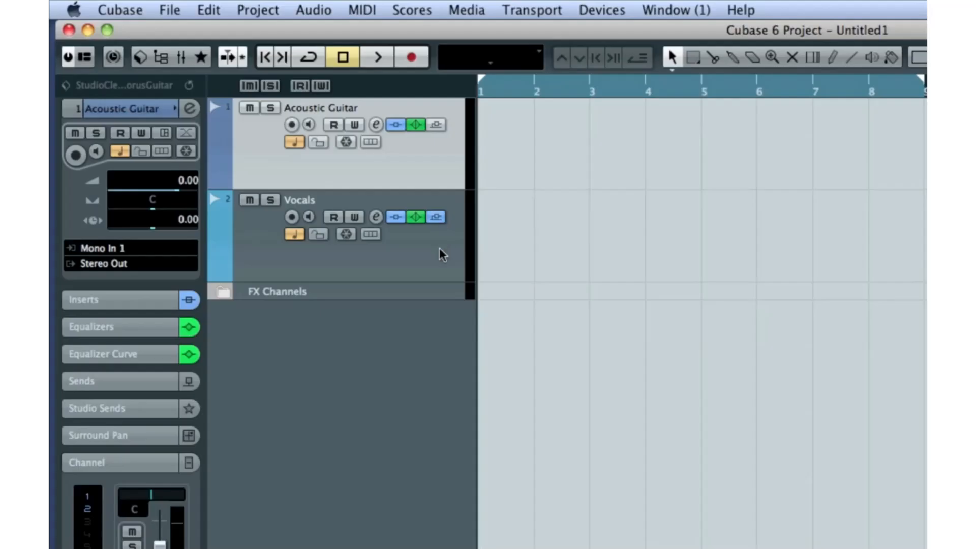
- Expand the FX Channels folder in the track list to show its FX 1-Roomworks track
left_click(335, 295)
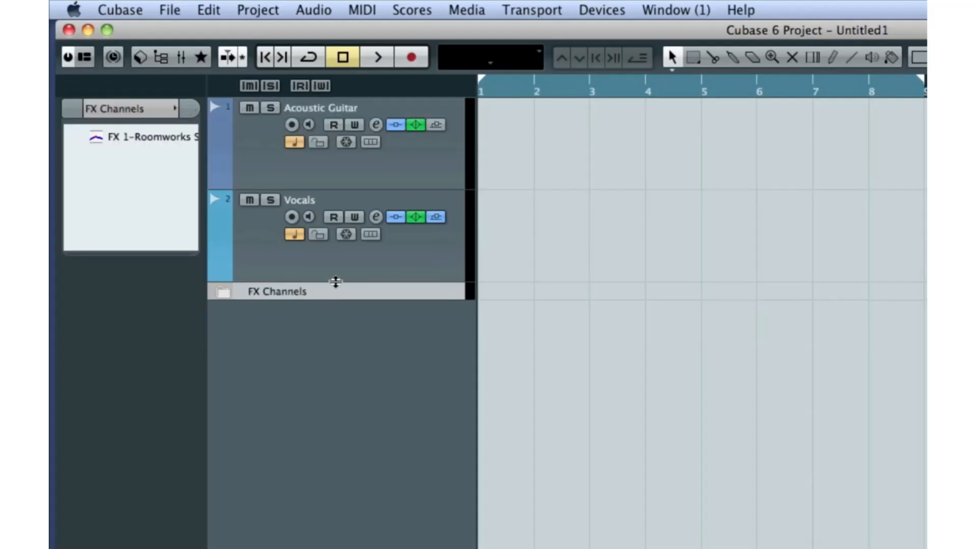
left_click(335, 279)
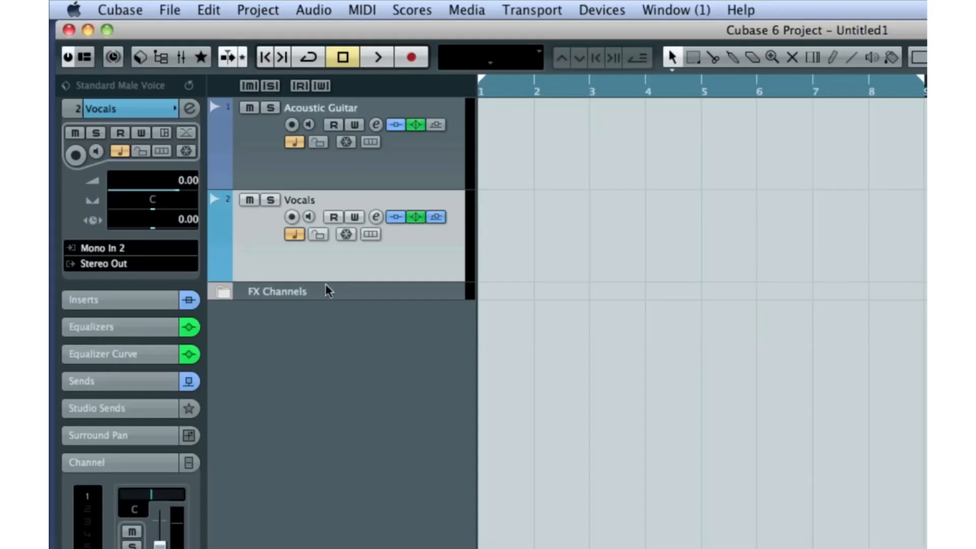
left_click(322, 288)
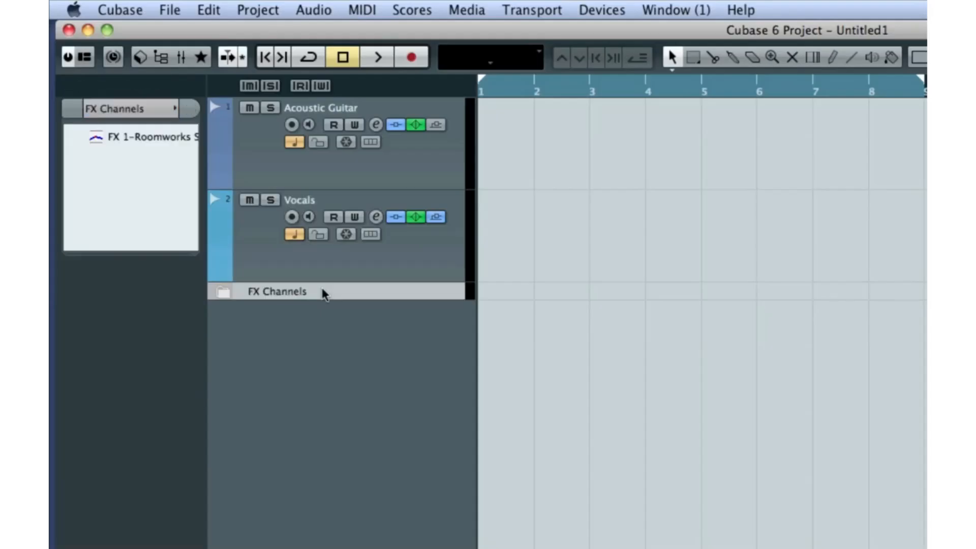
left_click(222, 293)
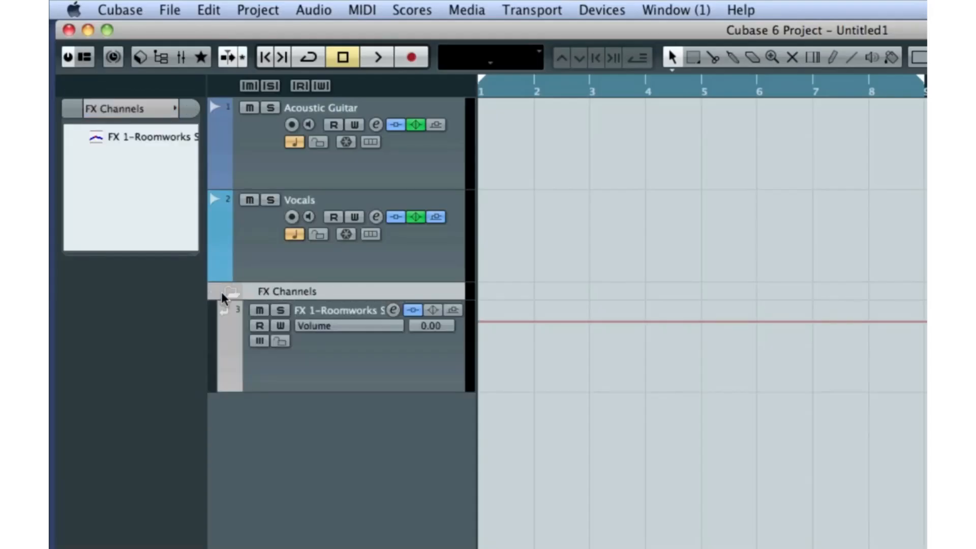
double_click(343, 309)
- Set the Acoustic Guitar track's input routing to Mono In 2
left_click(435, 162)
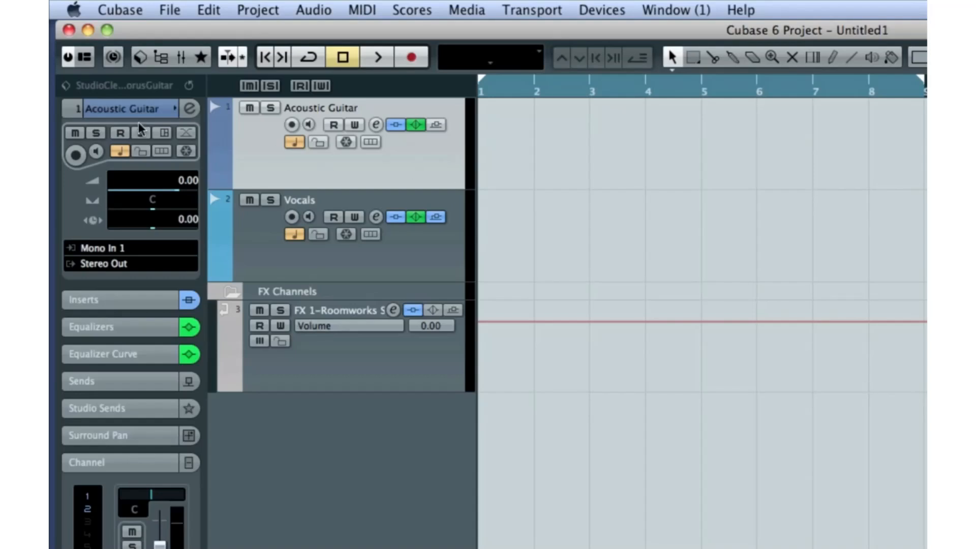
left_click(115, 114)
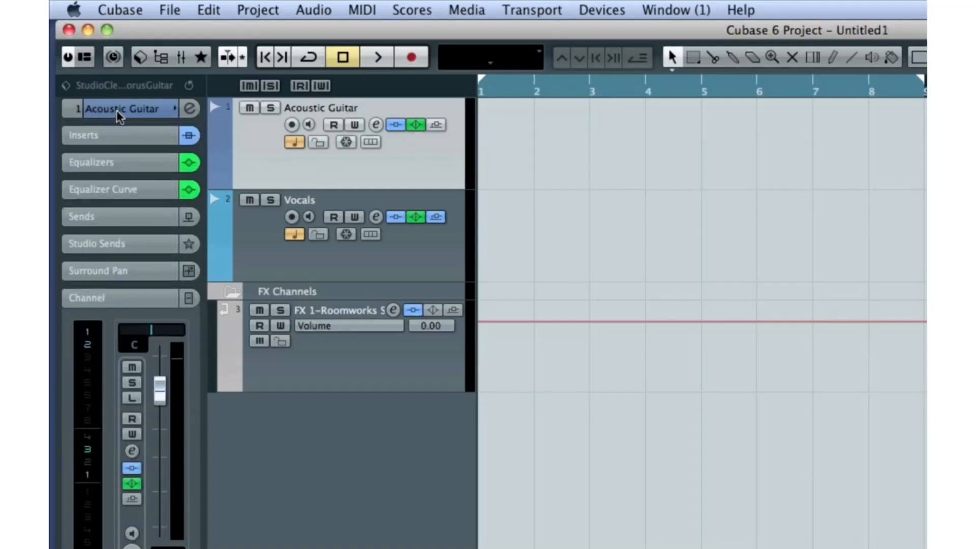
left_click(117, 111)
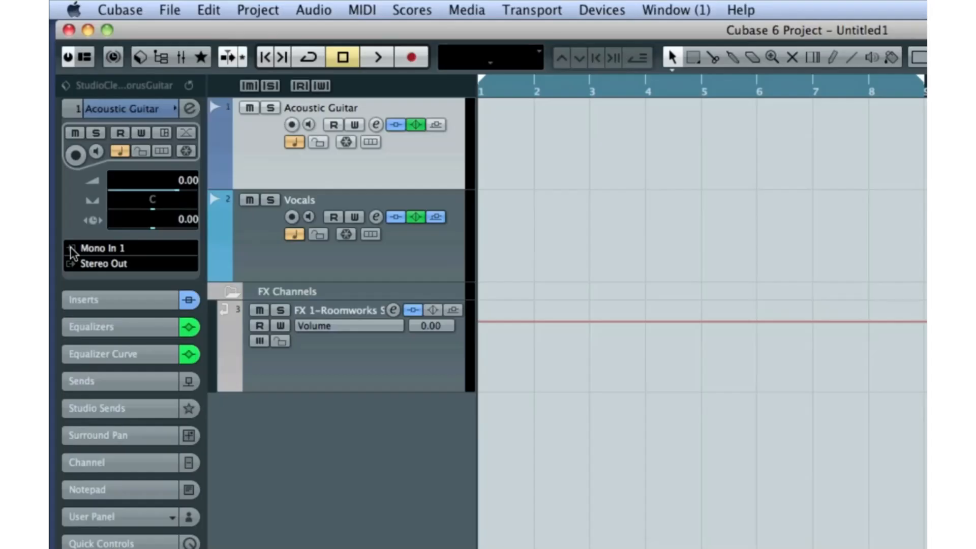
left_click(108, 250)
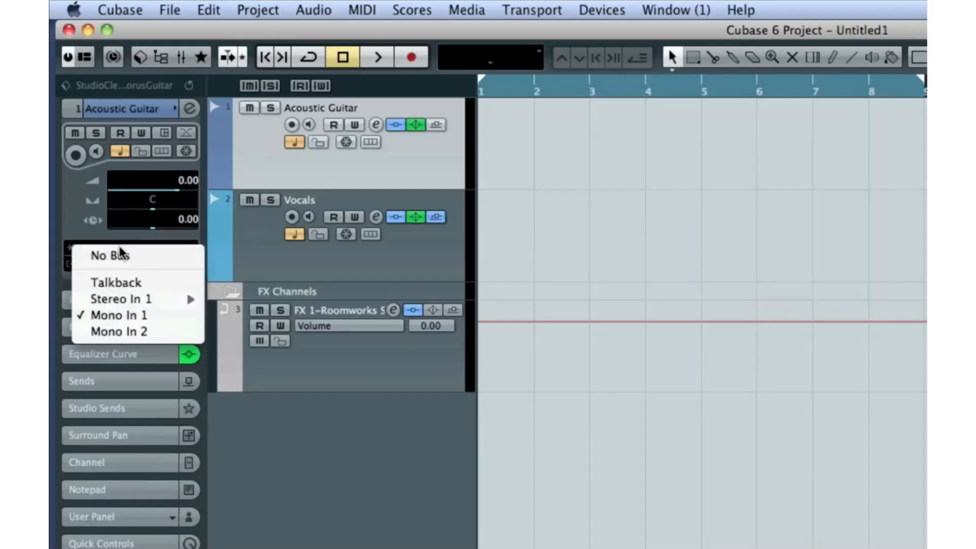
left_click(159, 330)
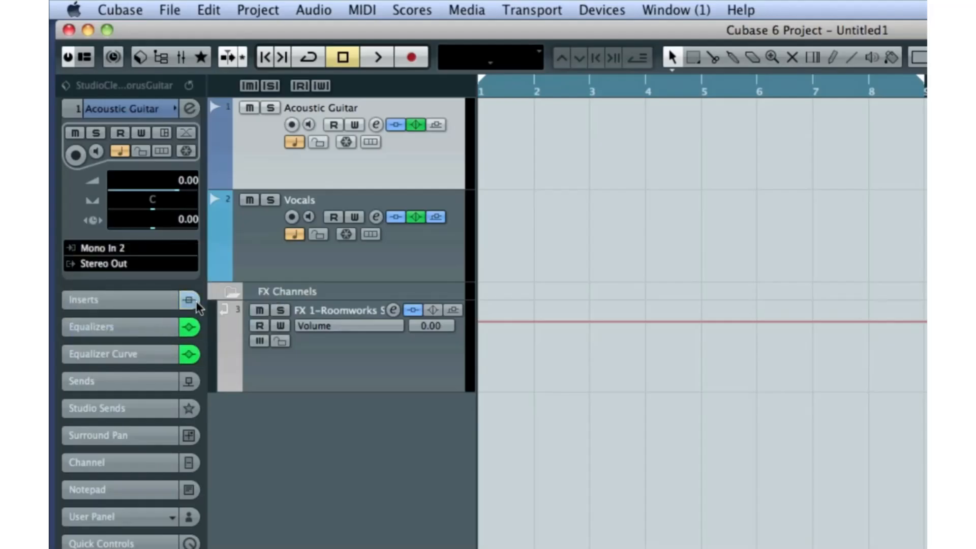
- Set the Vocals track's input routing to Mono In 1
left_click(270, 256)
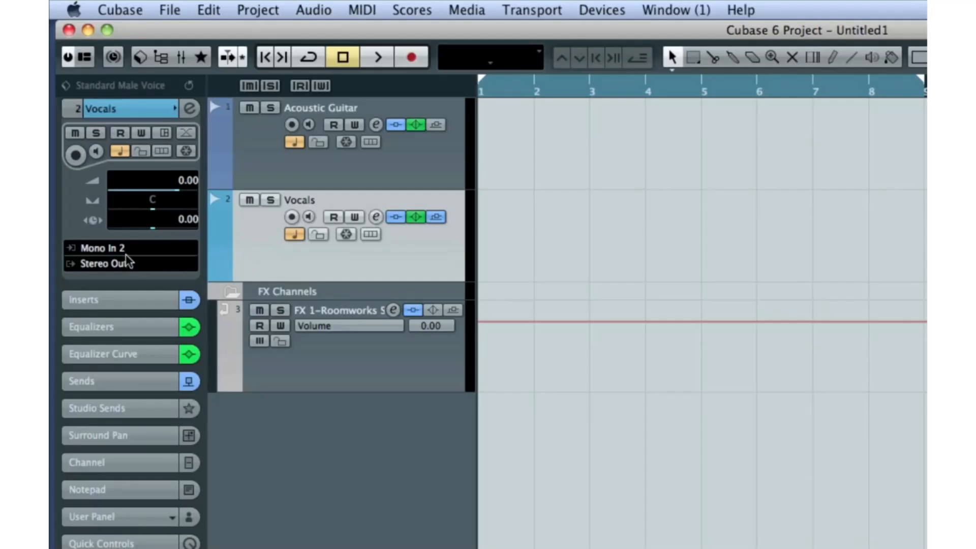
left_click(90, 253)
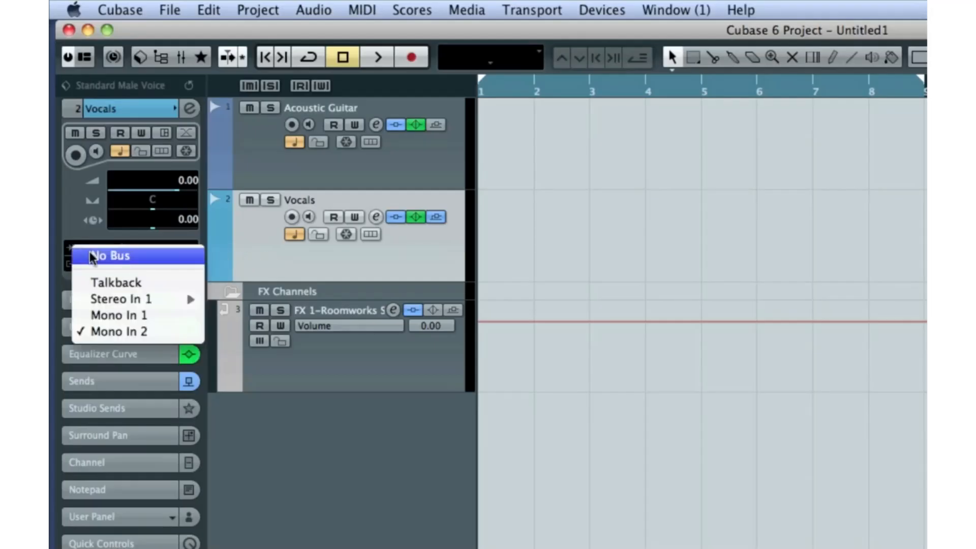
left_click(103, 314)
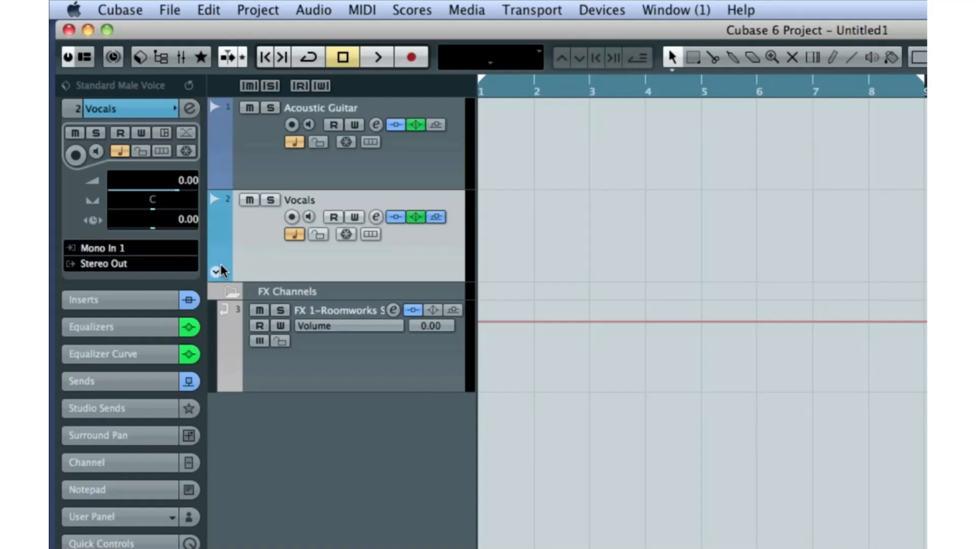
- Enable recording and input monitoring on the Acoustic Guitar track and record-enable the Vocals track
left_click(300, 172)
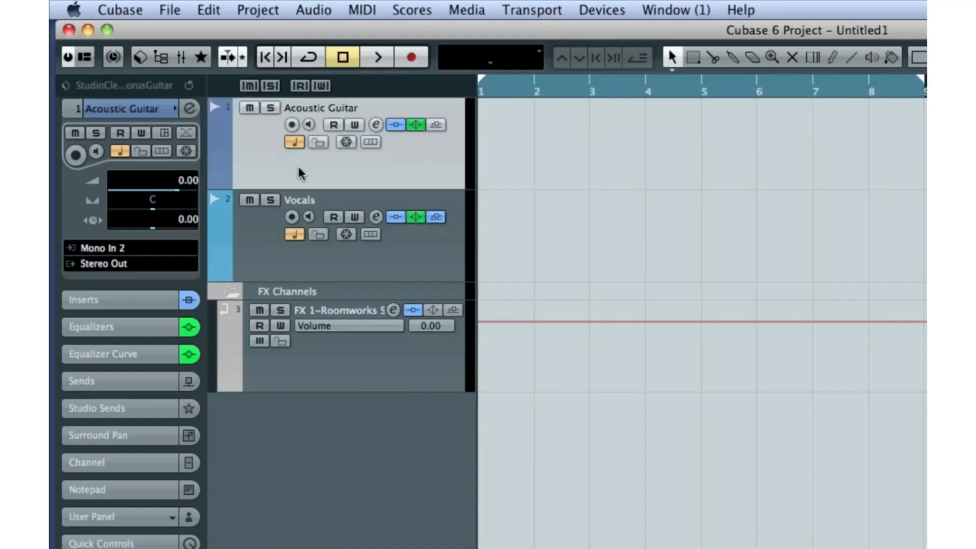
left_click(308, 125)
left_click(292, 124)
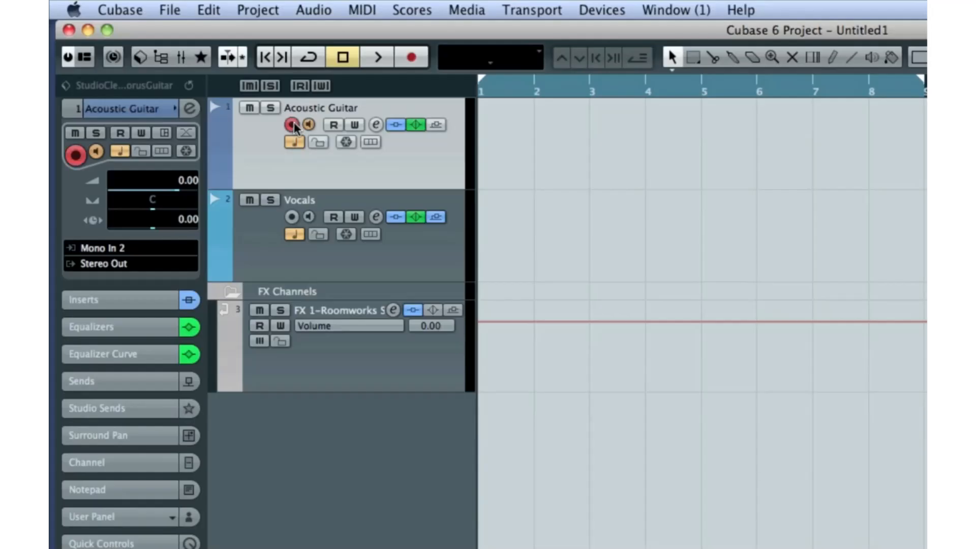
left_click(292, 216)
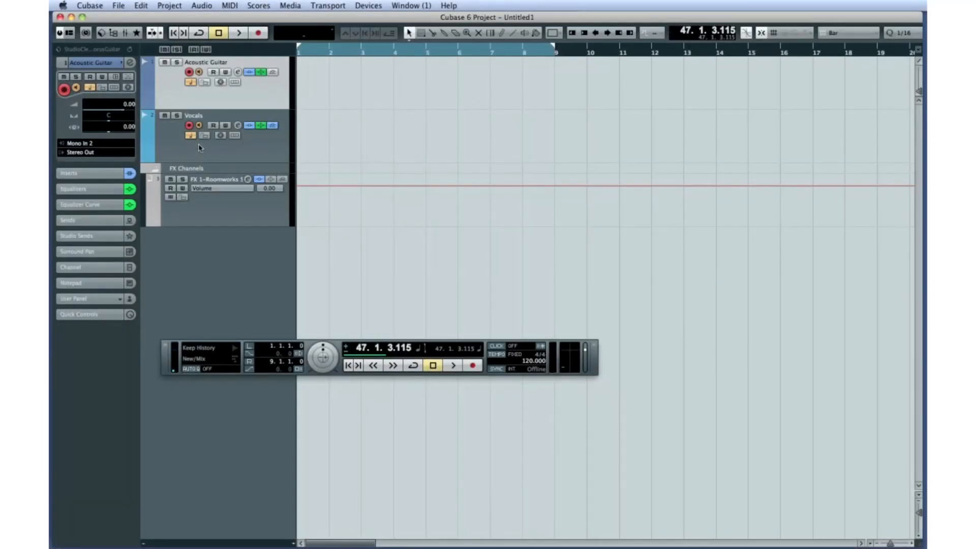
- Open the main Mixer and shorten the project window so that the Mixer shows below it
left_click(378, 4)
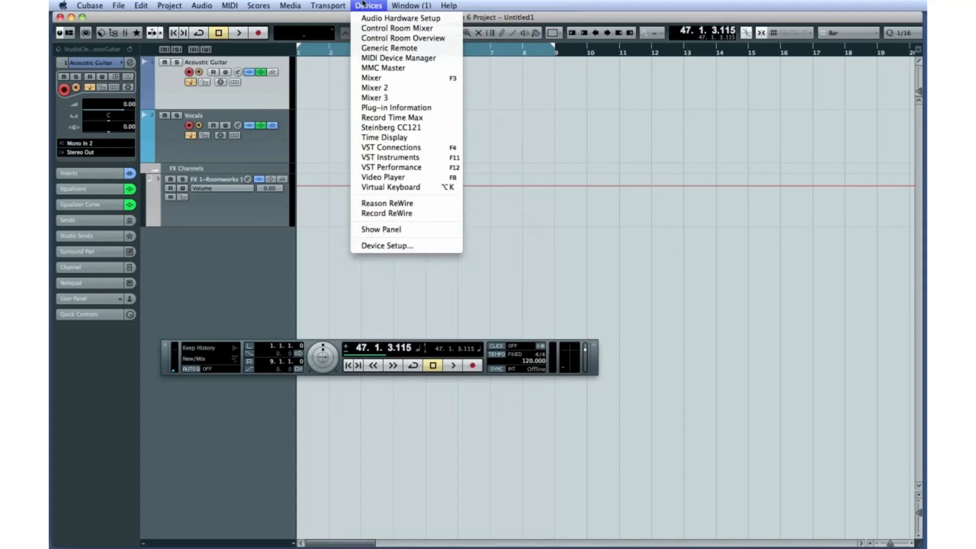
left_click(395, 81)
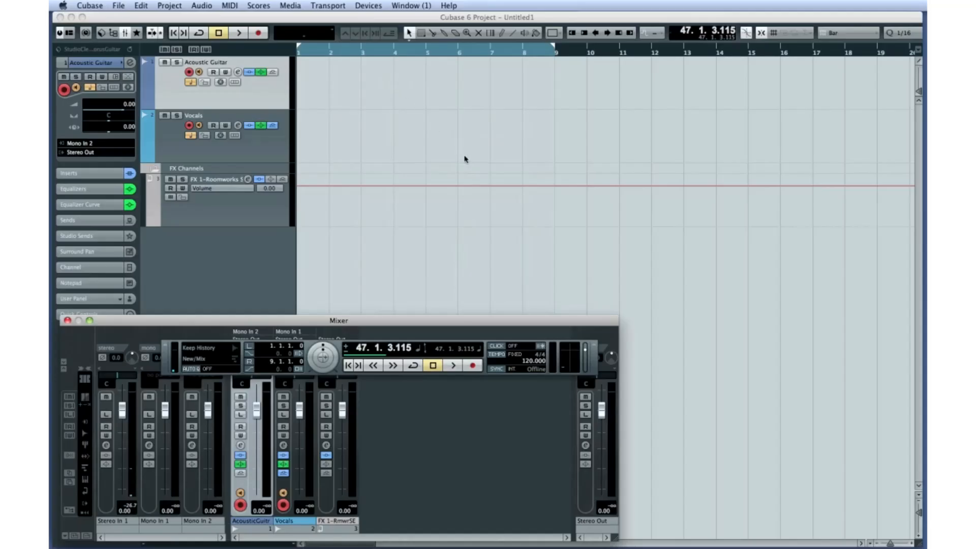
left_click(543, 223)
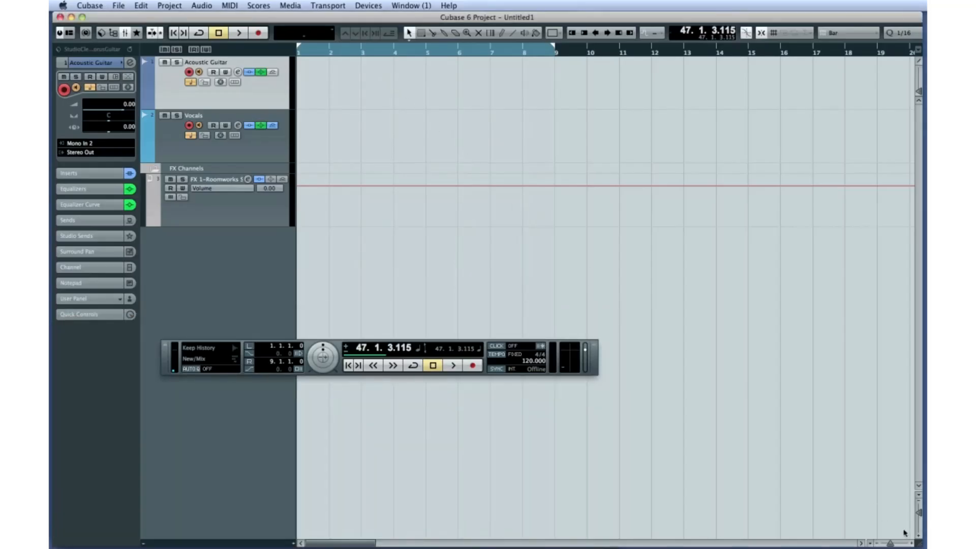
left_click_drag(916, 542, 923, 318)
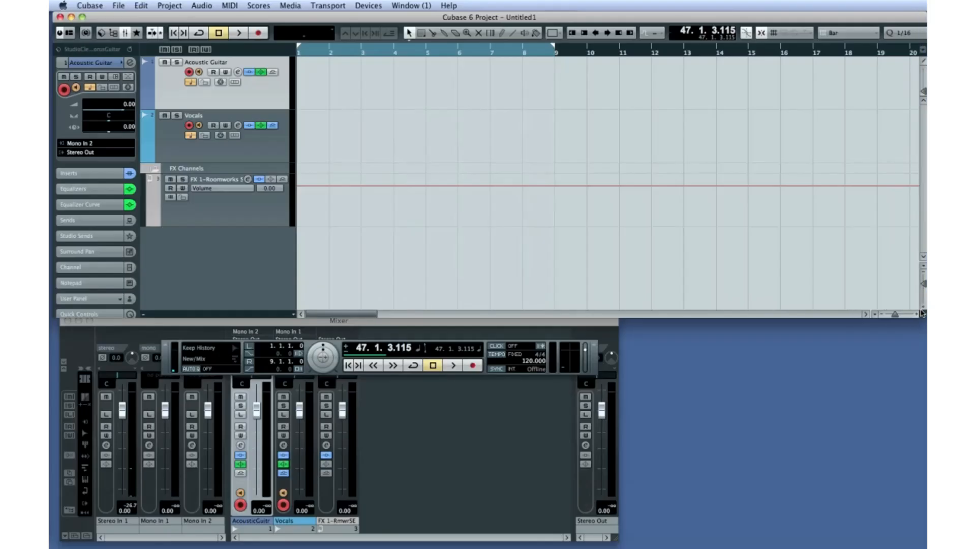
- Move the Transport panel off the Mixer onto the project window and widen the Mixer to the full screen width
left_click_drag(170, 360, 448, 213)
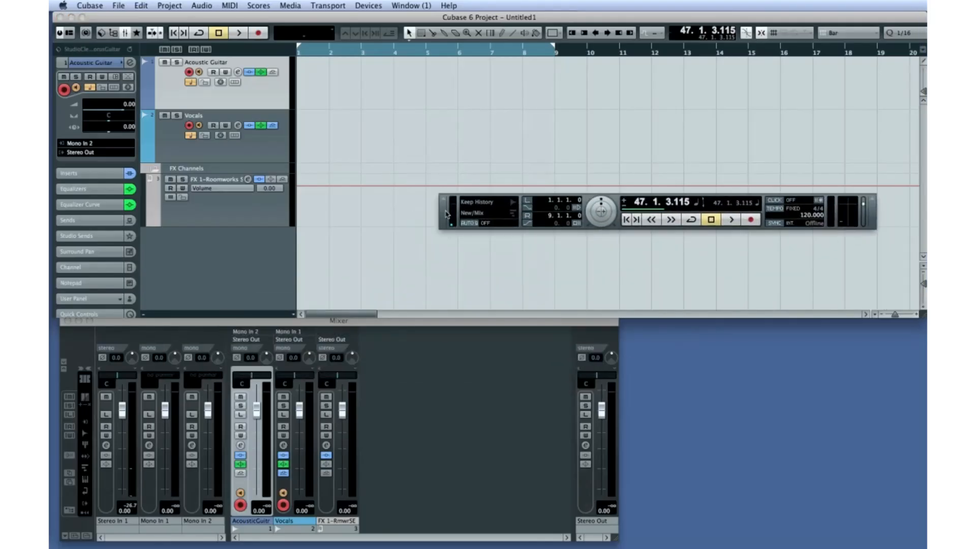
left_click(617, 539)
left_click_drag(618, 538, 919, 539)
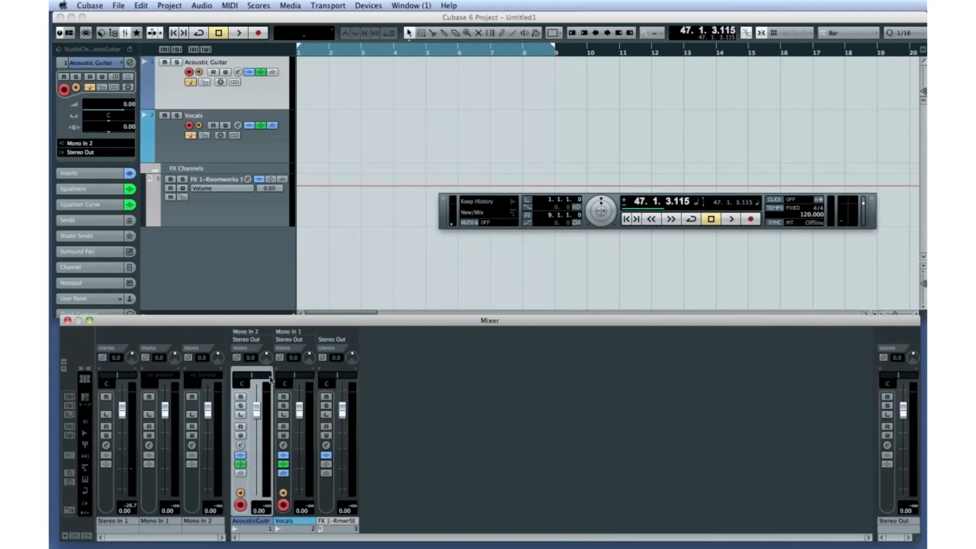
- Widen the Mixer's input and output channel sections on either side of the track channels
left_click_drag(235, 403, 420, 404)
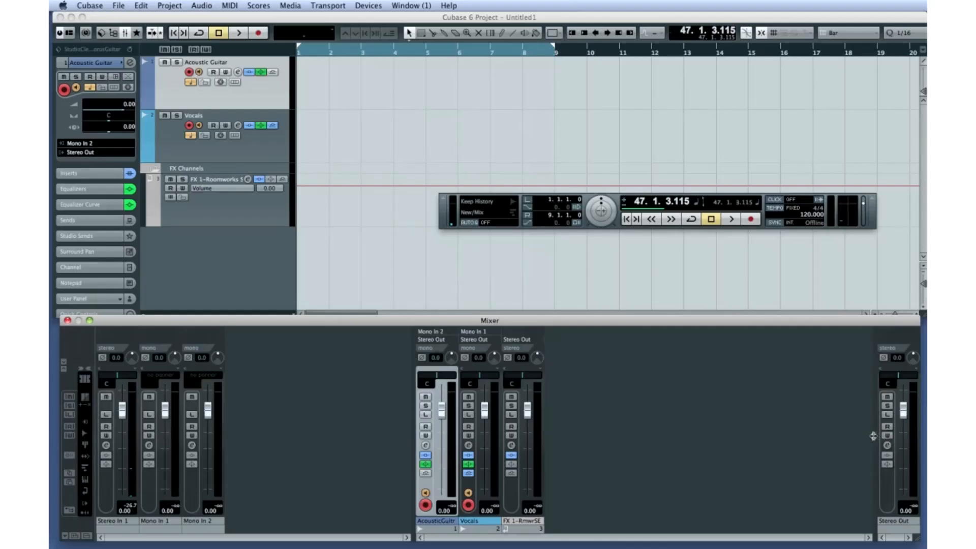
left_click_drag(871, 433, 778, 435)
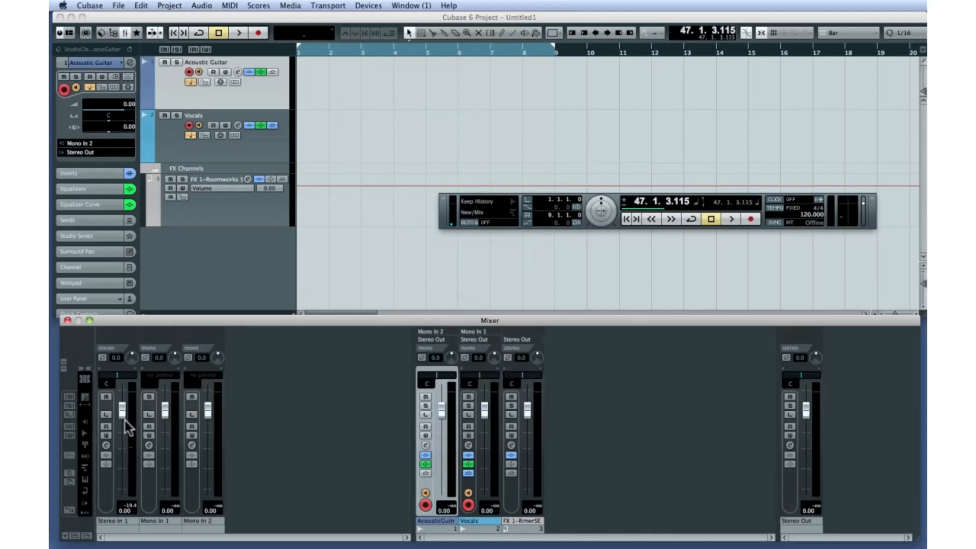
left_click_drag(121, 414, 121, 415)
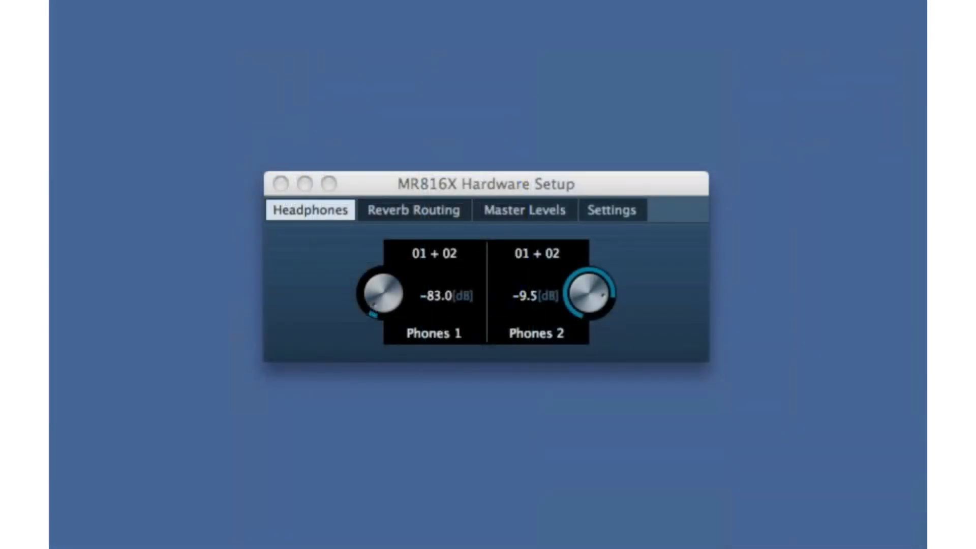
- Raise the Phones 1 headphone level in the MR816X Hardware Setup
left_click_drag(370, 302, 381, 251)
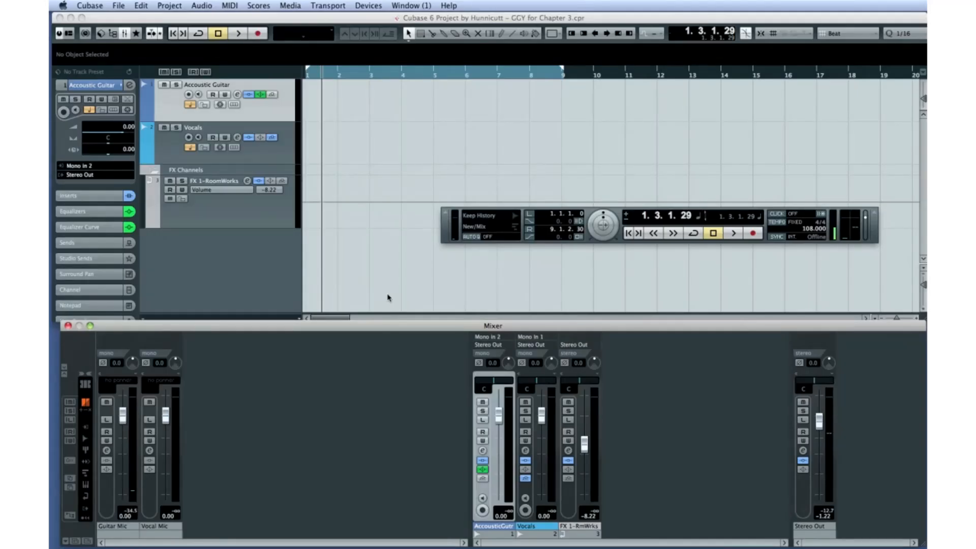
- Review the Metronome Setup's record, play, precount and click output options and accept them
left_click(312, 6)
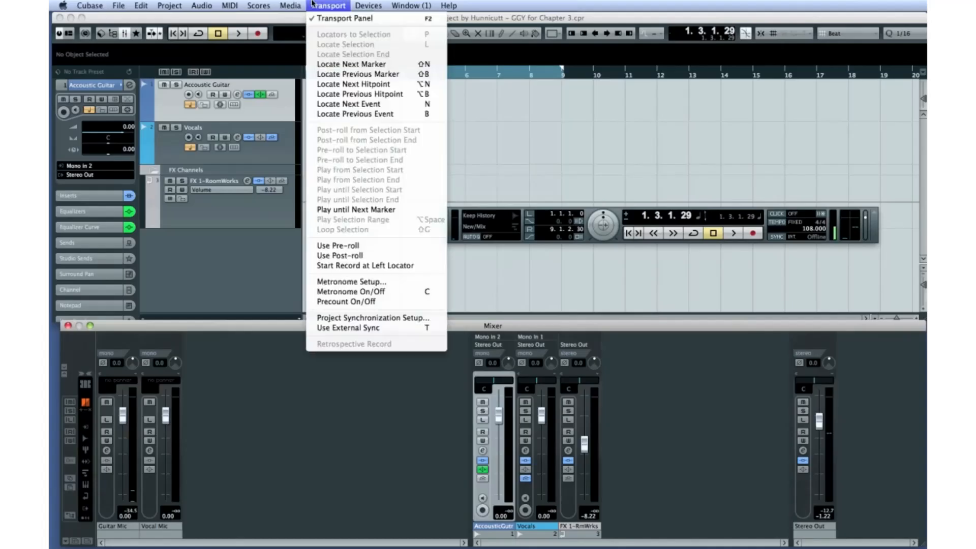
left_click(407, 282)
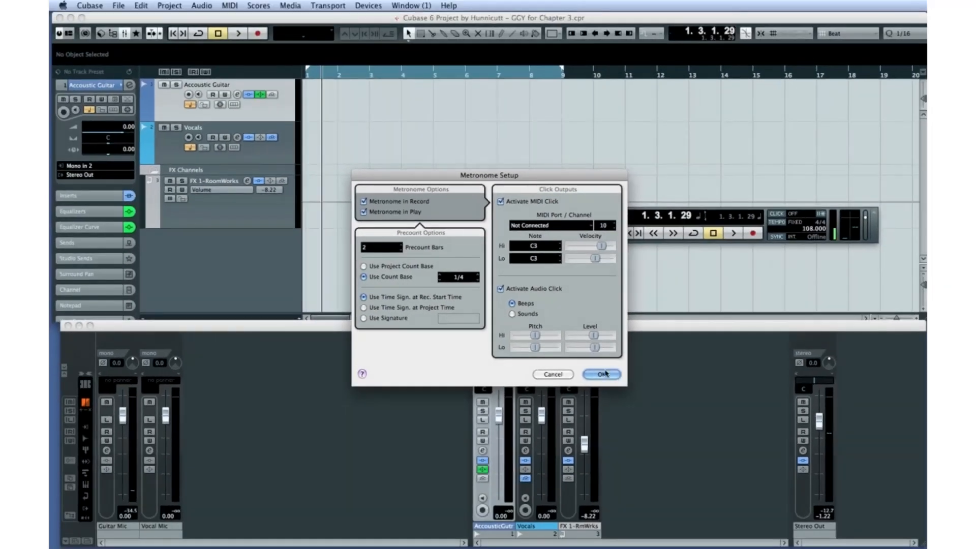
left_click(601, 373)
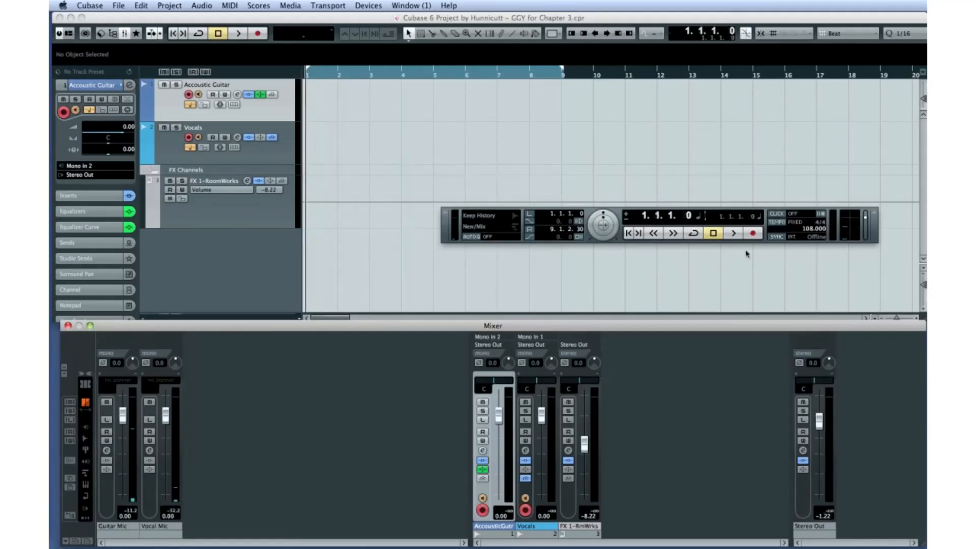
- Record guitar and vocals simultaneously on the two armed tracks, starting from bar 1
left_click(749, 237)
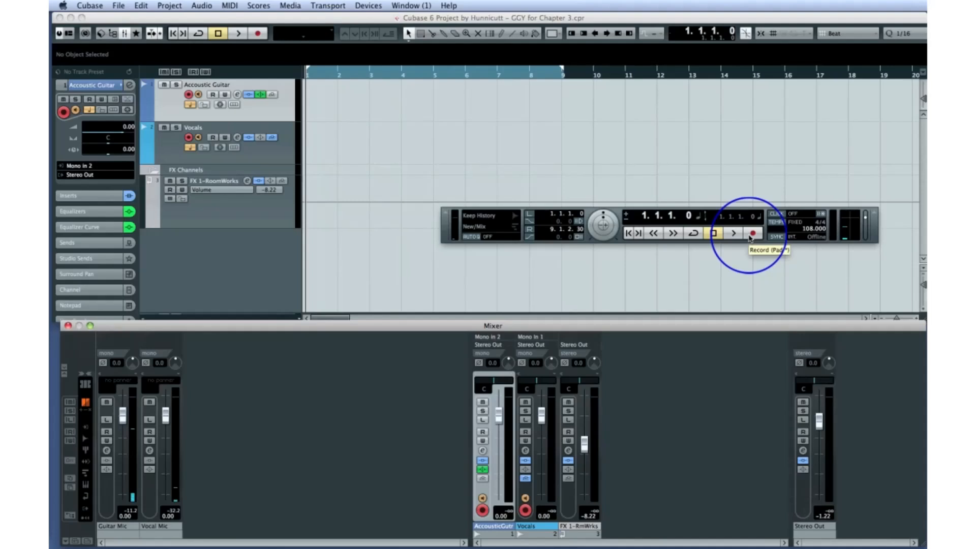
left_click(751, 233)
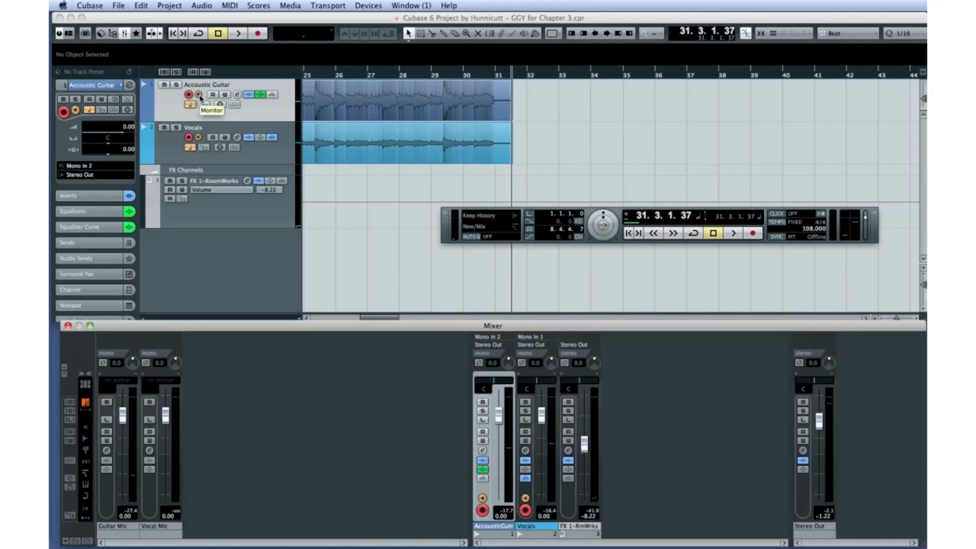
- Switch off input monitoring on the Acoustic Guitar and Vocals tracks and play the recorded take from its beginning
left_click(199, 96)
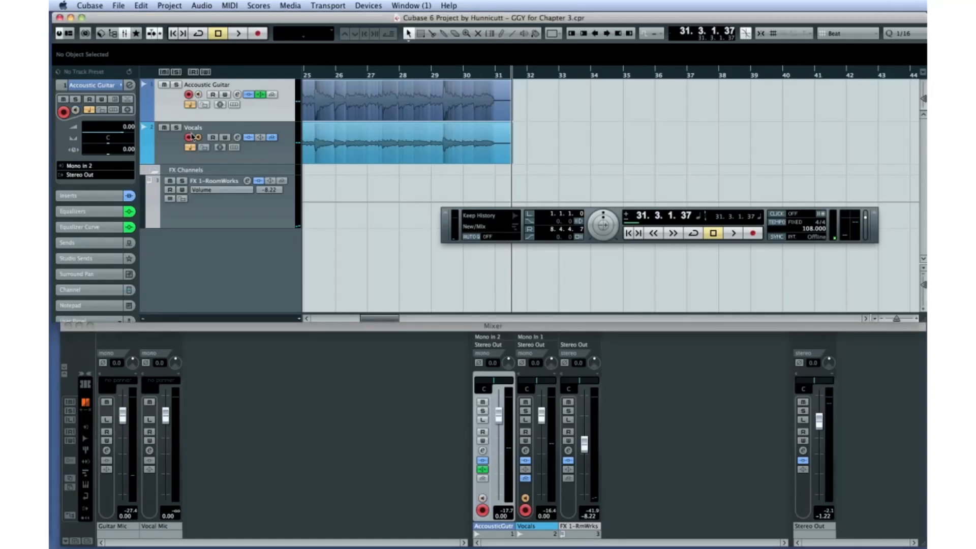
left_click_drag(378, 320, 326, 319)
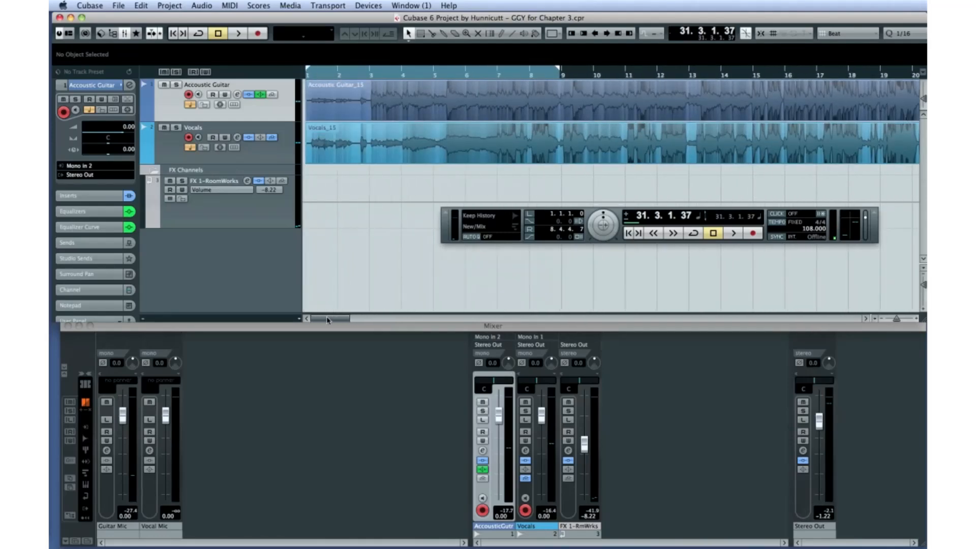
left_click(309, 76)
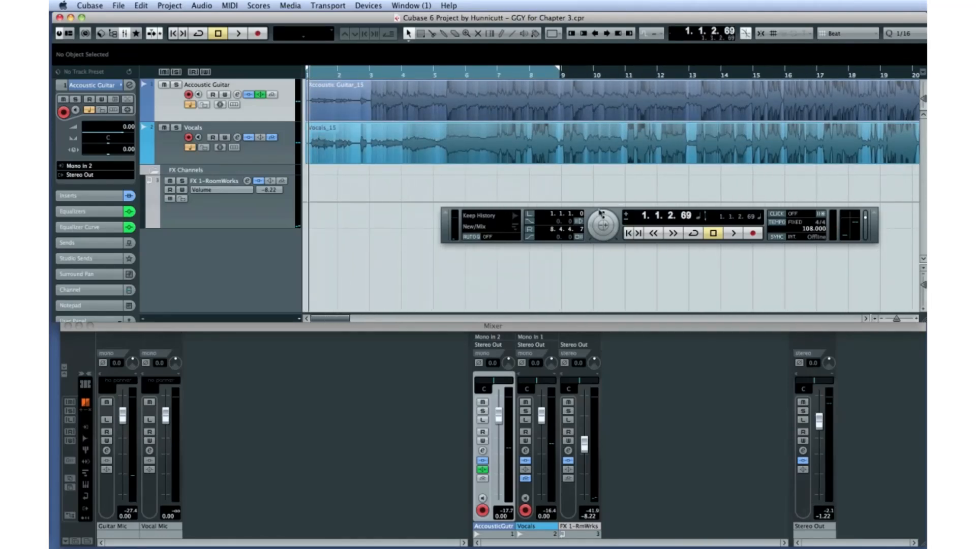
left_click(732, 233)
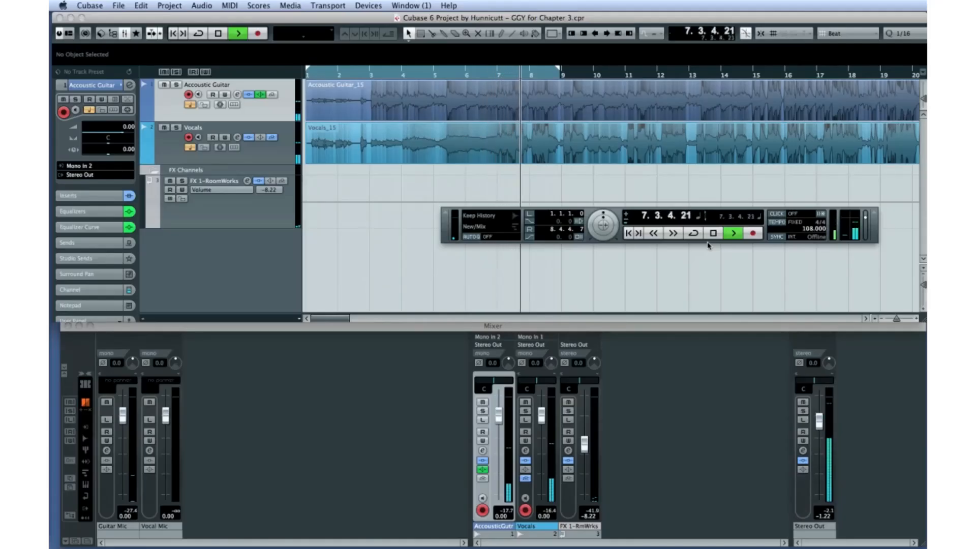
left_click(711, 237)
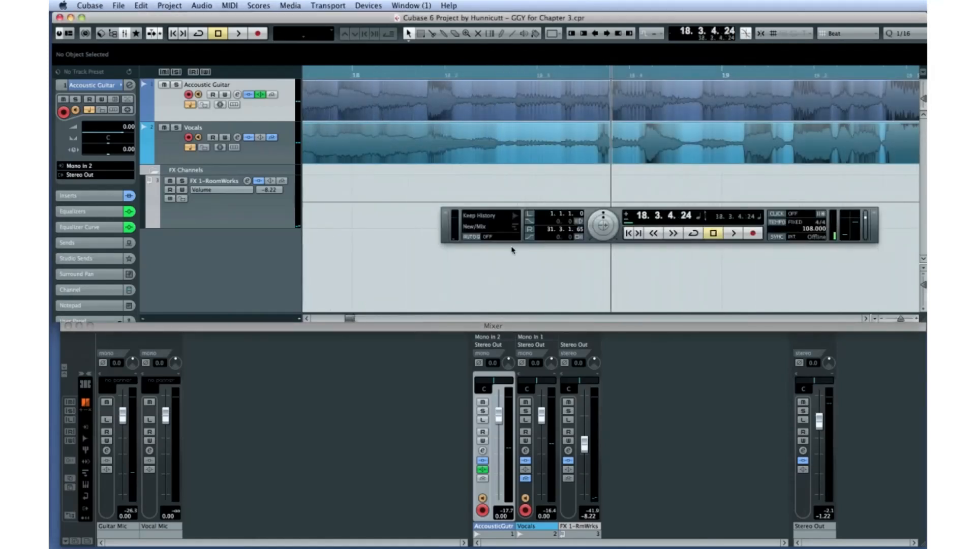
- Move the Transport panel lower in the project window, away from the tracks, and pick the vocal recording
left_click_drag(446, 240, 440, 293)
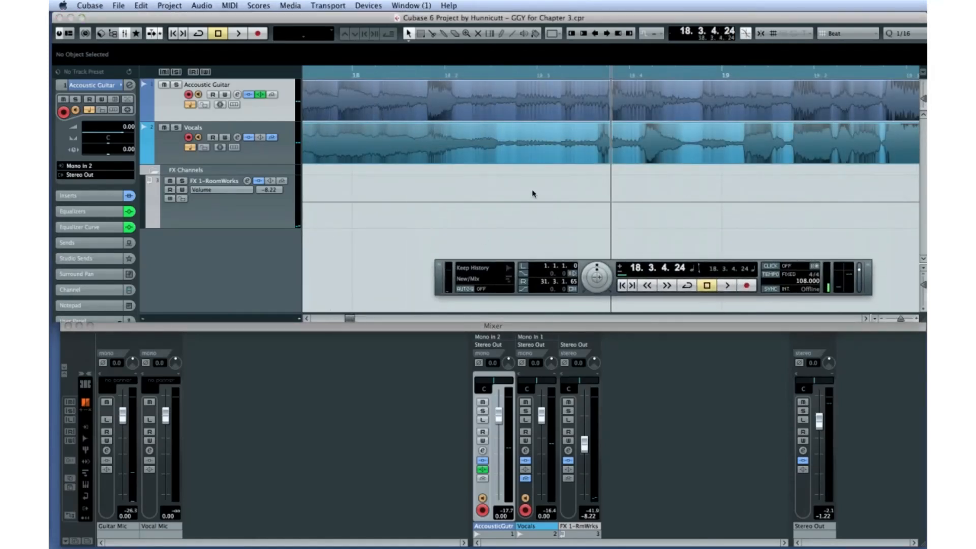
left_click(650, 151)
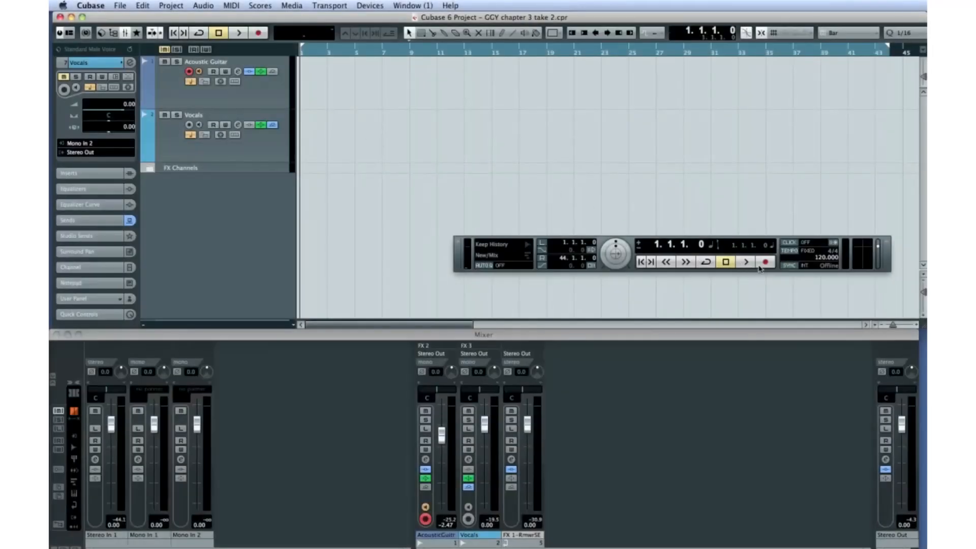
- In the take 2 project, record the acoustic guitar on its own, followed by the vocals in a second pass
left_click(761, 264)
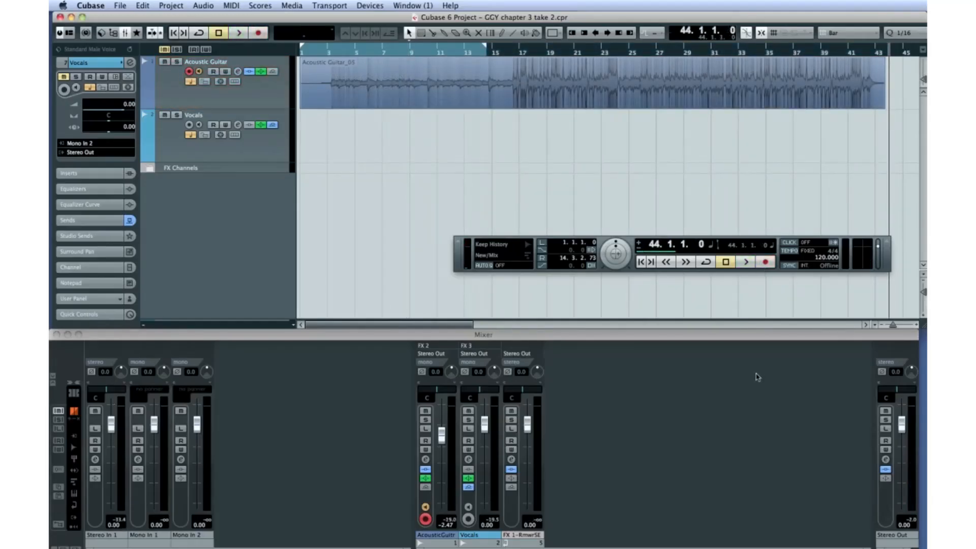
left_click(766, 262)
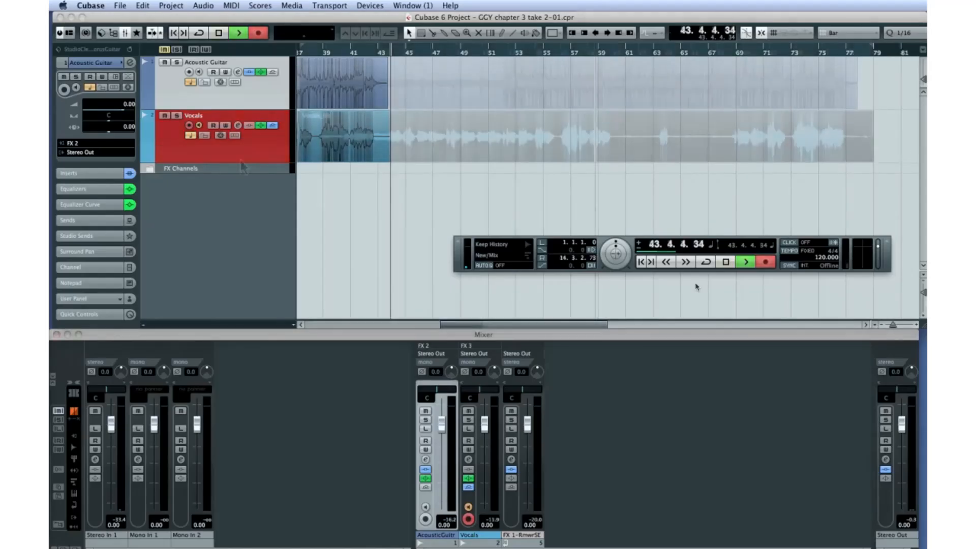
- Increase the height of the Vocals track and magnify the beginning of its recording for editing
left_click_drag(242, 163, 242, 175)
left_click_drag(242, 176, 244, 227)
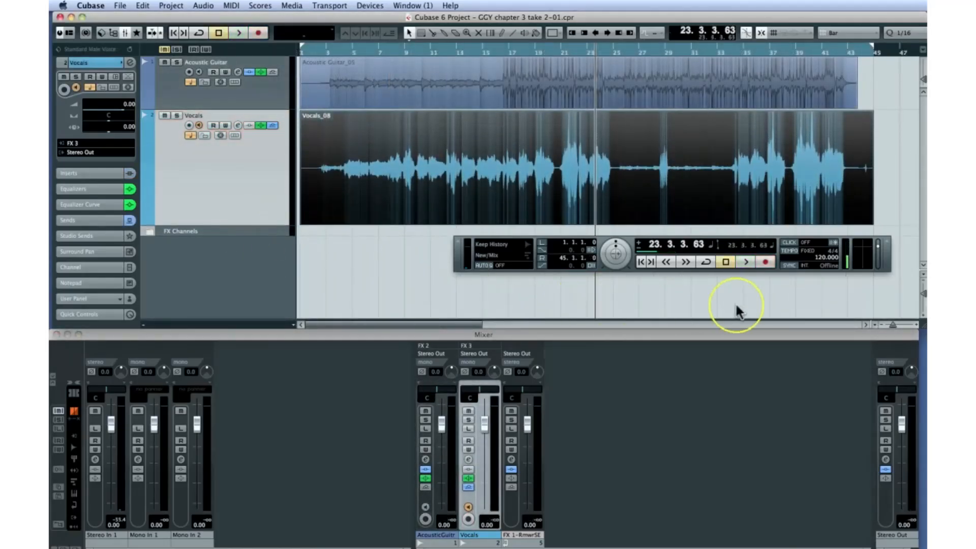
left_click(914, 324)
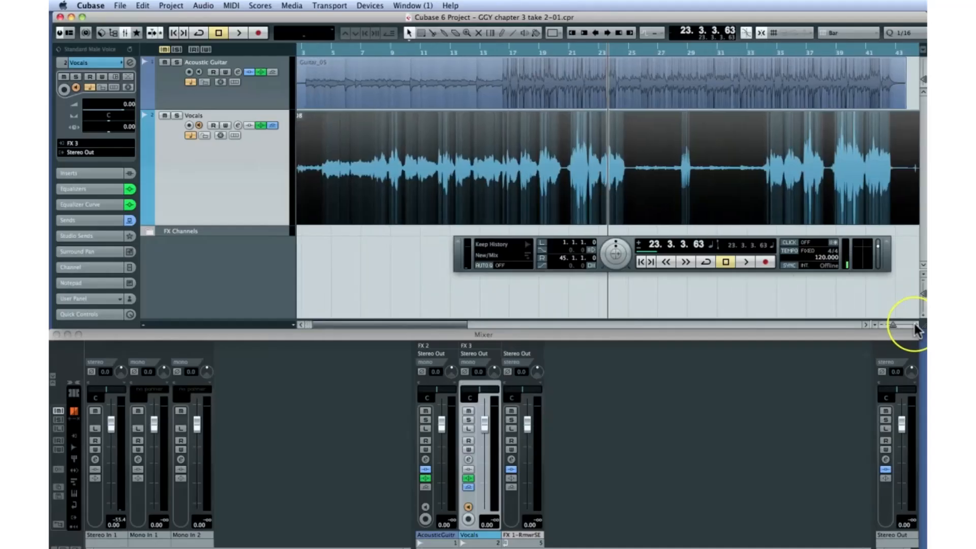
left_click(914, 324)
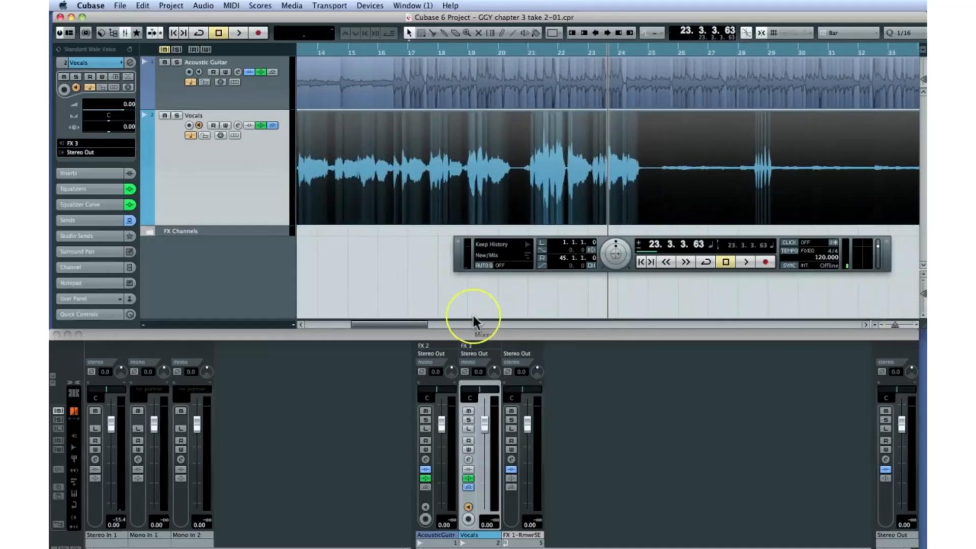
left_click_drag(416, 321, 364, 321)
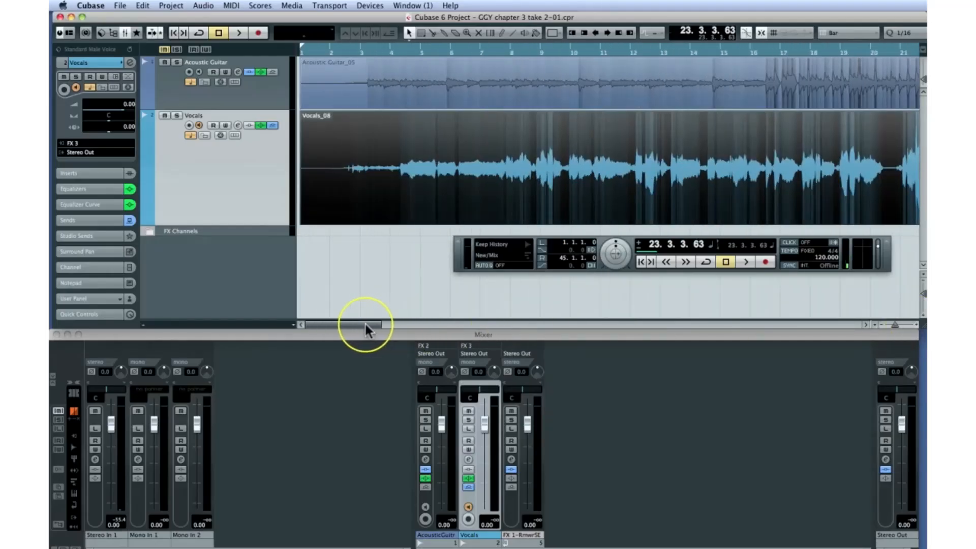
left_click(923, 317)
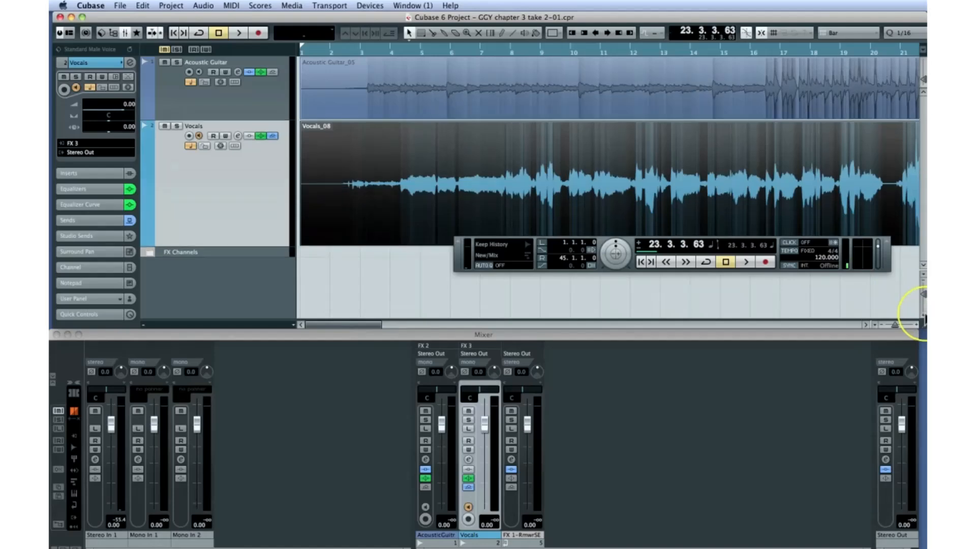
left_click(924, 317)
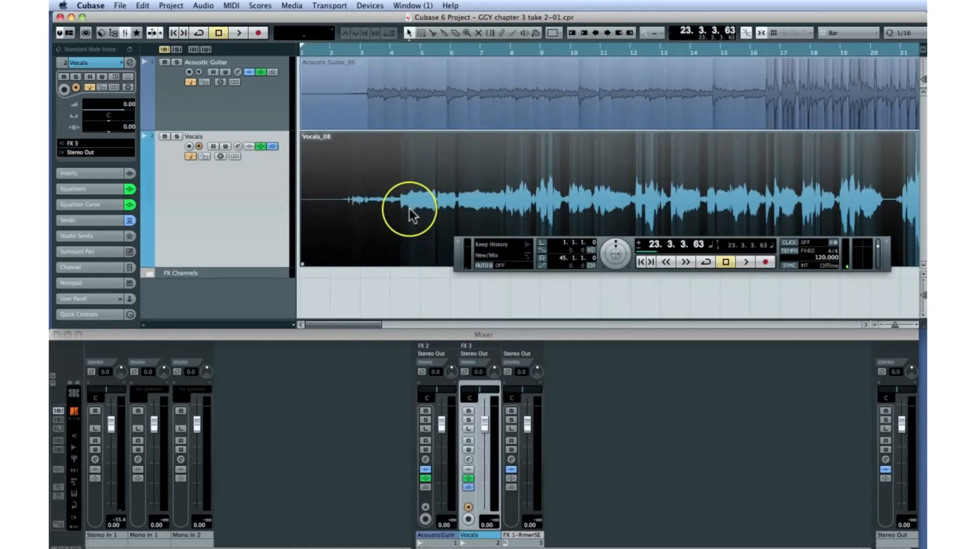
- With snapping off, split the vocal event on both sides of the noise between about bars 2 and 4 and erase that piece
left_click(758, 32)
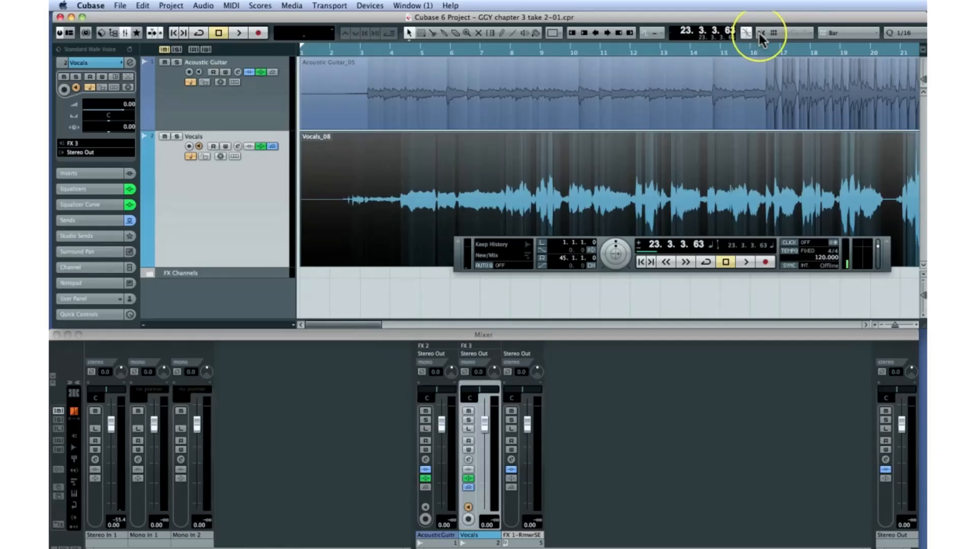
left_click(431, 32)
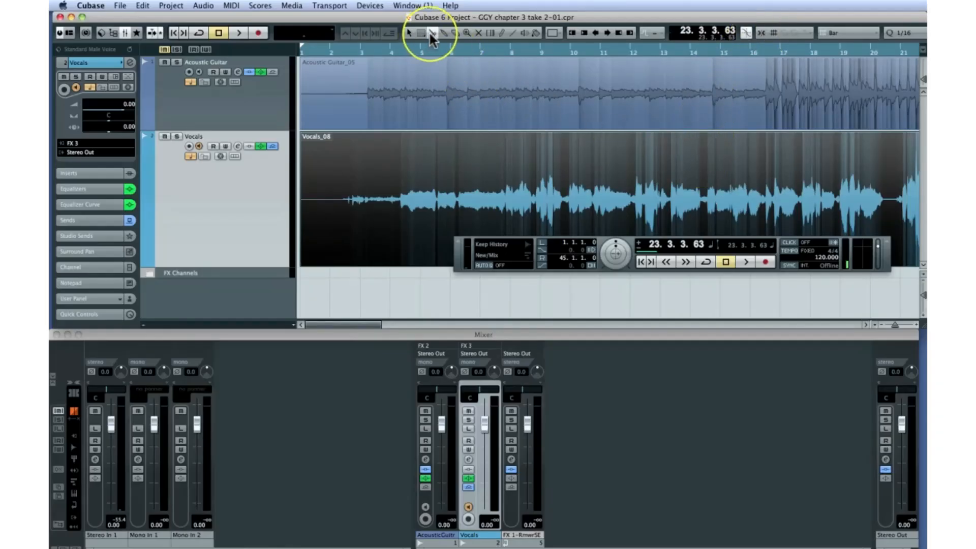
left_click(344, 212)
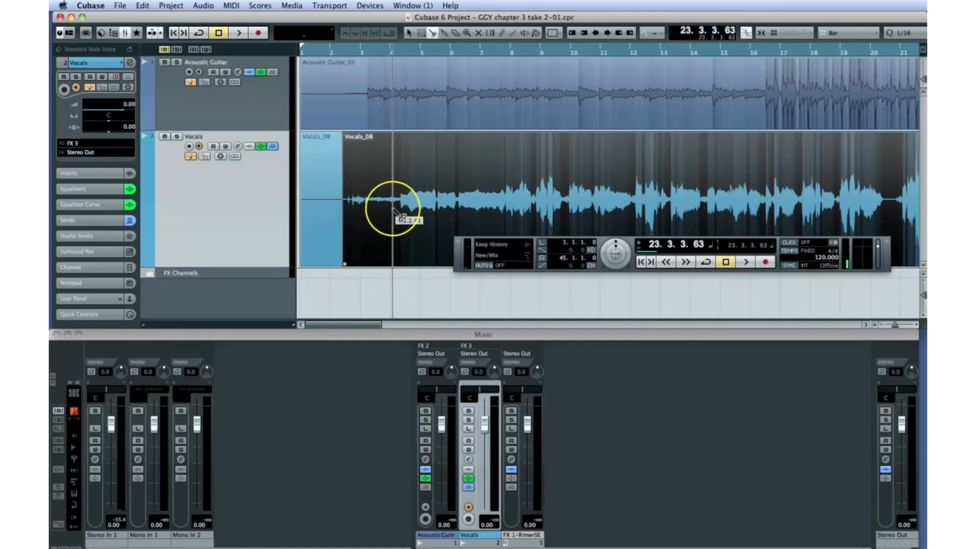
left_click(399, 212)
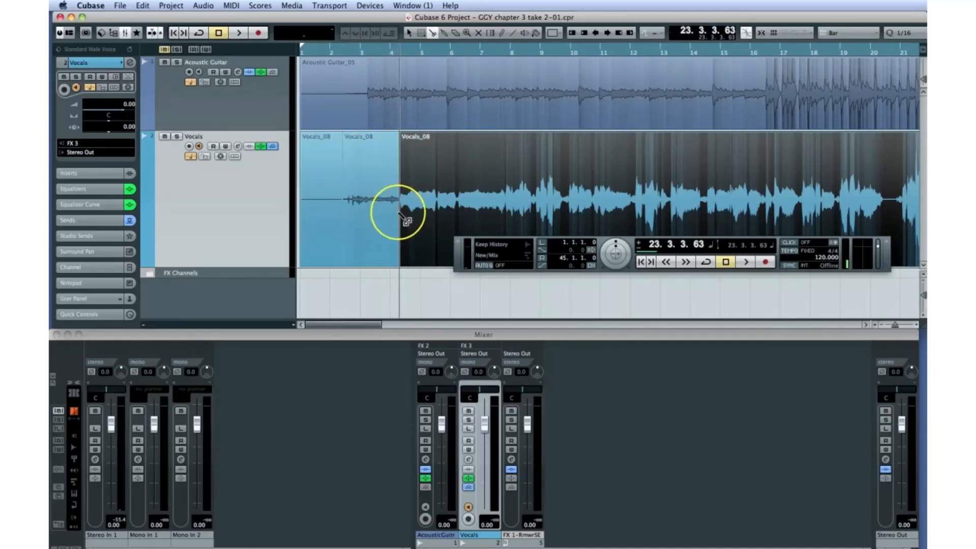
key("5")
left_click(375, 233)
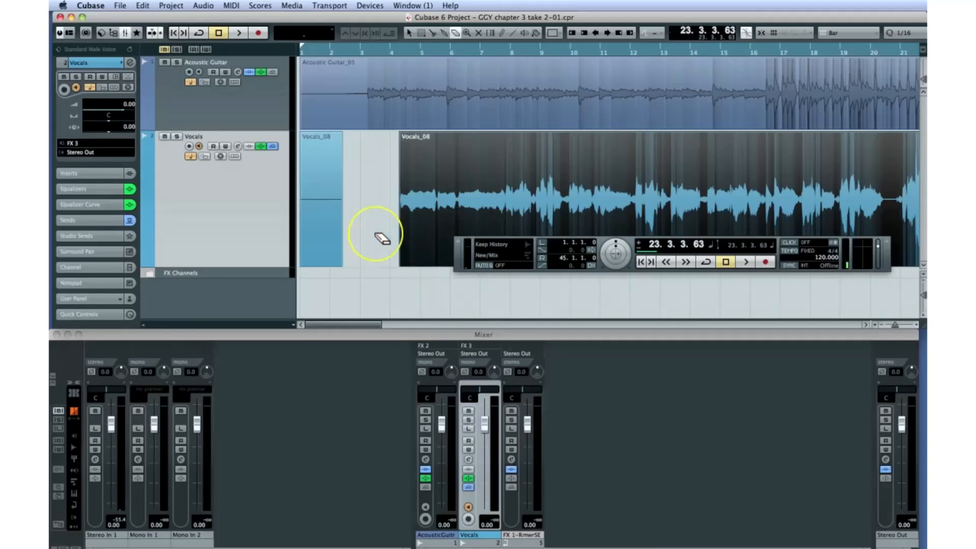
- Split the vocal event around the noise burst between about bars 28 and 30 and erase the isolated piece
left_click_drag(370, 327, 441, 324)
key("3")
left_click(527, 201)
left_click(588, 205)
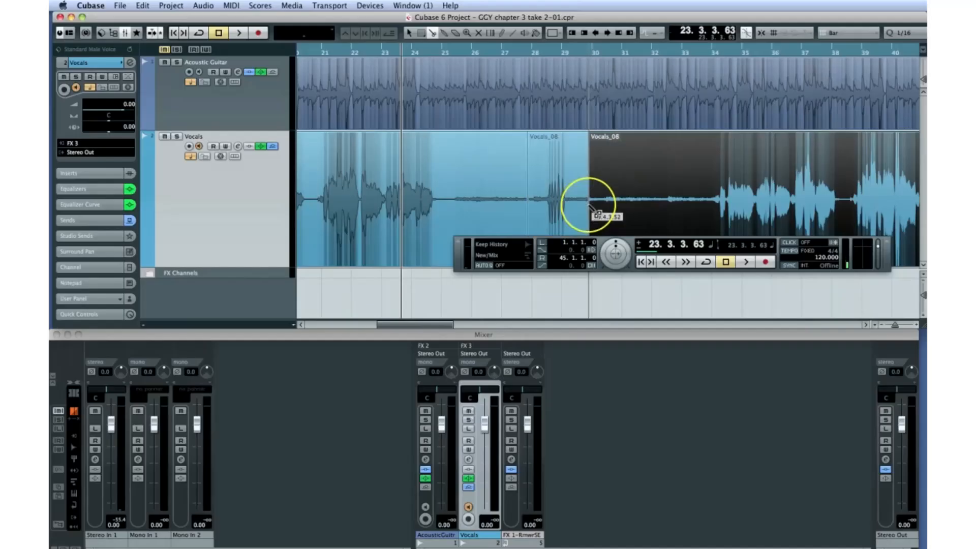
key("5")
left_click(577, 208)
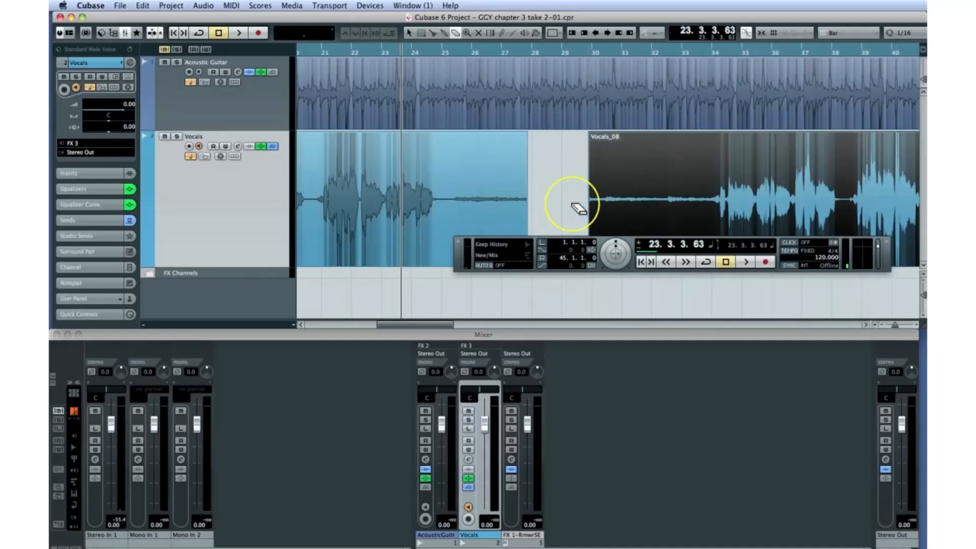
- Cut off and erase the vocal noise from about bar 25 to bar 28, and play back the edited take
key("3")
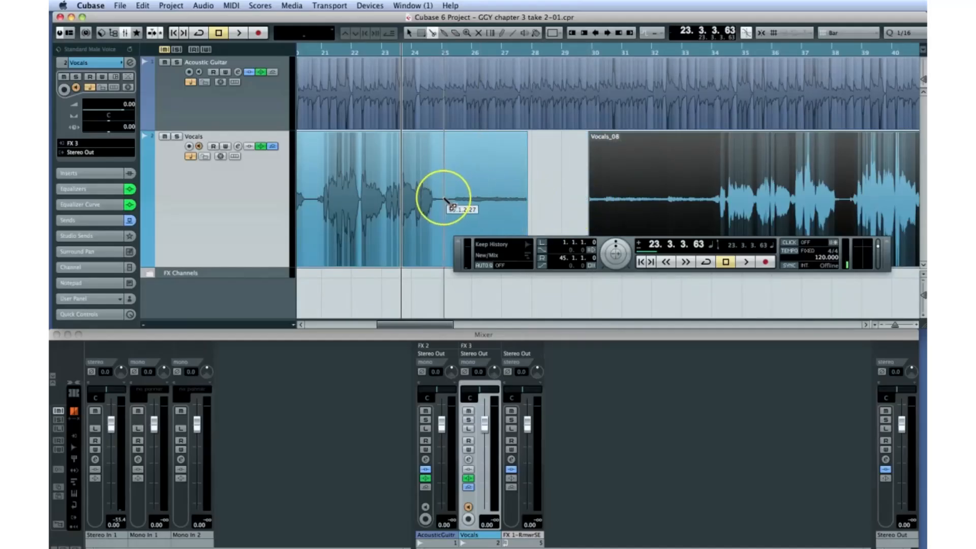
key("5")
left_click(474, 200)
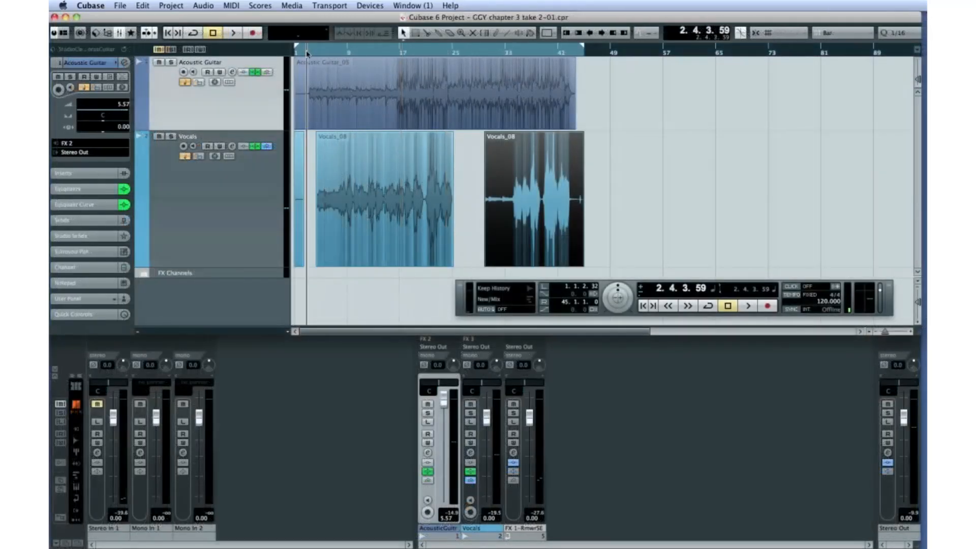
left_click(751, 307)
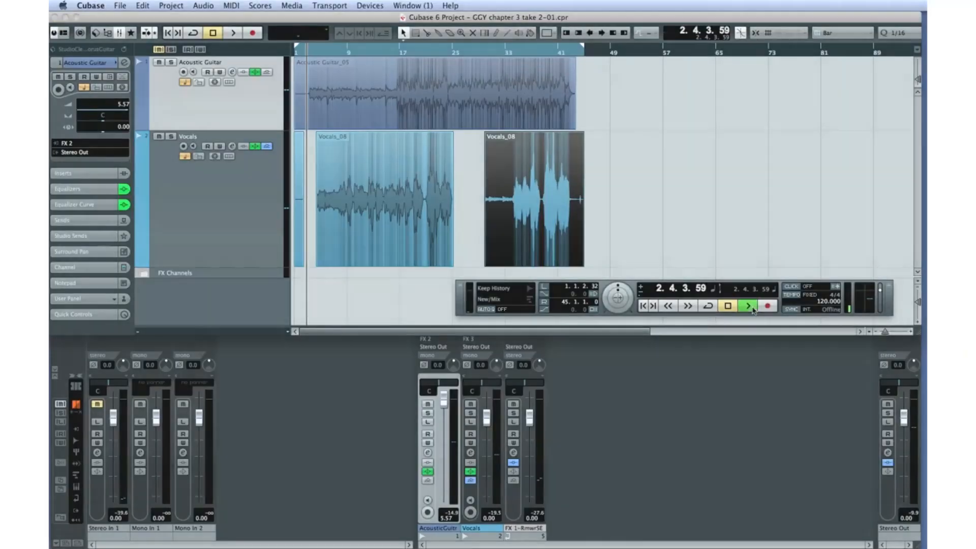
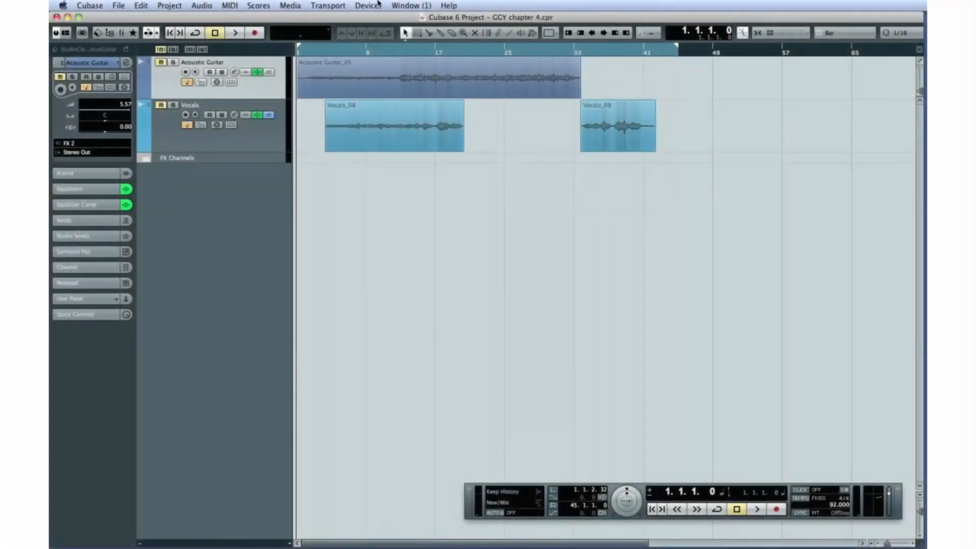
- Load Groove Agent ONE into the first VST instrument slot and decline the automatic creation of a MIDI track
left_click(378, 6)
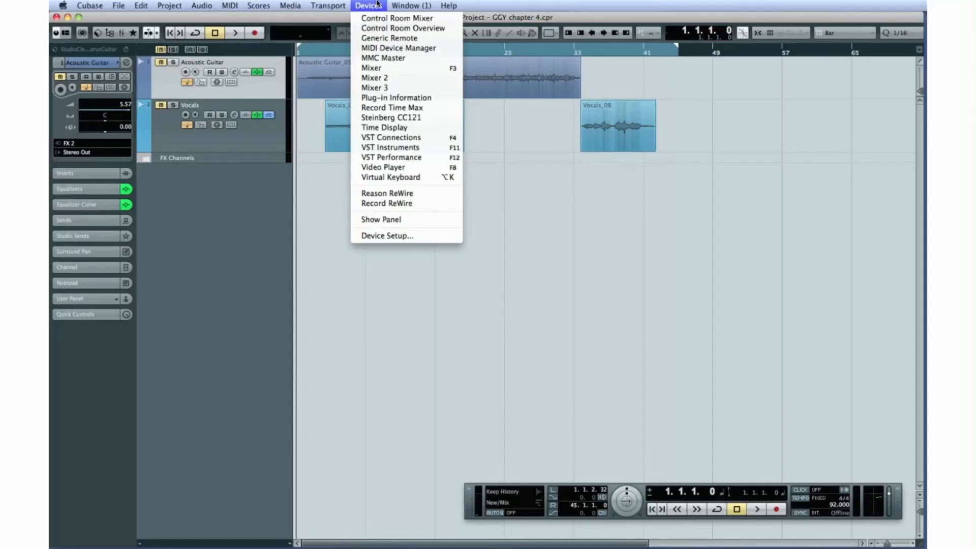
left_click(436, 148)
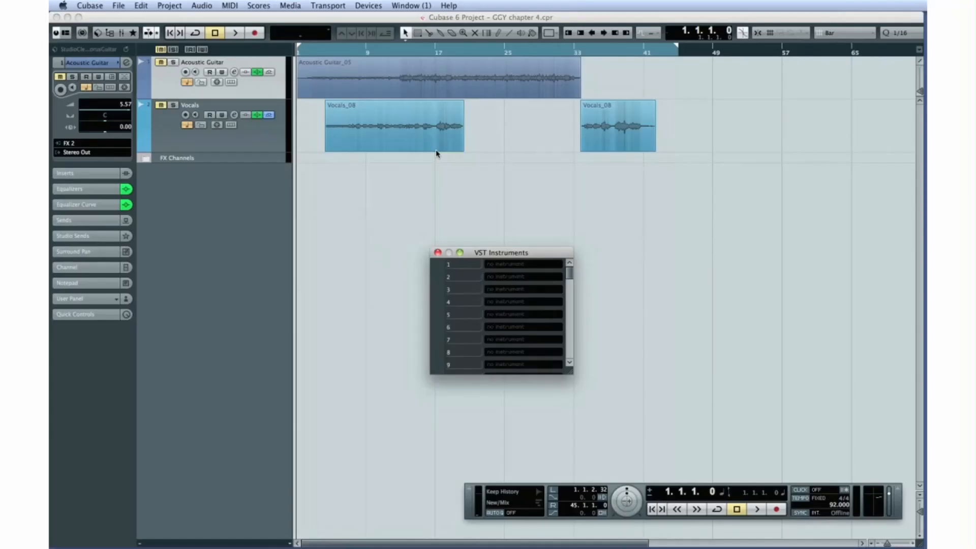
left_click(509, 265)
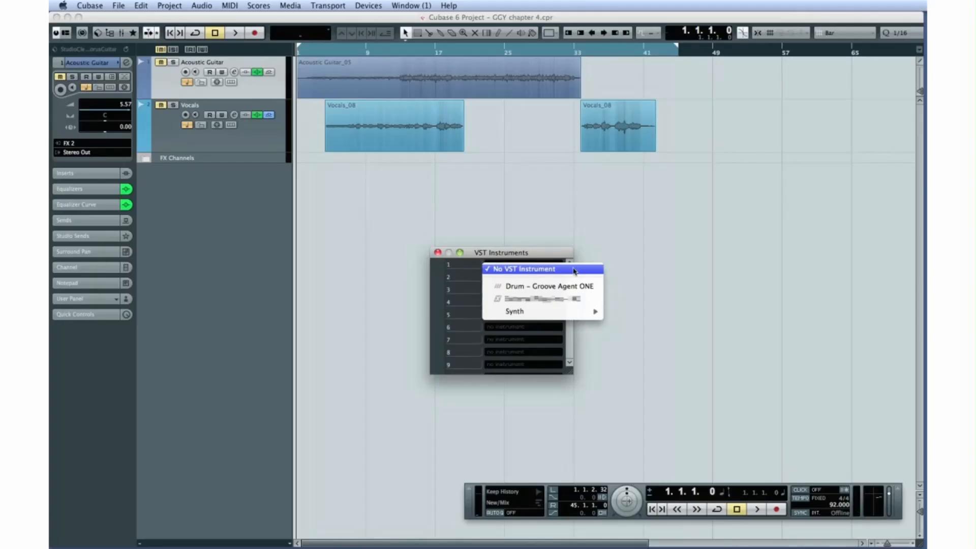
mouse_move(576, 309)
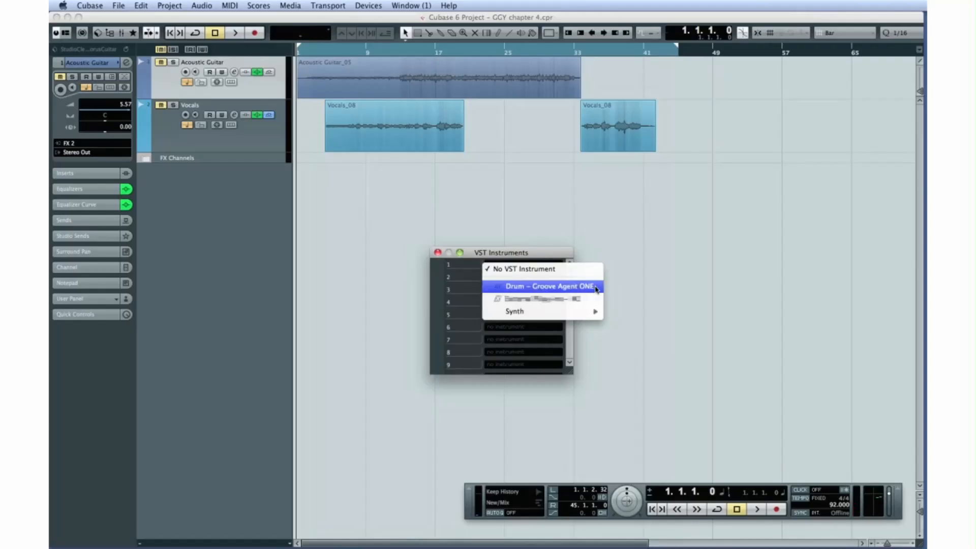
left_click(595, 287)
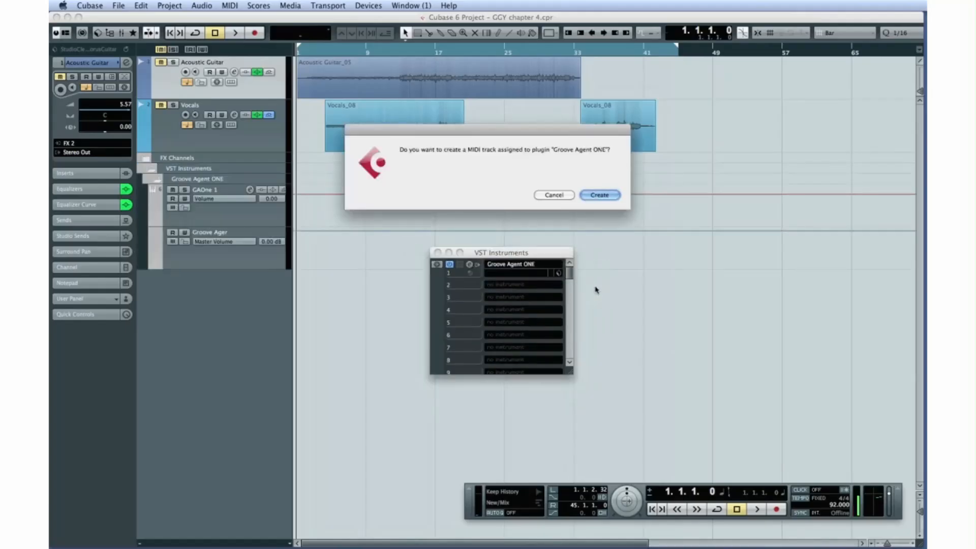
left_click(553, 195)
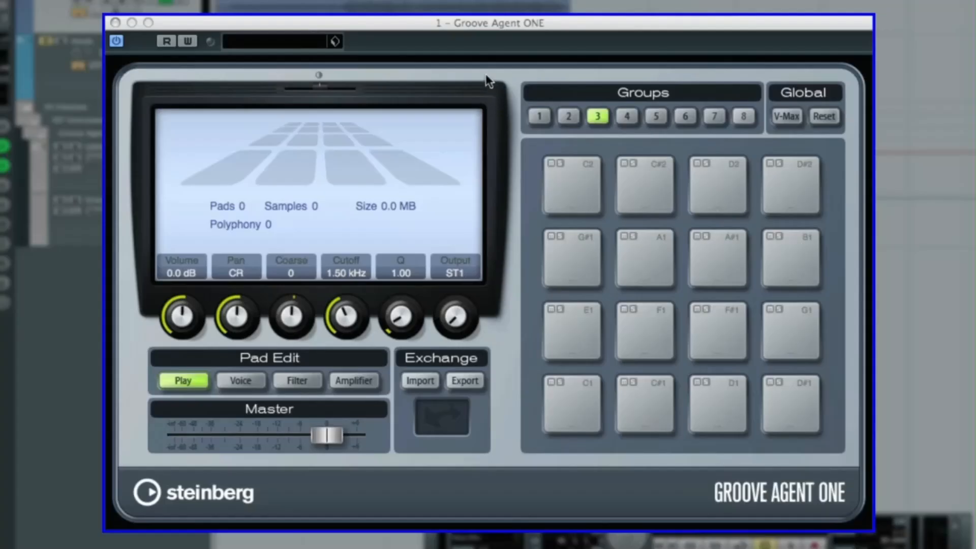
- Load the Vinyl Kit preset into Groove Agent ONE
left_click(422, 21)
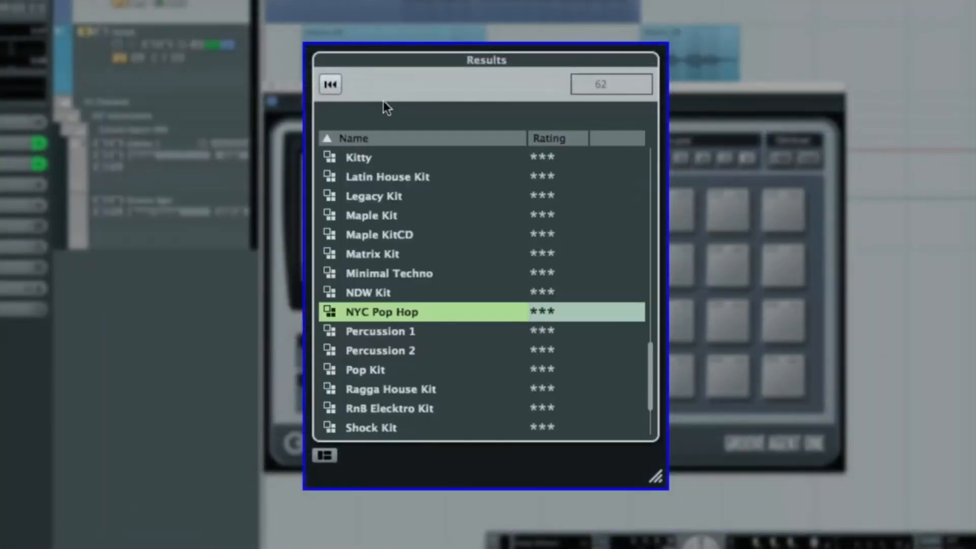
scroll(414, 360, "down", 3)
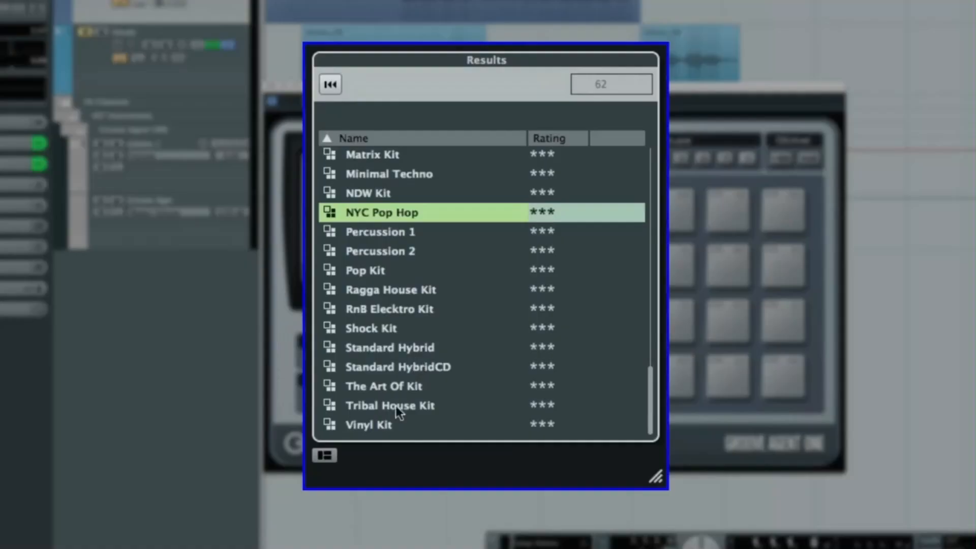
left_click(394, 424)
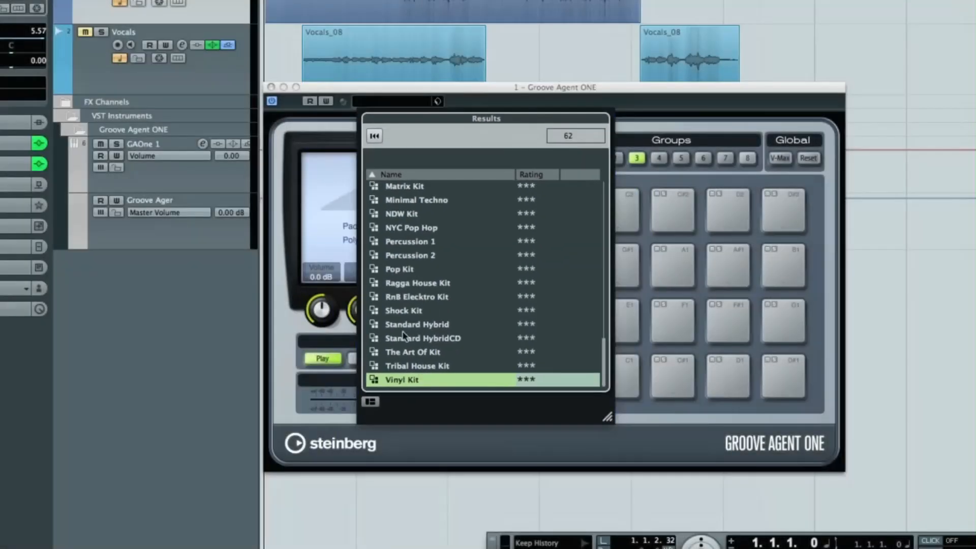
left_click(463, 102)
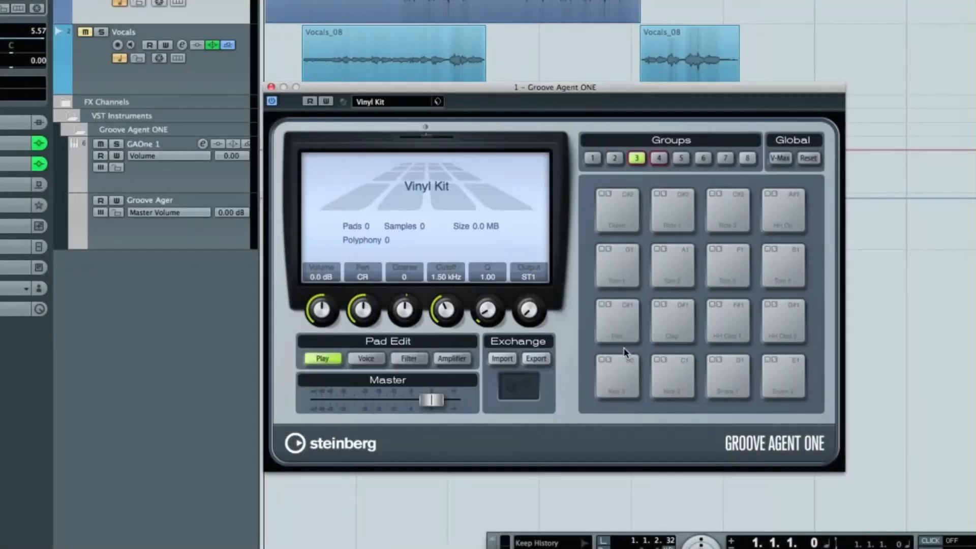
- Audition several Vinyl Kit pads, including the open and closed hi-hats, and close the Groove Agent ONE window
left_click(621, 366)
left_click(775, 217)
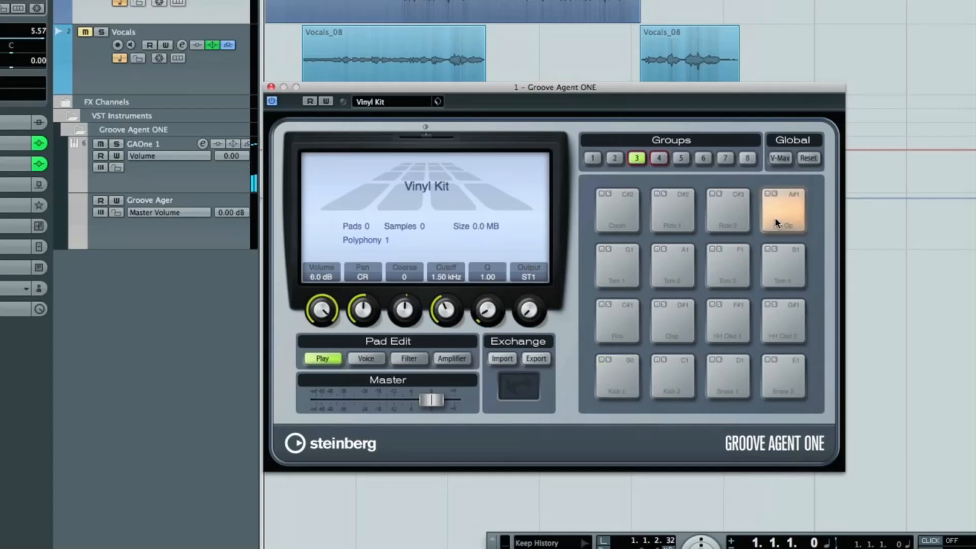
left_click(723, 324)
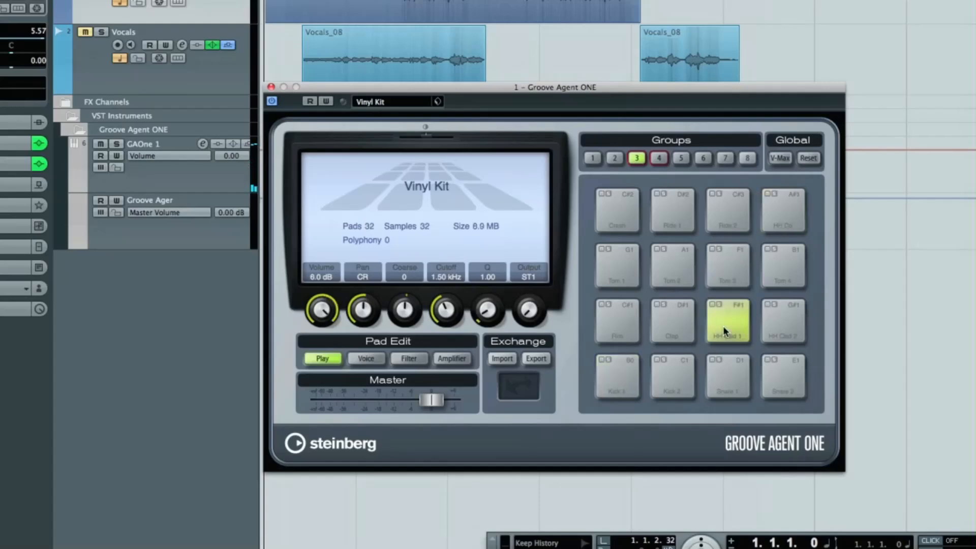
left_click(271, 88)
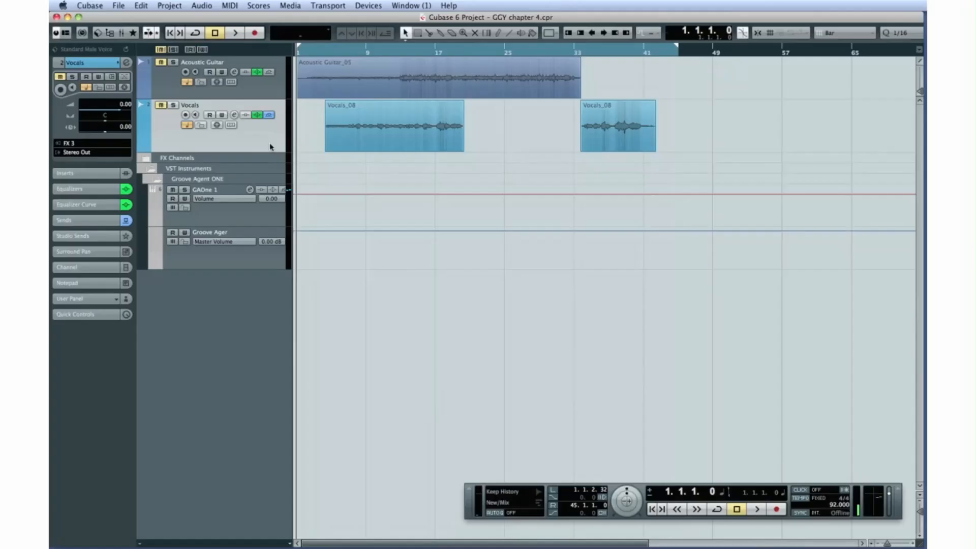
- Add one MIDI track to the project below the Vocals track
left_click(171, 5)
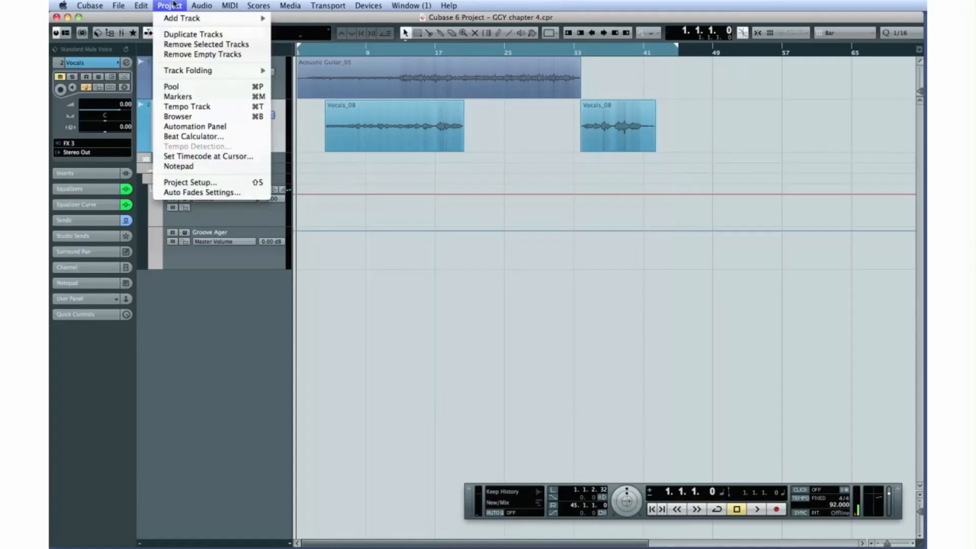
mouse_move(219, 20)
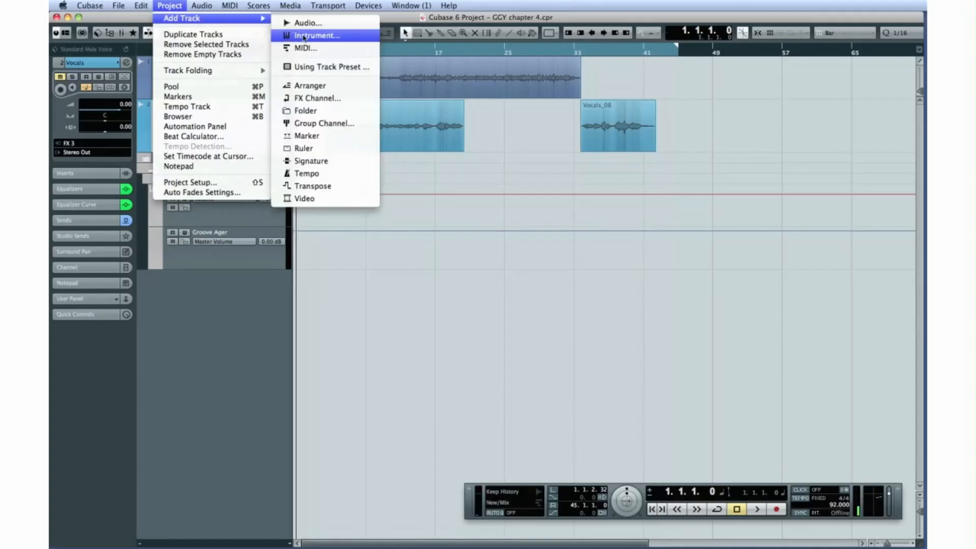
left_click(325, 48)
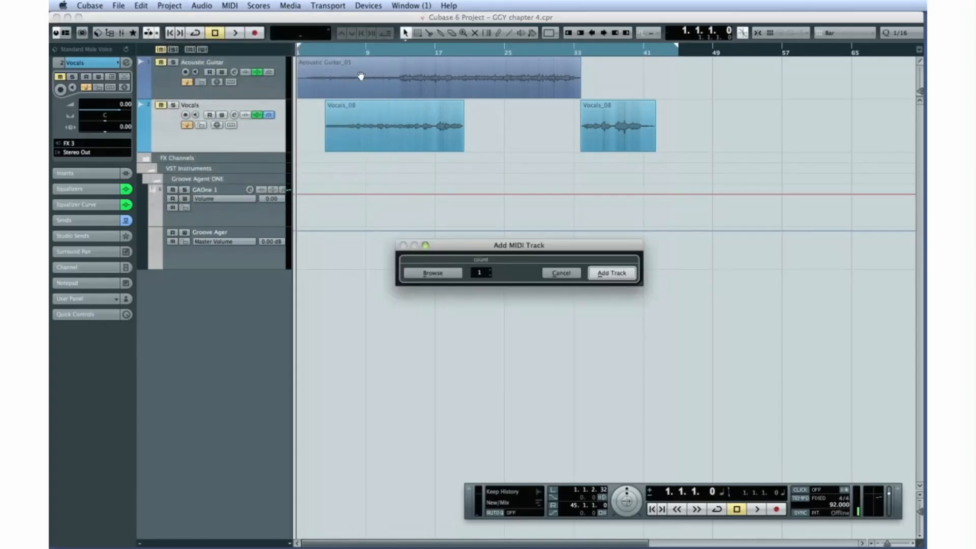
left_click(612, 273)
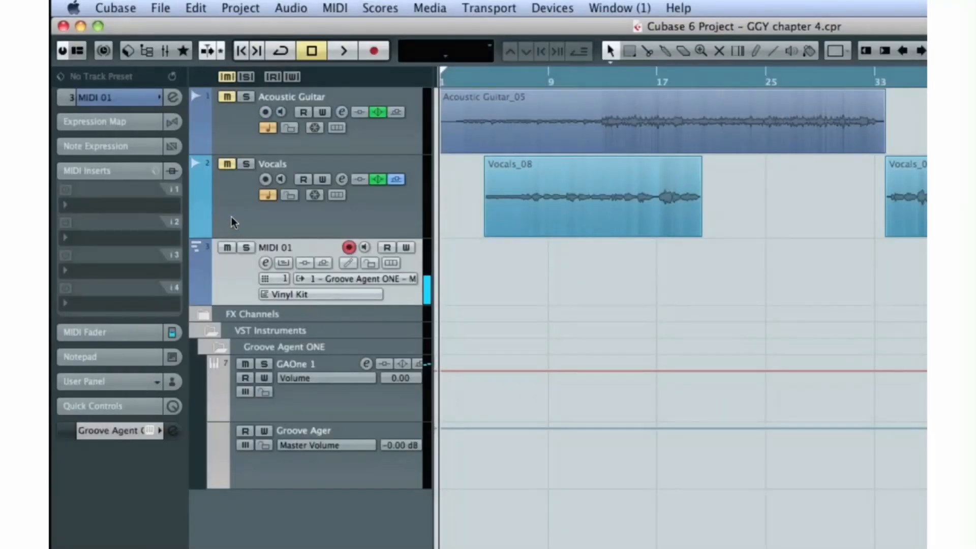
- Show the MIDI 01 track's basic settings and examine its output routing, keeping Groove Agent ONE
left_click(164, 142)
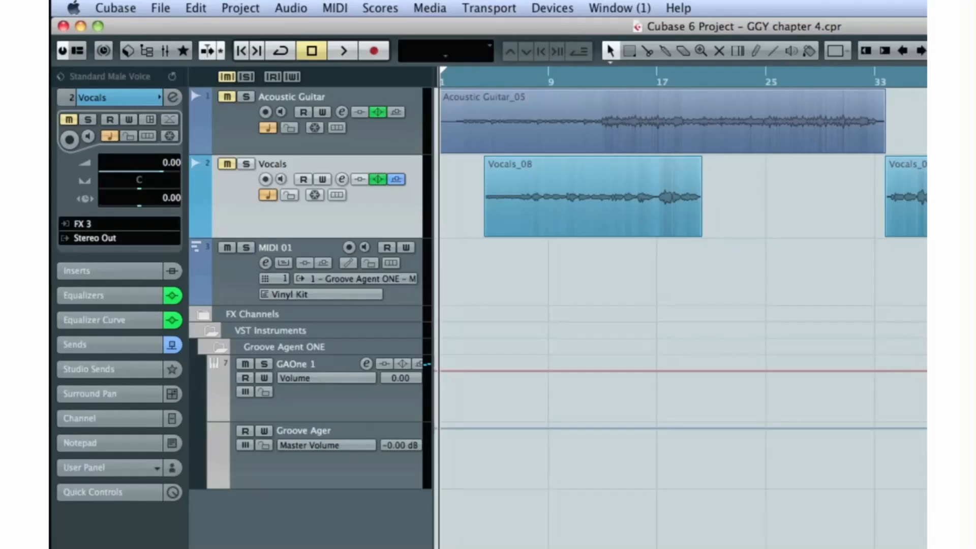
left_click(254, 270)
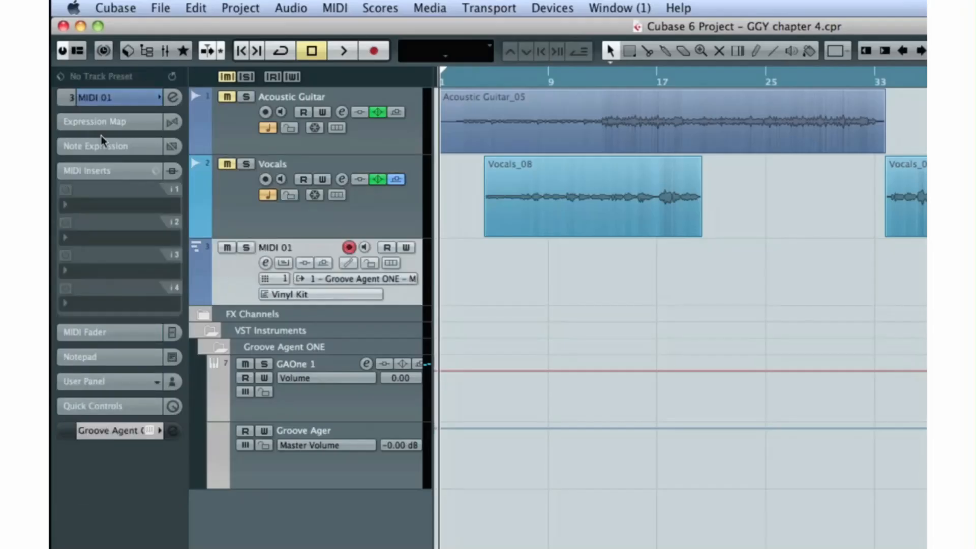
left_click(105, 99)
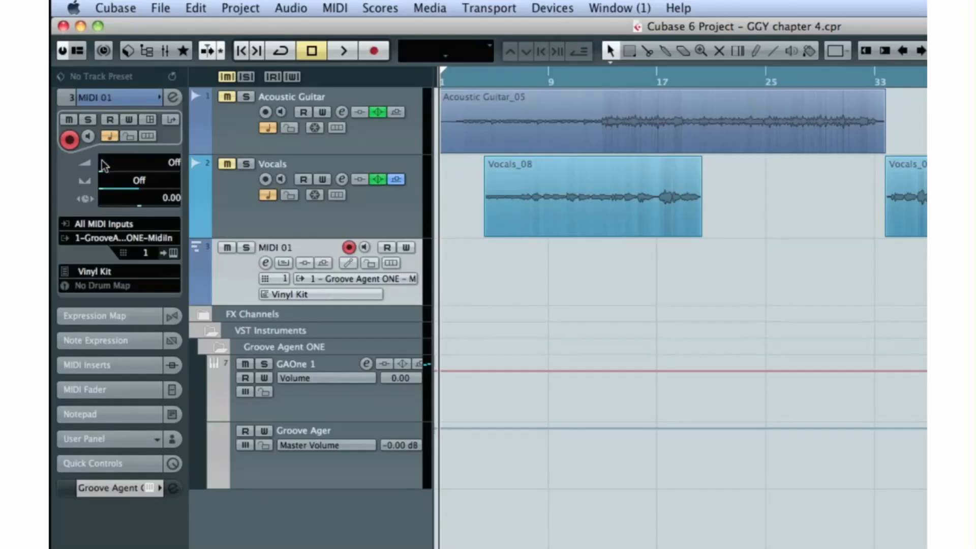
left_click(104, 237)
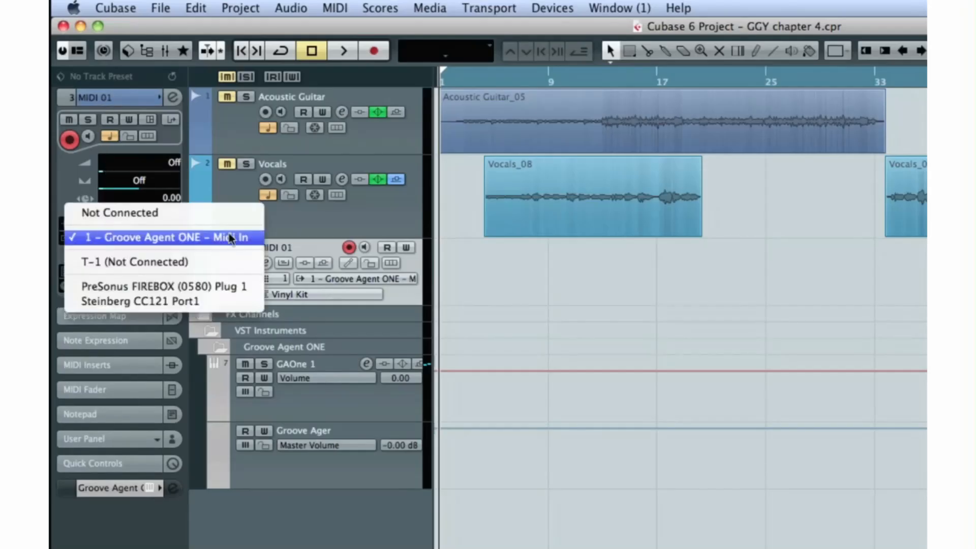
left_click(273, 236)
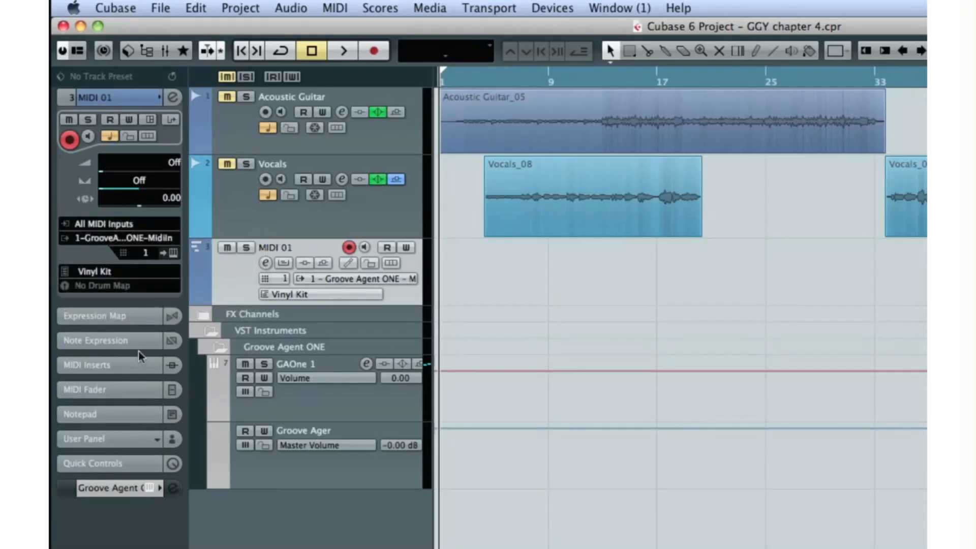
- Add Beat Designer as the first MIDI insert effect on the MIDI 01 track
left_click(117, 370)
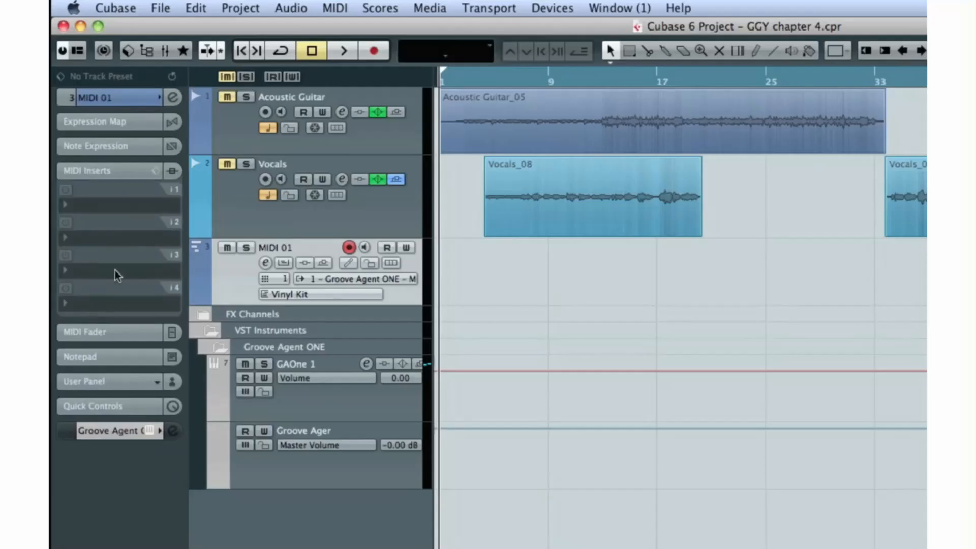
left_click(91, 205)
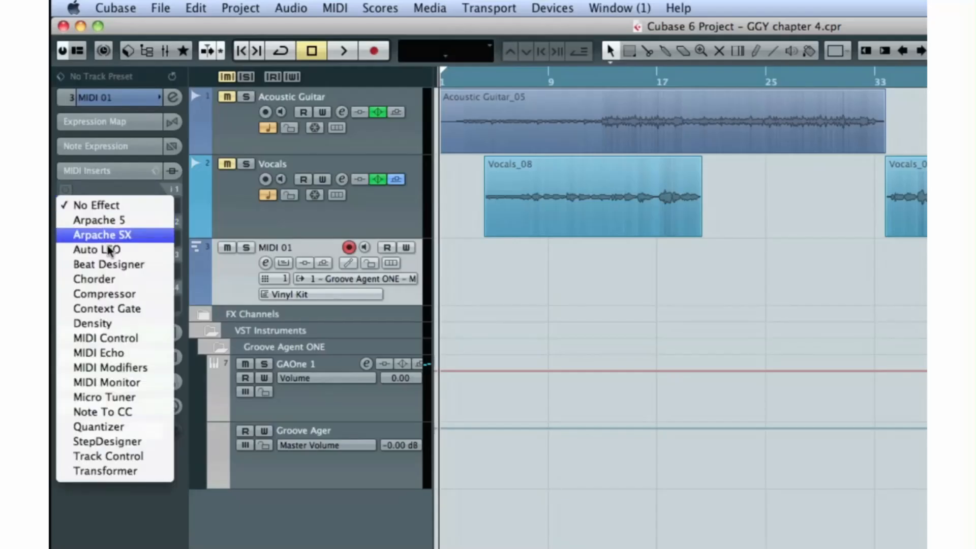
left_click(109, 264)
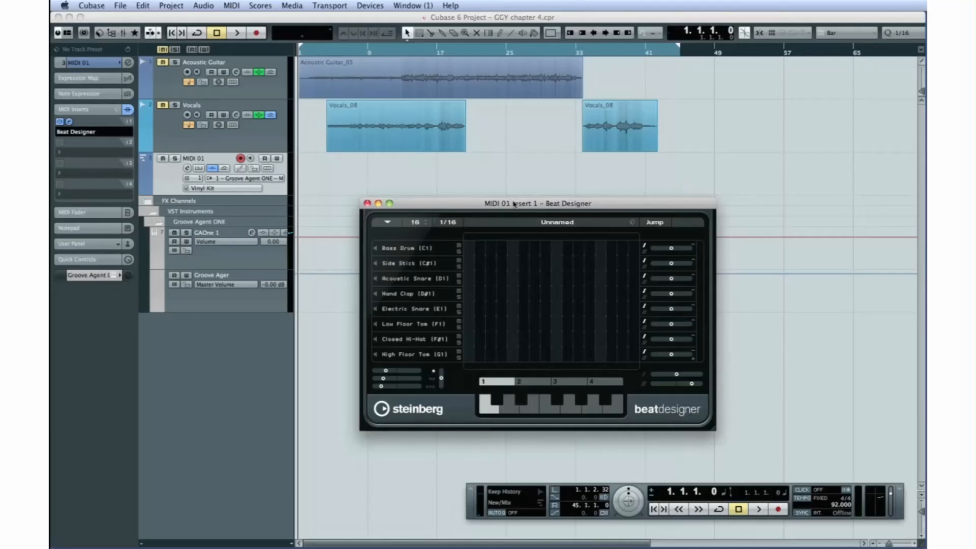
- Load the Vinyl Groove 130bpm pattern bank into Beat Designer
left_click(632, 223)
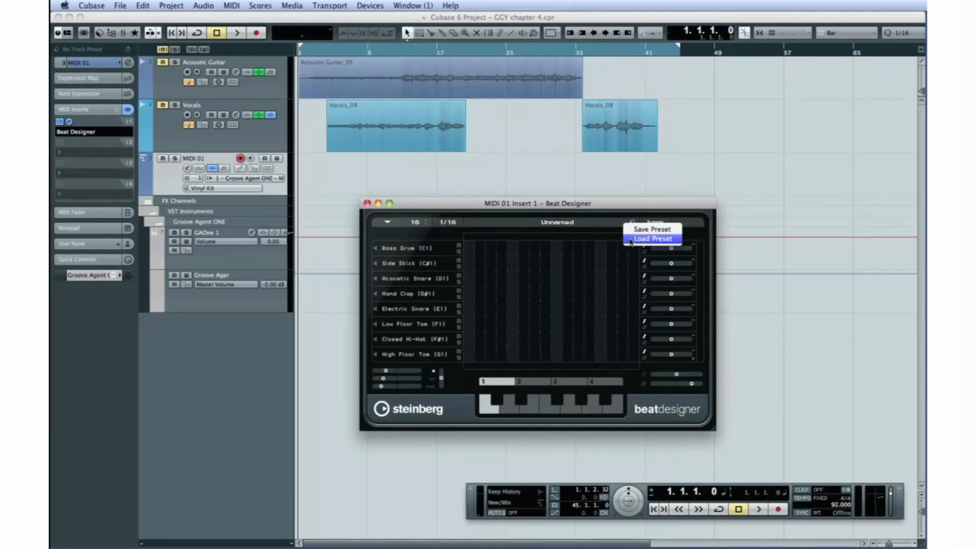
left_click(630, 239)
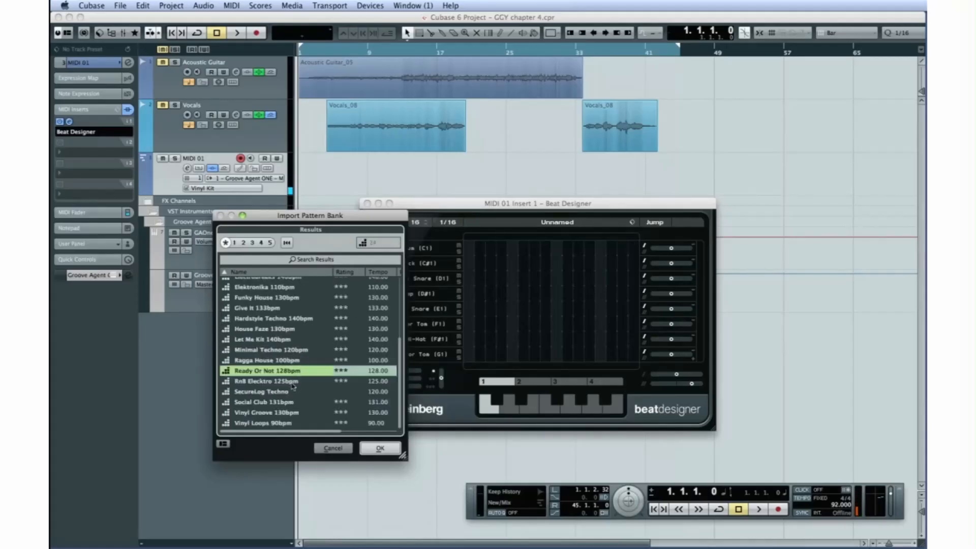
left_click(291, 413)
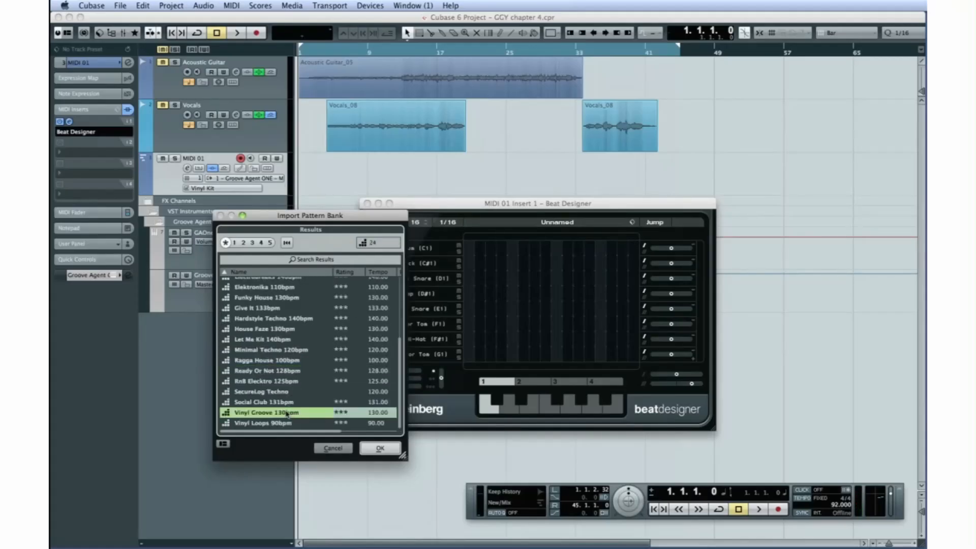
left_click(376, 447)
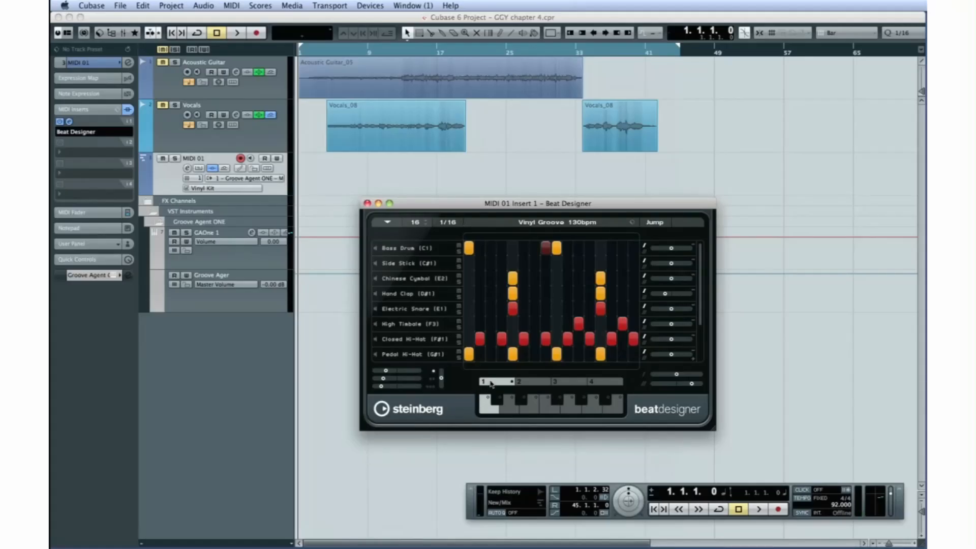
- Try other patterns of Beat Designer's first subbank and play back the one on the G key briefly
left_click_drag(491, 383, 514, 386)
left_click(511, 409)
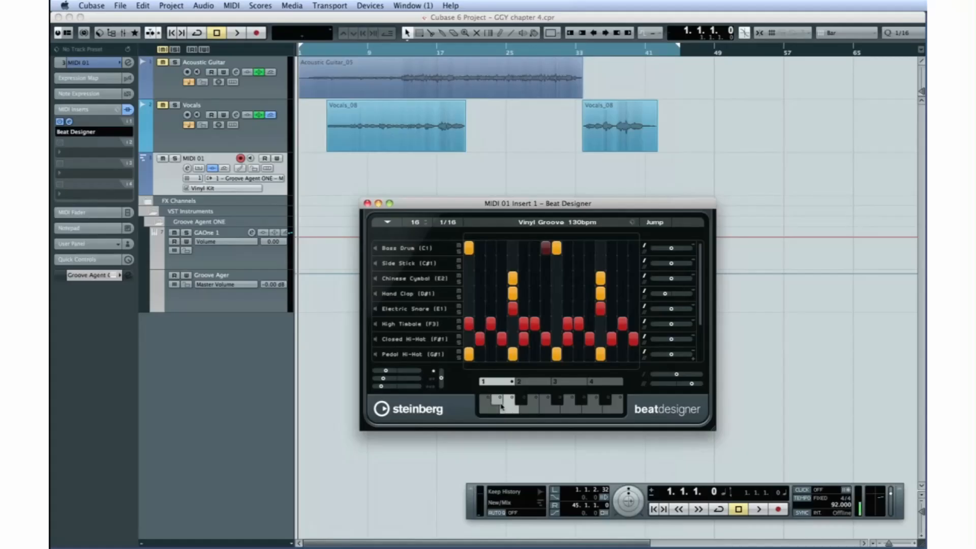
left_click(566, 411)
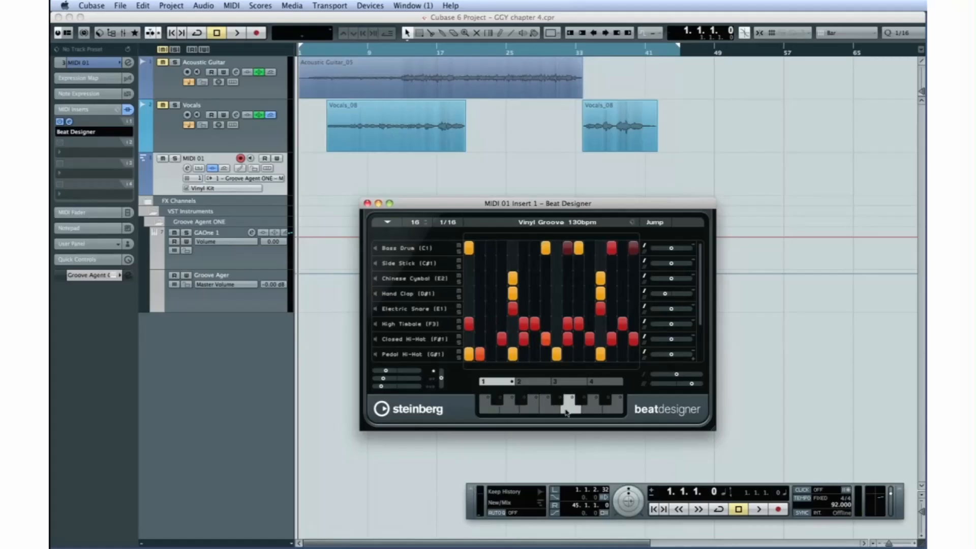
left_click(758, 510)
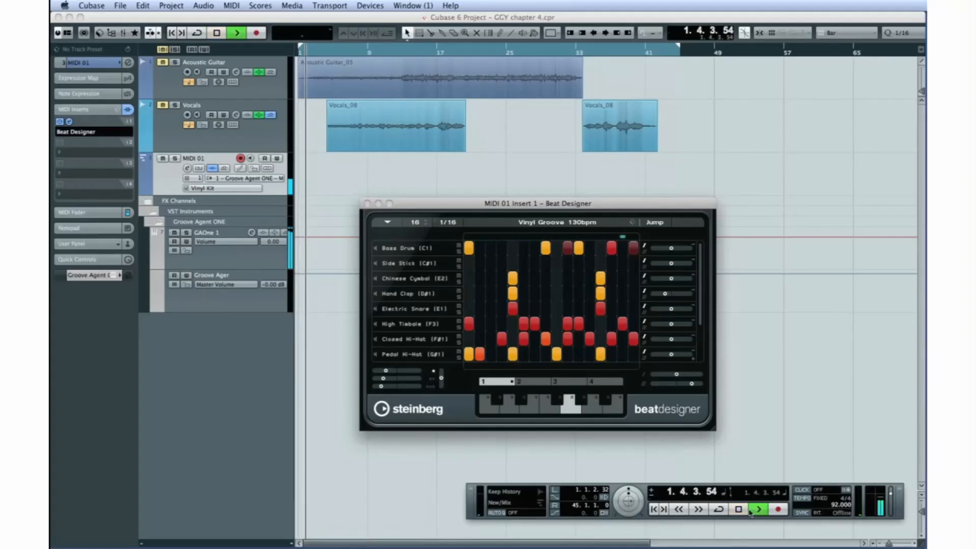
left_click(741, 510)
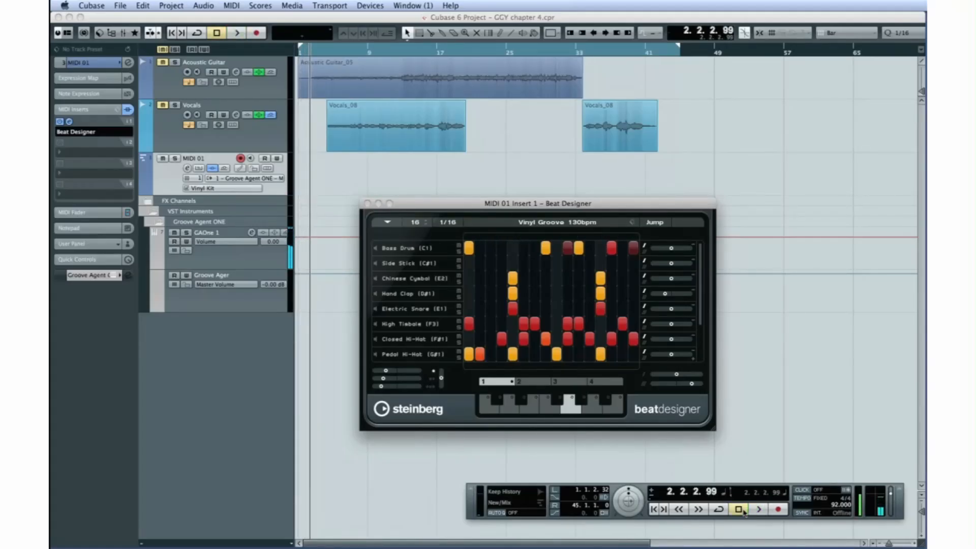
- Select the Beat Designer pattern on the C key and insert it on the MIDI track at the cursor
left_click(496, 409)
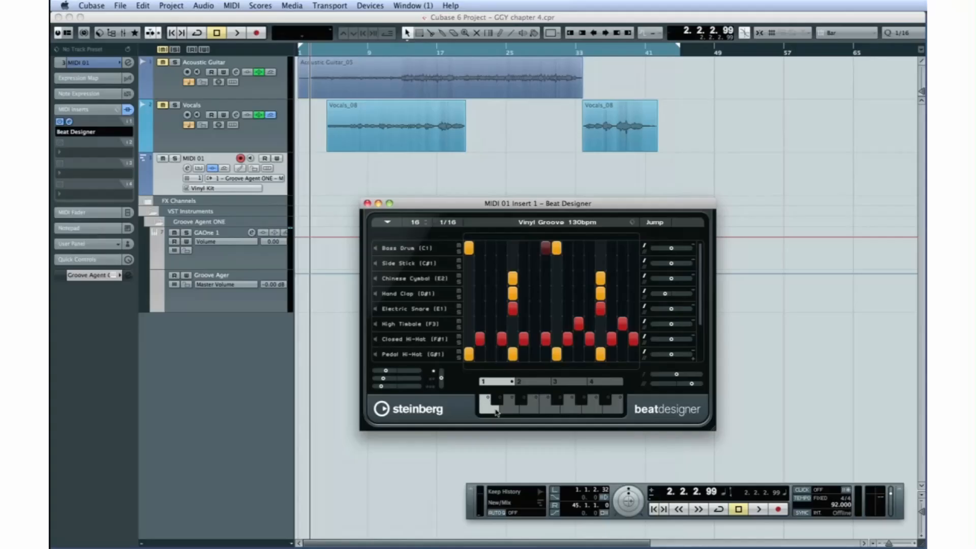
left_click(389, 222)
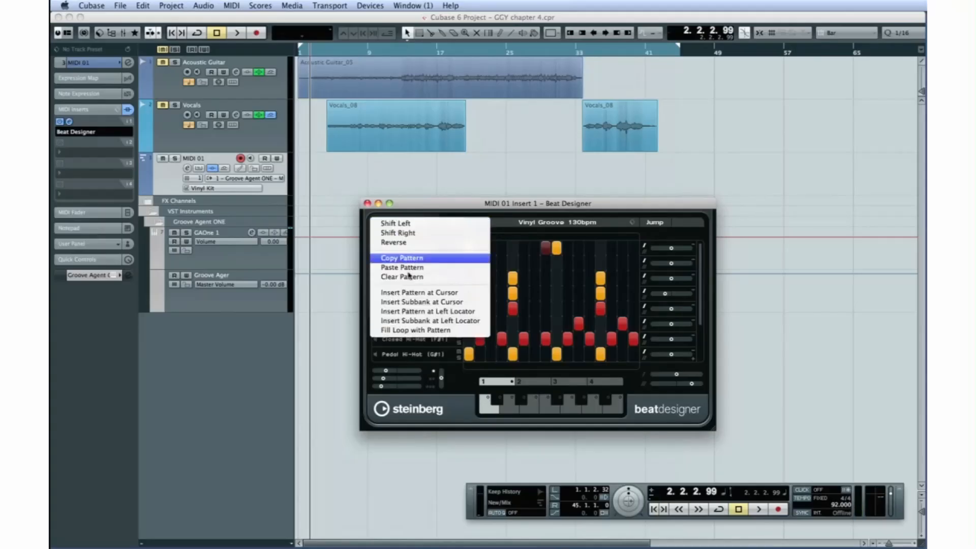
left_click(418, 293)
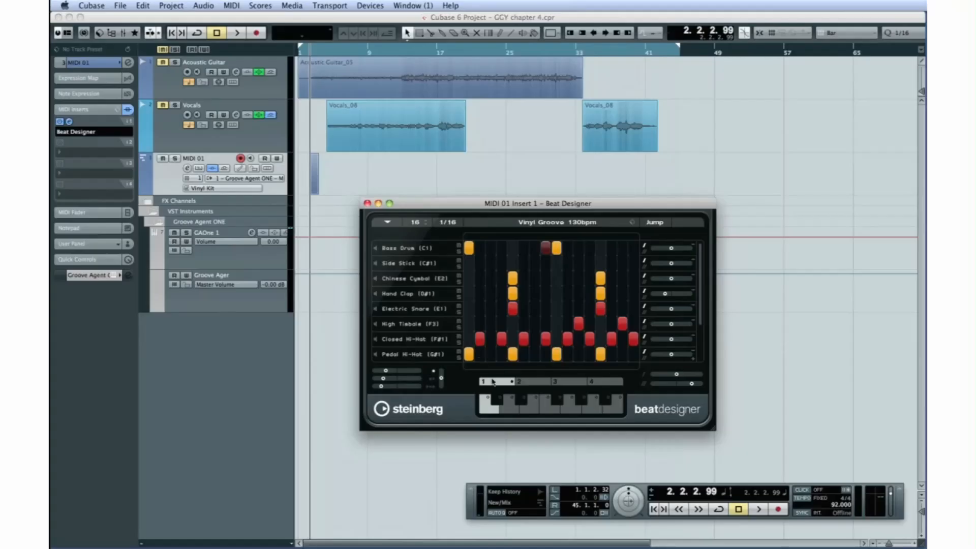
- Choose the pattern on the E key, insert the whole subbank at the cursor, and deactivate Beat Designer
left_click(532, 409)
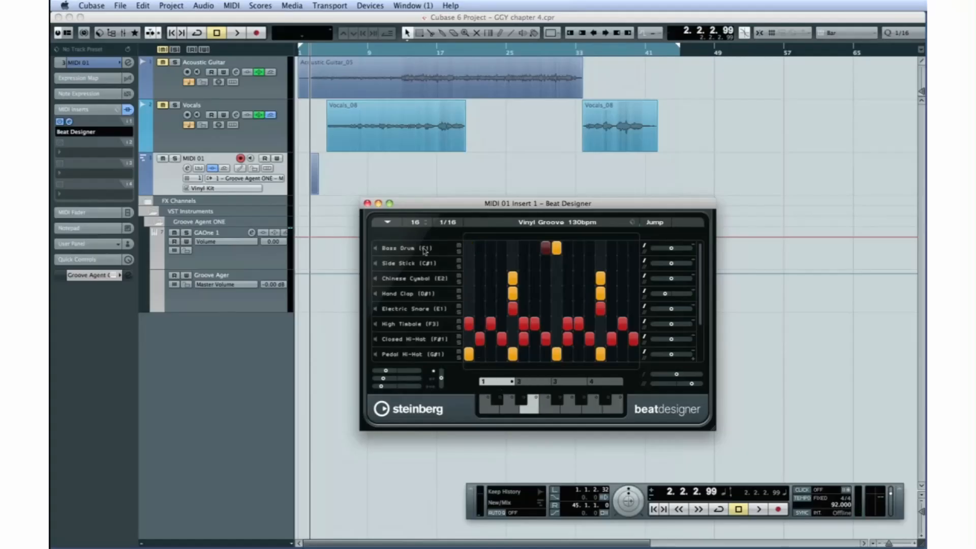
left_click(387, 223)
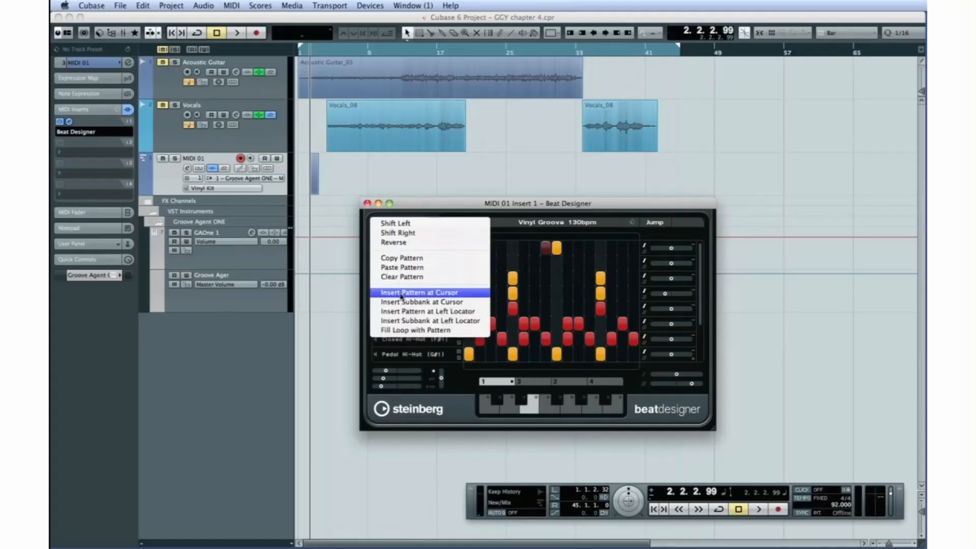
left_click(437, 302)
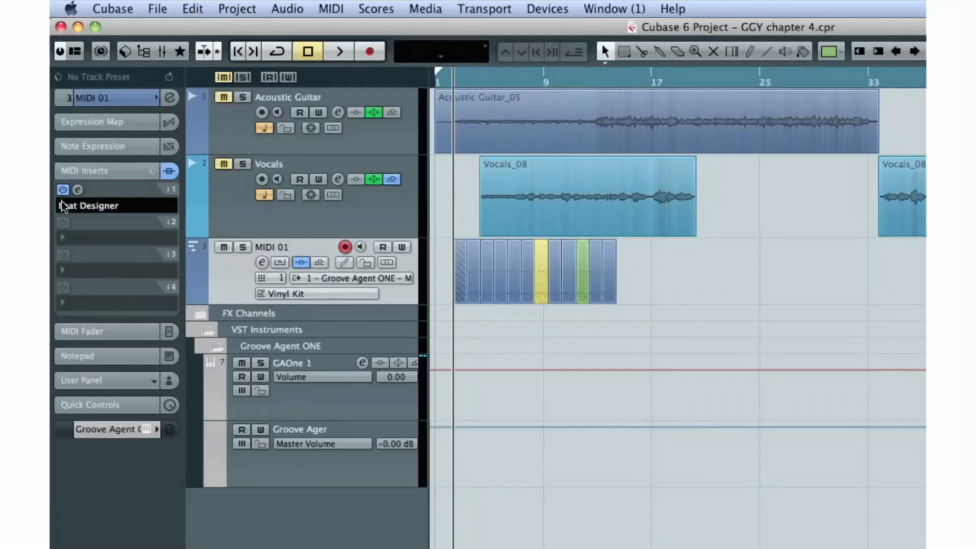
left_click(60, 122)
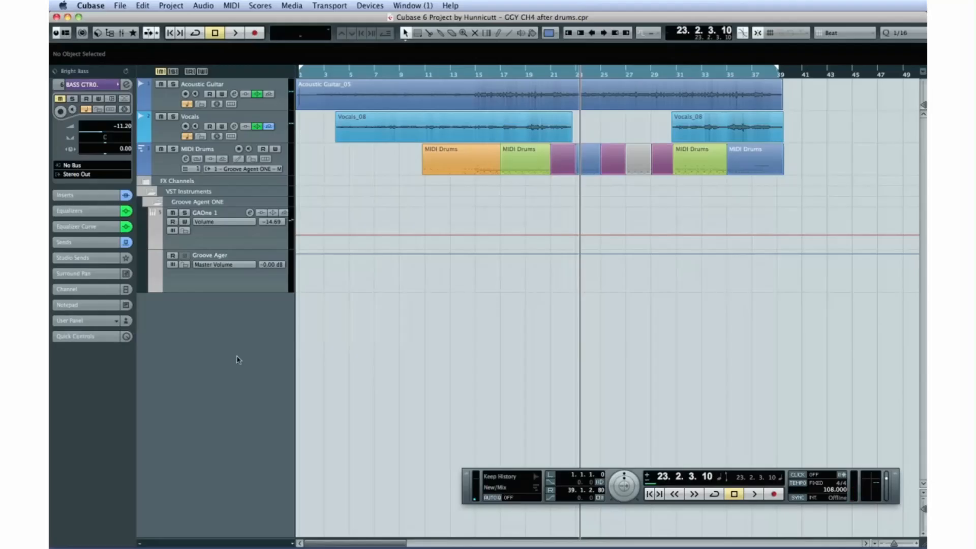
- Add one instrument track below the MIDI Drums track, using the HALion Sonic SE synth as its instrument
left_click(170, 172)
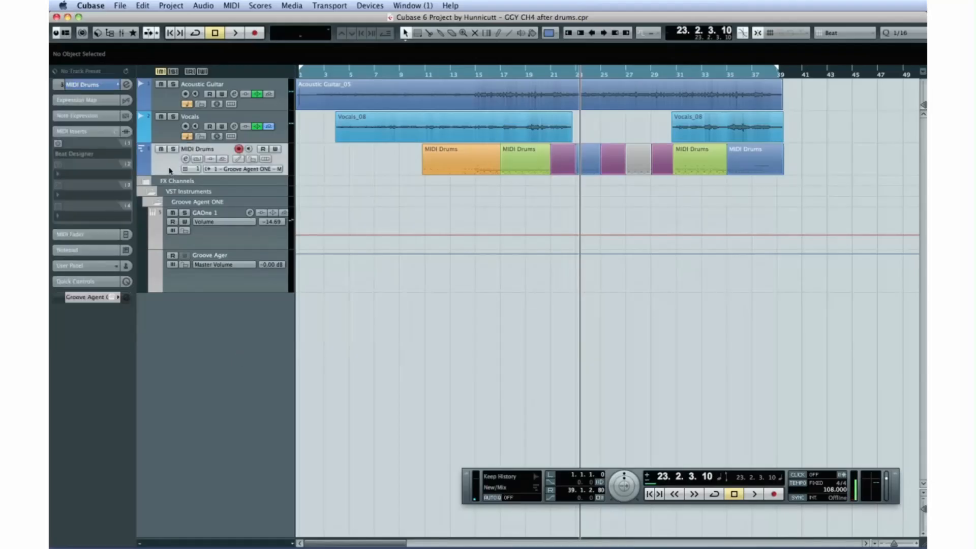
right_click(170, 170)
mouse_move(171, 168)
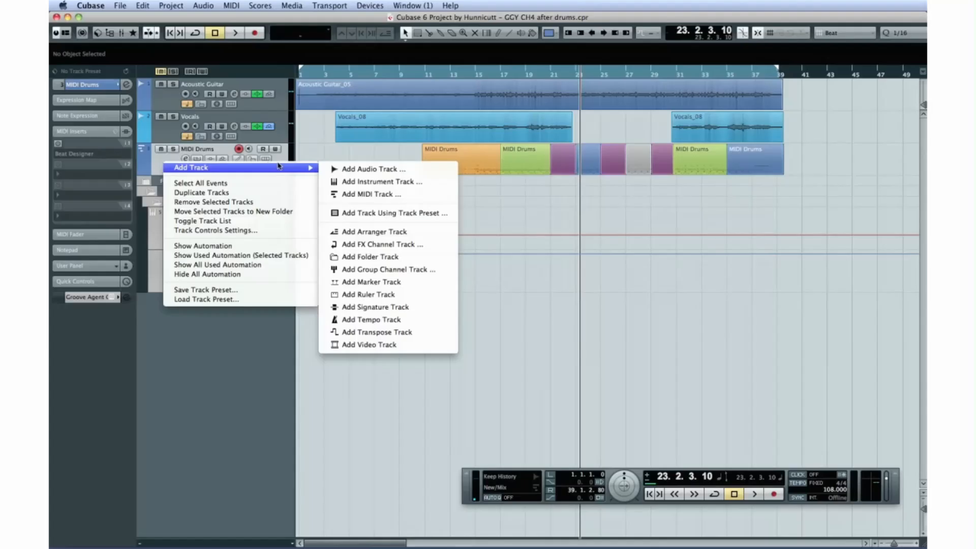
left_click(408, 184)
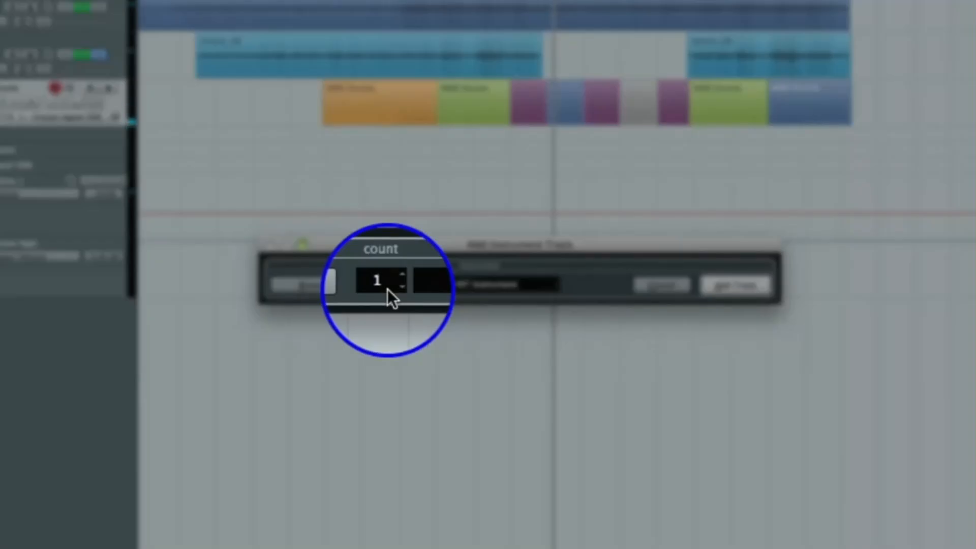
left_click(554, 283)
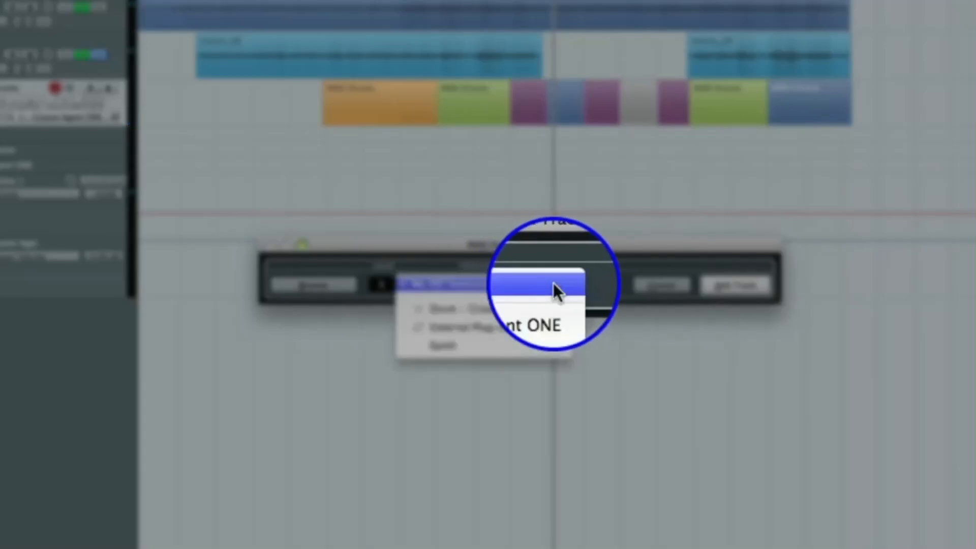
mouse_move(522, 352)
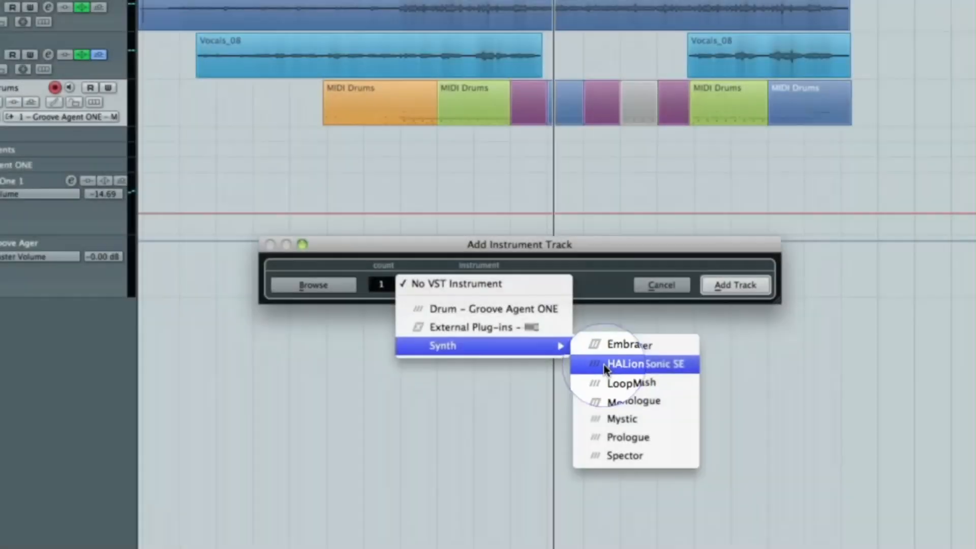
left_click(617, 364)
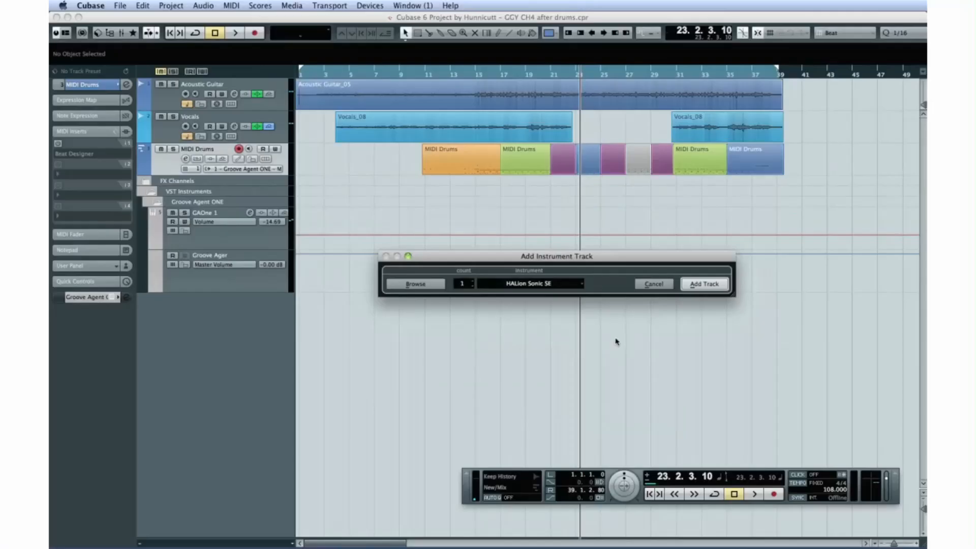
left_click(703, 285)
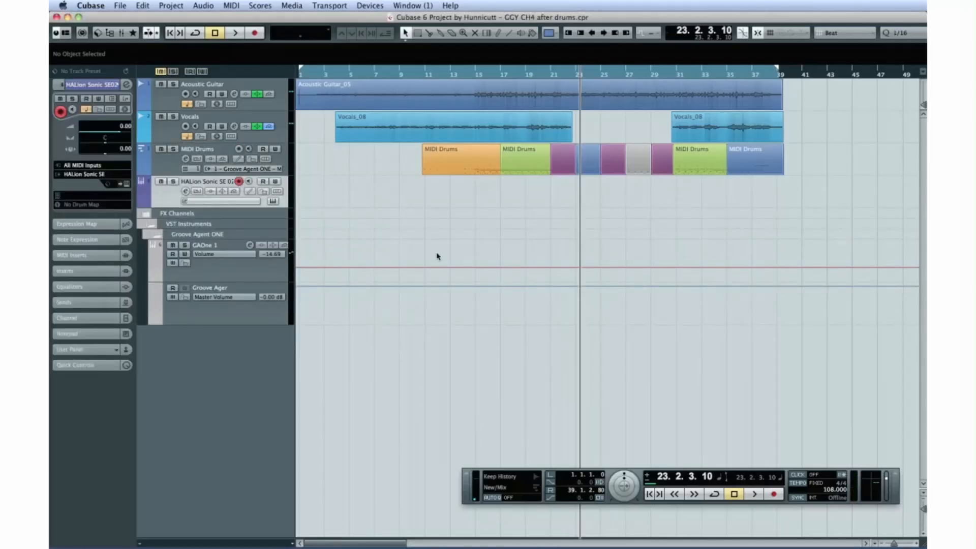
- Widen the track list and load the S90 Factory program in the new track's HALion Sonic SE instrument
left_click_drag(294, 209, 327, 211)
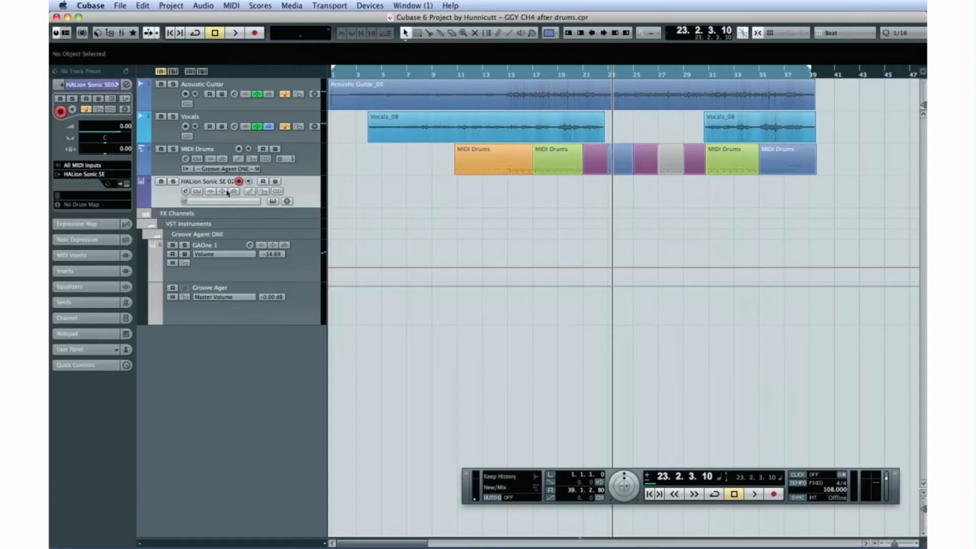
left_click(128, 184)
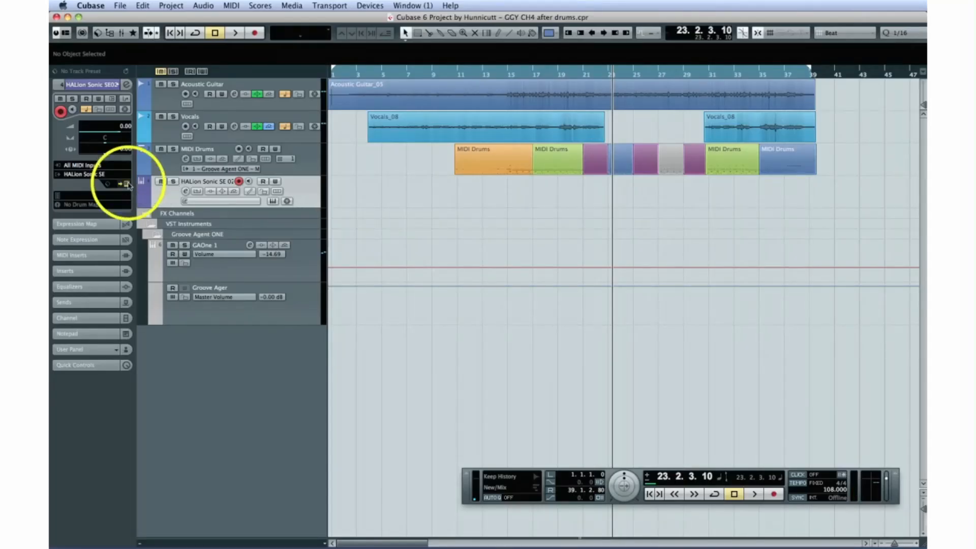
left_click(127, 183)
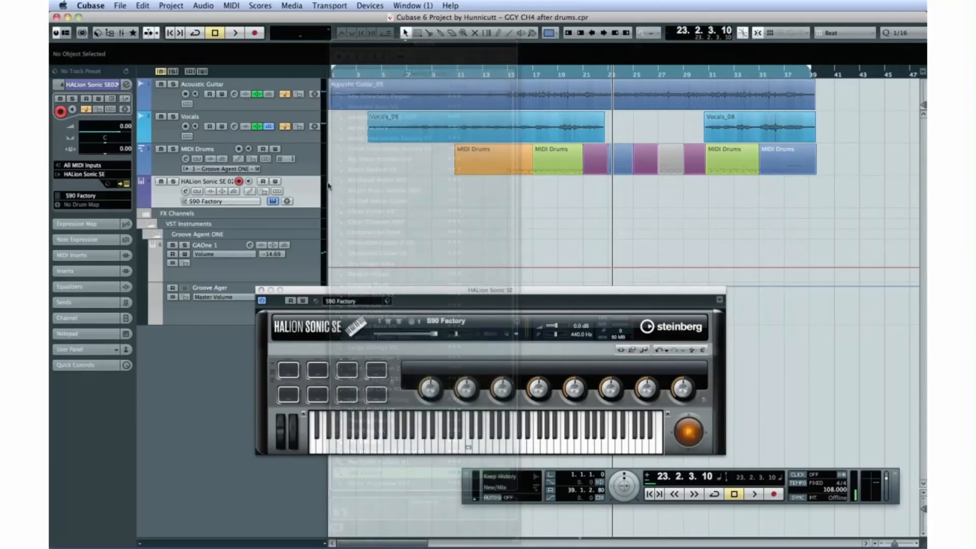
- Rename the HALion Sonic SE track as Piano and the MIDI Drums track as Drums, widening the track list further
left_click_drag(327, 186, 354, 186)
double_click(222, 181)
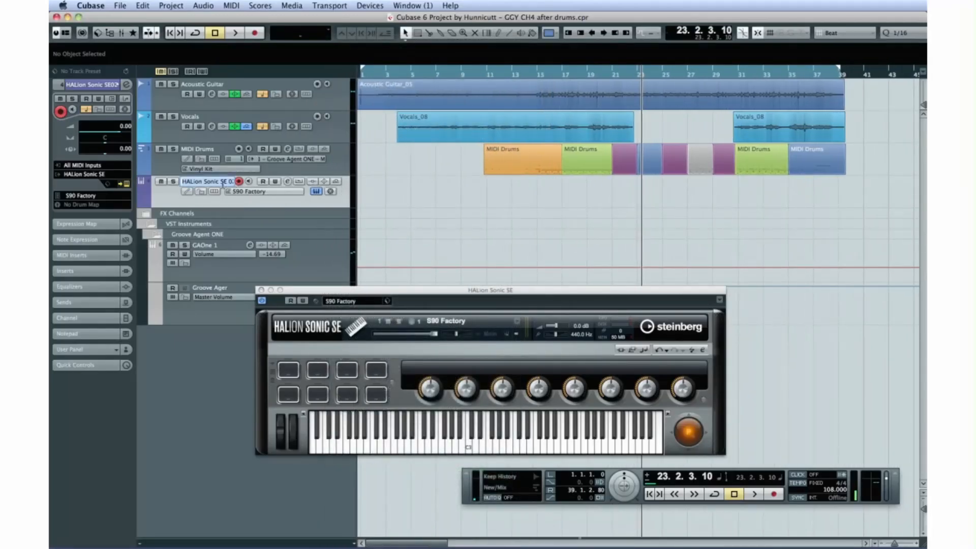
type("Piano")
key("Return")
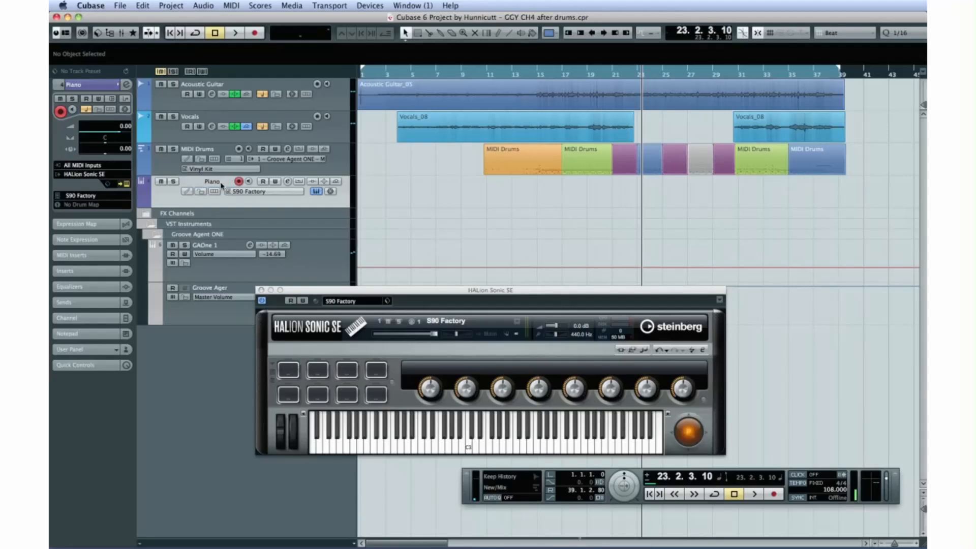
double_click(199, 149)
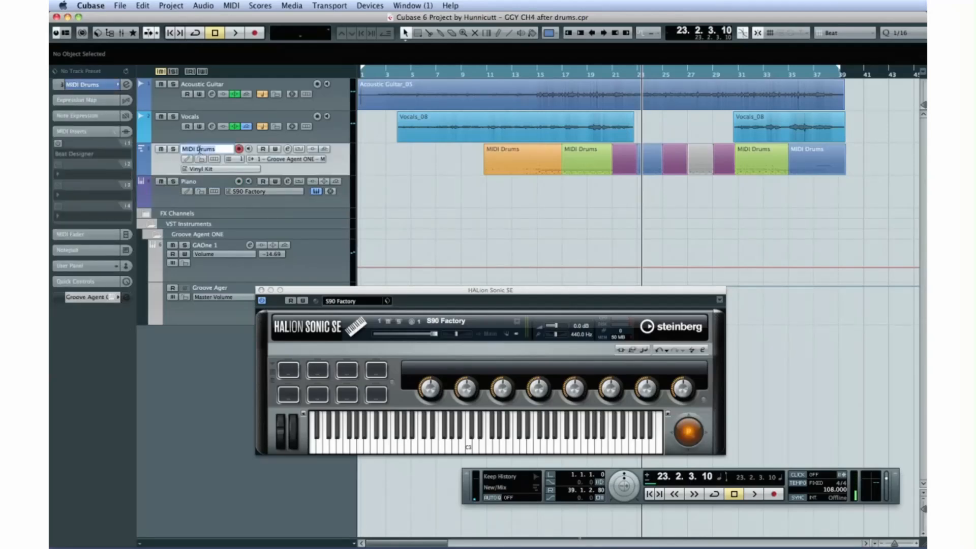
type("Drums")
key("Return")
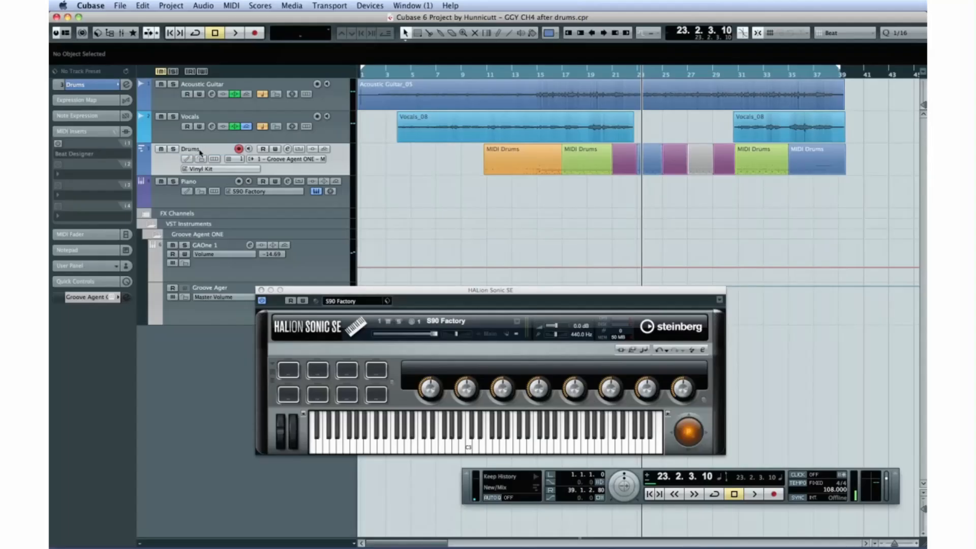
- Record a take on the Piano track from bar 13 to about bar 25
left_click(213, 200)
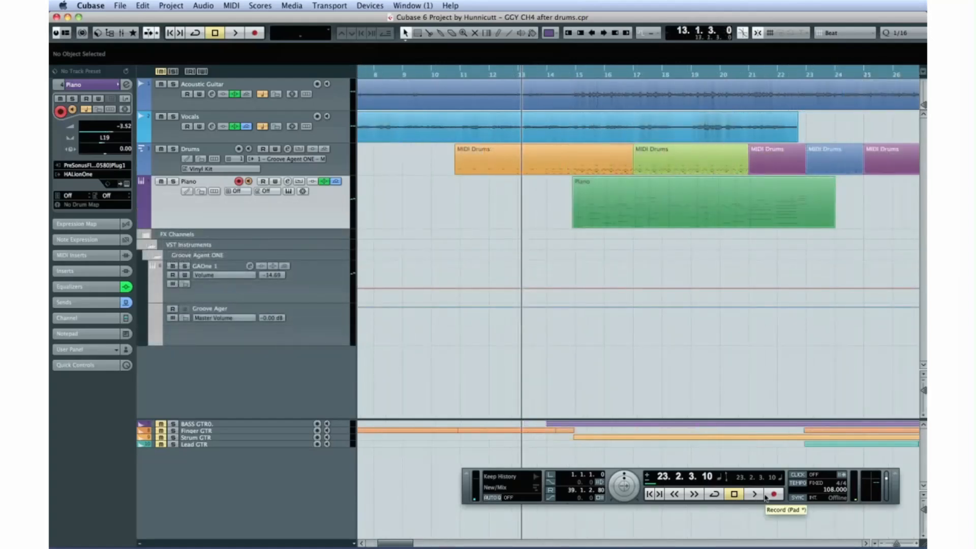
left_click(769, 494)
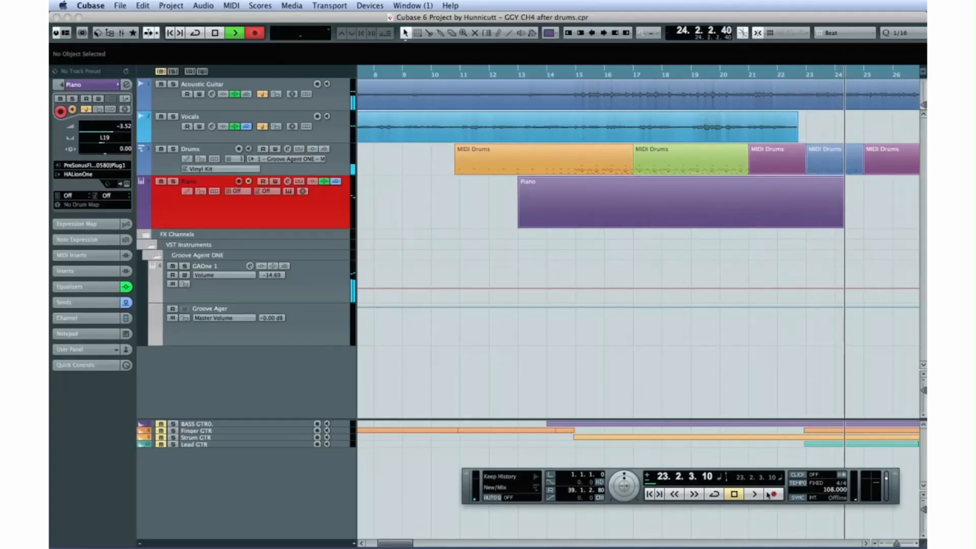
key("space")
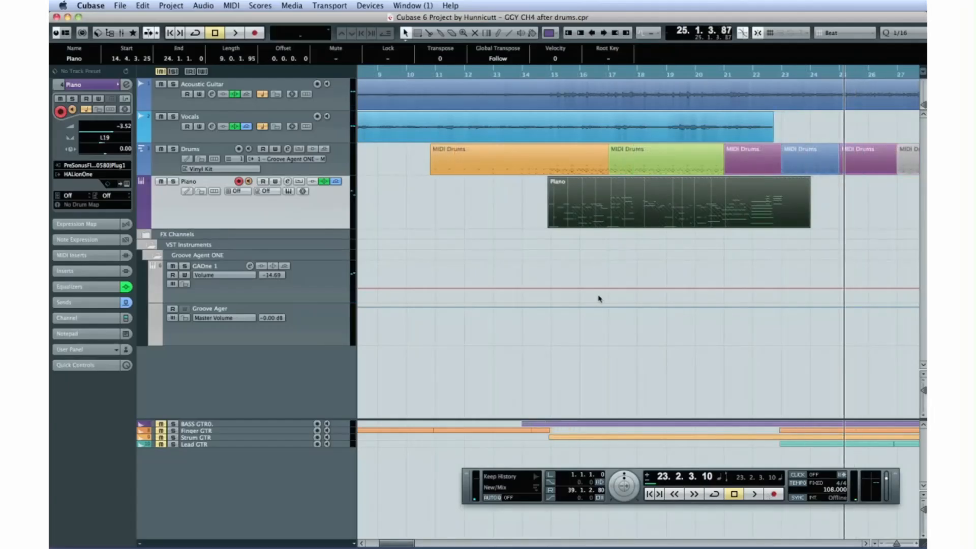
- Open the recorded Piano part in the Key Editor, minimise the project window and reposition the editor
double_click(562, 196)
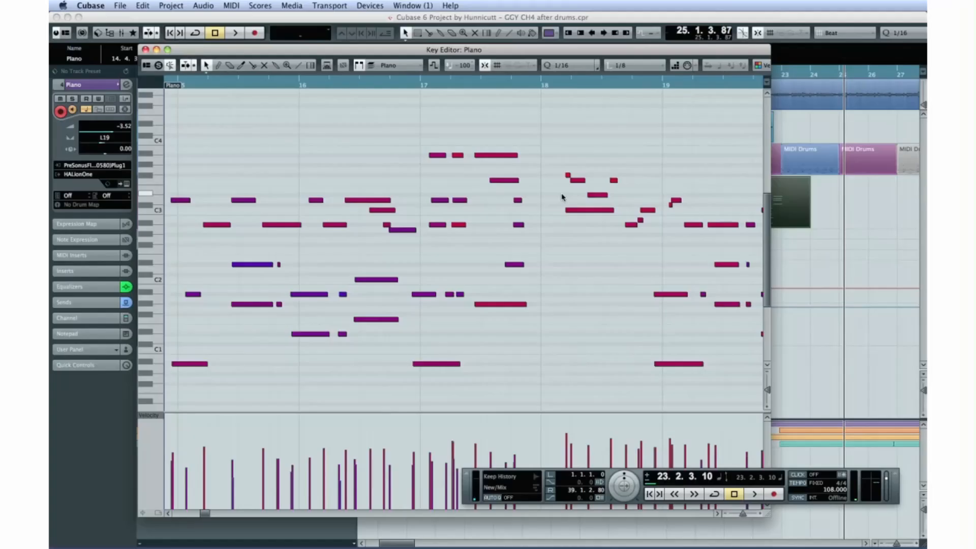
left_click(69, 17)
left_click_drag(191, 51, 199, 37)
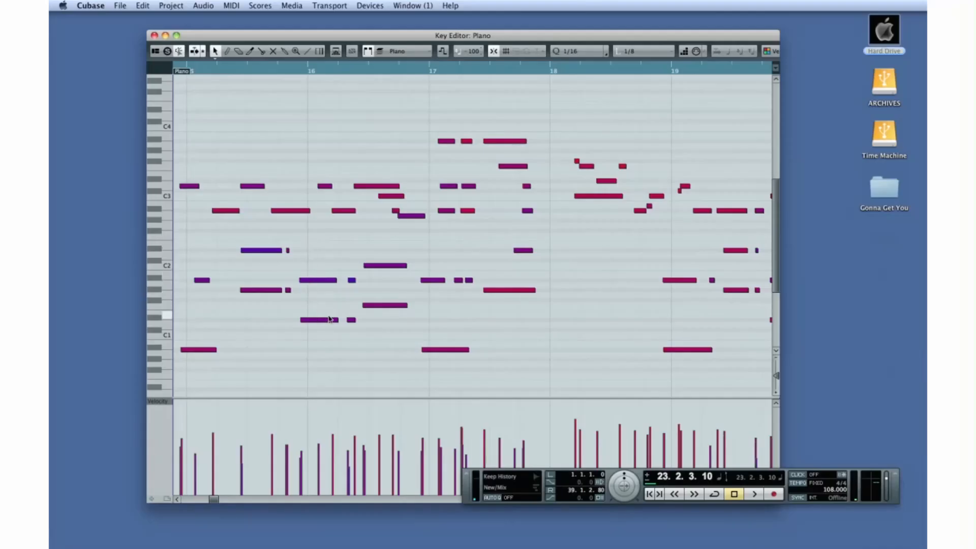
- Shorten the low note starting just before bar 16, then try a velocity edit on nearby notes and undo the last change
mouse_move(336, 319)
left_mouse_down()
mouse_move(347, 322)
mouse_move(331, 322)
left_mouse_up()
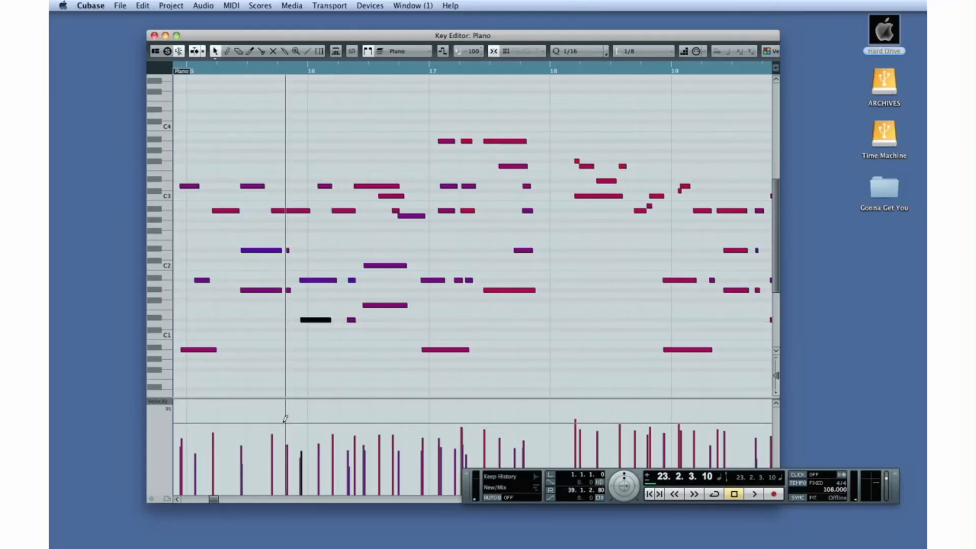
left_click(318, 419)
key("super+z")
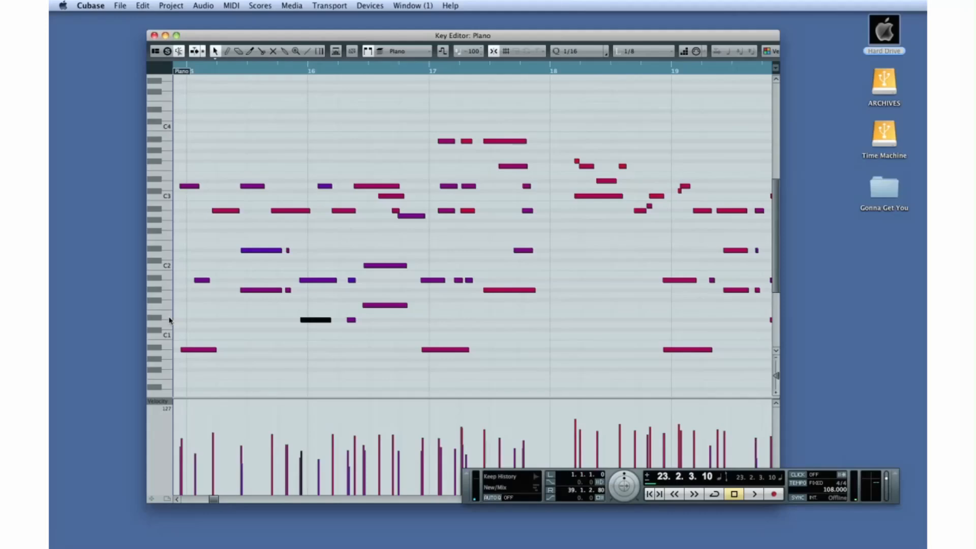
- Move the short note above C3 in bar 15 up to just below C4, and erase the note crossing into bar 16 below C3
left_click(238, 51)
left_click(215, 51)
left_click_drag(253, 186, 265, 144)
left_click(238, 51)
left_click(298, 210)
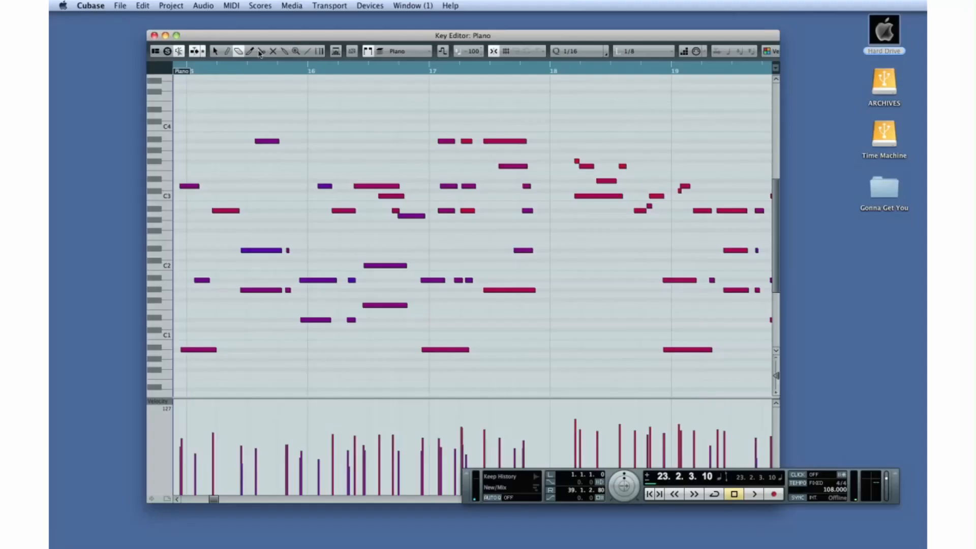
- Draw a new note just below C4 in bar 15 and shorten the long note above C3 in bar 16
left_click(228, 52)
mouse_move(248, 136)
left_mouse_down()
mouse_move(262, 136)
mouse_move(314, 208)
left_mouse_up()
left_click(214, 52)
left_click(393, 187)
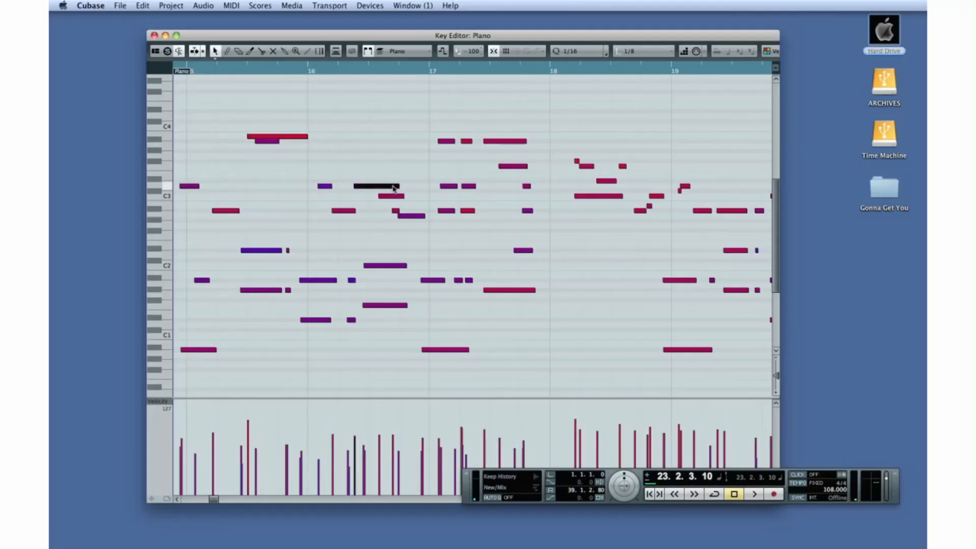
left_click_drag(399, 186, 370, 187)
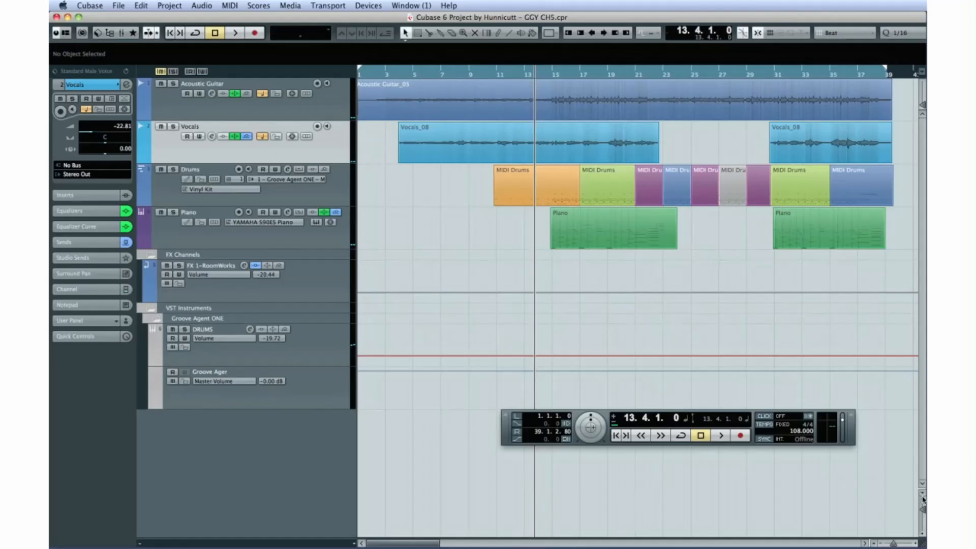
- Zoom the tracks to one row each and reduce the project window's height to free up space below it
left_click(923, 494)
left_click(901, 496)
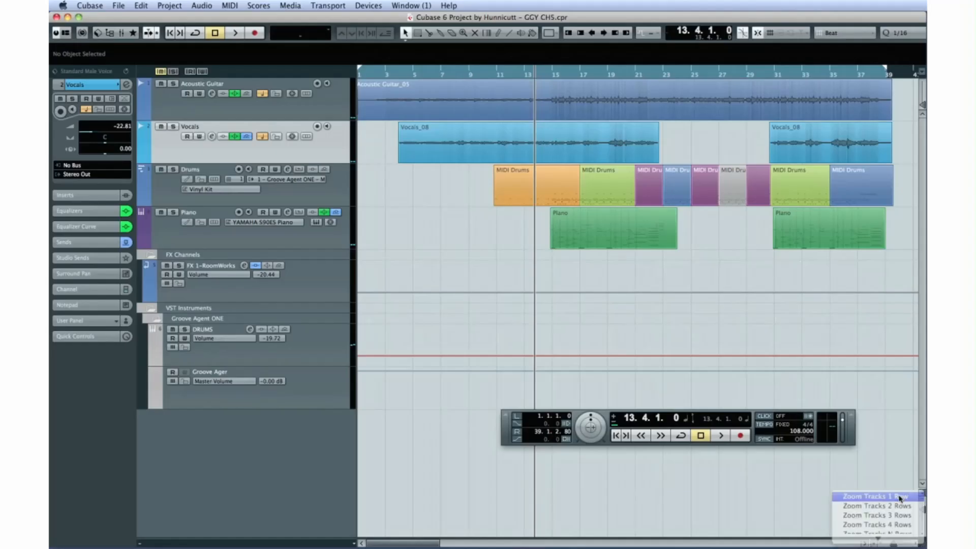
left_click_drag(923, 538, 924, 197)
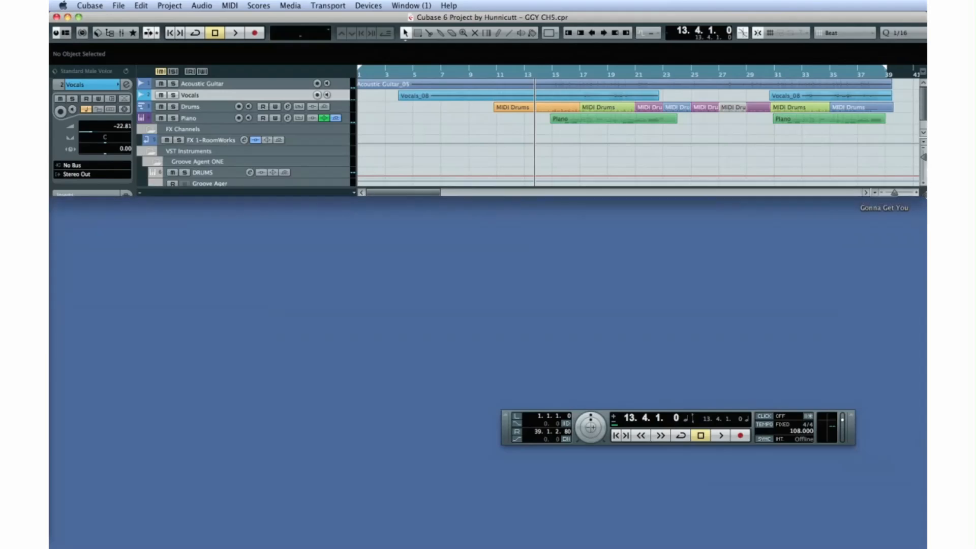
- Open the main Mixer below the project window
left_click(369, 6)
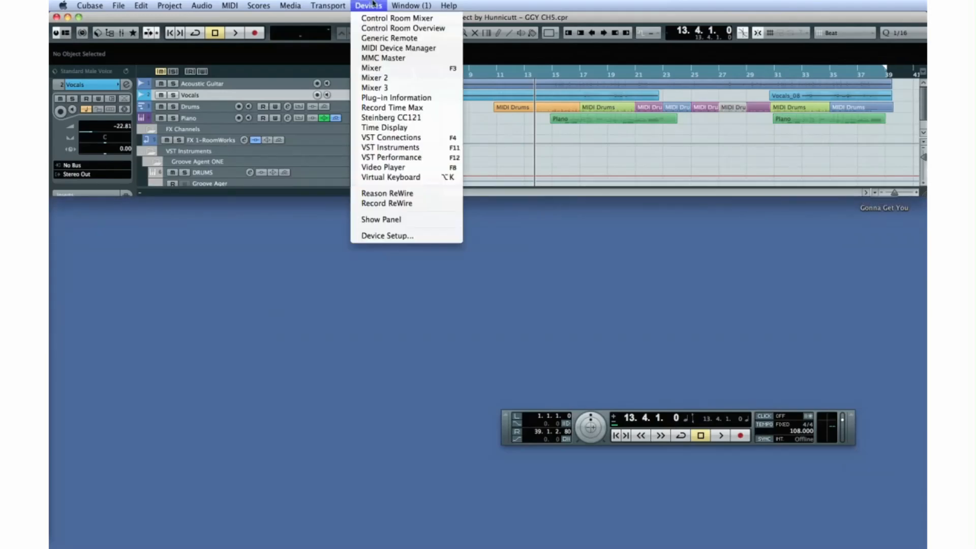
left_click(387, 68)
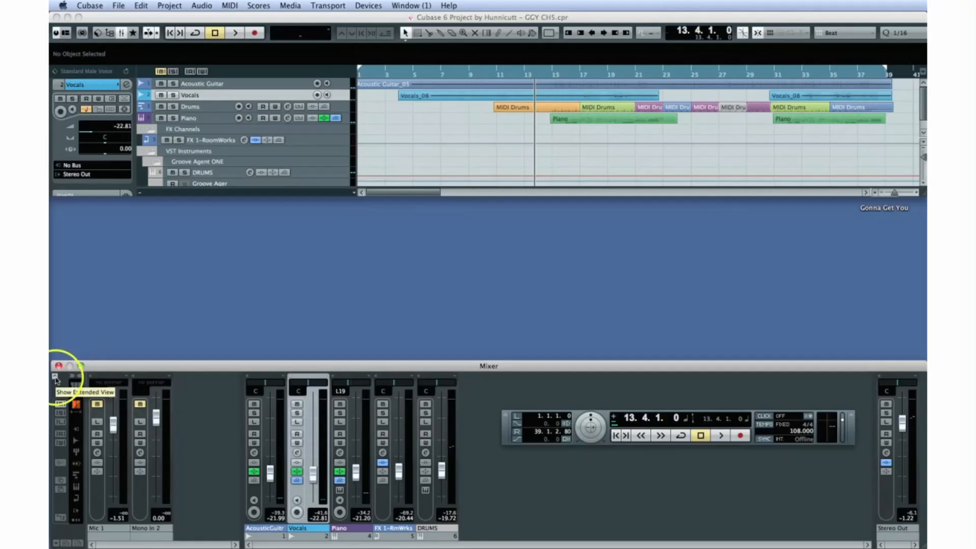
- Extend the Mixer channels to view their sends and EQ settings, and leave the extended area showing level meters
left_click(56, 378)
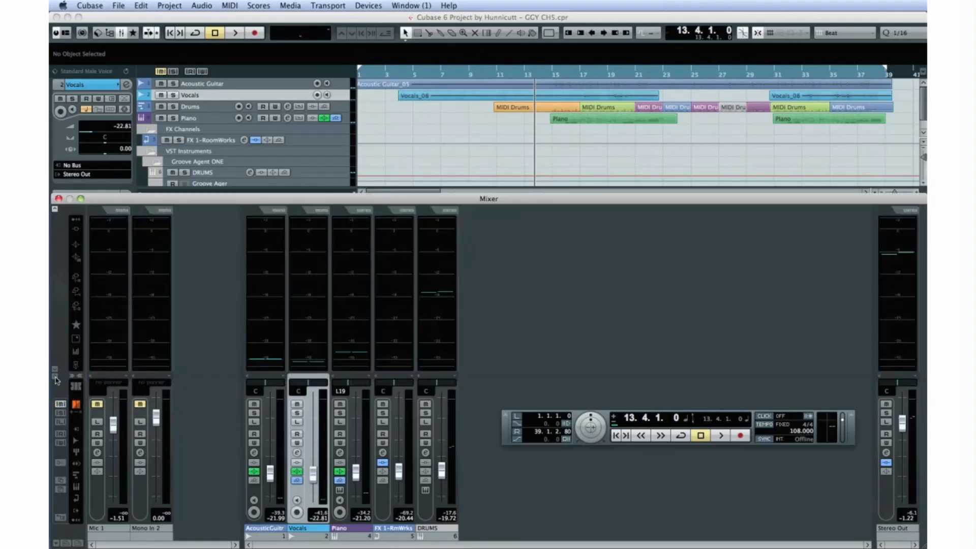
left_click(77, 305)
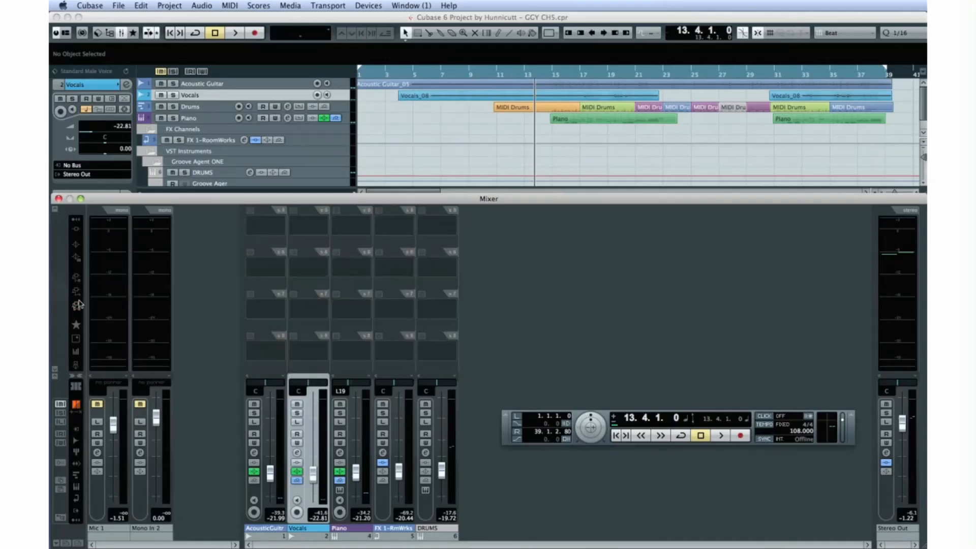
left_click(76, 259)
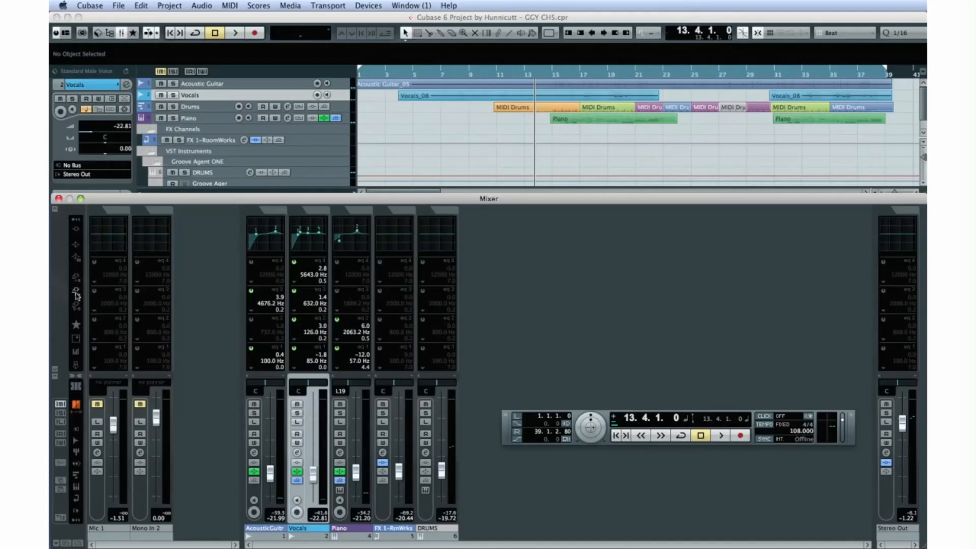
left_click(75, 353)
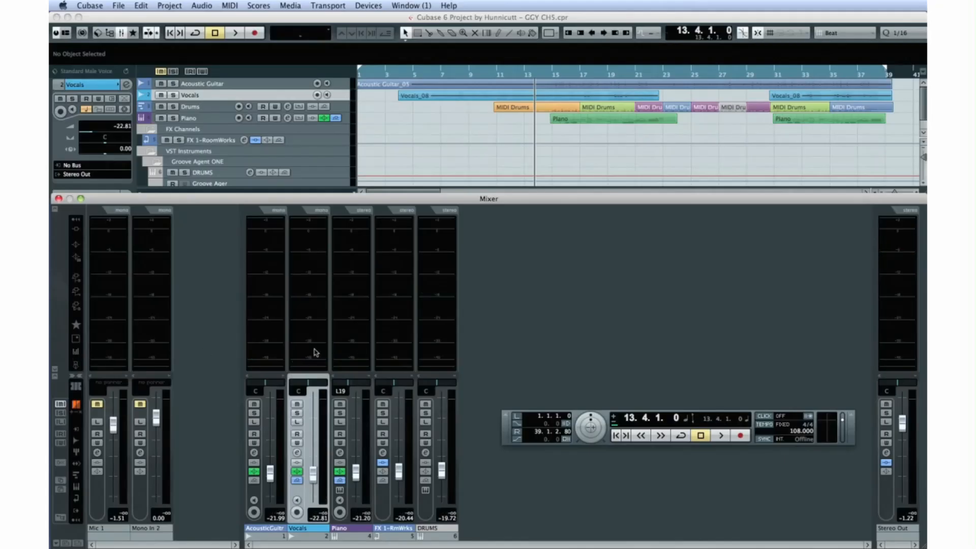
- Start playback and raise the faders for Vocals to -0.67, Acoustic Guitar to -1.76 and Piano to -8.40
left_click(720, 436)
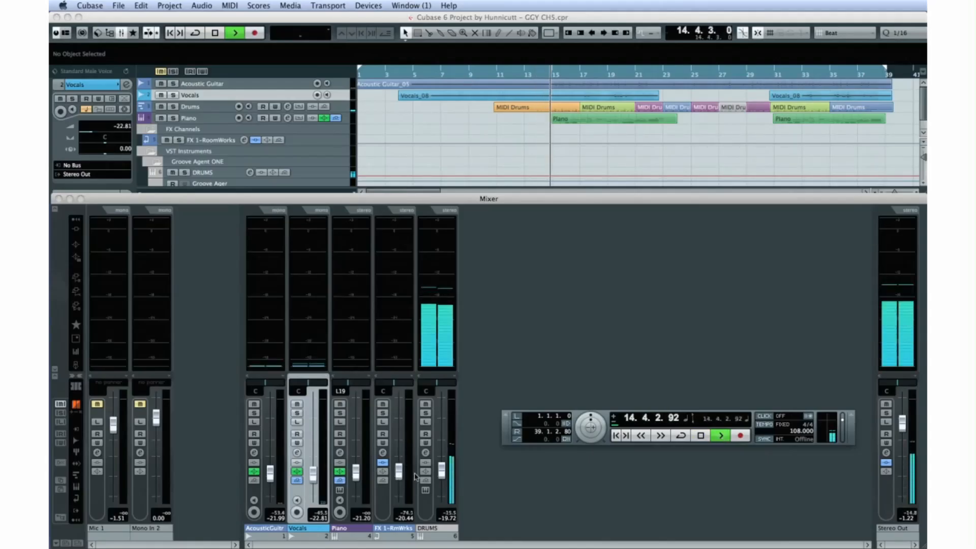
left_click_drag(313, 472, 315, 425)
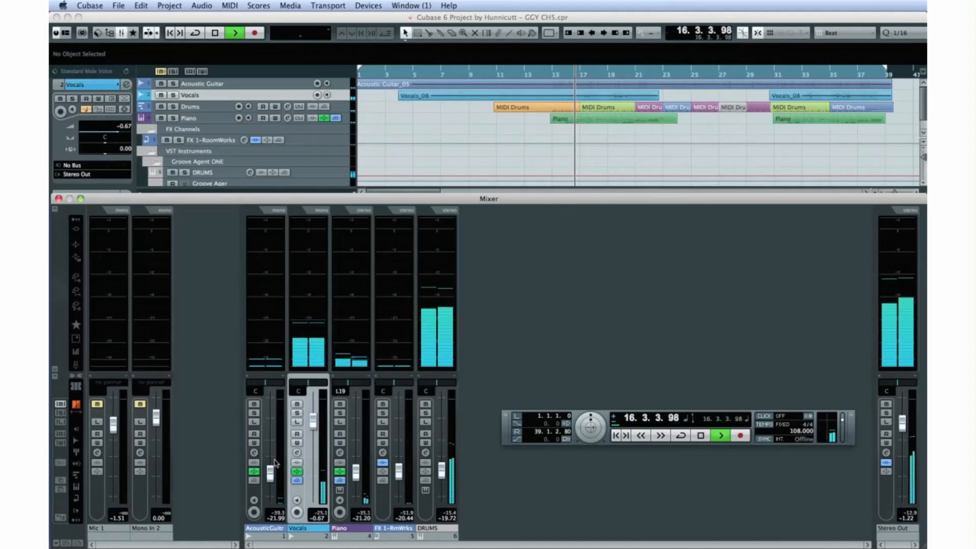
left_click_drag(269, 472, 270, 427)
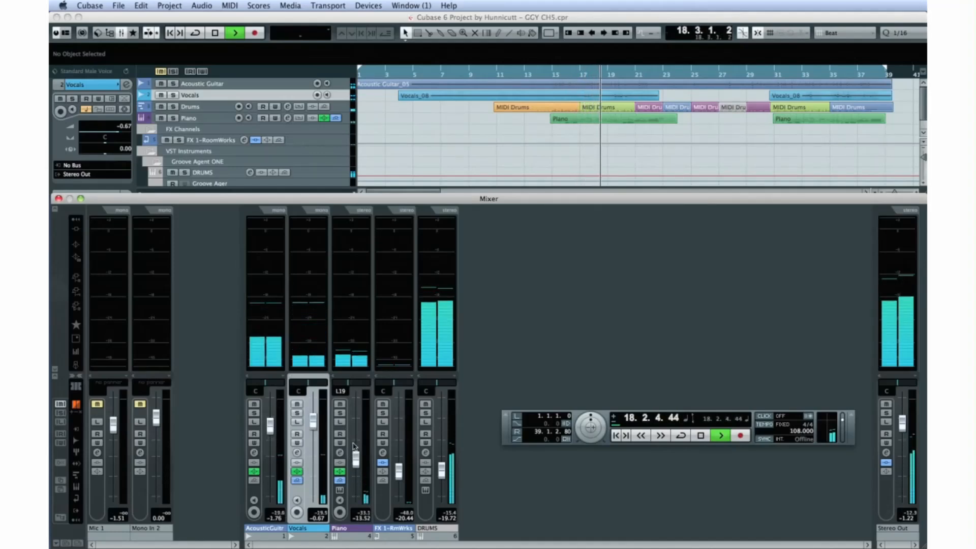
left_click_drag(355, 471, 356, 440)
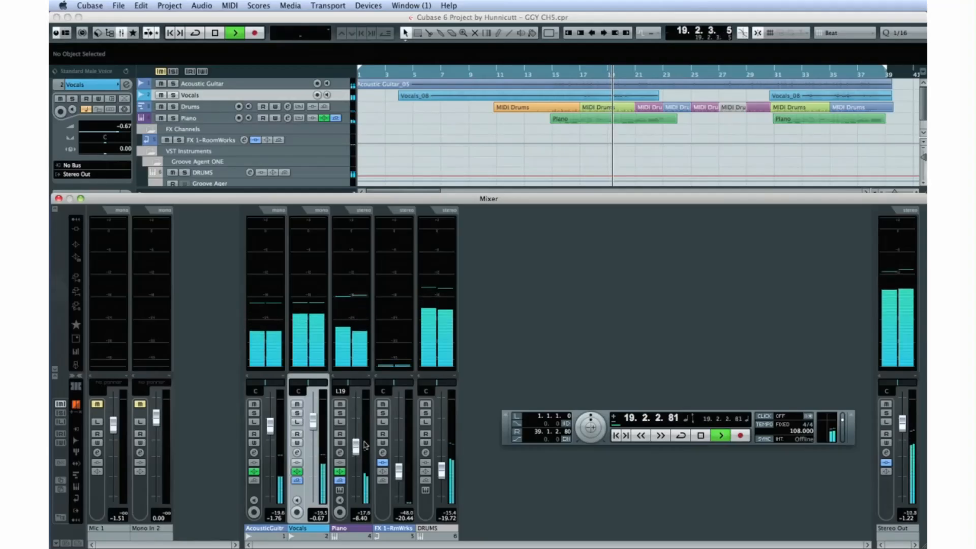
- Rebalance the DRUMS fader to -17.40 and the Vocals fader to -1.76 during playback, and stop the song
left_click_drag(441, 462, 441, 446)
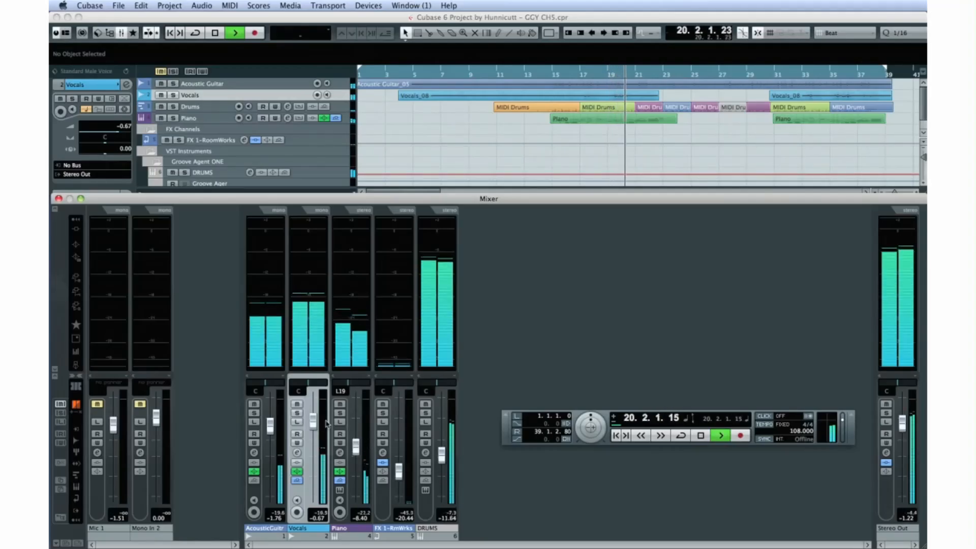
left_click_drag(316, 422, 316, 426)
left_click_drag(443, 450, 441, 468)
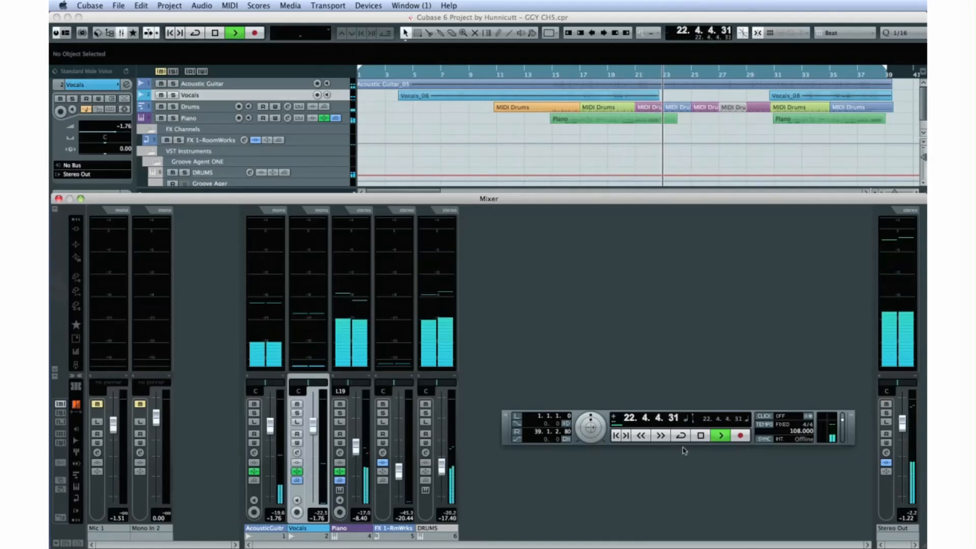
left_click(700, 436)
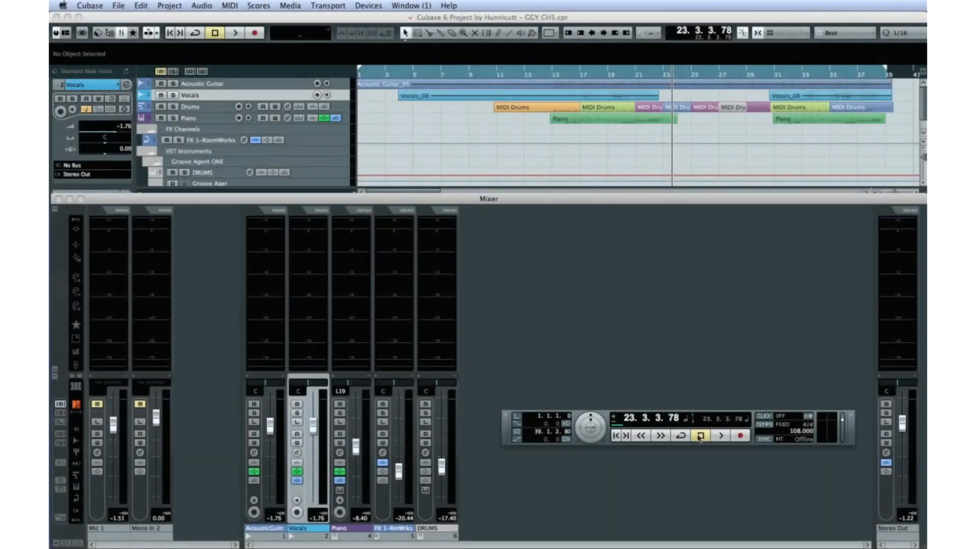
left_click(179, 4)
mouse_move(179, 17)
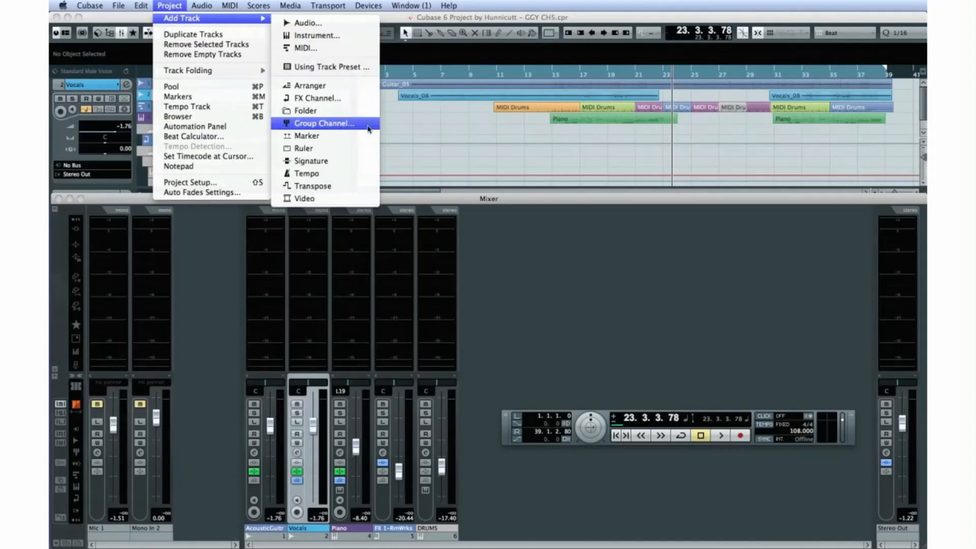
left_click(507, 298)
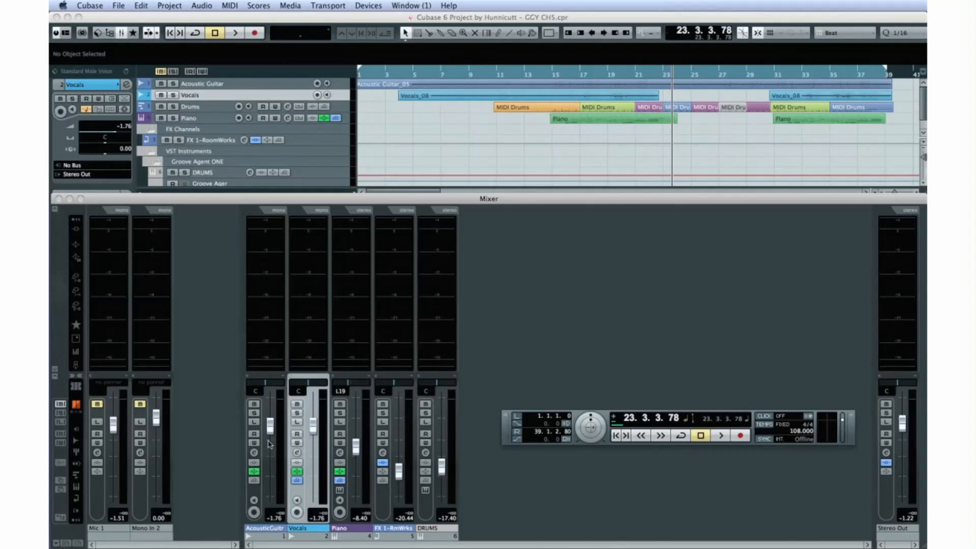
- Select the Acoustic Guitar, Vocals and Piano channels together and link them
left_click(256, 491)
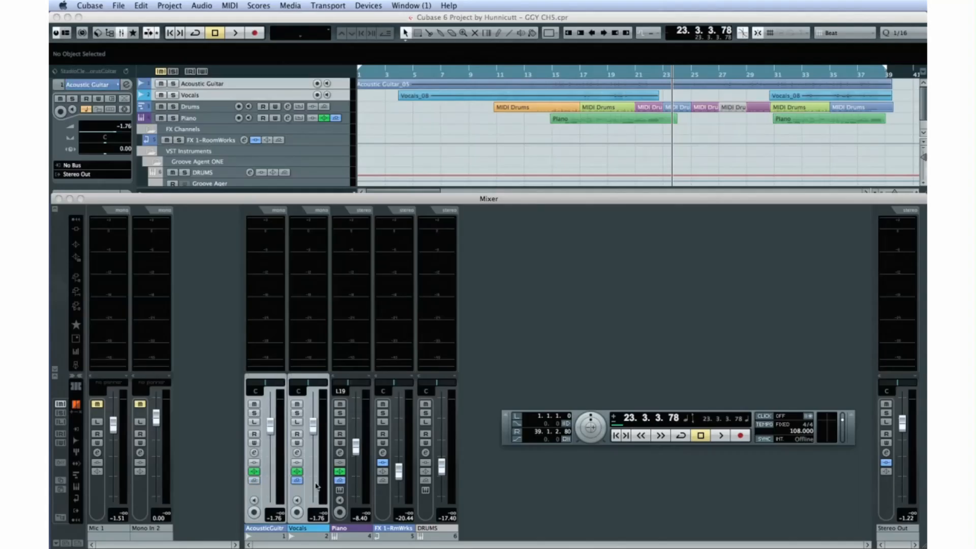
left_click(351, 475)
right_click(394, 449)
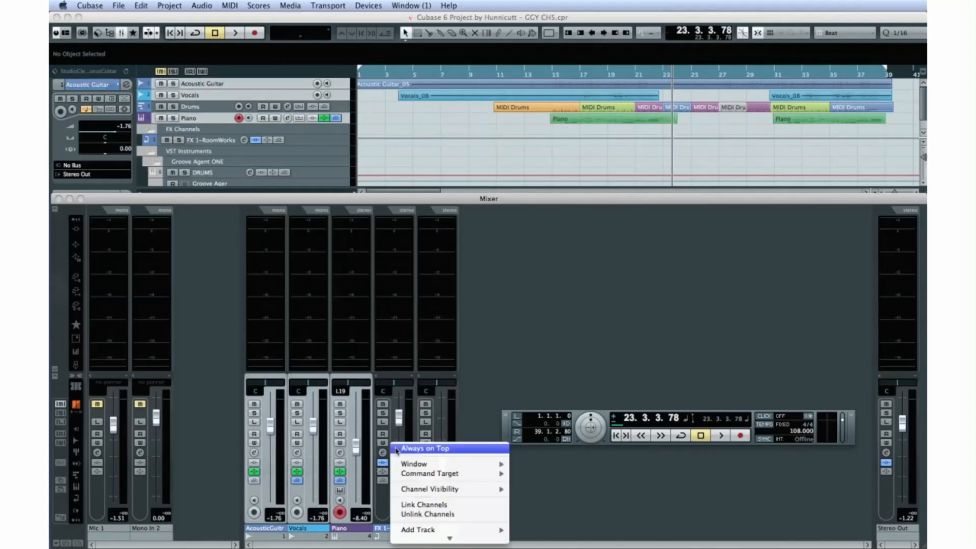
left_click(419, 505)
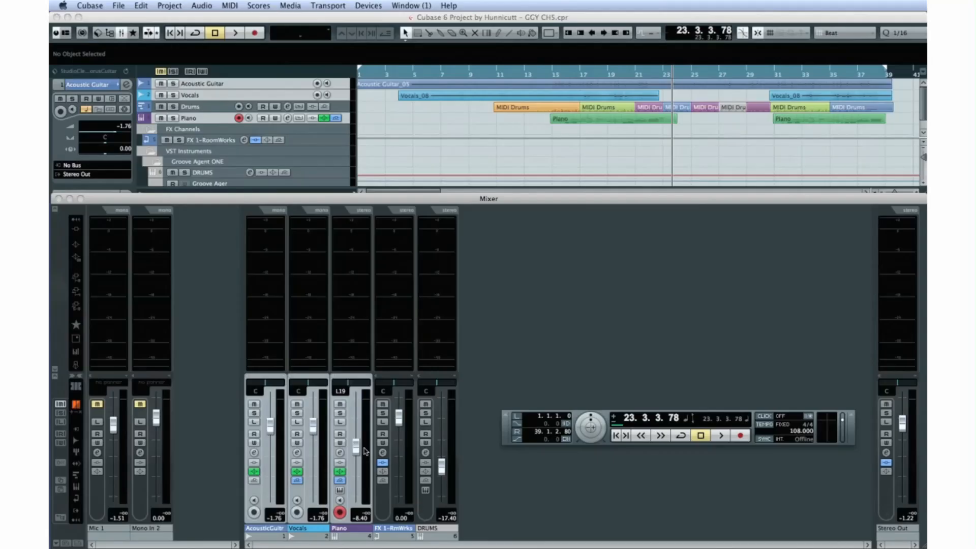
- Lower the linked faders together until Acoustic Guitar and Vocals are at -5.00, and unlink the channels
mouse_move(358, 450)
left_mouse_down()
mouse_move(357, 438)
mouse_move(358, 480)
mouse_move(358, 441)
mouse_move(357, 455)
left_mouse_up()
right_click(350, 480)
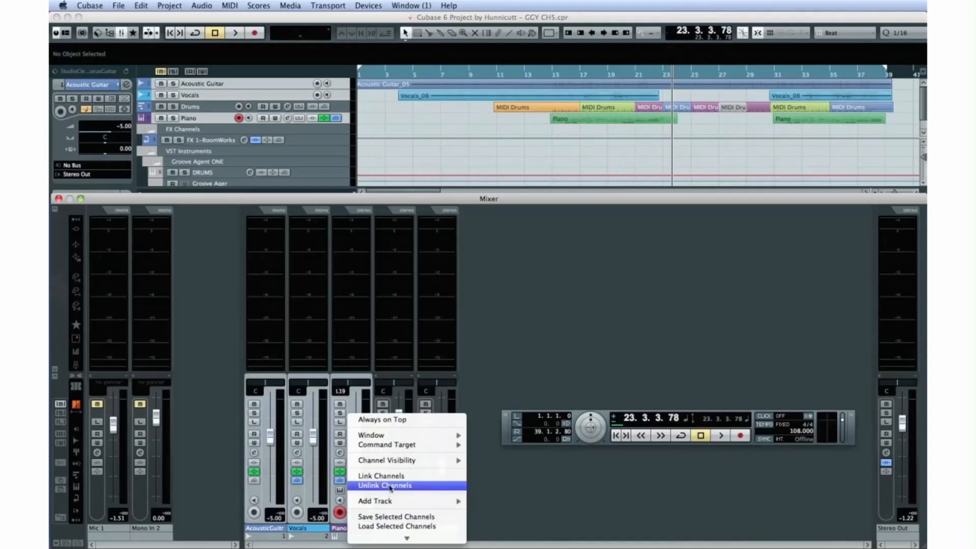
left_click(389, 486)
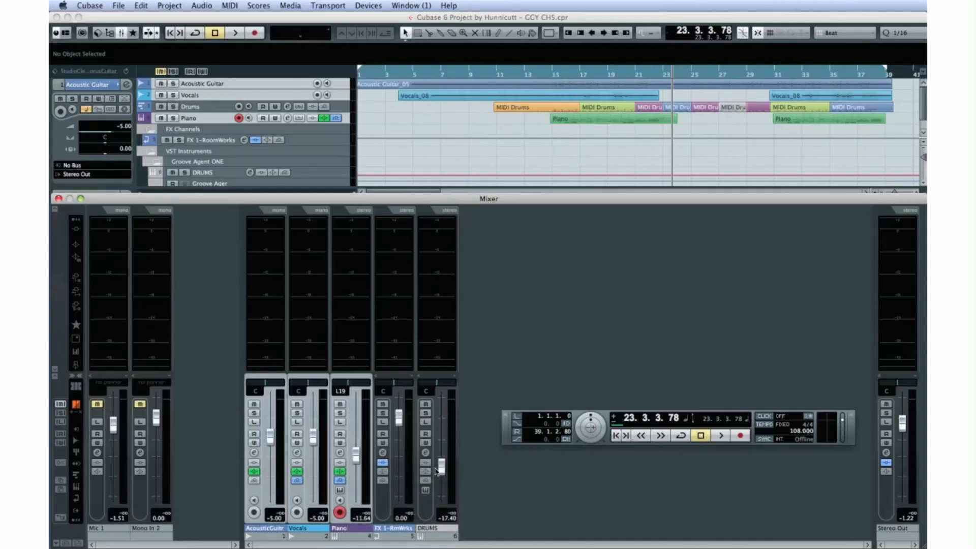
- Raise the DRUMS fader to -6.31, briefly solo the drums during playback, and stop the song
left_click_drag(441, 468, 441, 442)
key("space")
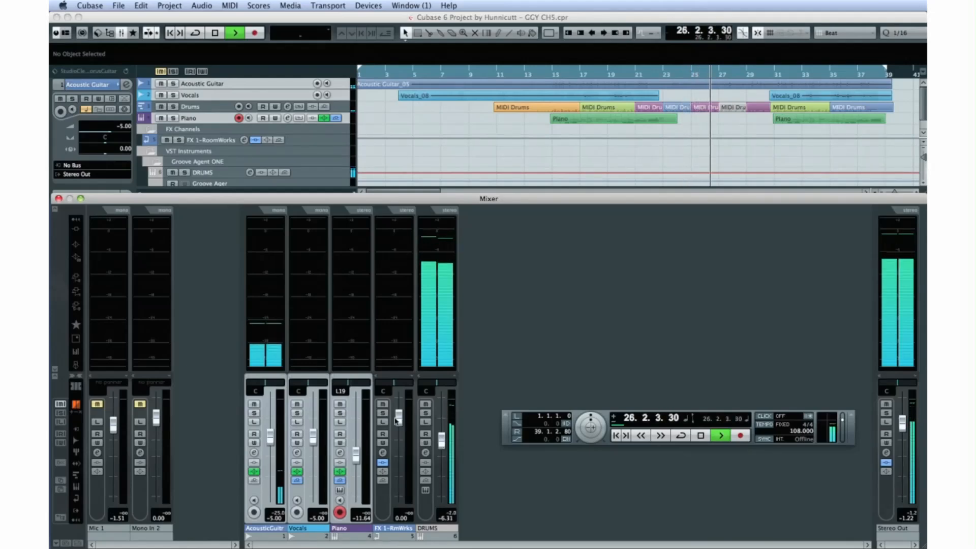
left_click(425, 414)
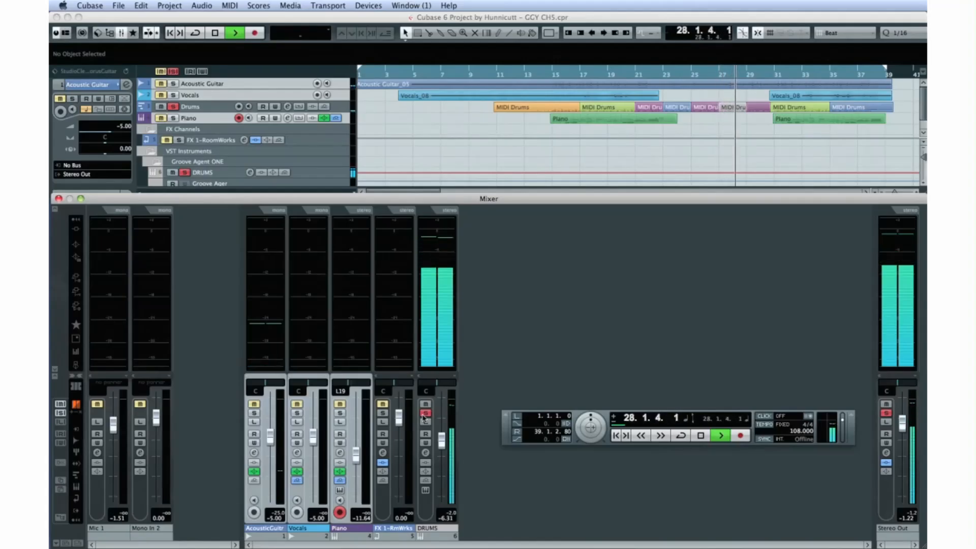
left_click(424, 413)
key("space")
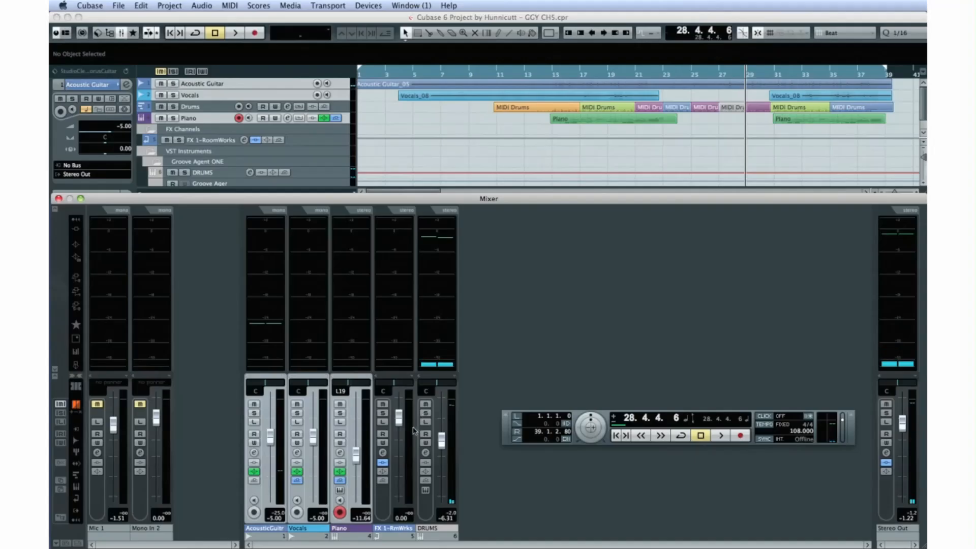
- During playback, raise Acoustic Guitar to 1.38 and Piano to -1.02, pull the Vocals fader fully down, and stop
key("space")
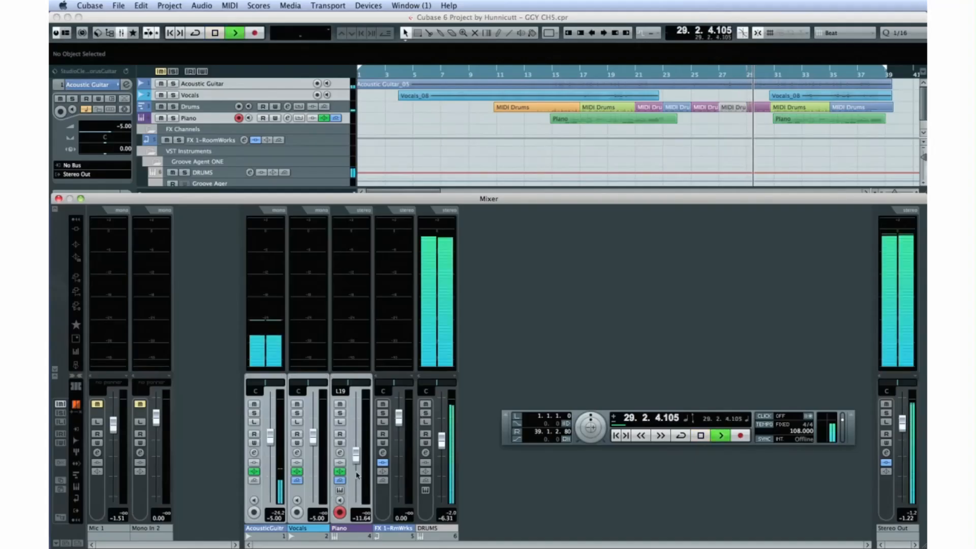
left_click_drag(355, 453, 356, 429)
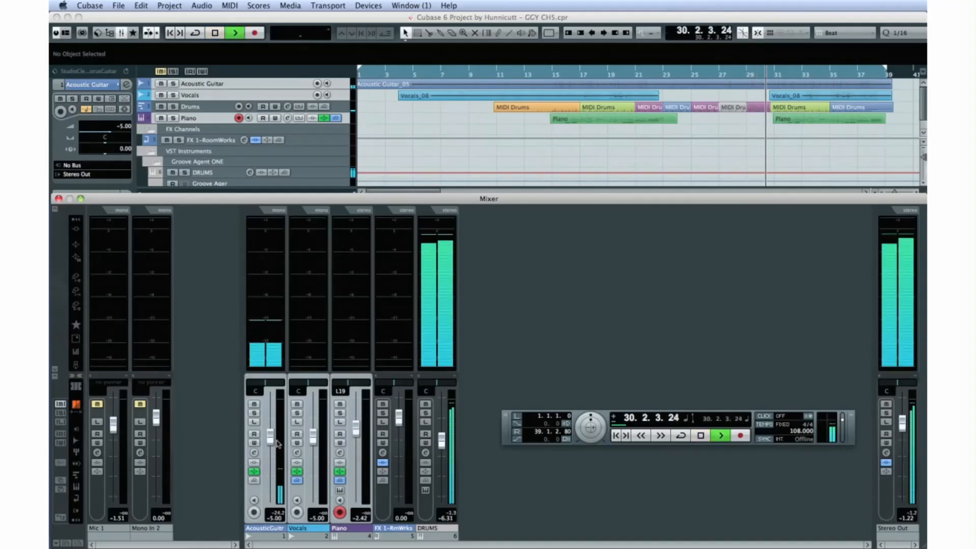
left_click_drag(271, 438, 314, 495)
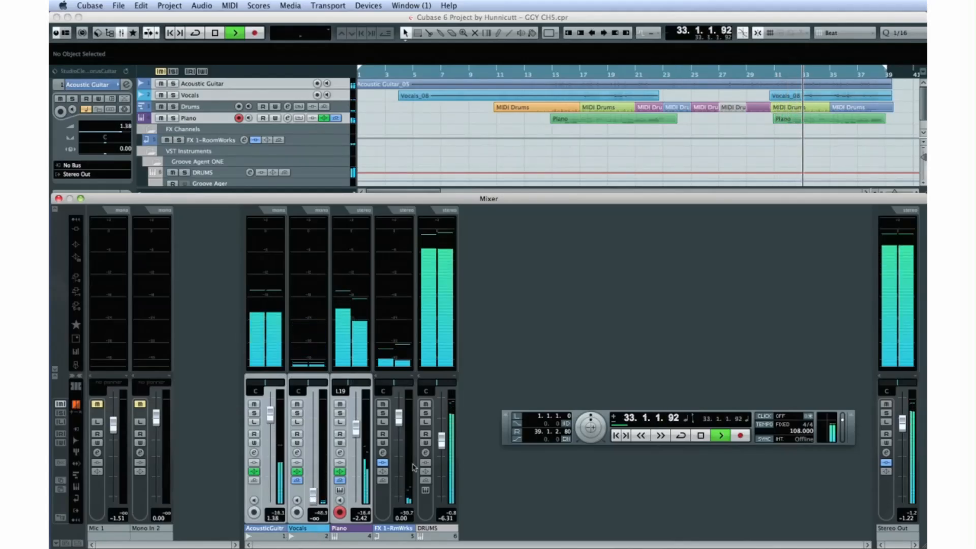
left_click_drag(357, 436, 357, 429)
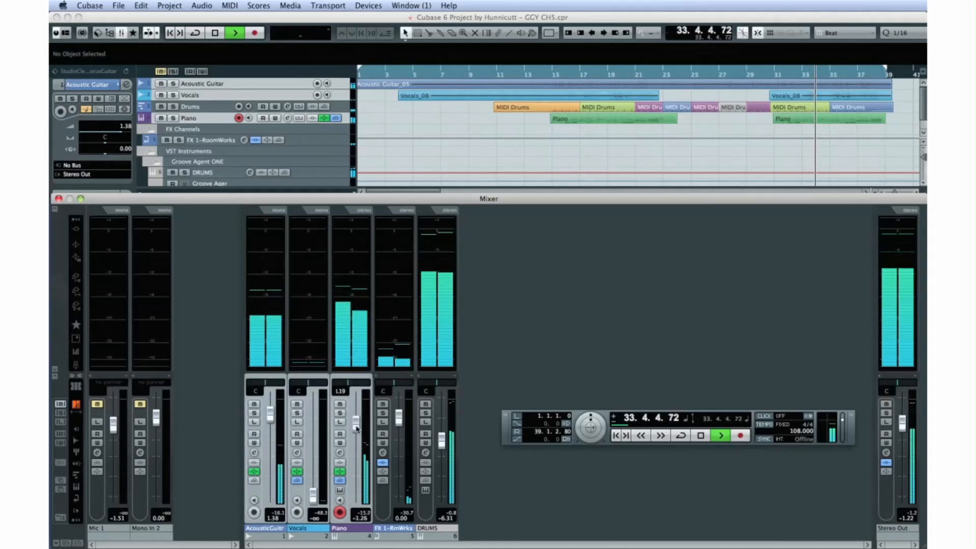
key("space")
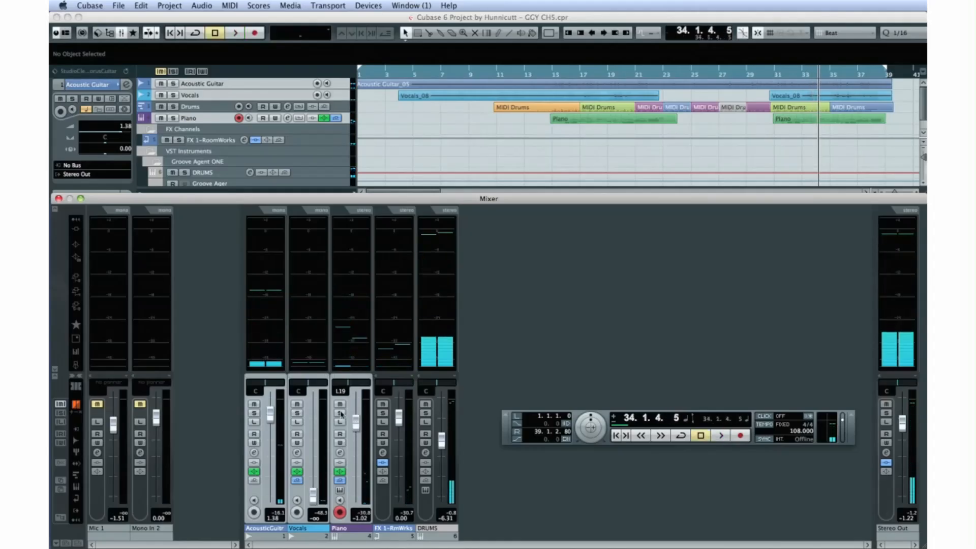
- Pan Piano to L51 and Acoustic Guitar to R36 while checking the stereo placement in playback, and stop the song
left_click(340, 382)
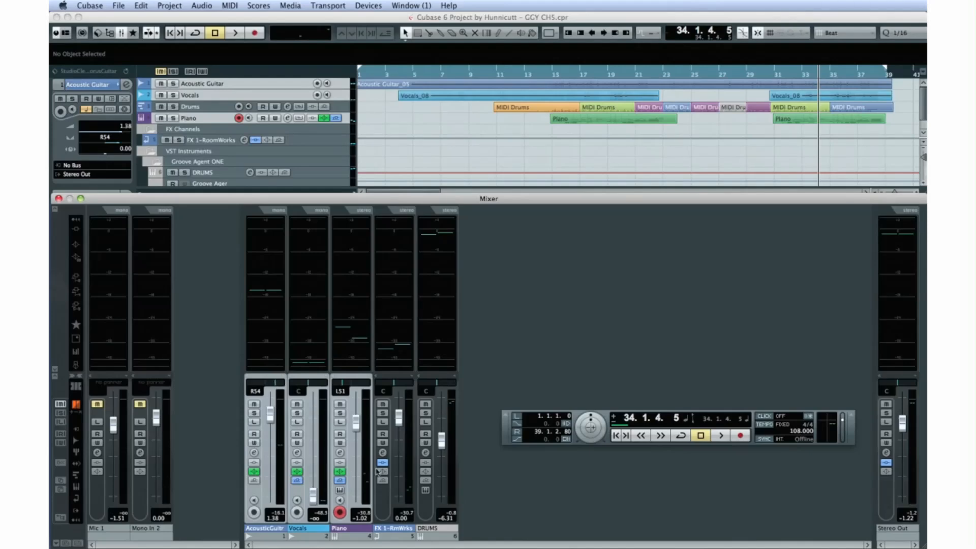
key("space")
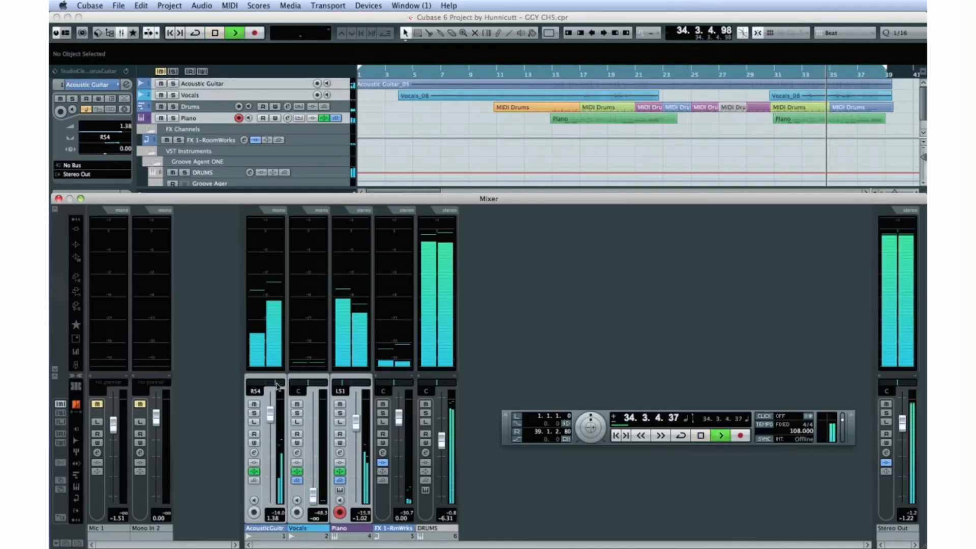
mouse_move(277, 385)
left_mouse_down()
mouse_move(289, 386)
mouse_move(263, 385)
left_mouse_up()
left_click_drag(262, 385, 328, 390)
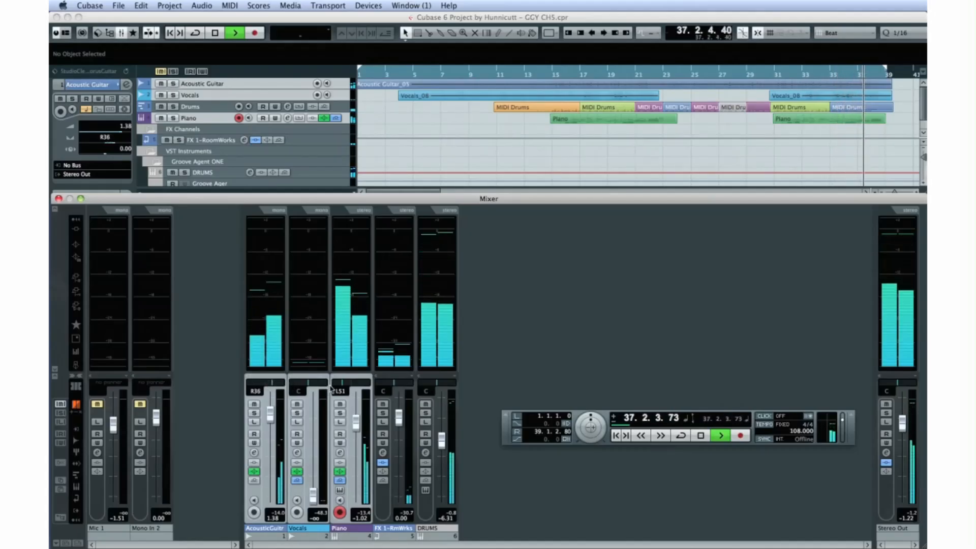
left_click(700, 435)
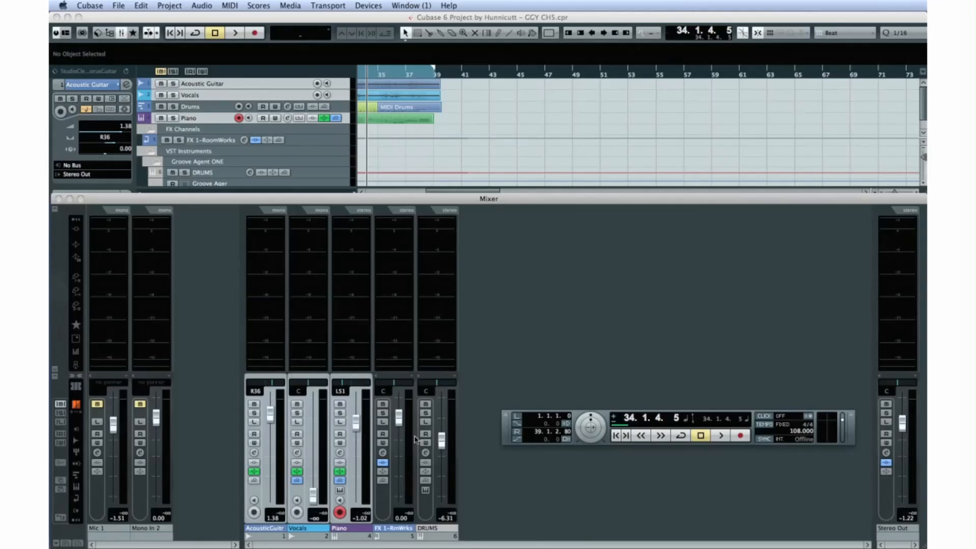
- Open the Acoustic Guitar channel settings, set the EQ 1 high-pass to 64.0 Hz and reshape the EQ 3 boost near 4773 Hz
left_click(253, 452)
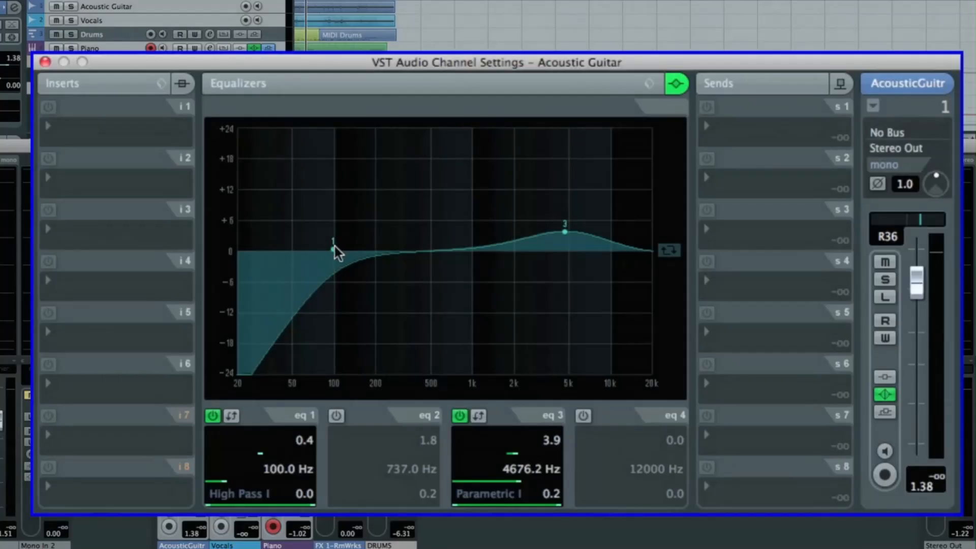
left_click_drag(440, 294, 432, 284)
left_click_drag(317, 233, 351, 233)
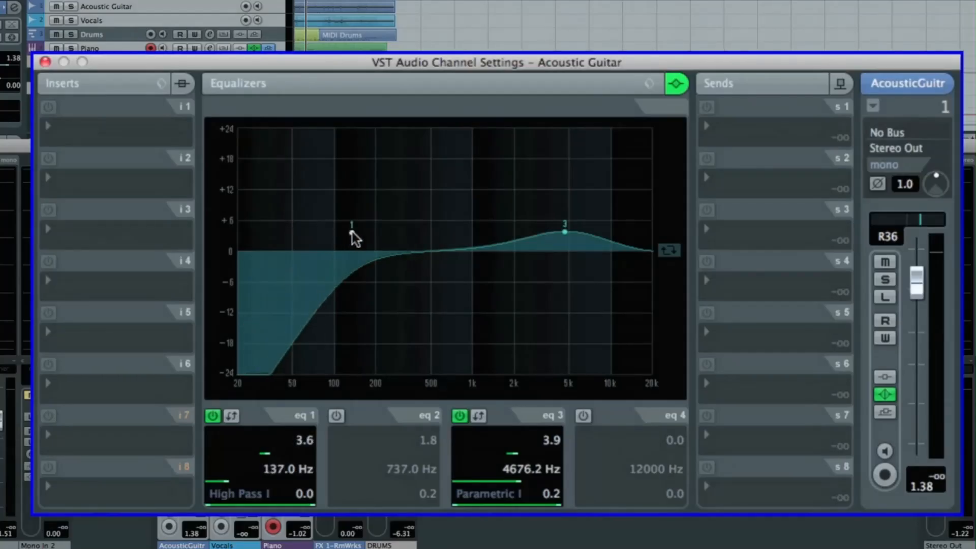
mouse_move(567, 232)
left_mouse_down()
mouse_move(567, 243)
mouse_move(566, 226)
left_mouse_up()
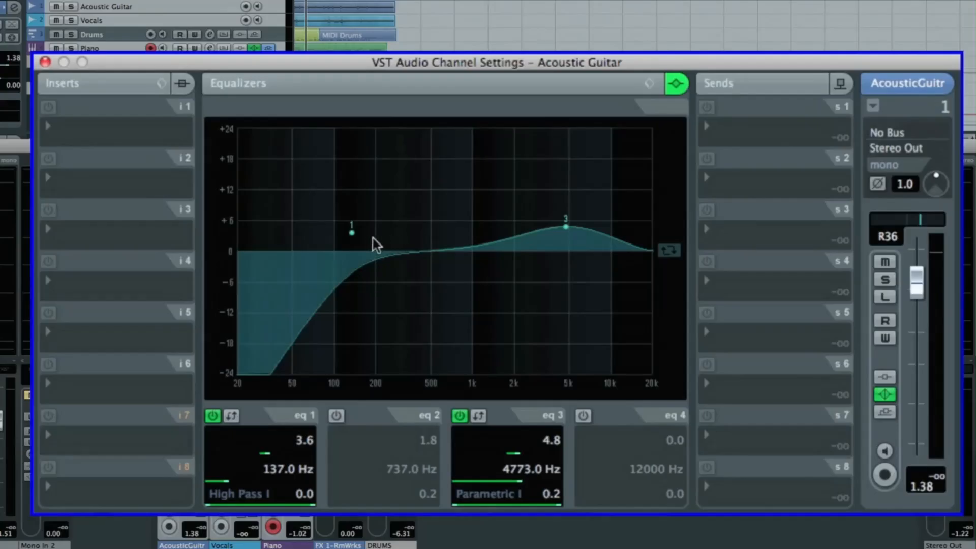
left_click_drag(354, 237, 307, 236)
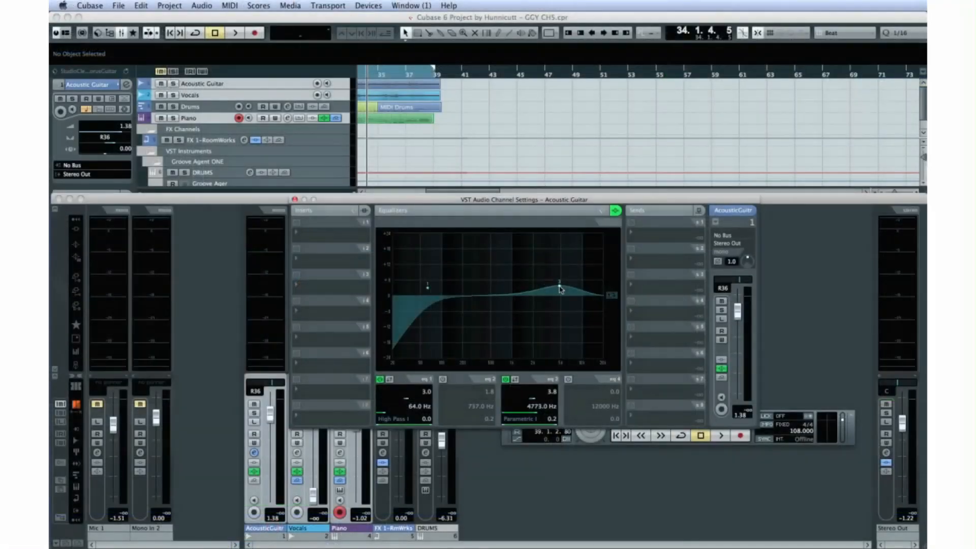
left_click_drag(561, 289, 567, 295)
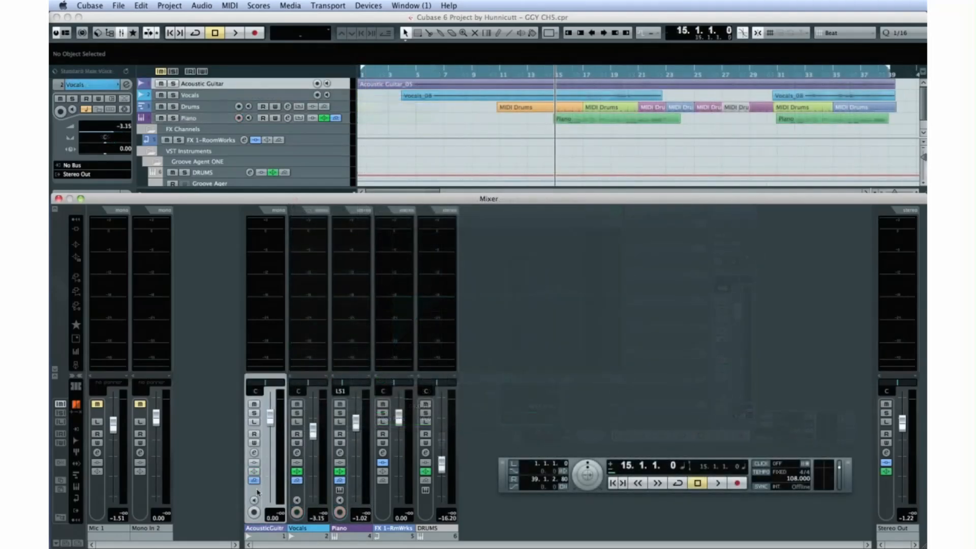
- Solo the Acoustic Guitar channel and play it on its own from bar 15, stopping in bar 18
left_click(258, 491)
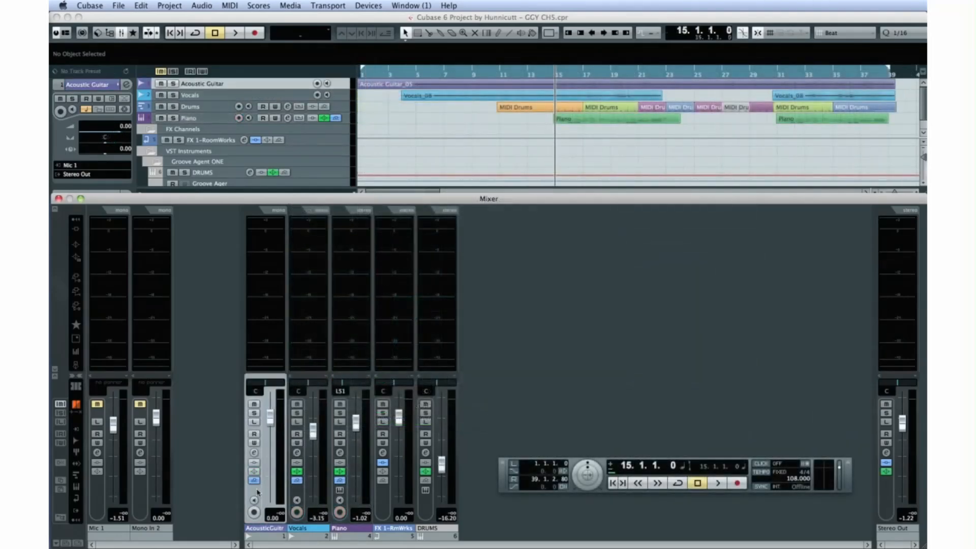
left_click(254, 413)
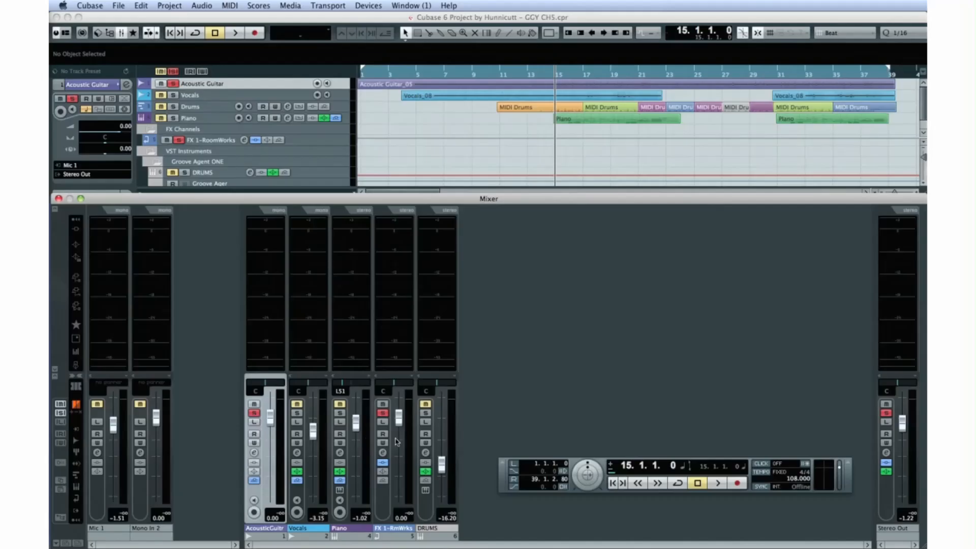
left_click(714, 483)
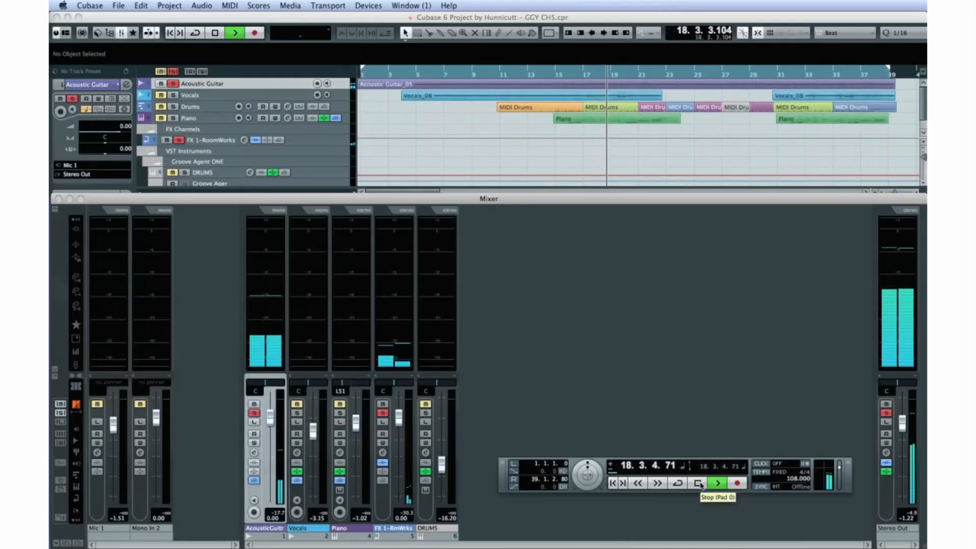
left_click(698, 483)
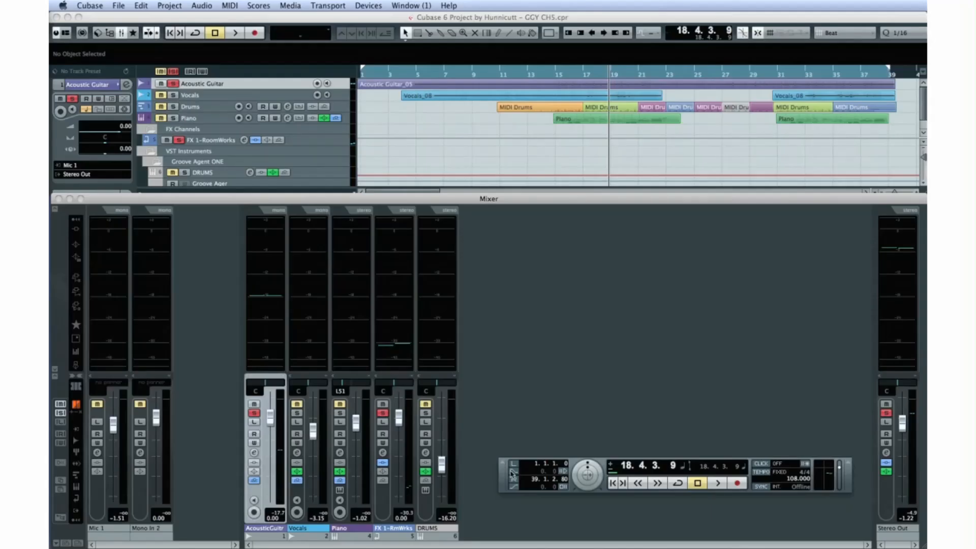
- Open the Acoustic Guitar channel settings and enable all four EQ bands
left_click(254, 454)
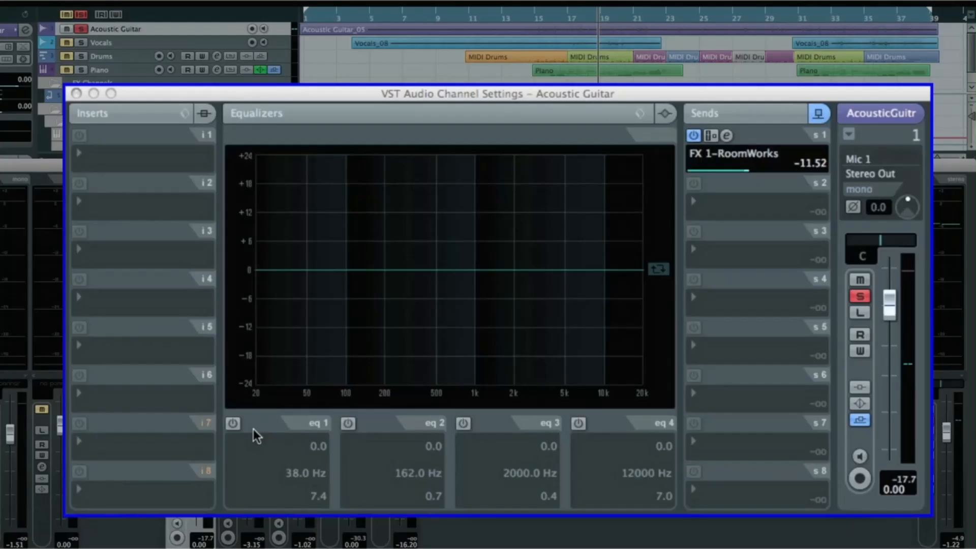
left_click(231, 423)
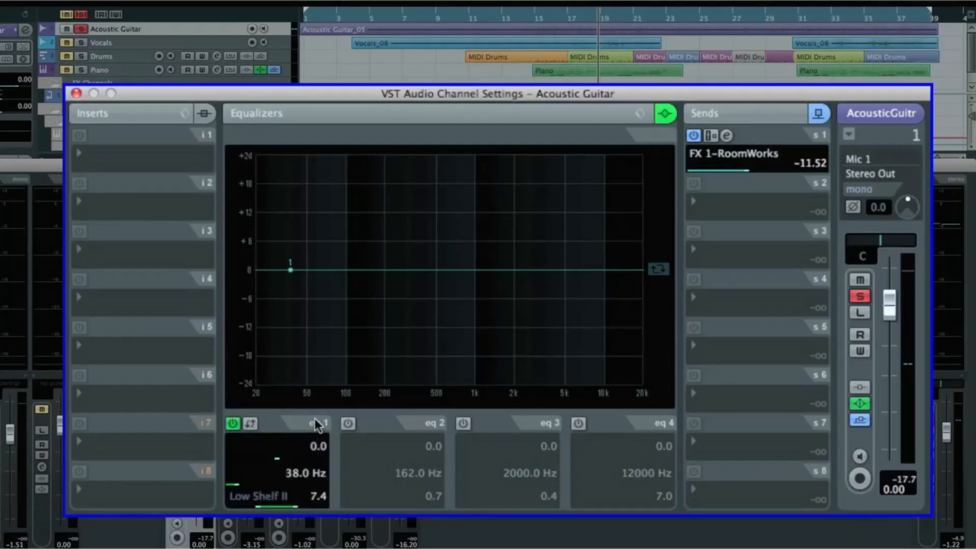
left_click(349, 423)
left_click(462, 423)
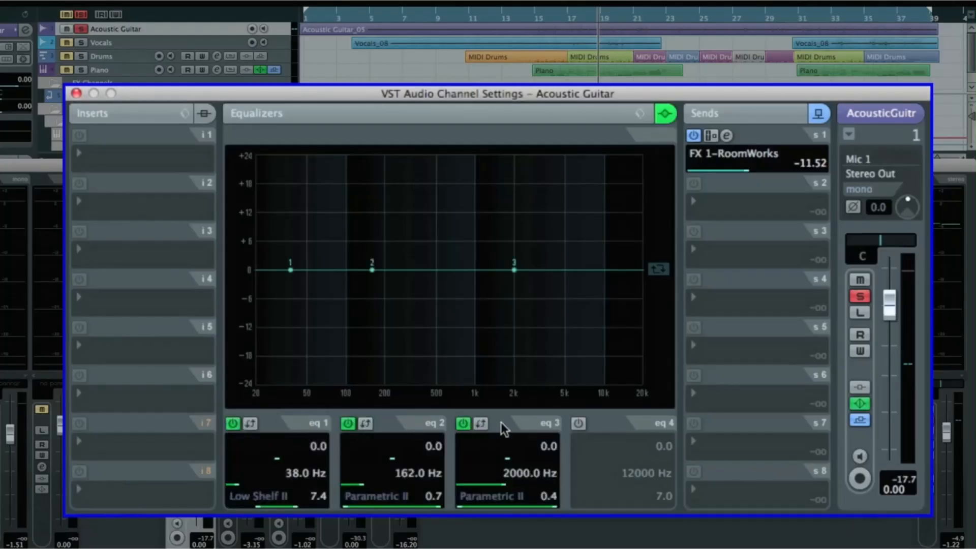
left_click(578, 423)
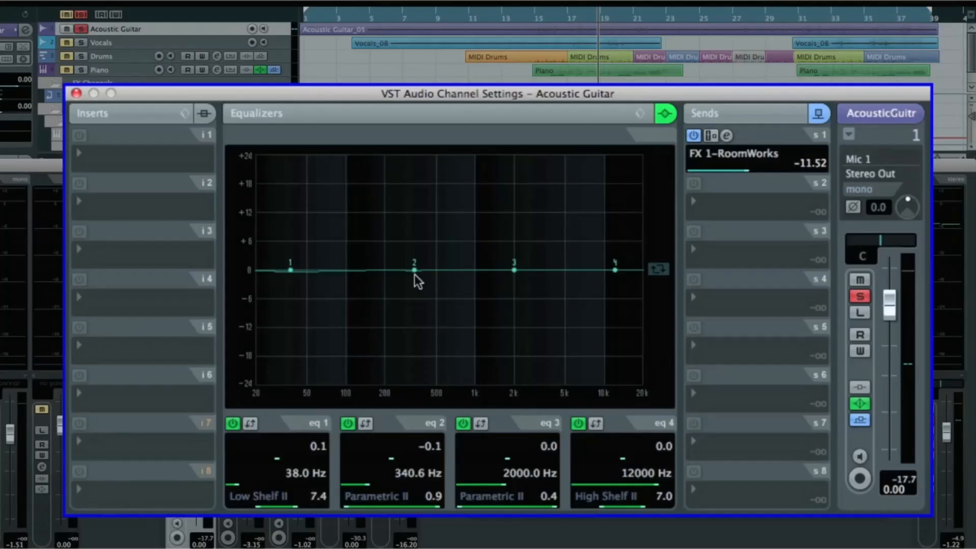
- Sweep a narrow 12.8 dB EQ 2 boost during playback, and settle on a -4.0 dB cut at 171.5 Hz with Q 0.6
left_click_drag(414, 271, 373, 270)
left_click_drag(373, 270, 374, 270)
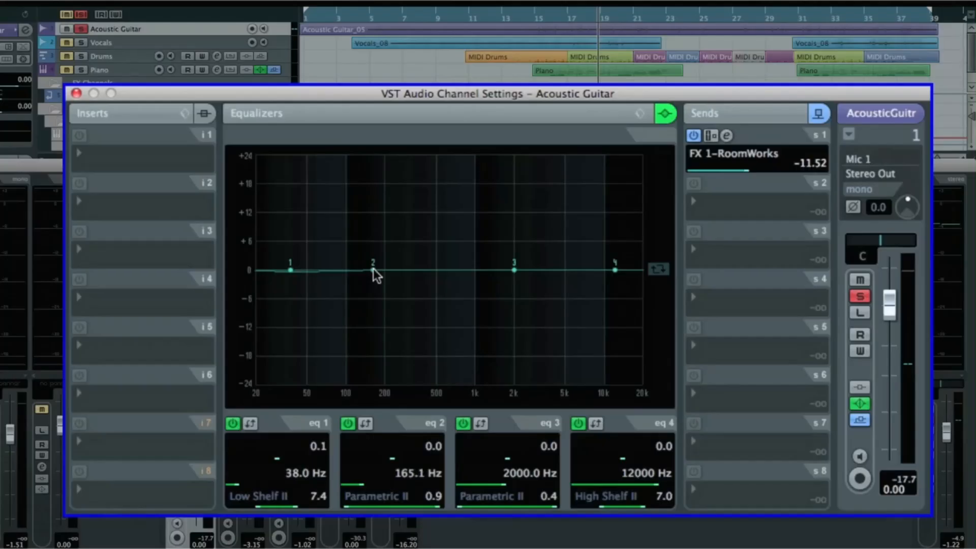
scroll(373, 268, "up", 6)
scroll(373, 268, "up", 10)
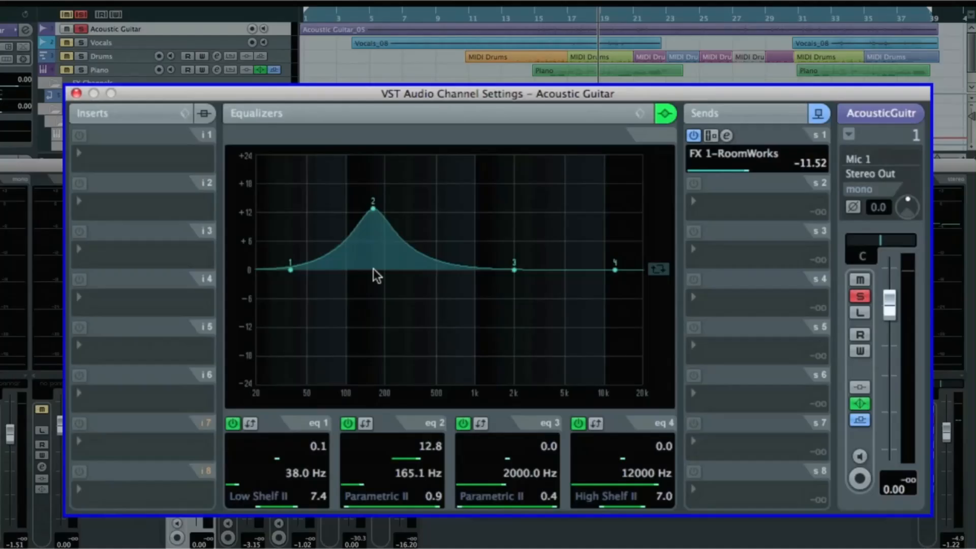
scroll(372, 268, "up", 5)
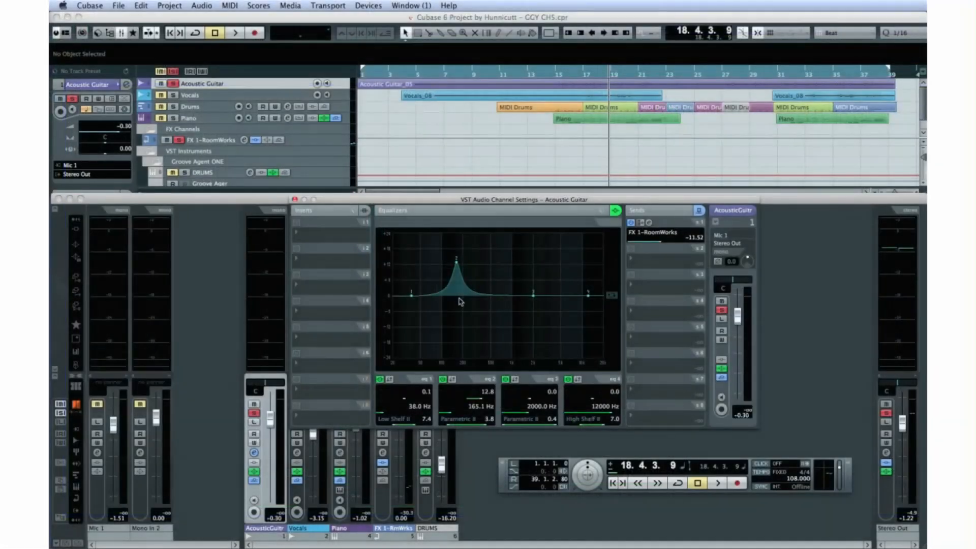
left_click(714, 485)
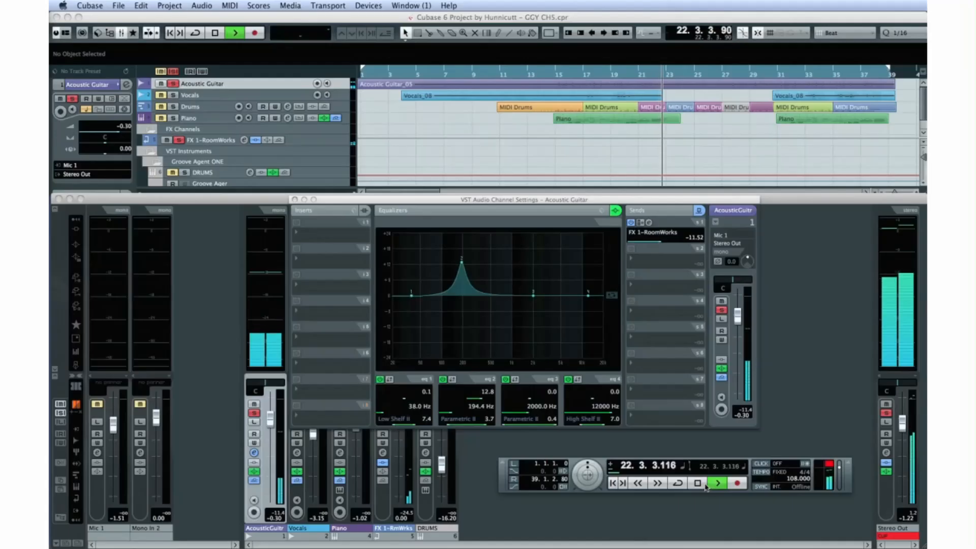
left_click(703, 484)
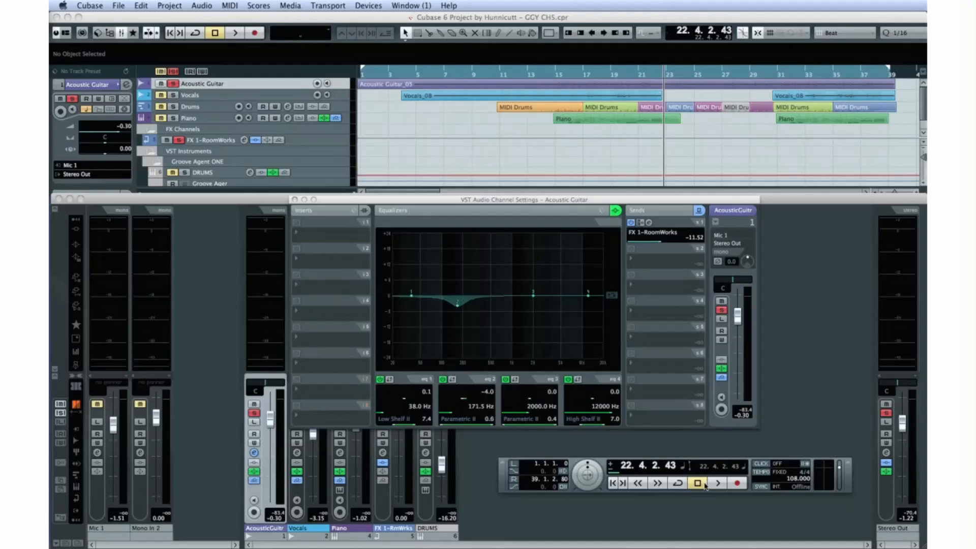
- Resume playback and unsolo the Acoustic Guitar to hear its EQ cut within the full mix, and stop the song
key("space")
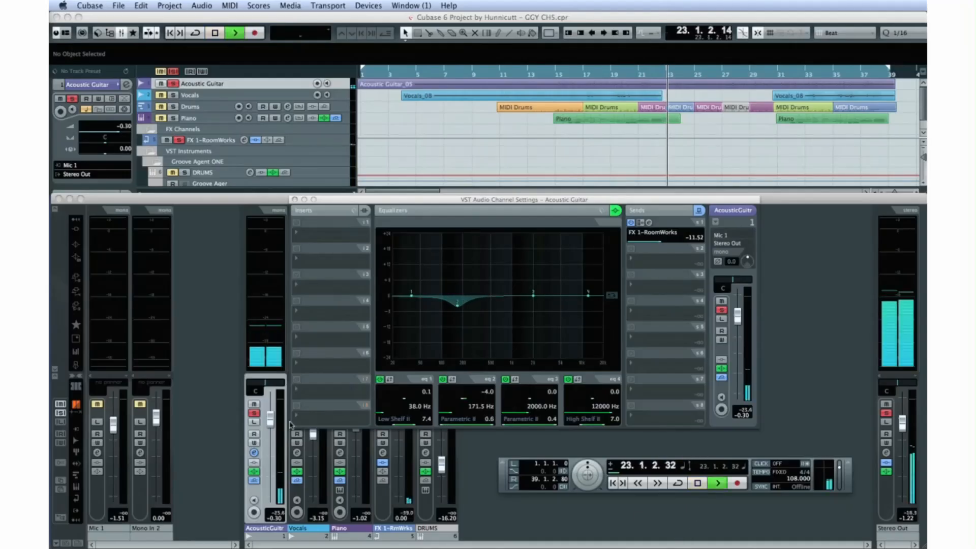
left_click(254, 412)
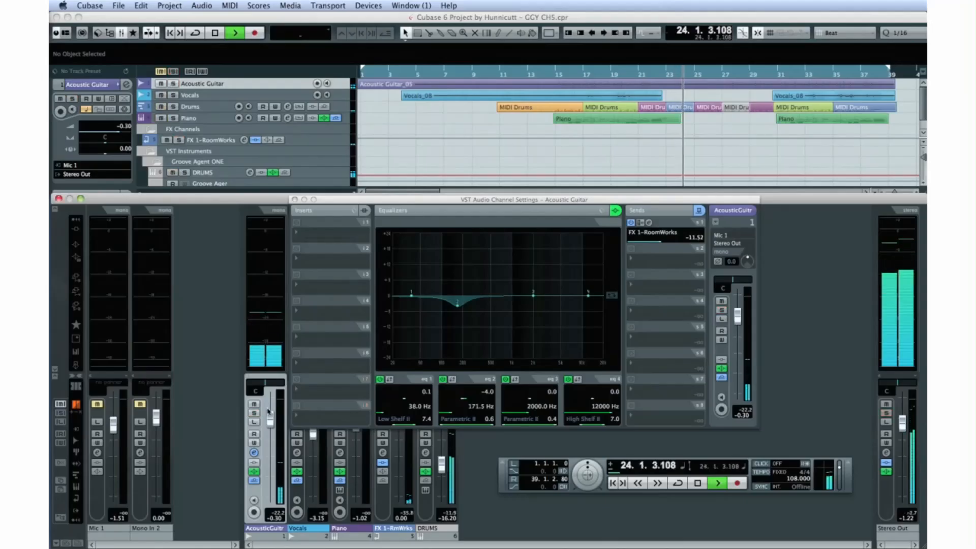
left_click(697, 483)
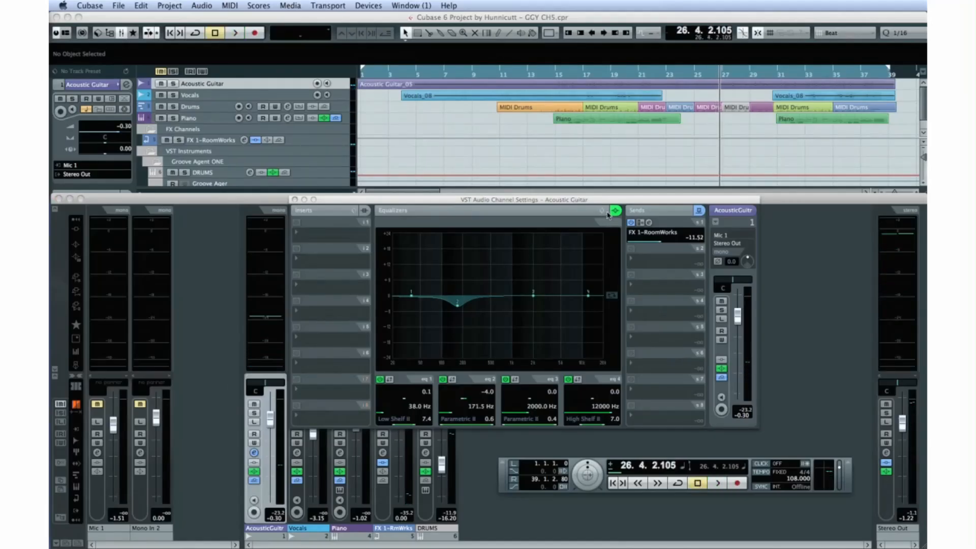
- Play from bar 15 and toggle the Acoustic Guitar's EQ bypass repeatedly to compare the sound with and without EQ
left_click(553, 73)
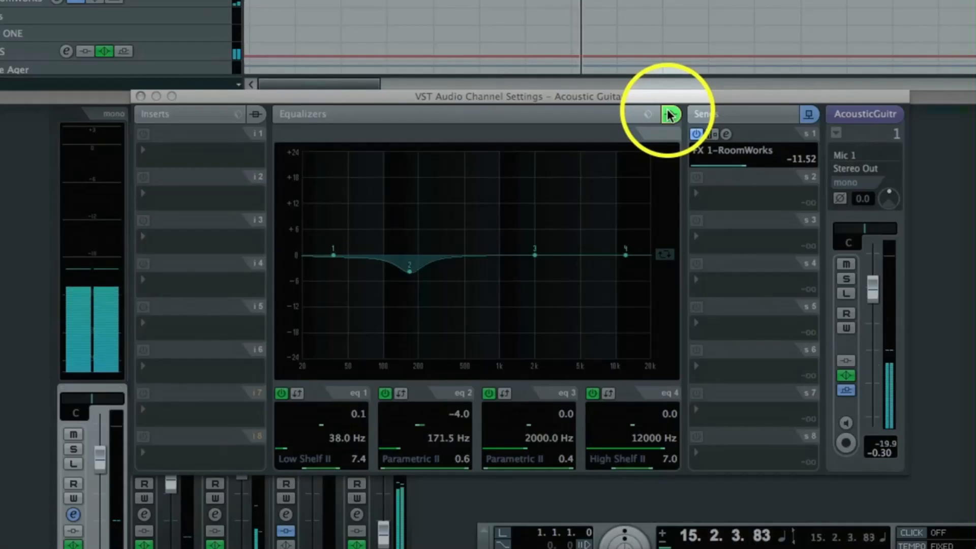
left_click(670, 115)
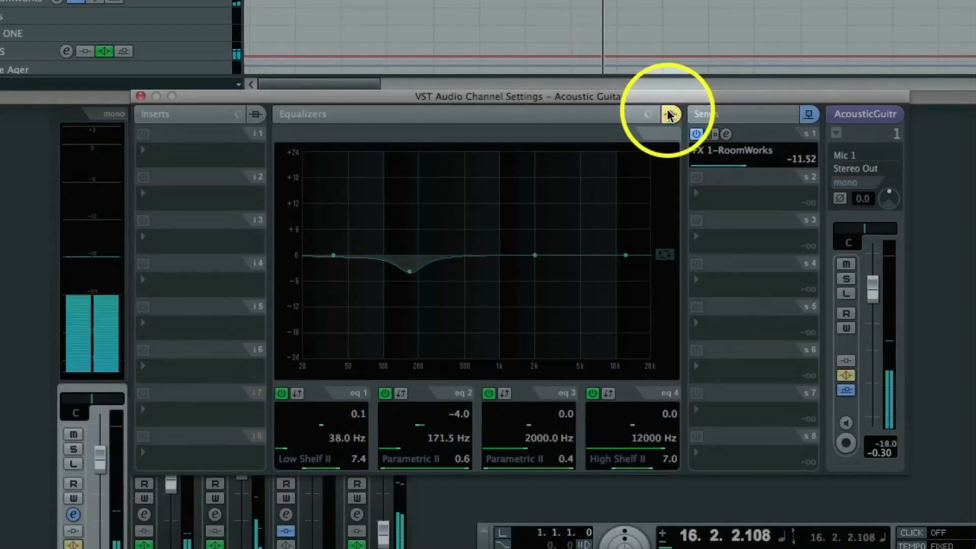
left_click(670, 115)
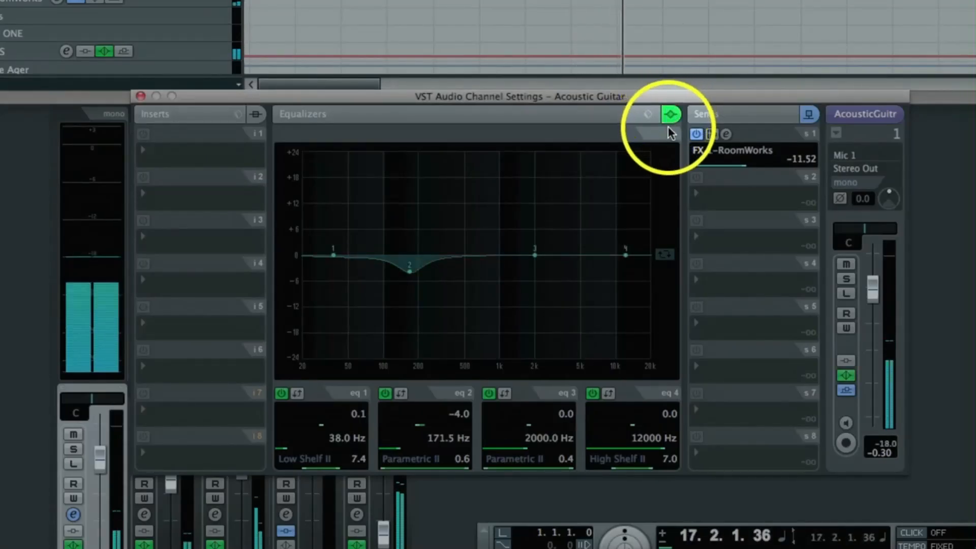
left_click(670, 115)
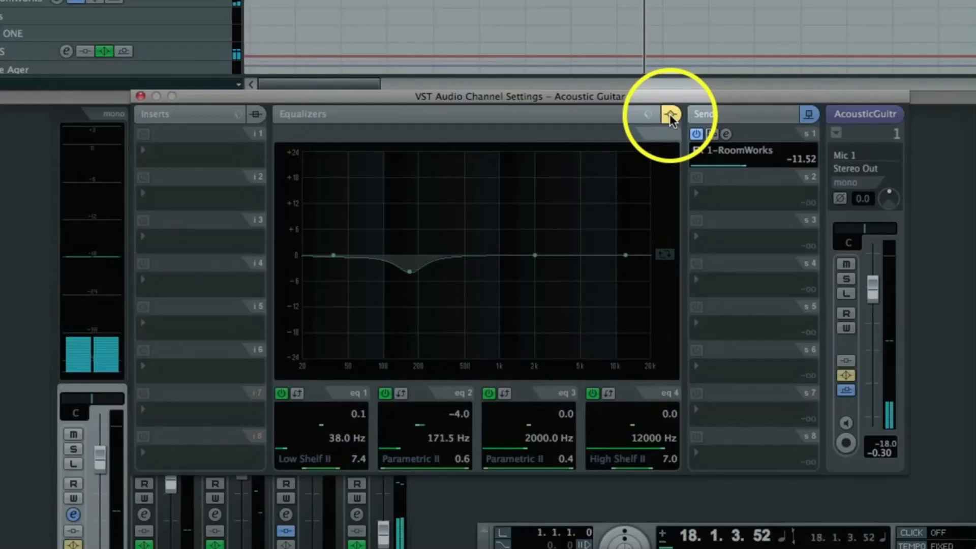
left_click(670, 115)
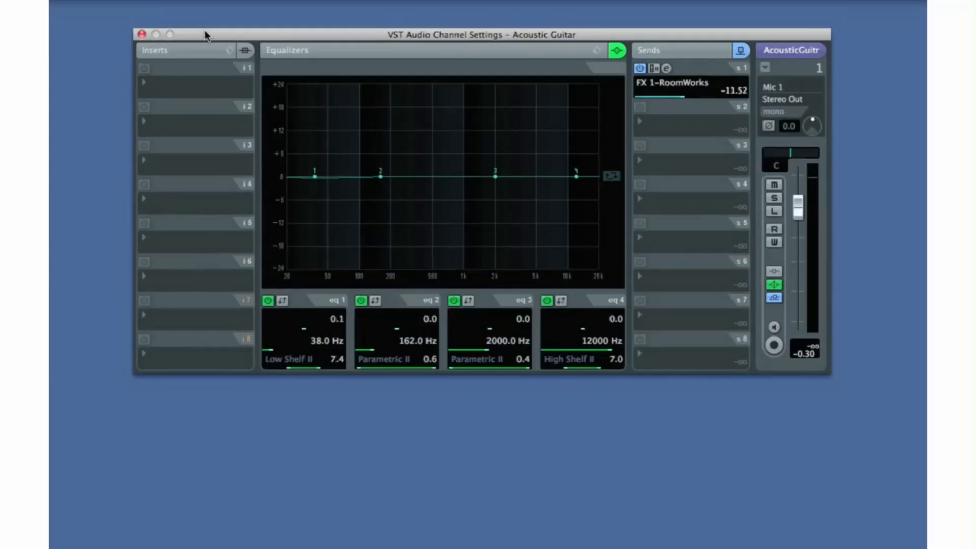
left_click(154, 88)
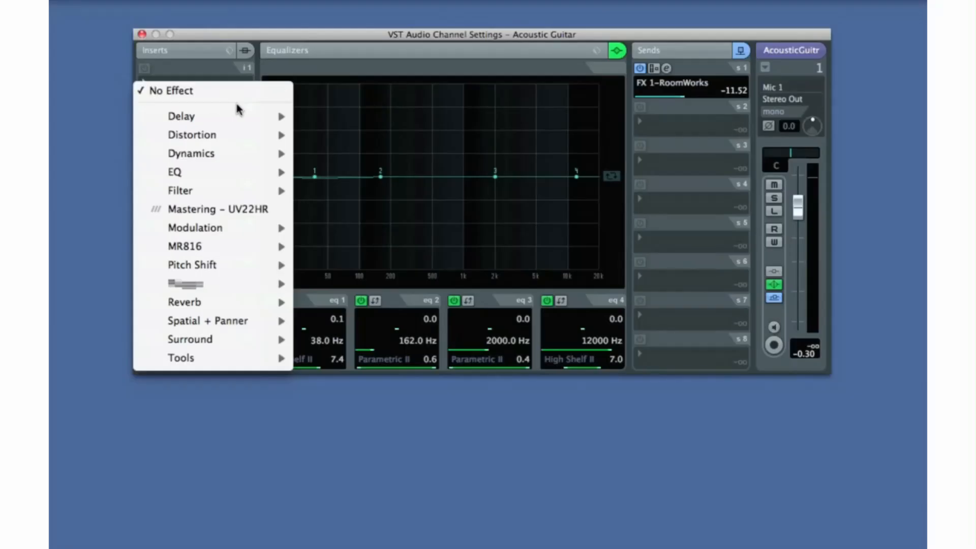
mouse_move(238, 119)
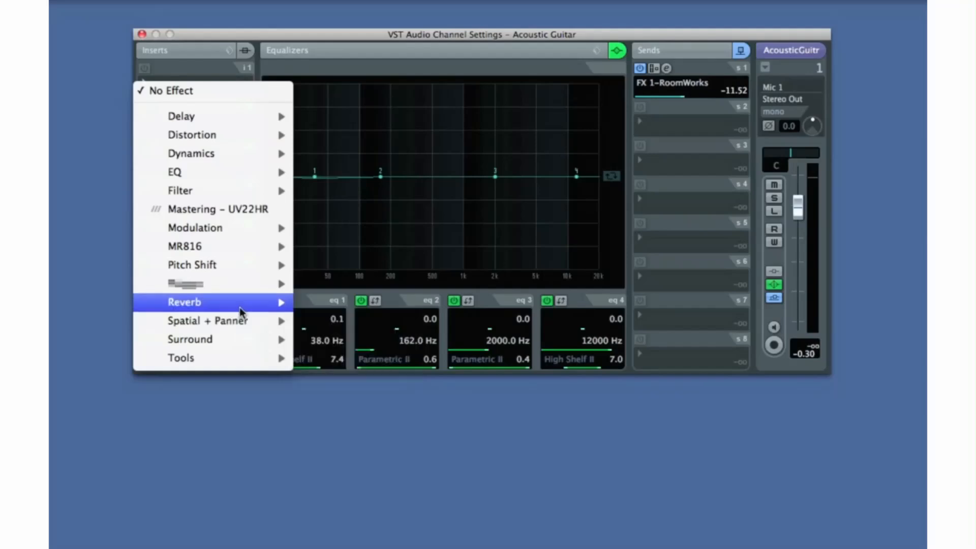
mouse_move(239, 307)
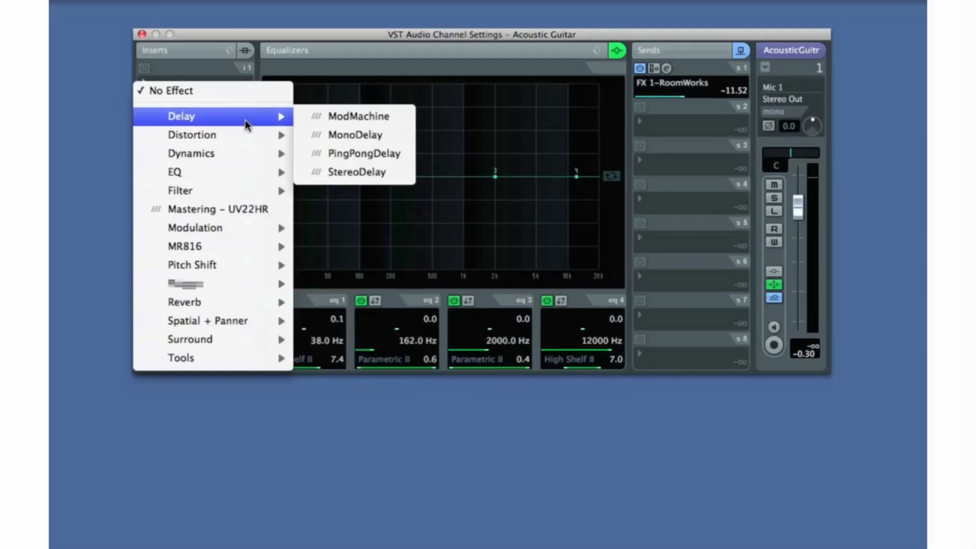
mouse_move(245, 153)
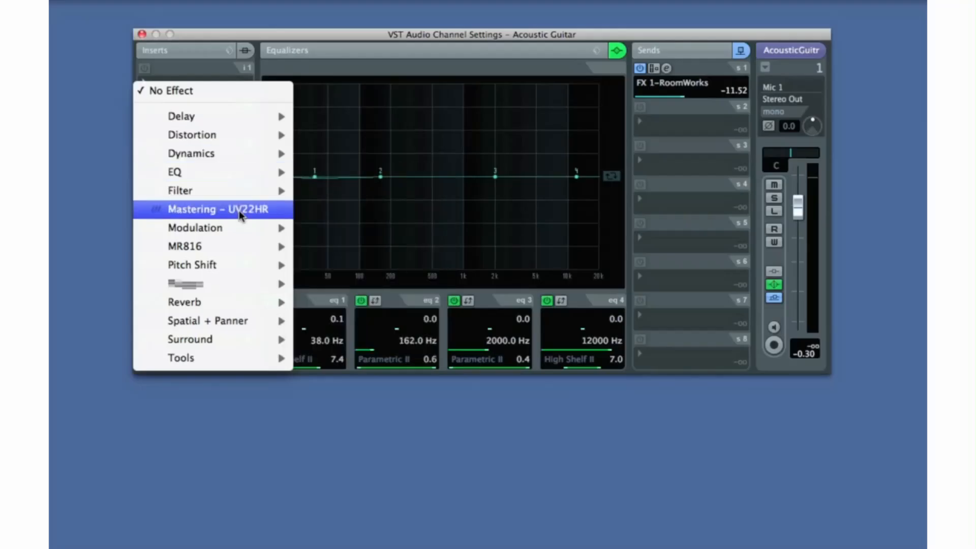
mouse_move(240, 224)
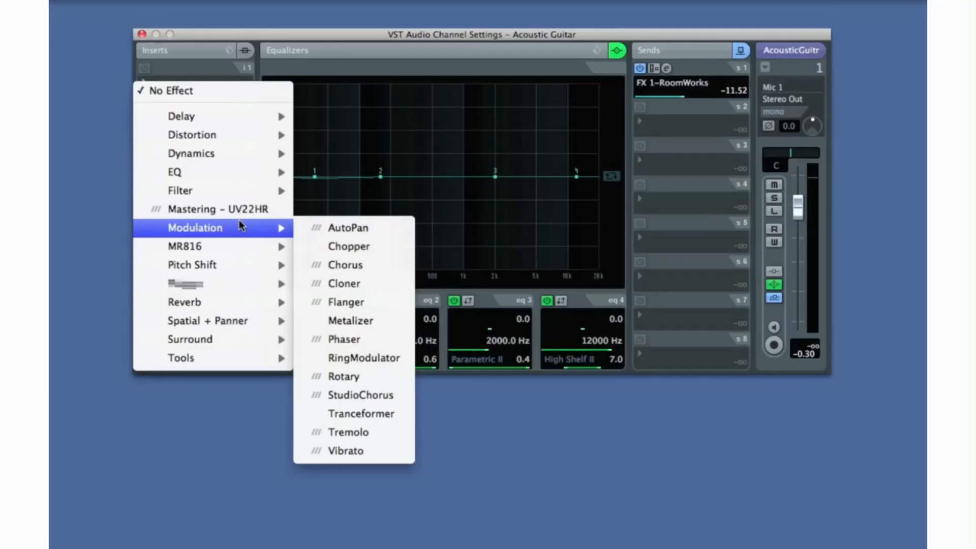
left_click(316, 92)
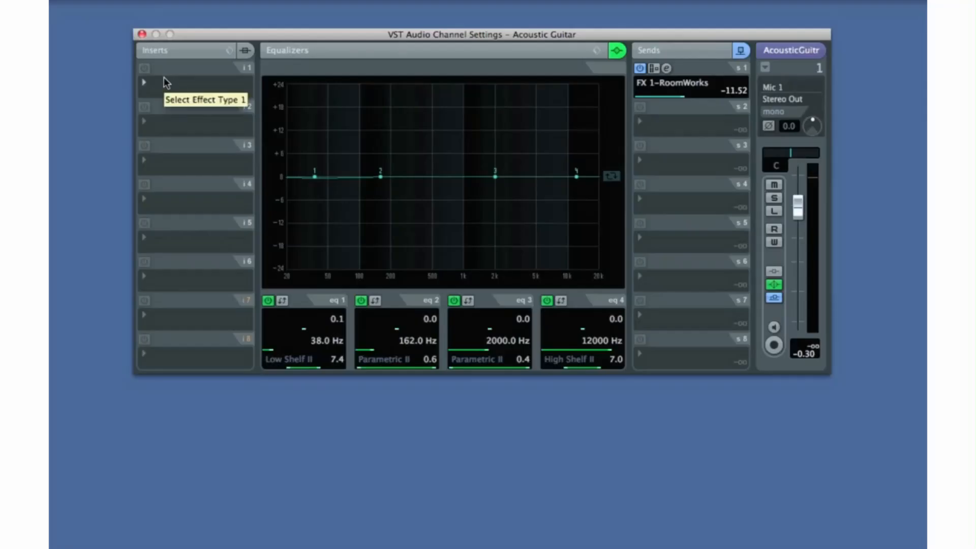
- Set the Acoustic Guitar's FX 1-RoomWorks send level to -16.23
left_click(659, 91)
left_click(660, 147)
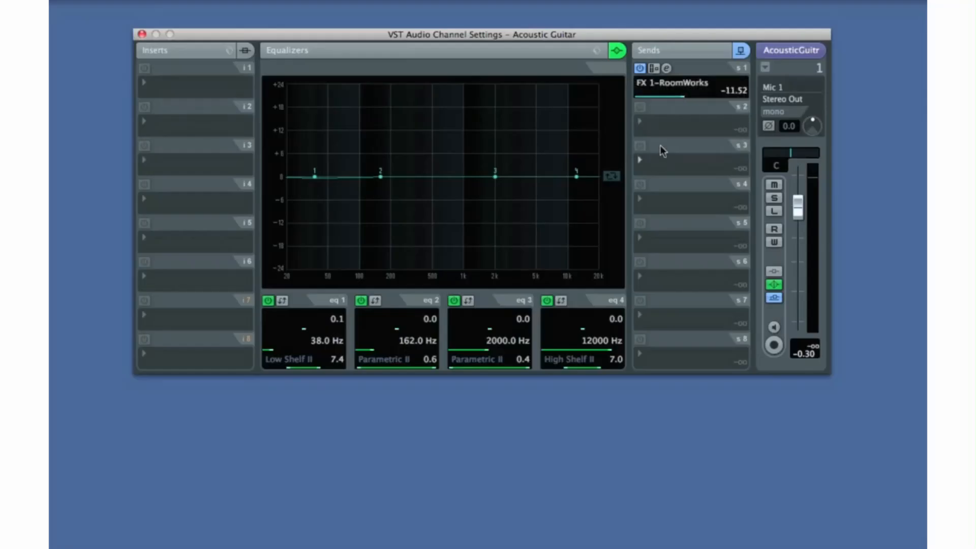
mouse_move(682, 96)
left_mouse_down()
mouse_move(657, 95)
mouse_move(715, 95)
mouse_move(672, 100)
left_mouse_up()
- Load a Compressor in the Acoustic Guitar's first insert slot, apply its Funky Drums preset and close the plug-in window
left_click(173, 85)
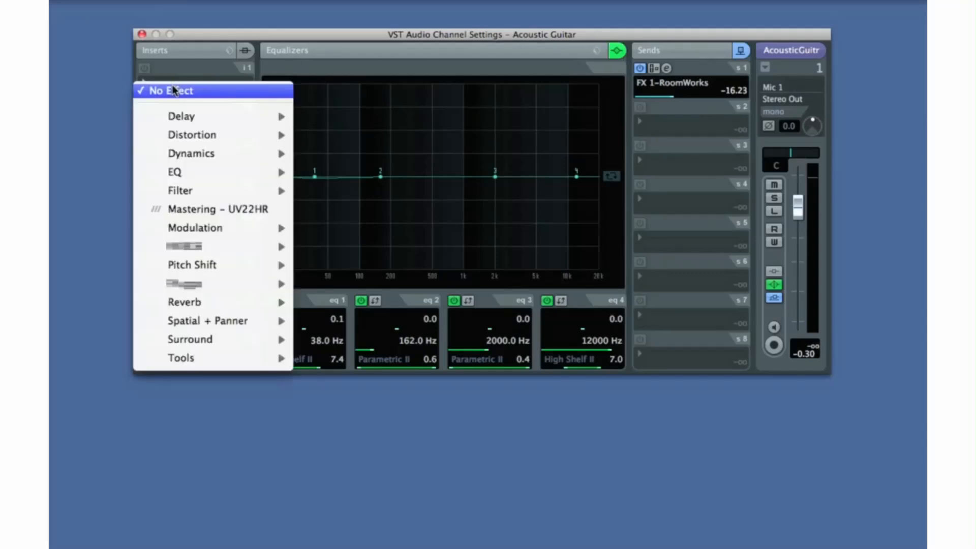
mouse_move(176, 152)
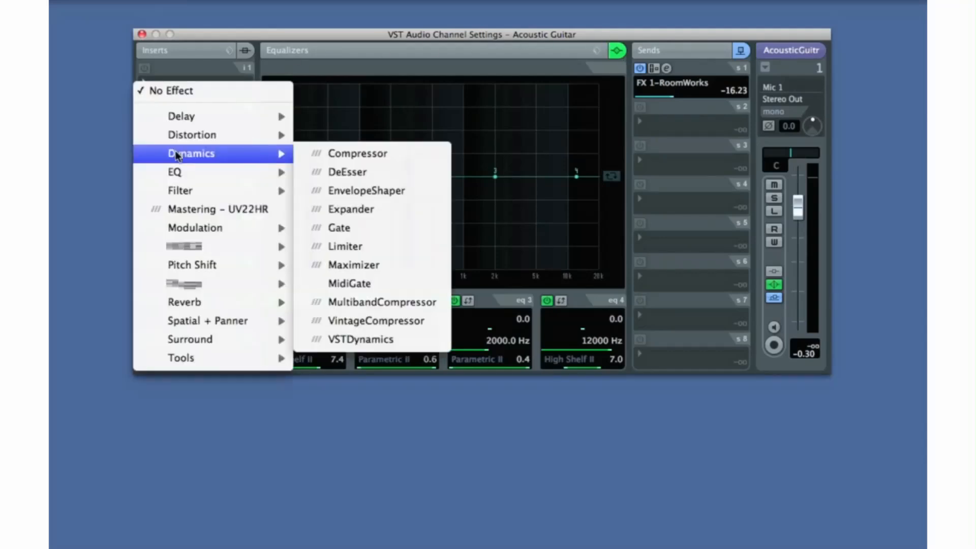
left_click(326, 152)
left_click_drag(363, 500, 317, 419)
left_click(300, 442)
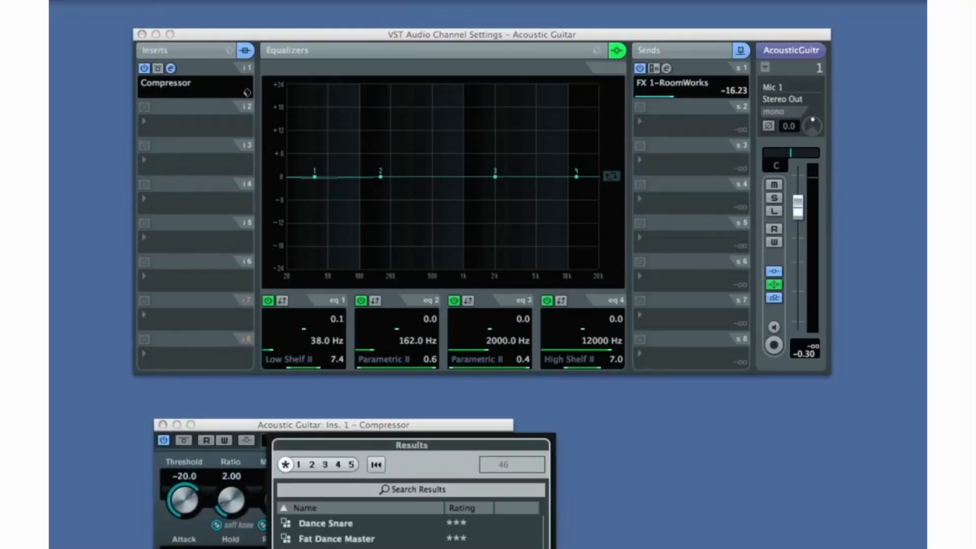
double_click(323, 548)
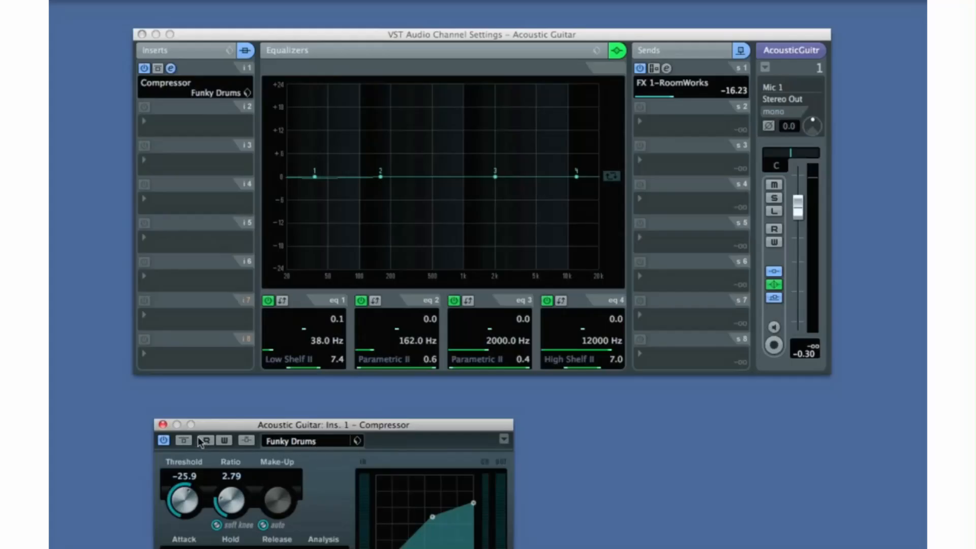
left_click(162, 424)
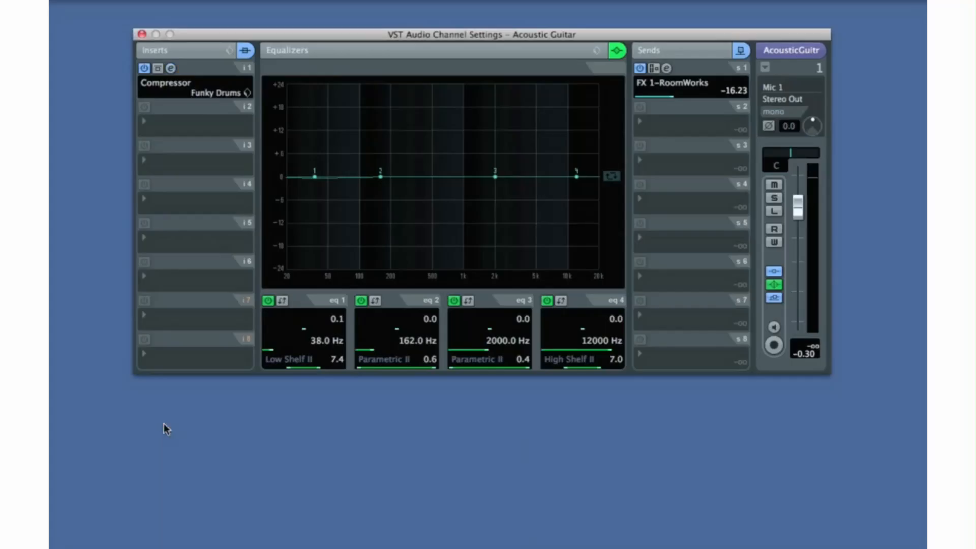
- Fine-tune the amount of Acoustic Guitar signal sent to the FX 1-RoomWorks reverb
left_click(662, 91)
left_click(667, 113)
mouse_move(672, 95)
left_mouse_down()
mouse_move(651, 96)
mouse_move(675, 95)
left_mouse_up()
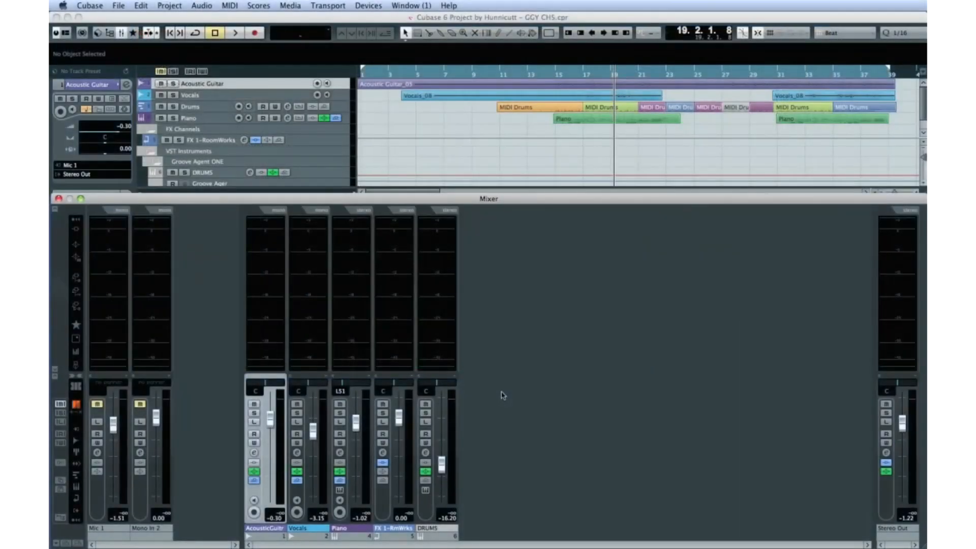
- Load a Compressor in the DRUMS channel's first insert slot, apply its Dance Snare preset and close the plug-in window
left_click(438, 529)
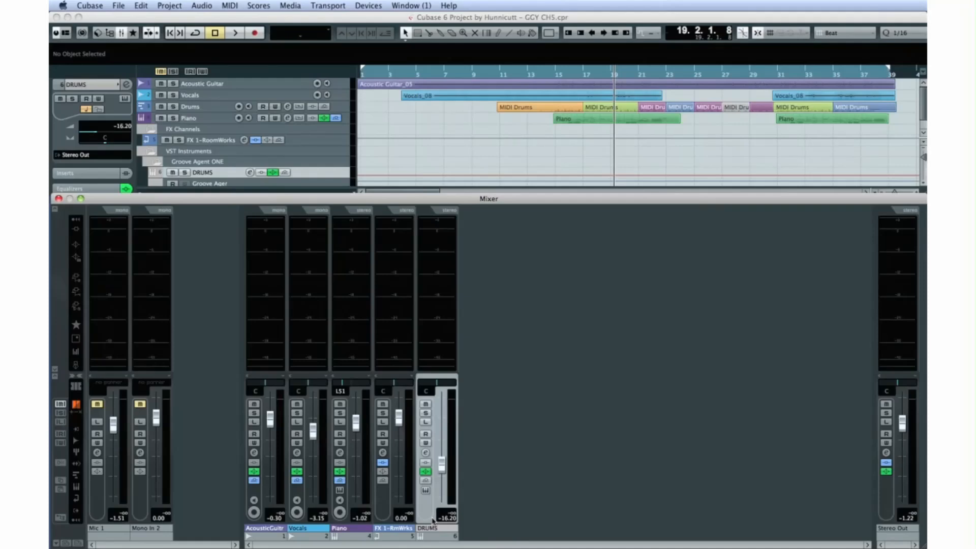
left_click(425, 453)
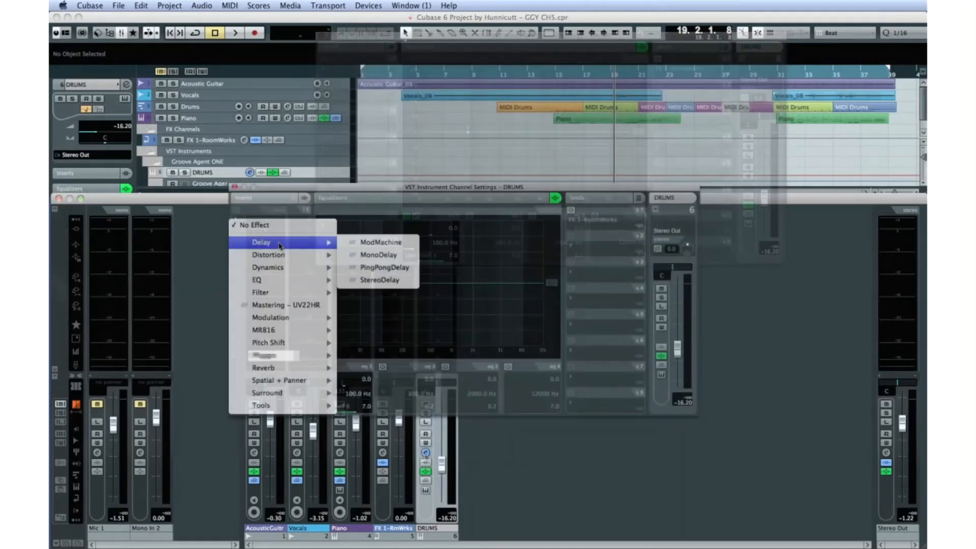
mouse_move(290, 267)
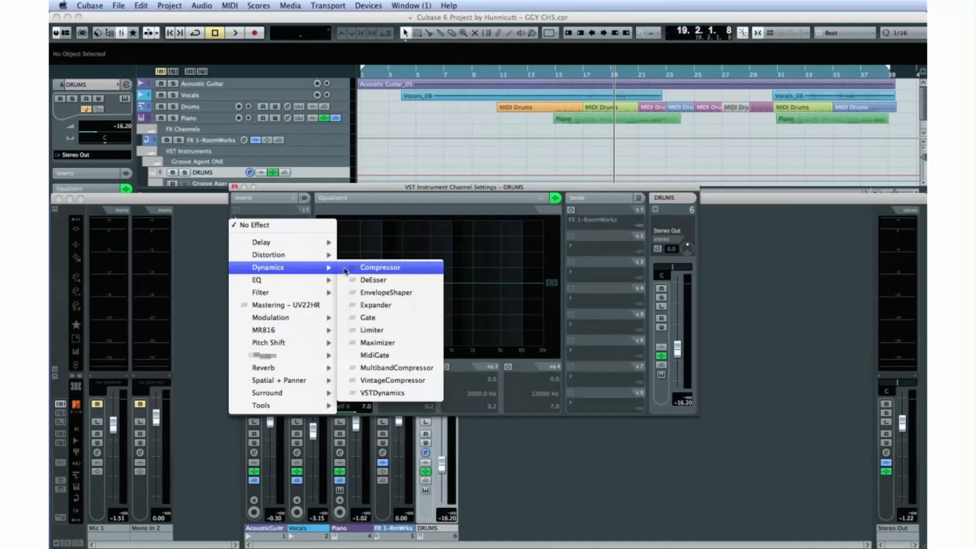
left_click(390, 268)
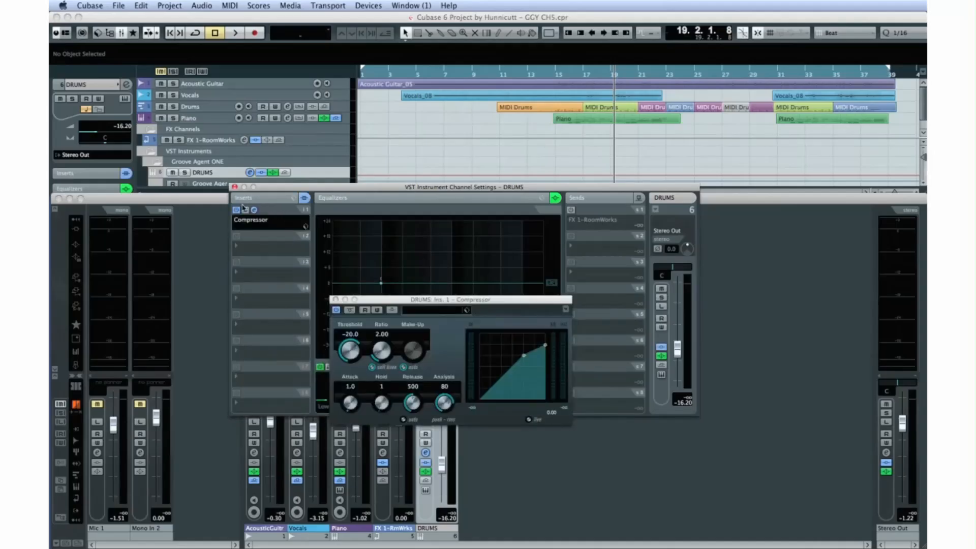
left_click(431, 313)
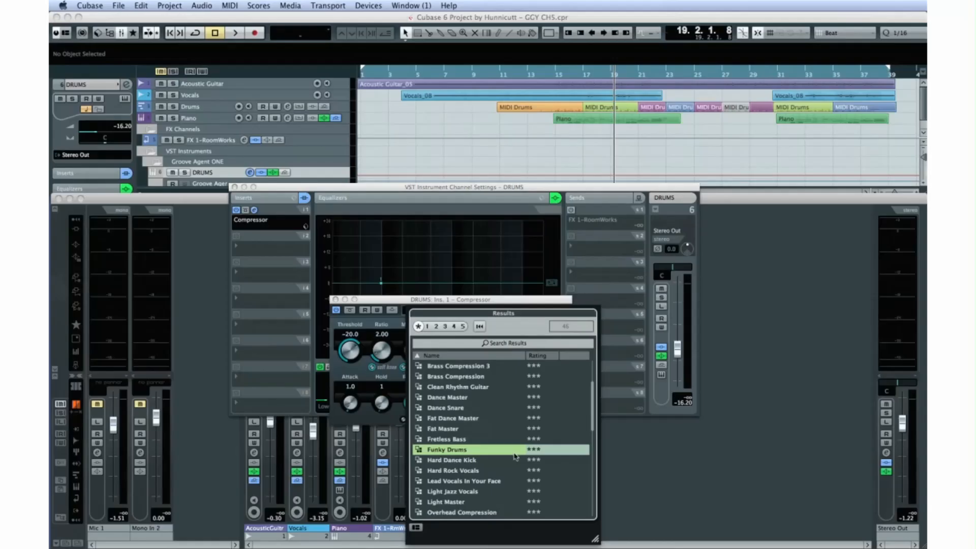
left_click(460, 408)
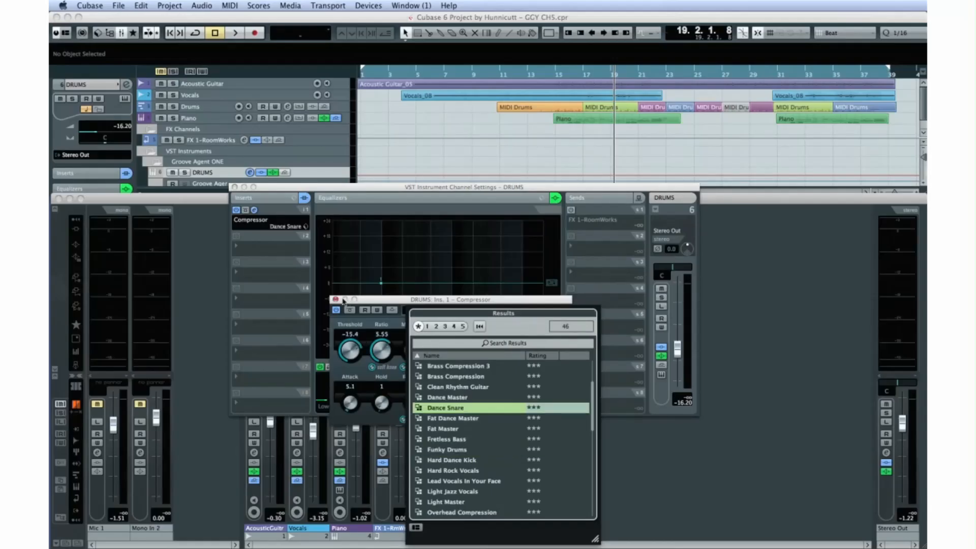
left_click(337, 299)
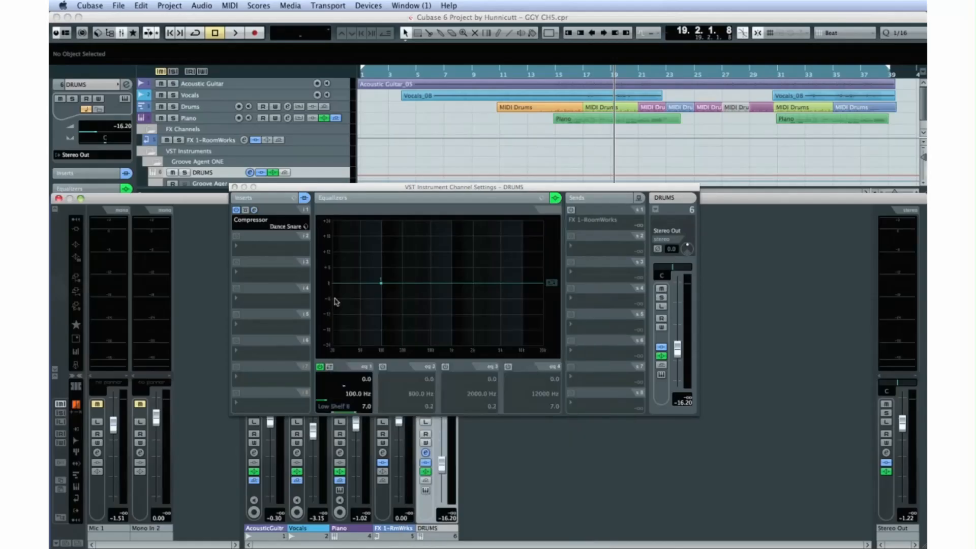
- Activate the DRUMS channel's FX 1-RoomWorks send at a level of -10.11 and close the channel settings
left_click(568, 216)
left_click(571, 229)
left_click_drag(571, 231, 603, 231)
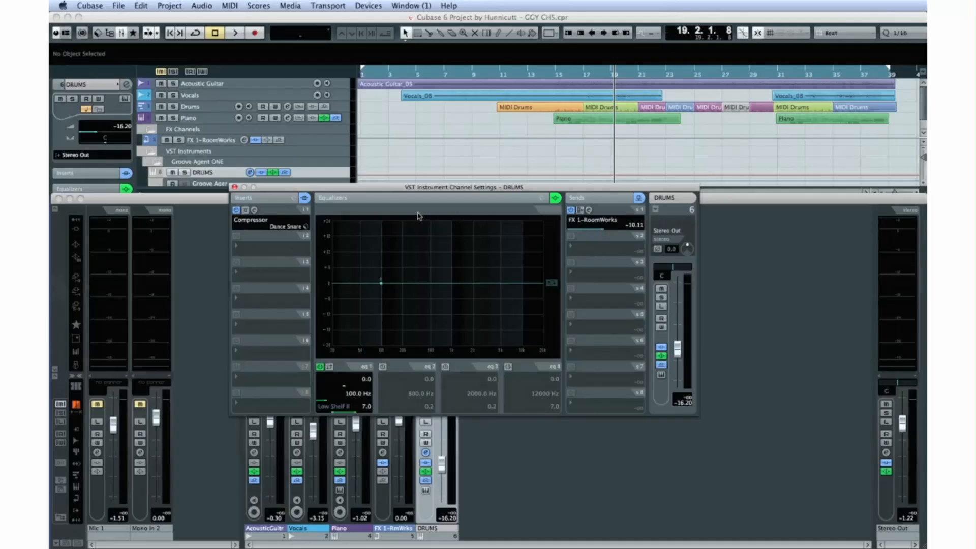
left_click(234, 187)
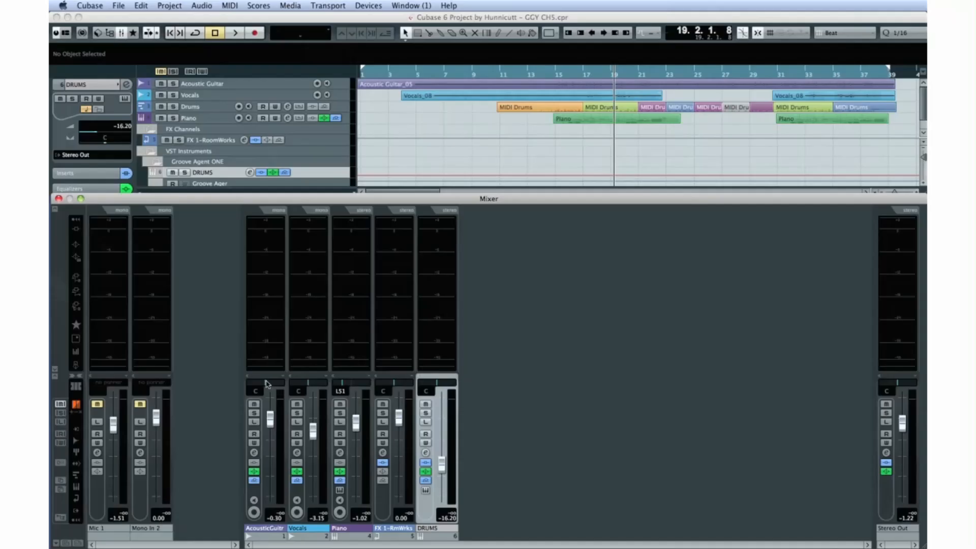
- Start an audio mixdown export of the Stereo Out channel and name the file Mix one
left_click(124, 5)
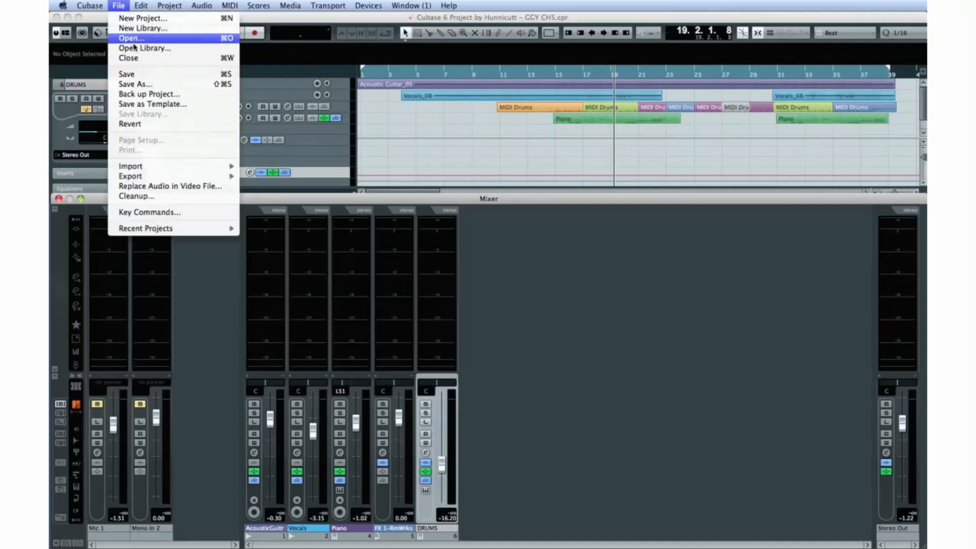
mouse_move(158, 178)
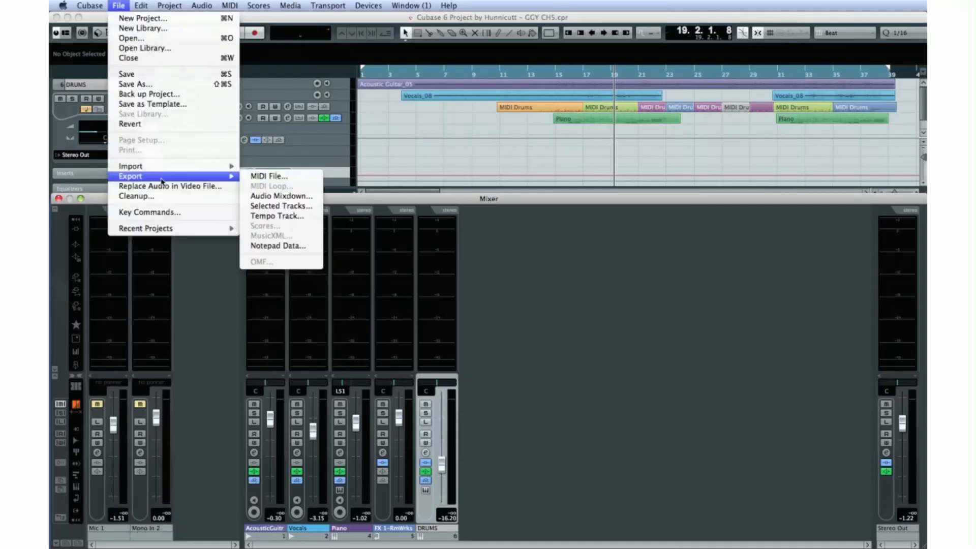
left_click(264, 198)
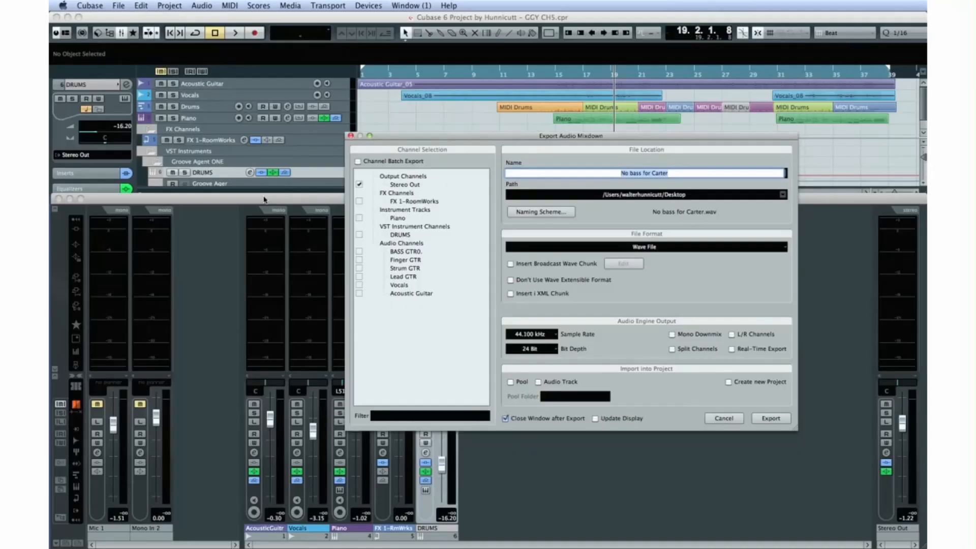
key("BackSpace")
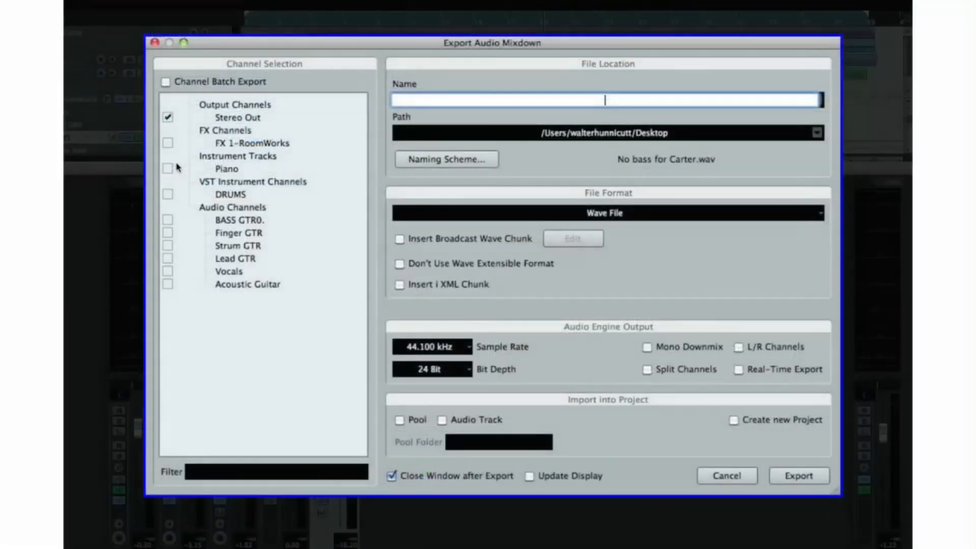
type("Mix one")
- Set the mixdown's file format to MPEG 1 Layer 3 File
left_click(819, 213)
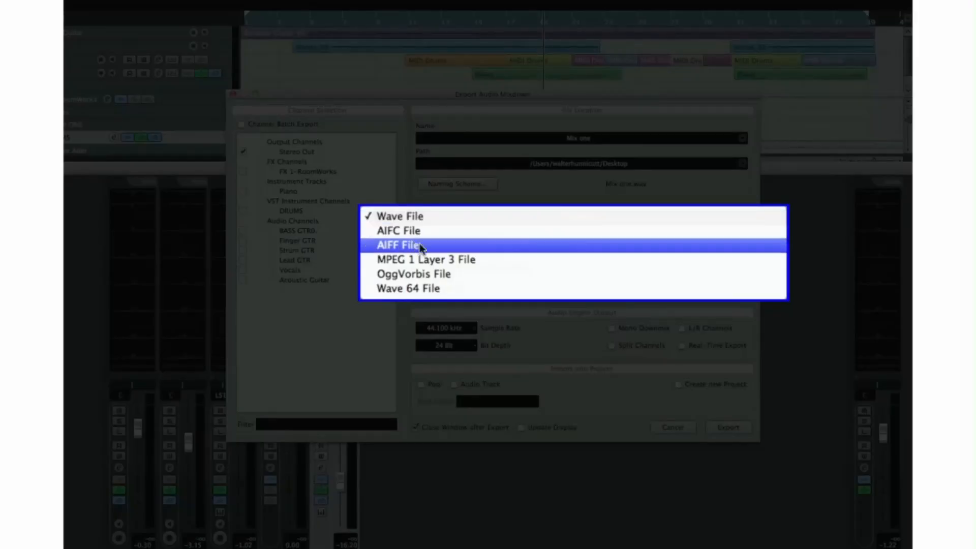
left_click(509, 260)
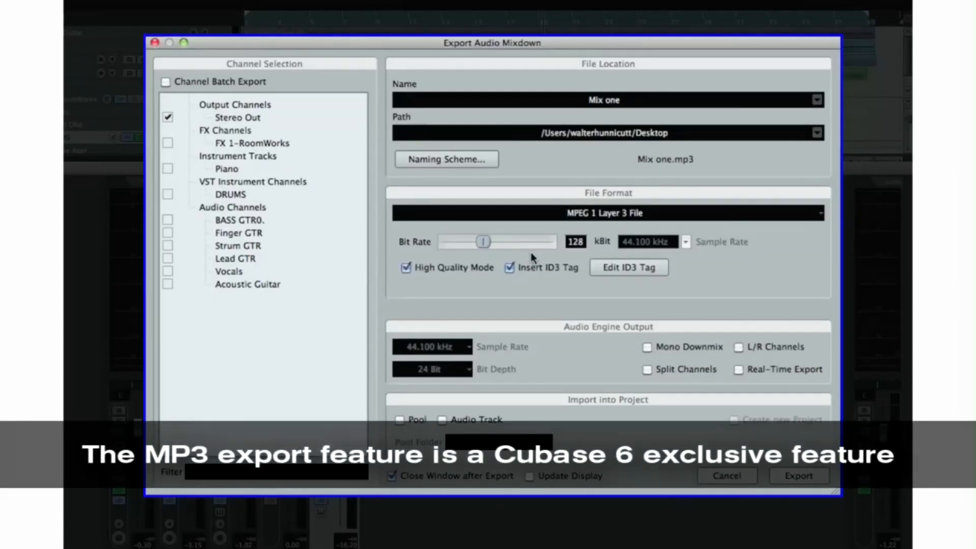
left_click(630, 268)
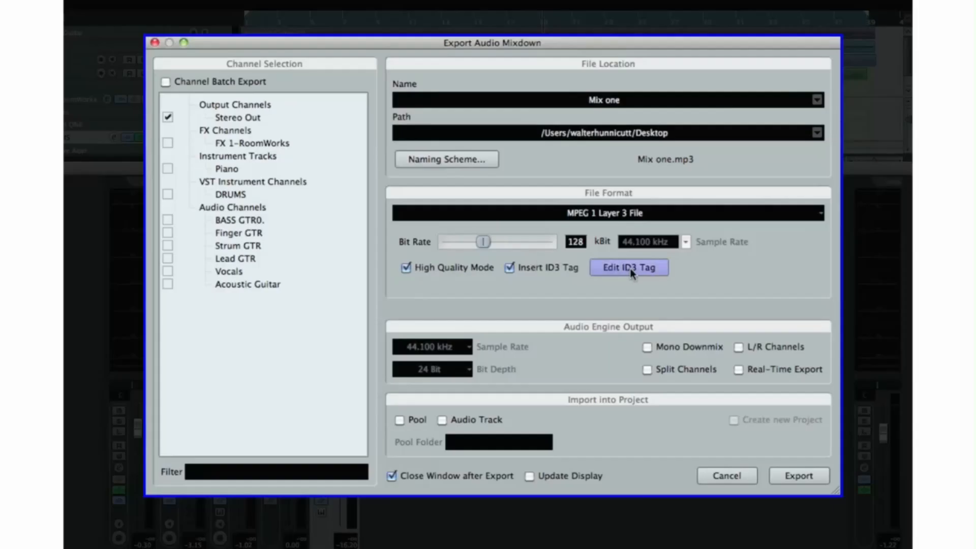
left_click(823, 215)
left_click(748, 227)
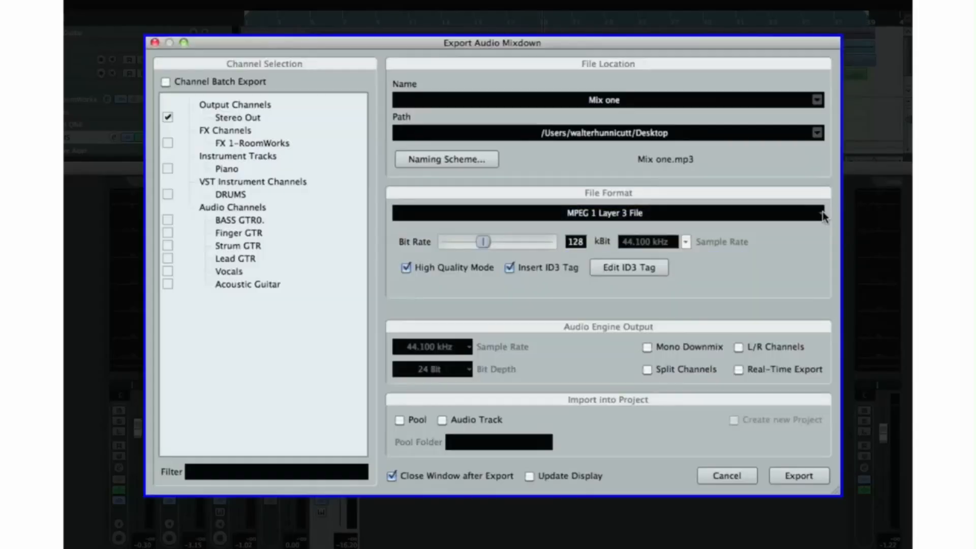
- Set the title in the mixdown's ID3 tag to Gonna Get you and accept the tag
left_click(626, 269)
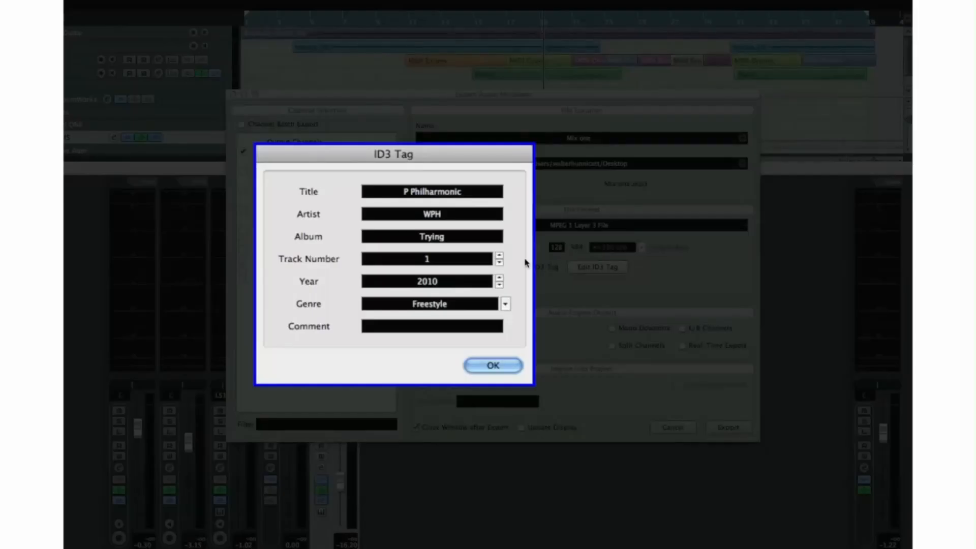
left_click(430, 195)
type("Gonna Get you")
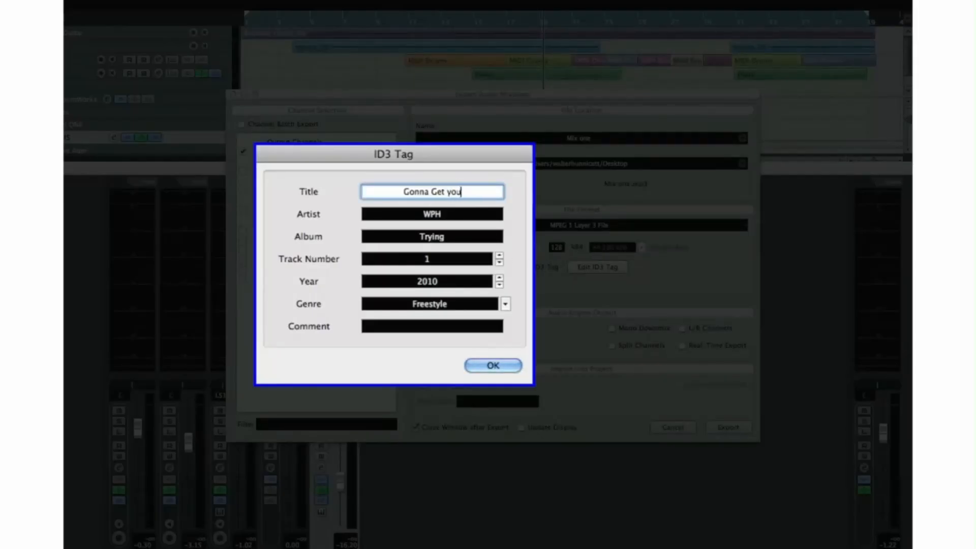
left_click(494, 367)
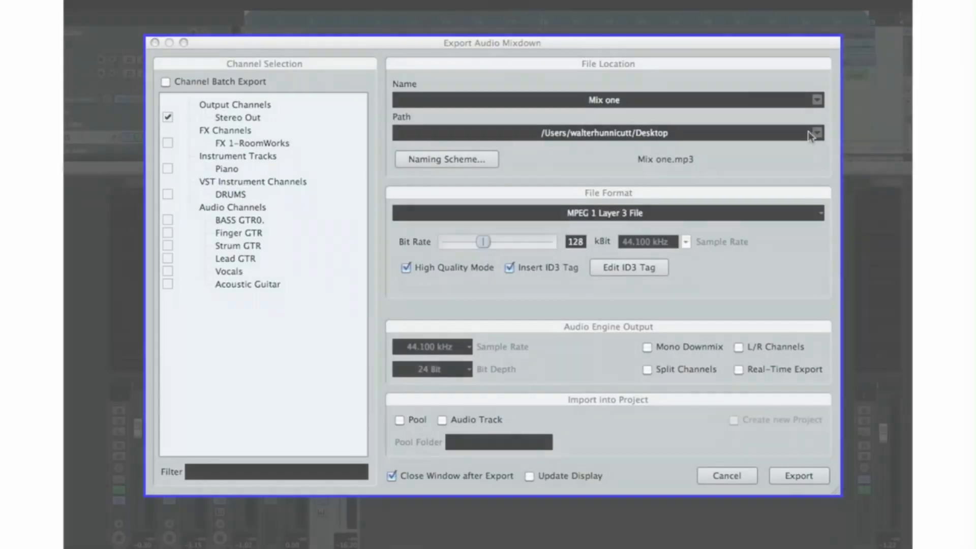
- Open the destination path choices for the mixdown export
left_click(817, 133)
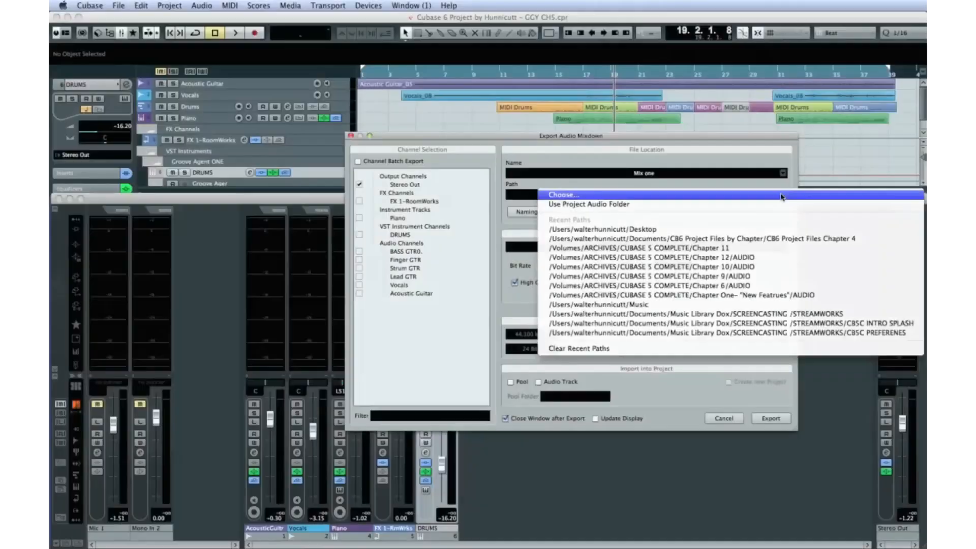
- Set the save location of the Mix one mixdown to the Desktop and export it as an MP3 file
left_click(782, 196)
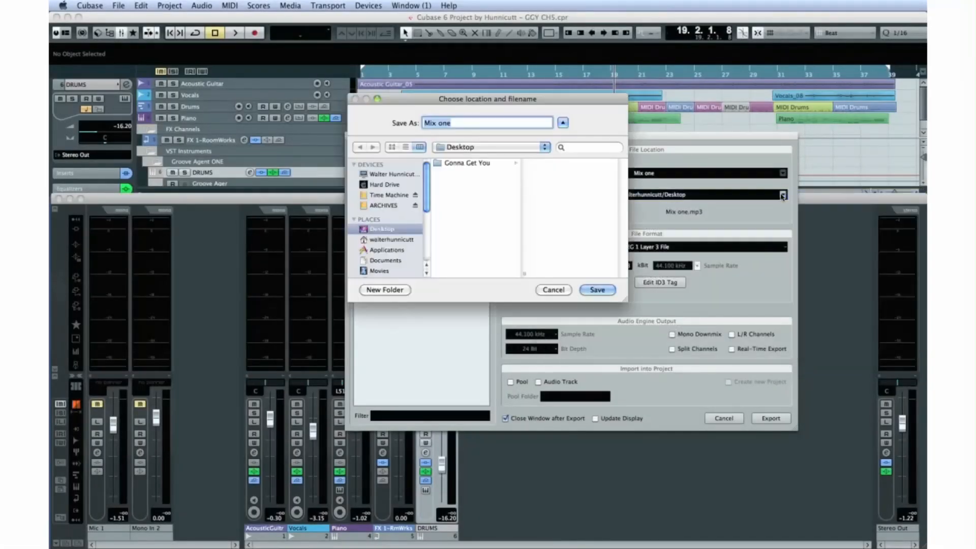
left_click(597, 289)
left_click(538, 381)
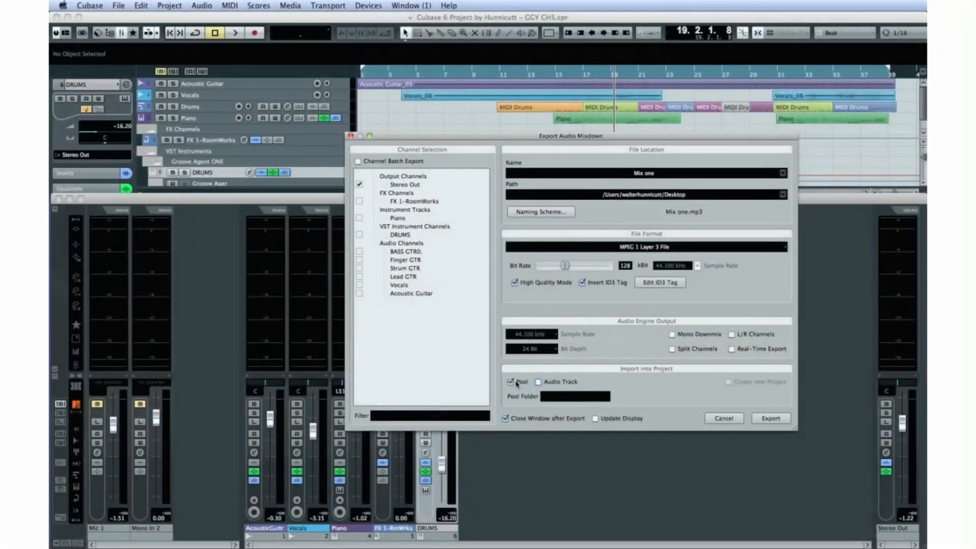
left_click(511, 382)
left_click(761, 418)
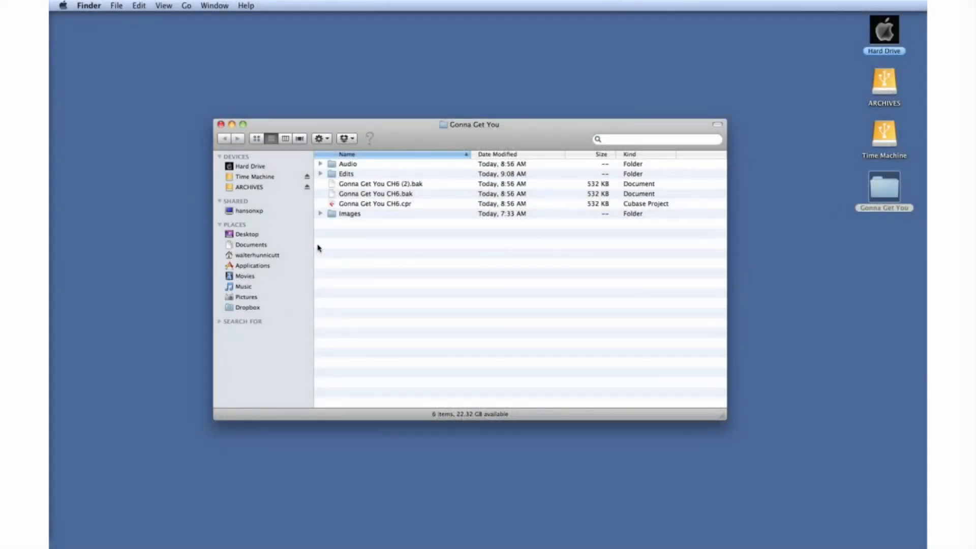
- Inspect the contents of the Audio and Images subfolders in the Gonna Get You project folder
left_click(320, 164)
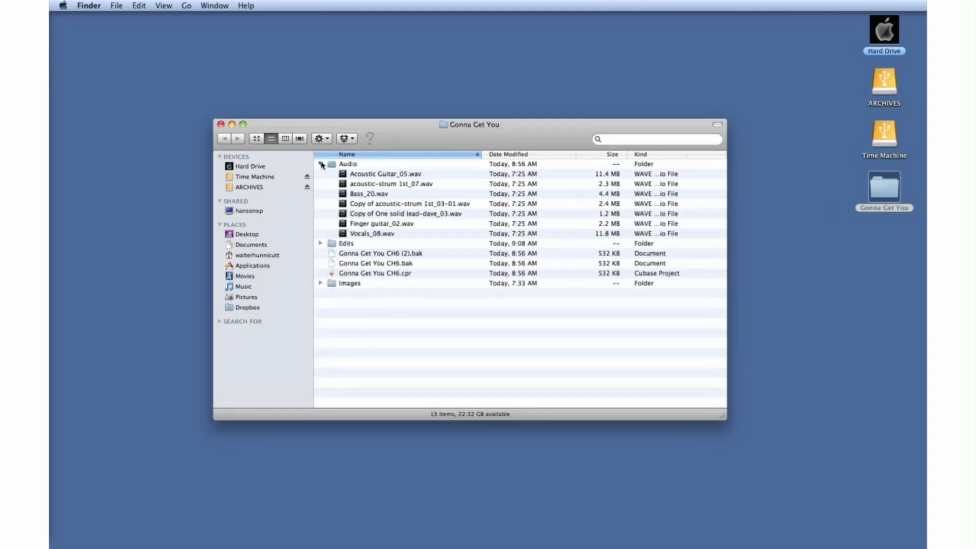
left_click(321, 163)
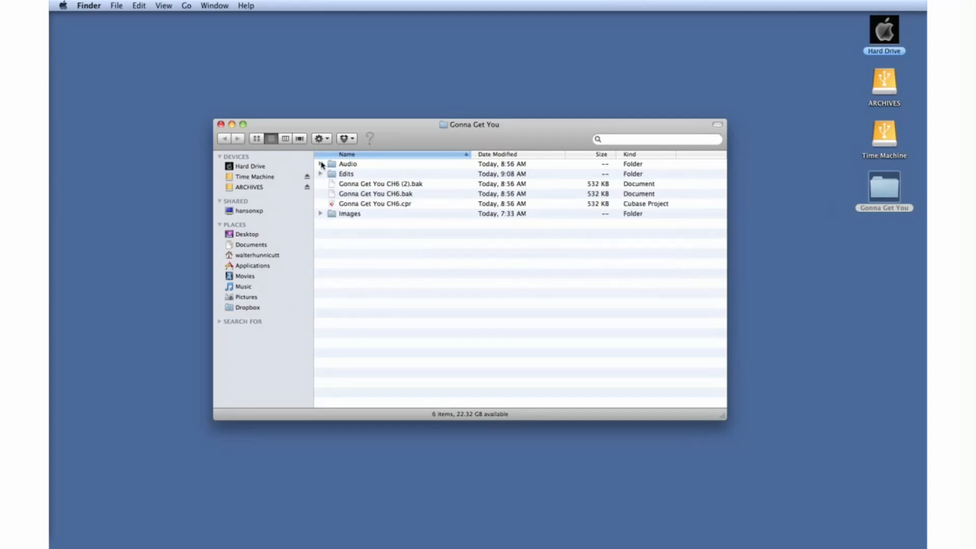
left_click(321, 213)
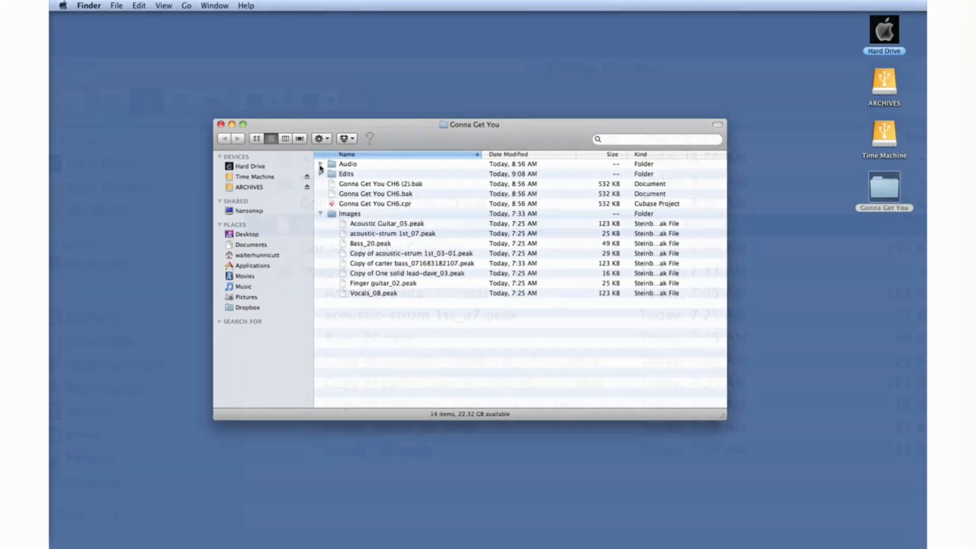
left_click(389, 193)
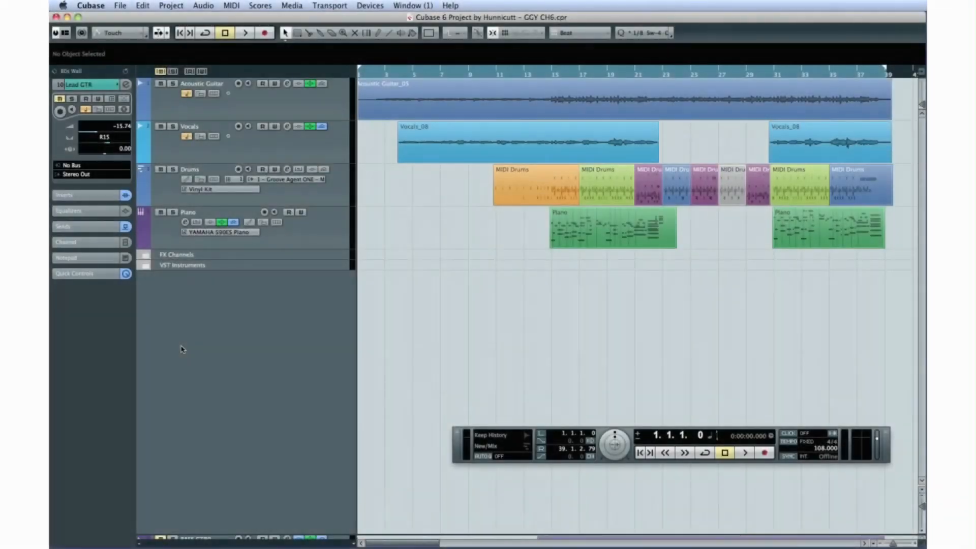
- Hide the transport panel and start adding an audio track with the track preset browser open
key("F2")
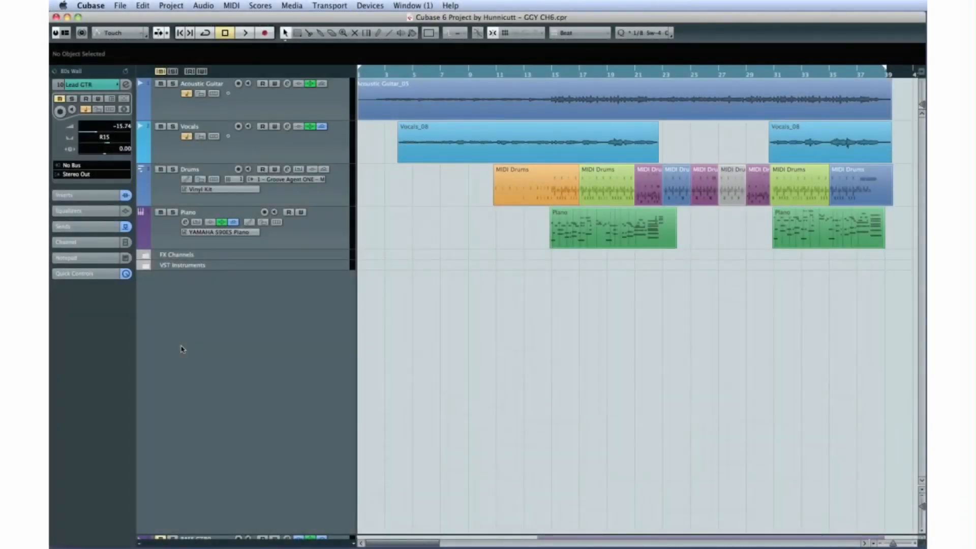
left_click(167, 6)
mouse_move(173, 23)
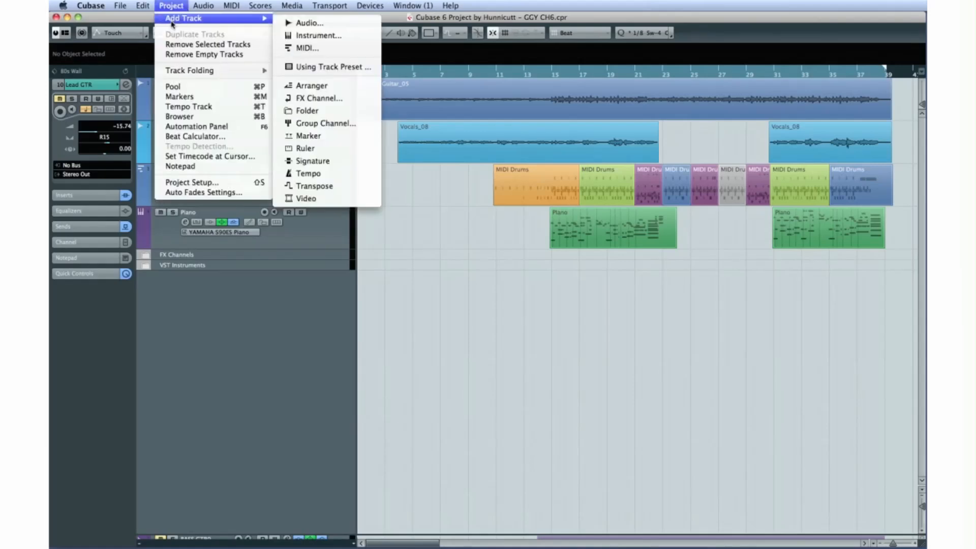
left_click(351, 26)
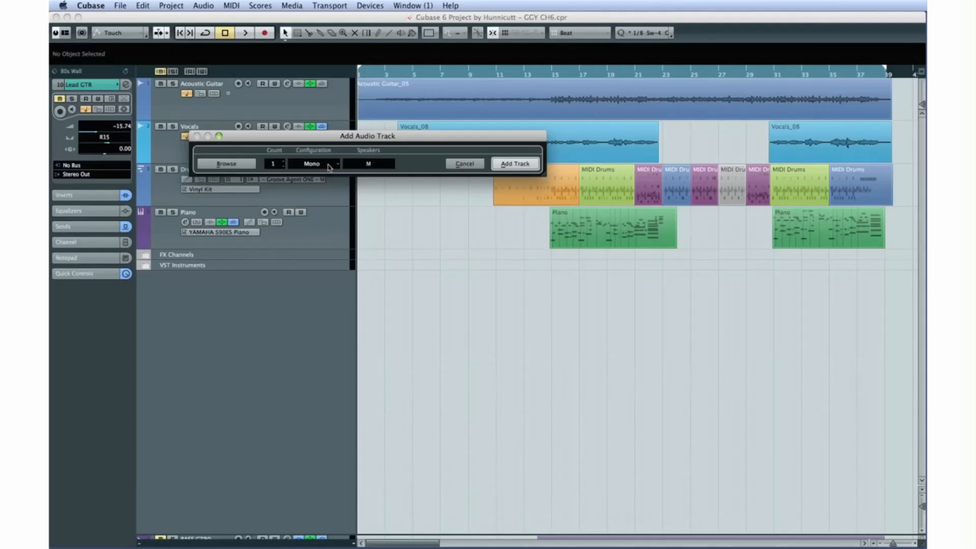
left_click(248, 166)
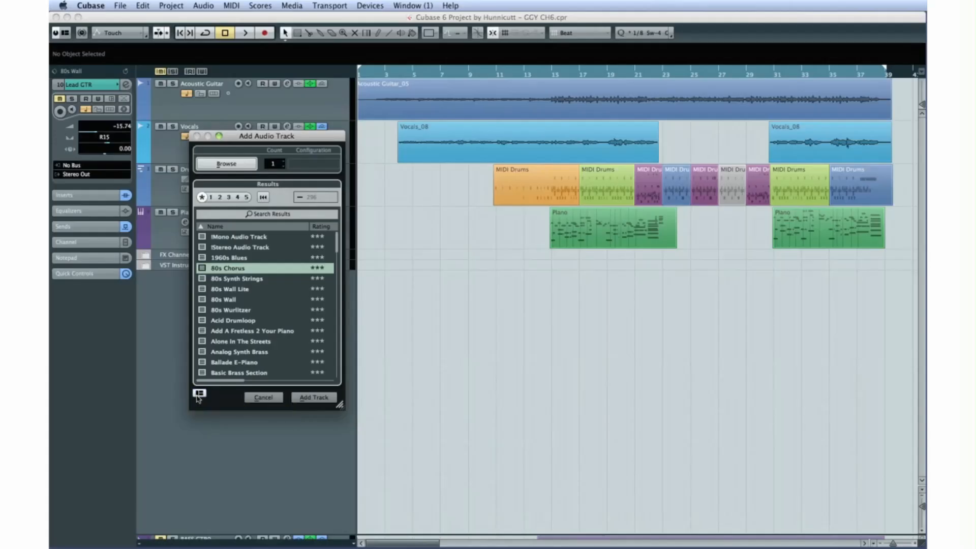
- Show the Filters section in the preset browser, enlarge the dialog and widen the results list
left_click(199, 394)
left_click(222, 287)
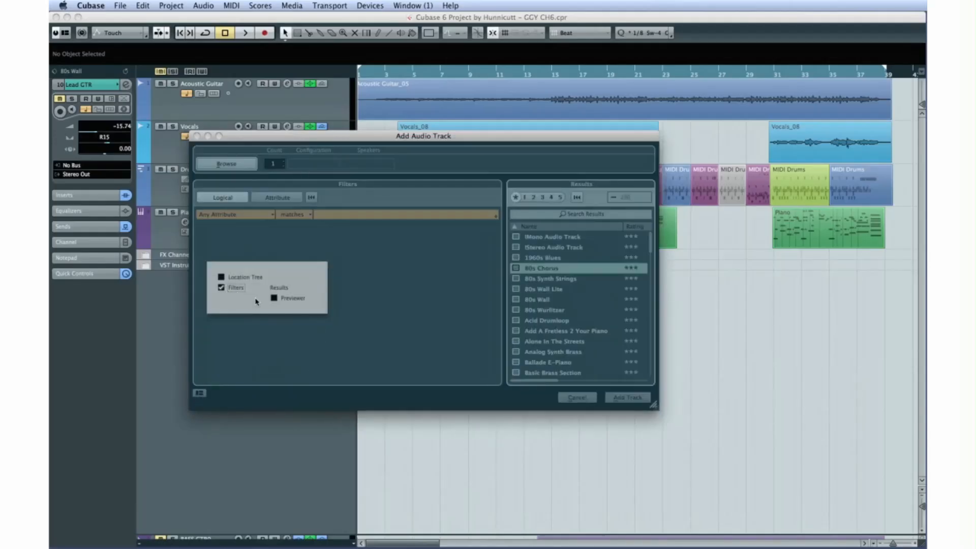
left_click(275, 326)
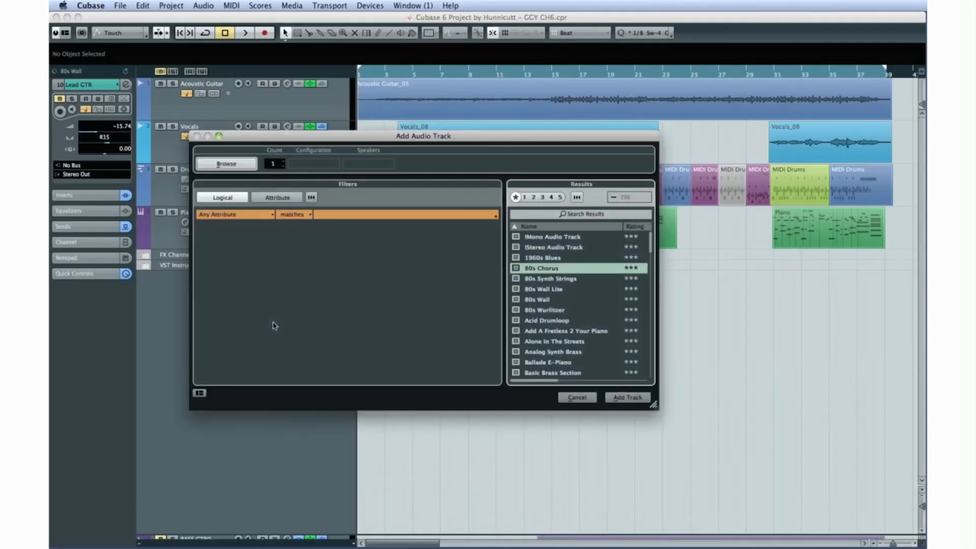
left_click_drag(654, 404, 809, 484)
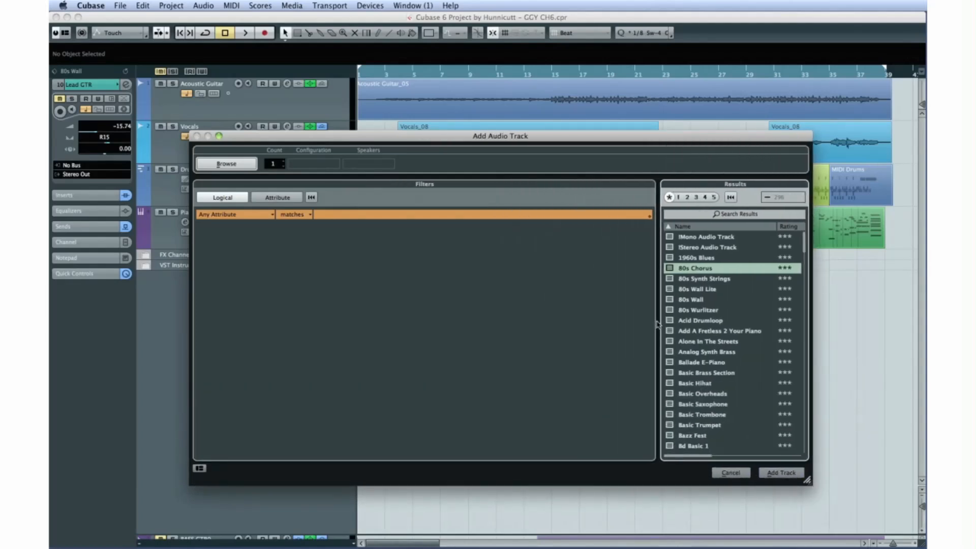
left_click_drag(658, 321, 495, 321)
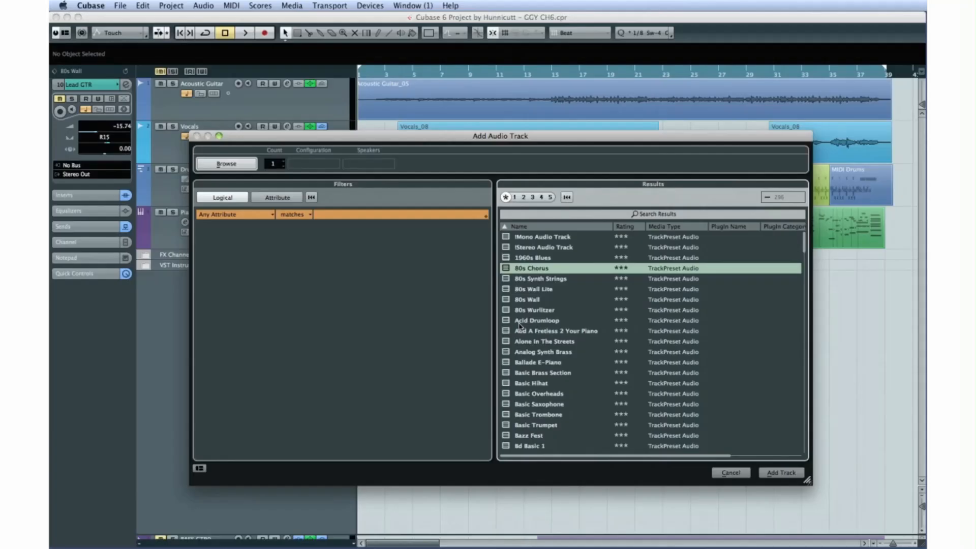
- Look through the available audio track presets in the results list, selecting Basic Brass Section
left_click(519, 323)
left_click(525, 372)
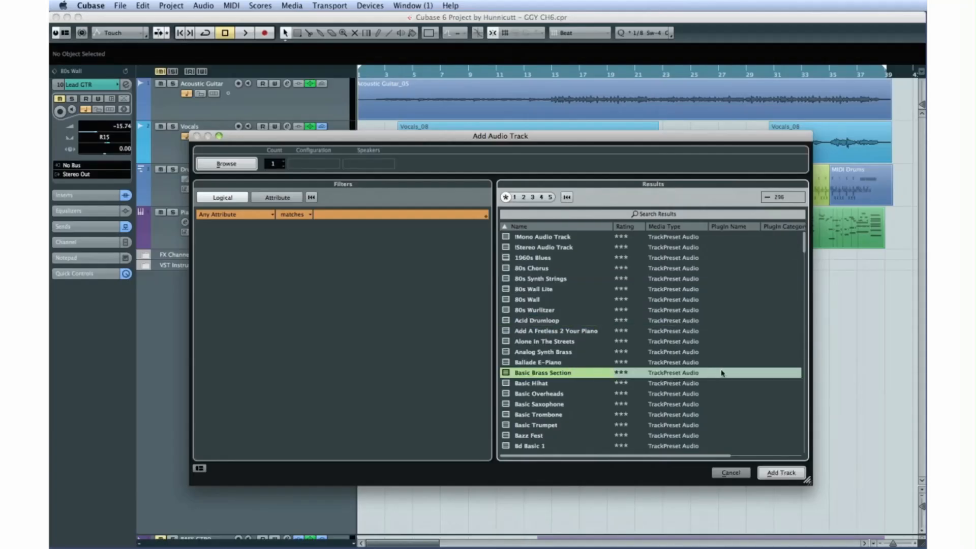
left_click_drag(805, 251, 803, 328)
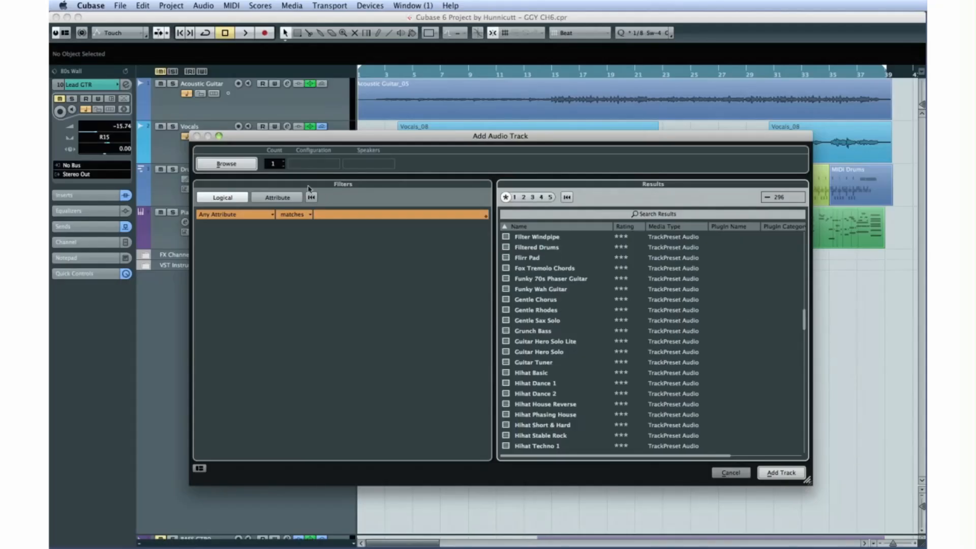
left_click(345, 191)
left_click(652, 189)
- Filter the track presets by attribute, with category Guitar/Plucked and style Jazz, widening the filter area to fit
left_click(259, 198)
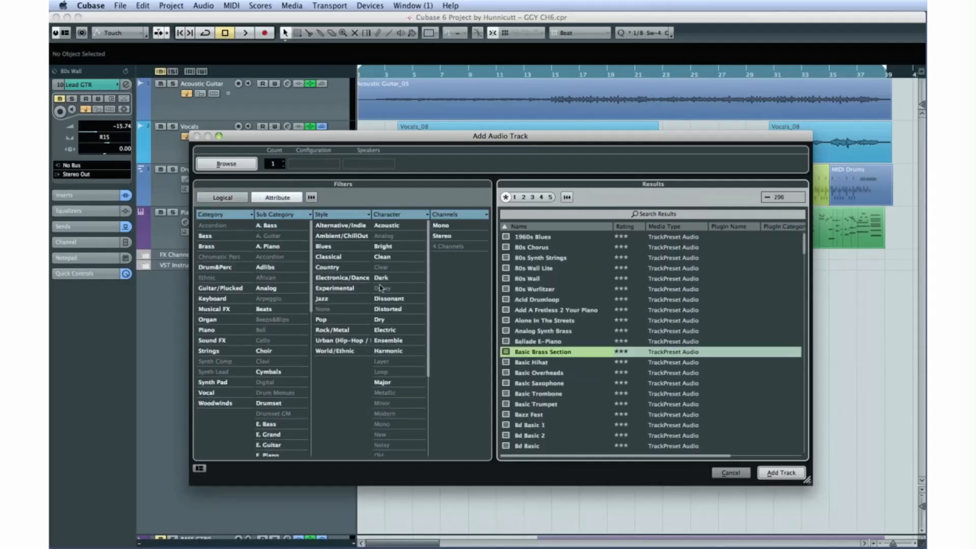
left_click_drag(497, 312, 584, 308)
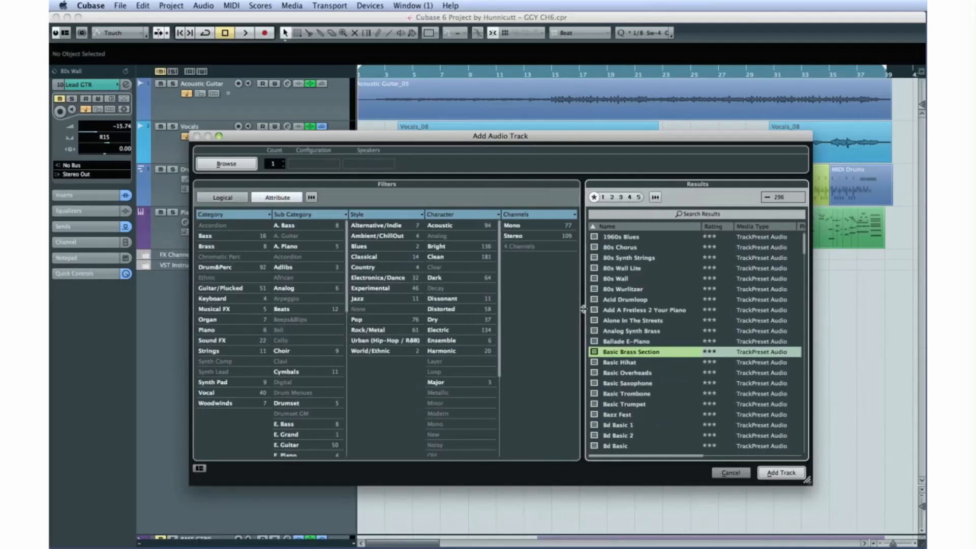
left_click(257, 216)
left_click(220, 373)
left_click(220, 289)
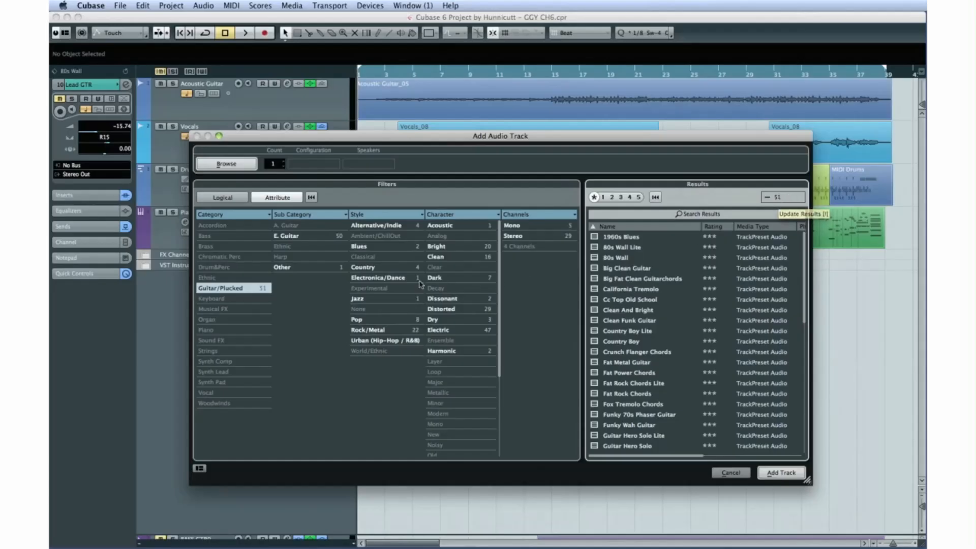
left_click(362, 300)
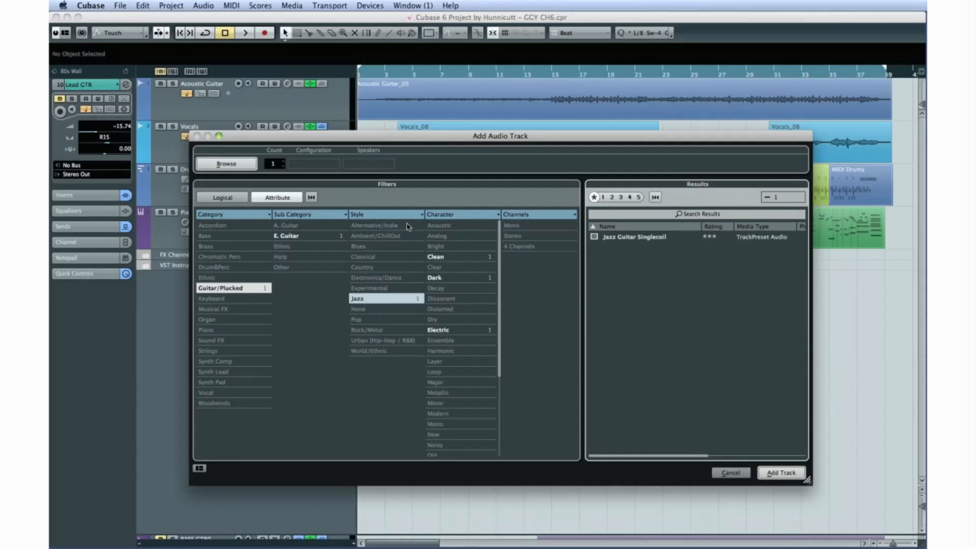
- Examine which attribute types can be assigned to the Style filter column, including the Audio - Properties group
left_click(425, 215)
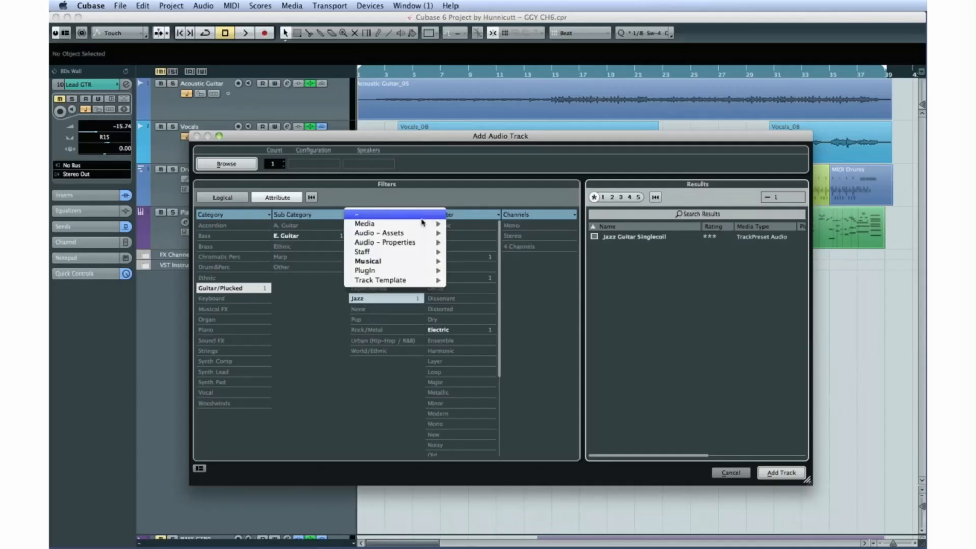
mouse_move(397, 242)
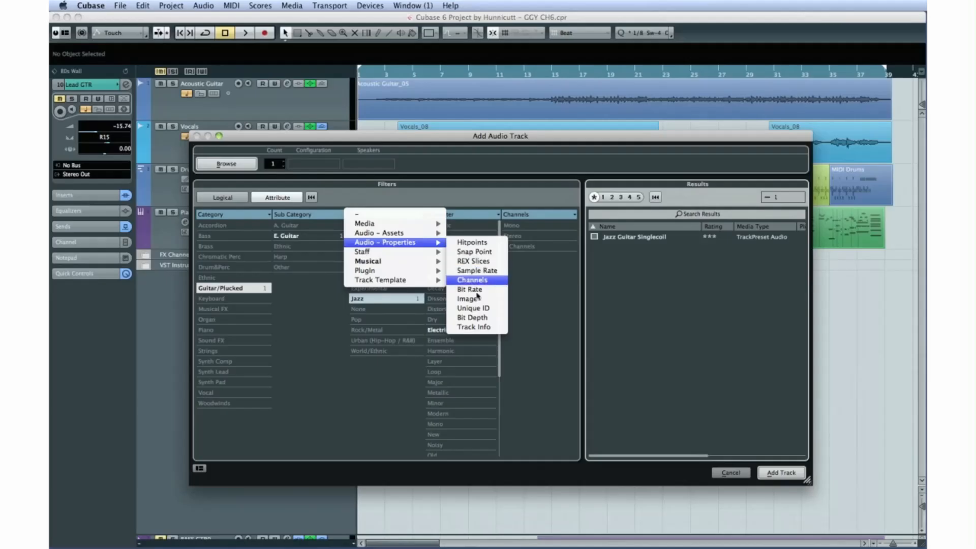
left_click(417, 367)
- Switch to logical filtering and set the filter attribute to Name
left_click(248, 199)
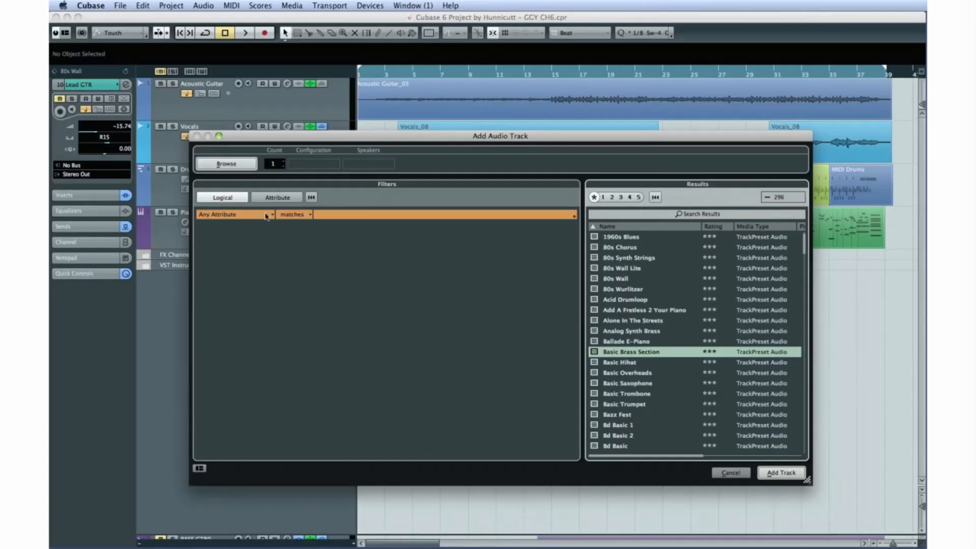
left_click(269, 215)
scroll(477, 223, "down", 15)
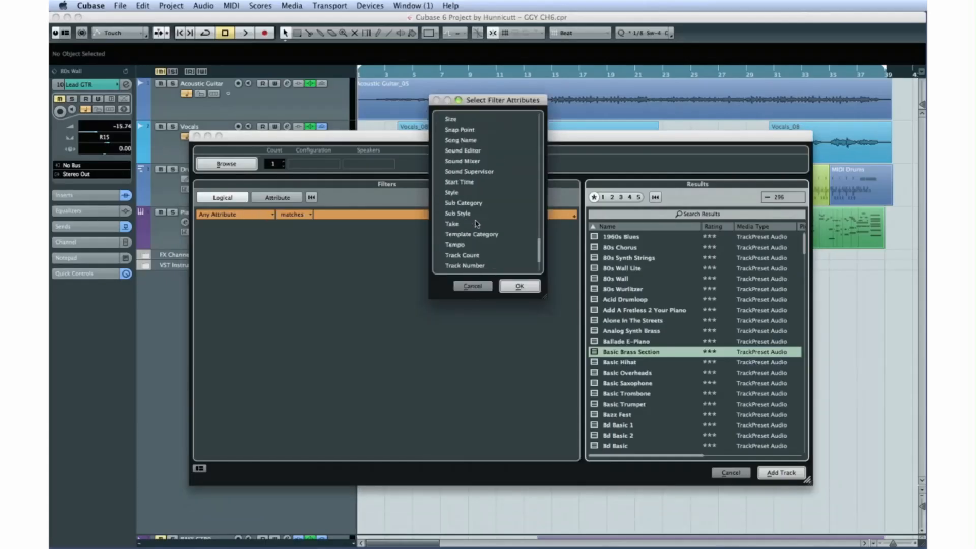
scroll(476, 223, "up", 5)
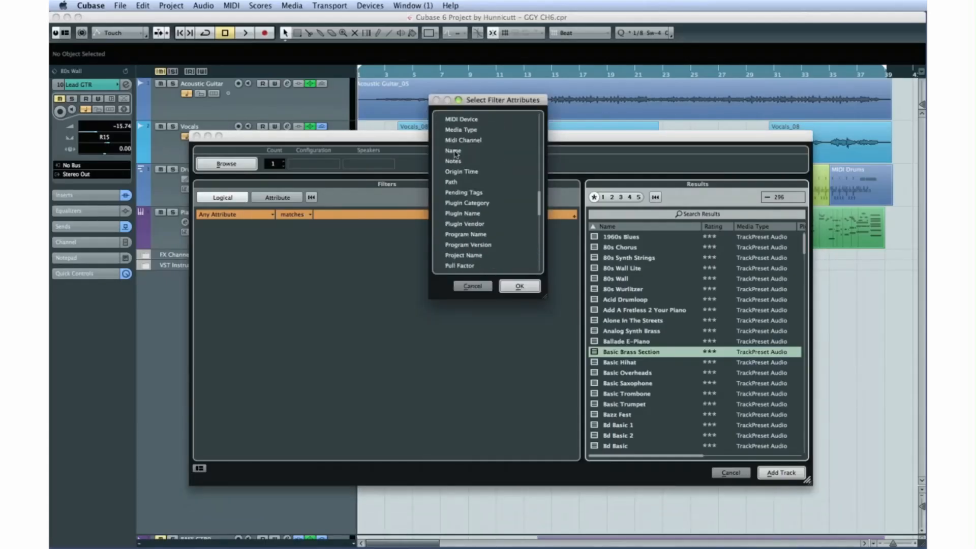
left_click(520, 286)
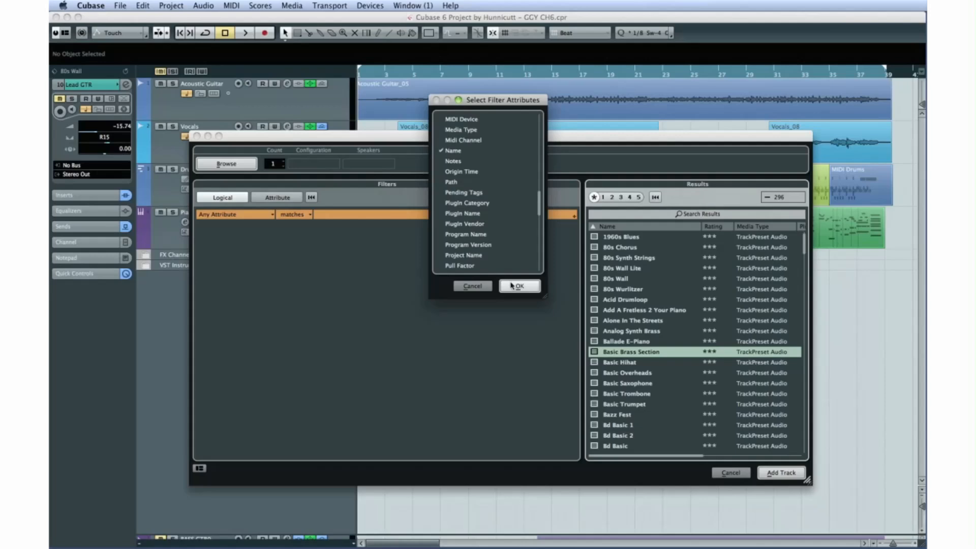
- Filter for names matching "Single Coil" and add one audio track from the Jazz Guitar Singlecoil preset
left_click(367, 216)
left_click(367, 215)
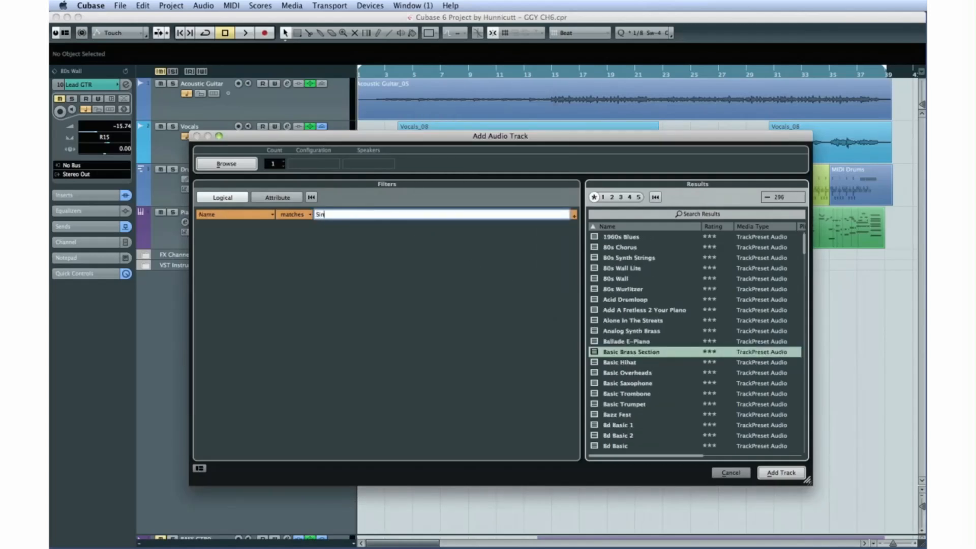
type("Single Coil")
key("Return")
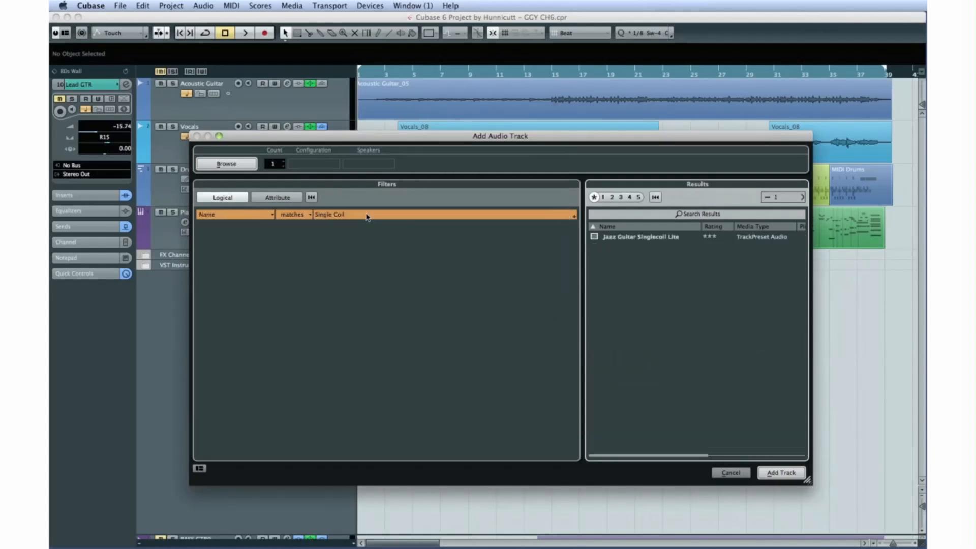
left_click(312, 200)
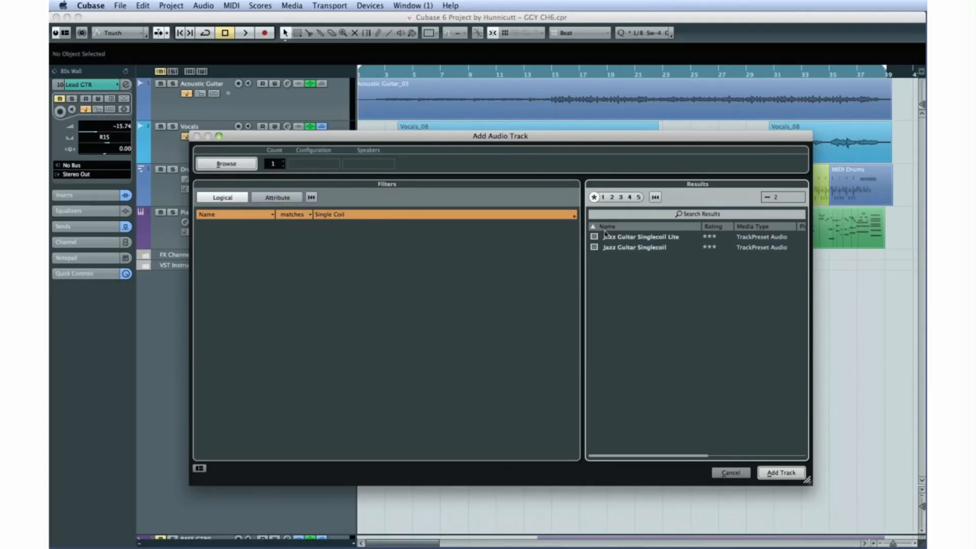
left_click(615, 248)
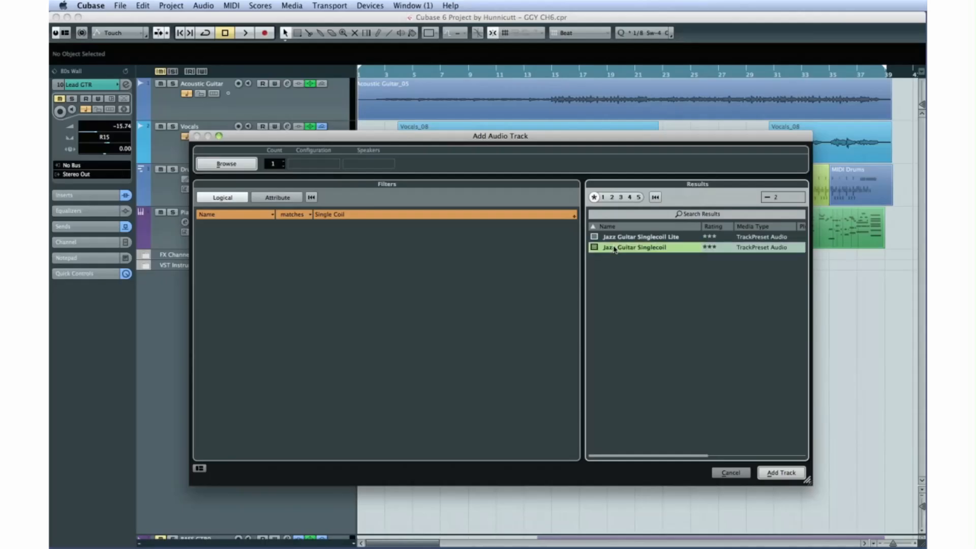
left_click(779, 469)
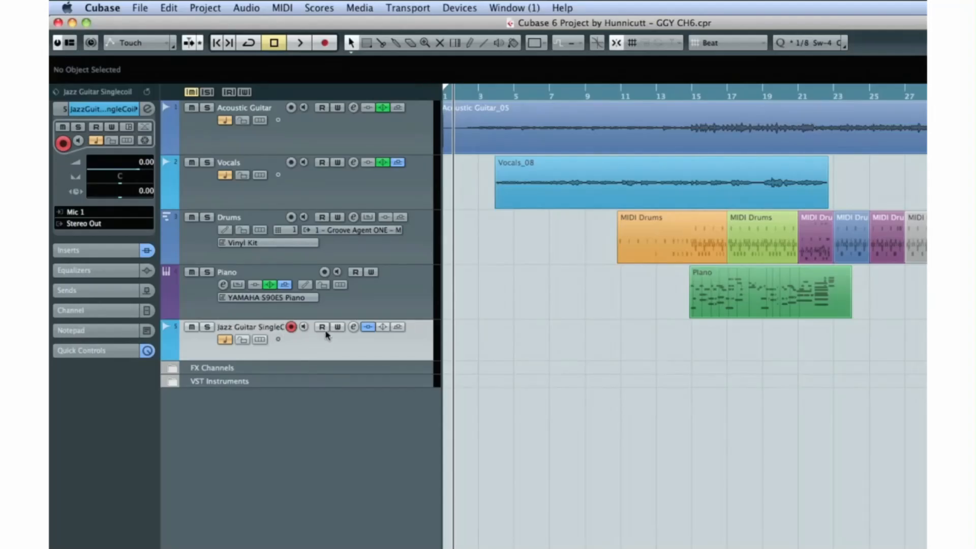
- Open the new jazz guitar track's channel settings and inspect its VintageCompressor and AmpSimulator insert effects
left_click(353, 327)
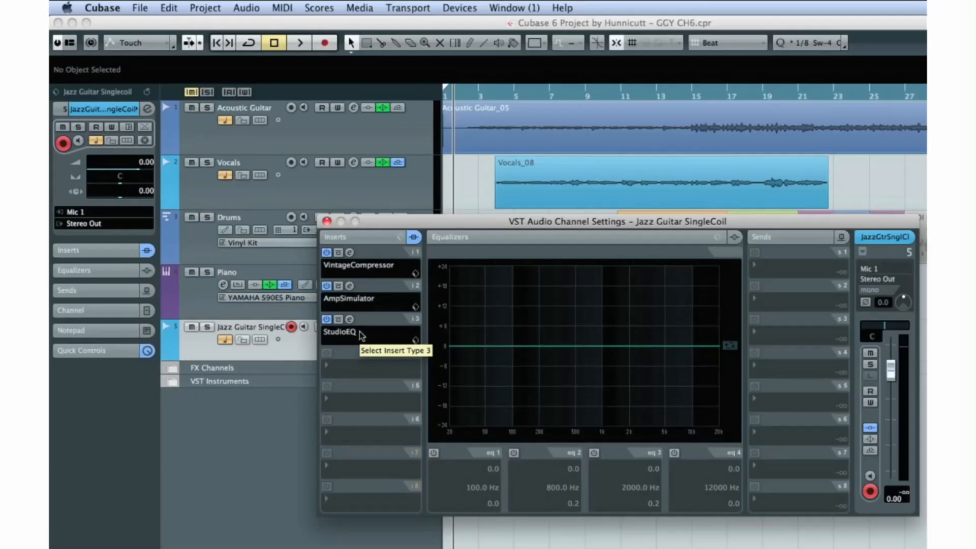
left_click(349, 253)
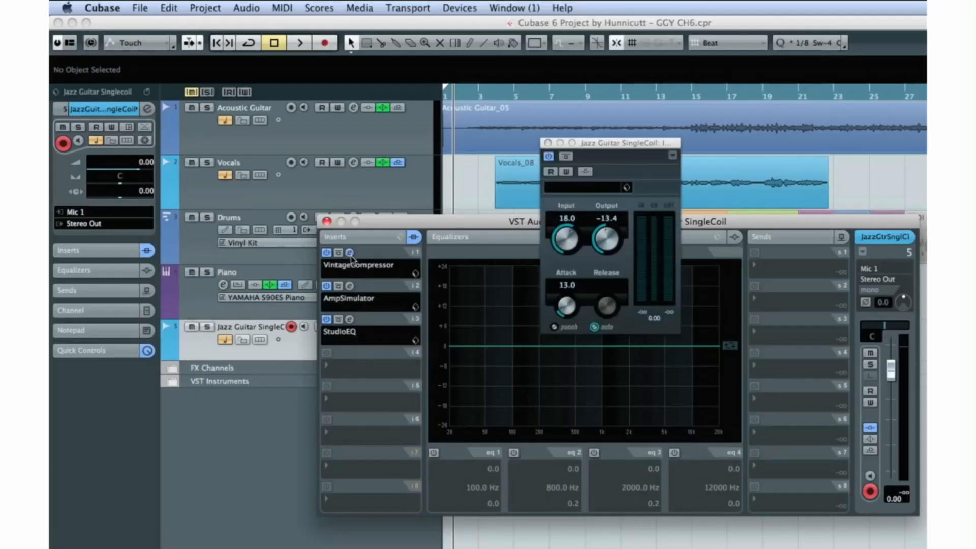
left_click(349, 253)
left_click(349, 286)
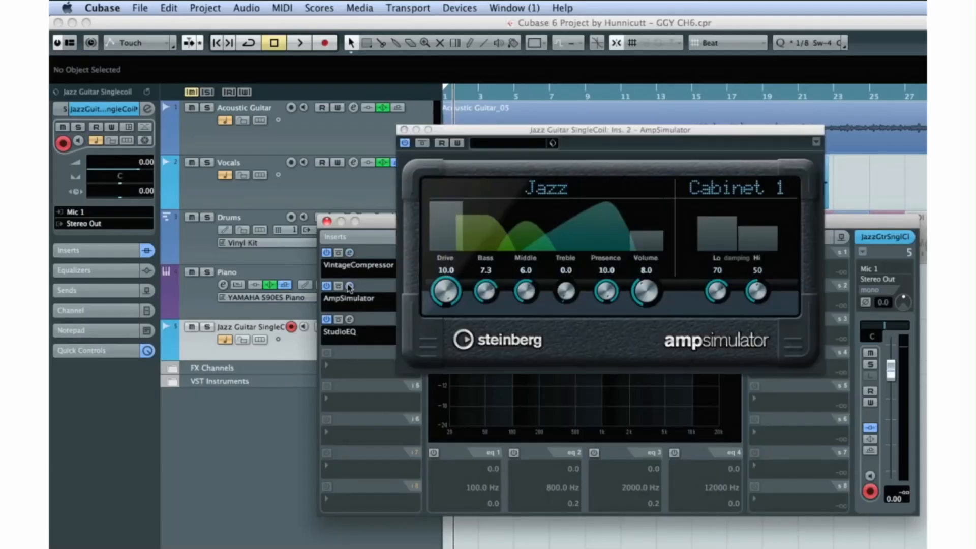
- Inspect the jazz guitar track's StudioEQ insert and the AmpSimulator's Drive control, and close its channel settings
left_click(349, 285)
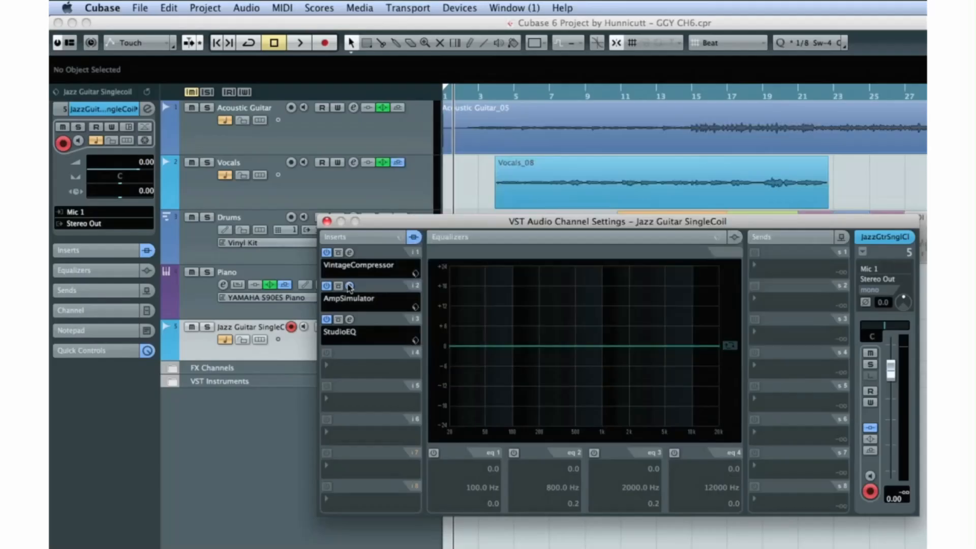
left_click(350, 320)
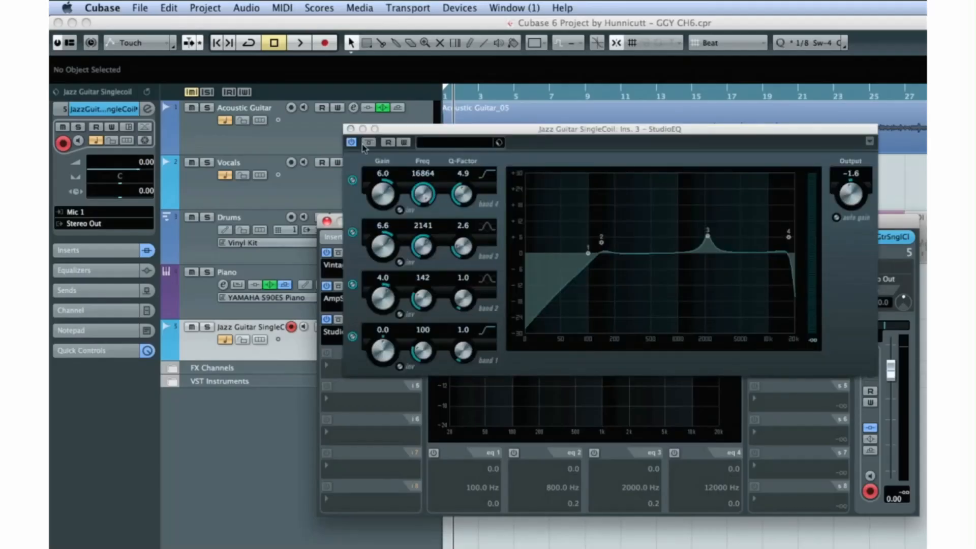
left_click(350, 129)
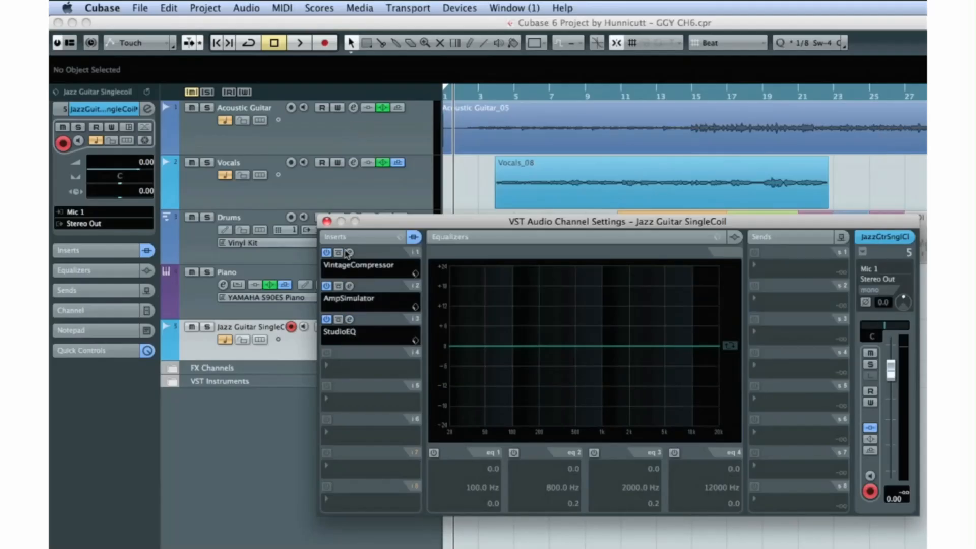
left_click(350, 285)
left_click(446, 294)
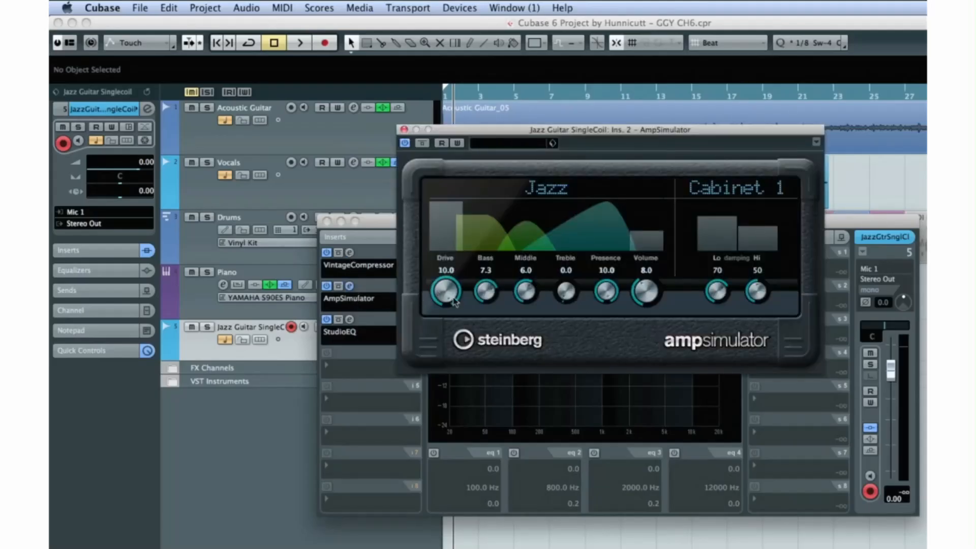
left_click(404, 129)
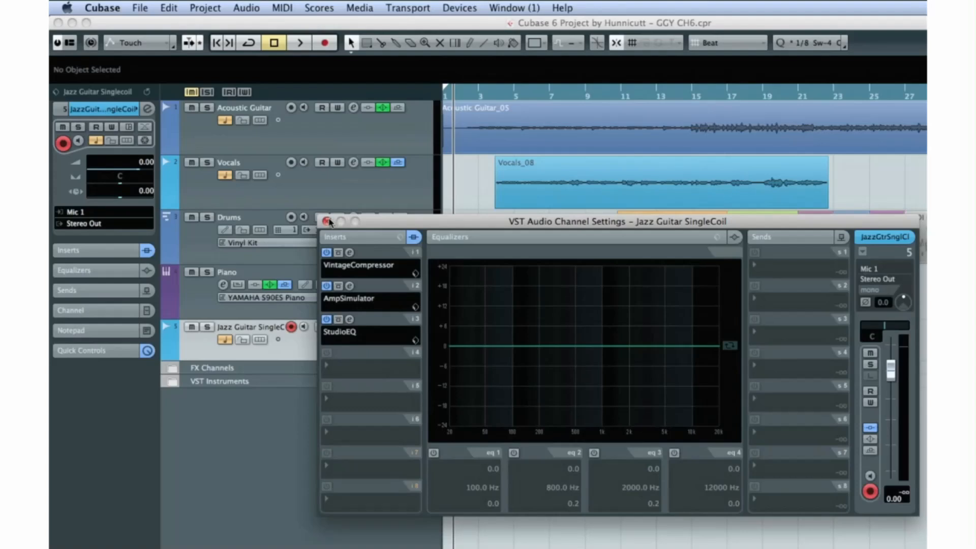
left_click(326, 221)
- Rename the jazz guitar track as Lead Guitar
double_click(257, 324)
type("Lead Gui")
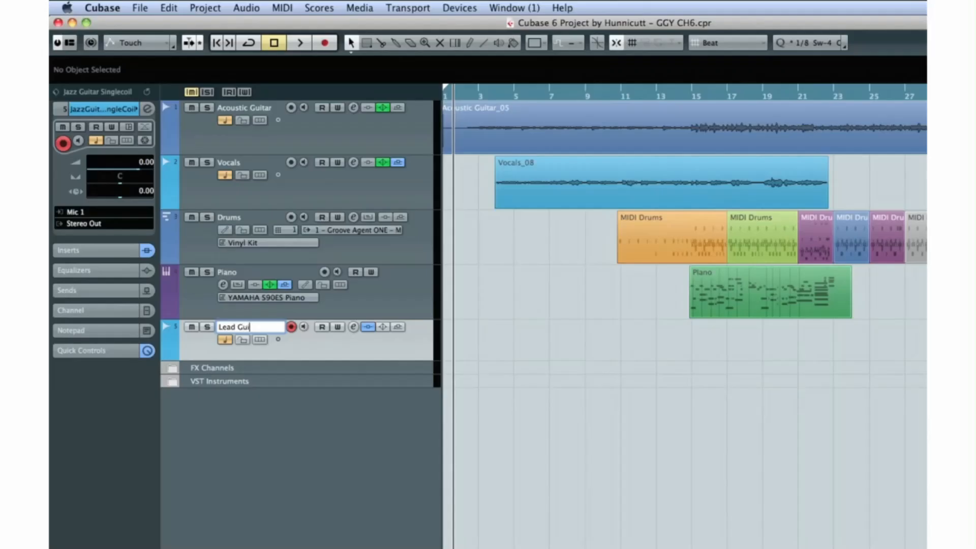
type("tar")
key("Return")
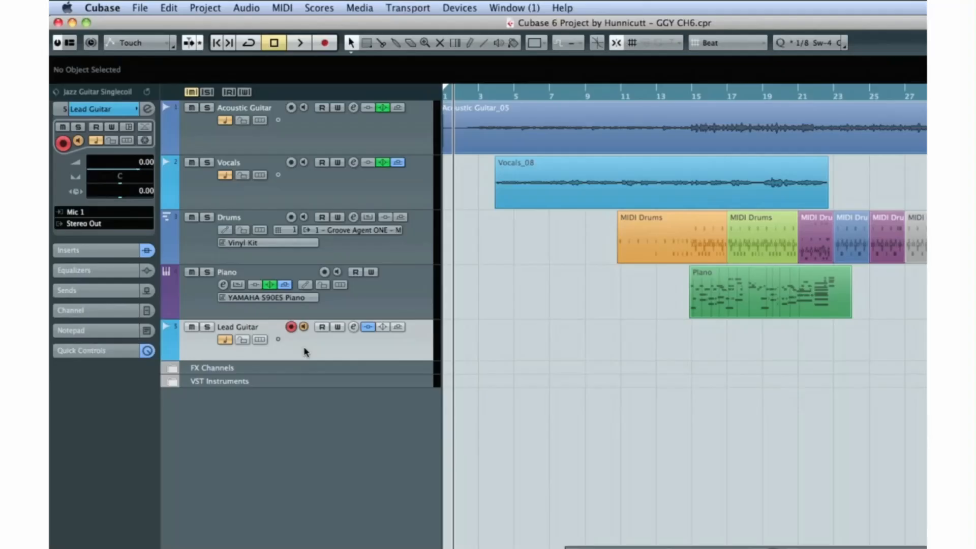
- Show the Transport panel and record a lead guitar take from bar 21 to about the end of bar 31
key("F2")
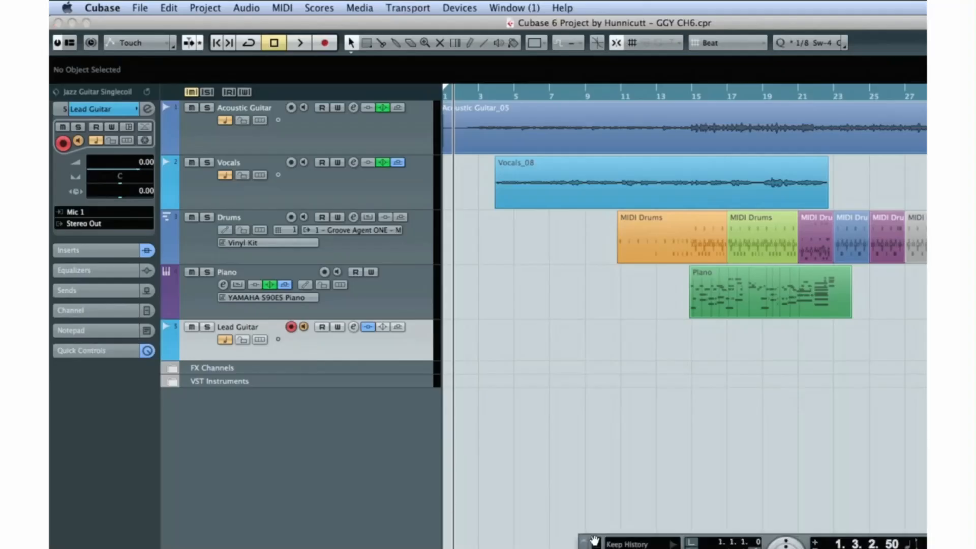
left_click(809, 97)
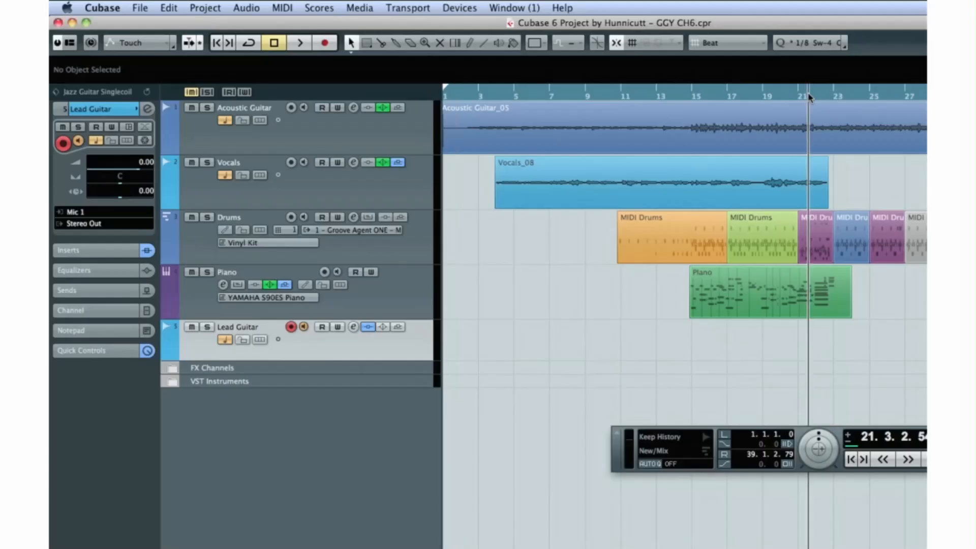
left_click_drag(809, 97, 800, 96)
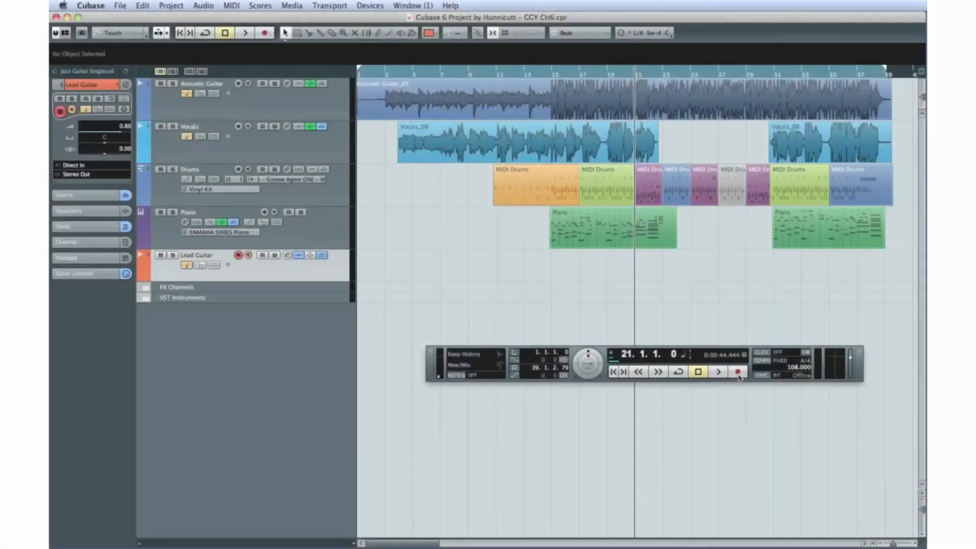
left_click(737, 373)
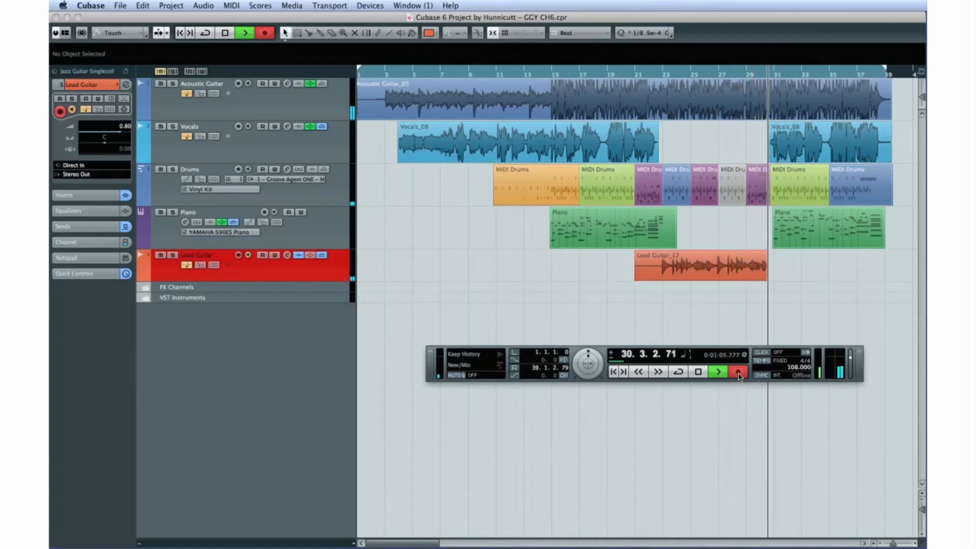
left_click(698, 375)
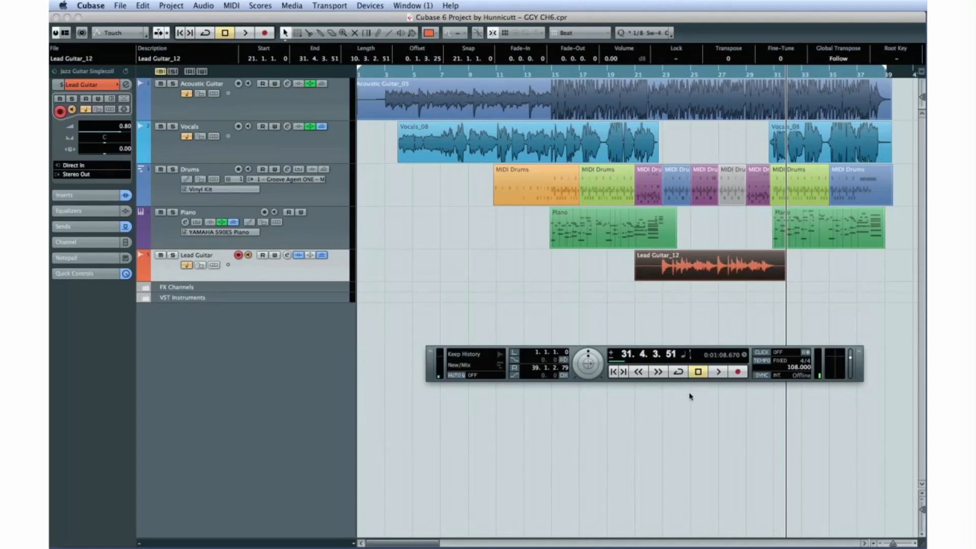
left_click(688, 397)
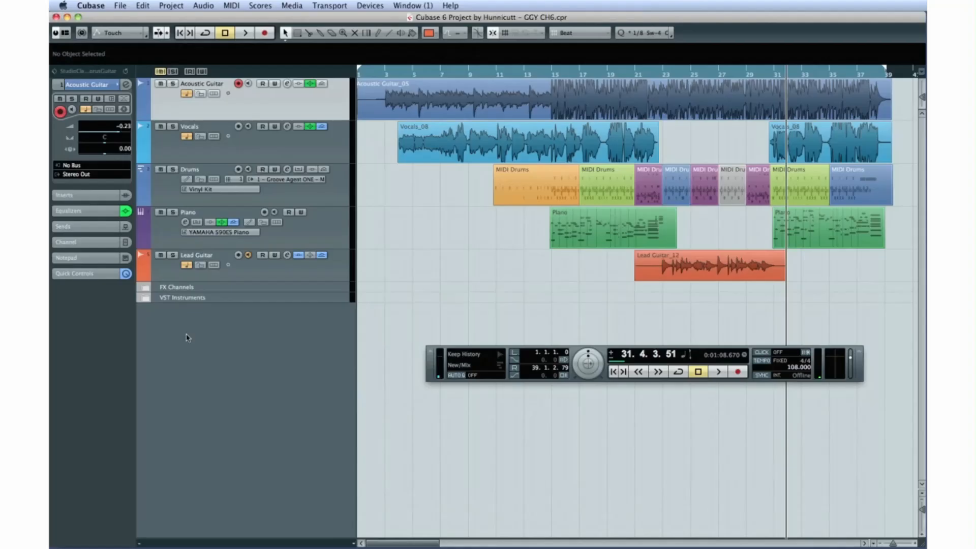
- Add a marker track and move it above the Acoustic Guitar track
left_click(173, 5)
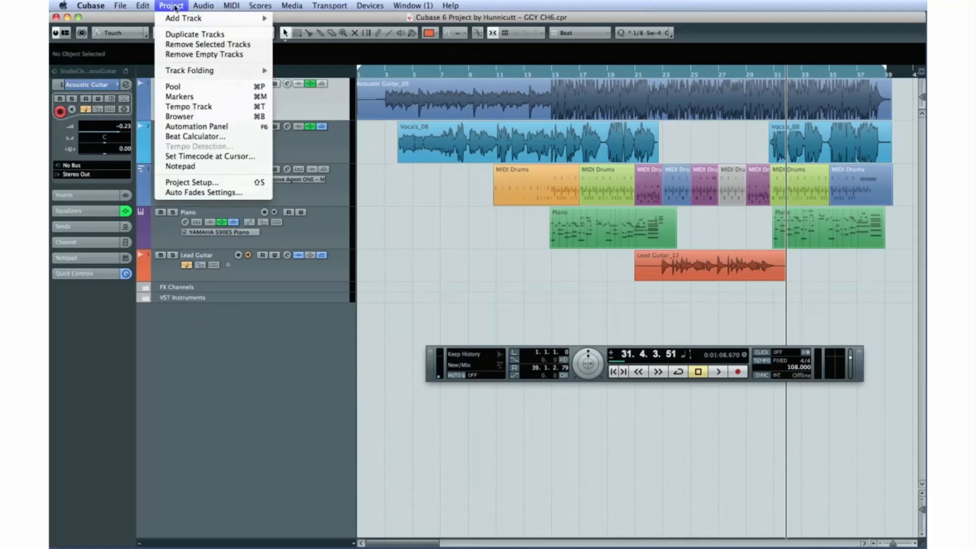
mouse_move(175, 20)
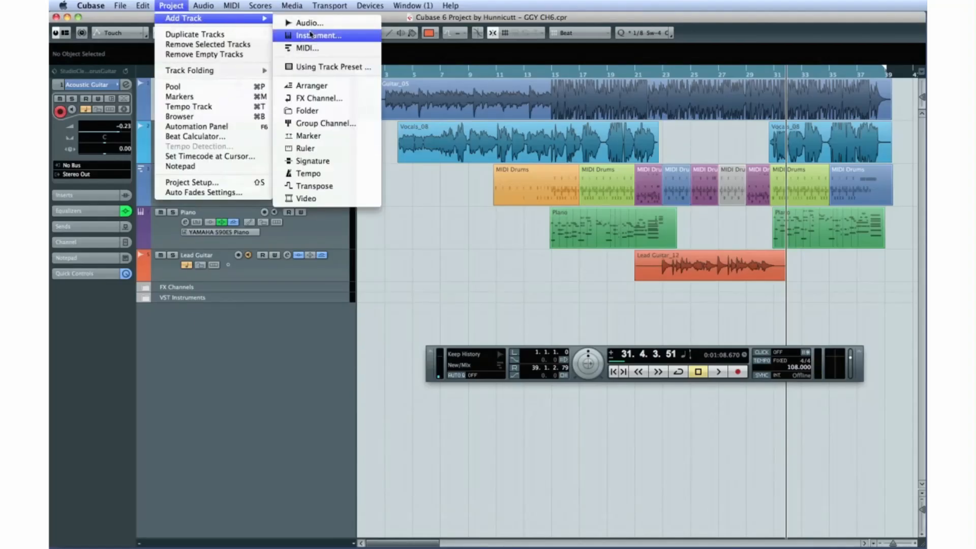
left_click(328, 139)
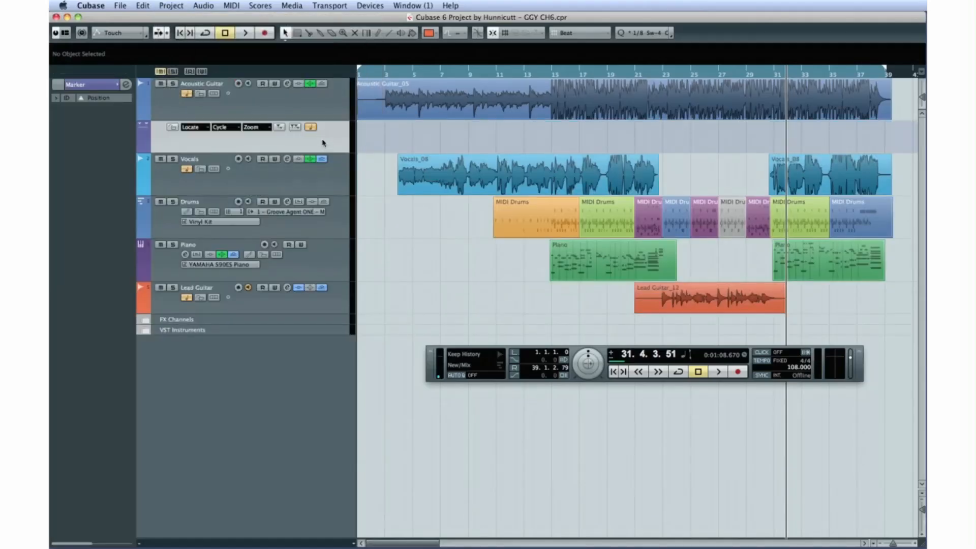
mouse_move(323, 141)
left_mouse_down()
mouse_move(324, 118)
mouse_move(325, 170)
mouse_move(326, 108)
left_mouse_up()
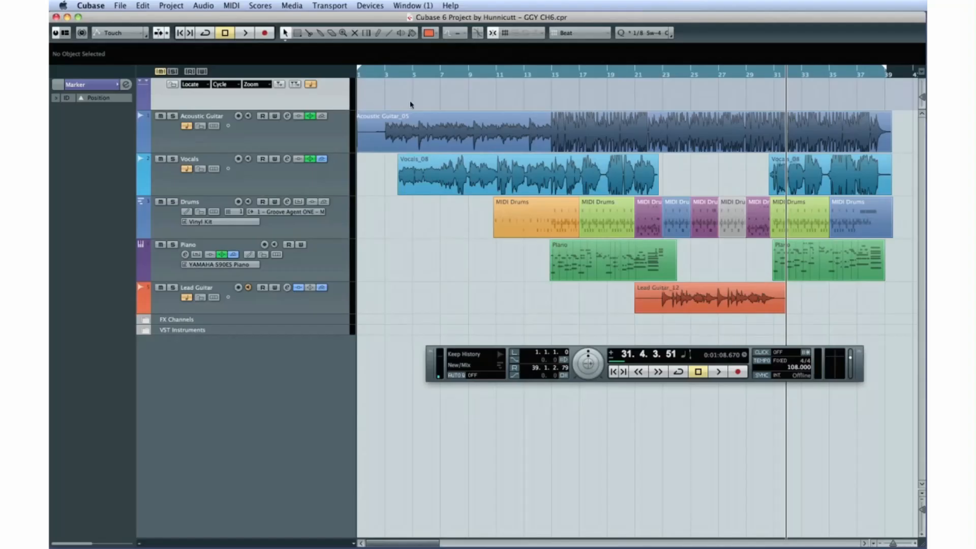
- Add position markers at bars 1, 39 and 21 on the marker track
key("period")
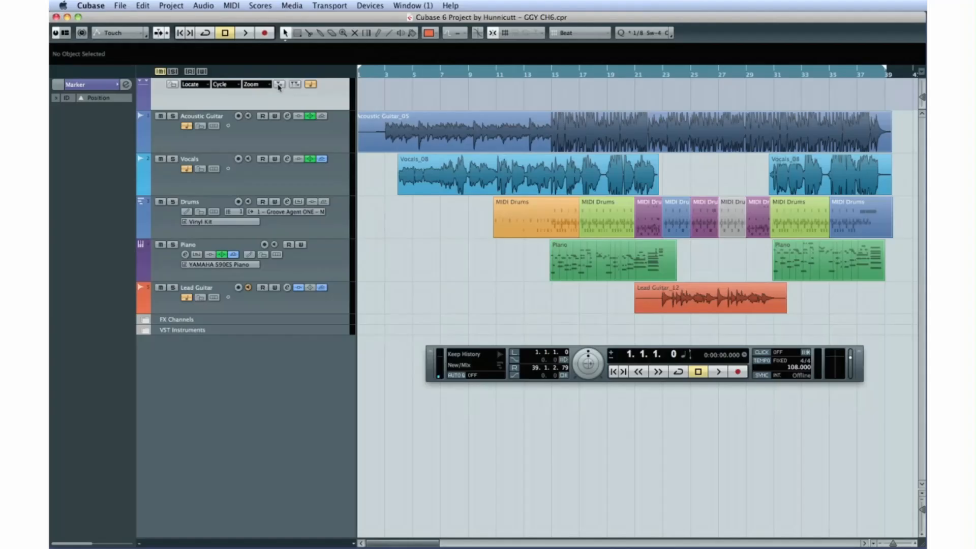
left_click(279, 84)
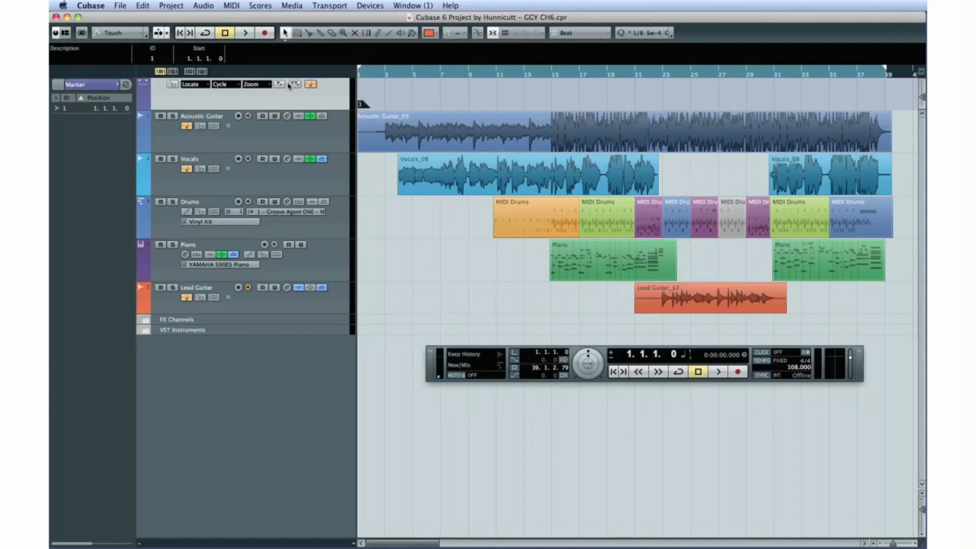
left_click(886, 77)
left_click(279, 85)
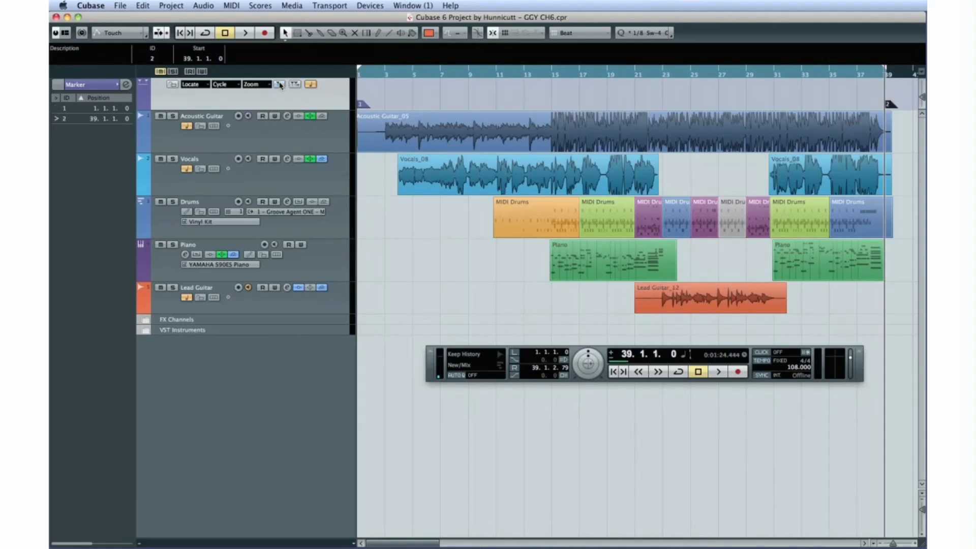
left_click(634, 75)
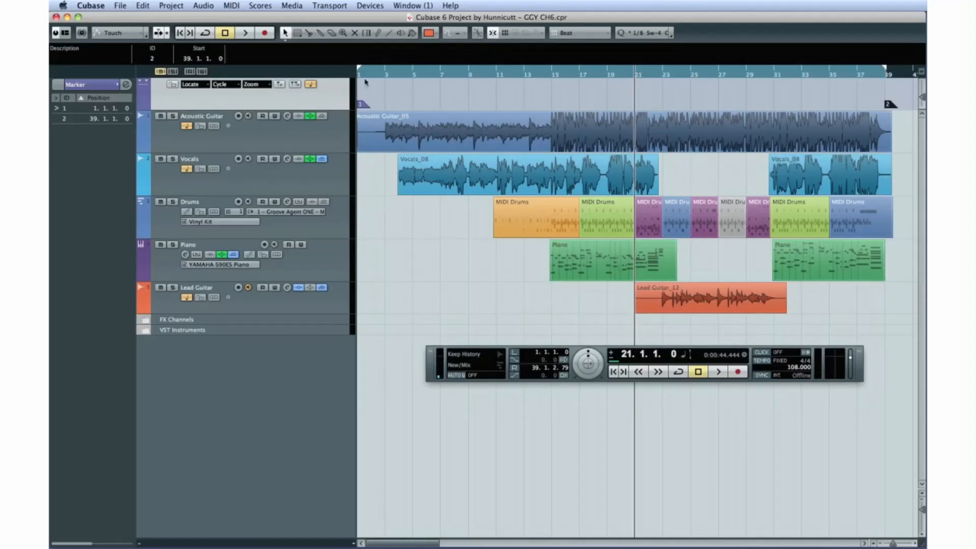
left_click(279, 84)
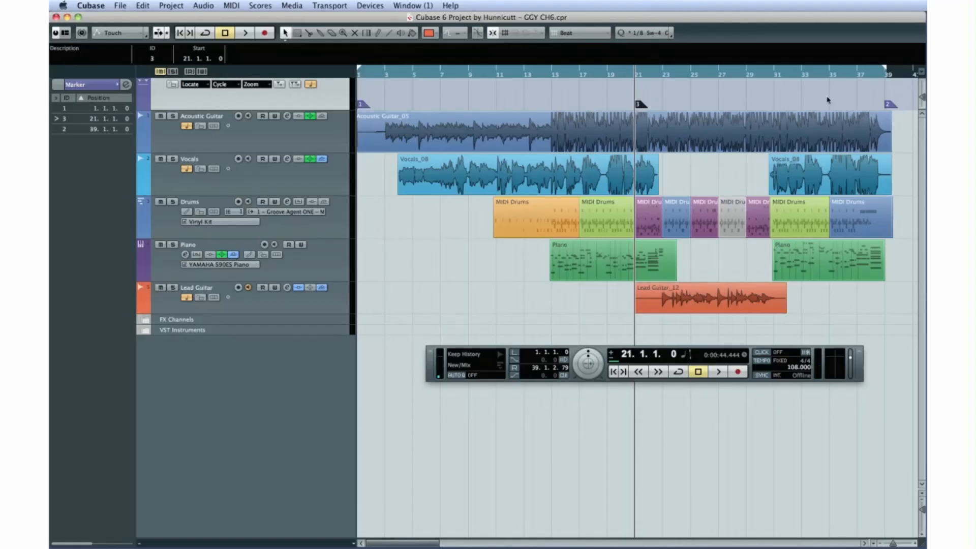
- Set the description of the bar 21 marker to "Guitar Solo" in the Marker window
left_click(887, 104)
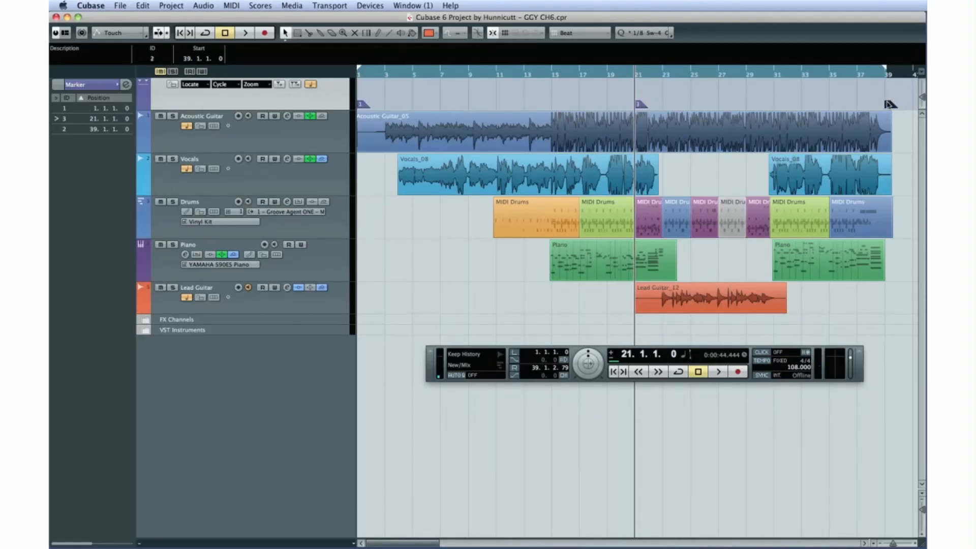
left_click(639, 105)
left_click(126, 85)
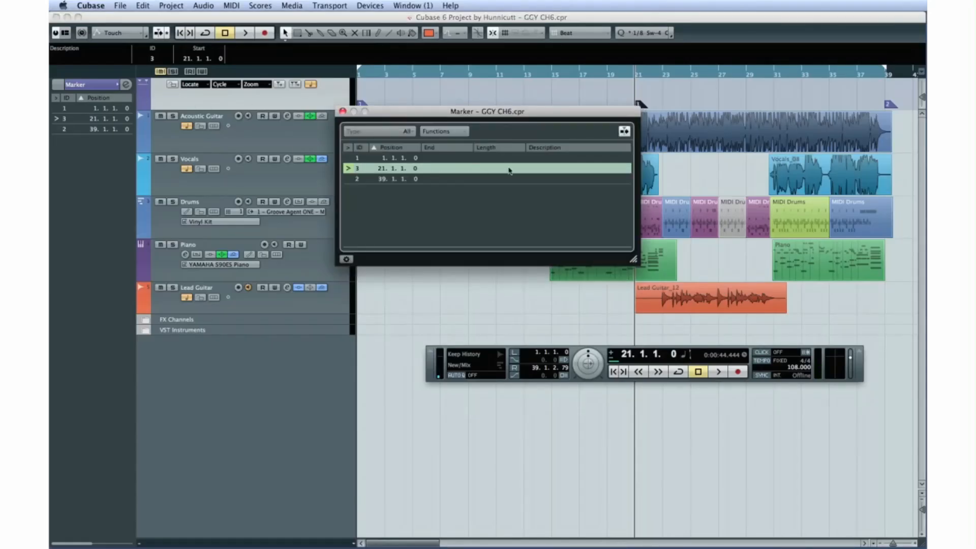
double_click(532, 168)
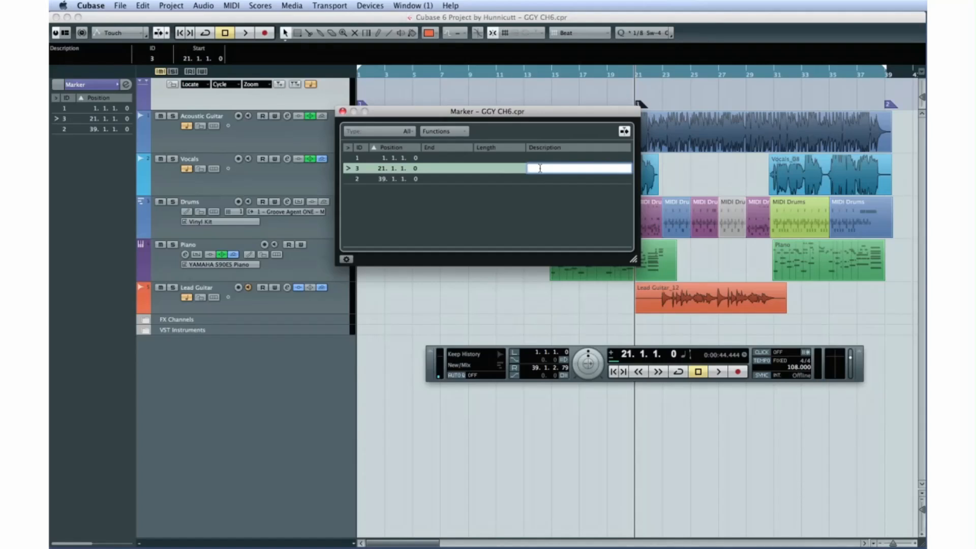
type("Guitar Solo")
key("Return")
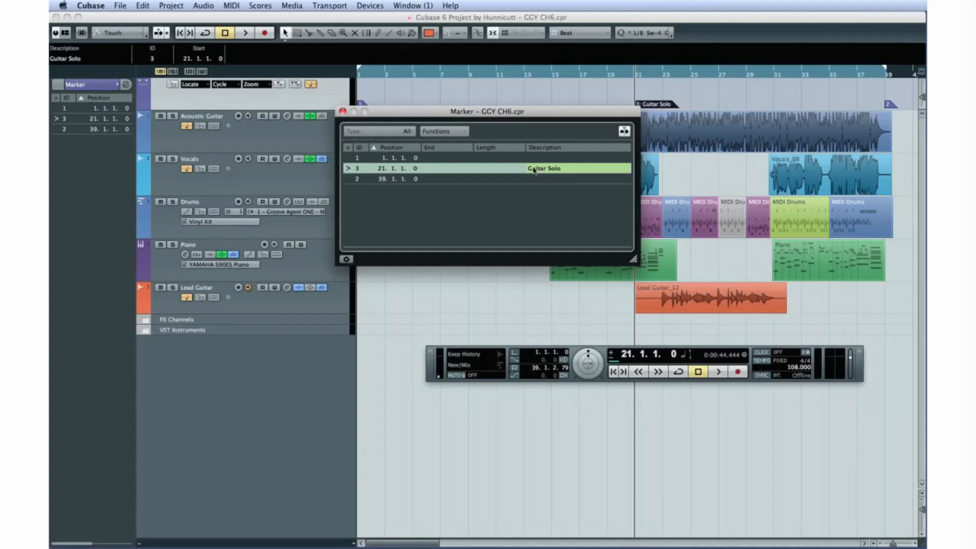
left_click(342, 111)
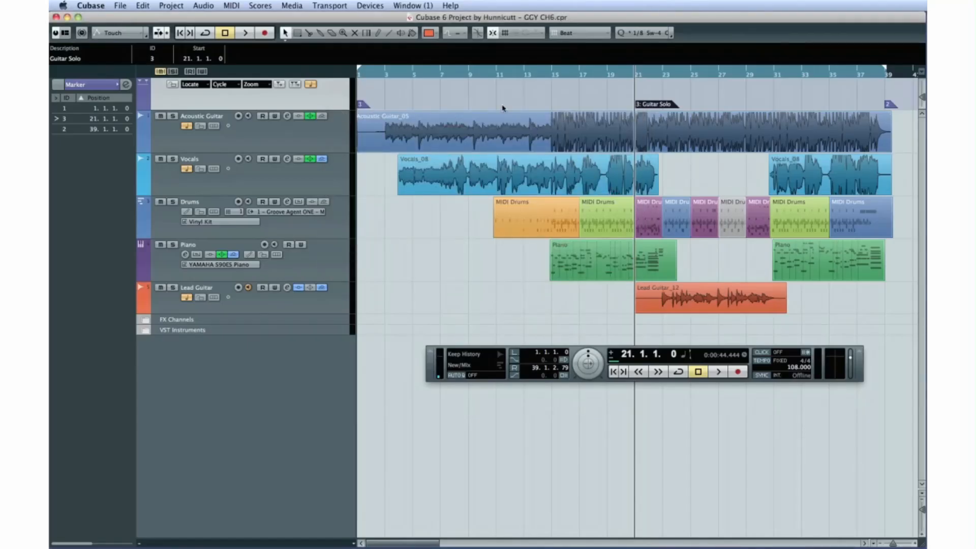
- Colour the Guitar Solo marker yellow with Color 4
left_click(421, 105)
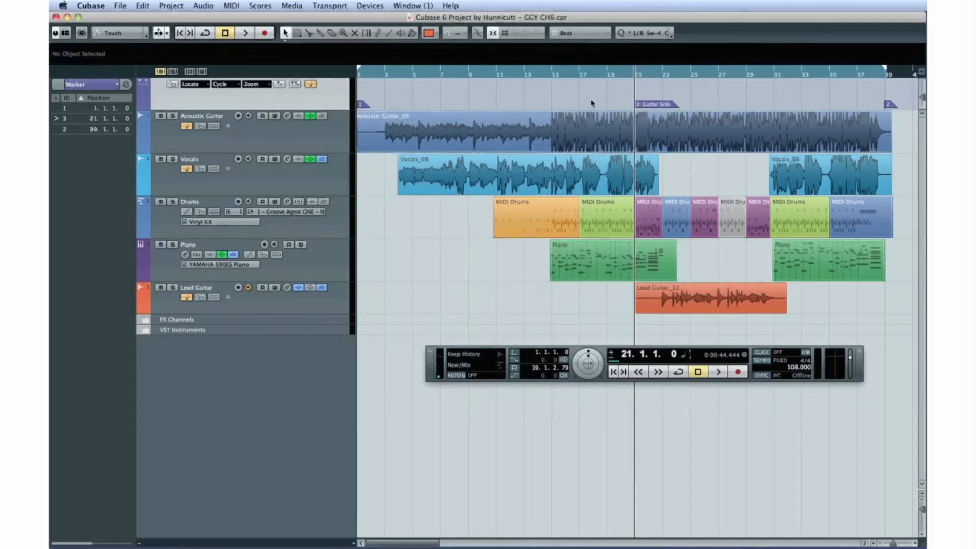
left_click(642, 105)
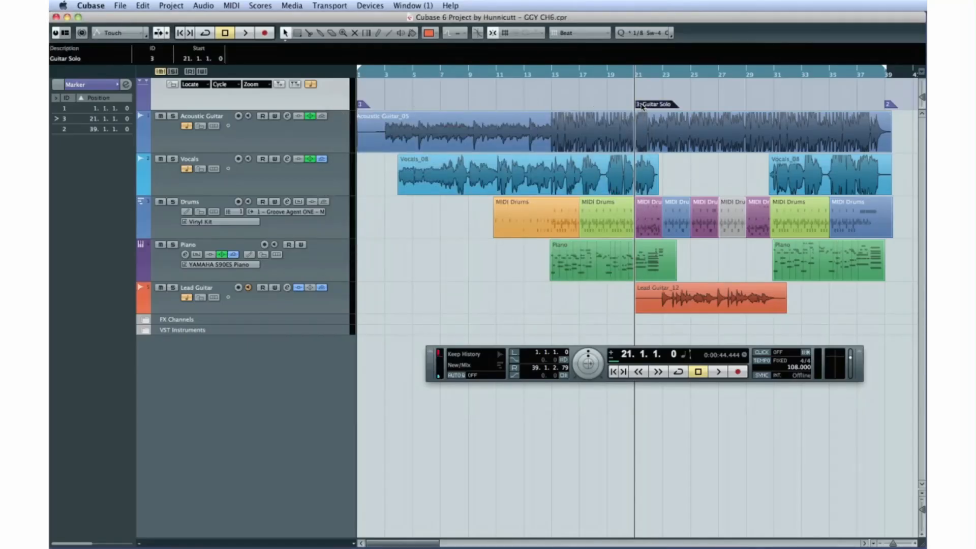
left_click(430, 33)
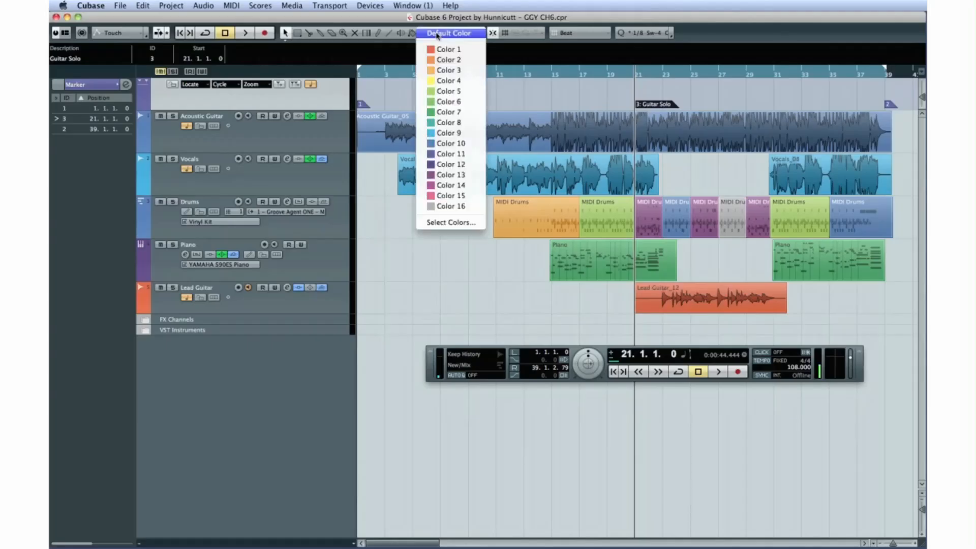
left_click(448, 82)
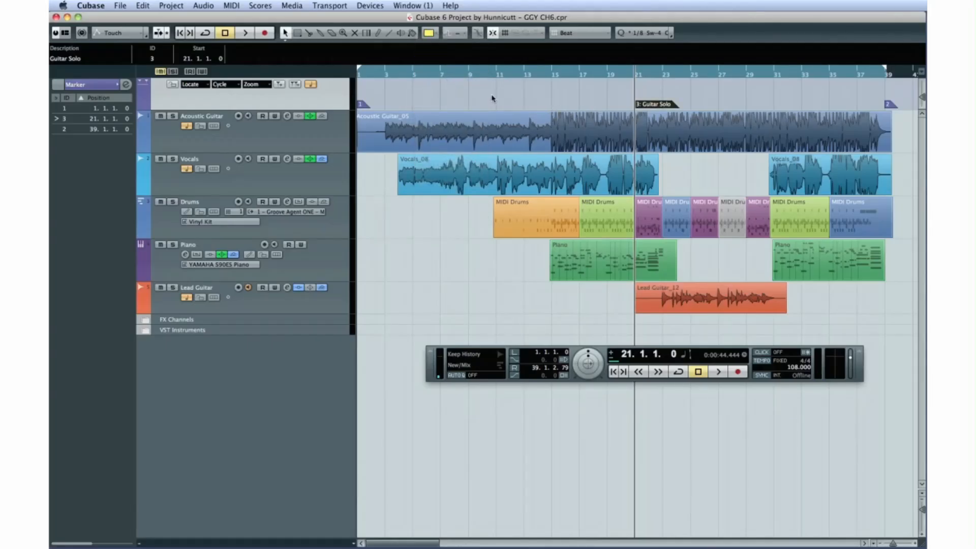
left_click(364, 106)
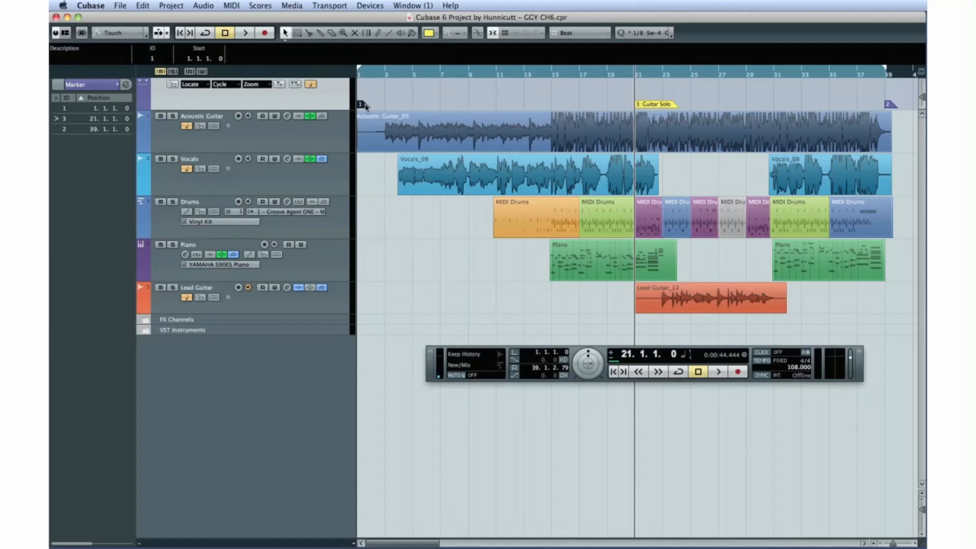
- Load the Guitar Hero Solo track preset onto the Lead Guitar track, filtering for E. Guitar in the Rock/Metal style
left_click(337, 301)
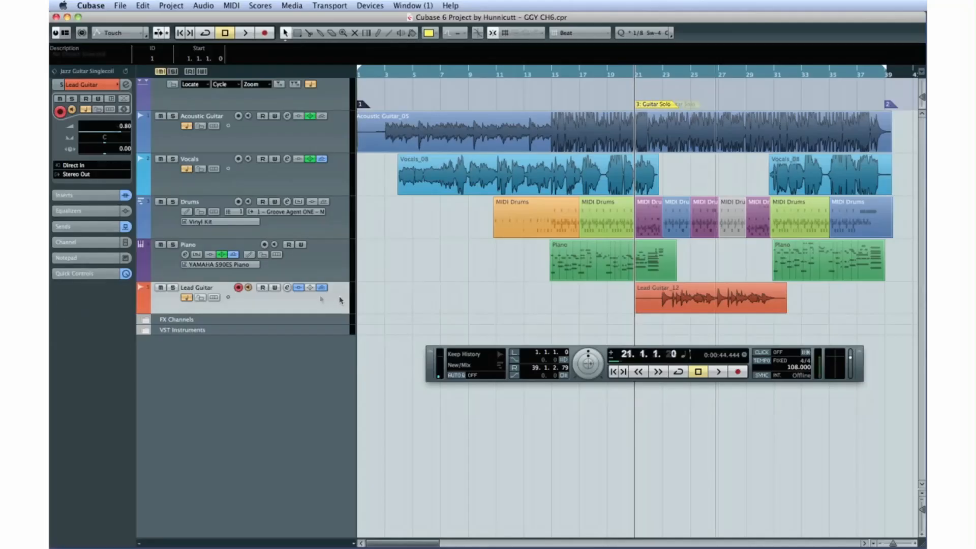
right_click(317, 293)
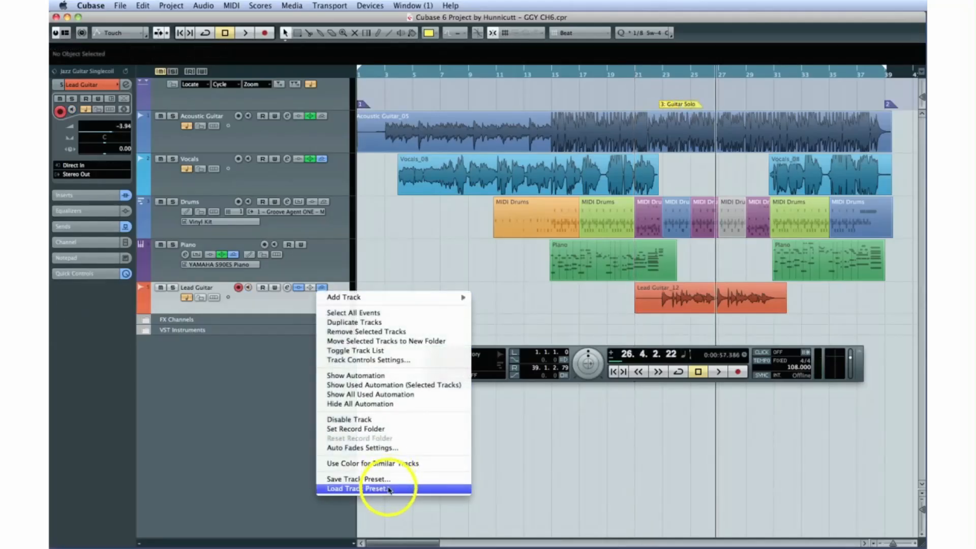
left_click(390, 488)
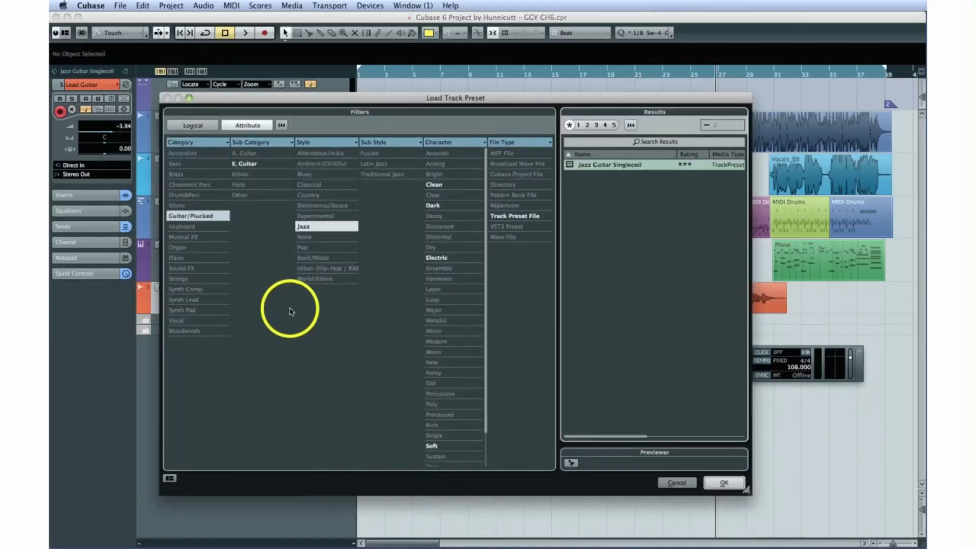
left_click(241, 164)
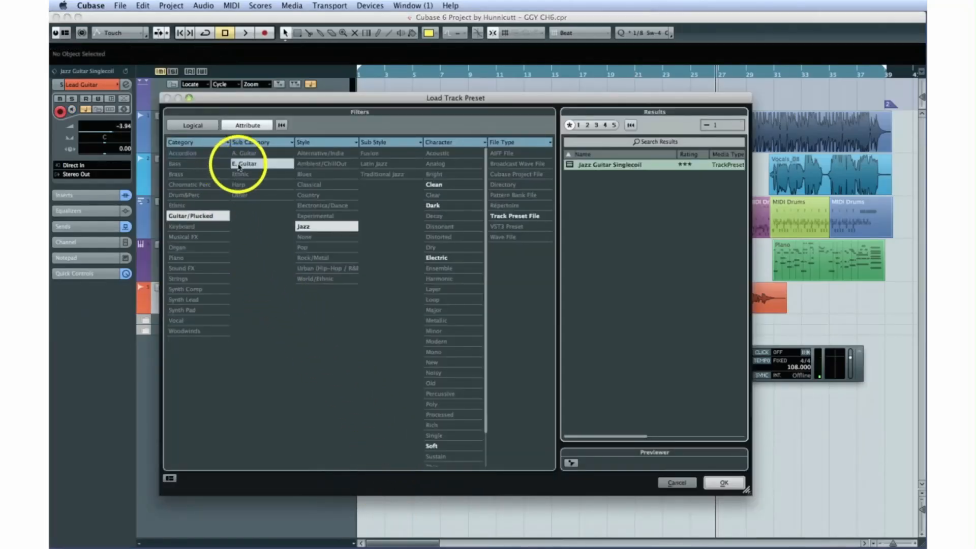
left_click(319, 258)
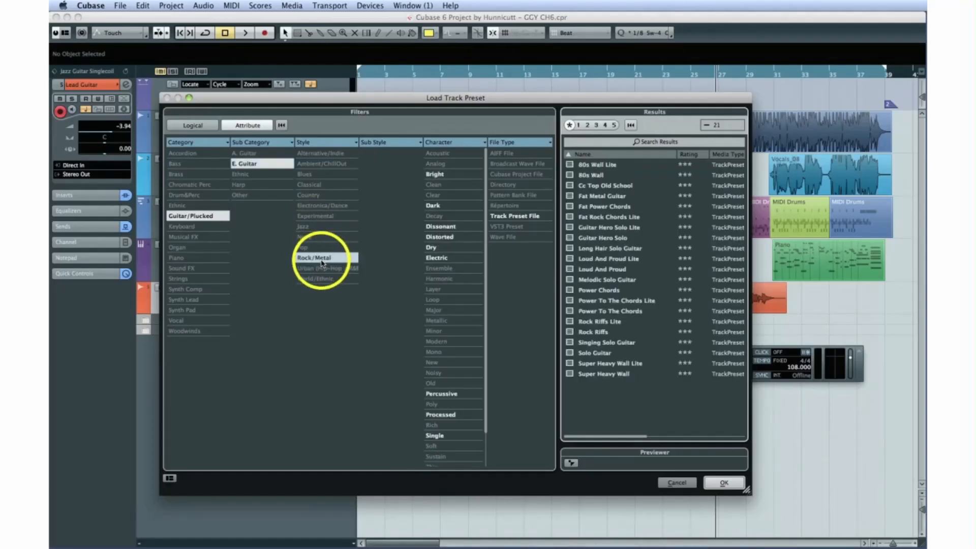
left_click(608, 237)
left_click(722, 482)
- Play back the guitar solo section to hear the Guitar Hero Solo preset, and stop playback at the starting point
key("3")
key("space")
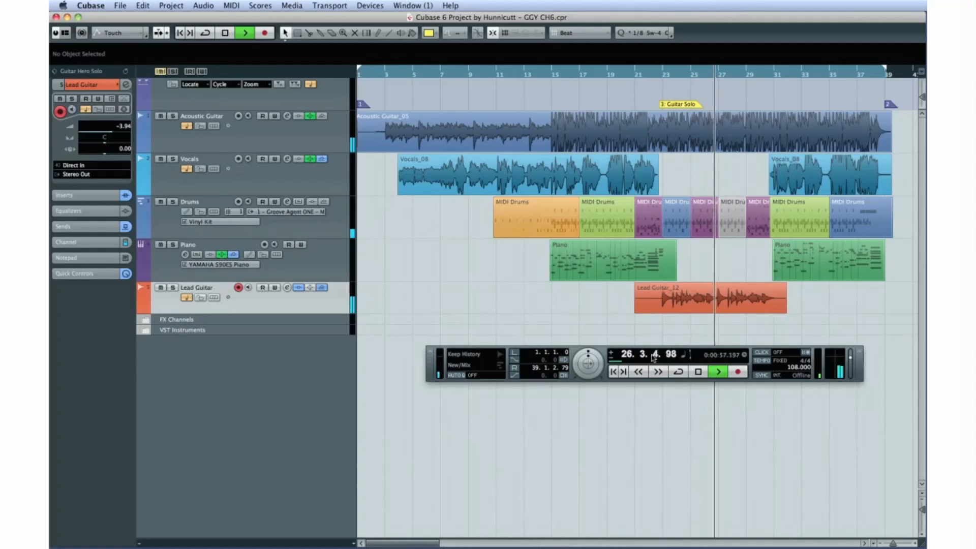
left_click(697, 371)
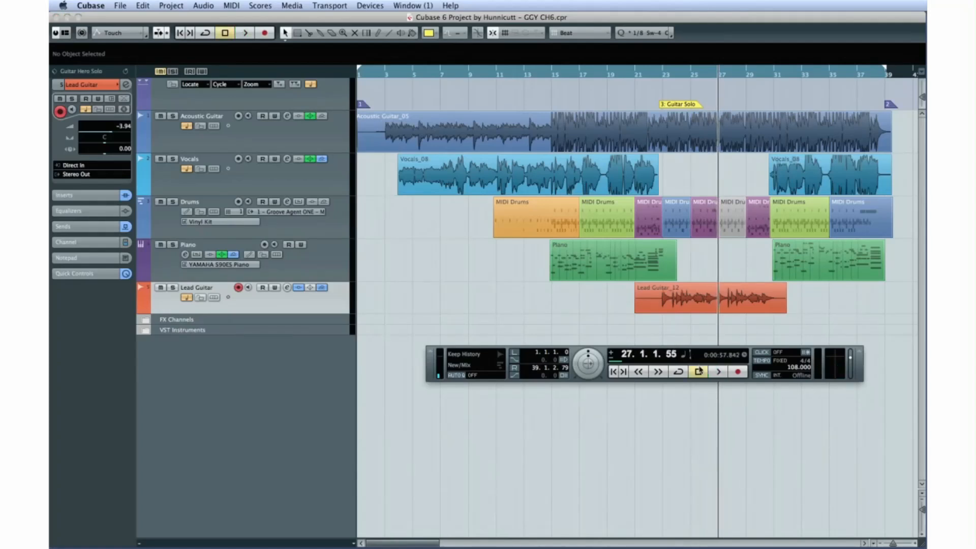
left_click(692, 367)
- Load the Clean Funk Guitar track preset from the Urban style onto the Lead Guitar track and audition it in playback
right_click(265, 295)
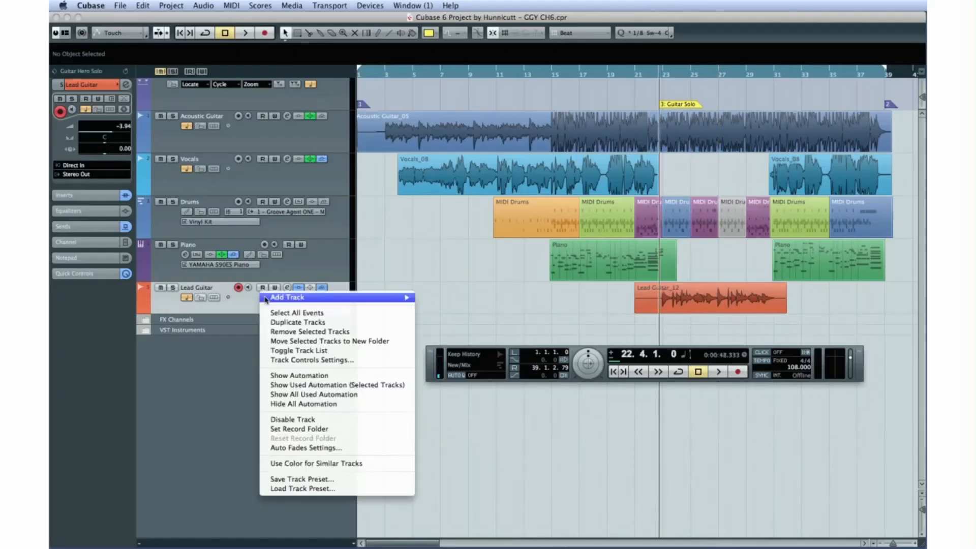
left_click(307, 487)
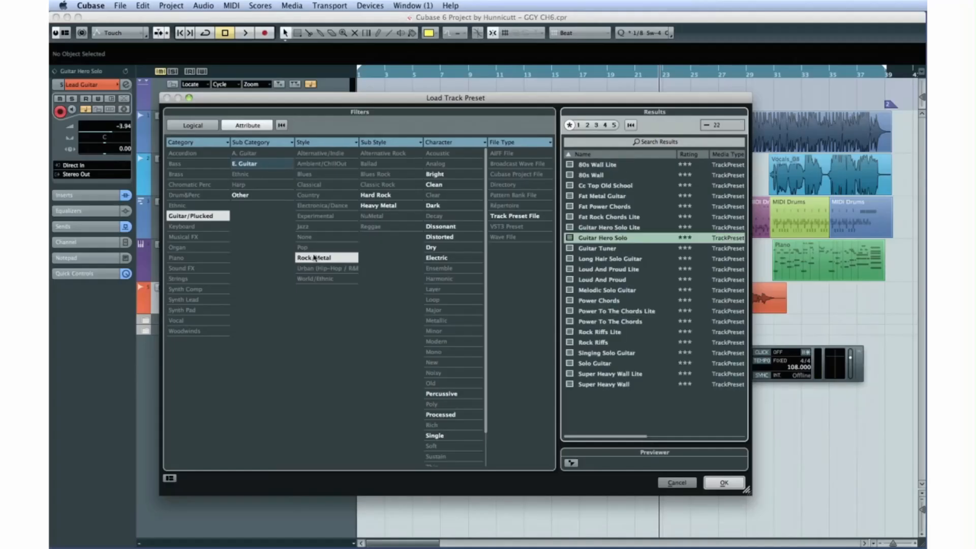
left_click(322, 269)
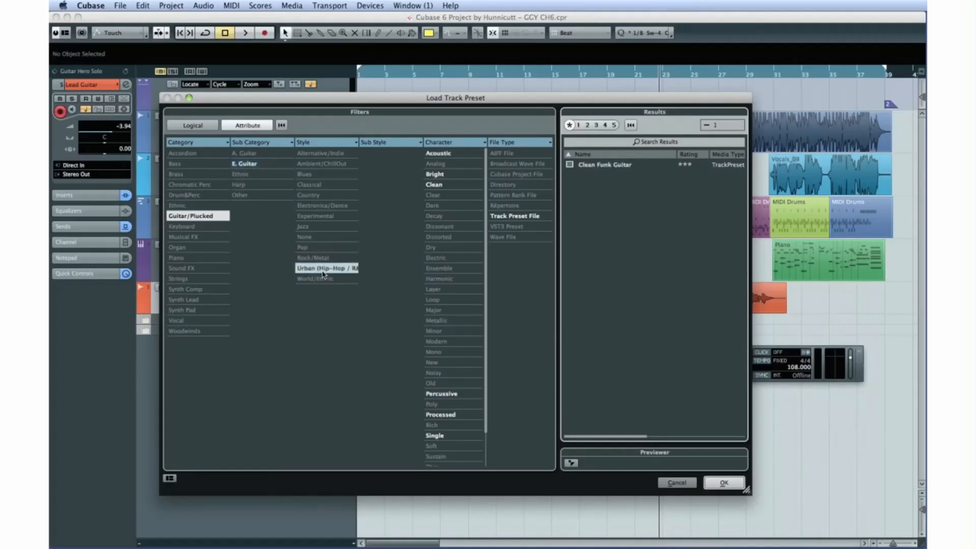
left_click(588, 167)
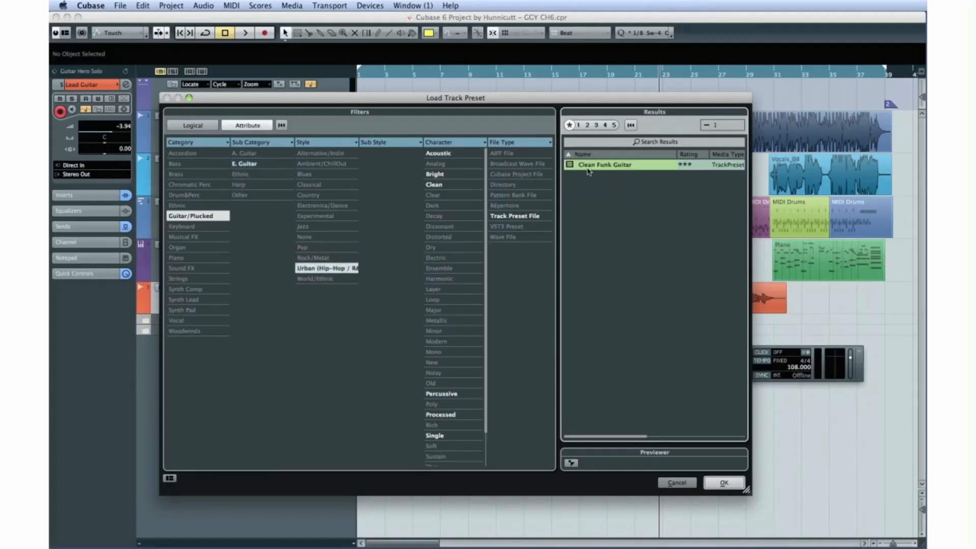
left_click(717, 483)
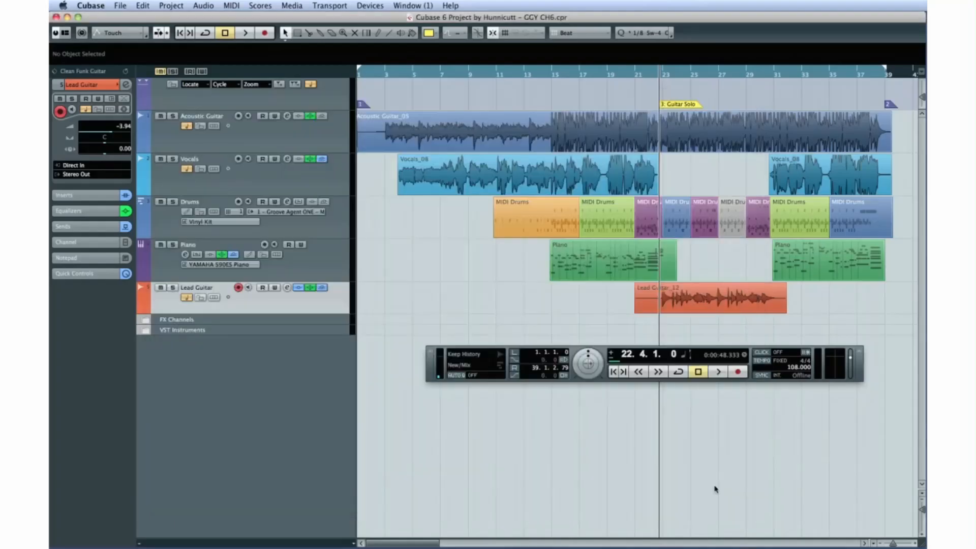
key("space")
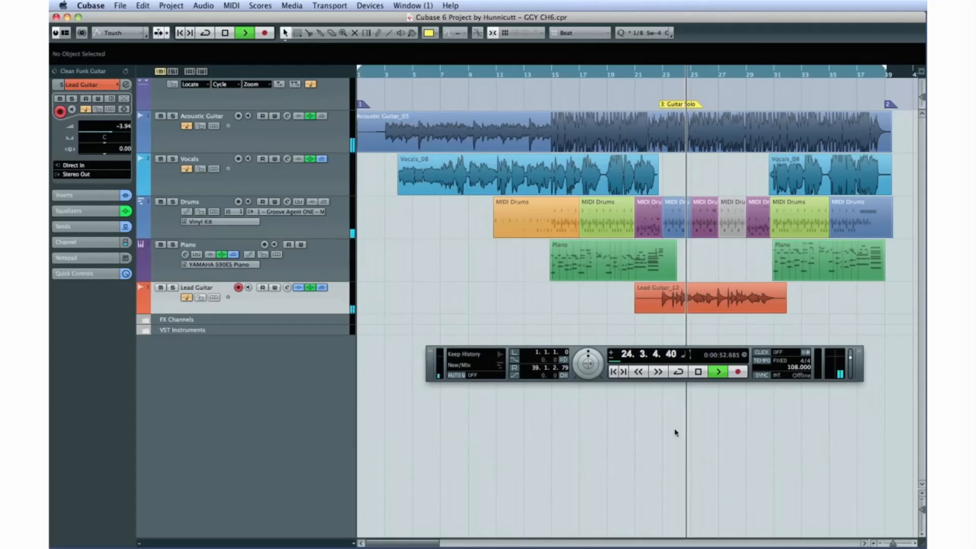
left_click(699, 374)
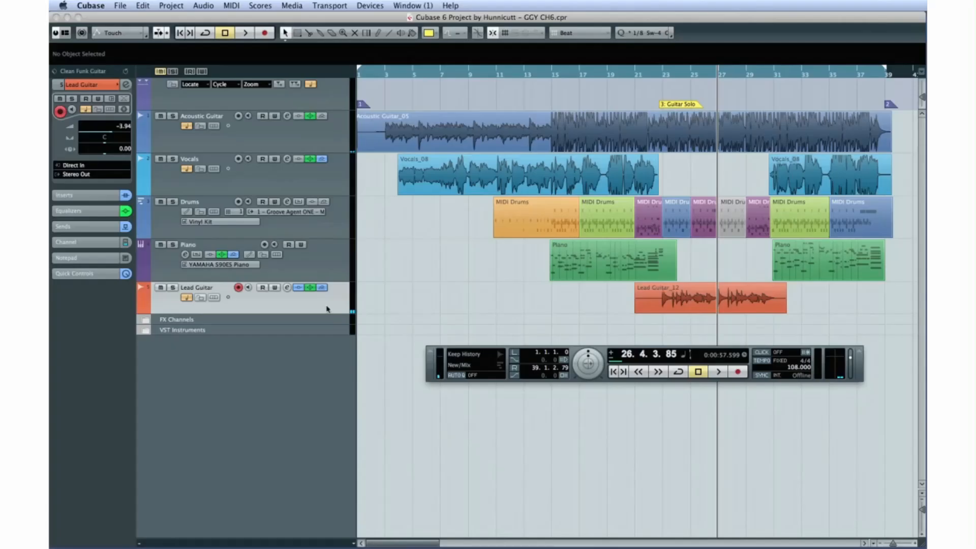
- Load the Jazz Guitar Singlecoil track preset back onto the Lead Guitar track
right_click(327, 306)
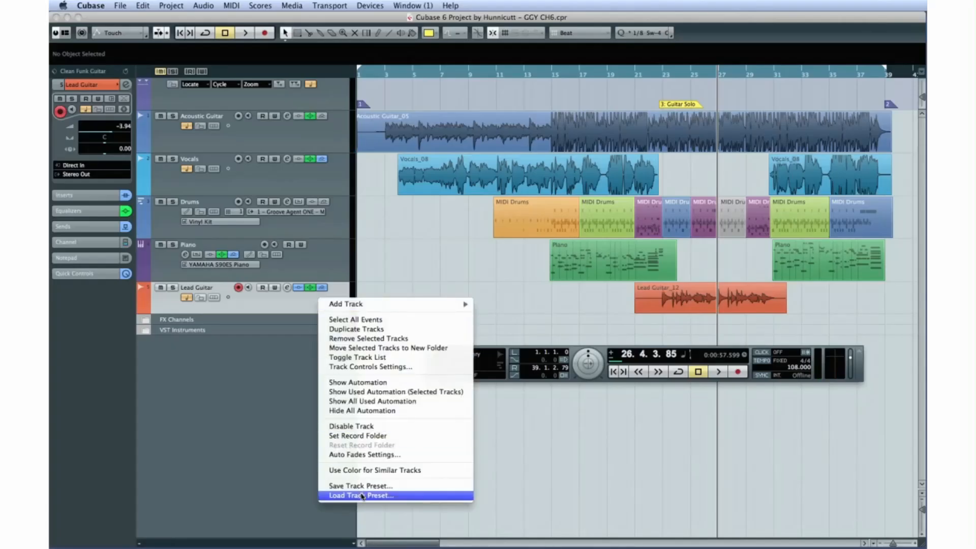
left_click(359, 496)
left_click(601, 164)
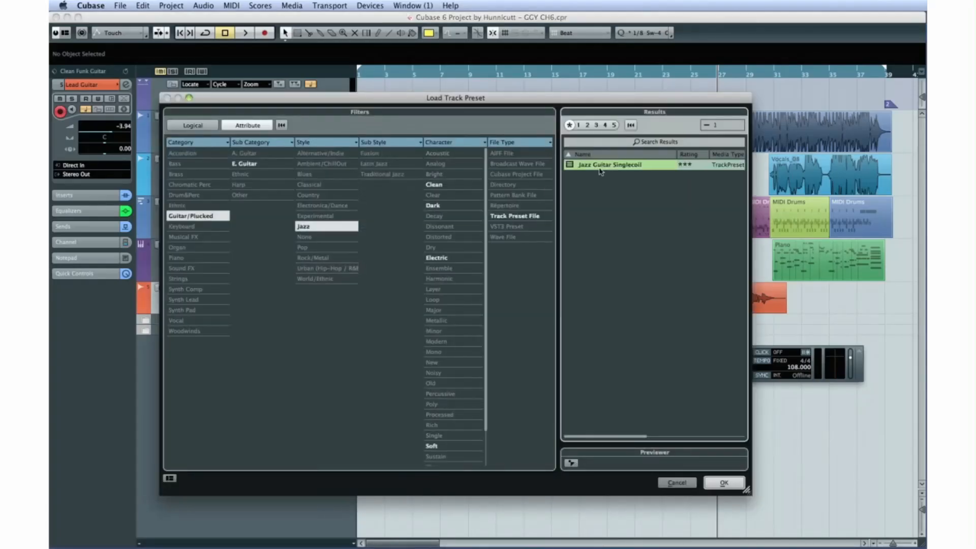
left_click(724, 483)
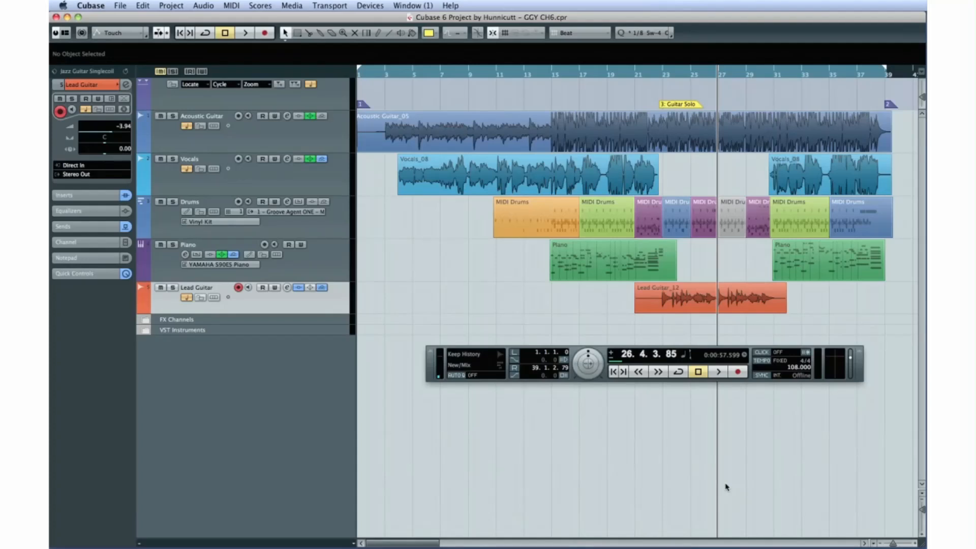
- Hide the transport and replace AmpSimulator in the Lead Guitar channel's second insert with the VST Amp Rack distortion plug-in
key("F2")
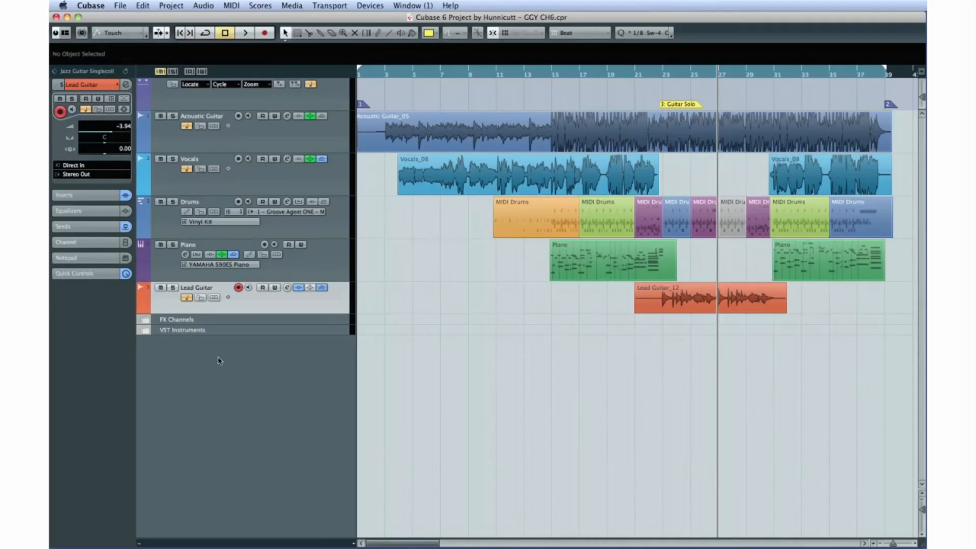
left_click(287, 287)
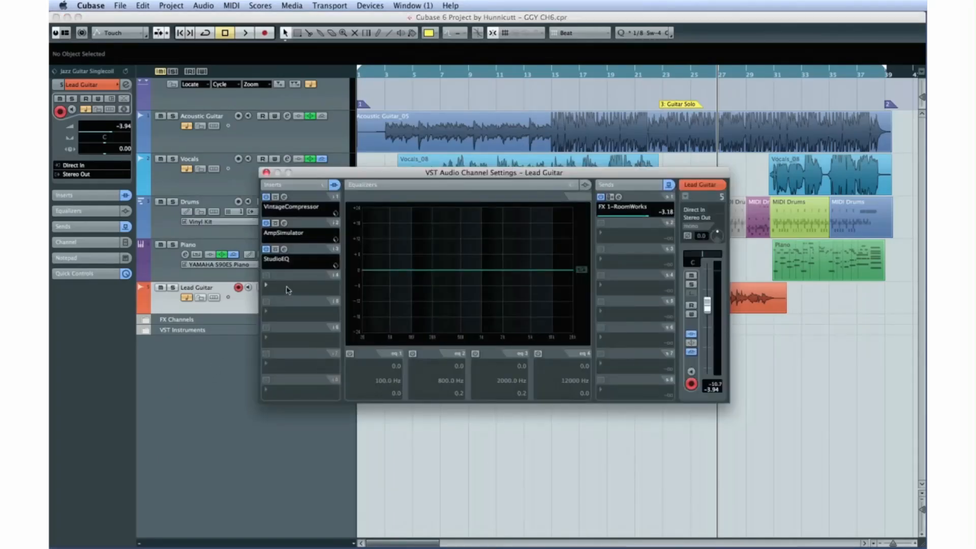
left_click(288, 235)
mouse_move(376, 305)
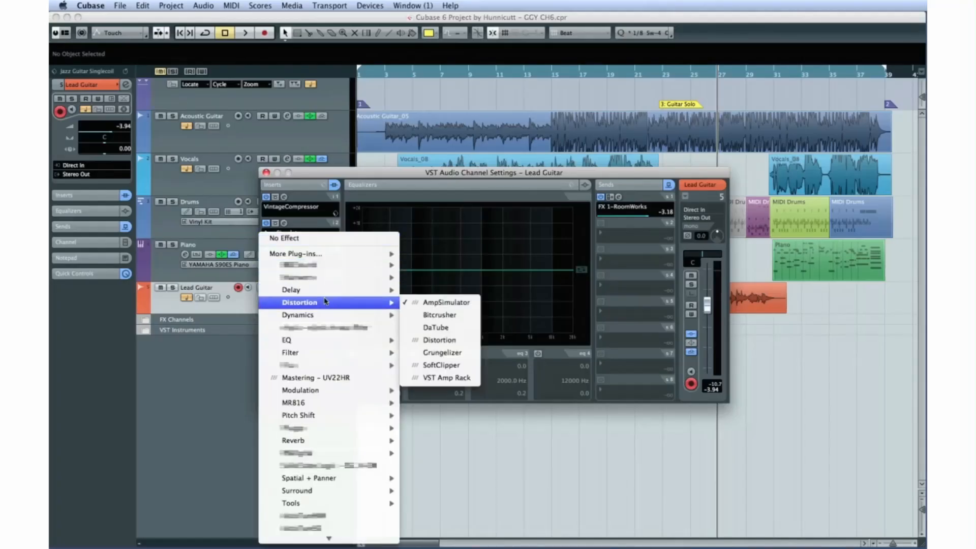
left_click(436, 378)
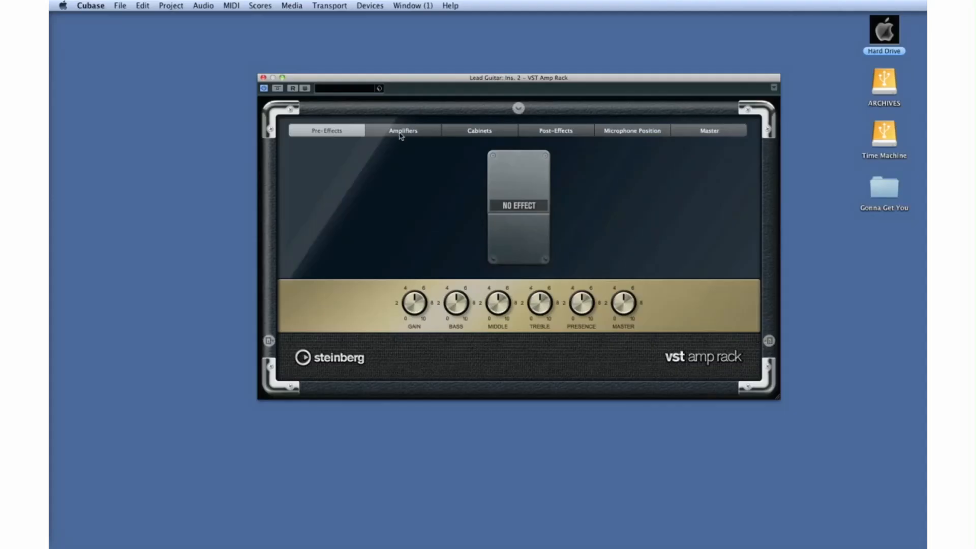
- Add a pre-effect pedal to the amp rack and choose the Plexi Lead 100 W amplifier
left_click(496, 187)
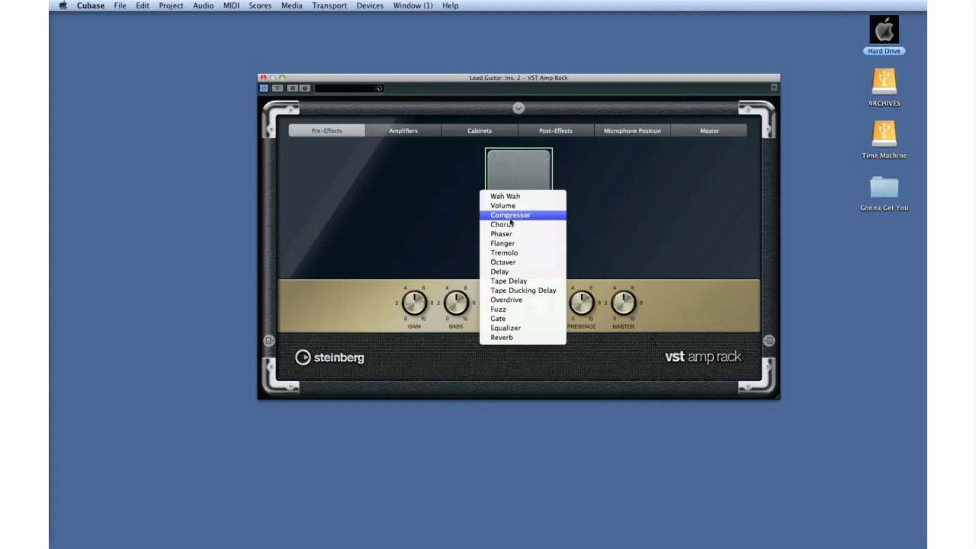
left_click(511, 223)
left_click(406, 131)
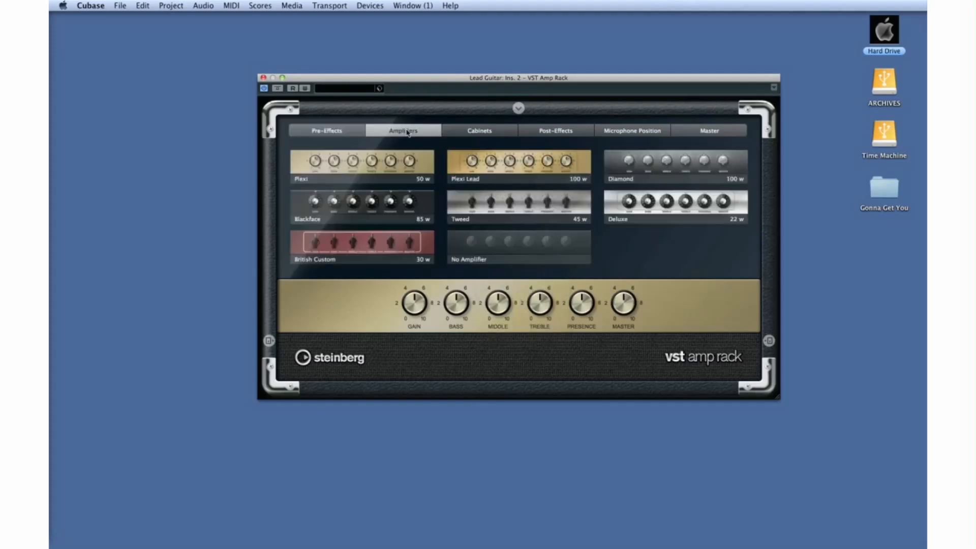
left_click(467, 183)
- Choose the British Custom 2 x 12 cabinet and add a Phaser pedal as a post-effect
left_click(479, 131)
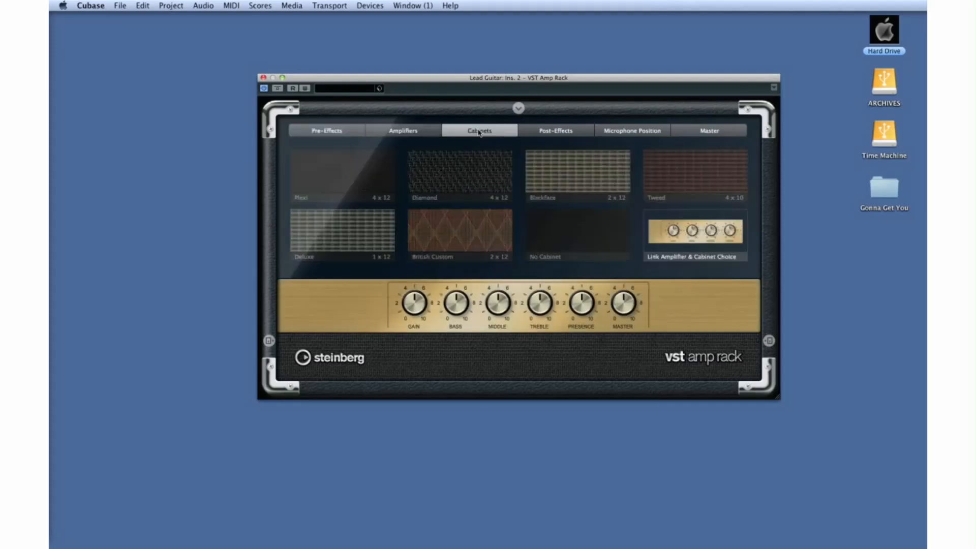
left_click(491, 226)
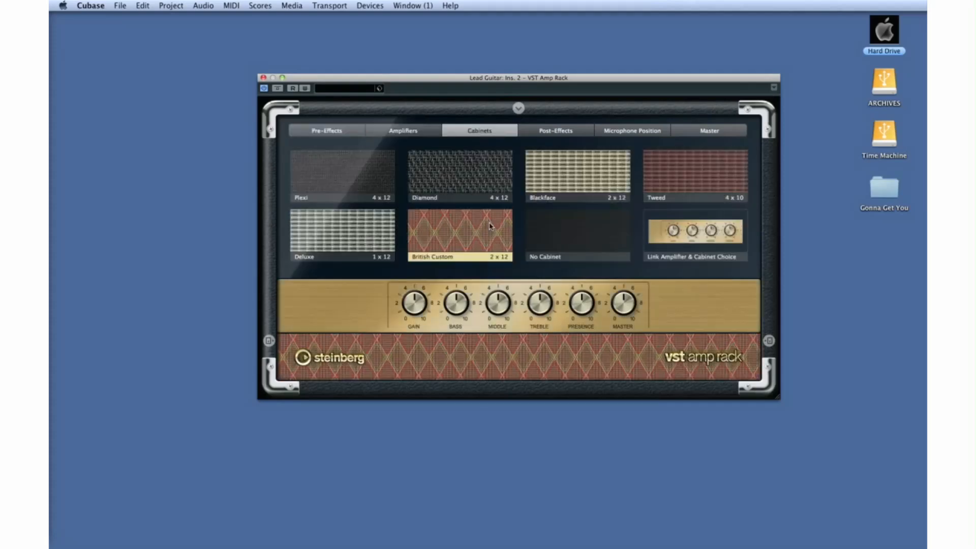
left_click(546, 131)
left_click(524, 216)
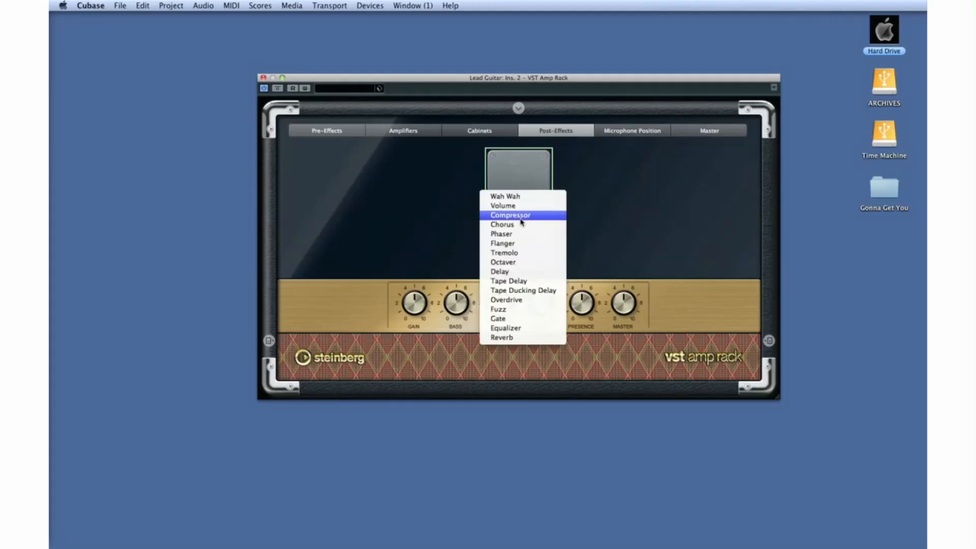
left_click(518, 234)
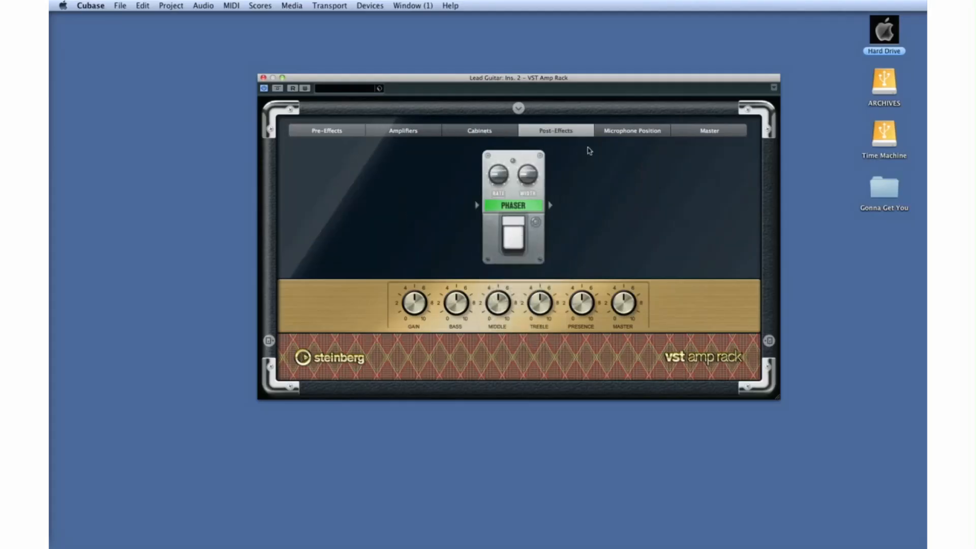
- Place the microphone at the outer off-axis position of the cabinet and view the amp rack's Master section
left_click(607, 134)
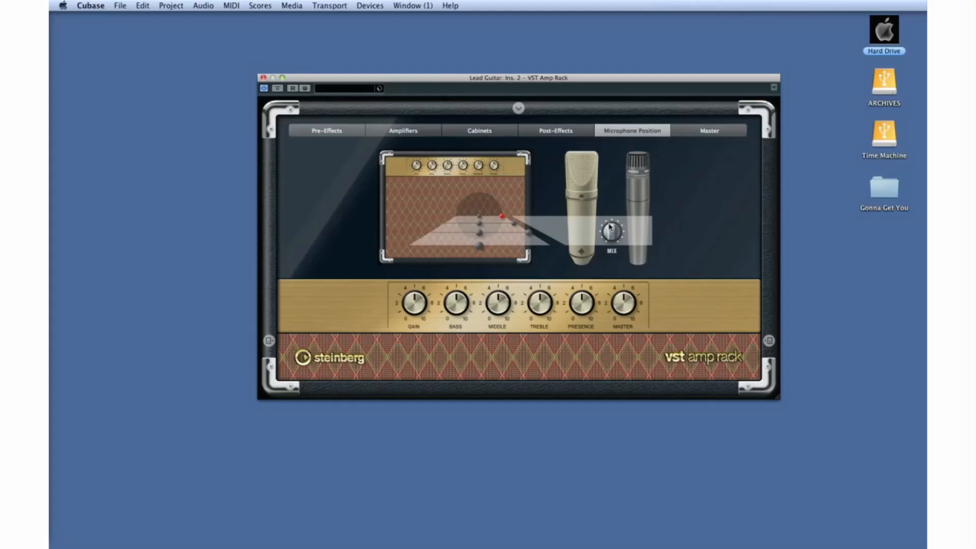
left_click(528, 233)
left_click(687, 133)
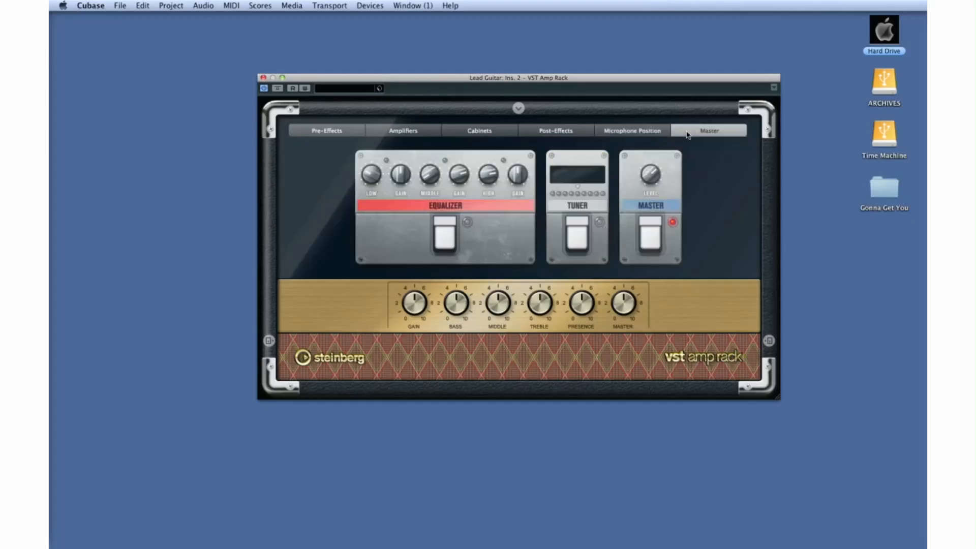
- Adjust the mix between the two microphones and try the centred microphone positions before returning to the outer off-axis one
left_click(629, 133)
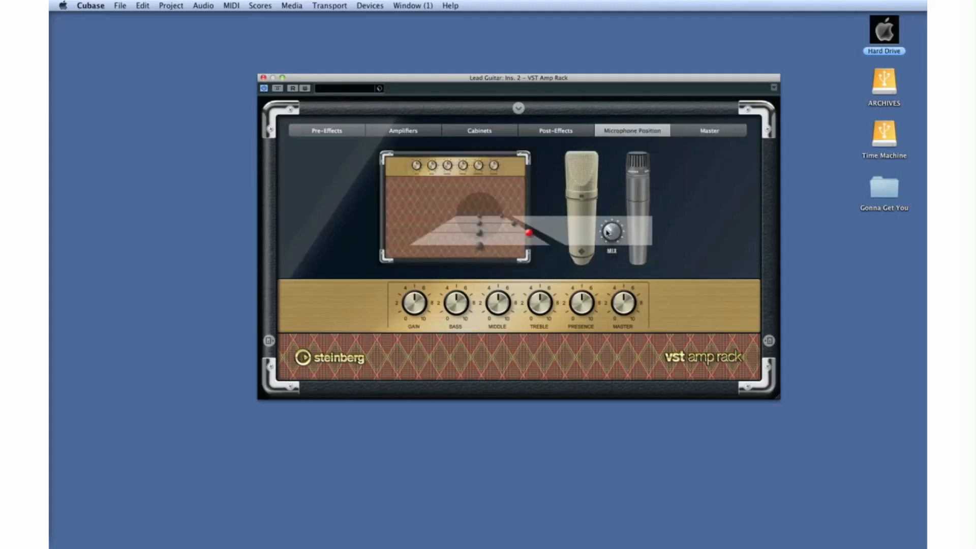
left_click_drag(605, 230, 636, 206)
left_click(481, 217)
left_click(480, 222)
left_click(479, 232)
left_click(479, 246)
left_click(528, 232)
- Set the amplifier's Bass to 7.6, then show and hide the amp rack's input and output level controls
left_click_drag(458, 307, 446, 263)
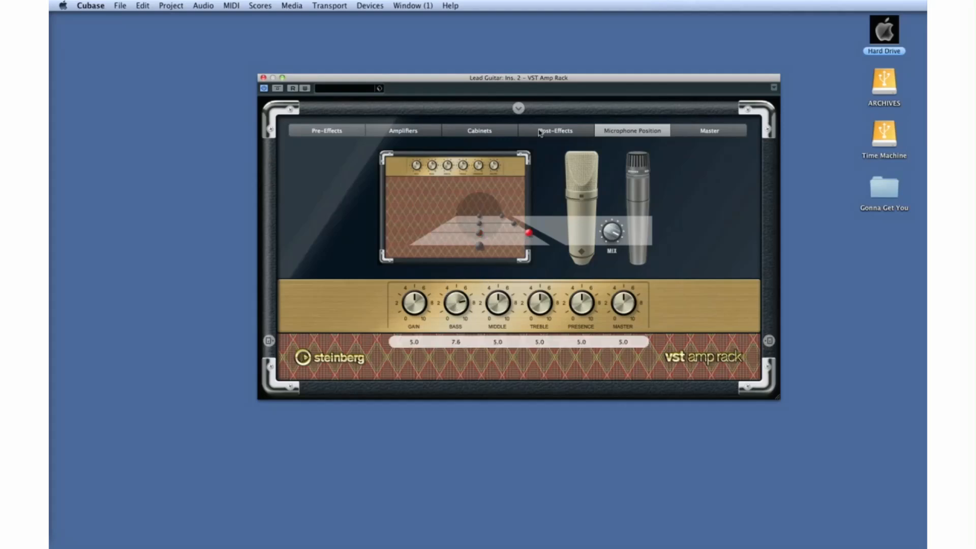
left_click(421, 131)
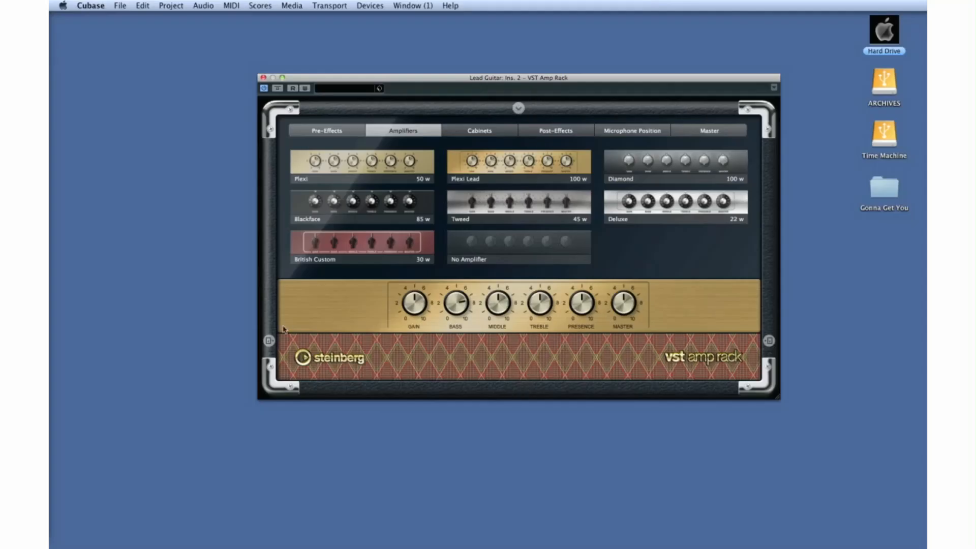
left_click(270, 341)
left_click(270, 341)
left_click(769, 342)
left_click(769, 342)
- Switch the amp rack to its compact view and link the cabinet choice to the Plexi Lead amplifier
left_click(490, 127)
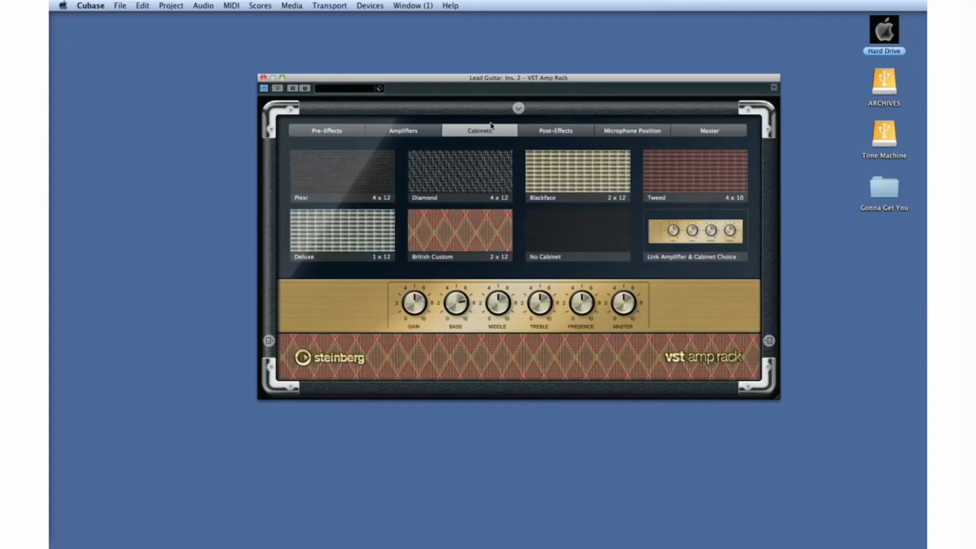
left_click(518, 108)
left_click(448, 229)
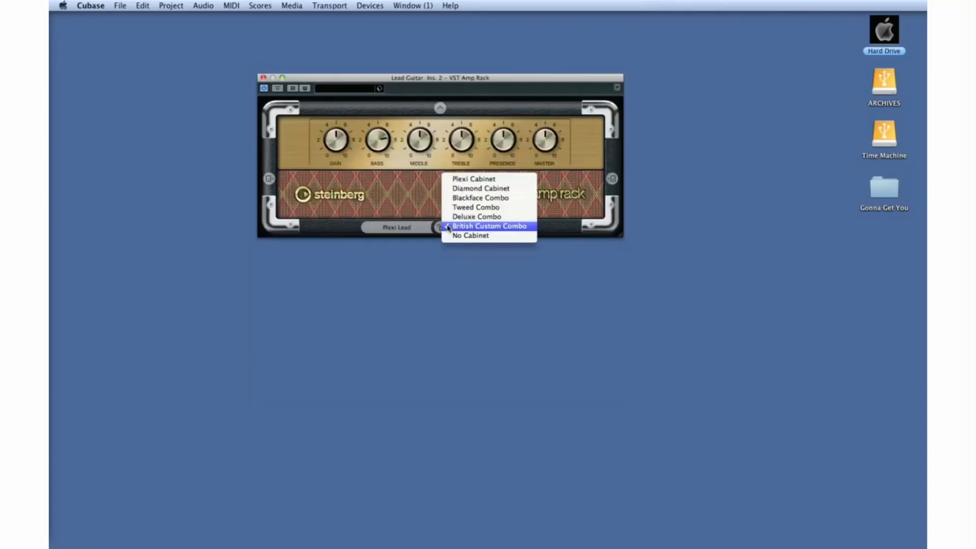
left_click(412, 228)
left_click(439, 227)
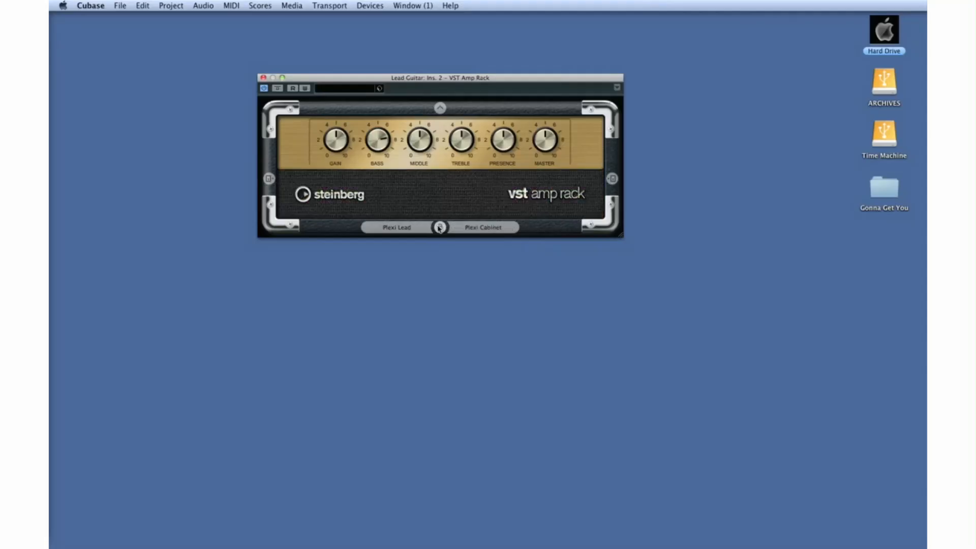
- Show and hide the amp rack's amplifier selection, view its preset options, and close the plug-in
left_click(440, 108)
left_click(421, 133)
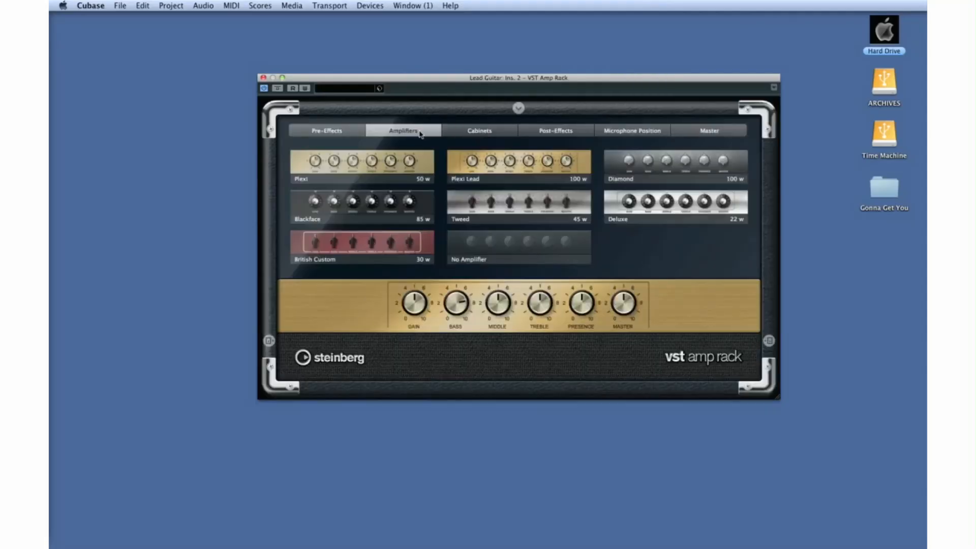
left_click(517, 108)
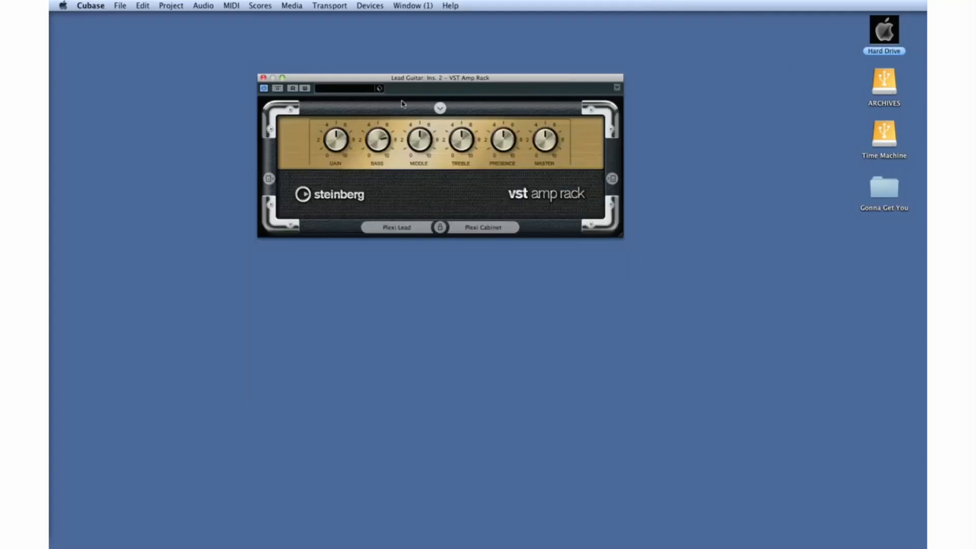
left_click(379, 89)
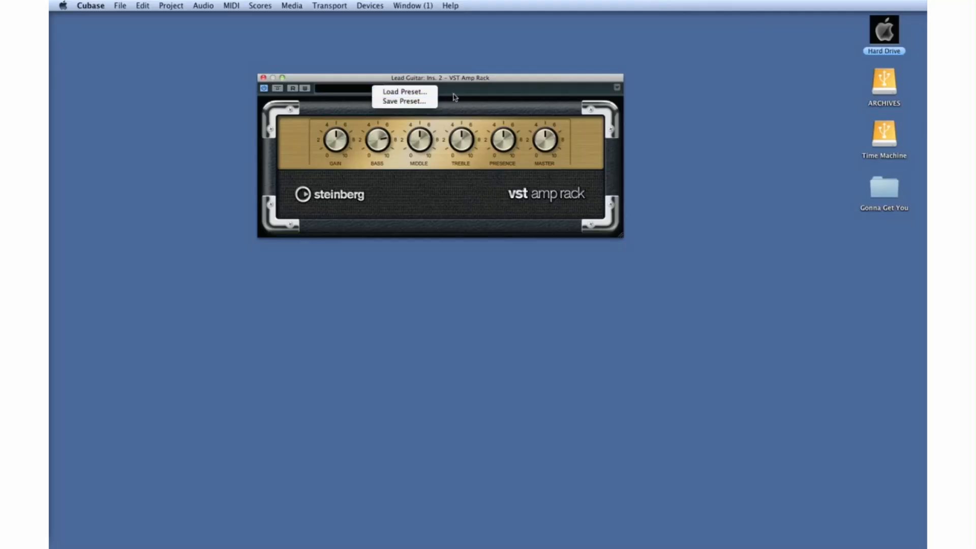
left_click(262, 78)
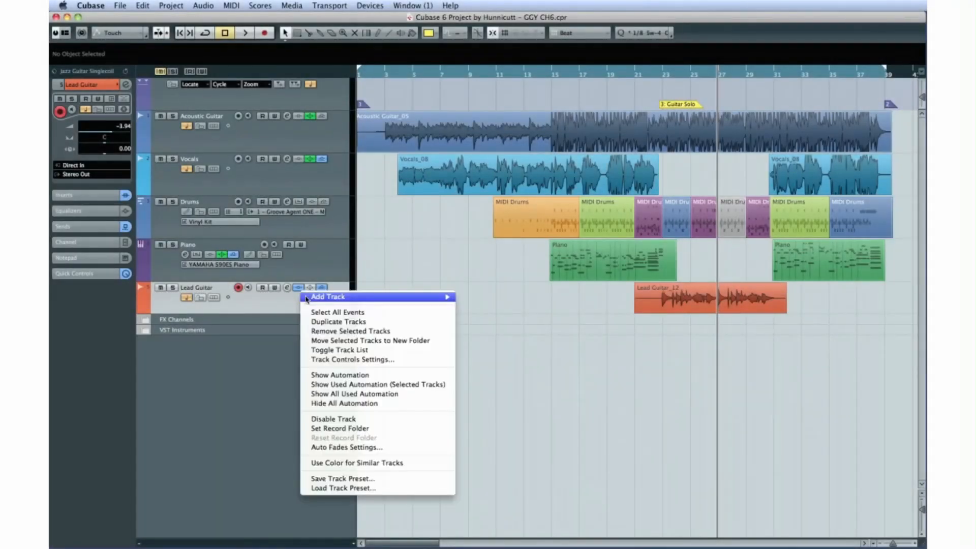
- Save the Lead Guitar track's settings as a track preset named Daves GTR
right_click(304, 297)
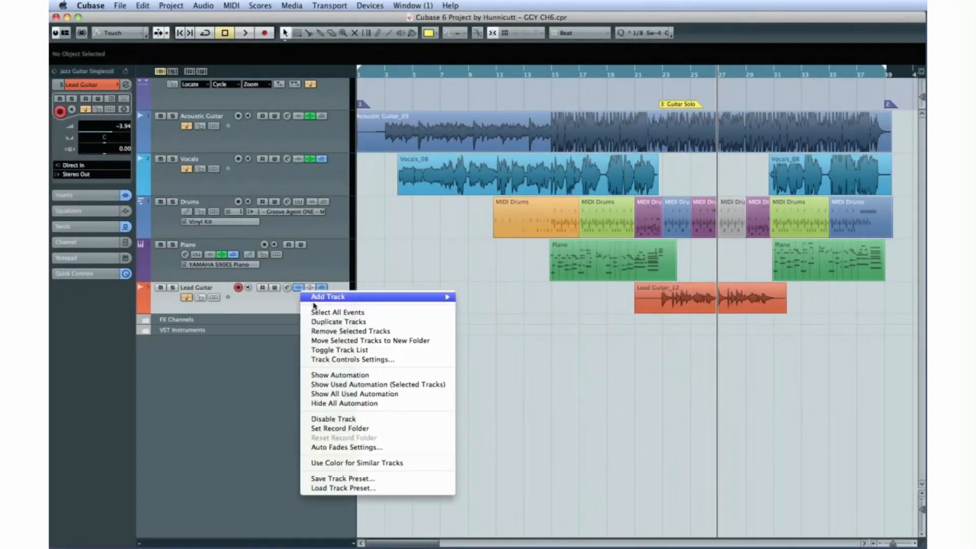
left_click(377, 479)
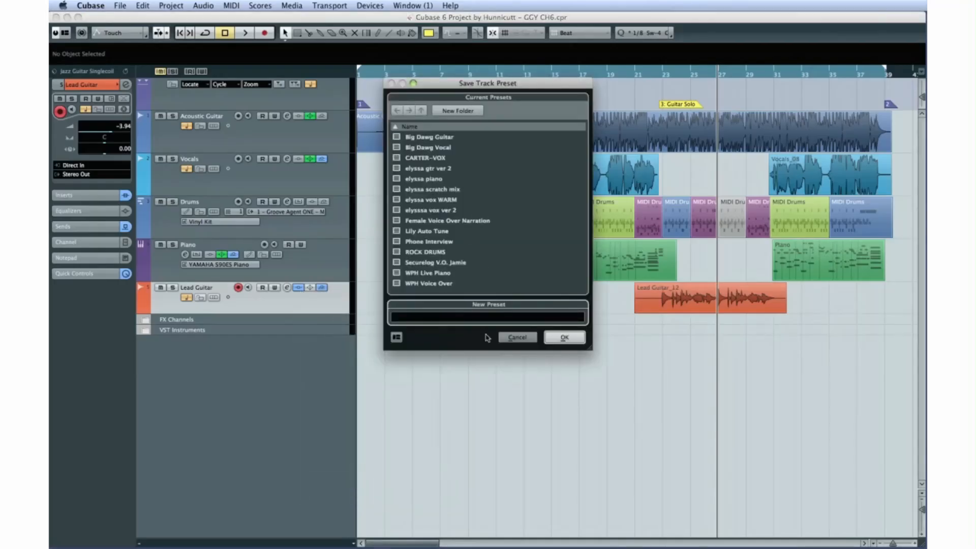
left_click(480, 320)
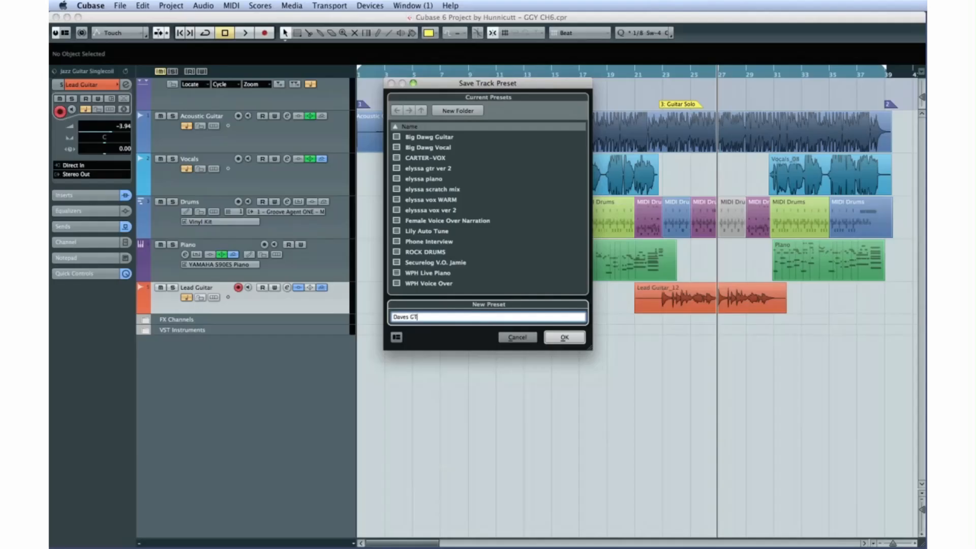
left_click(564, 338)
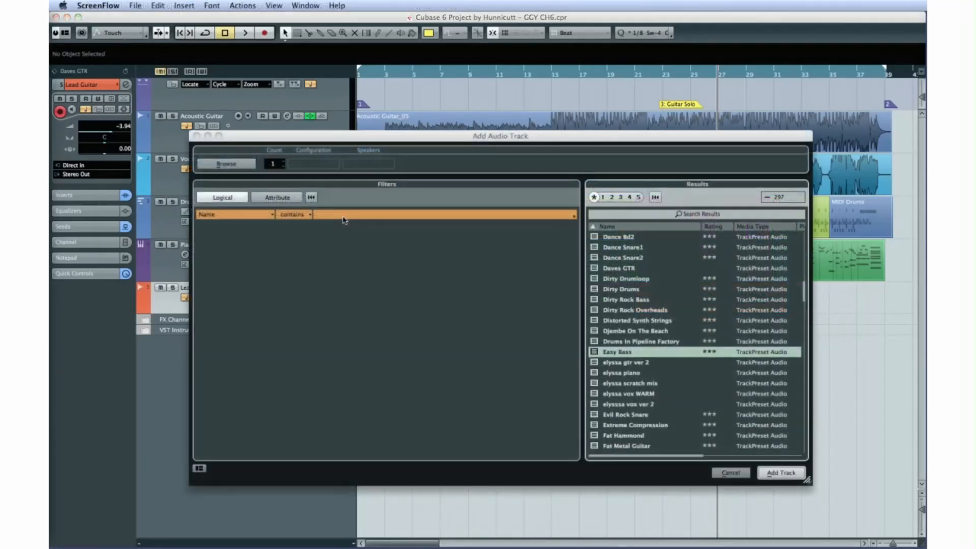
- Filter the audio track presets by names containing "bass" and add one track from the Pop Bass preset
left_click(343, 217)
type("bass")
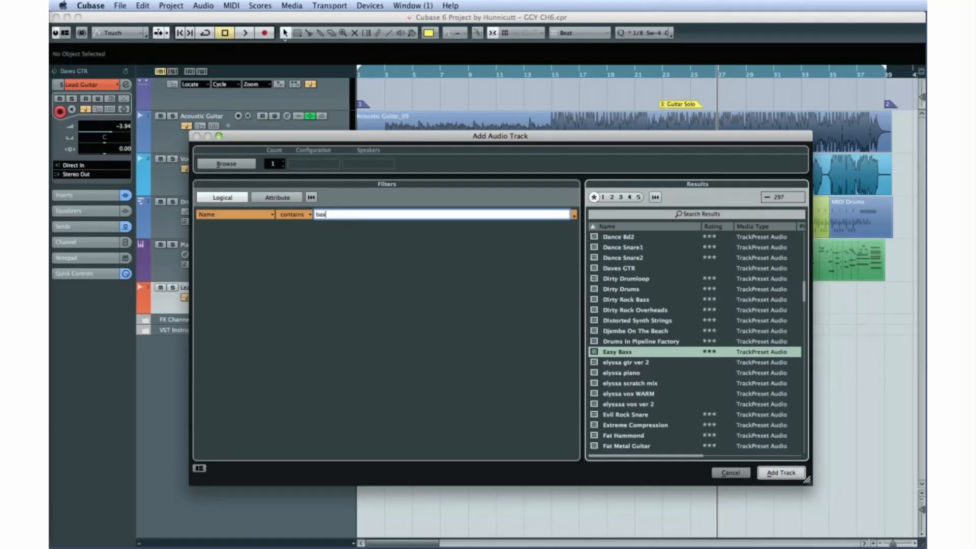
key("Return")
left_click(619, 270)
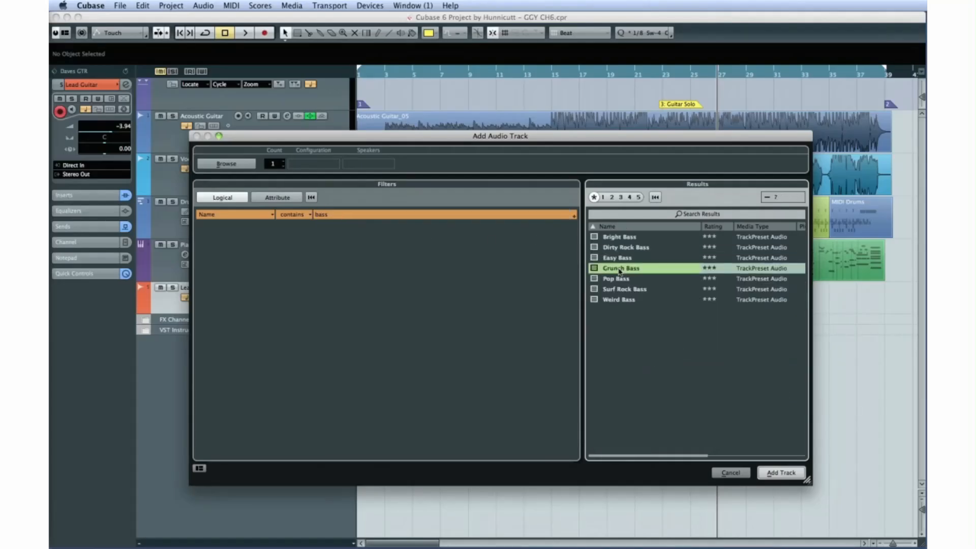
left_click(620, 278)
left_click(781, 473)
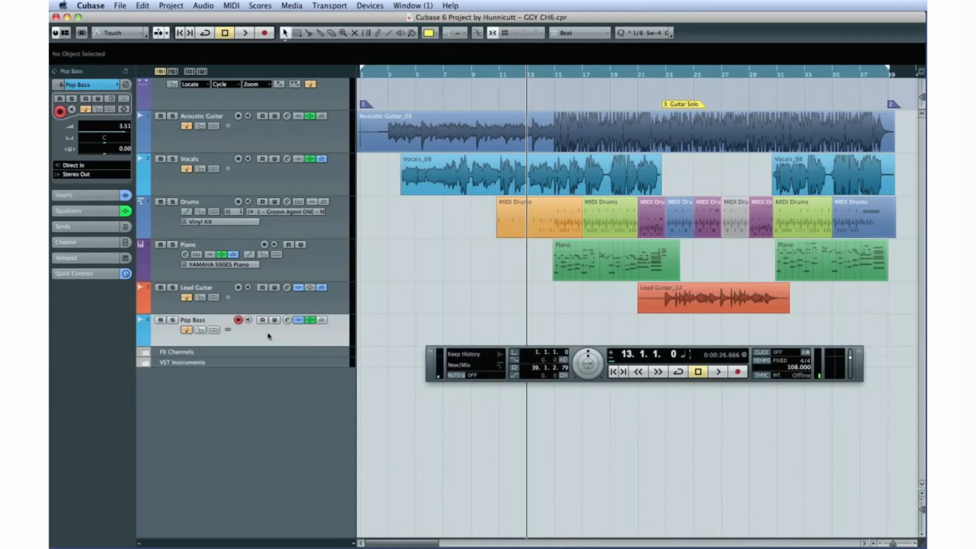
- Start recording on the Pop Bass track from bar 13 and move the transport controls clear of the track
left_click(248, 320)
left_click(732, 373)
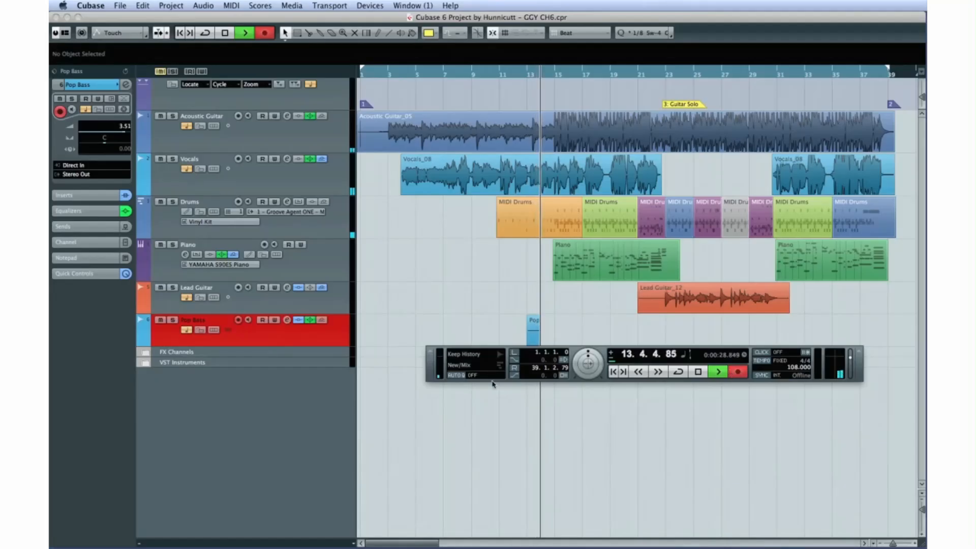
left_click_drag(434, 369, 434, 408)
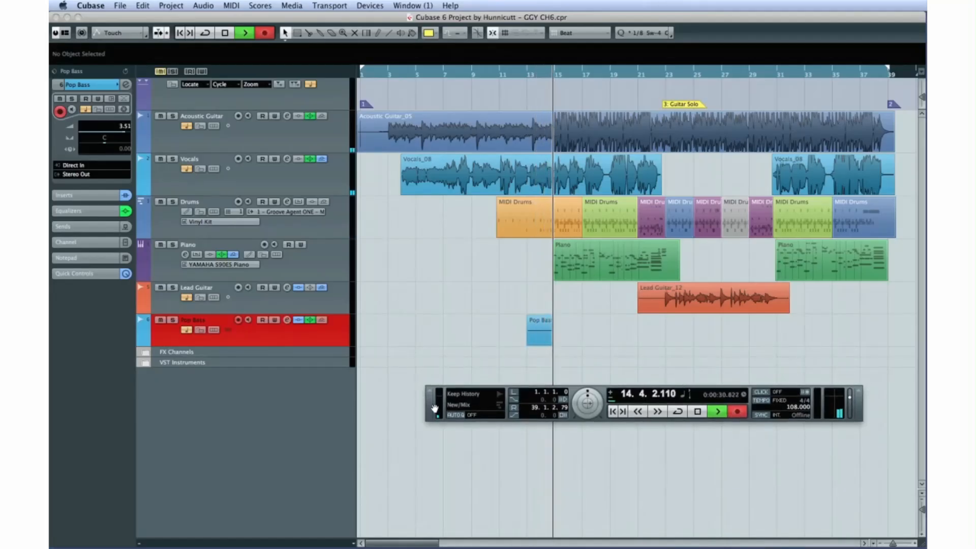
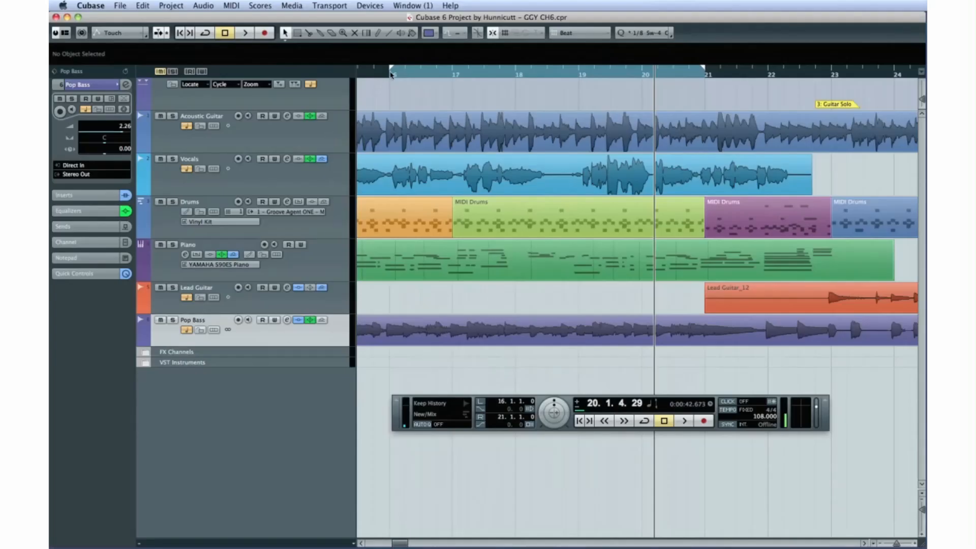
- Set the locators to bars 17 and 19 and enable automatic punch in and punch out
left_click_drag(392, 72, 447, 72)
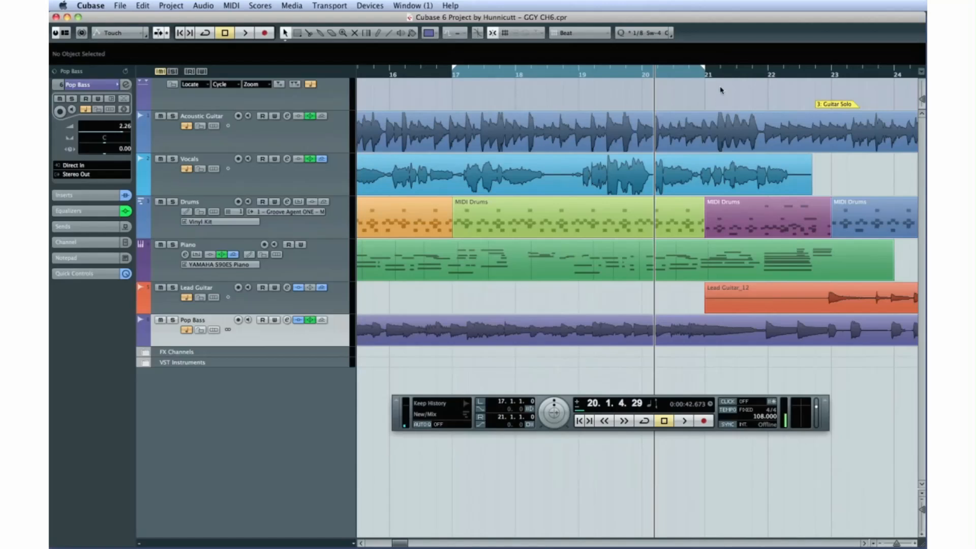
left_click_drag(706, 72, 583, 71)
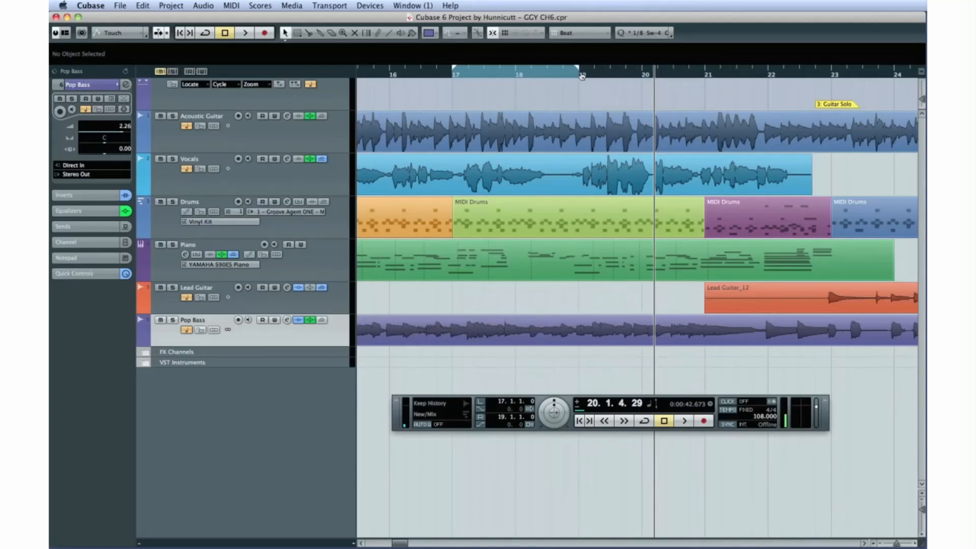
left_click(479, 409)
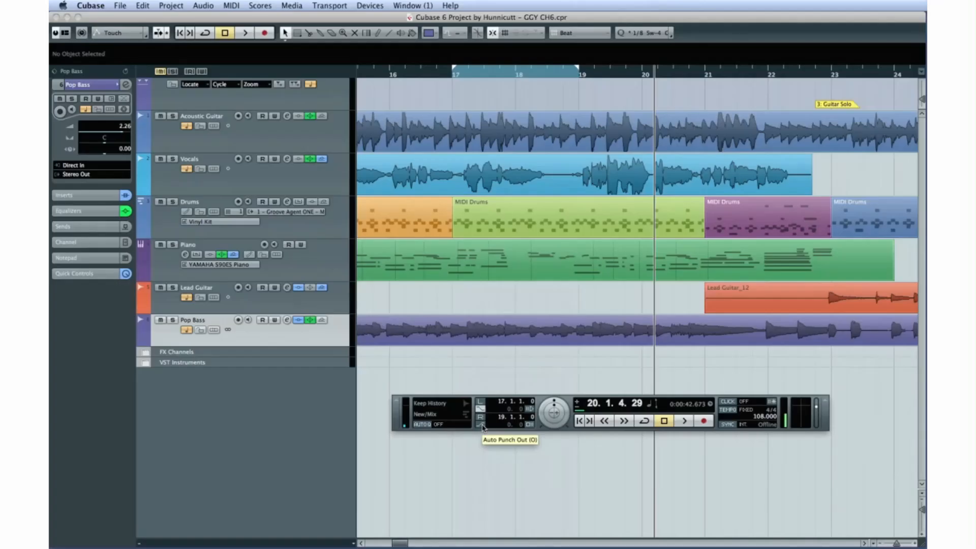
left_click(481, 425)
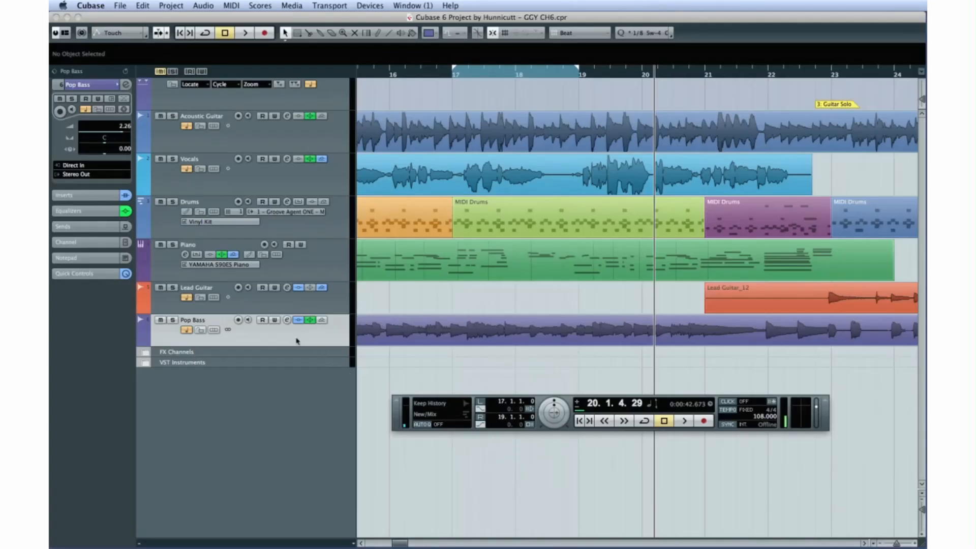
- Arm the Pop Bass track and play from bar 16 to punch in a replacement between the locators
left_click(237, 321)
left_click(391, 74)
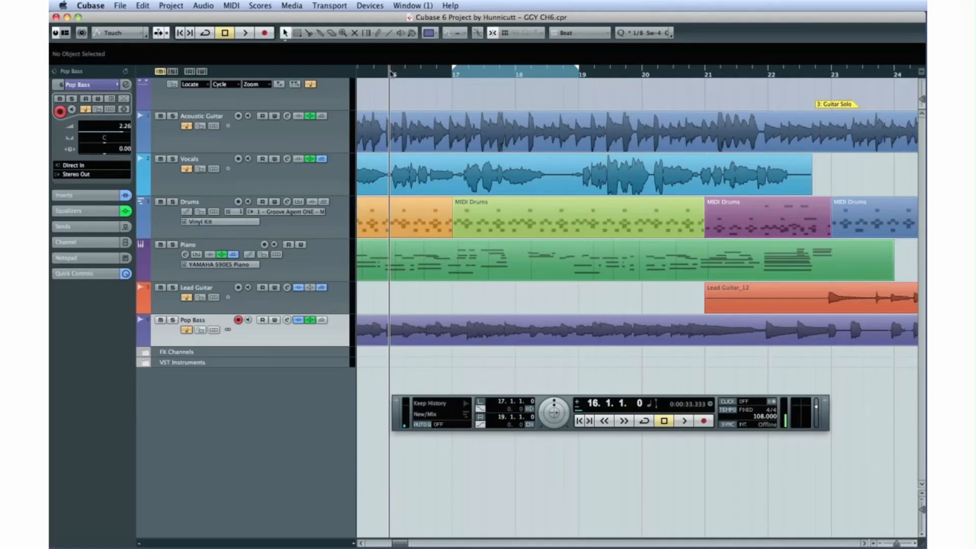
left_click(685, 421)
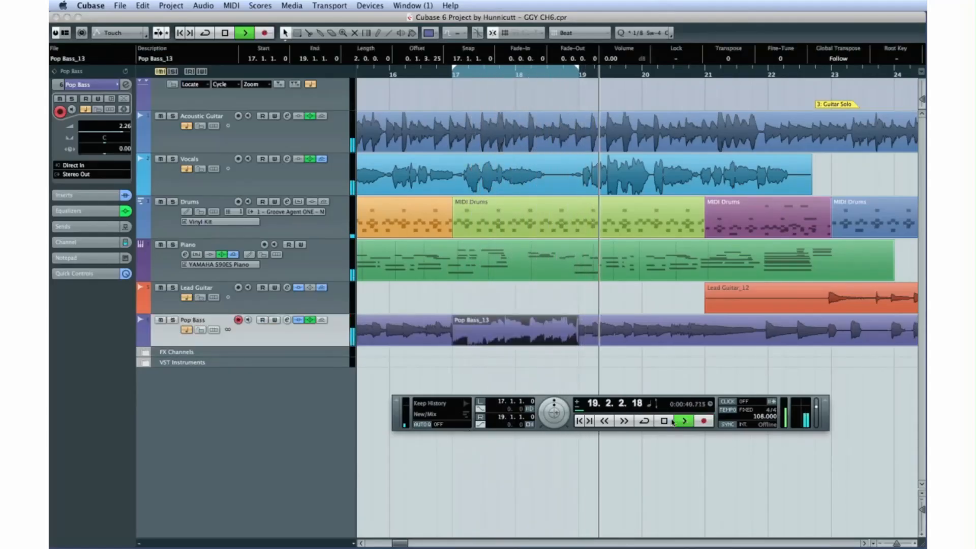
left_click(666, 421)
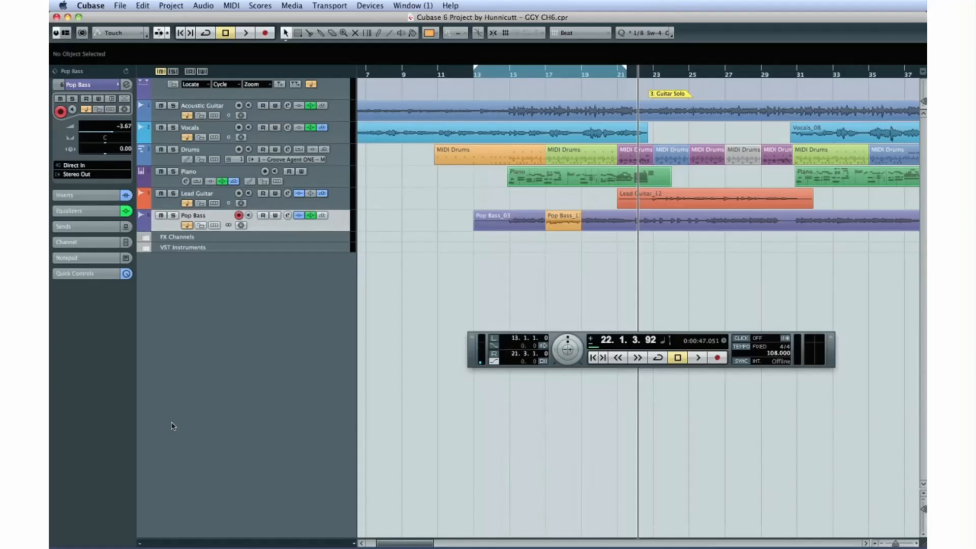
- Add an audio track named Harmony and show its lanes
left_click(178, 5)
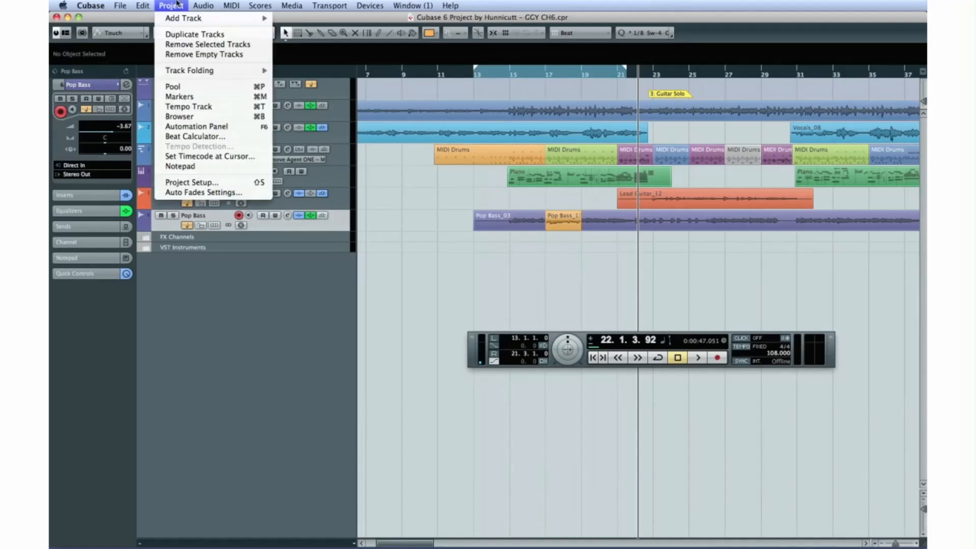
mouse_move(229, 19)
left_click(306, 23)
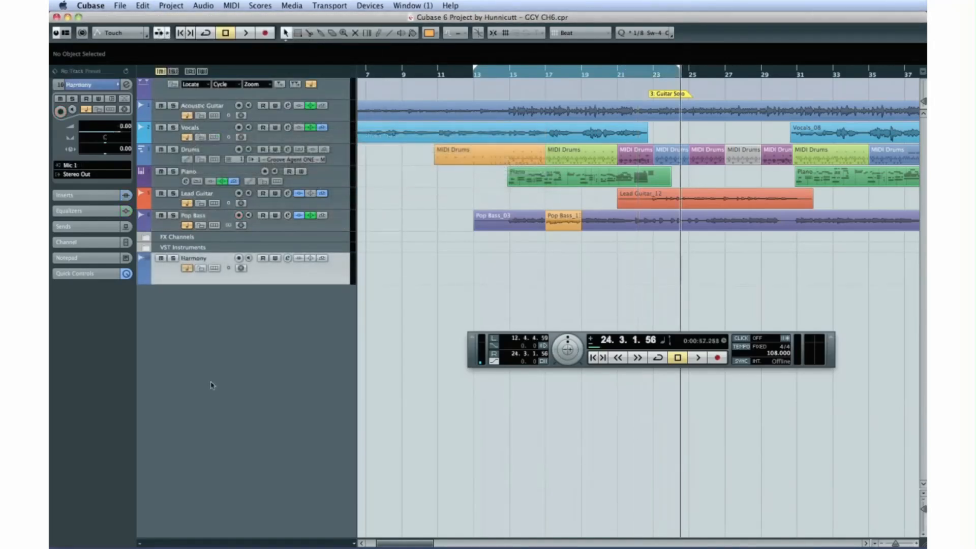
left_click(216, 272)
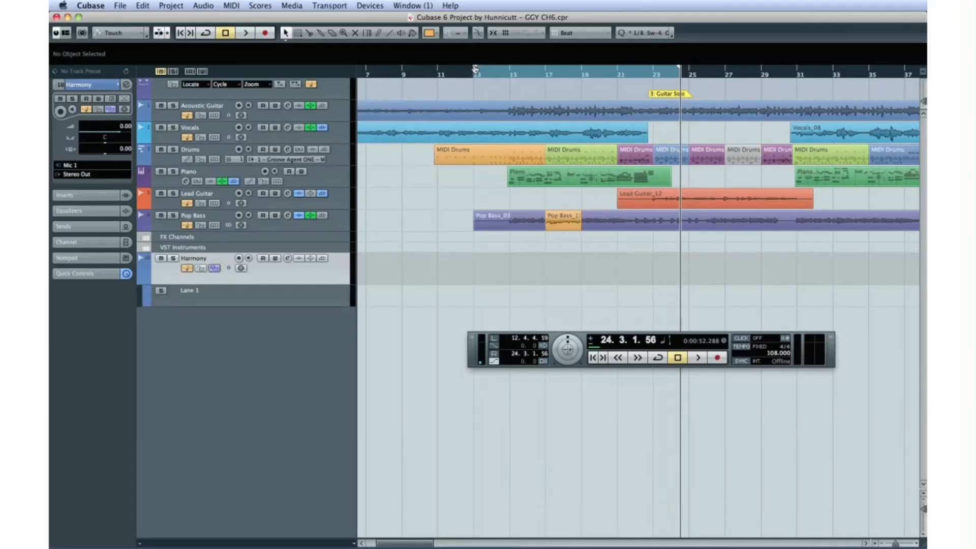
- Set the locators to about bars 15 and 23 and cycle-record three takes on the Harmony track
left_click_drag(474, 68, 510, 69)
left_click_drag(677, 70, 652, 69)
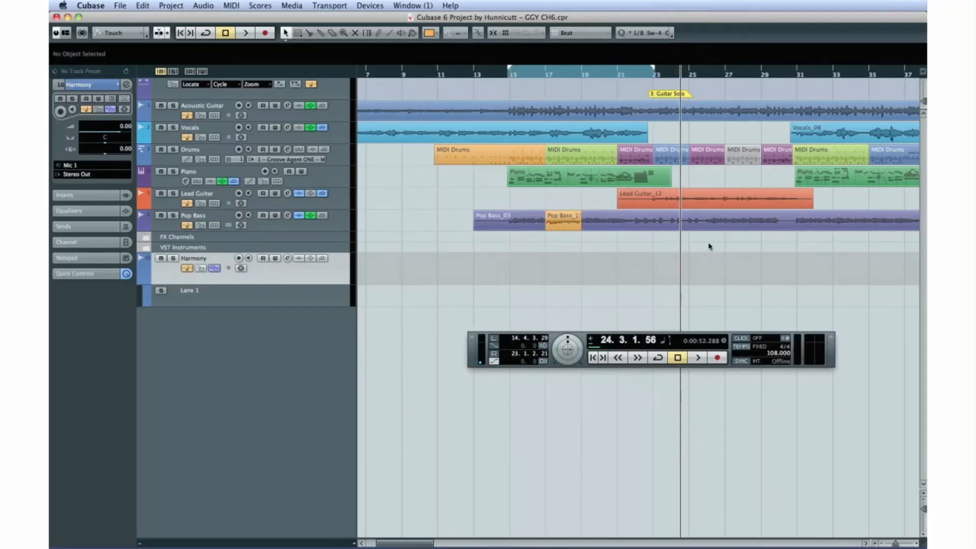
left_click(658, 358)
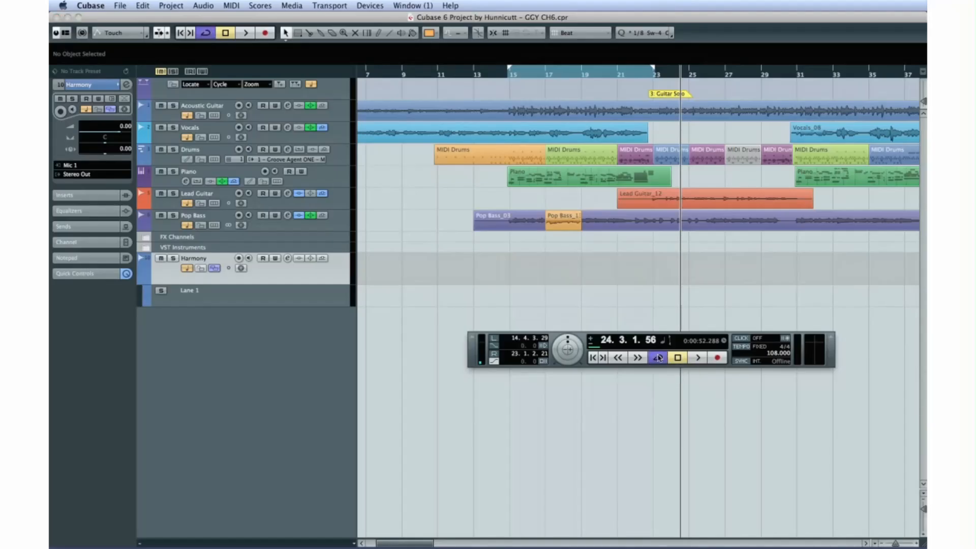
left_click(241, 262)
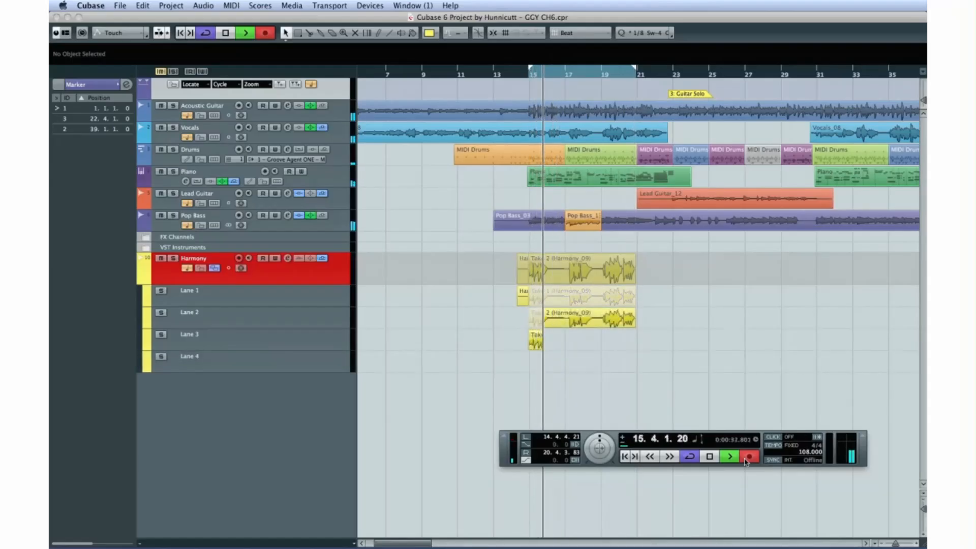
key("space")
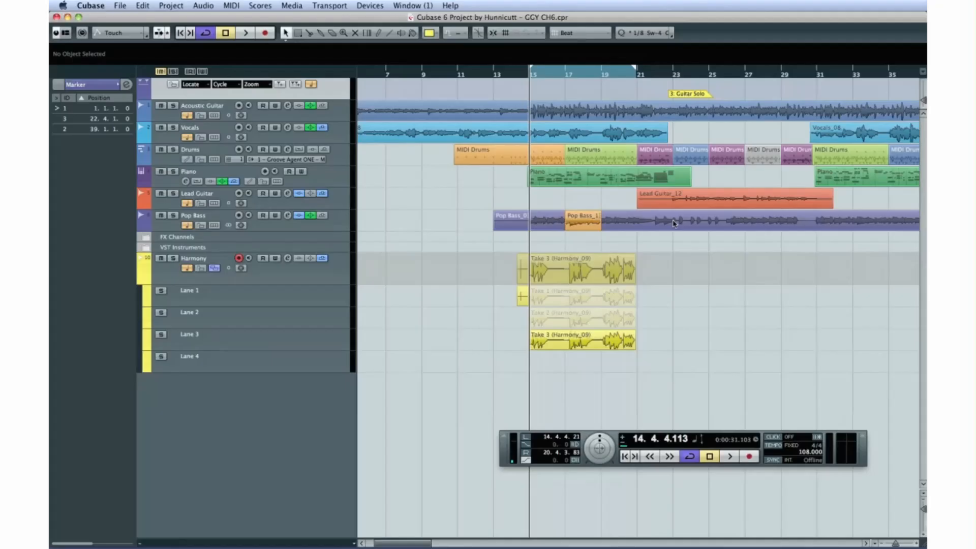
- Split the Harmony takes at about 16.2.4 and 18.3.1 to divide them into three sections
key("3")
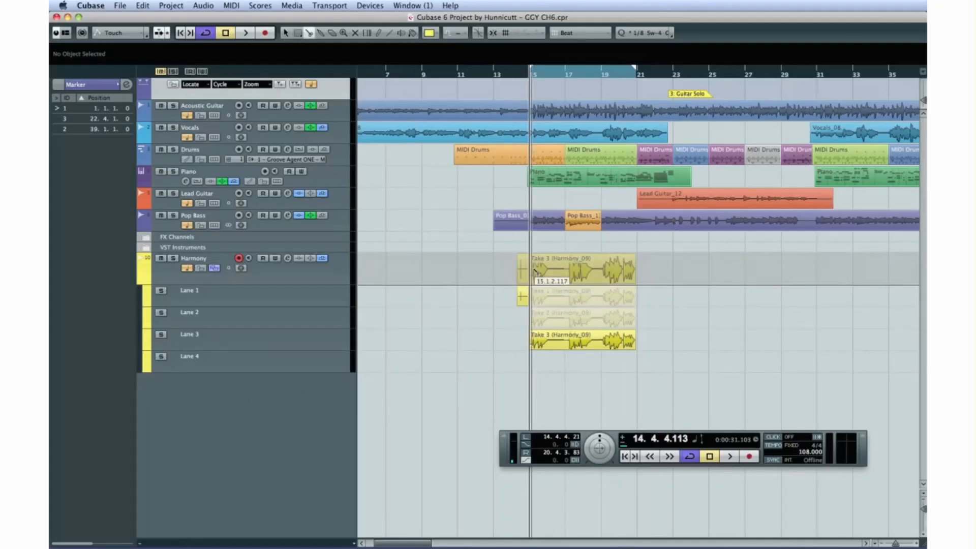
left_click(555, 267)
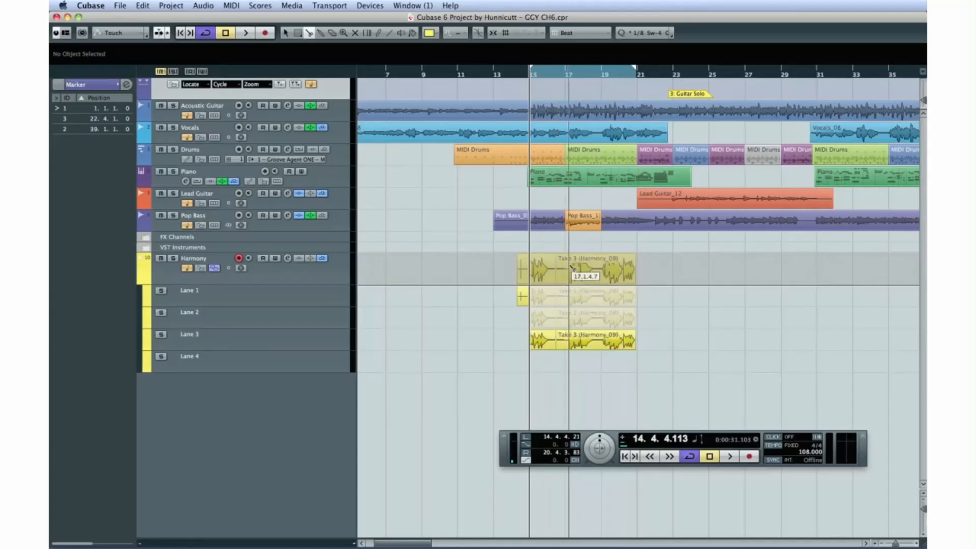
left_click(593, 268)
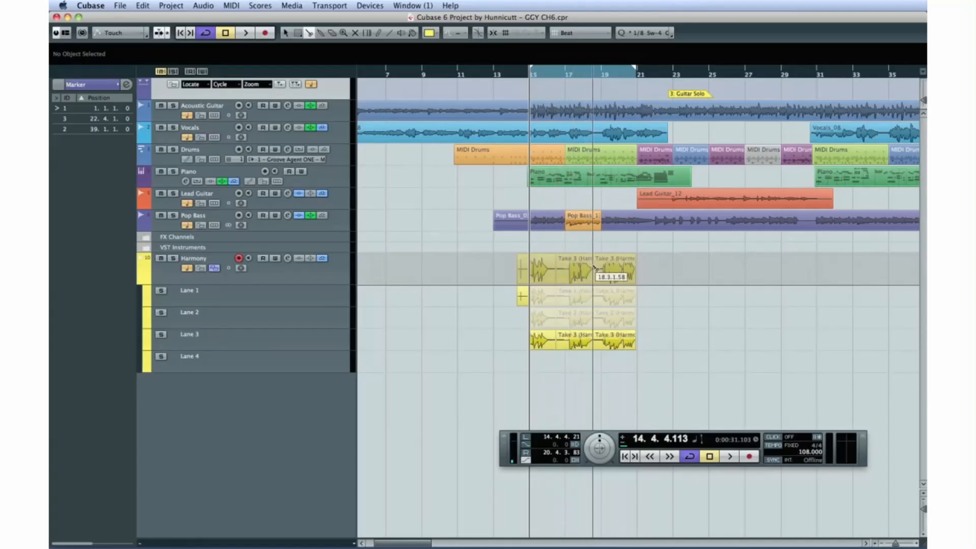
- Comp the Harmony track using take 1 for the first section, take 2 for the middle and take 3 for the last
key("1")
left_click(545, 301)
left_click(558, 312)
left_click(577, 321)
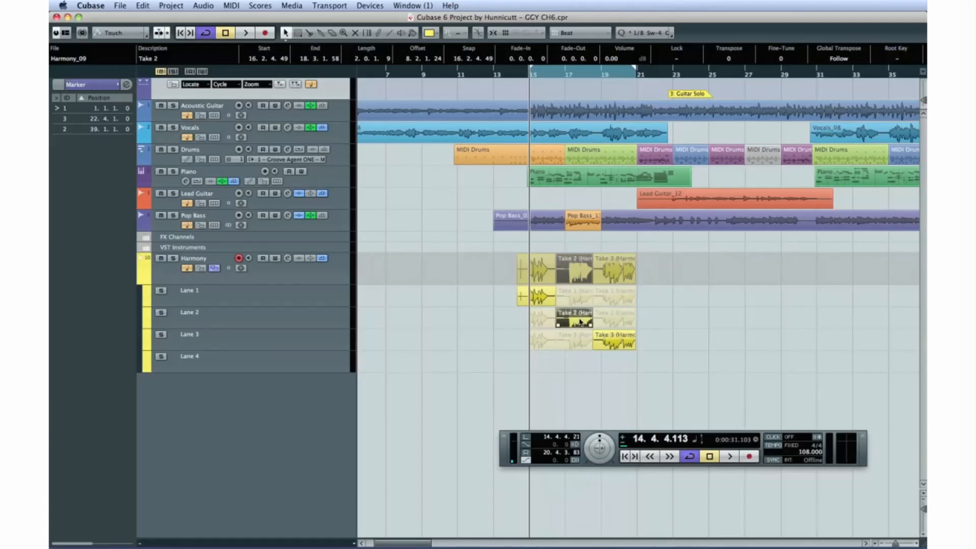
left_click(617, 300)
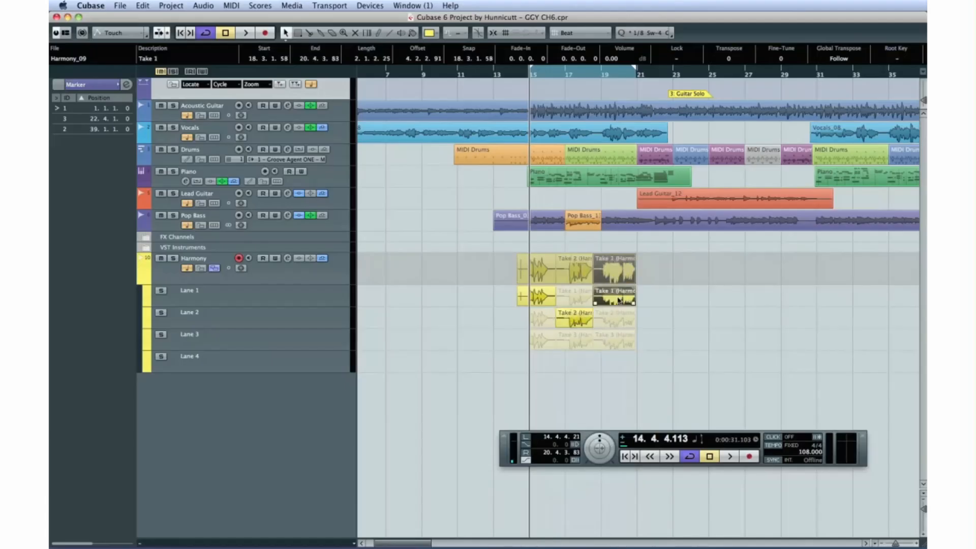
left_click(613, 340)
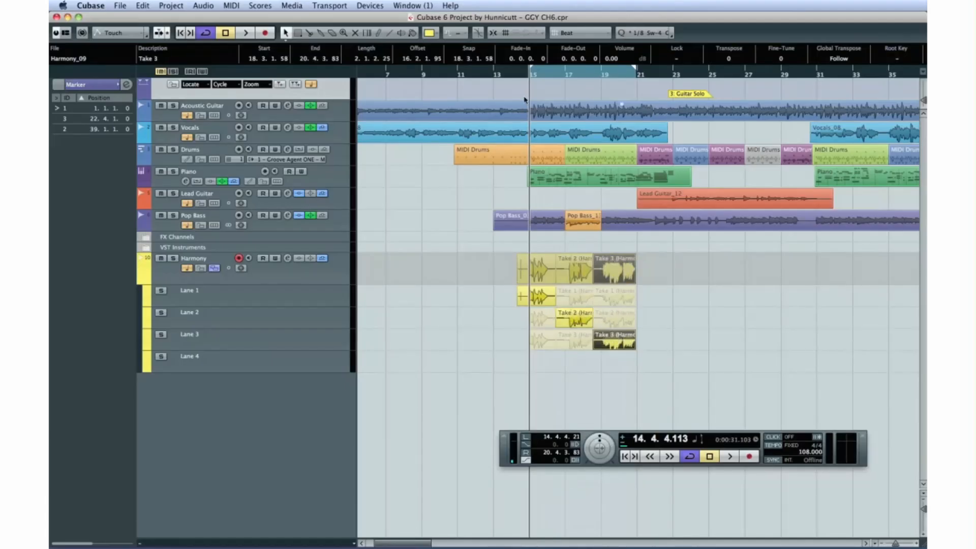
- Turn off cycling and play the comped Harmony track from about bar 14
left_click(515, 76)
left_click(690, 456)
key("space")
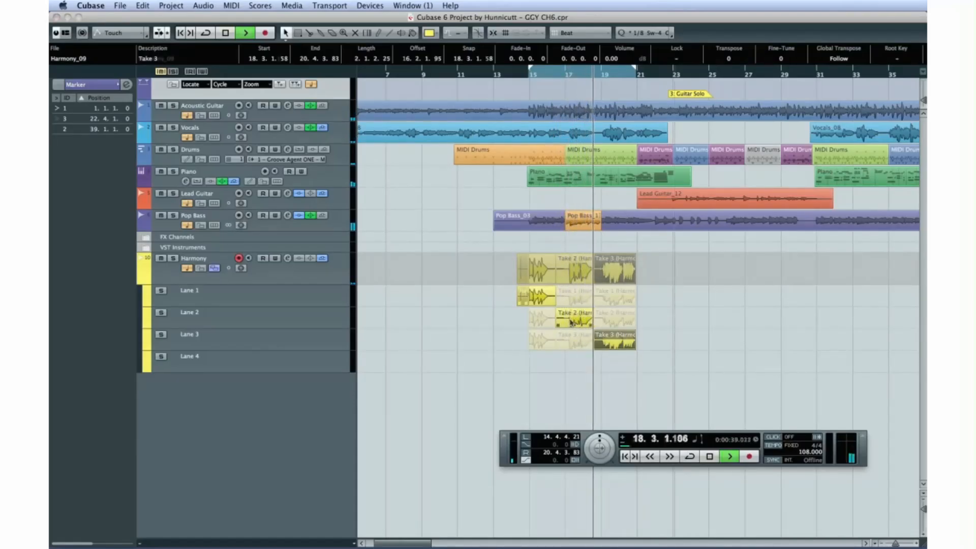
- Open the first Harmony take in the Sample Editor and turn on VariAudio's Pitch & Warp mode
left_click(527, 294)
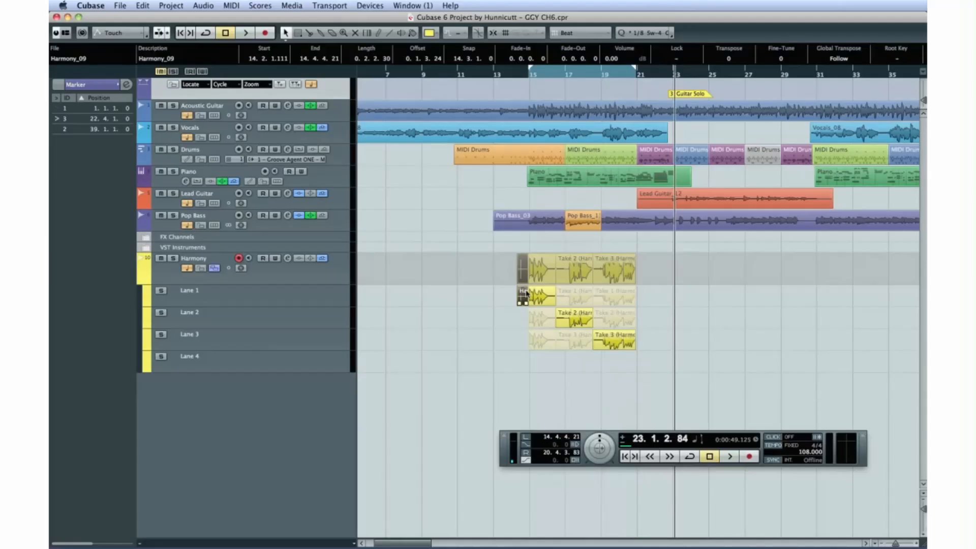
left_click(203, 6)
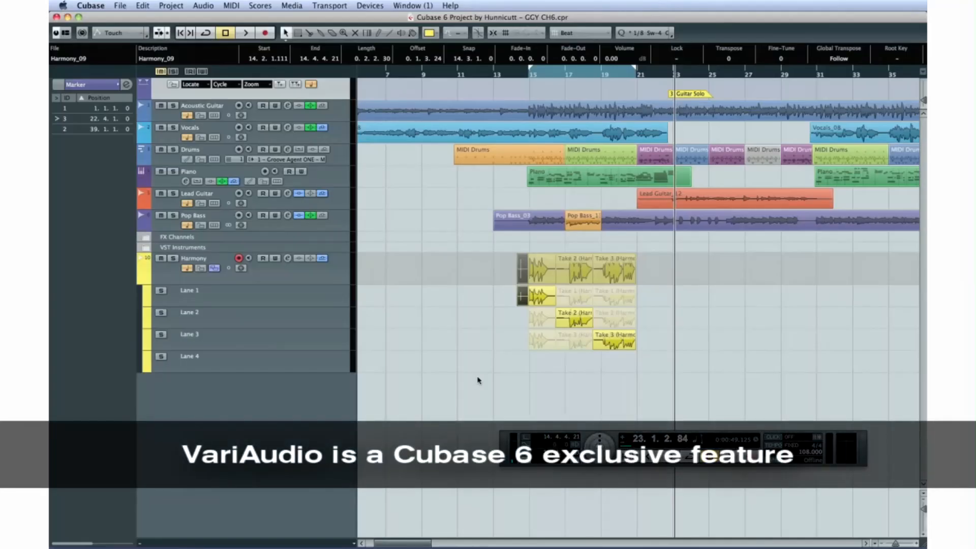
double_click(540, 296)
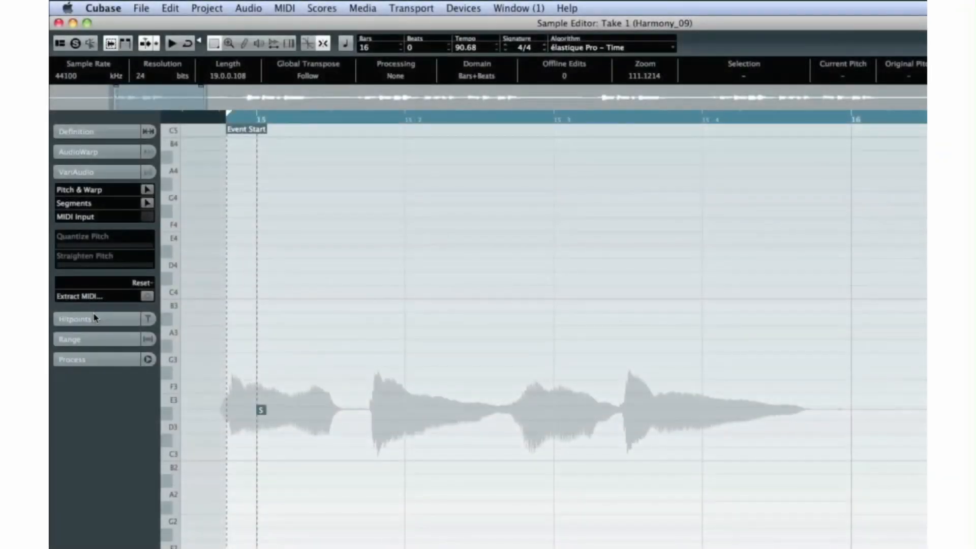
left_click(93, 316)
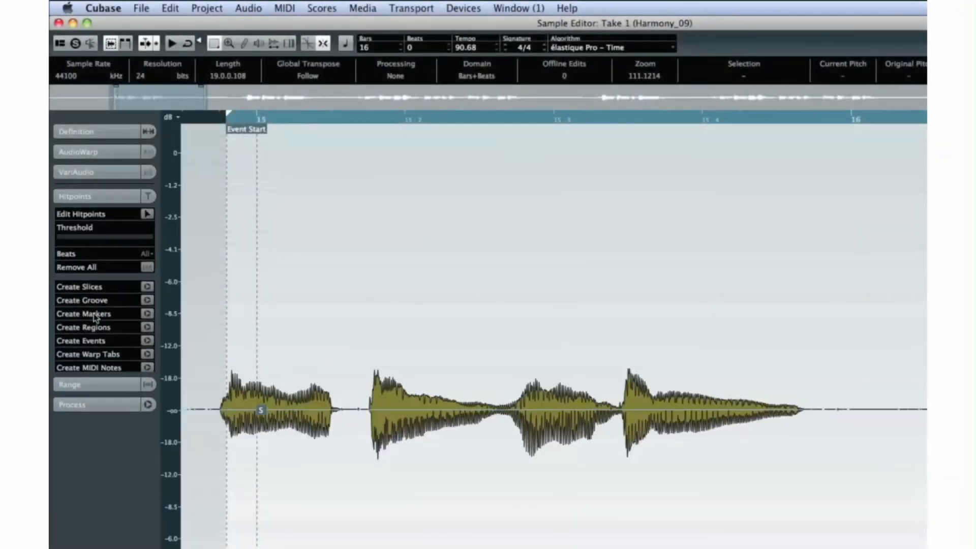
left_click(98, 384)
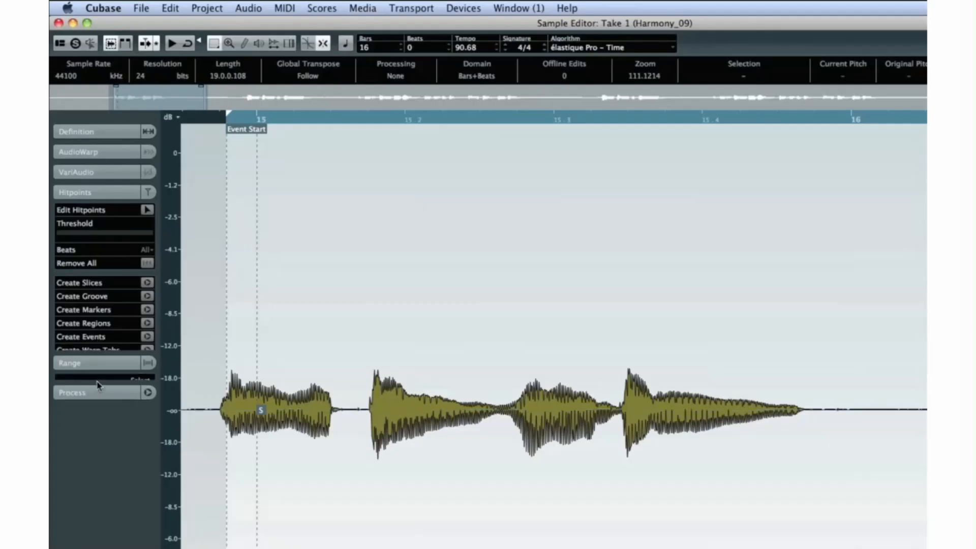
left_click(97, 173)
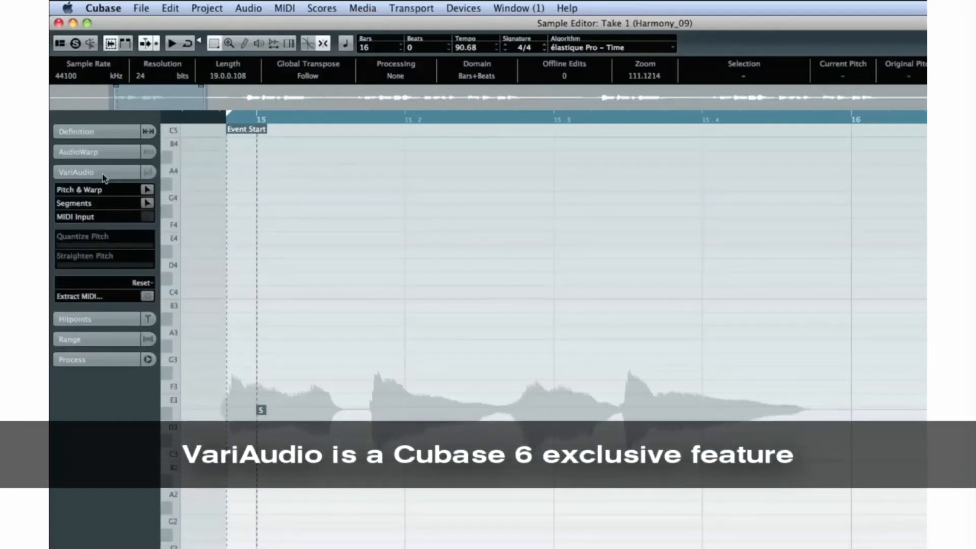
left_click(147, 190)
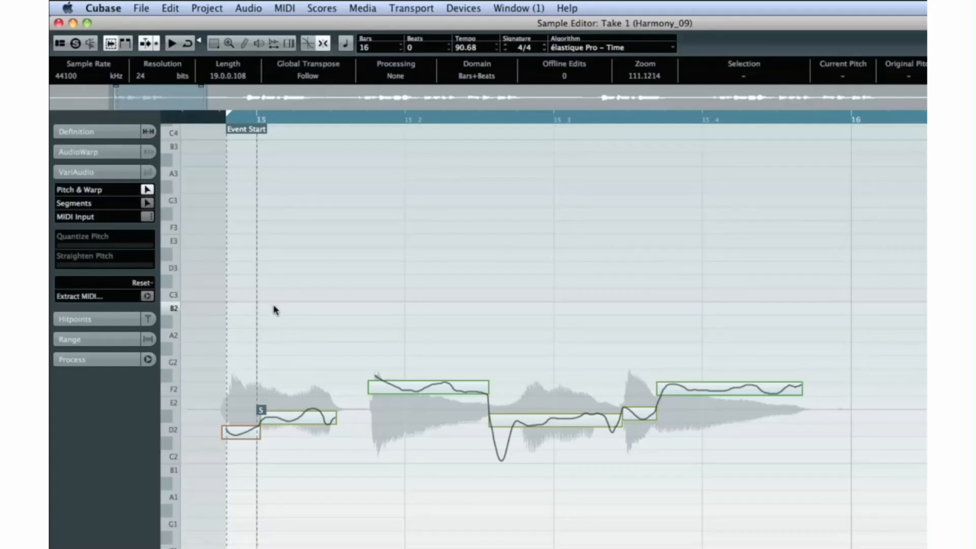
- Raise the segment starting at 15.1.4 to G2 in a new version and straighten its pitch to about three quarters
left_click(423, 393)
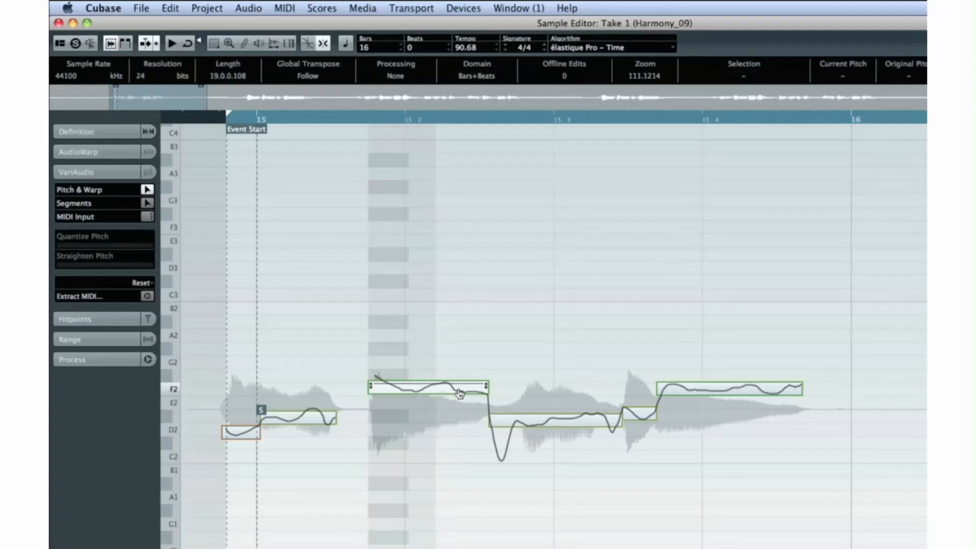
left_click_drag(442, 393, 442, 373)
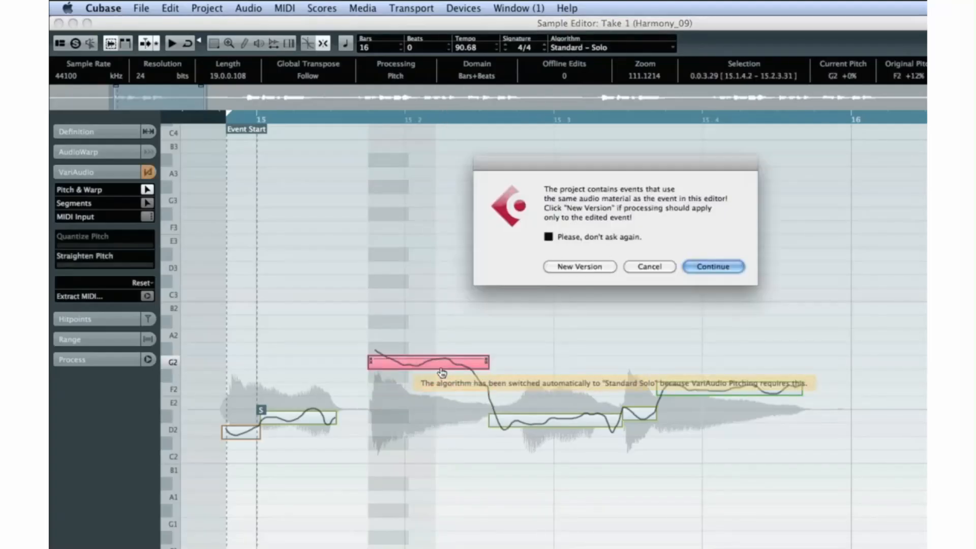
left_click(595, 265)
left_click_drag(111, 268, 128, 268)
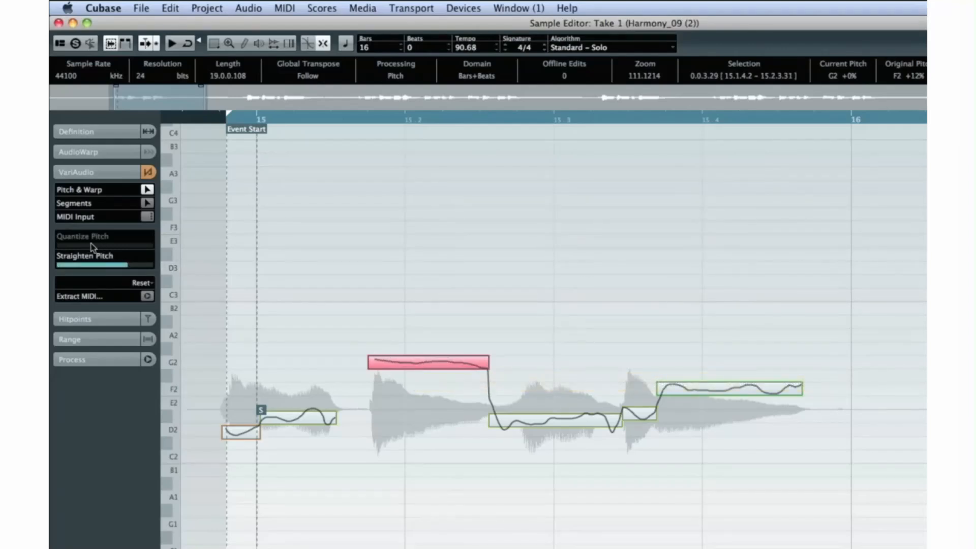
- Correct the pitch of the other bar 15 segments, tuning the one at 15.2.3 exactly to D#2 in a new version
left_click(310, 421)
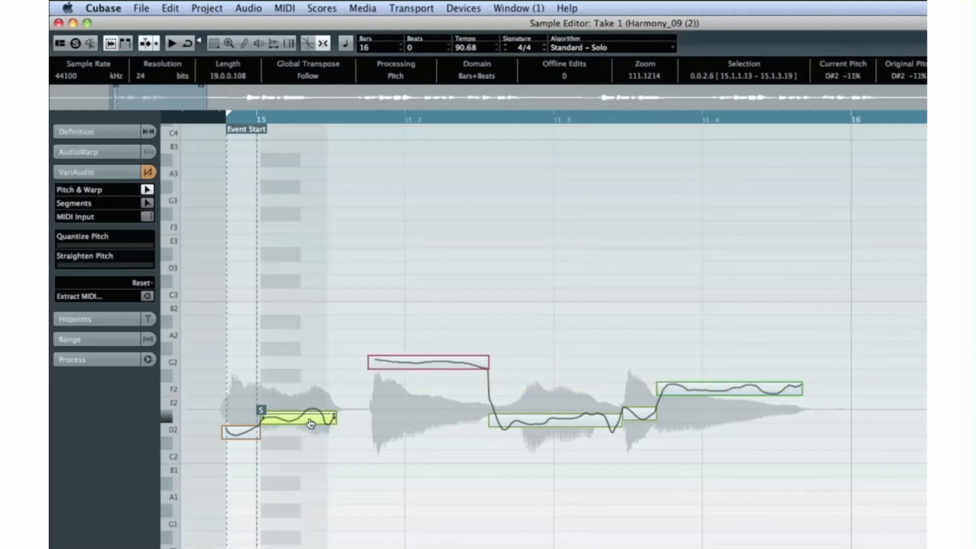
left_click(118, 246)
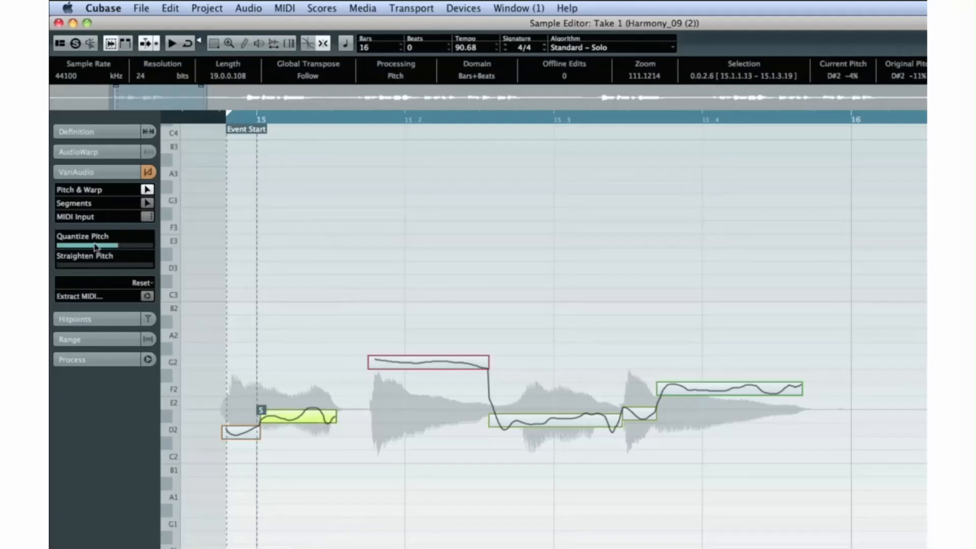
left_click(525, 425)
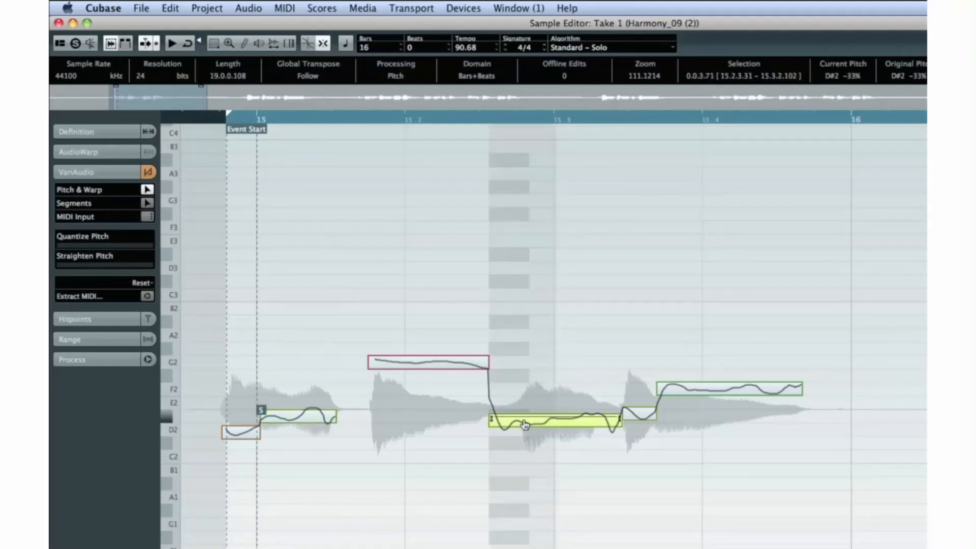
left_click_drag(524, 425, 524, 422)
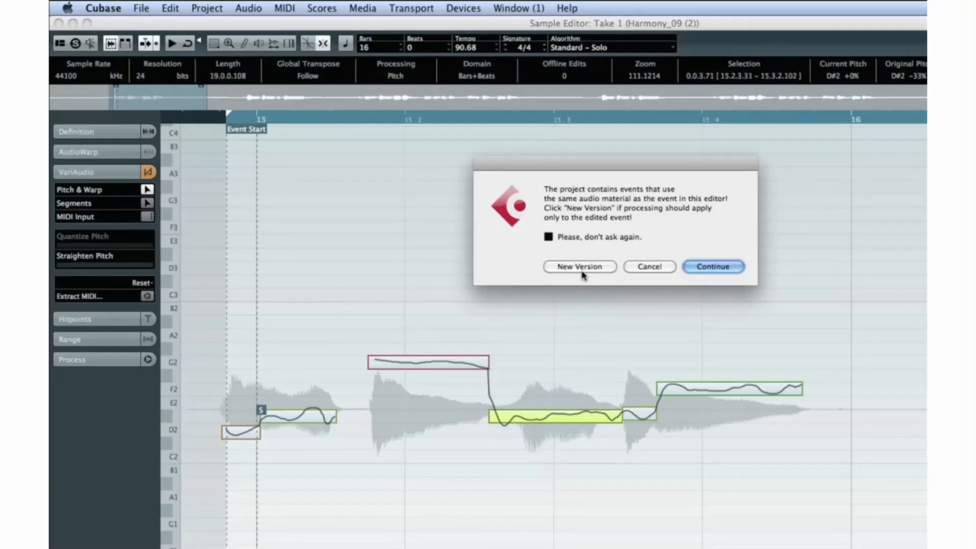
left_click(578, 265)
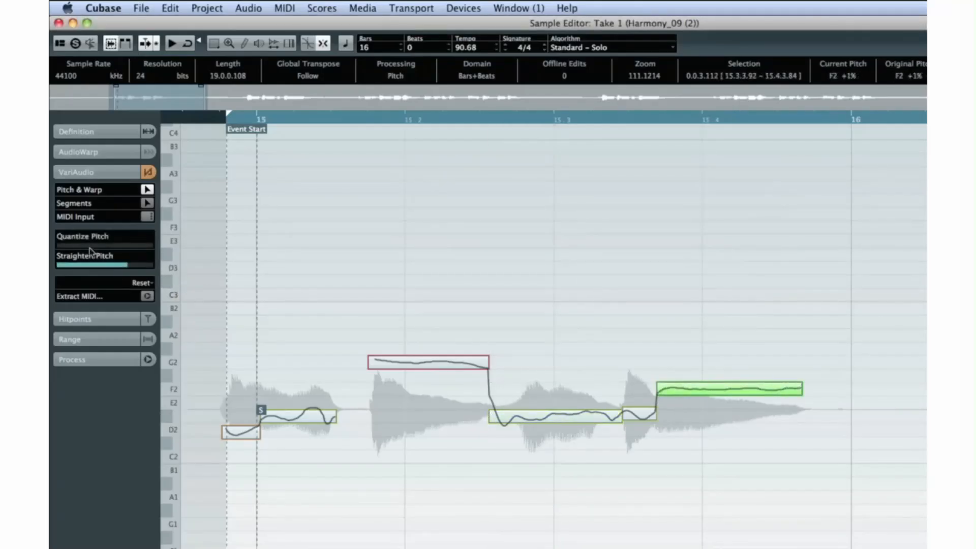
left_click(89, 246)
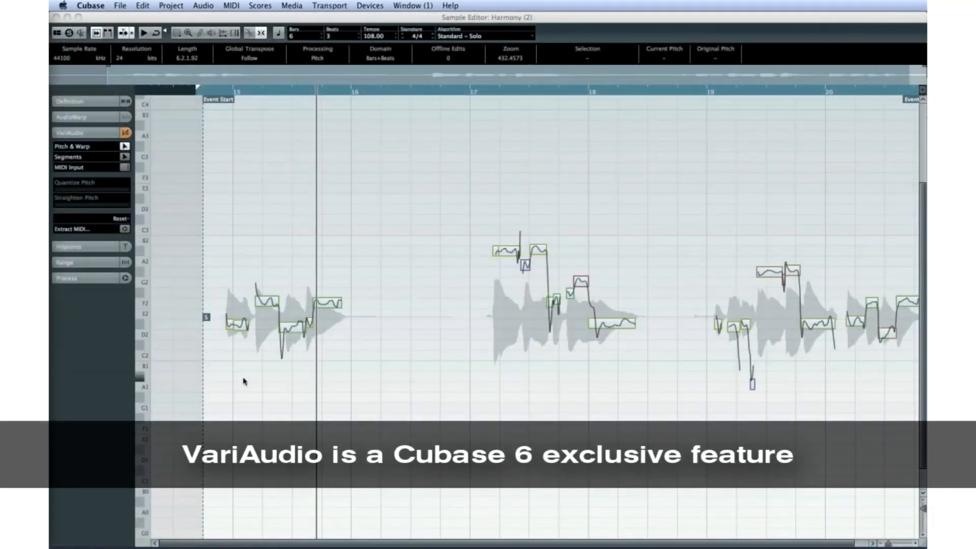
- Raise the opening segments around bar 15 of the bounced Harmony event to E2 and close the Sample Editor
left_click(243, 329)
left_click(243, 324)
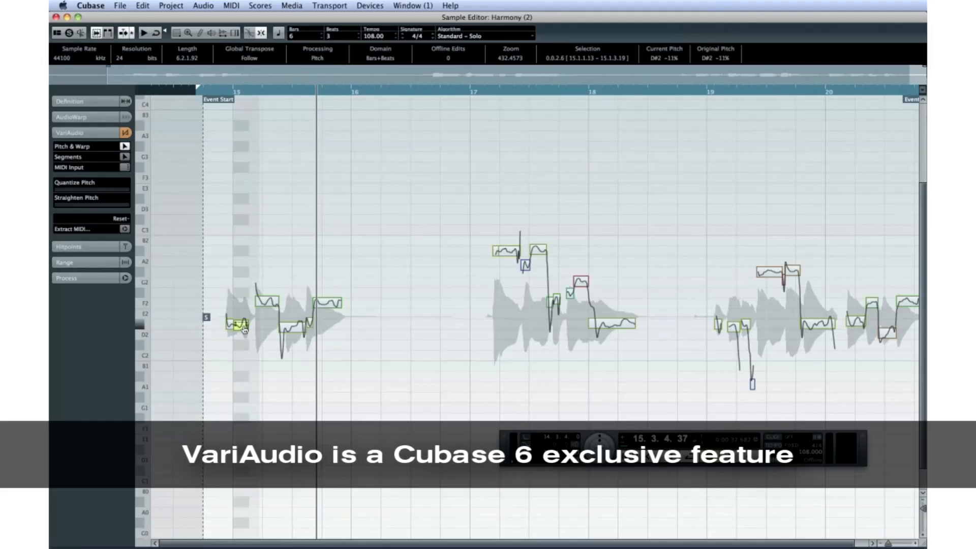
left_click_drag(243, 322, 230, 315)
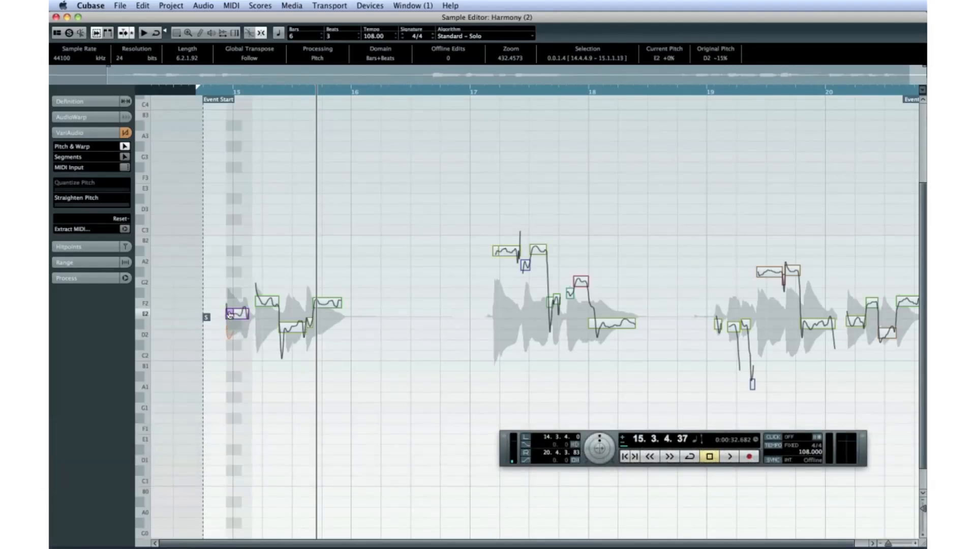
left_click(56, 17)
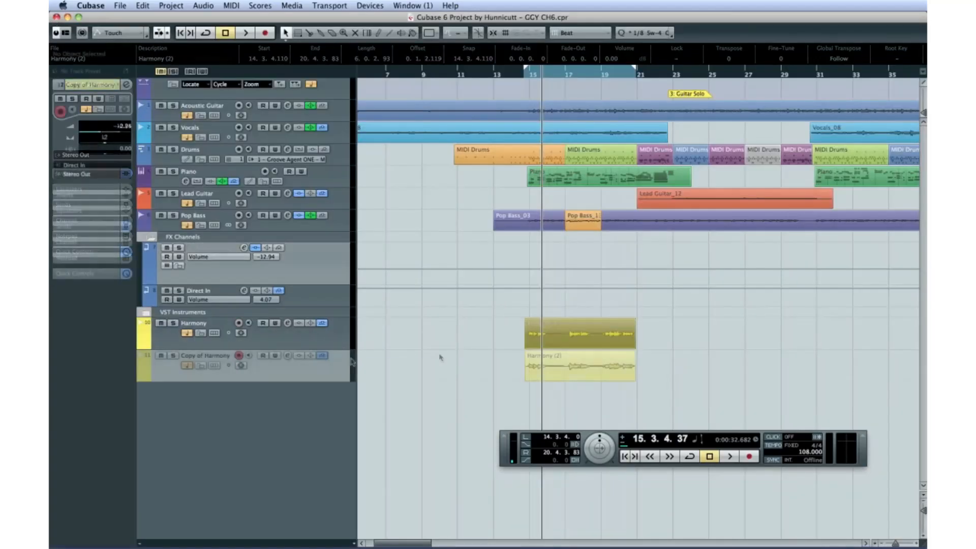
- Split the event on the Copy of Harmony track at about 16.3.4 and again between bars 18 and 19
left_click(560, 365)
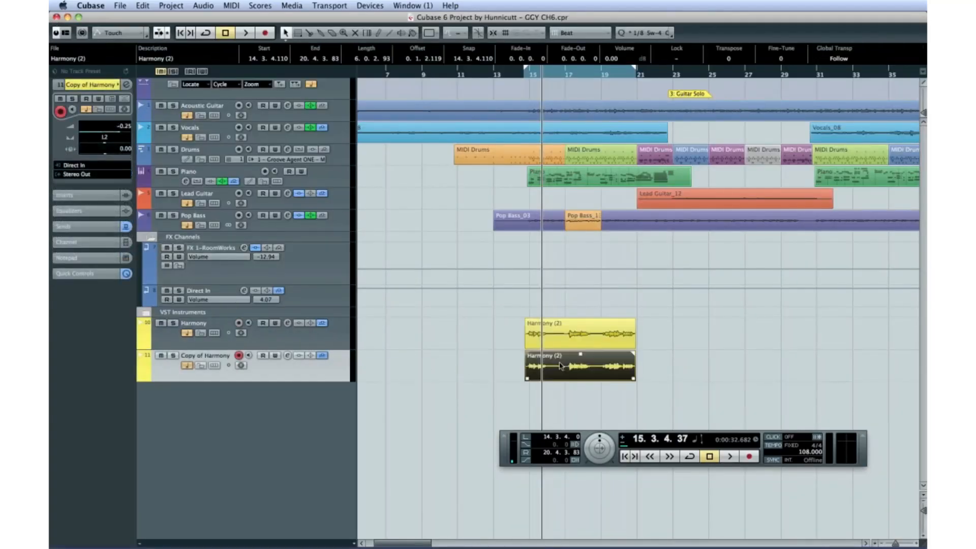
key("3")
left_click(561, 366)
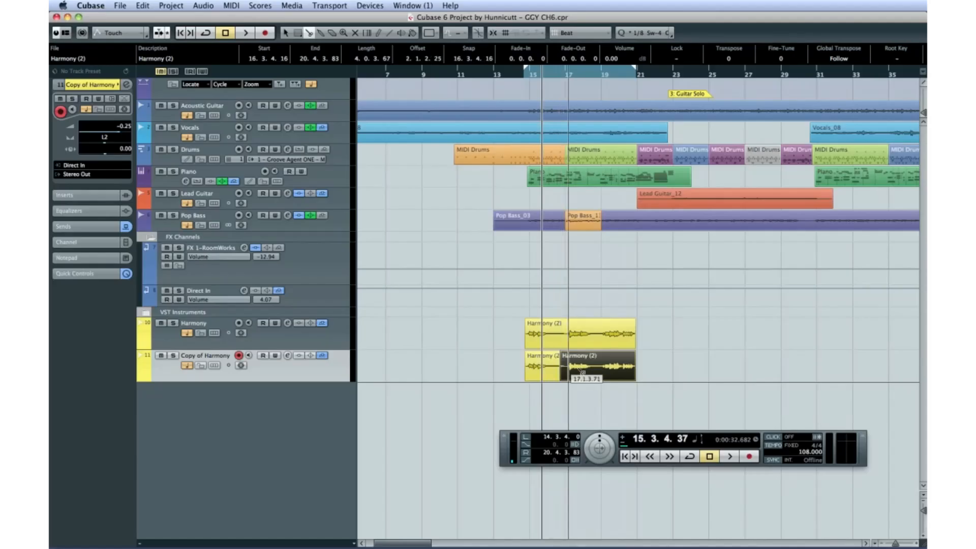
left_click(598, 369)
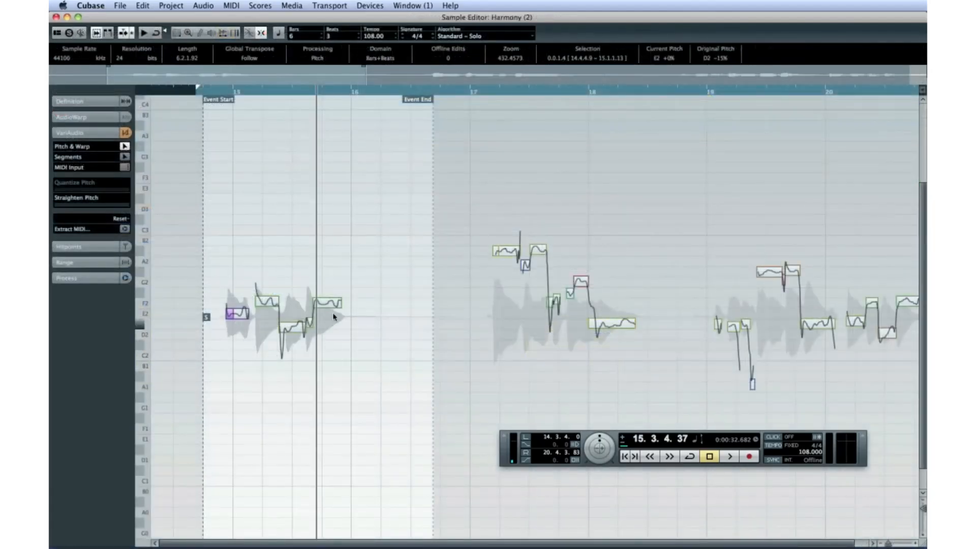
- Raise the segment at 15.1.4 to A#2, creating a new version and suppressing further version prompts
left_click(336, 327)
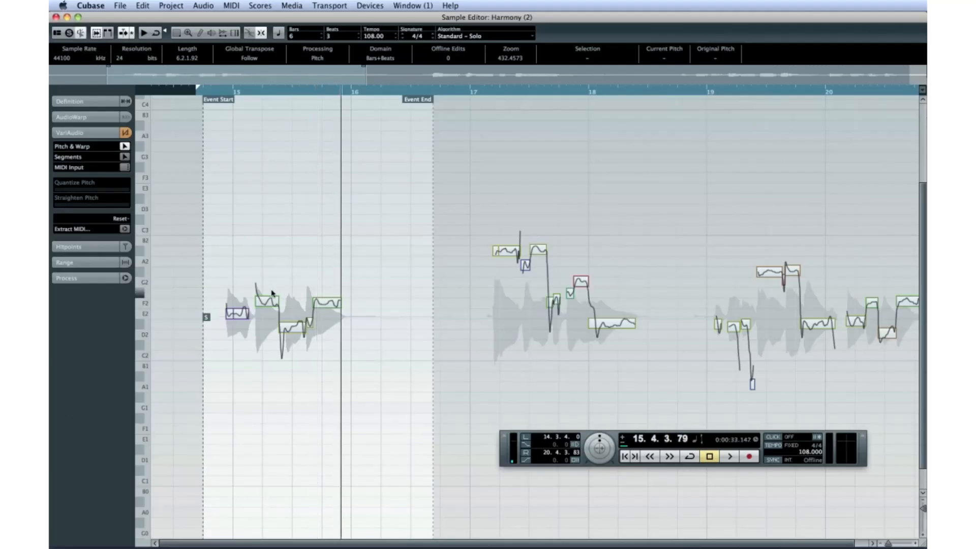
left_click(270, 301)
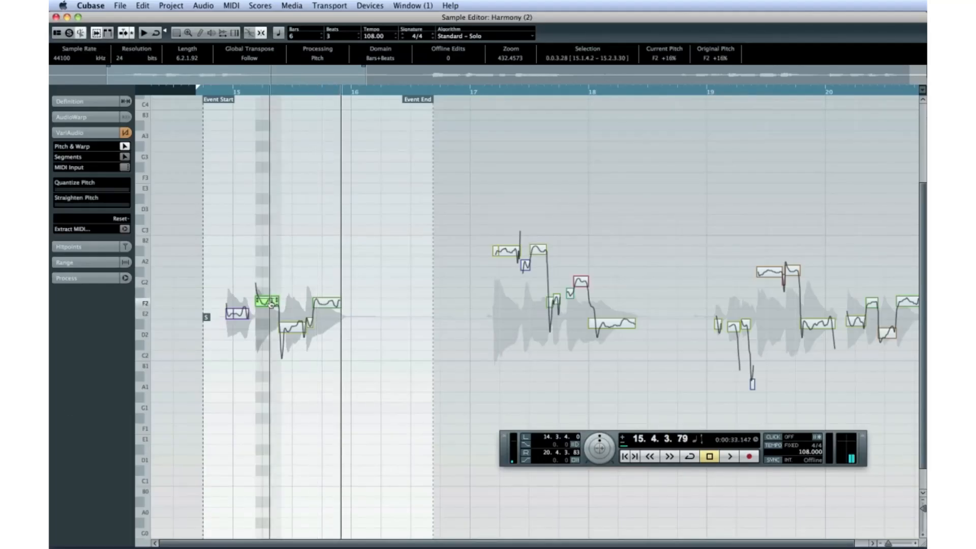
left_click_drag(270, 302, 269, 248)
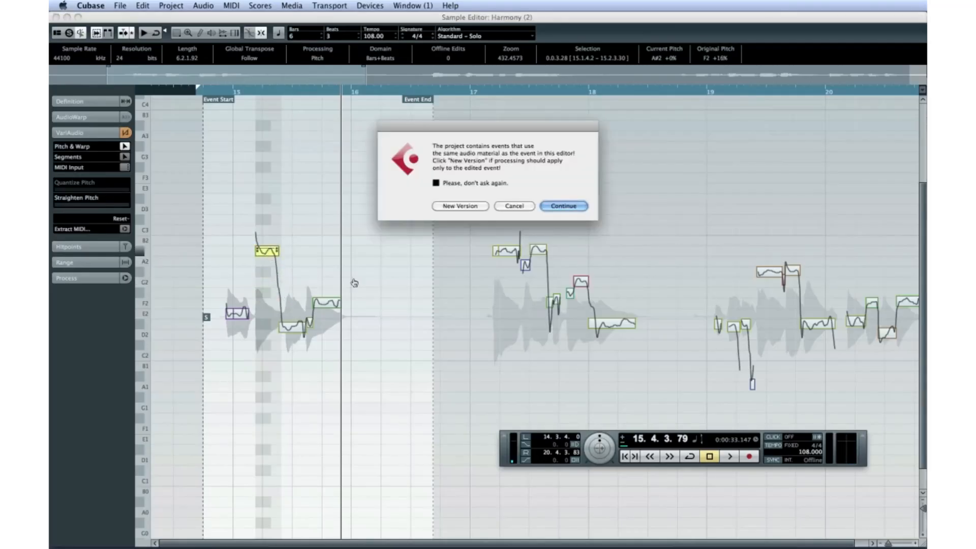
left_click(436, 183)
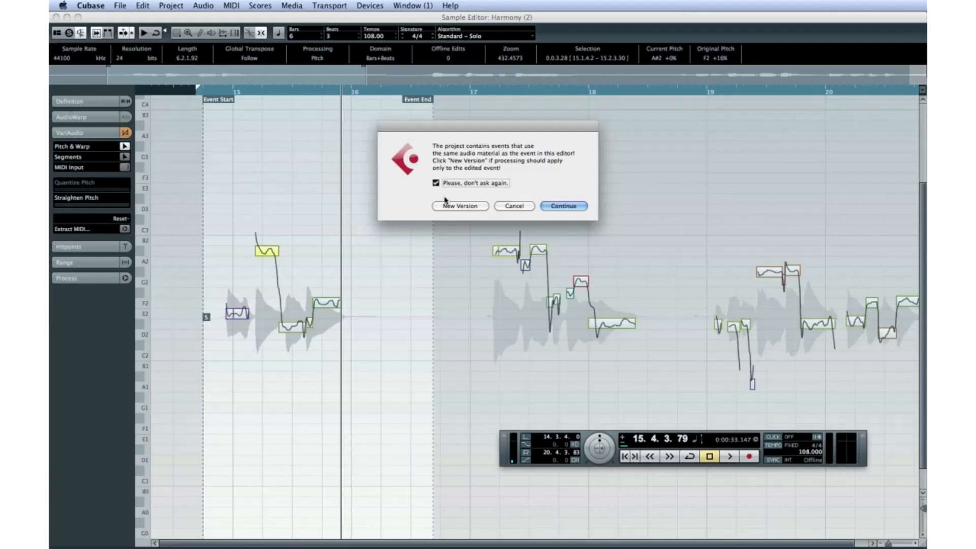
left_click(447, 205)
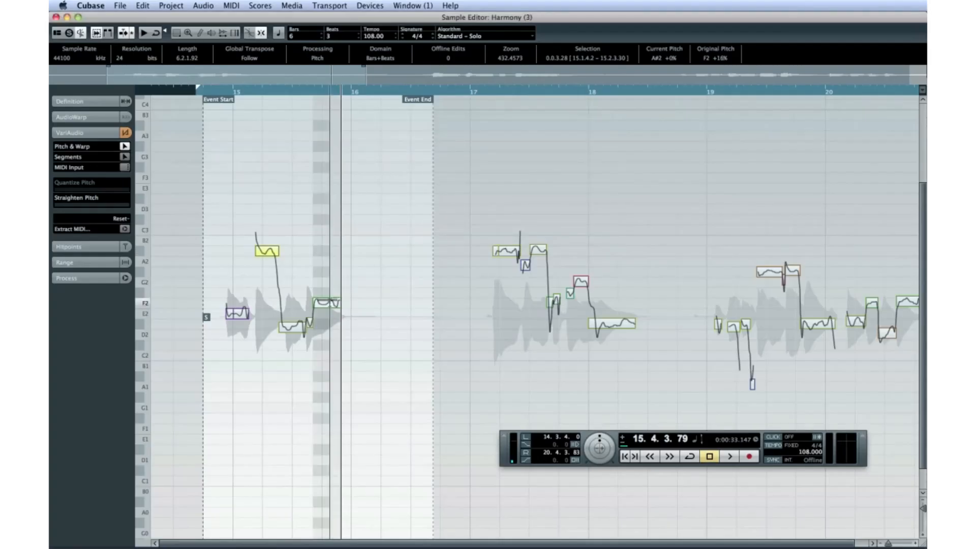
- Lower the last segment of bar 15 to D#2 and play the phrase from just before bar 15
left_click_drag(329, 304, 329, 323)
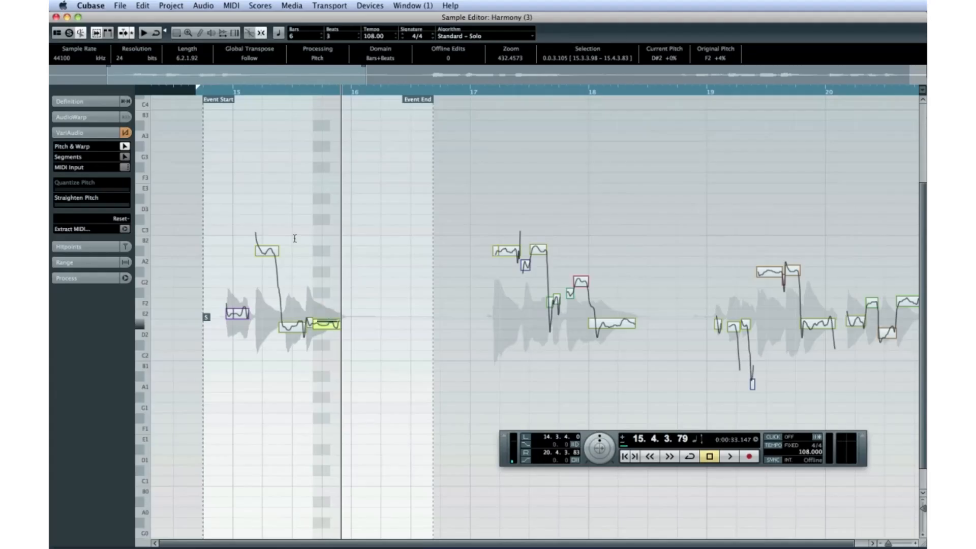
left_click(226, 93)
key("space")
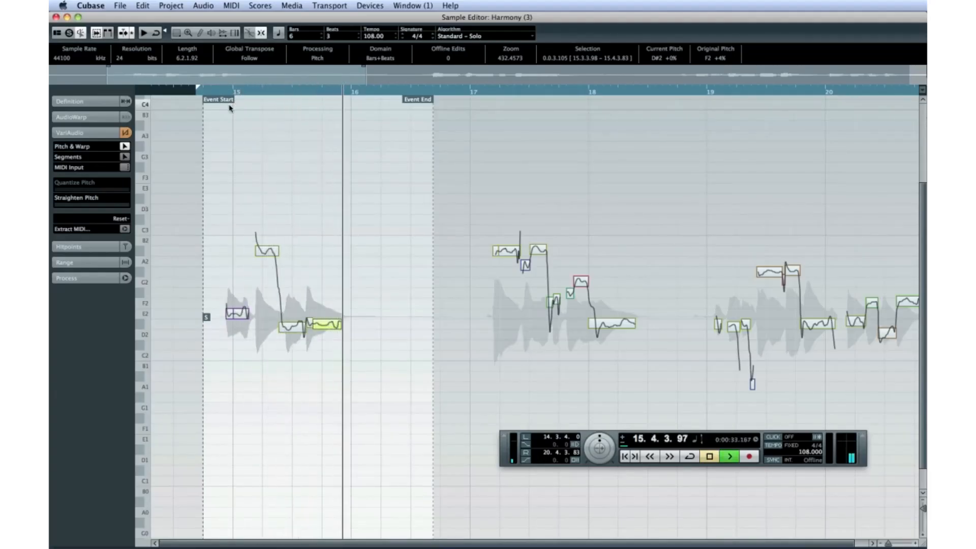
key("space")
- Straighten the pitch of the segment at 15.2.3, lower the last bar 15 segment to F#1, and audition the phrase
left_click(293, 326)
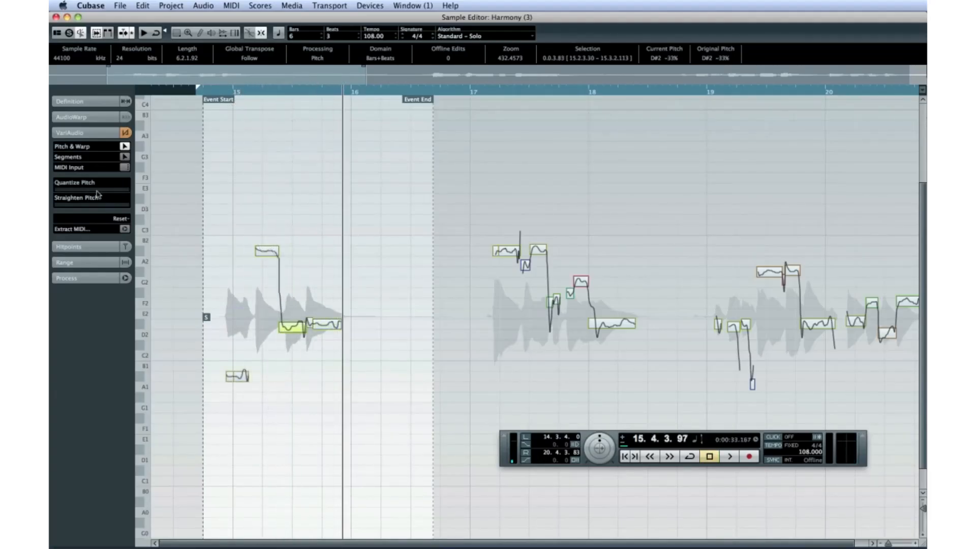
left_click_drag(67, 205, 101, 205)
left_click_drag(311, 325, 325, 418)
left_click(272, 91)
key("space")
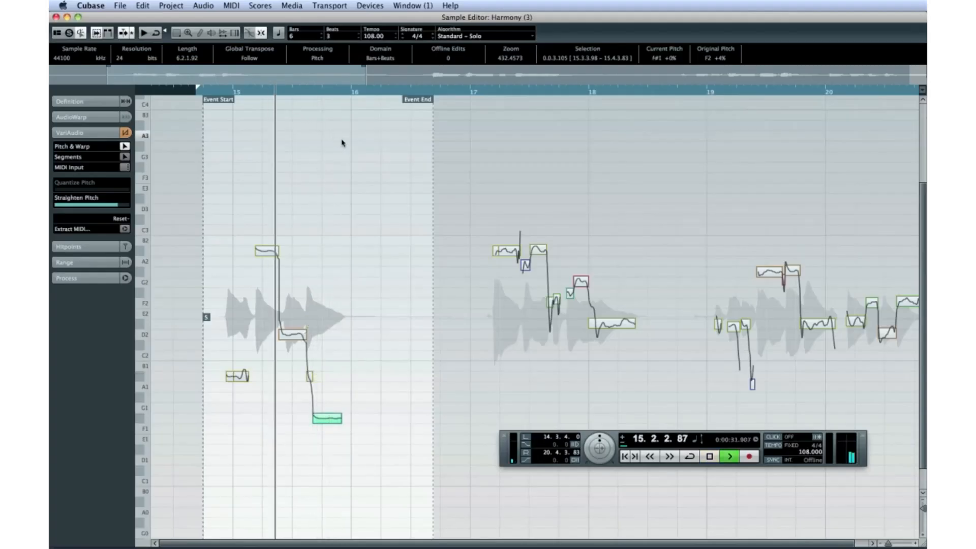
key("space")
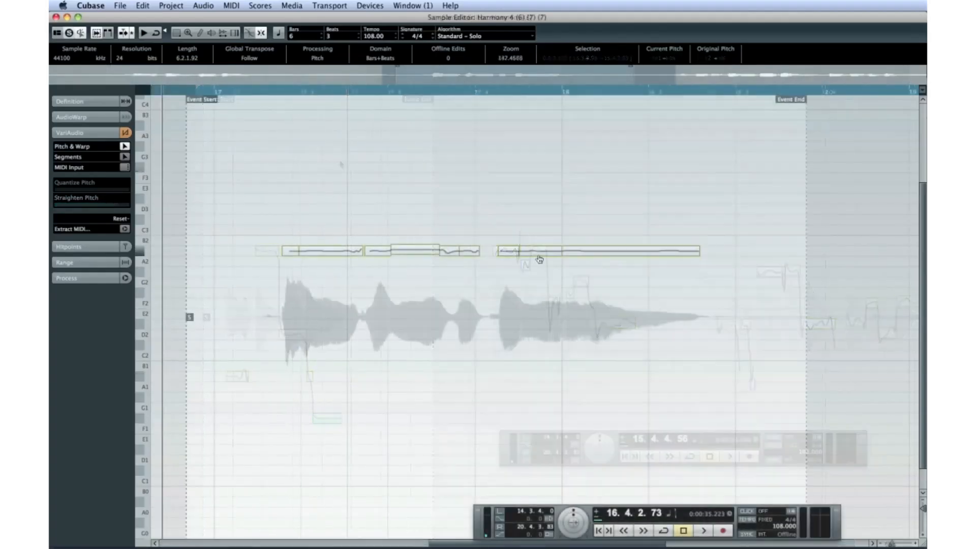
- Close the Sample Editor and play the four stacked harmony tracks from about 16.4.2
left_click(539, 255)
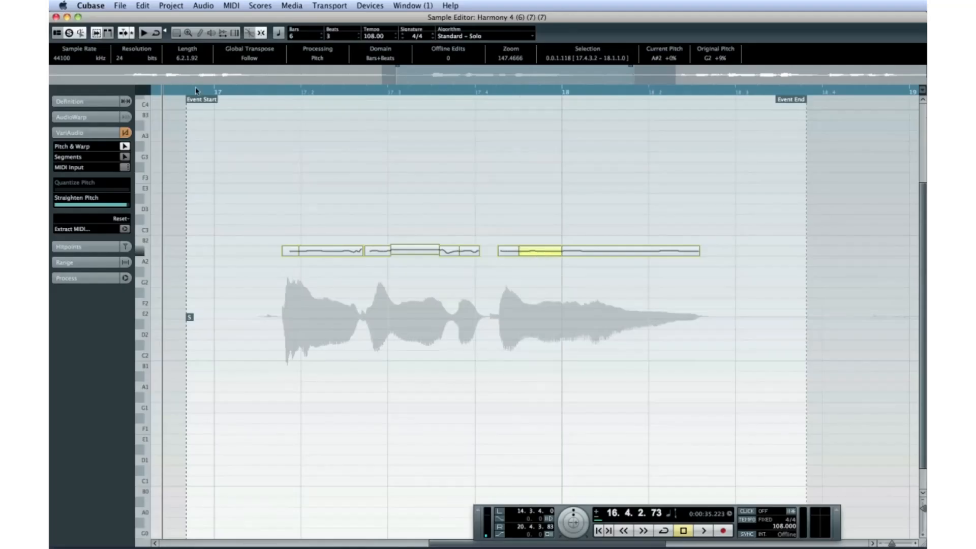
left_click(56, 16)
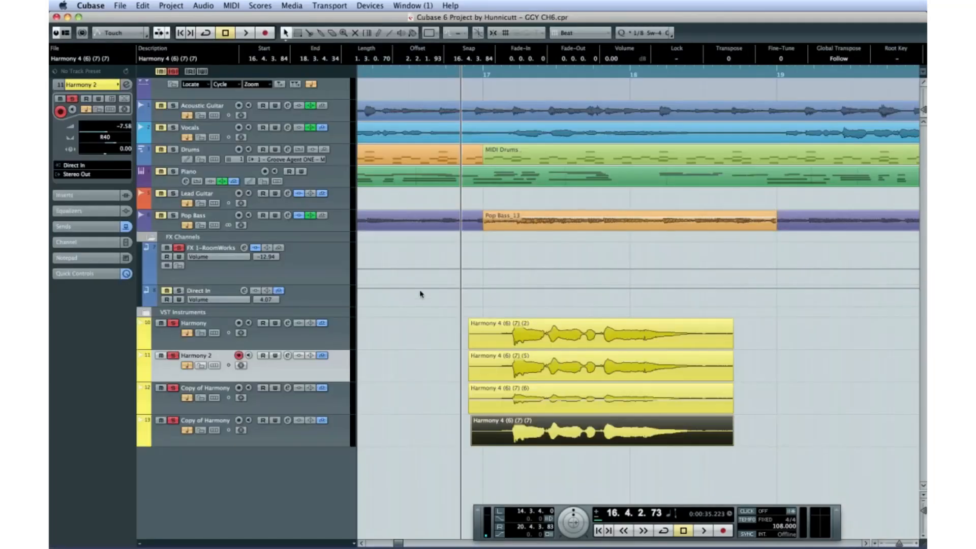
key("space")
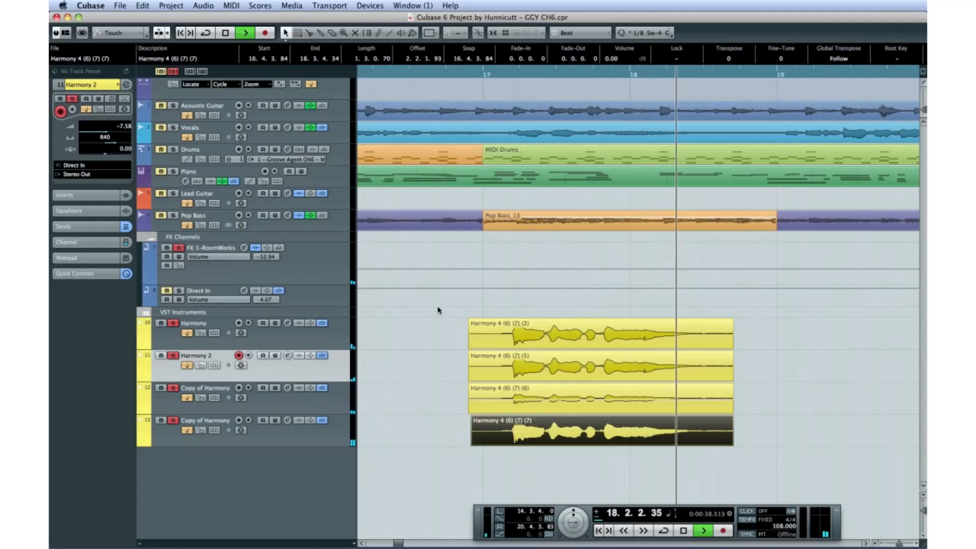
- Take the four harmony tracks out of solo and play the phrase again with the full mix
key("space")
left_click(174, 323, "super")
key("KP_0")
key("space")
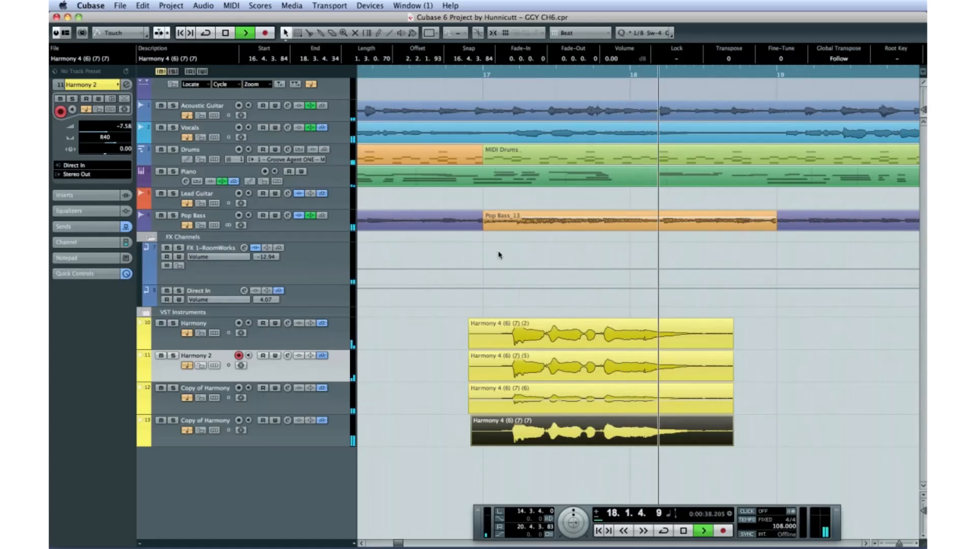
key("space")
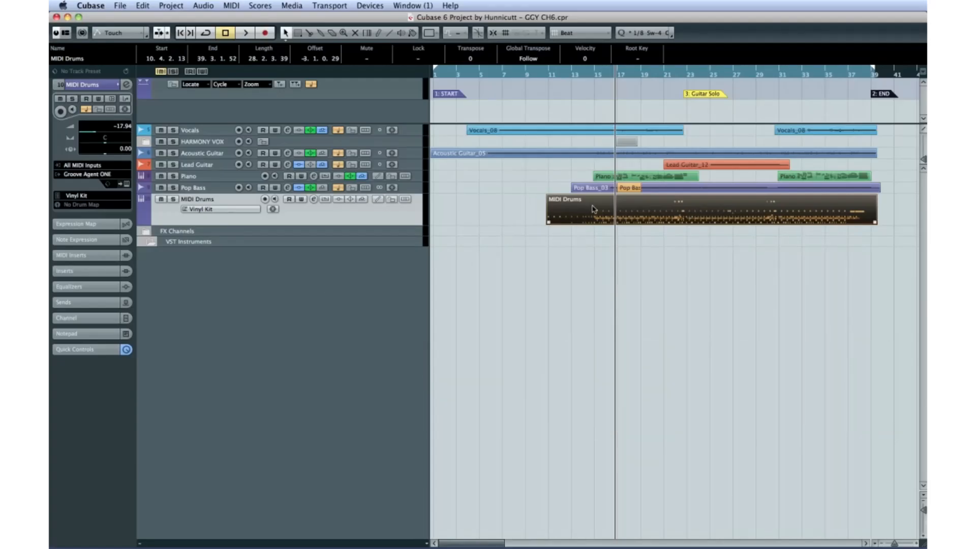
- Inspect the MIDI Drums part in the Key Editor, auditioning two of its drum notes, and close the editor
double_click(594, 208)
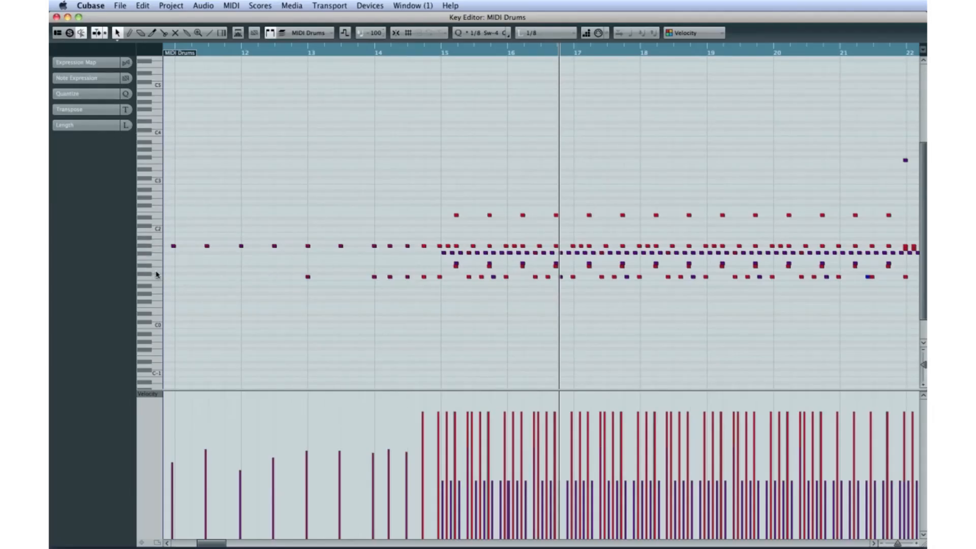
left_click(149, 249)
left_click(149, 274)
left_click_drag(898, 545, 895, 544)
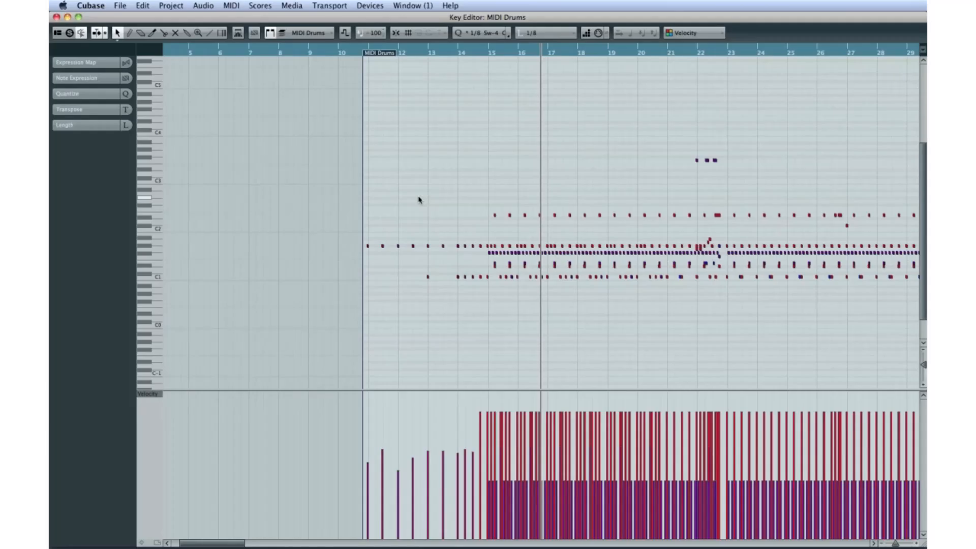
left_click(57, 17)
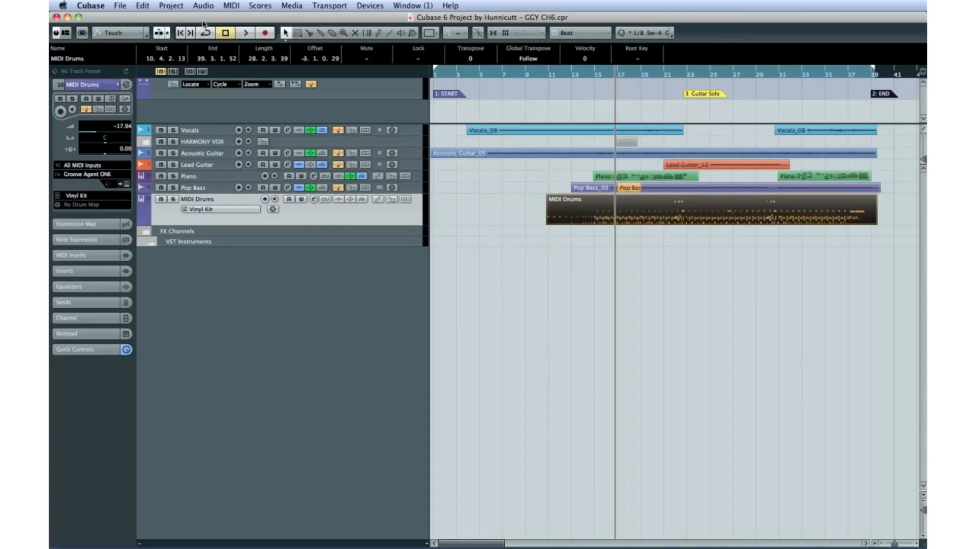
- Dissolve the MIDI Drums part into separate pitches with optimized display, without dissolving to lanes
left_click(231, 5)
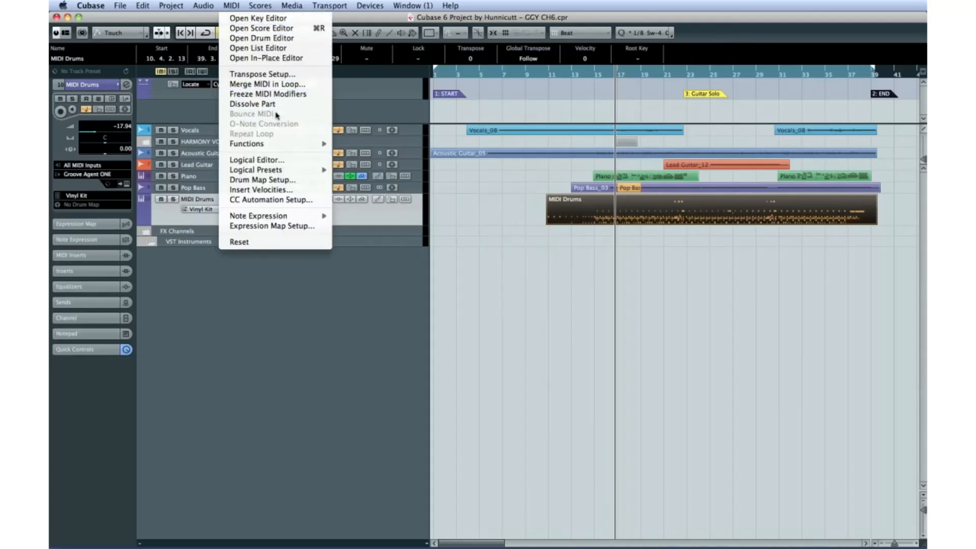
left_click(291, 104)
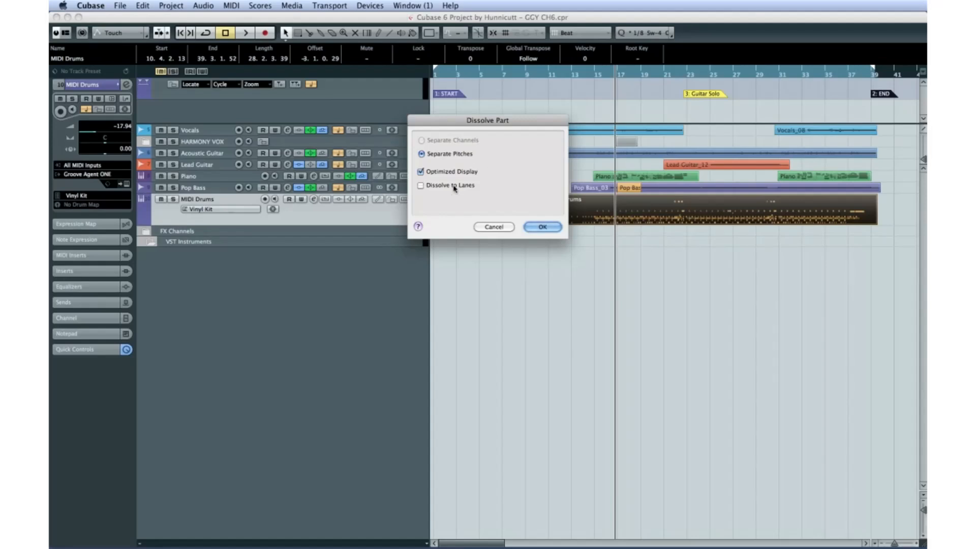
left_click(541, 227)
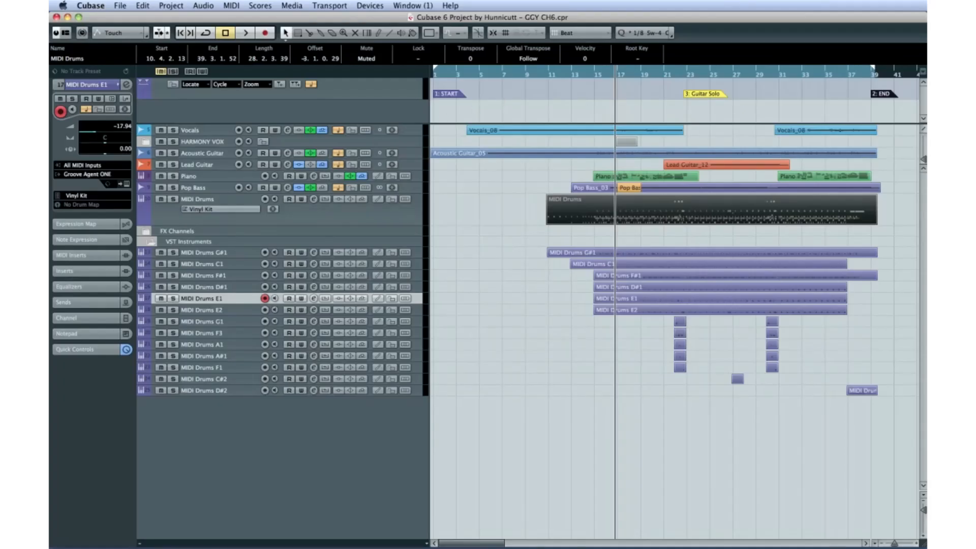
- In the Mixer, set the dissolved drum faders to -7.68 for D#1, fully down for G#1 and -1.89 for C1
key("F3")
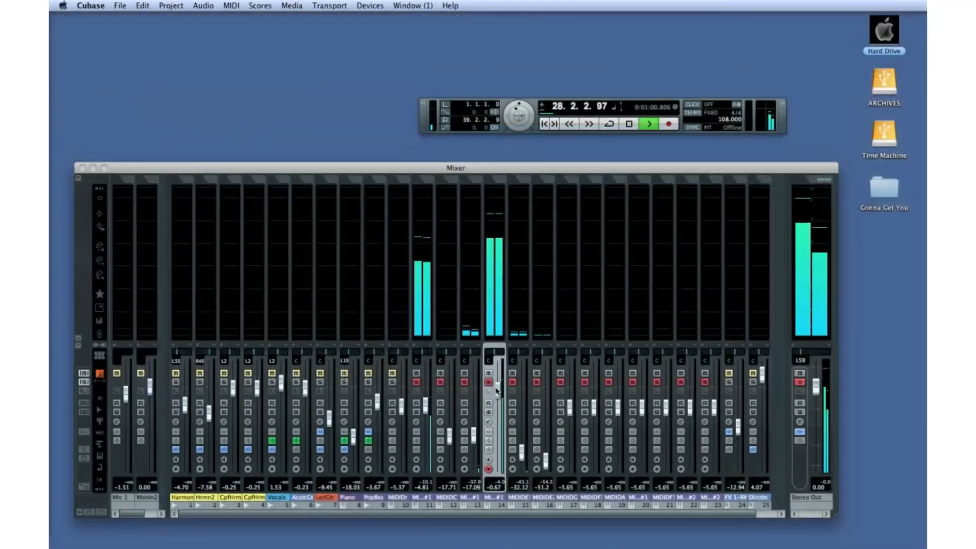
left_click_drag(496, 450, 494, 407)
left_click_drag(415, 409, 425, 464)
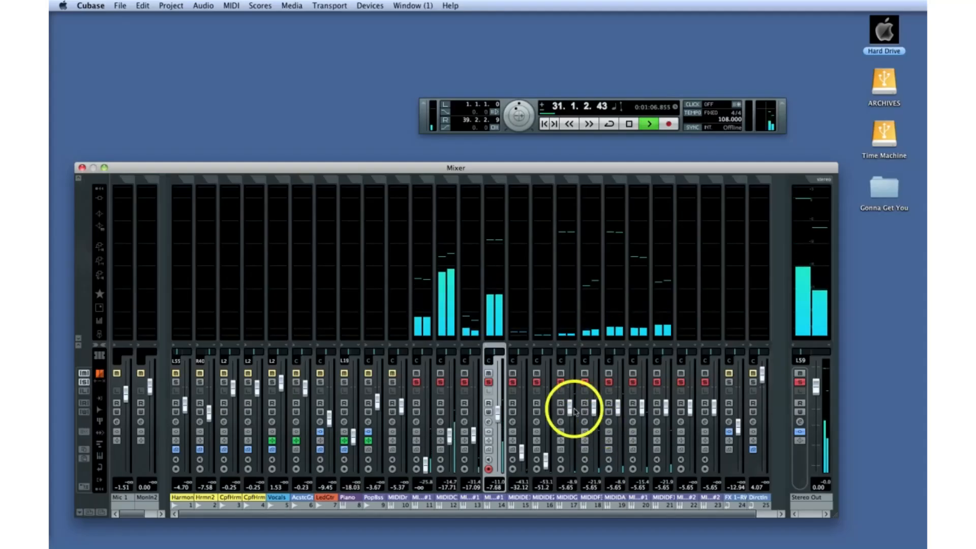
left_click_drag(451, 434, 451, 392)
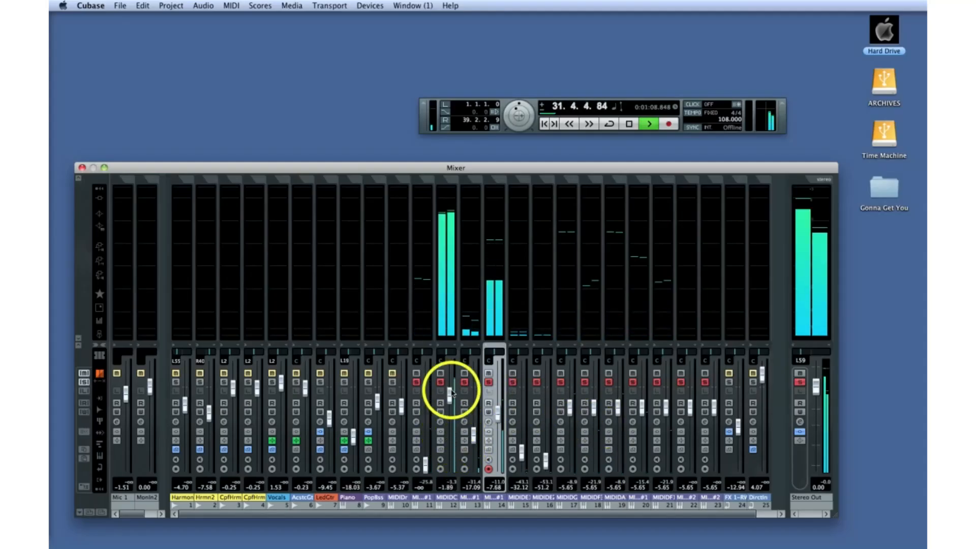
- Set the drum faders to -2.85 for F#1 and -21.59 for C1, and boost C1's lows with its second EQ band
left_click_drag(471, 436, 453, 447)
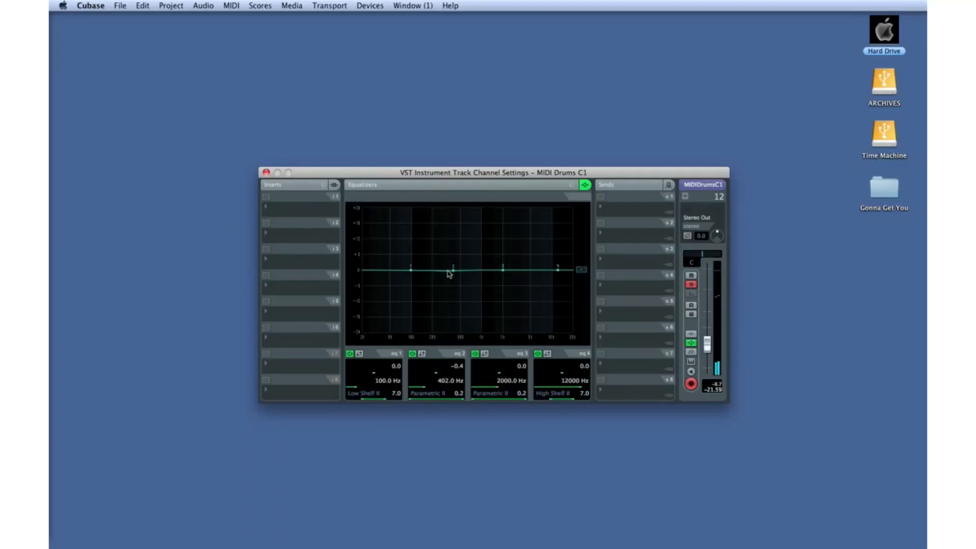
left_click_drag(449, 274, 416, 244)
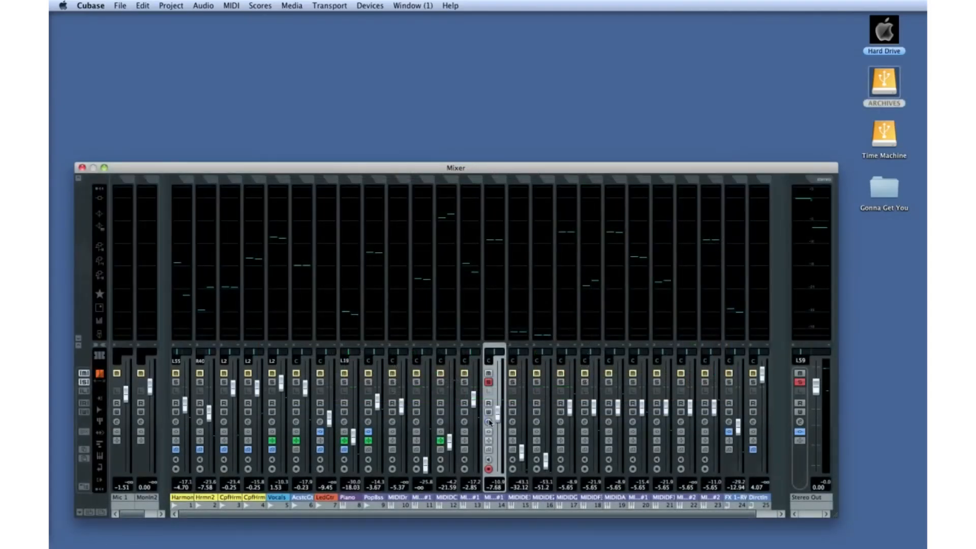
- Insert StereoDelay with the Rhythm Enhancer preset in the first insert slot of MIDI Drums D#1 and close the plug-in window
left_click(488, 422)
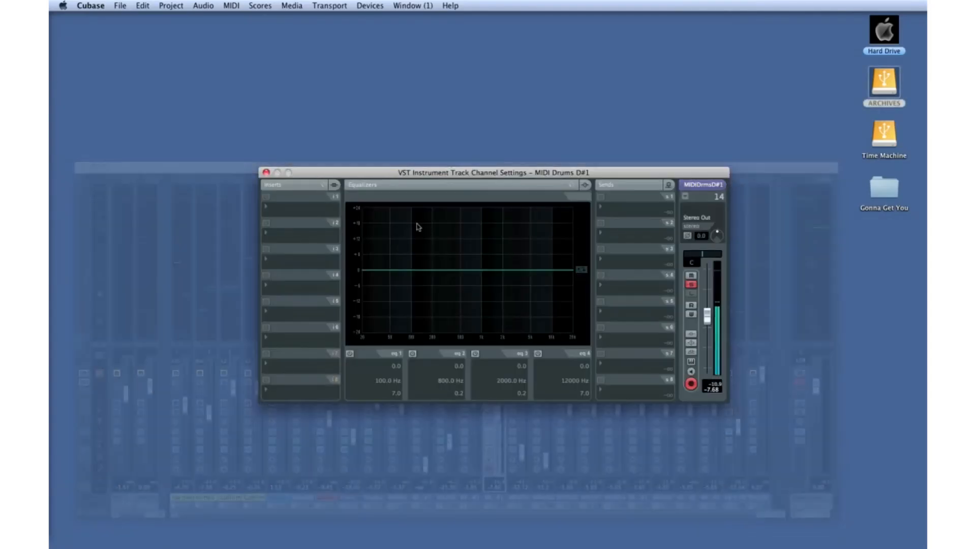
left_click(280, 210)
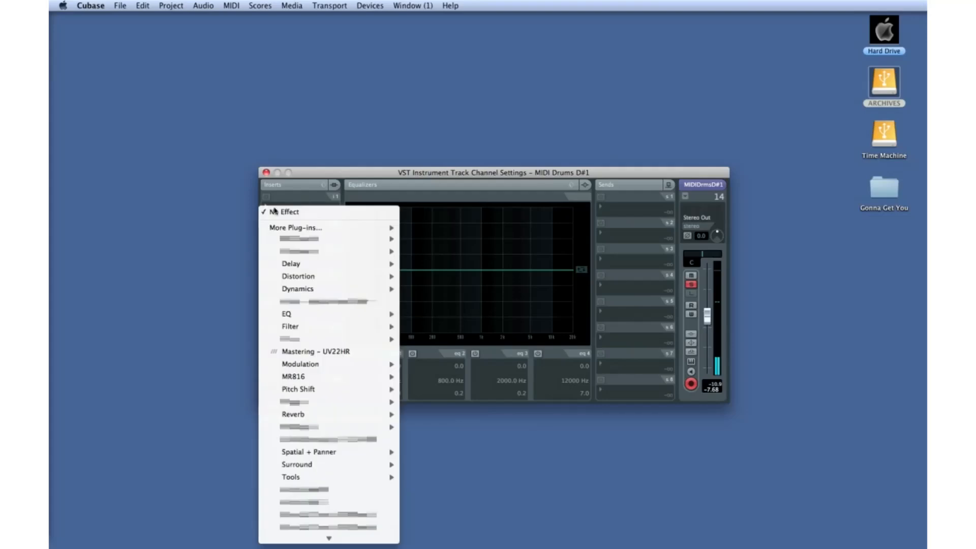
mouse_move(301, 256)
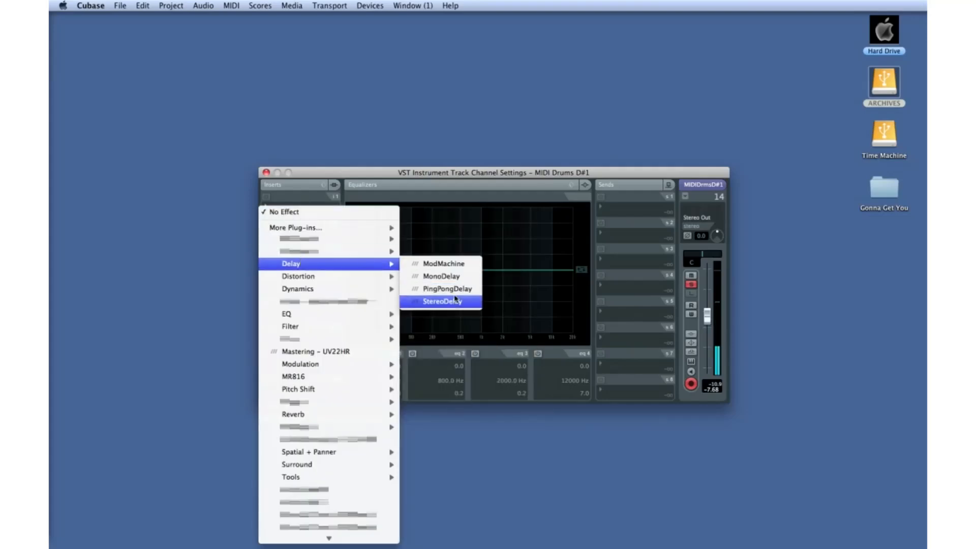
left_click(437, 301)
left_click(406, 142)
scroll(410, 254, "down", 3)
double_click(410, 228)
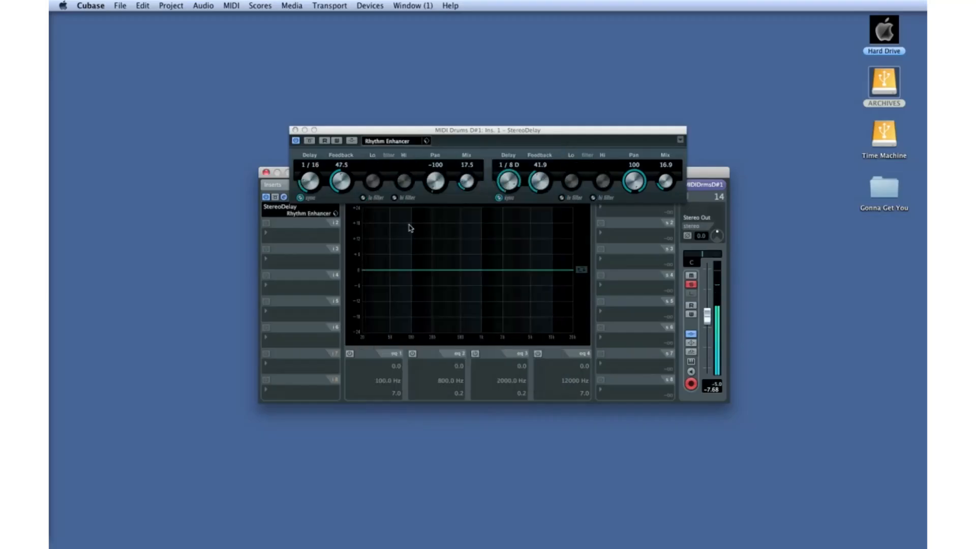
left_click(295, 130)
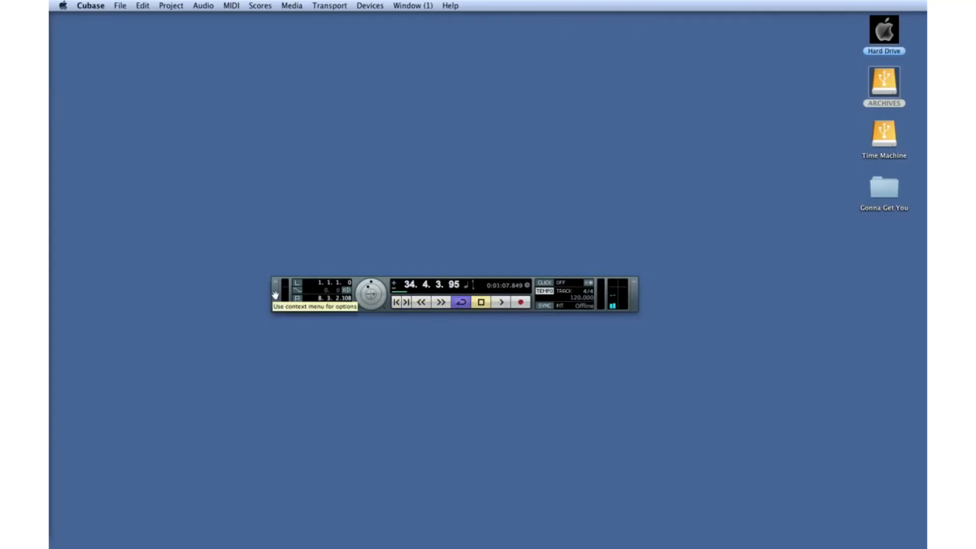
- Create a new project from the Empty template in the default location
left_click(171, 6)
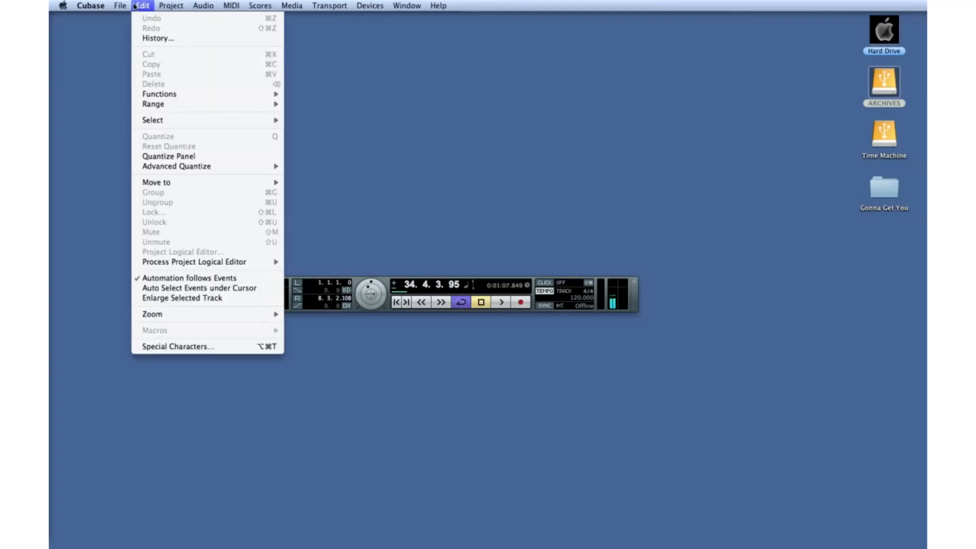
left_click(127, 19)
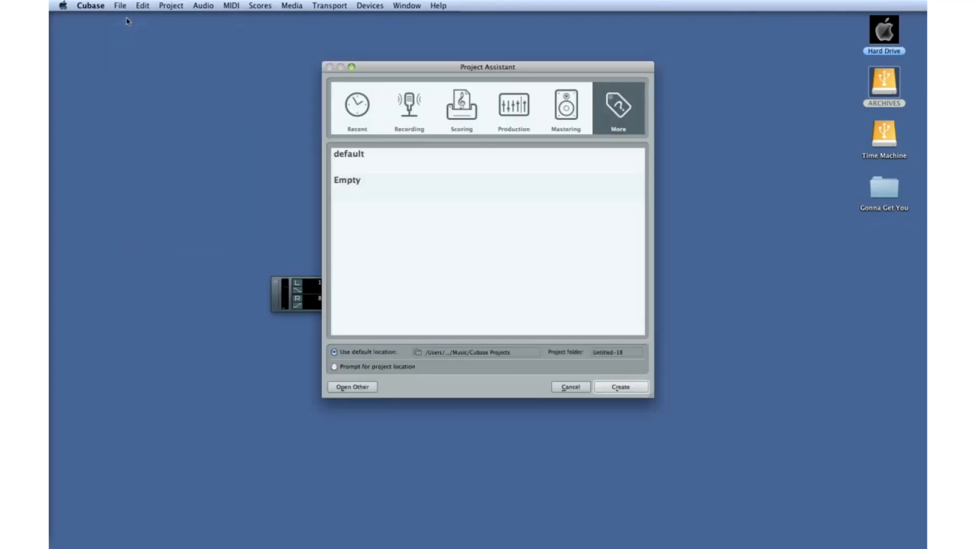
left_click(380, 194)
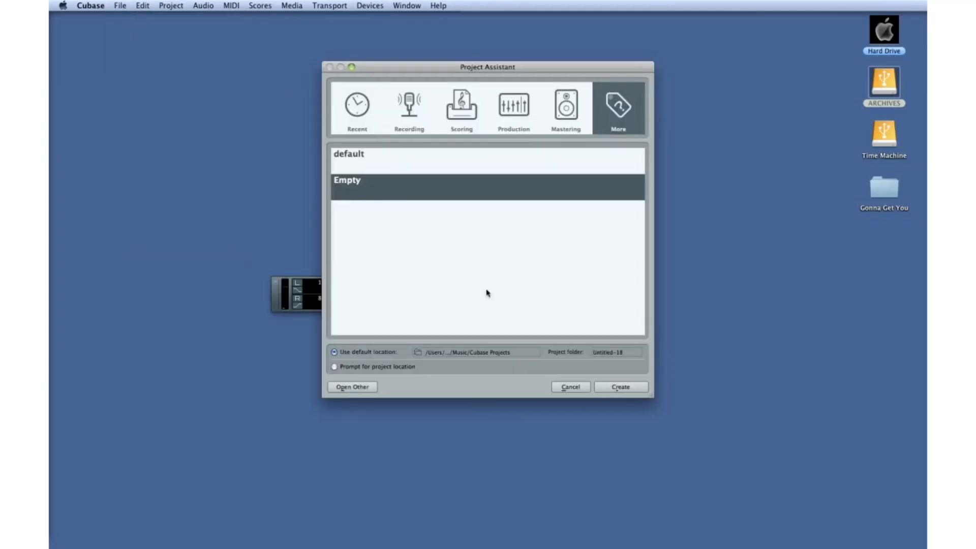
left_click(598, 387)
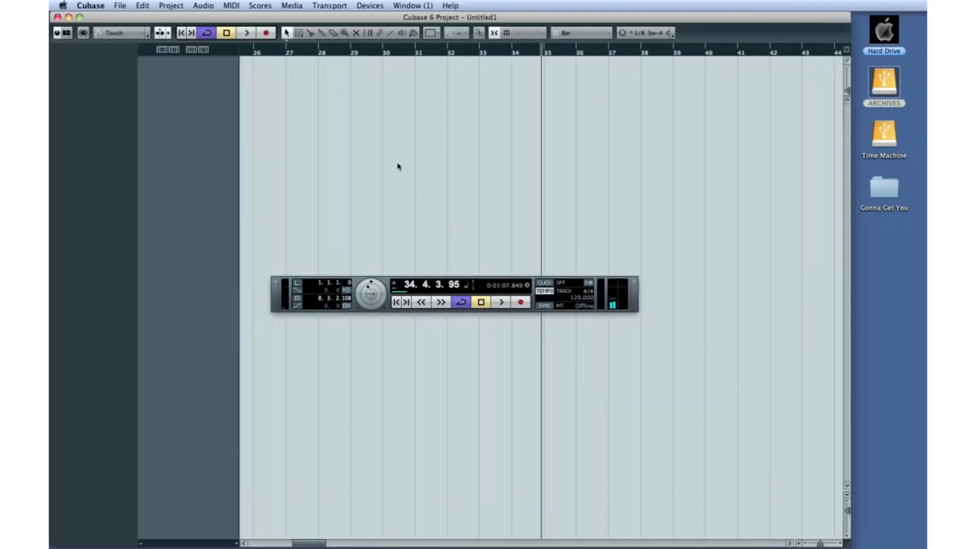
- Add one stereo audio track to the empty project
left_click(168, 6)
mouse_move(168, 18)
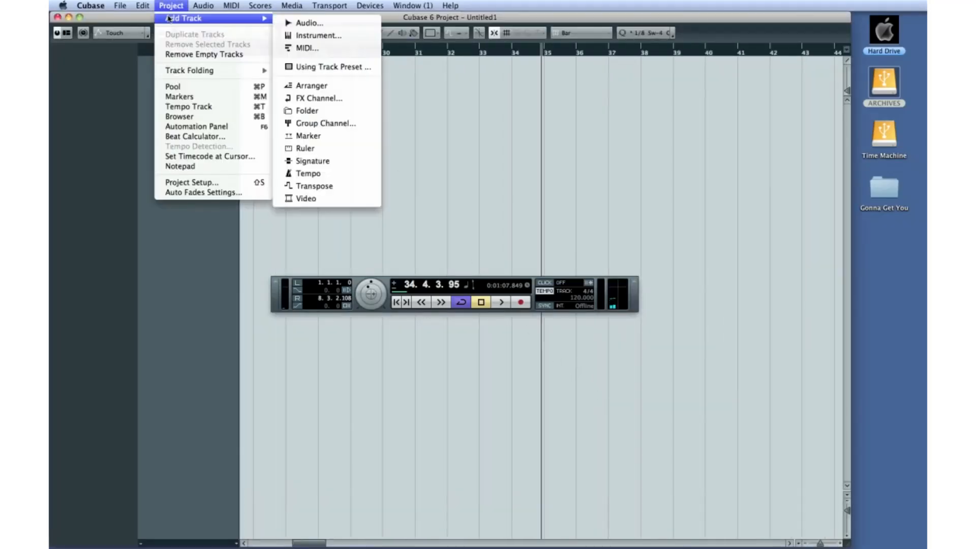
left_click(292, 21)
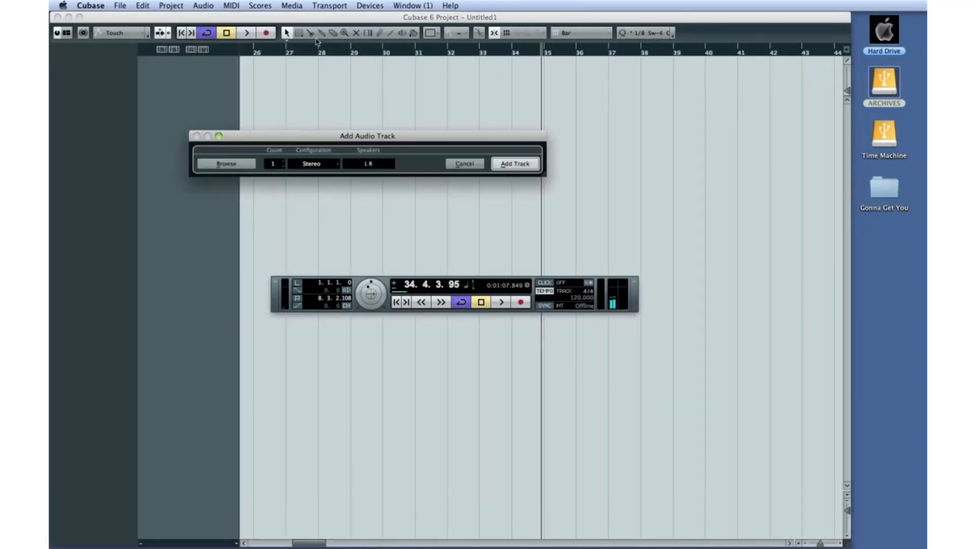
left_click(500, 162)
- Increase the audio track's height, widen the track list and hide the Transport panel
left_click_drag(215, 77, 217, 98)
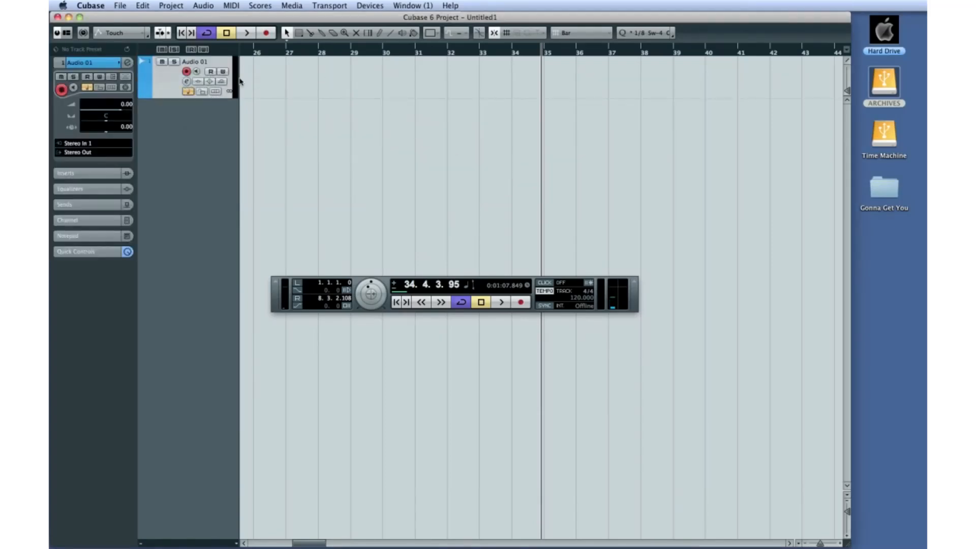
left_click_drag(240, 80, 364, 80)
key("F2")
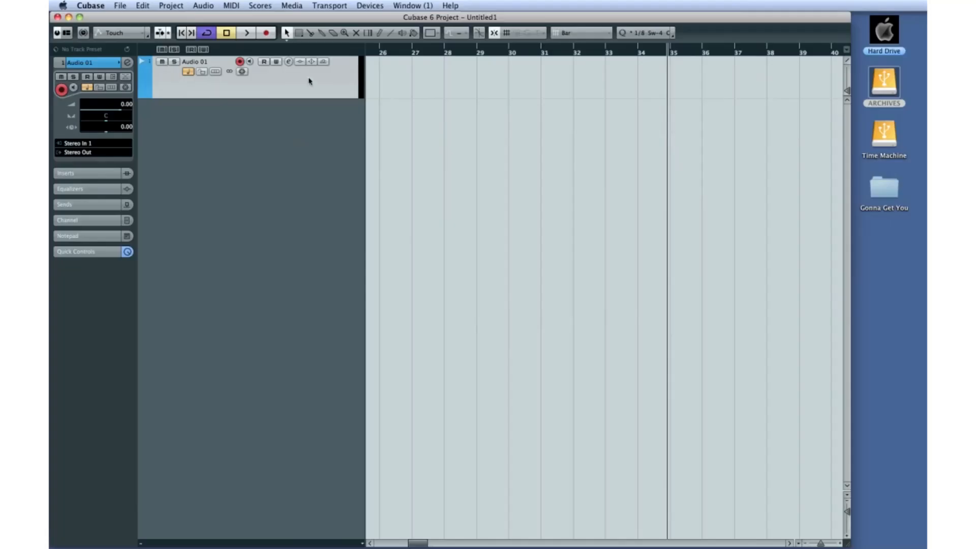
- Open MediaBay, minimize the project window and reposition the MediaBay window on the desktop
left_click(295, 6)
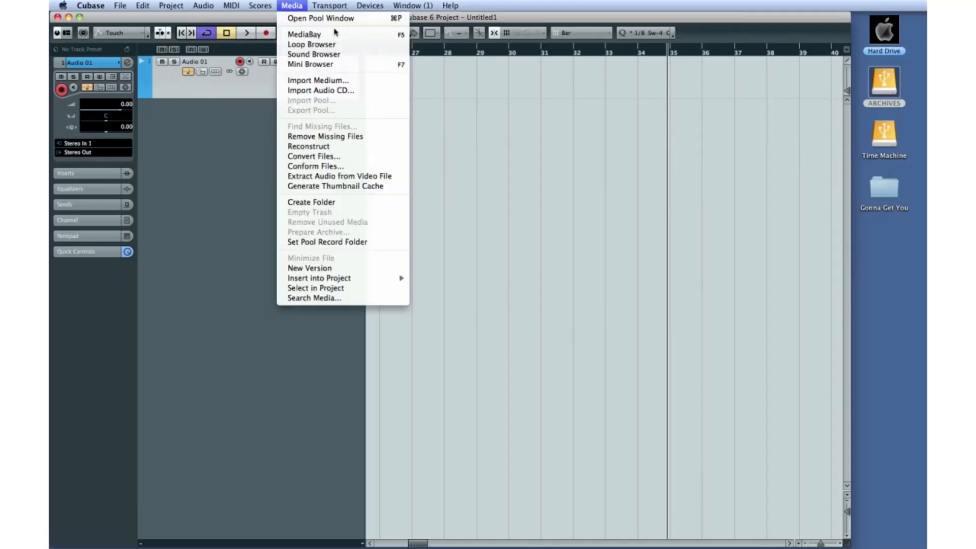
left_click(339, 35)
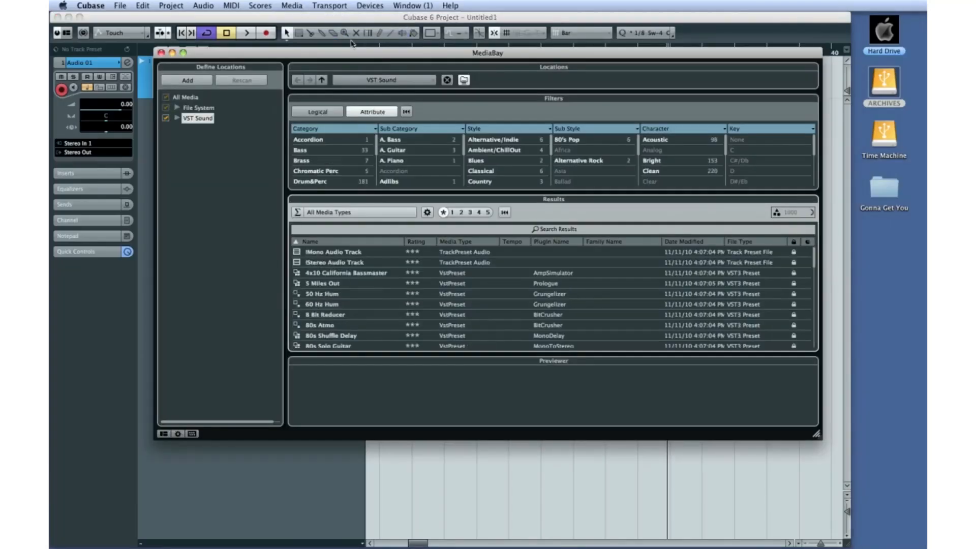
left_click(68, 17)
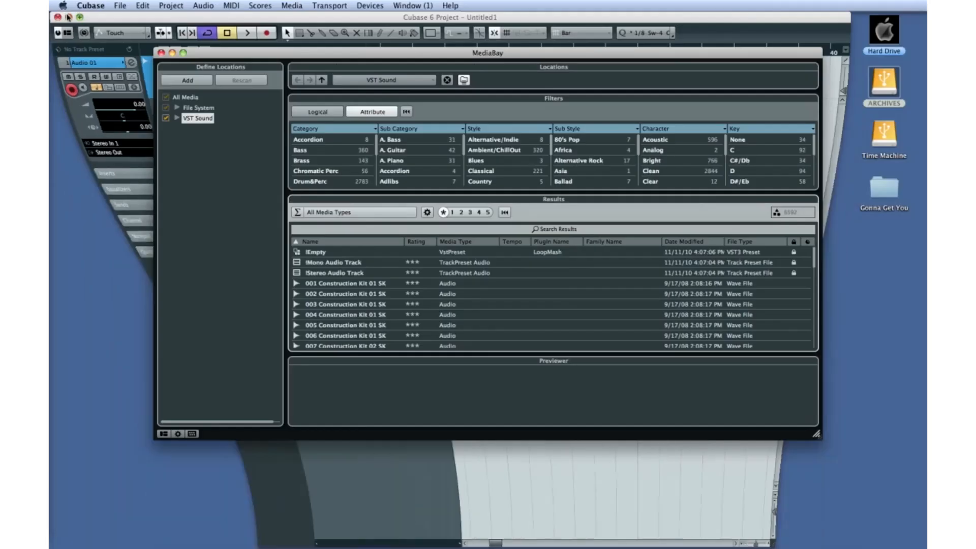
left_click_drag(193, 52, 155, 85)
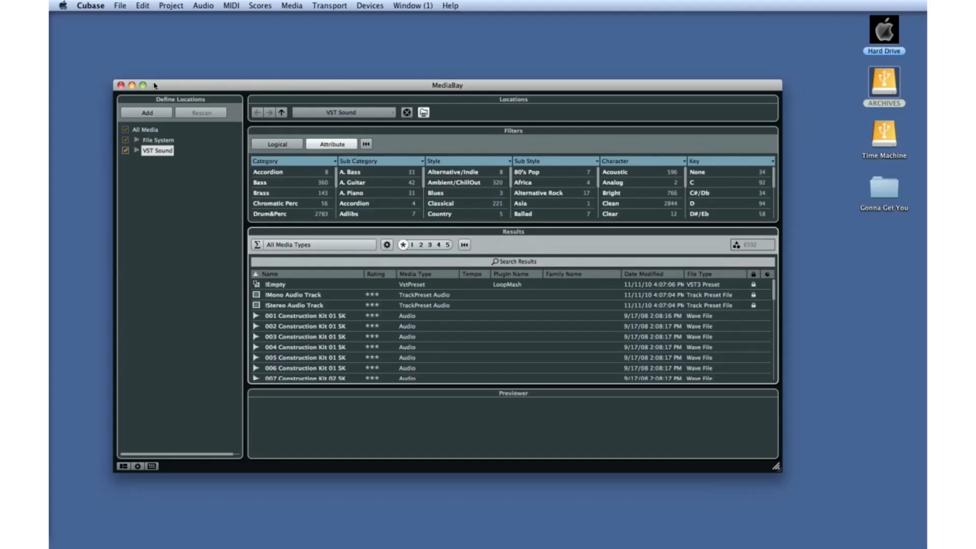
left_click(291, 5)
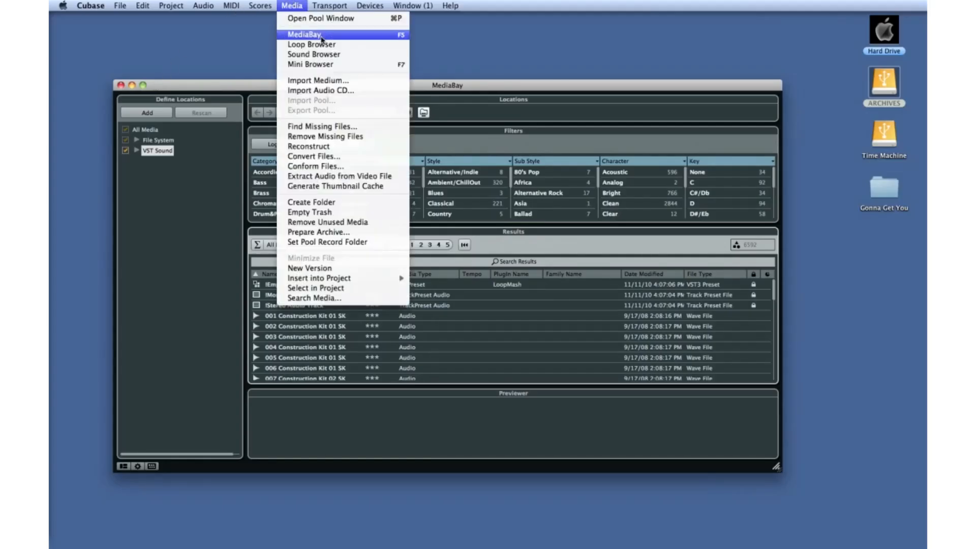
left_click(401, 34)
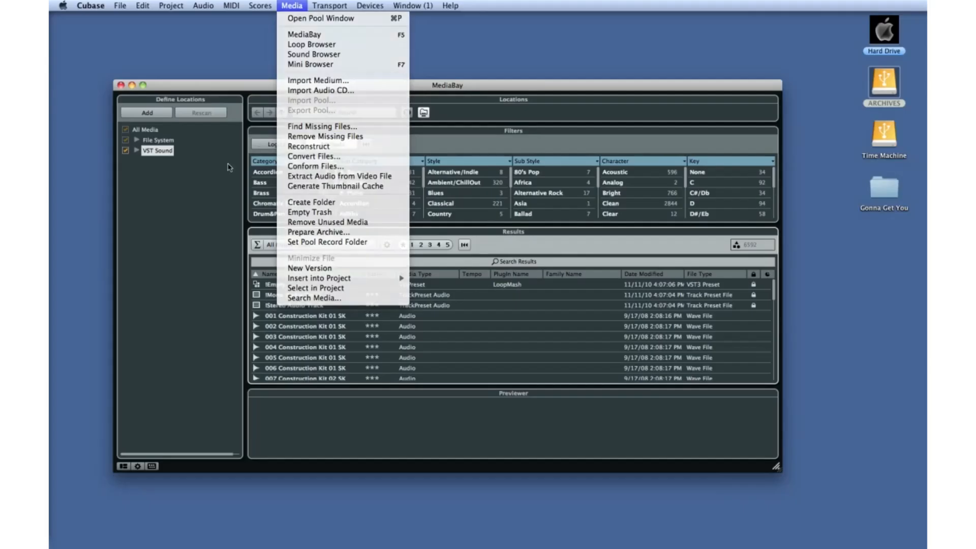
- Show the Attribute Inspector section in MediaBay, reposition the window and make it taller
left_click(124, 467)
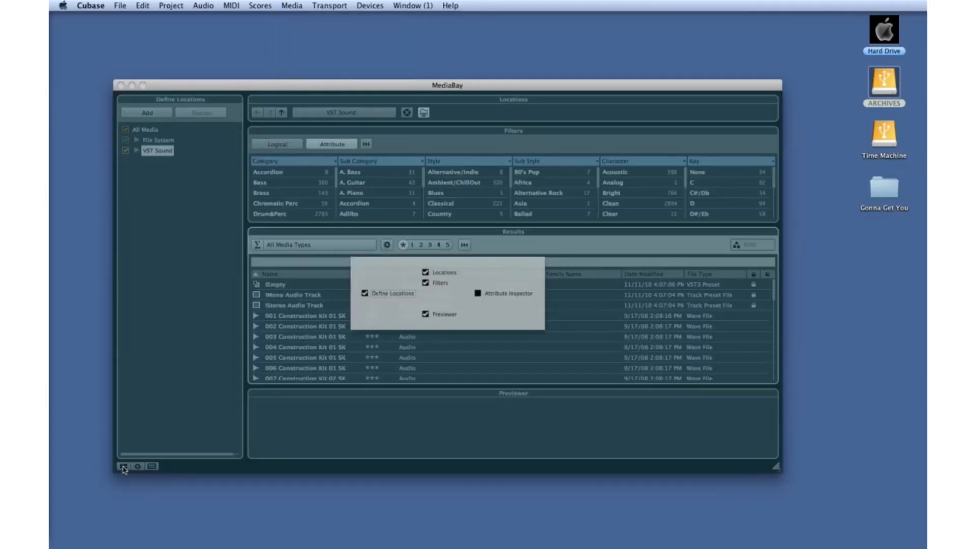
left_click(477, 293)
left_click_drag(521, 93, 477, 83)
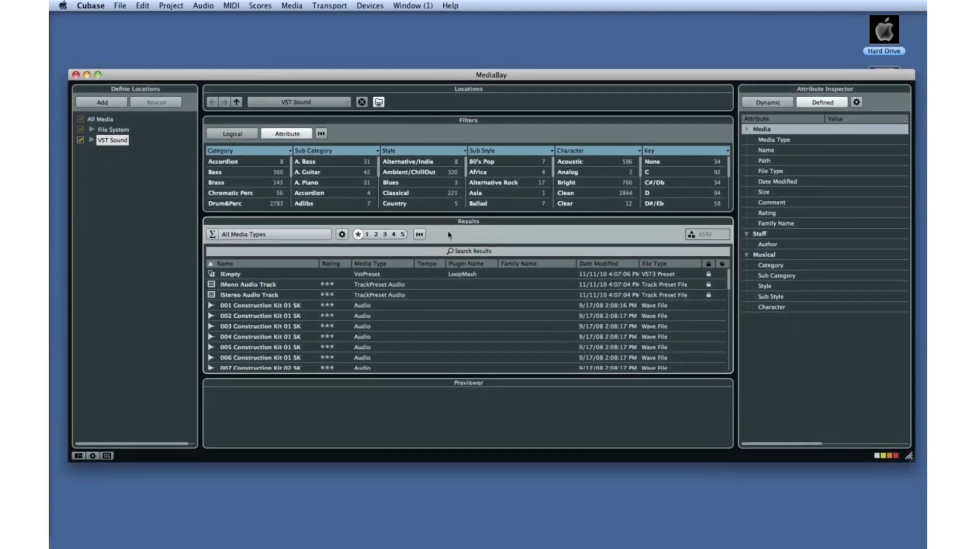
left_click_drag(909, 456, 913, 516)
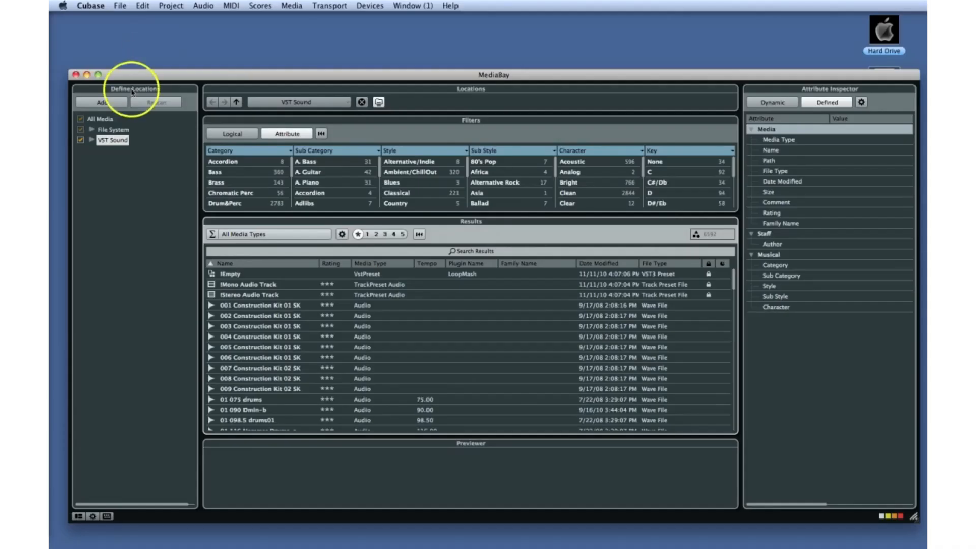
- Expand VST Sound in the locations tree, including the Content Set Smooth House and HALion Sonic SE folders down to VST3 Presets
left_click(114, 108)
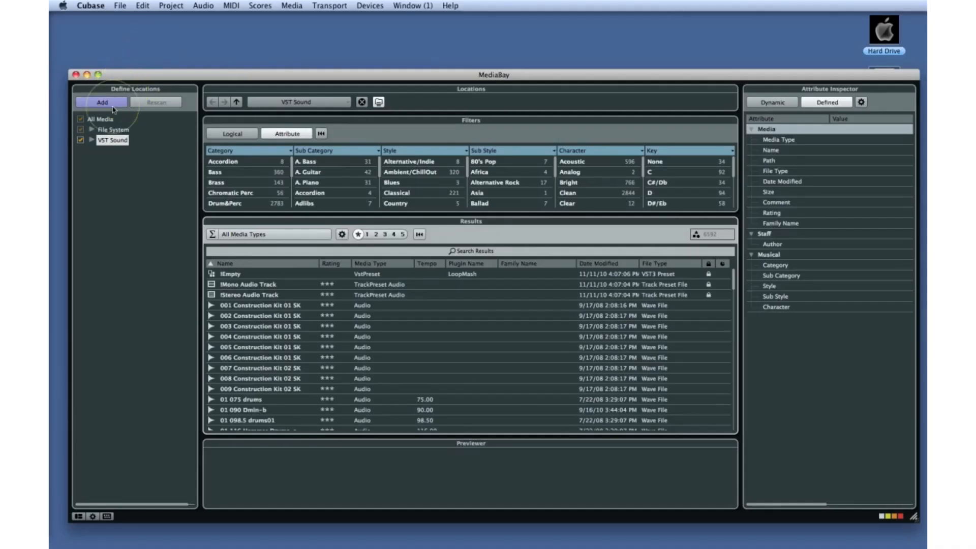
left_click(91, 140)
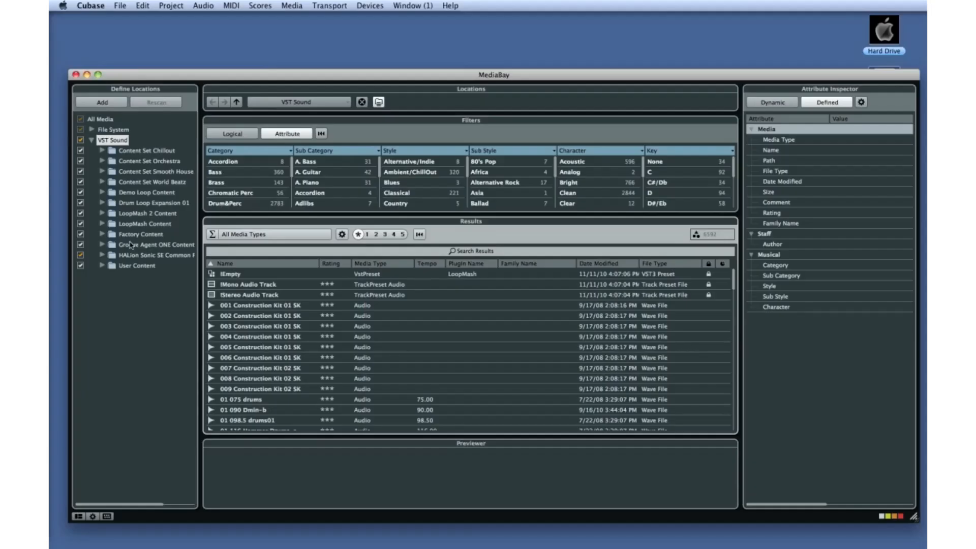
left_click(102, 172)
left_click(102, 265)
left_click(113, 276)
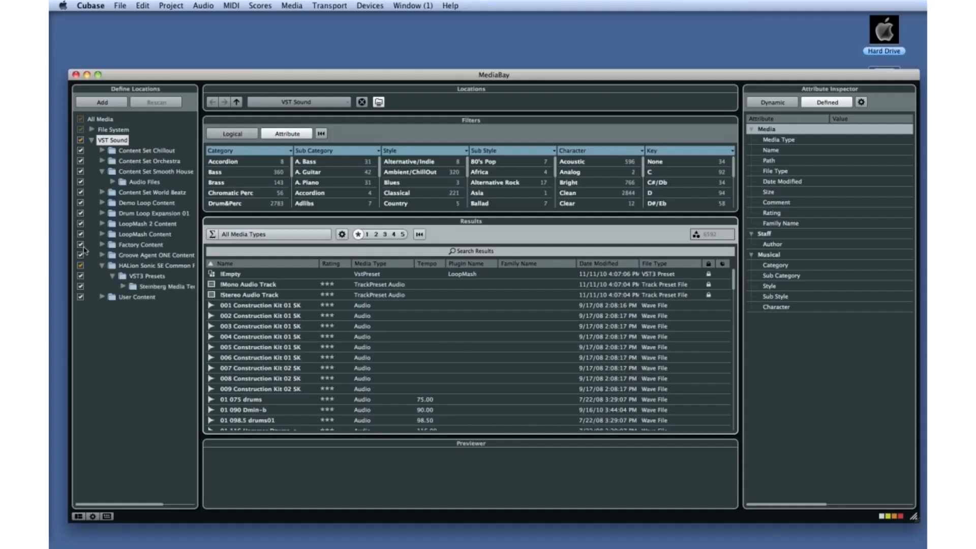
- Expand File System, Local Hard Disks and Hard Drive in the locations tree to examine their folders
left_click(91, 129)
left_click(102, 140)
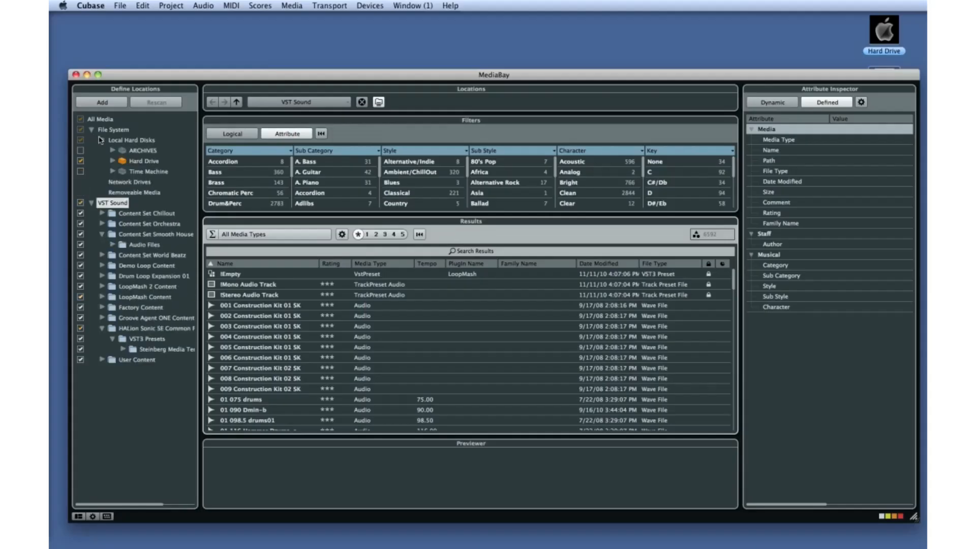
left_click(113, 160)
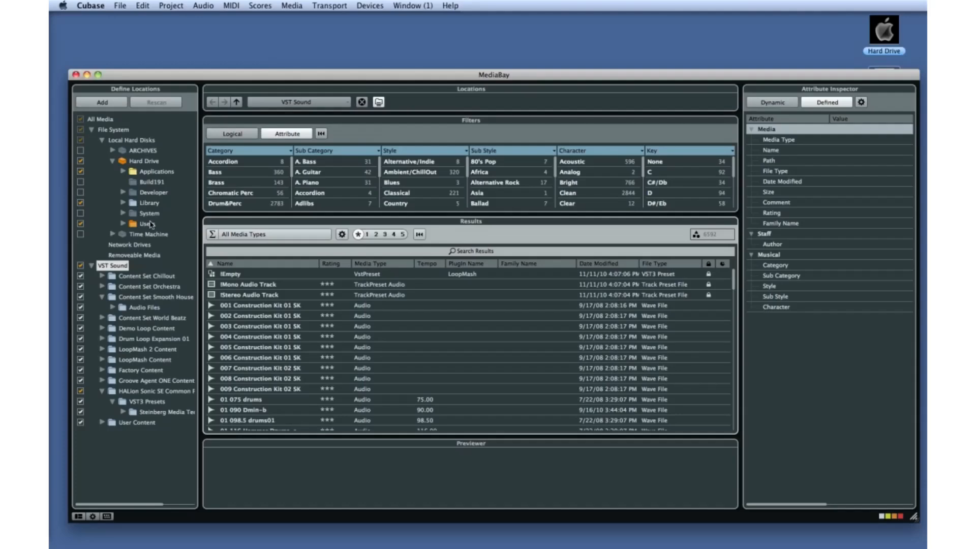
- Hide the Define Locations section in MediaBay and reposition the window on the desktop
left_click(83, 516)
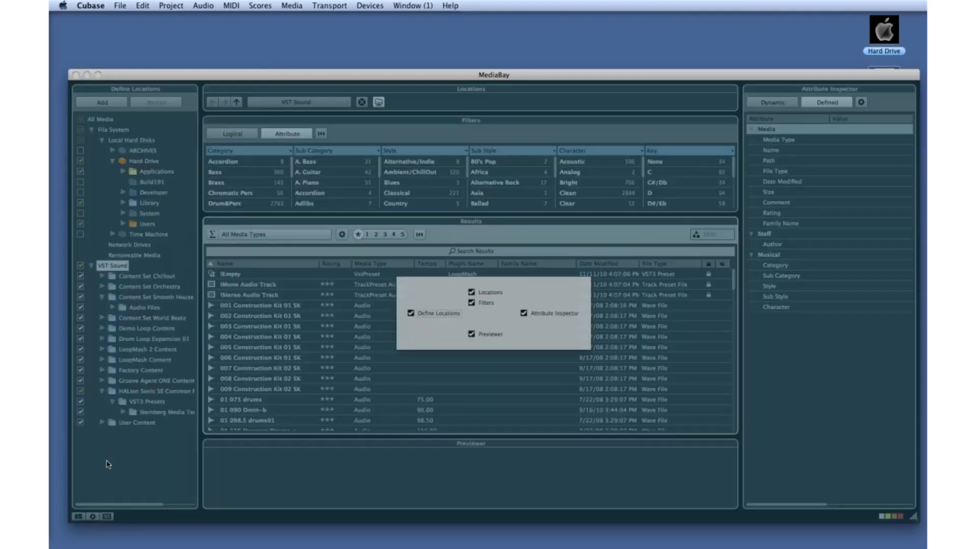
left_click(411, 313)
left_click_drag(667, 77, 684, 65)
- Examine the defined attributes of the 002 Construction Kit 01 SK file and the configuration of which attributes are shown
left_click(719, 86)
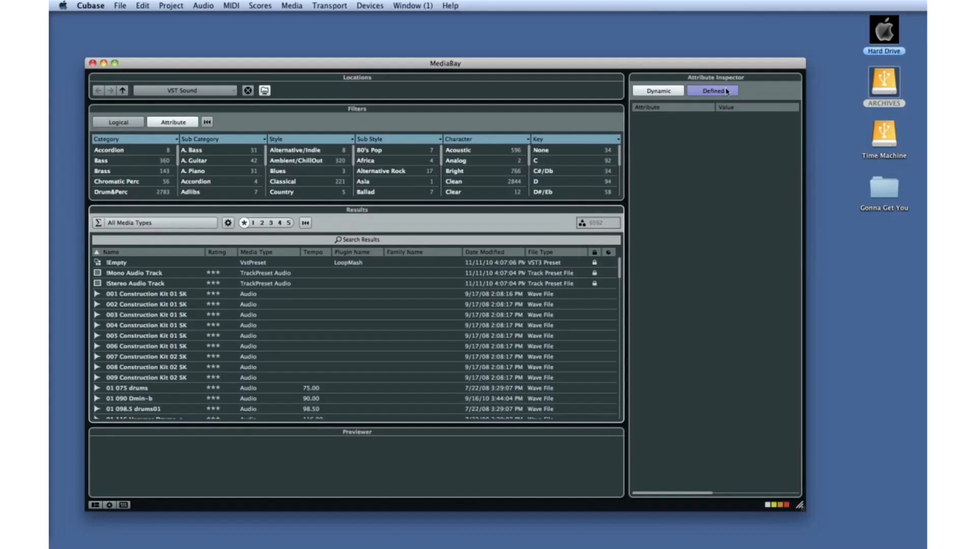
left_click(361, 308)
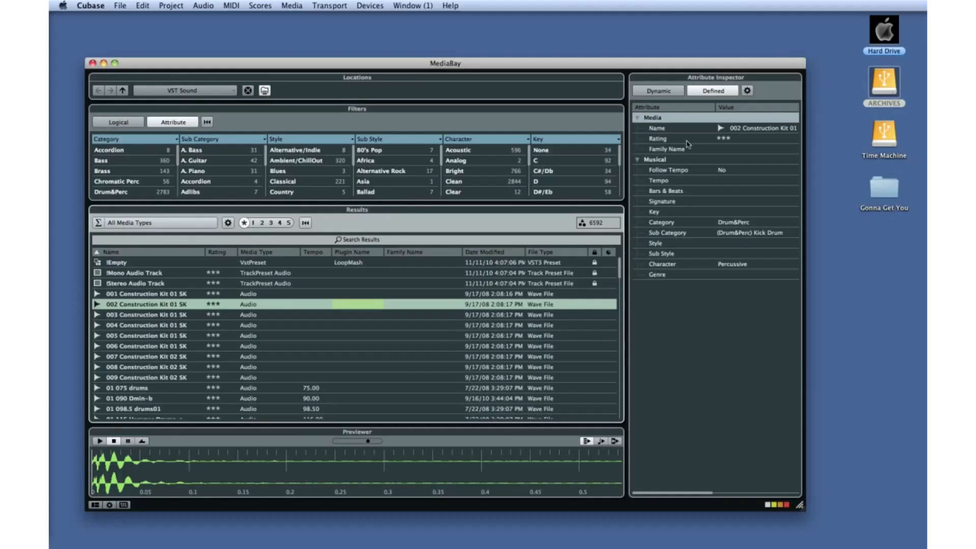
left_click(747, 90)
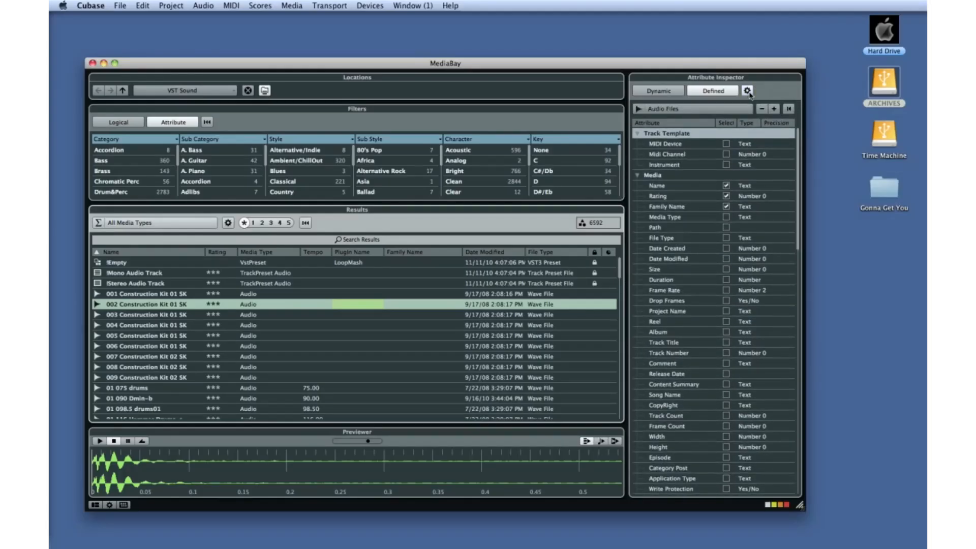
left_click(747, 90)
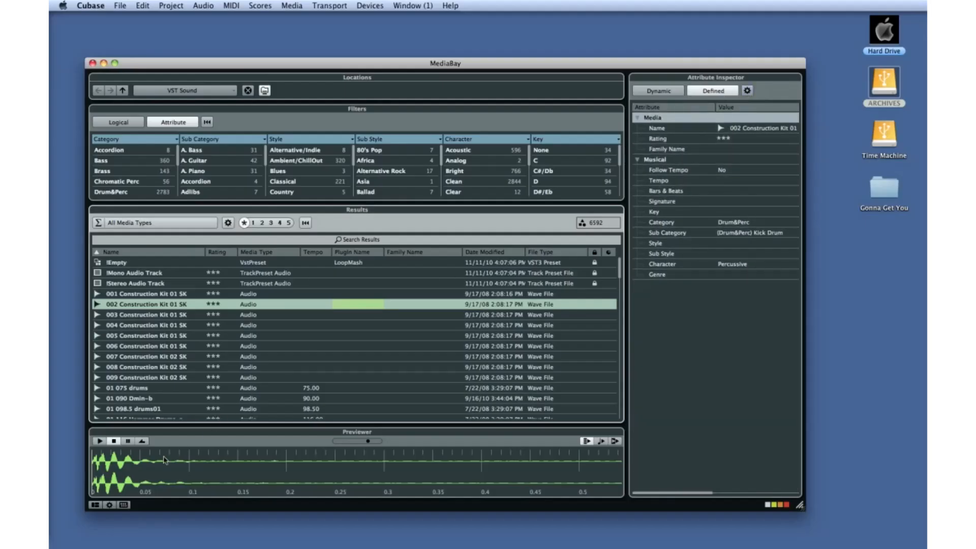
- Hide the Attribute Inspector section in MediaBay and move the window toward the middle of the desktop
left_click(93, 505)
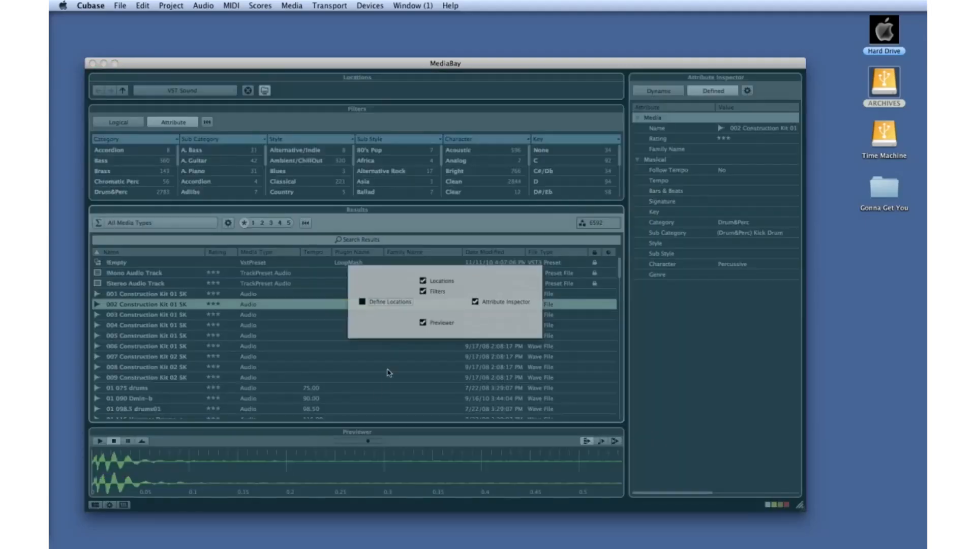
left_click(476, 302)
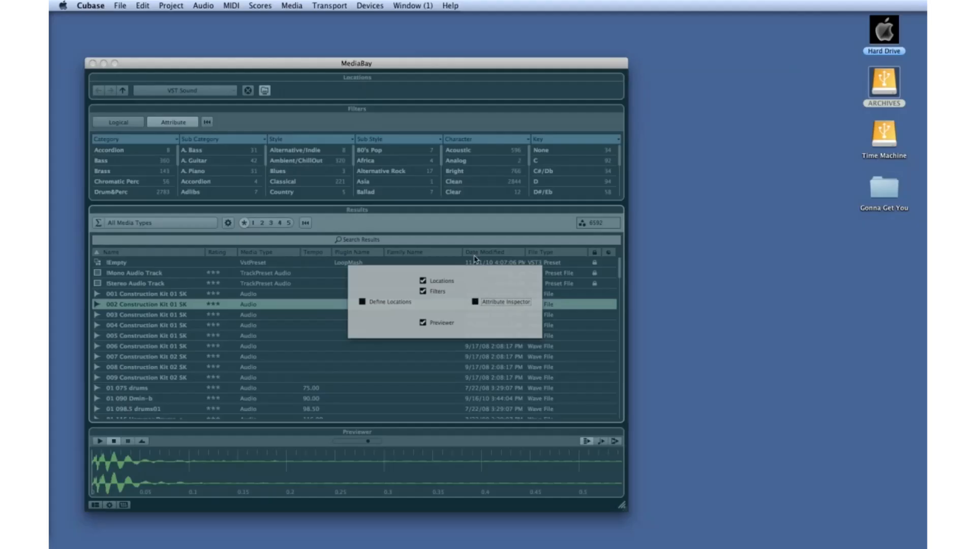
left_click_drag(396, 68, 450, 65)
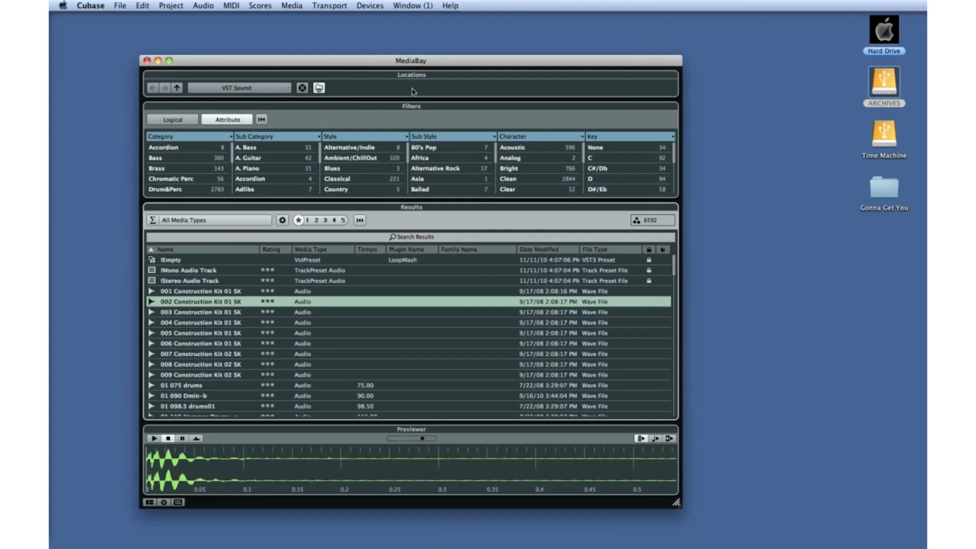
- Check which browse locations are available in the Locations section, keeping VST Sound selected
left_click(414, 80)
left_click(288, 91)
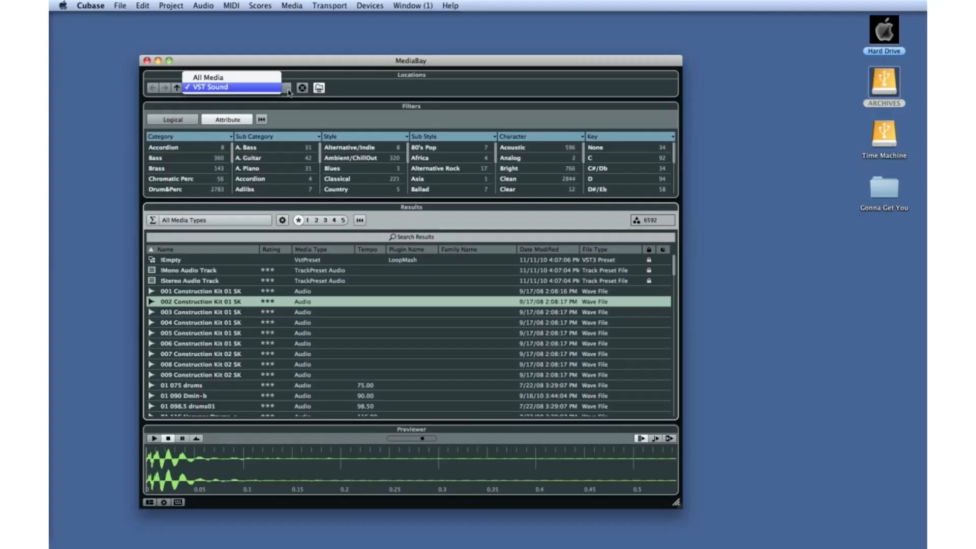
left_click(289, 93)
left_click(408, 109)
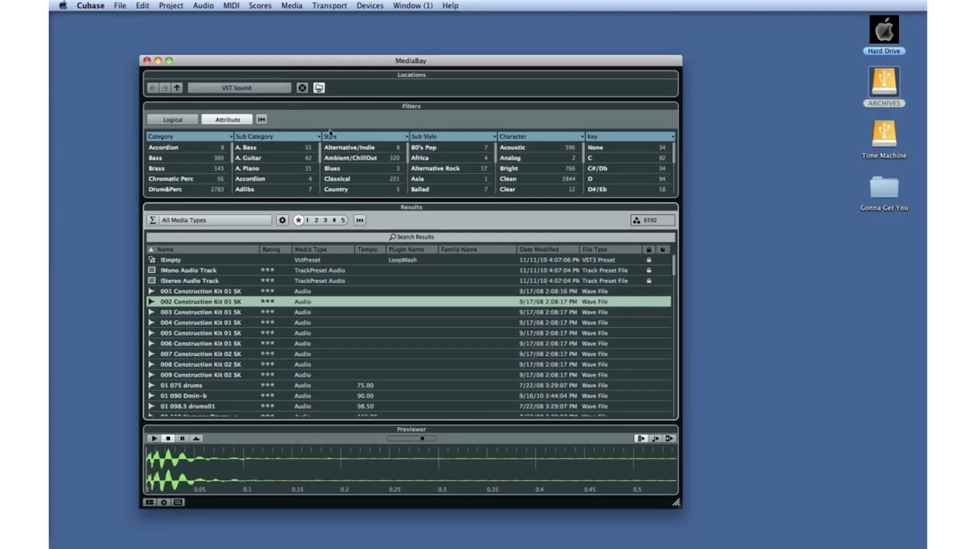
- Compare the Logical filter view with the Attribute filter view and look through the Category list
left_click(189, 122)
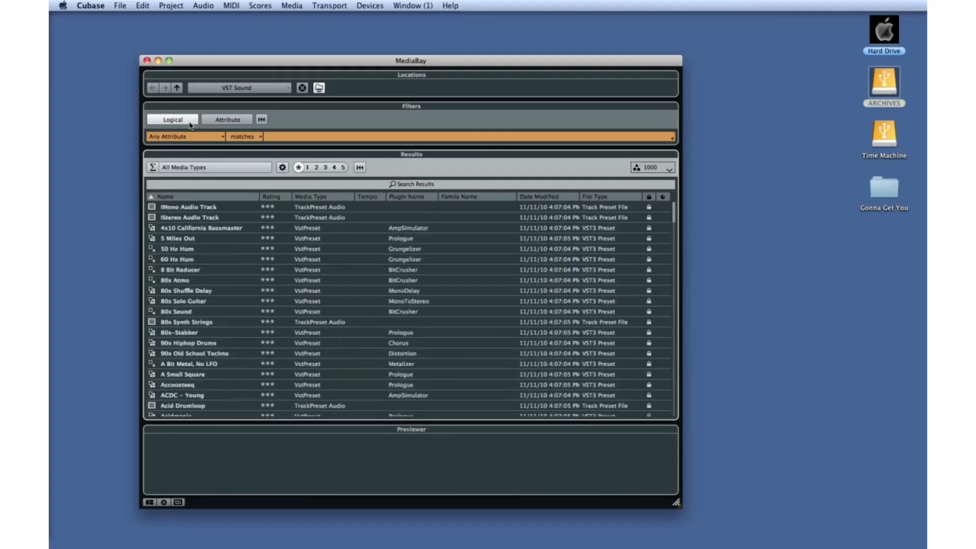
left_click(226, 120)
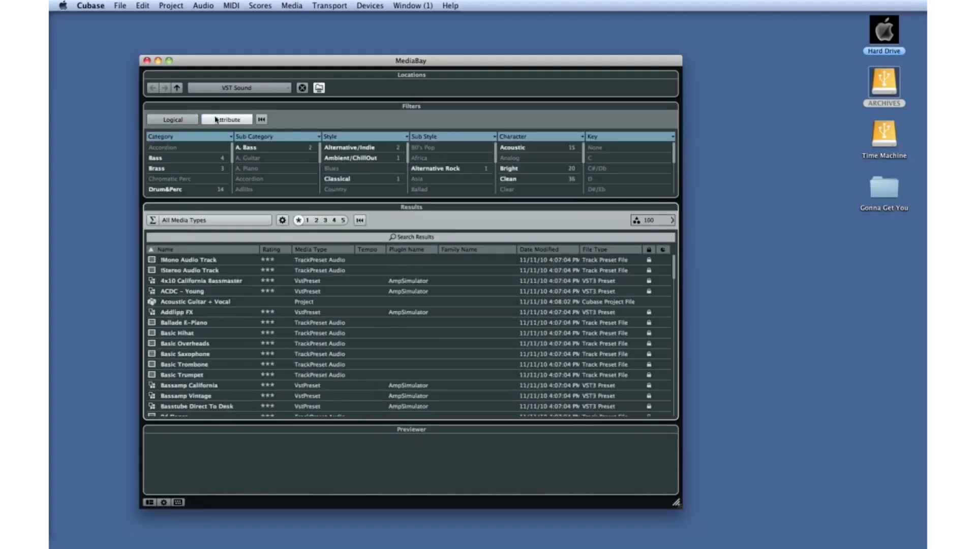
scroll(183, 170, "down", 4)
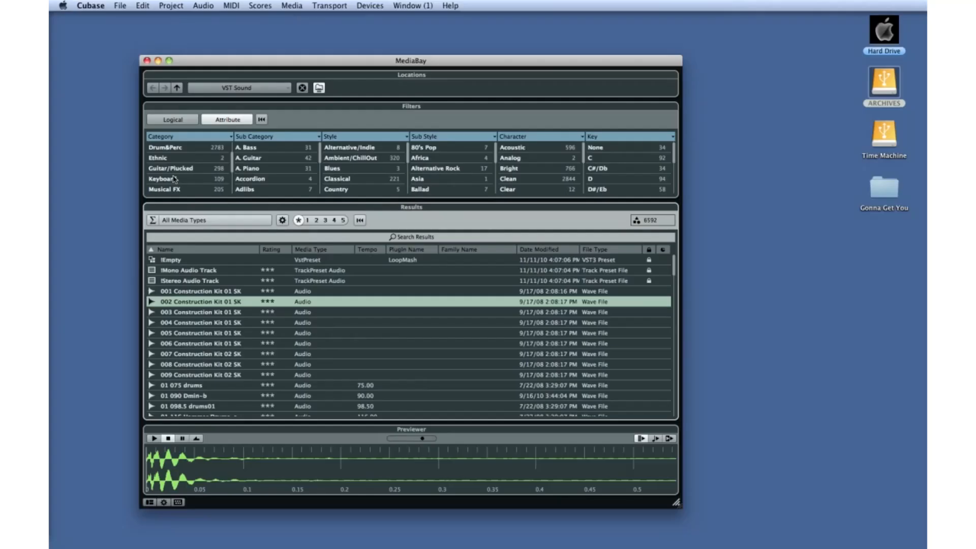
- Limit the MediaBay results to the Audio Files media type
left_click(414, 207)
left_click(260, 220)
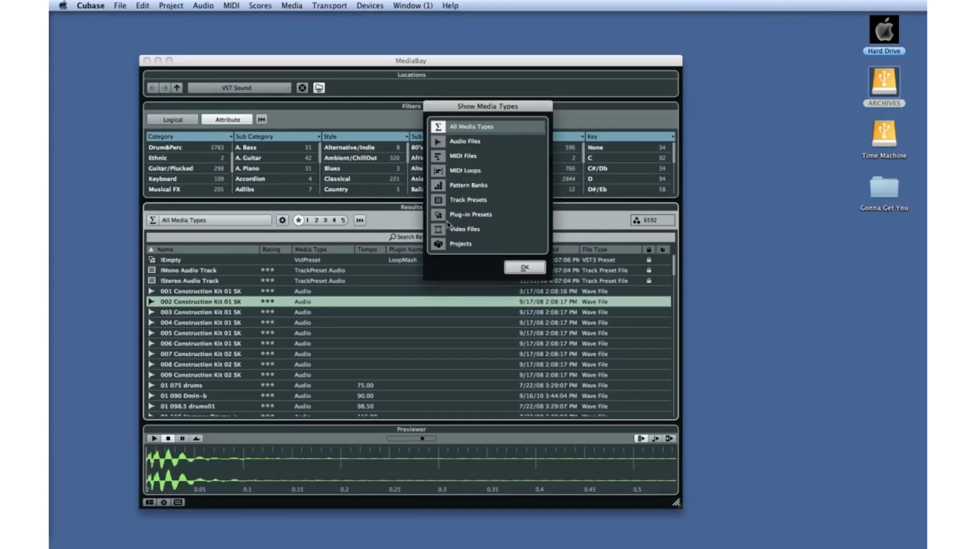
left_click(456, 143)
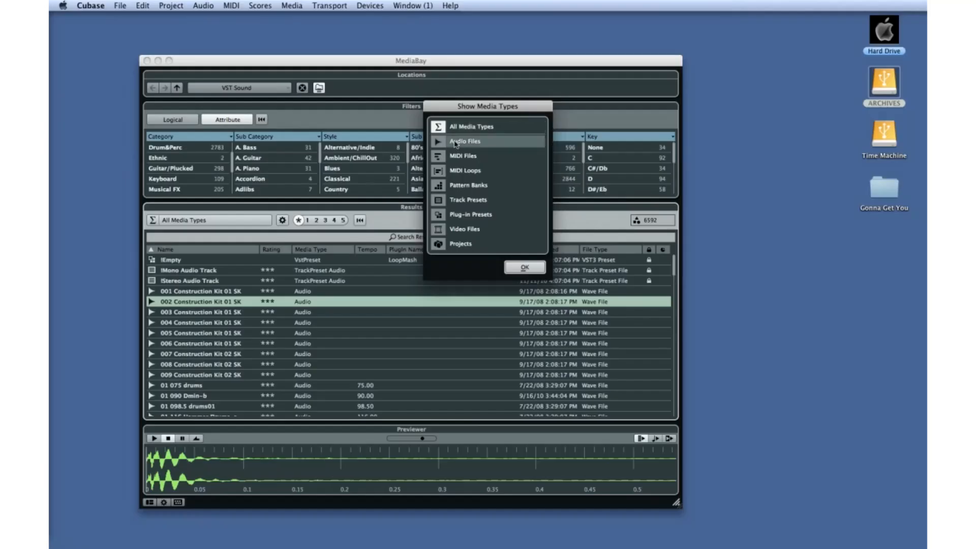
left_click(523, 267)
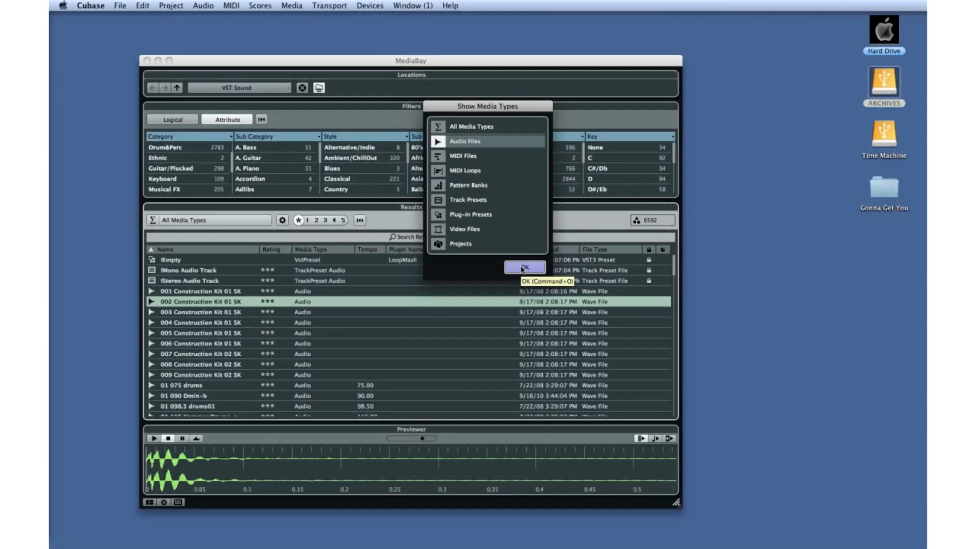
left_click(523, 268)
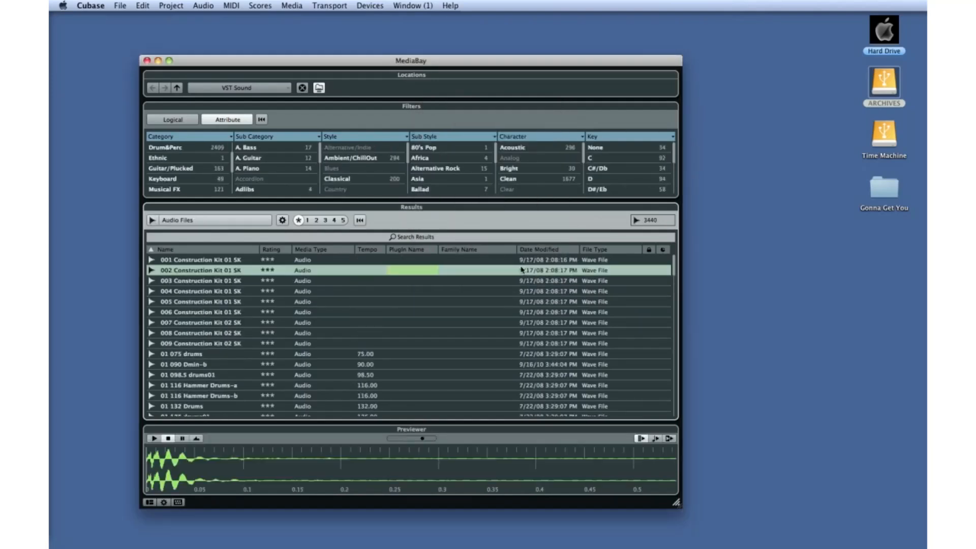
- Look through the attribute columns available for the results, then reset the results filter to All Media Types
left_click(282, 220)
mouse_move(310, 236)
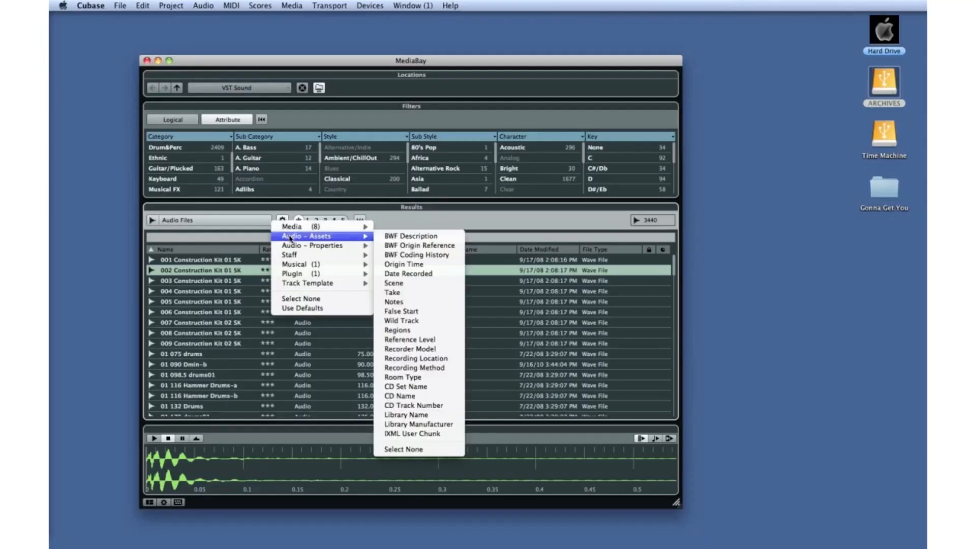
left_click(348, 253)
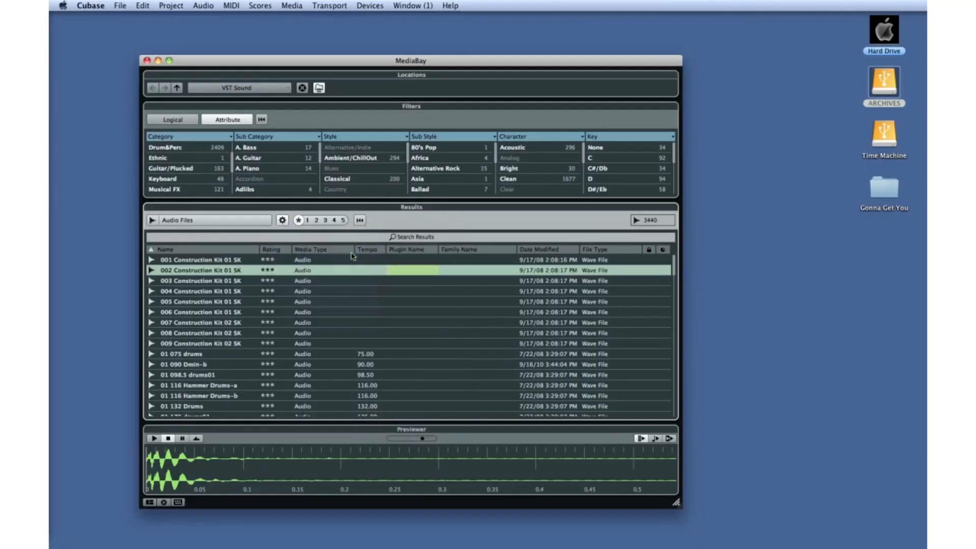
left_click(360, 220)
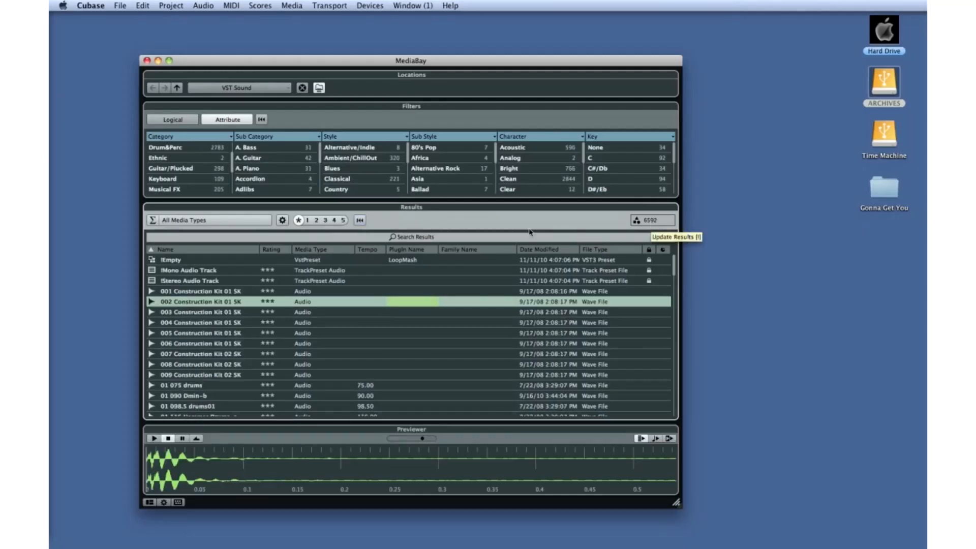
- Open the Loop Browser to examine its sections, reposition it on the desktop and close it
left_click(158, 439)
left_click(289, 6)
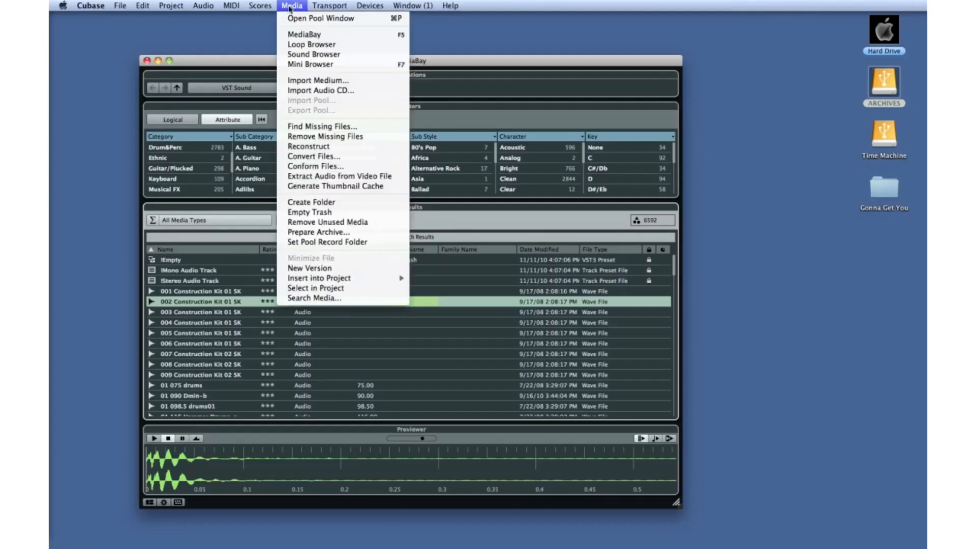
left_click(359, 46)
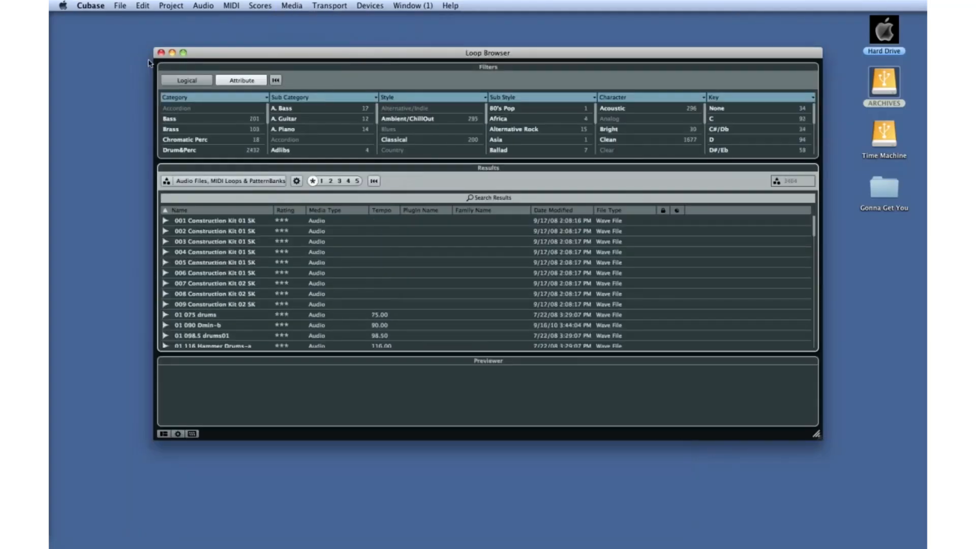
left_click_drag(208, 53, 148, 60)
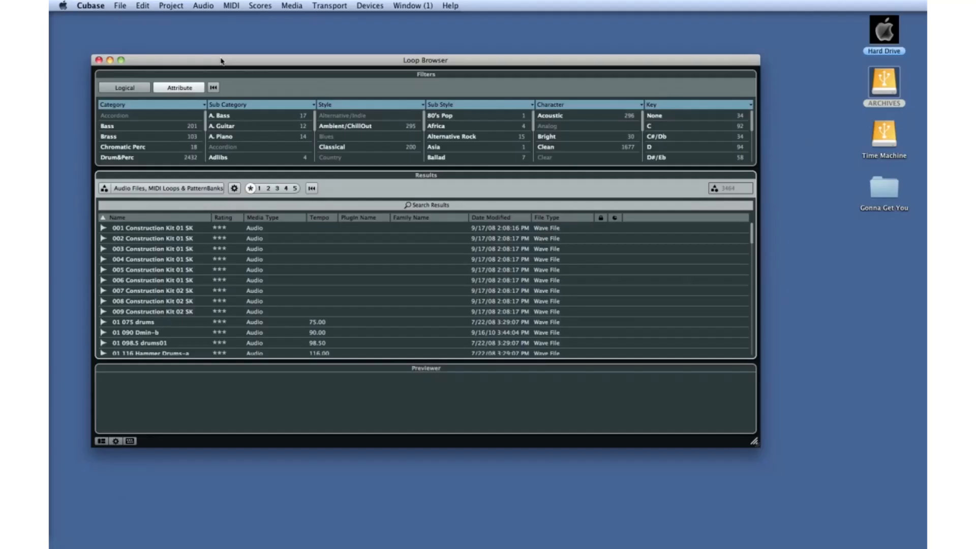
left_click(98, 60)
- Open the Mini Browser and enlarge its window so more result rows and columns fit
left_click(289, 5)
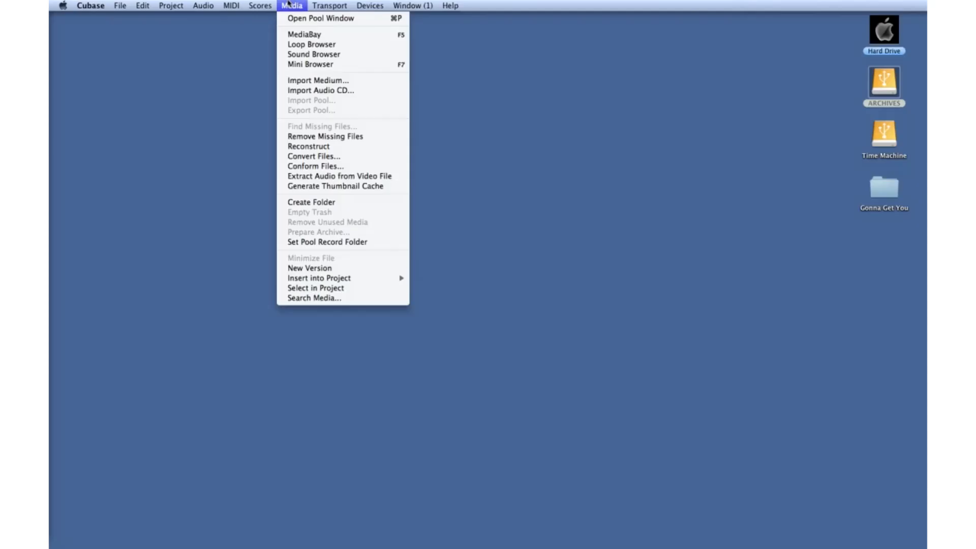
left_click(315, 64)
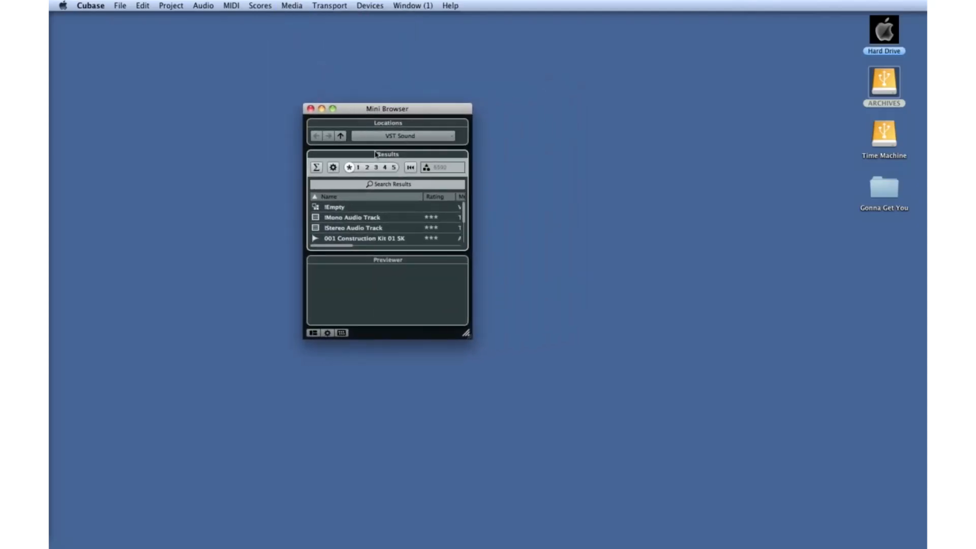
left_click_drag(465, 333, 682, 482)
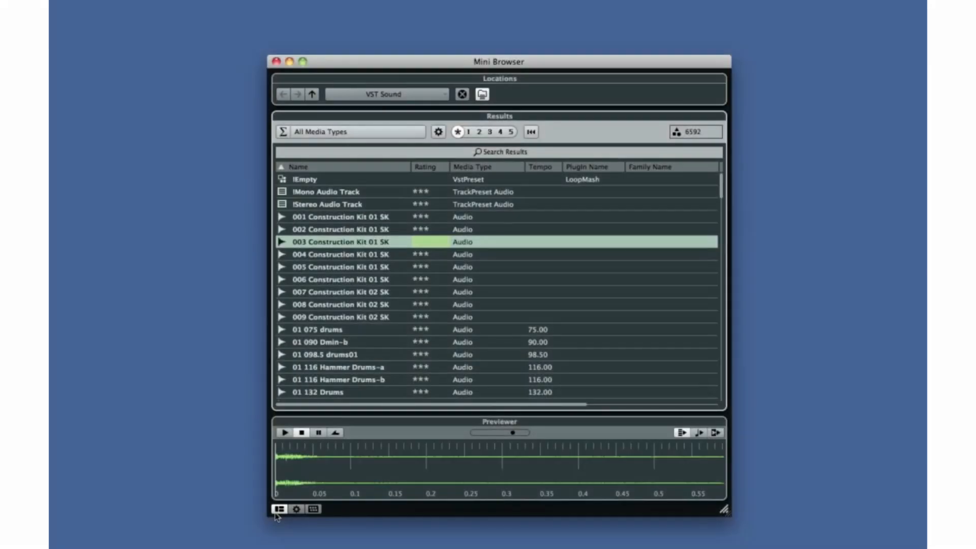
- Show the Filters section in the Mini Browser and set the logical filter's attribute to Name
left_click(278, 510)
left_click(472, 294)
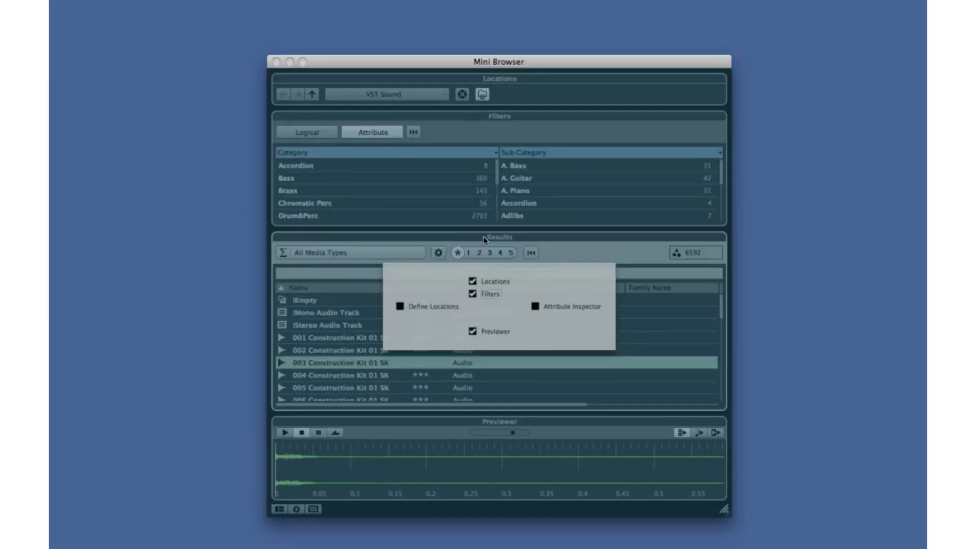
left_click(330, 134)
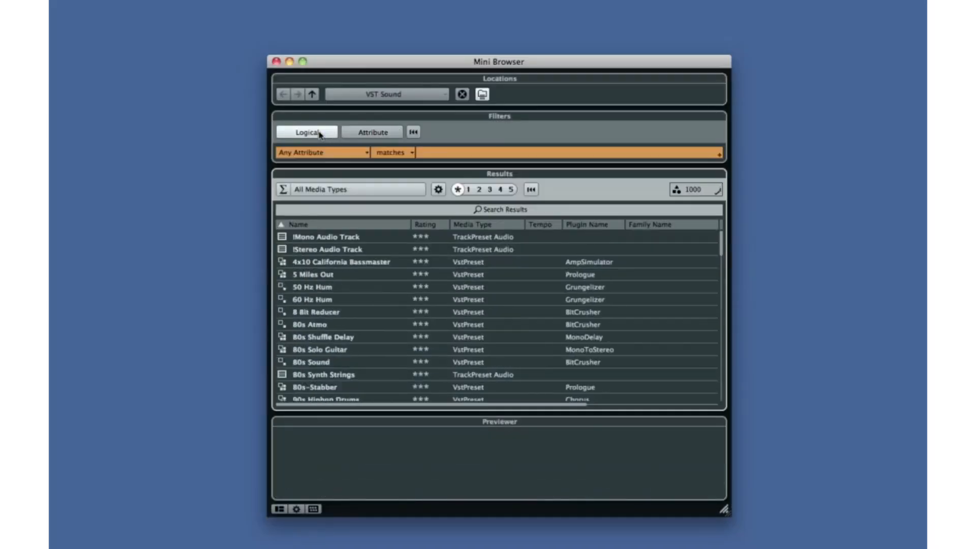
left_click(336, 154)
scroll(475, 205, "down", 10)
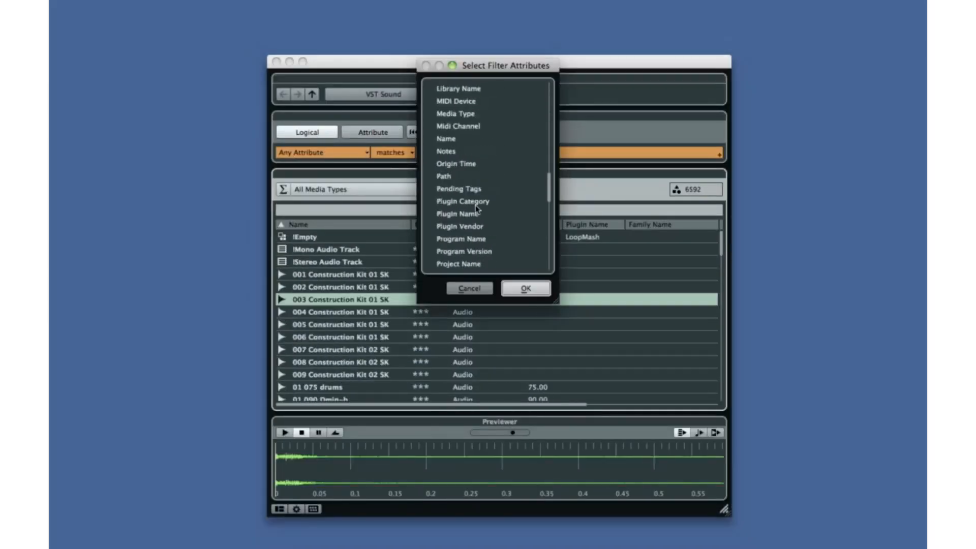
left_click(526, 288)
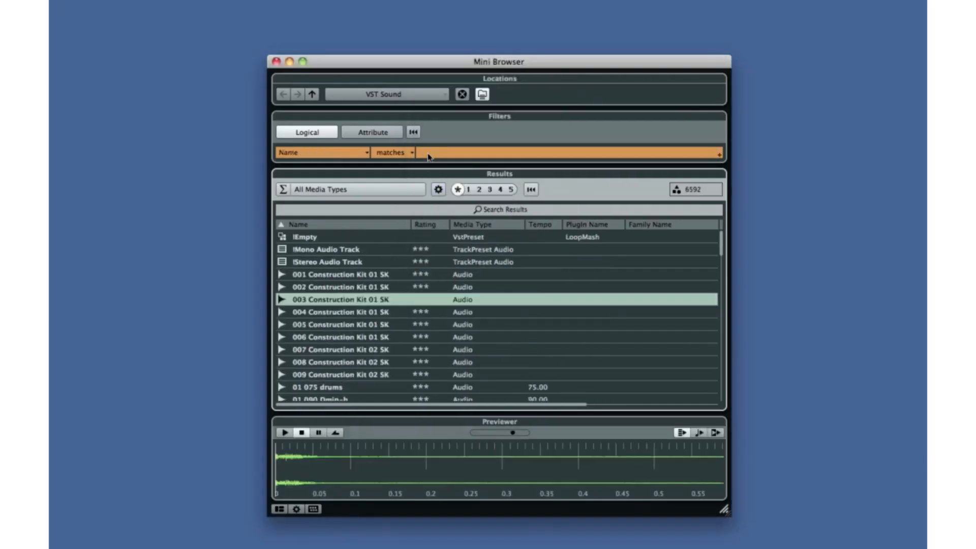
- Filter the Mini Browser results to names matching Thumb and add the Thumbfunk 1 basic loop to the project
left_click(429, 157)
type("Thumb")
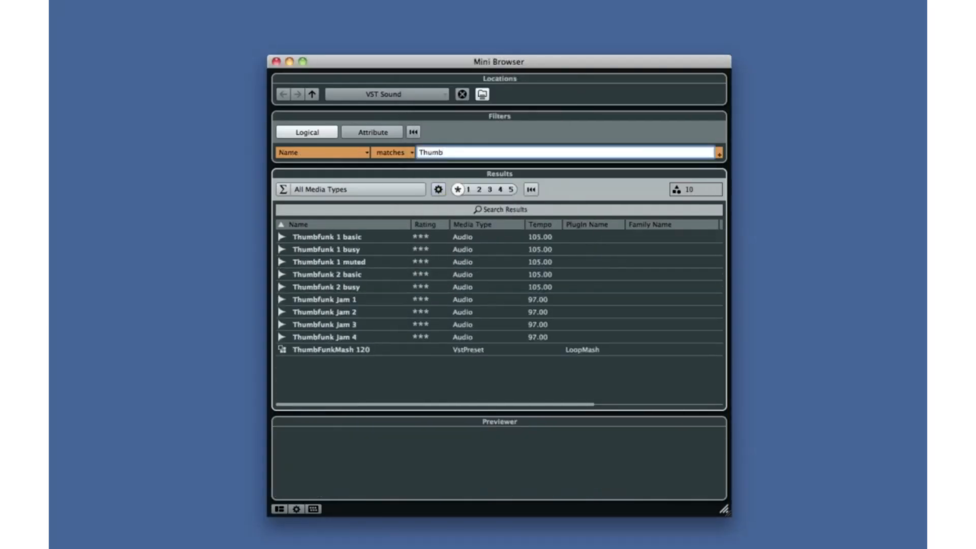
left_click(359, 236)
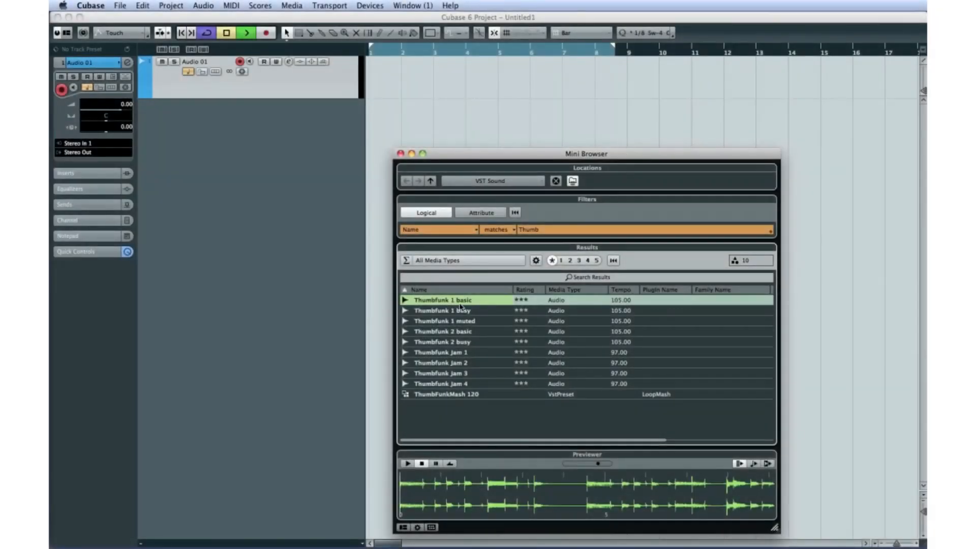
double_click(461, 305)
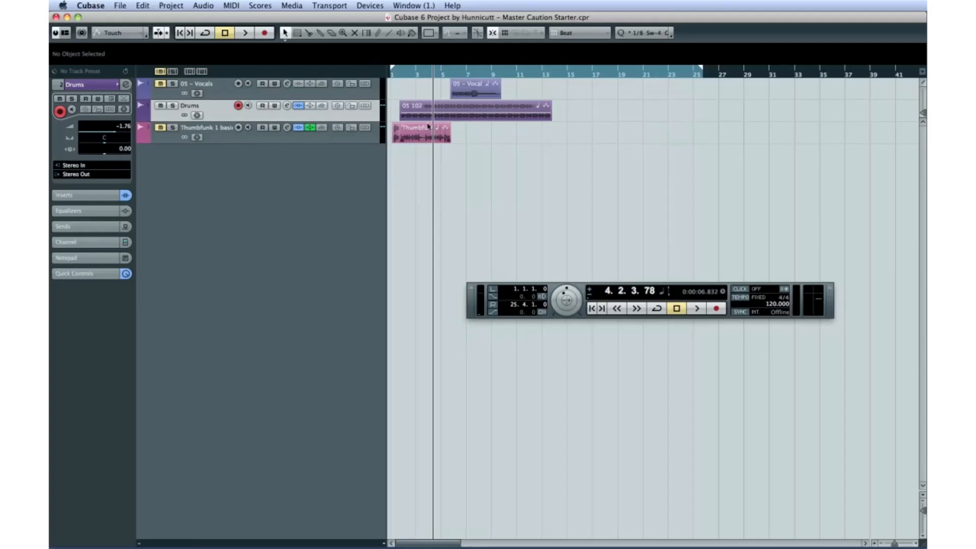
- Switch the Vocals, Drums and Thumbfunk 1 basic tracks from linear to musical time base
left_click(453, 107)
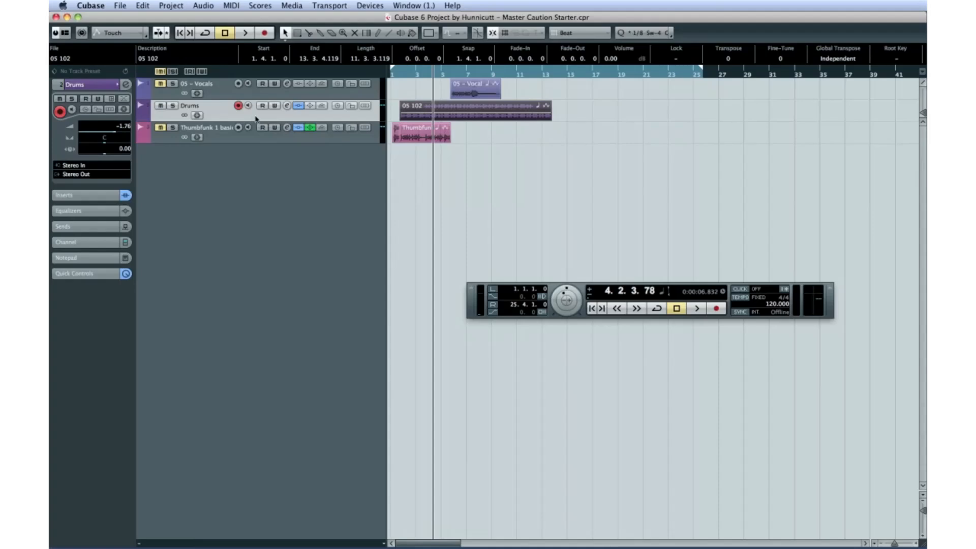
left_click(336, 106)
left_click(336, 84)
left_click(338, 127)
- Set the project's fixed tempo to 102 BPM and play back the first few bars to check it
left_click(771, 305)
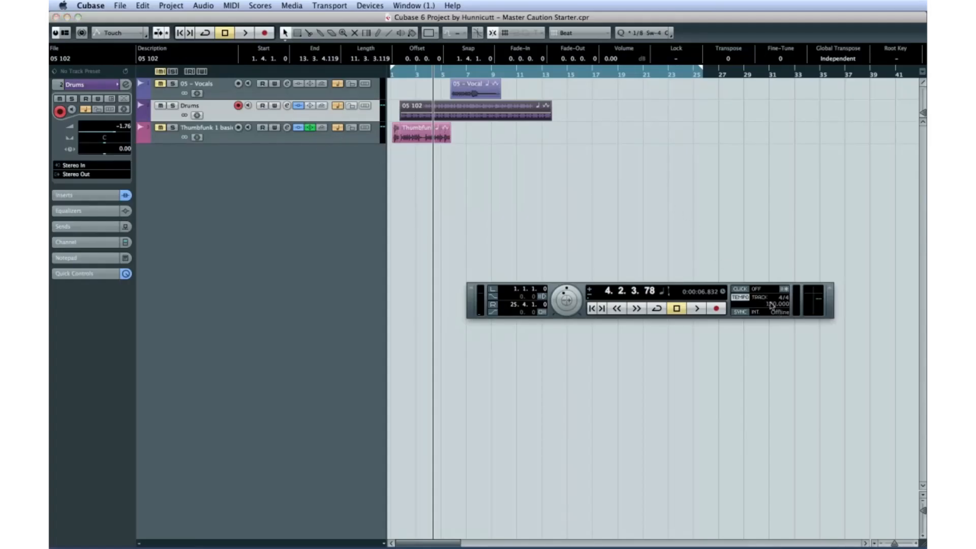
left_click(773, 306)
double_click(775, 306)
type("102")
key("Return")
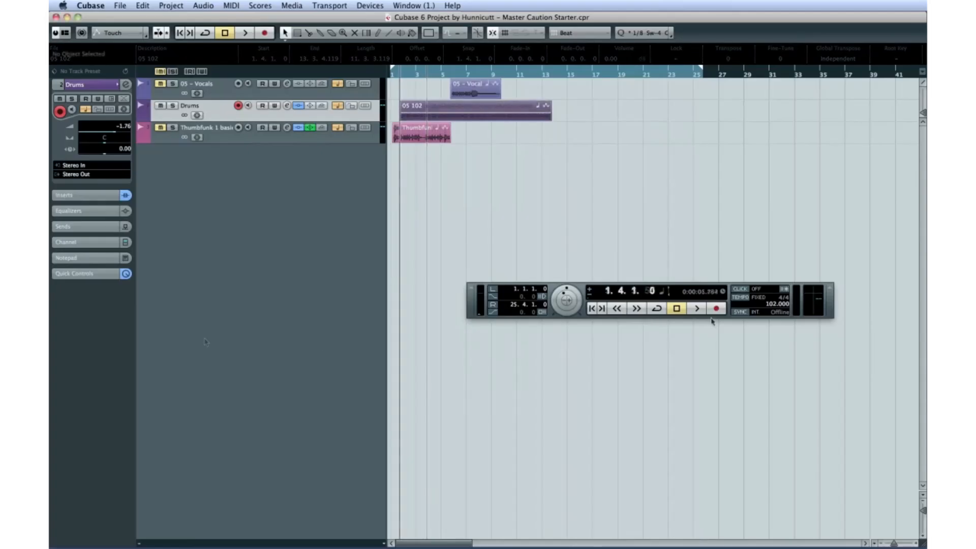
left_click(697, 309)
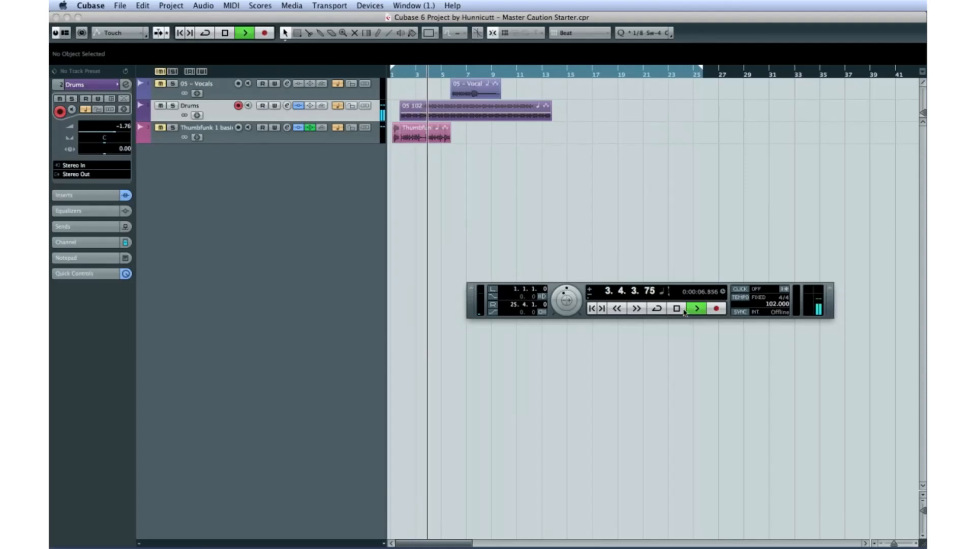
left_click(678, 310)
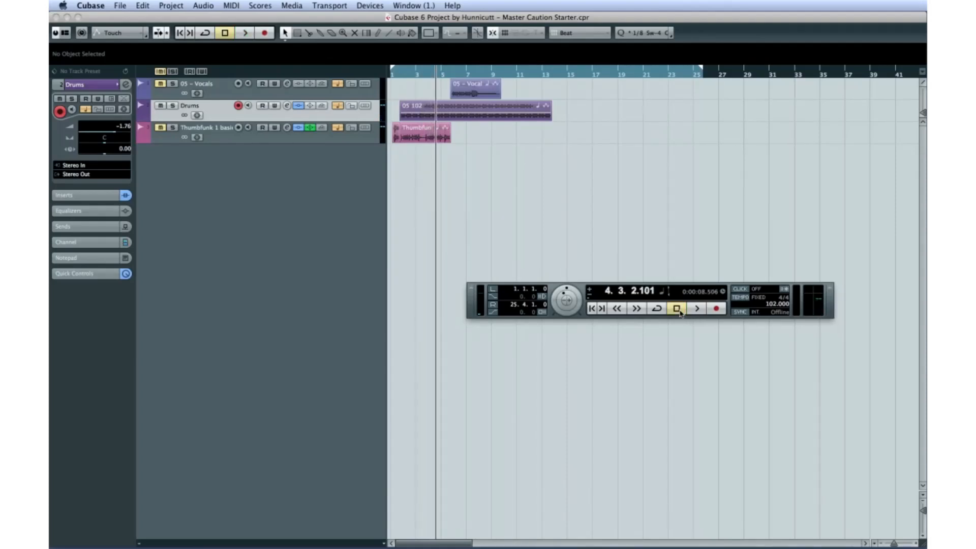
- Duplicate the drum loop twice in a row on the Drums track and delete both duplicates
left_click(513, 117)
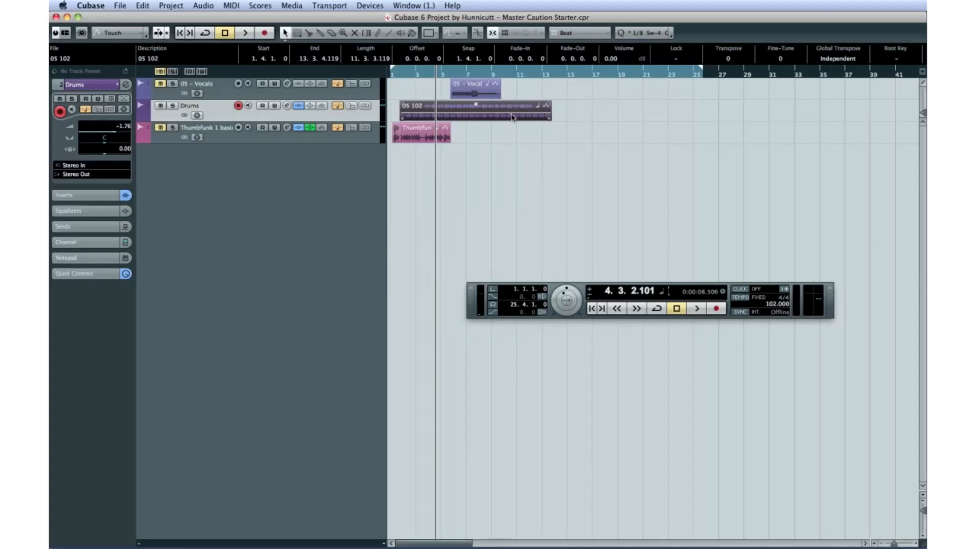
key("super+d")
key("super+d")
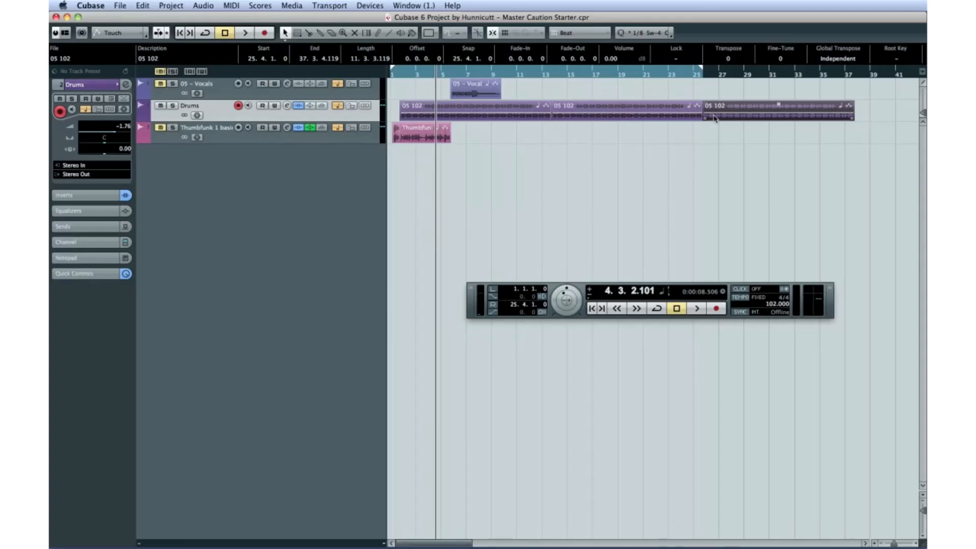
key("Delete")
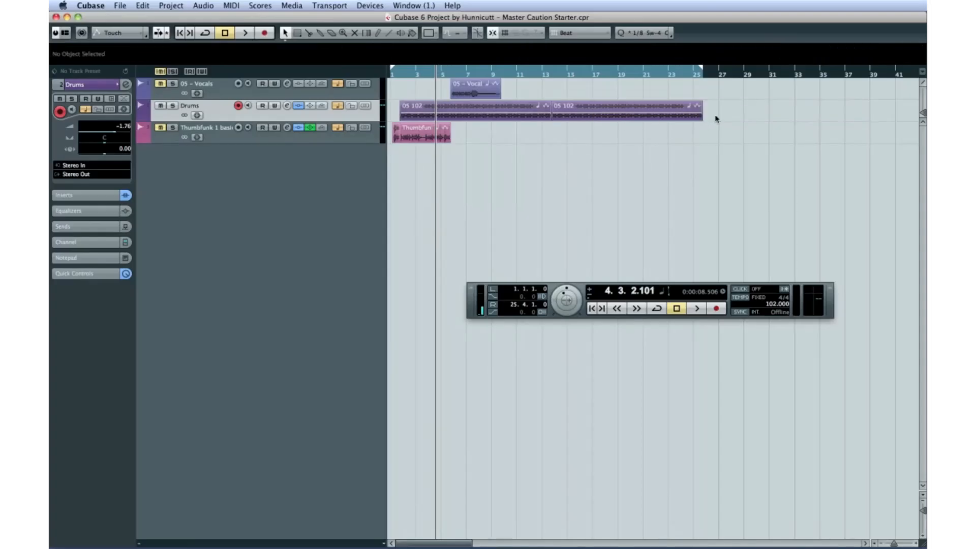
left_click(689, 115)
key("Delete")
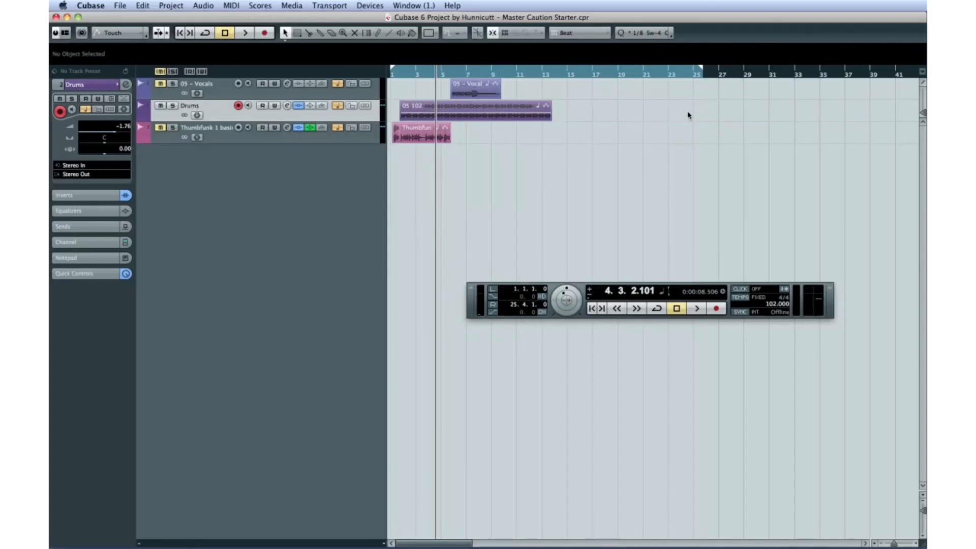
- Copy the drum loop, paste it at bar 14 with the Edit commands and delete the pasted copy
left_click(538, 118)
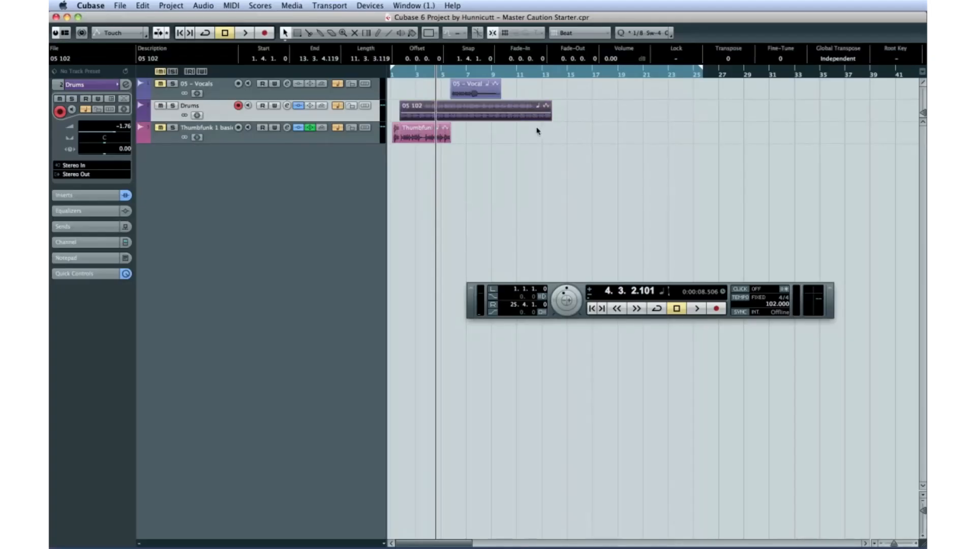
left_click(144, 5)
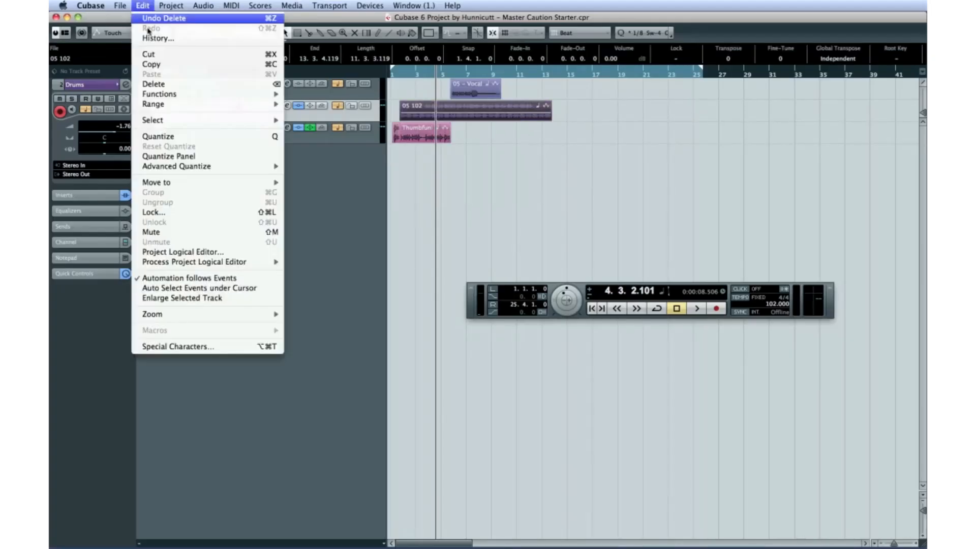
left_click(157, 66)
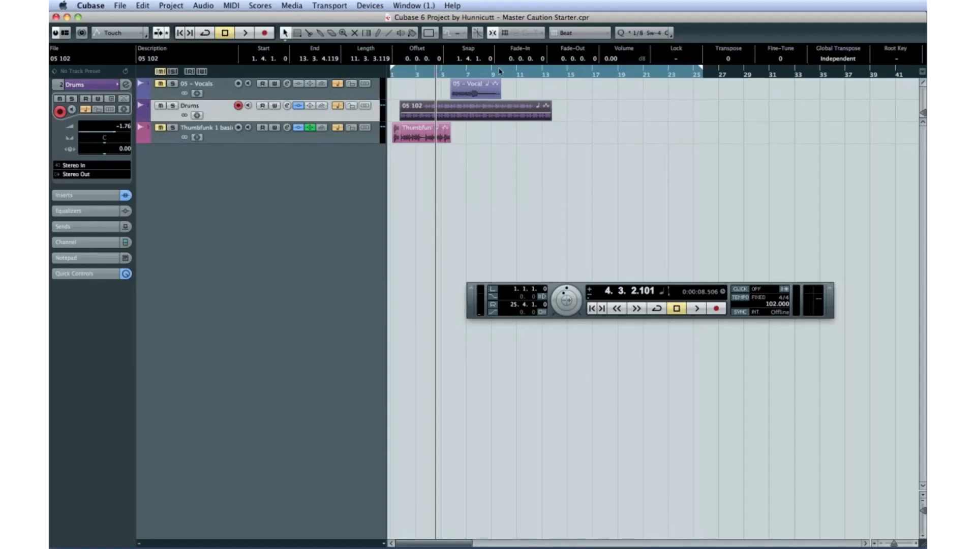
left_click(555, 75)
left_click_drag(554, 73, 553, 74)
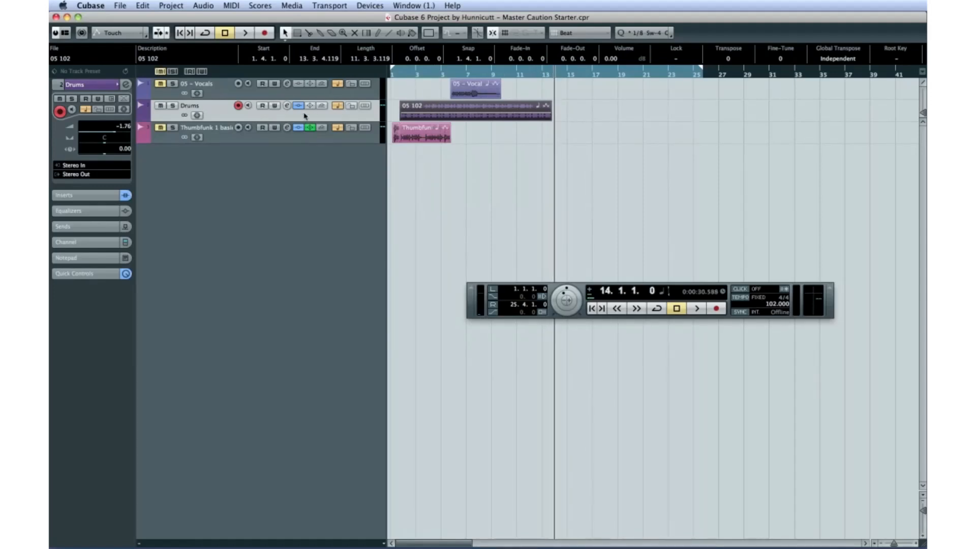
left_click(143, 5)
left_click(181, 80)
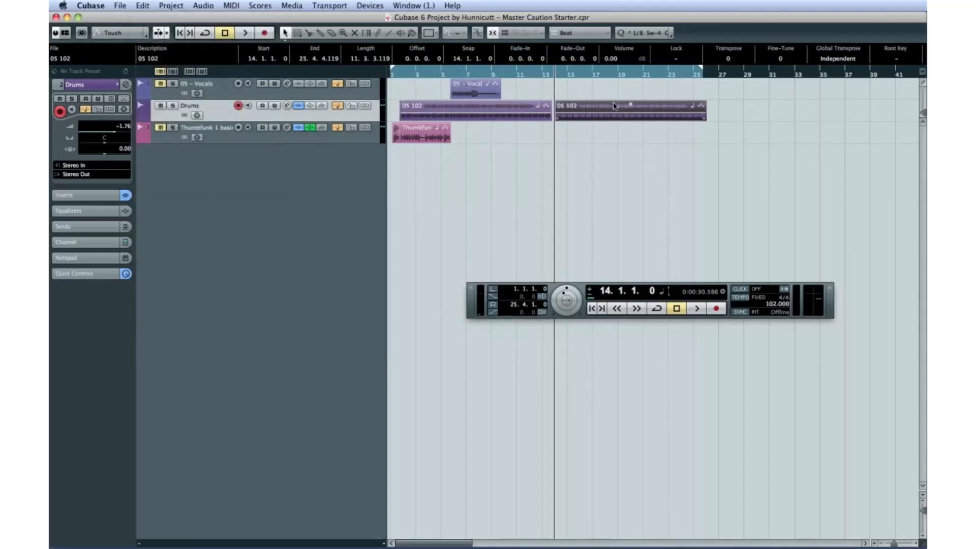
key("Delete")
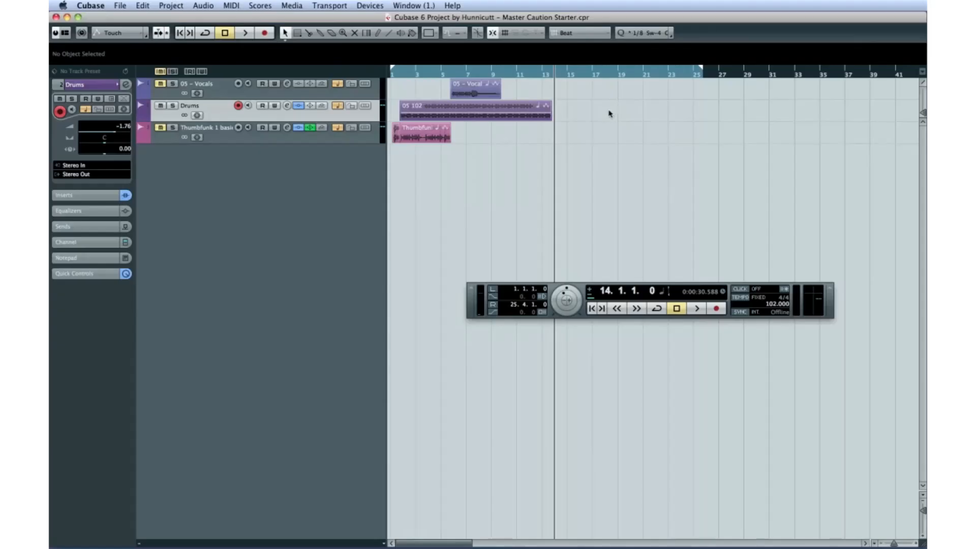
- Copy the drum loop, paste it at bars 14 and 29, and delete both pasted copies
left_click(547, 116)
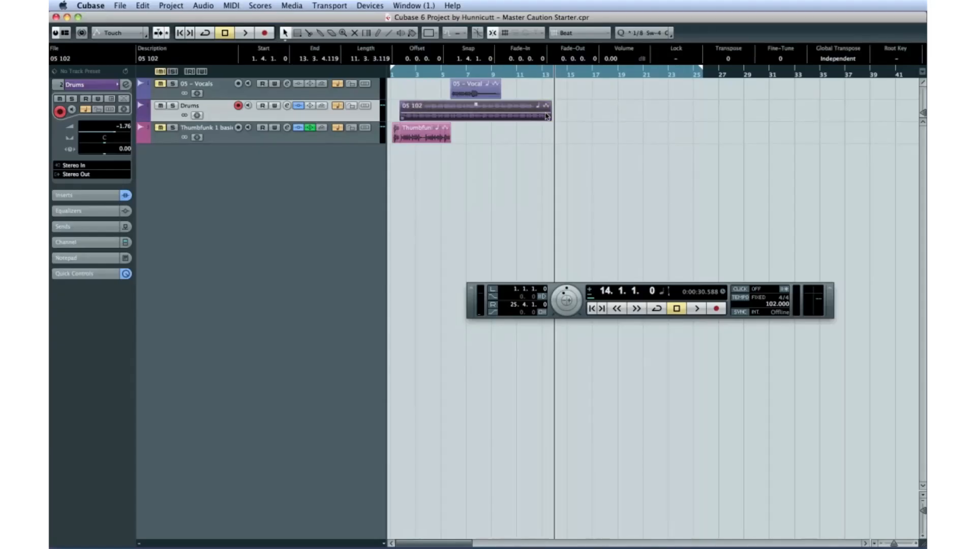
key("super+c")
key("super+v")
left_click(749, 75)
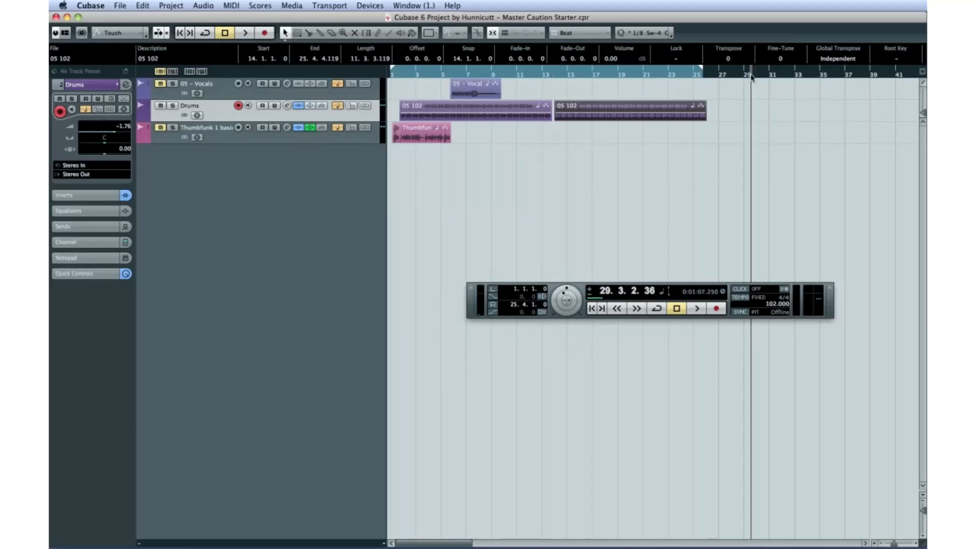
key("super+v")
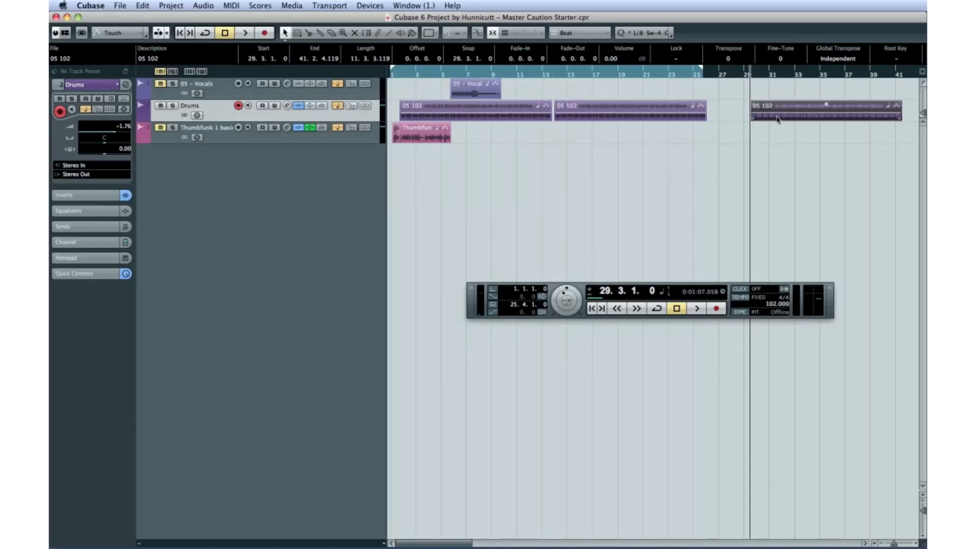
key("Delete")
left_click(694, 116)
key("Delete")
- Repeat the drum loop twice end to end on the Drums track and delete the last repeat
left_click(538, 117)
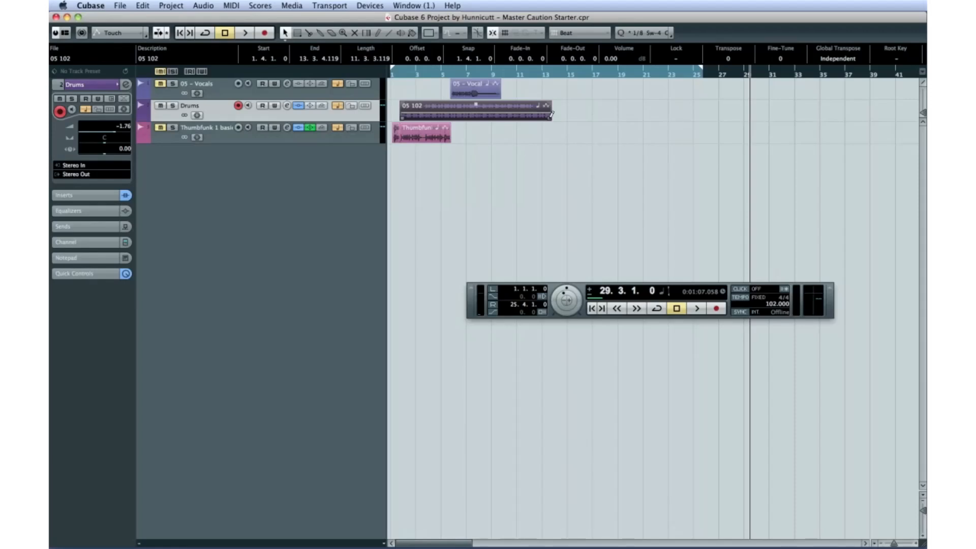
left_click_drag(551, 116, 757, 123)
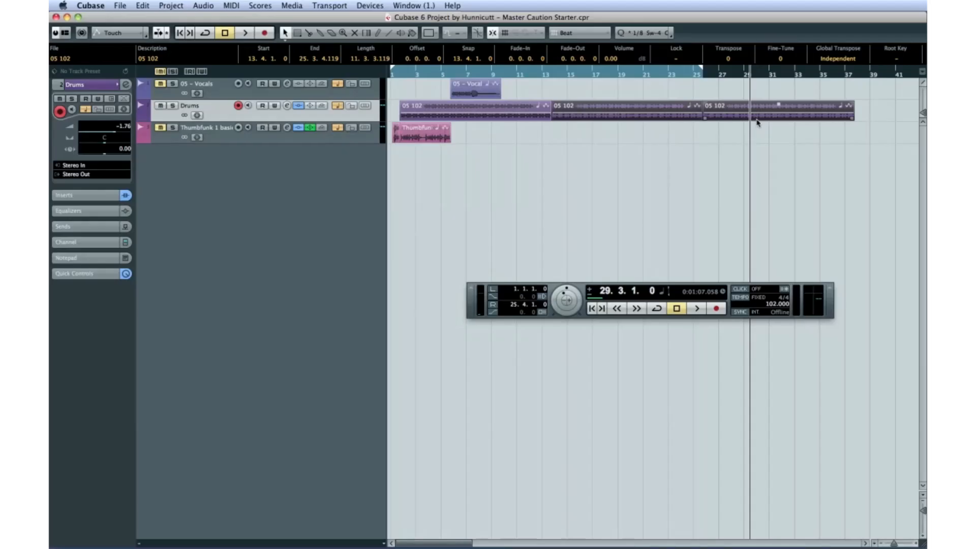
left_click(779, 129)
left_click(778, 114)
key("Delete")
left_click(696, 113)
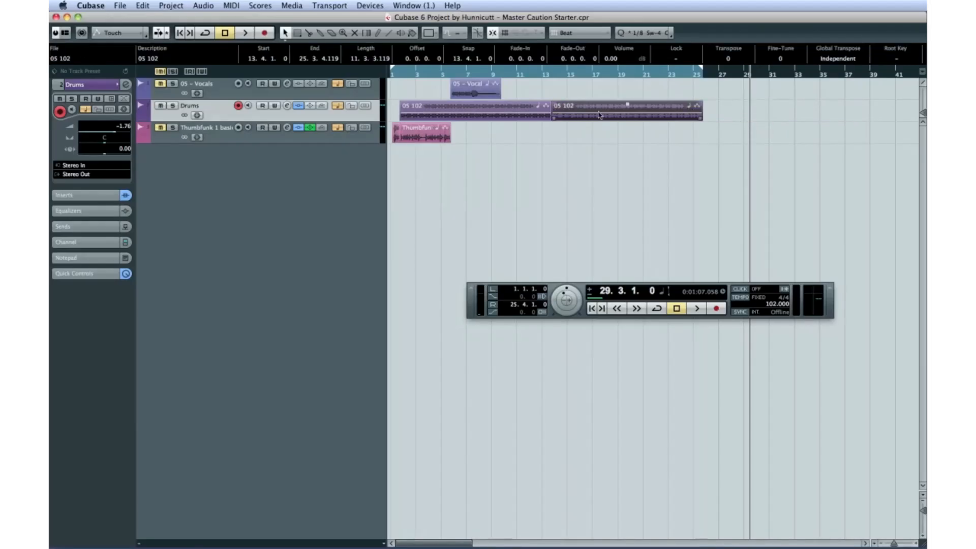
- Repeat the Thumbfunk 1 basic loop five times end to end so it reaches the end of the second drum loop
left_click(579, 131)
left_click(425, 132)
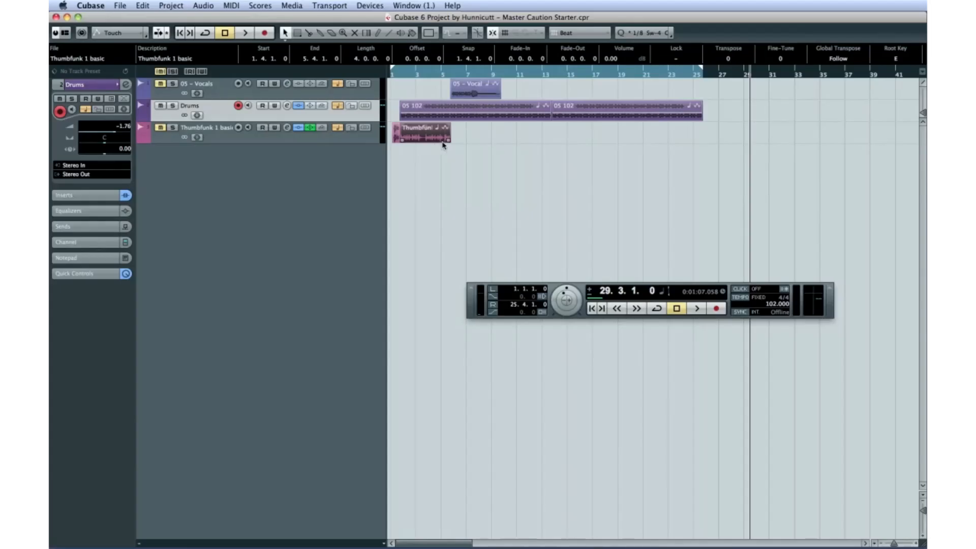
left_click_drag(449, 137, 672, 135)
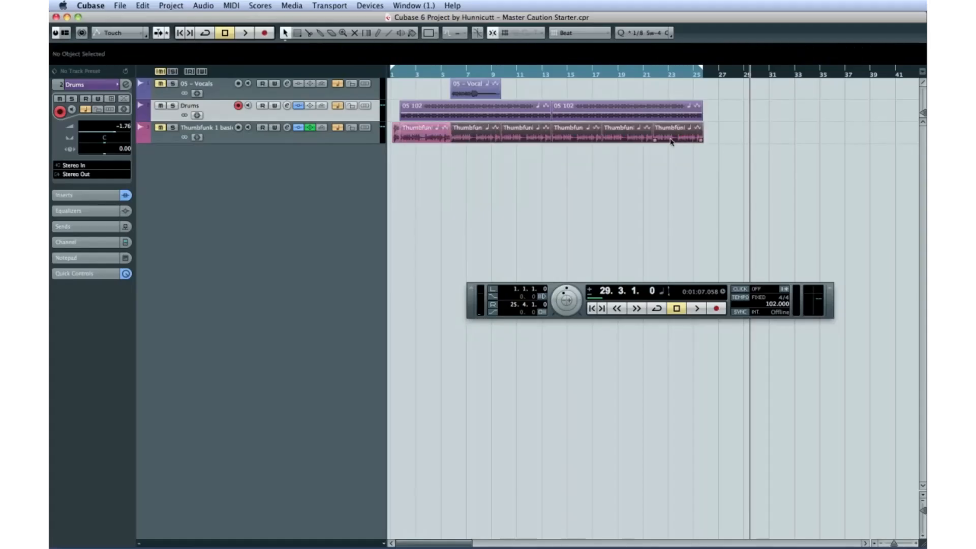
left_click(612, 158)
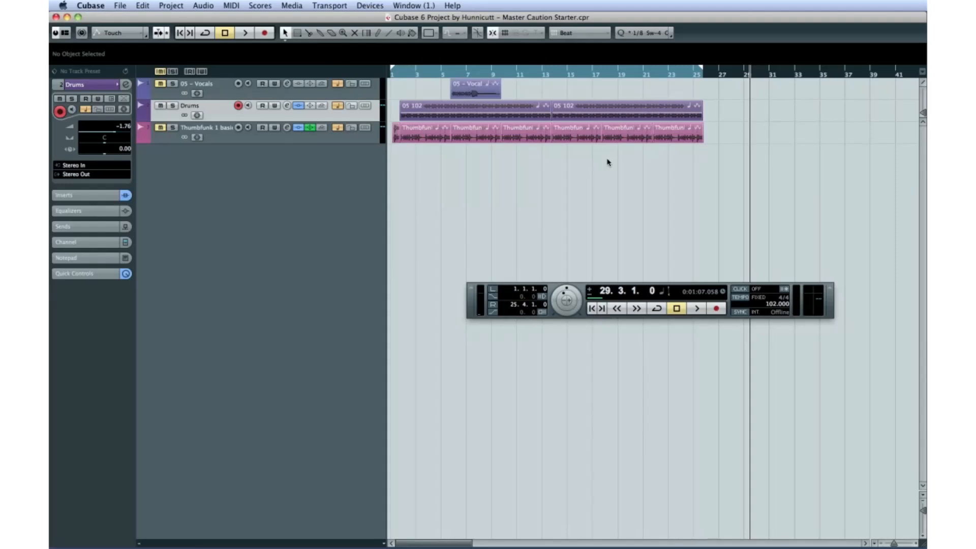
- Pitch Shift the third and last full Thumbfunk 1 basic repeats by 5 semitones using the MPEX - Poly Complex Formant preset
left_click(504, 130)
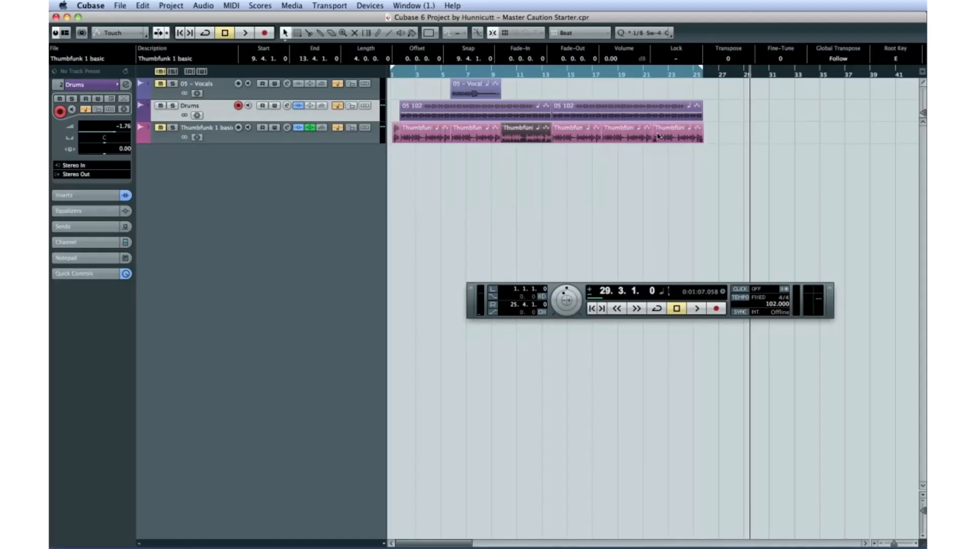
left_click(663, 136, "shift")
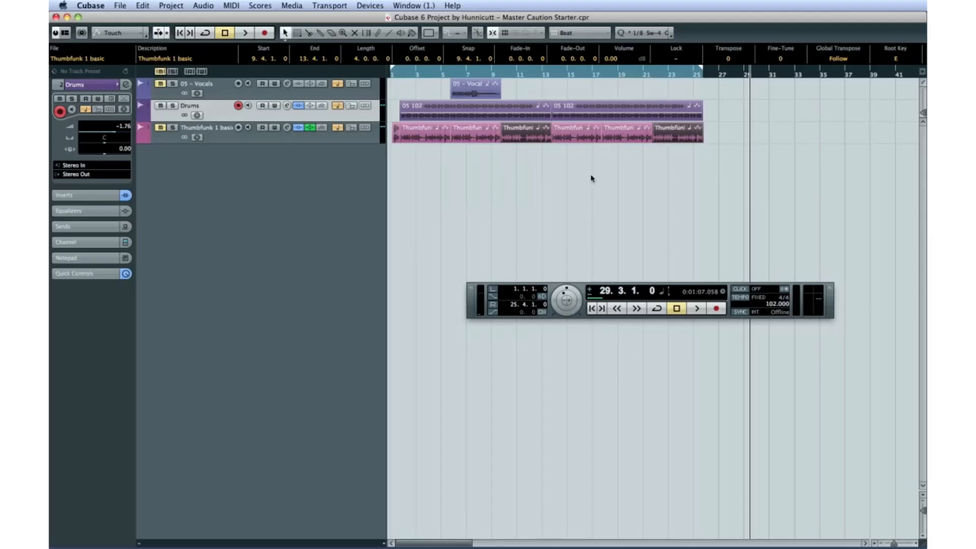
left_click(204, 6)
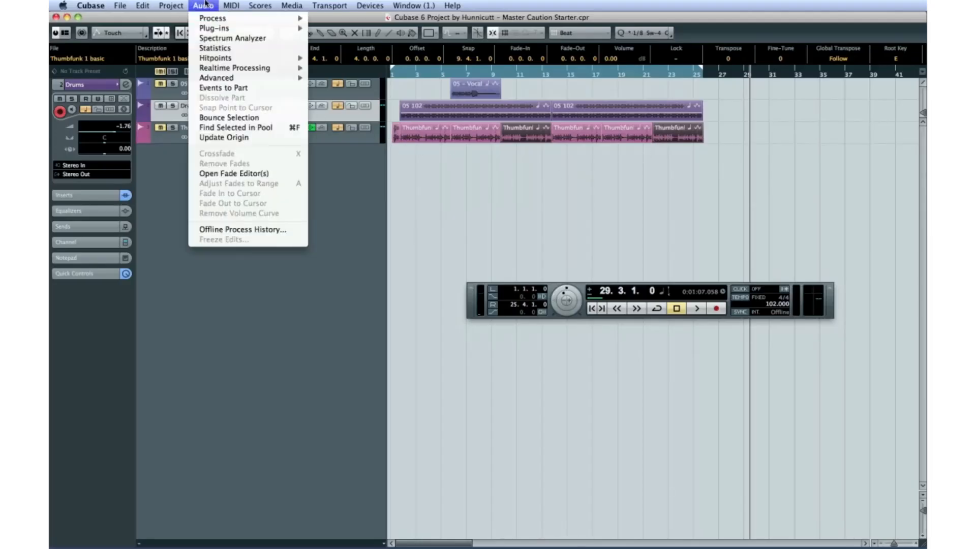
mouse_move(211, 20)
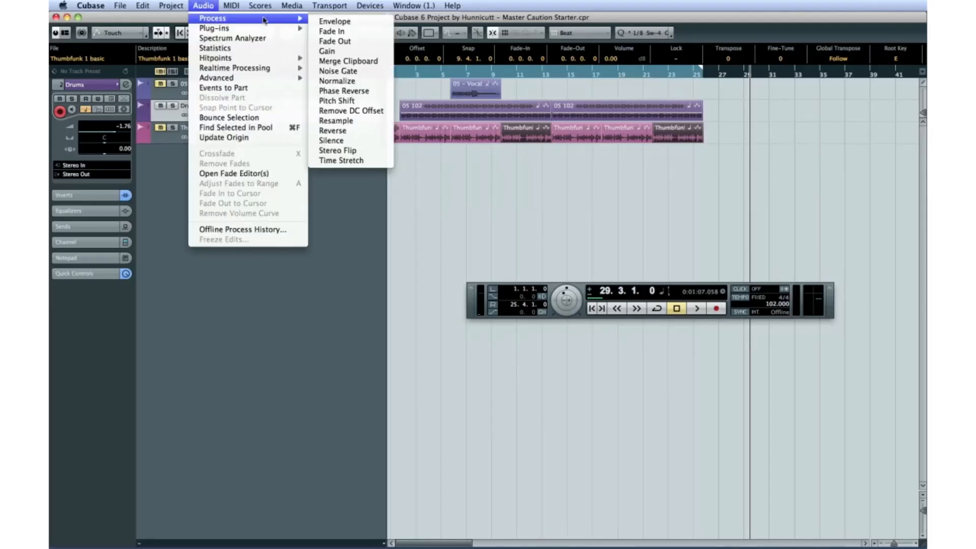
left_click(362, 104)
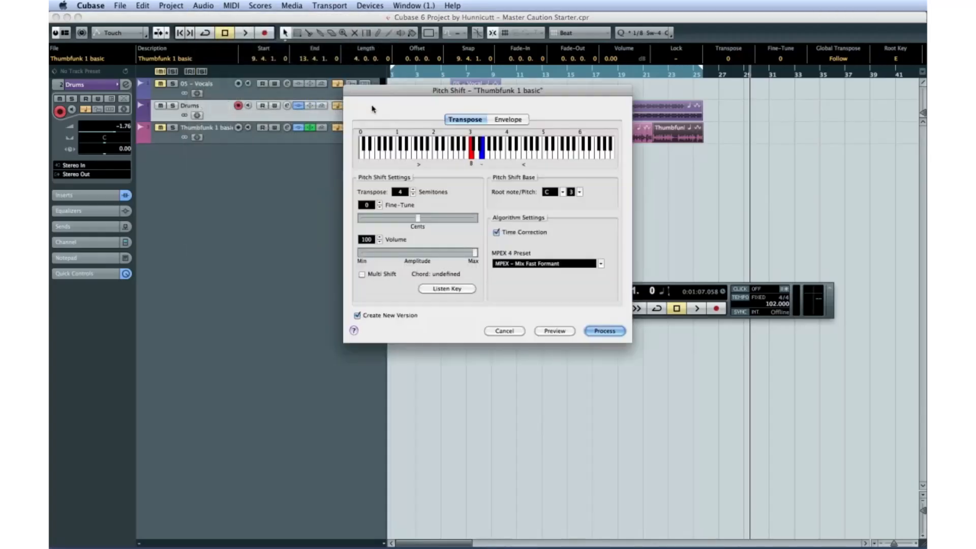
left_click_drag(393, 92, 403, 178)
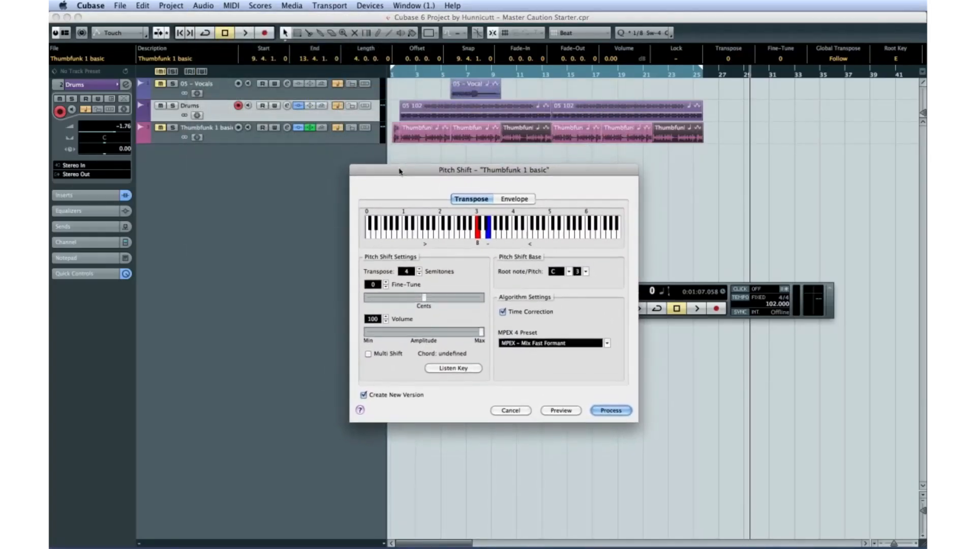
left_click(421, 275)
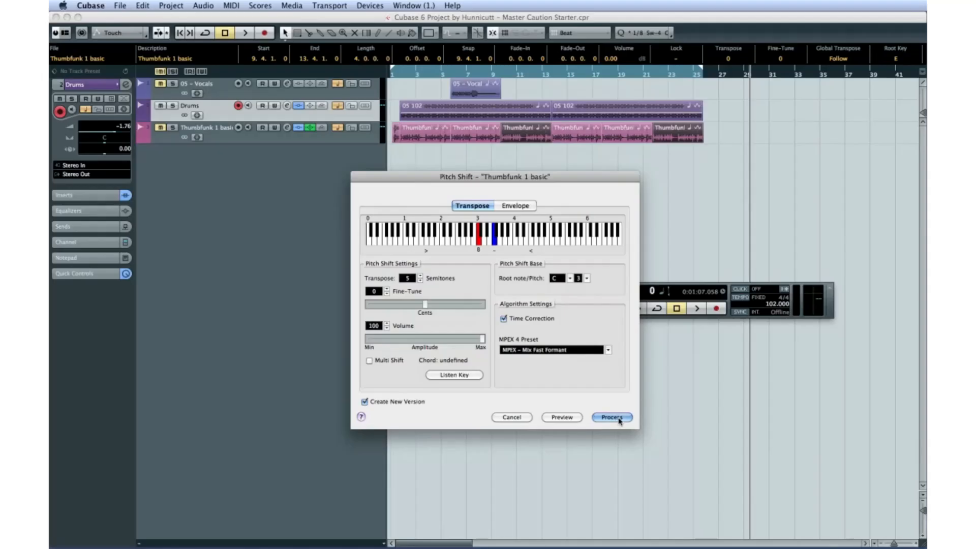
left_click(608, 350)
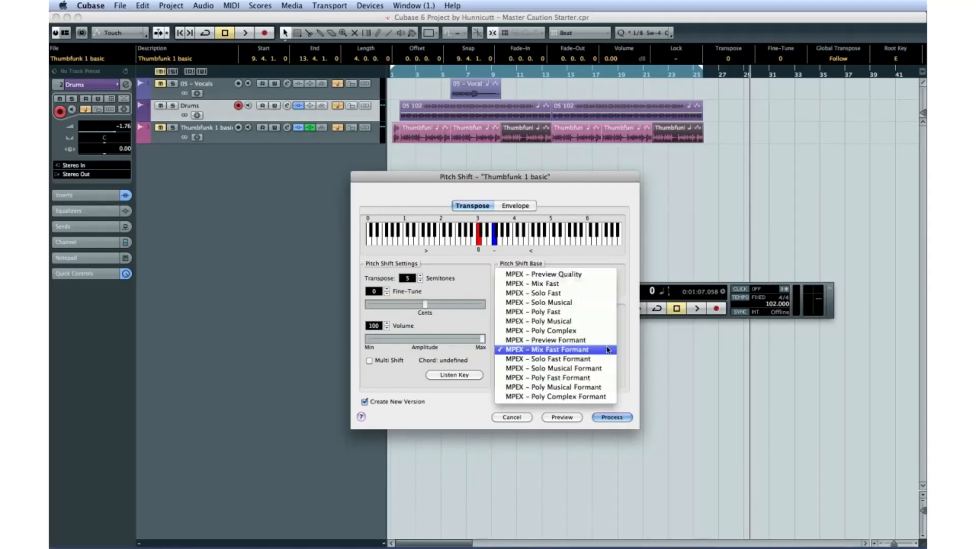
left_click(598, 397)
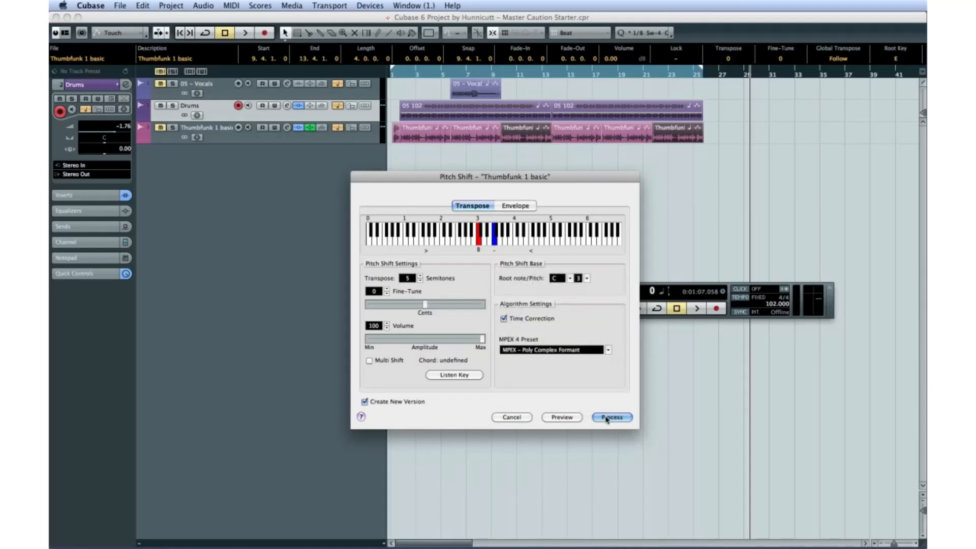
left_click(606, 417)
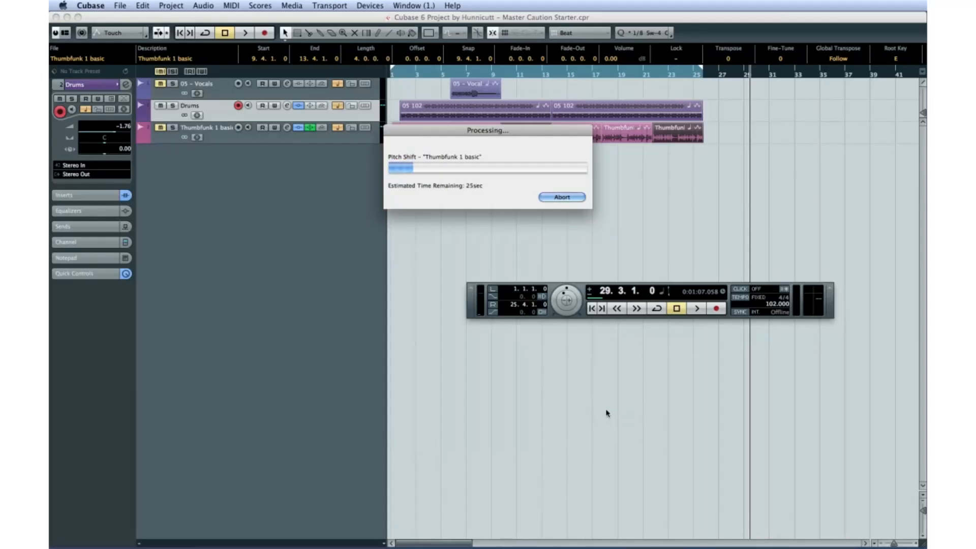
left_click_drag(527, 136, 534, 175)
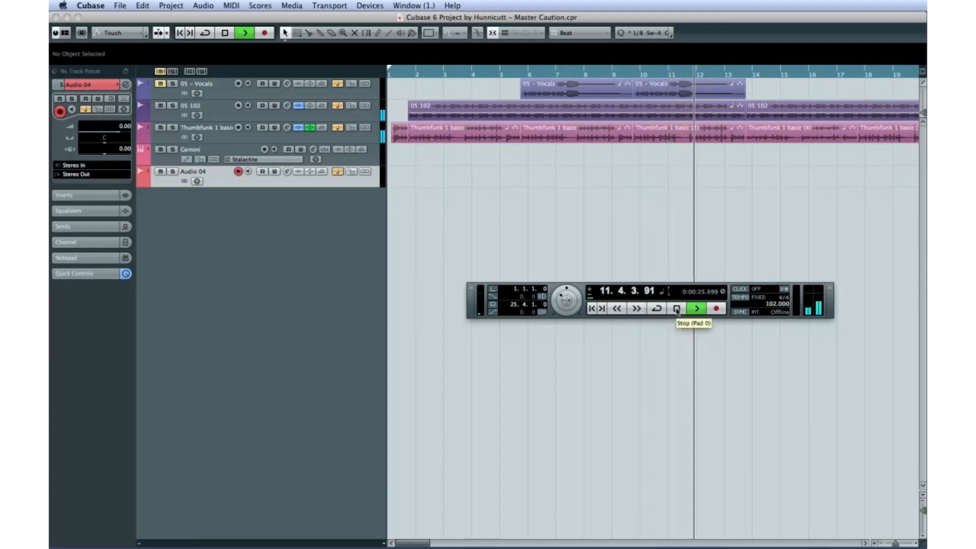
- Stop playback and try to set the Transpose value of the Thumbfunk 1 basic (4) event to +7
left_click(677, 308)
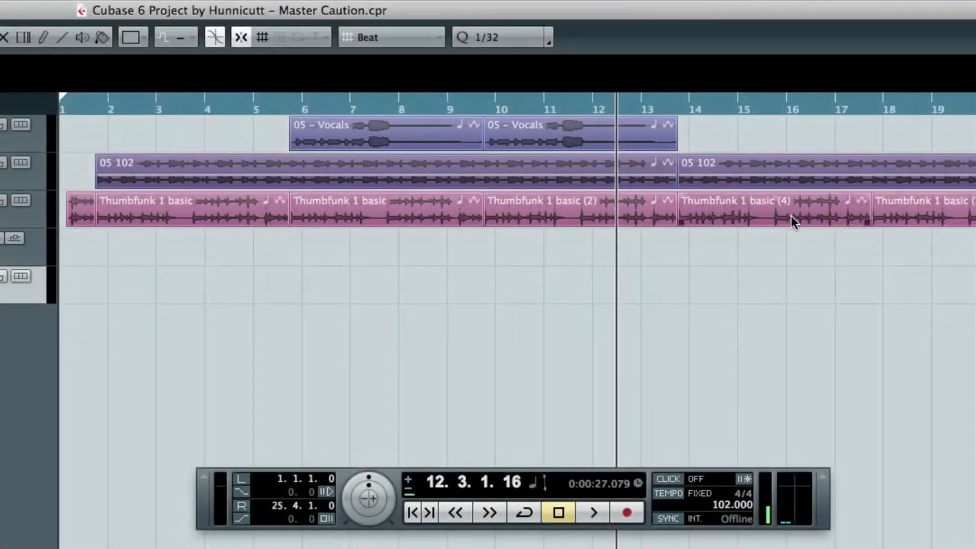
left_click(812, 138)
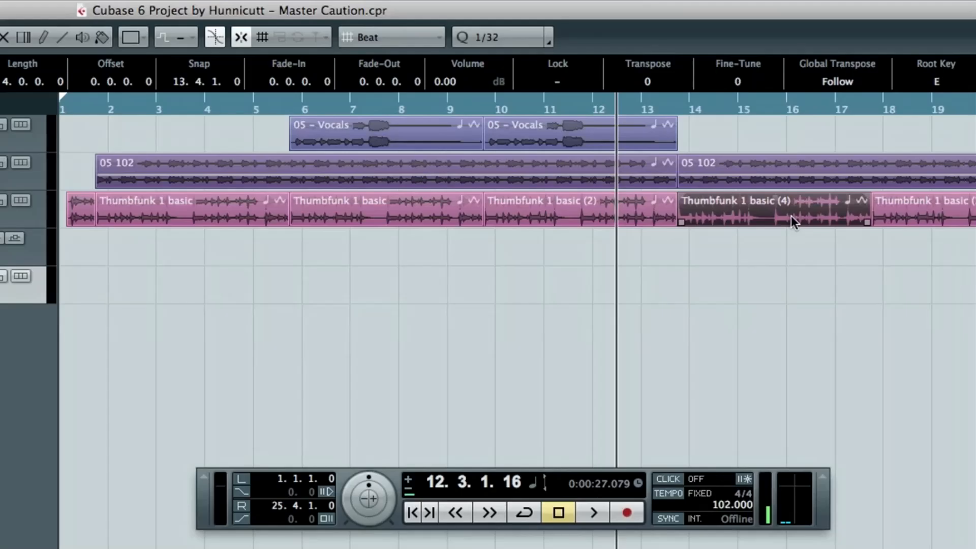
left_click(651, 81)
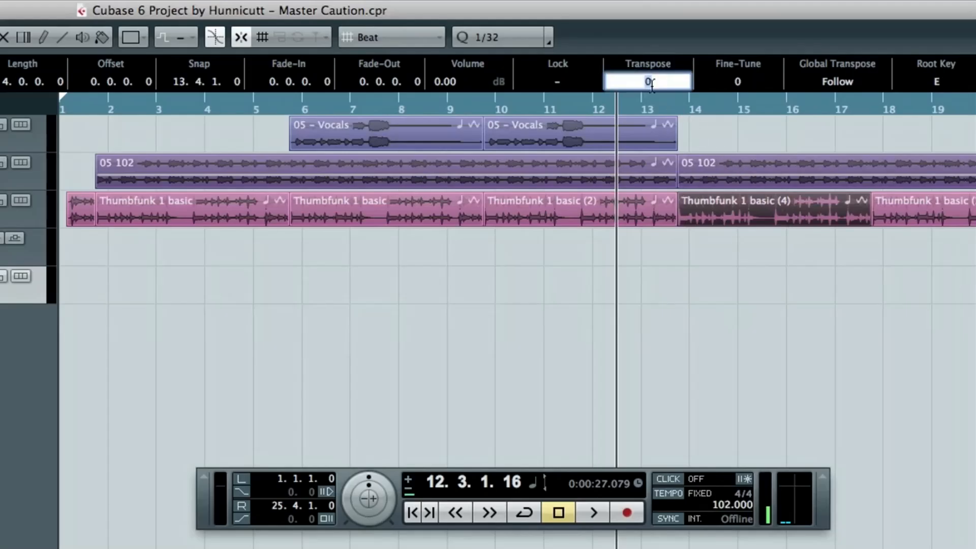
type("+7")
key("Return")
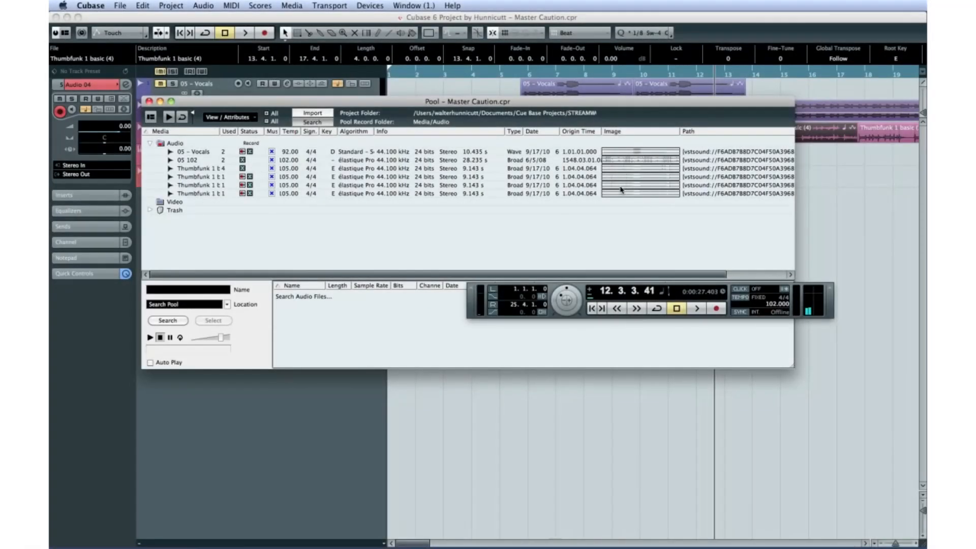
- Examine the 05 - Vocals clip's attributes in the Pool and close the Pool
left_click(193, 152)
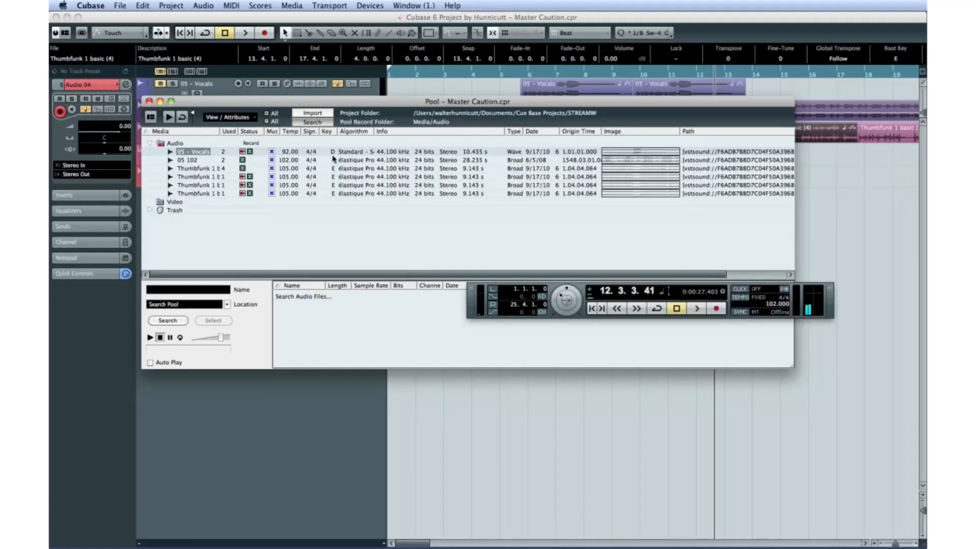
left_click(149, 101)
- Try lowering the Pitch Shift transposition for the first 05 - Vocals event, and cancel without processing
left_click(548, 94)
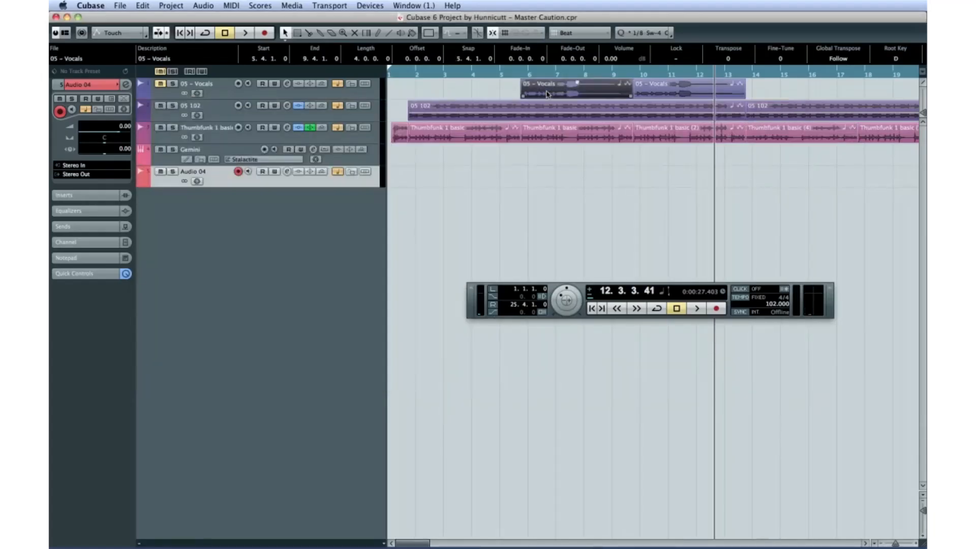
left_click(198, 6)
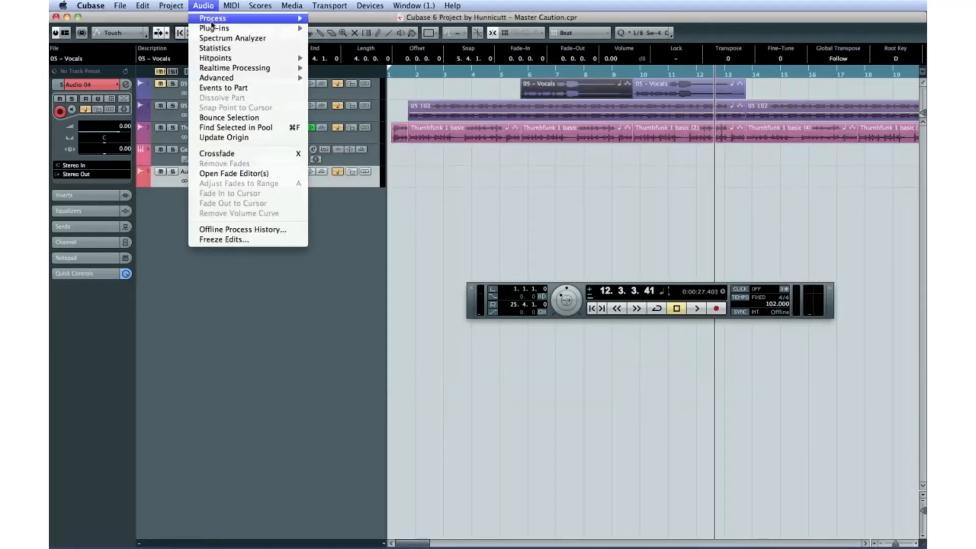
mouse_move(214, 20)
left_click(353, 102)
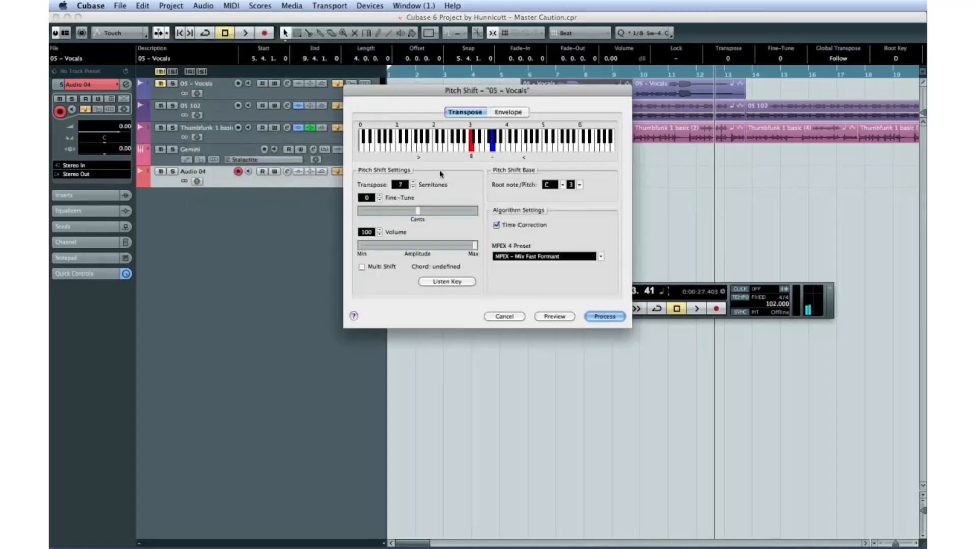
left_click(413, 187)
left_click(413, 187)
left_click(414, 187)
left_click(413, 187)
left_click(414, 187)
left_click(413, 187)
left_click(502, 317)
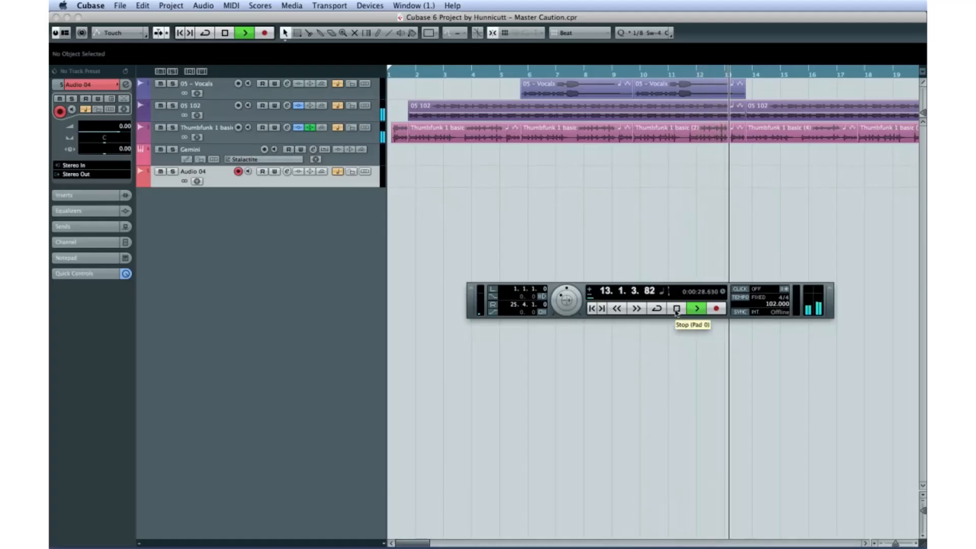
- Stop the Master Caution project's playback
left_click(676, 308)
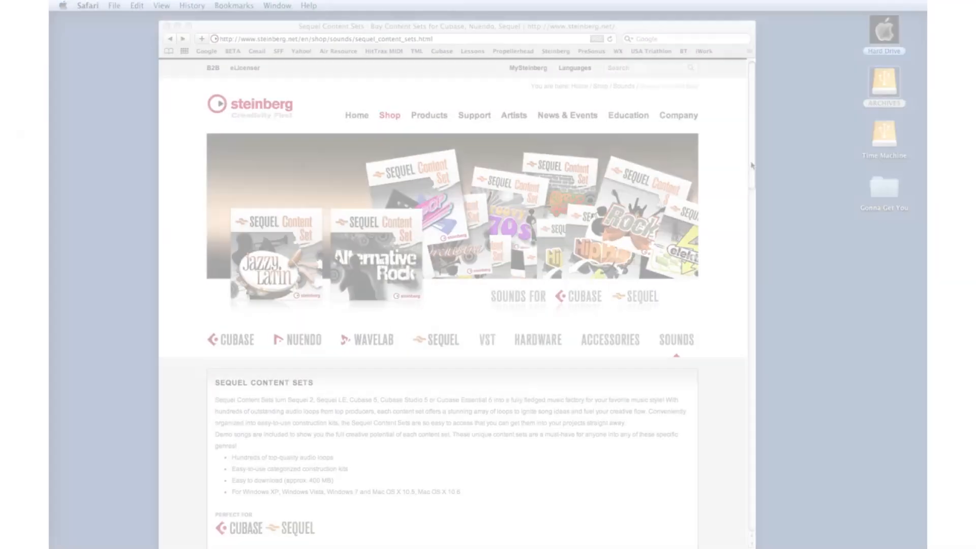
- Switch to Safari and examine the Sequel Content Sets offered on the Steinberg shop page
scroll(752, 200, "down", 3)
scroll(601, 211, "down", 10)
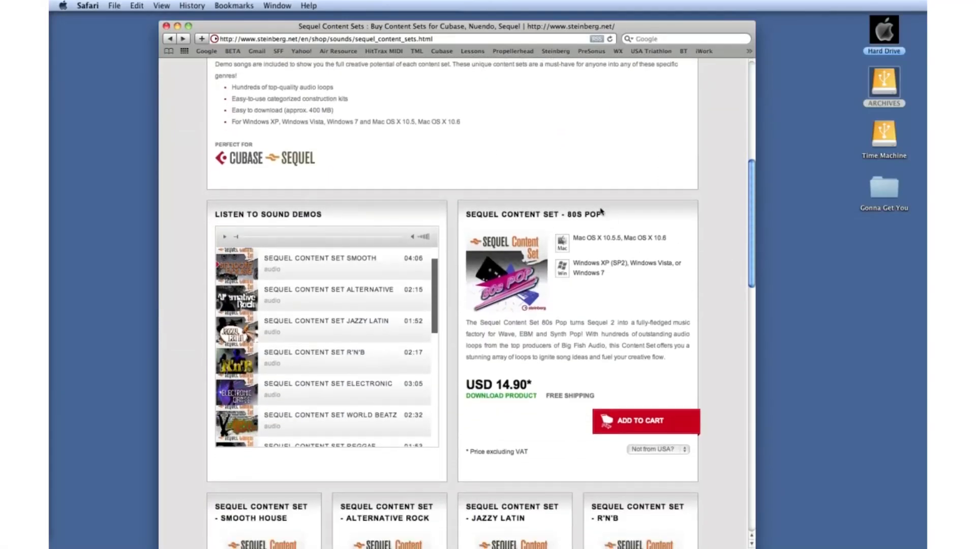
scroll(601, 211, "down", 13)
scroll(600, 207, "down", 1)
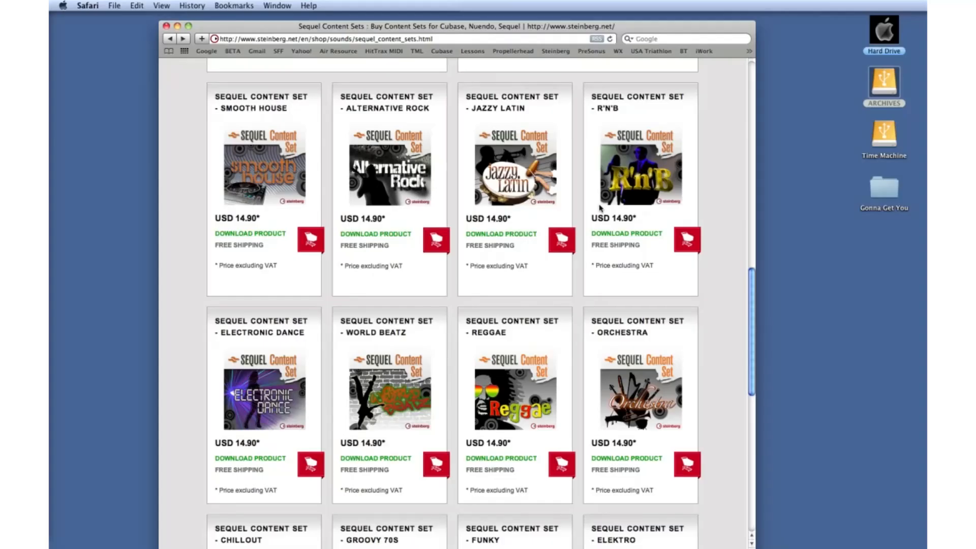
scroll(600, 207, "down", 12)
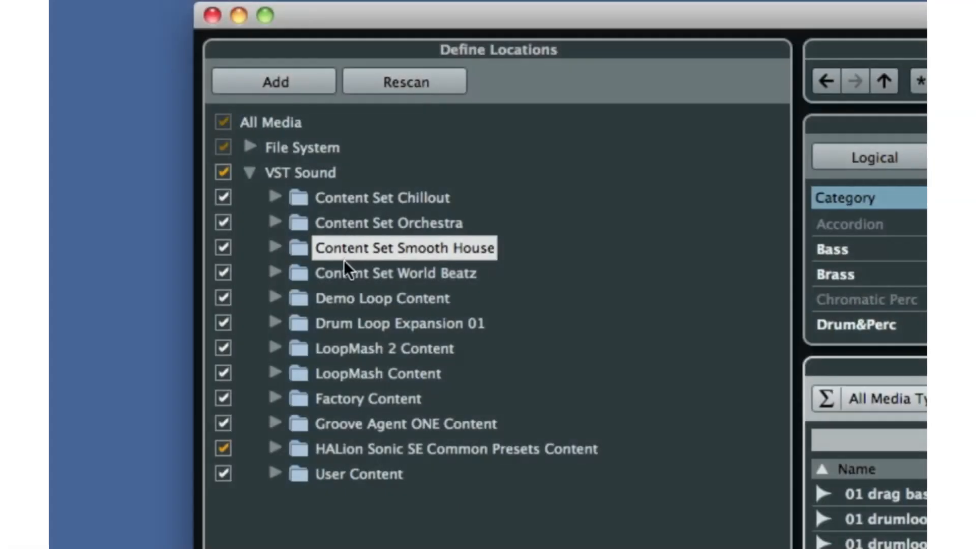
- Switch back to Cubase and select the Content Set World Beatz location under VST Sound
left_click(341, 270)
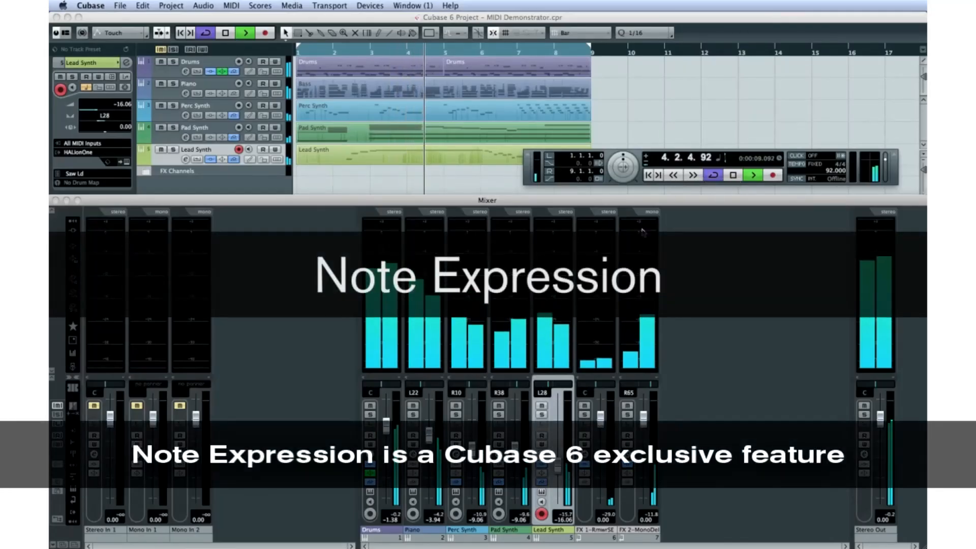
- Lower the Perc Synth channel's fader to -11.39 in the MIDI Demonstrator mixer and stop playback
left_click_drag(474, 441, 473, 448)
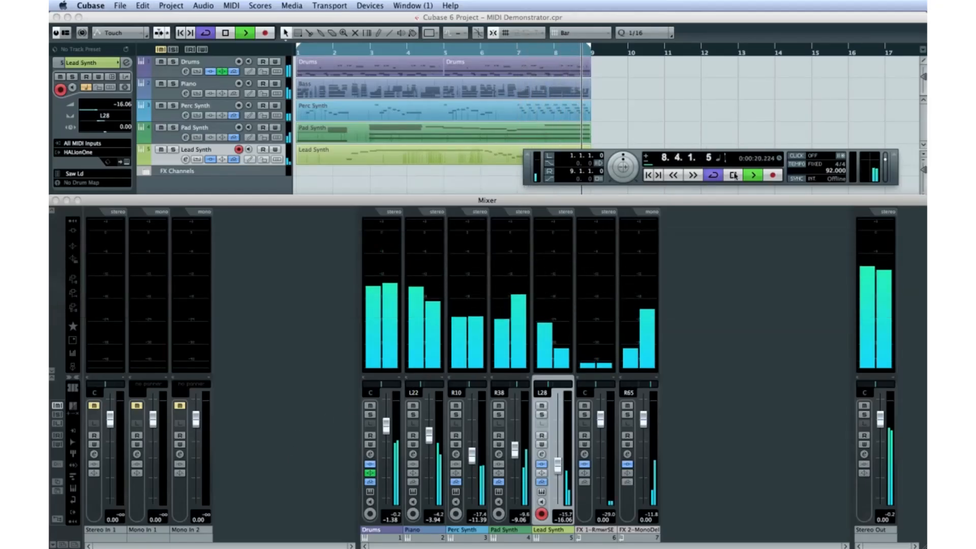
left_click(733, 175)
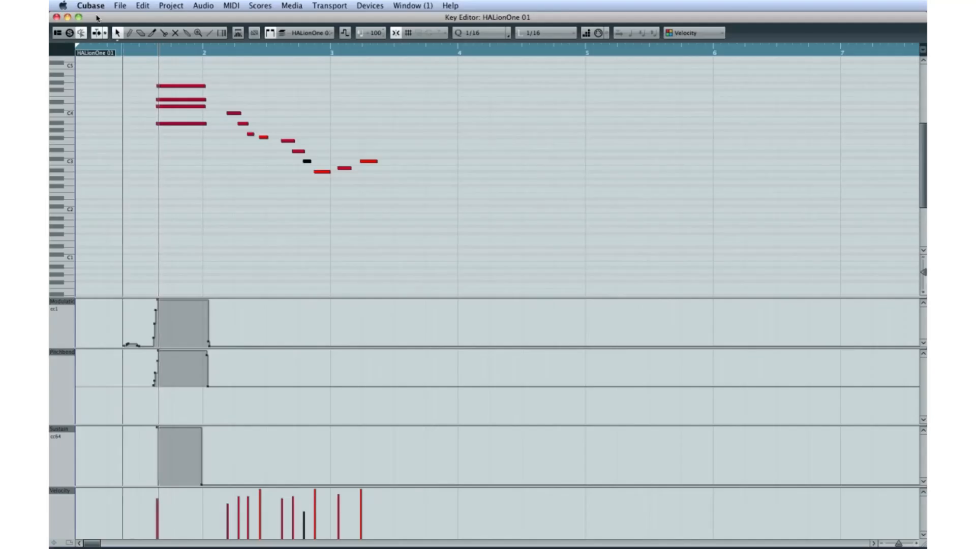
- Play the HALionOne part in the Key Editor and move the first chord's top note about one beat later
key("space")
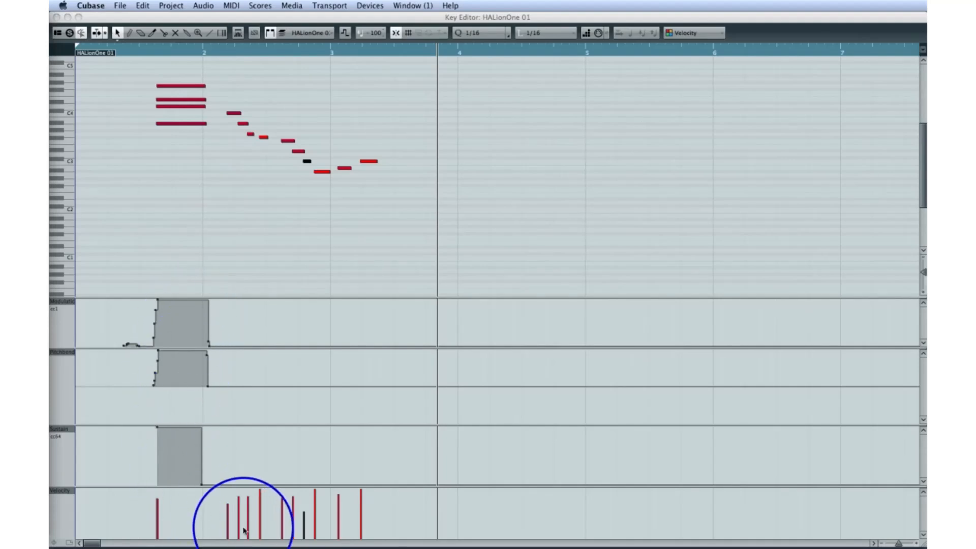
left_click(191, 86)
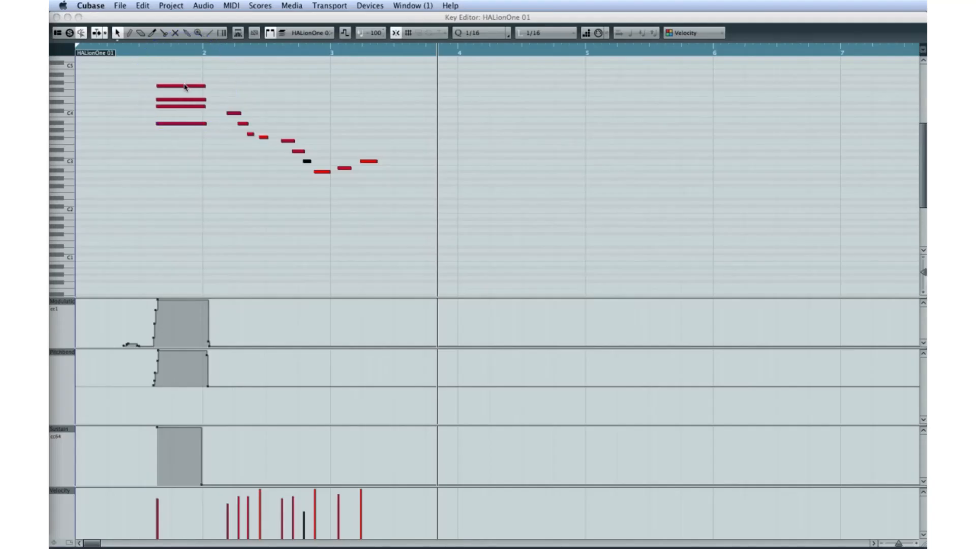
left_click_drag(192, 86, 404, 88)
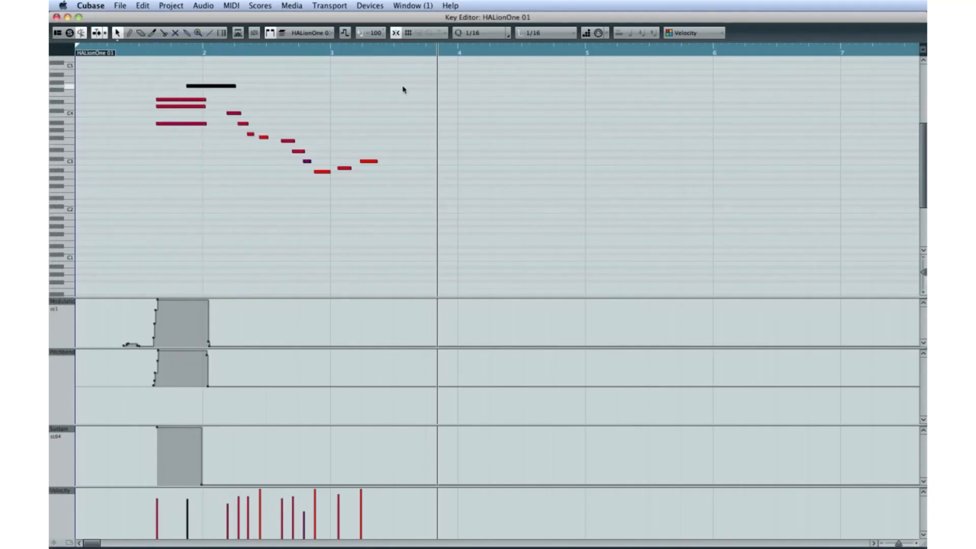
left_click_drag(208, 344, 290, 337)
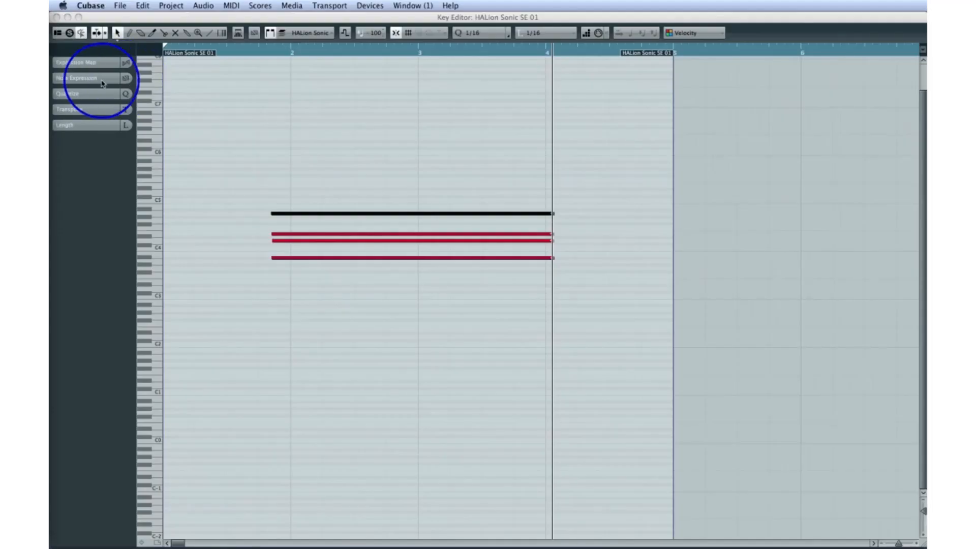
- Show the Note Expression settings, open the top HALion Sonic SE note's expression editor and select its Pitchbend parameter
left_click(116, 80)
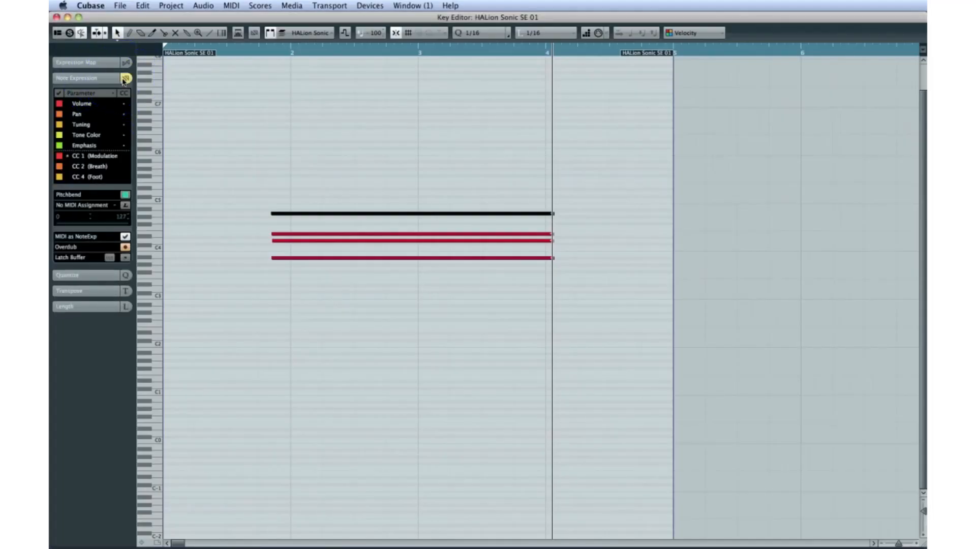
double_click(330, 213)
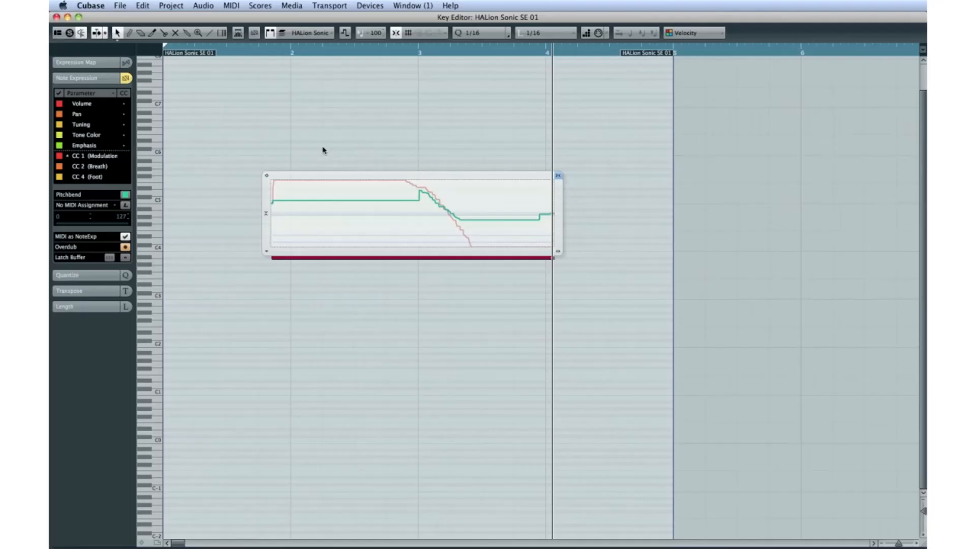
left_click(266, 252)
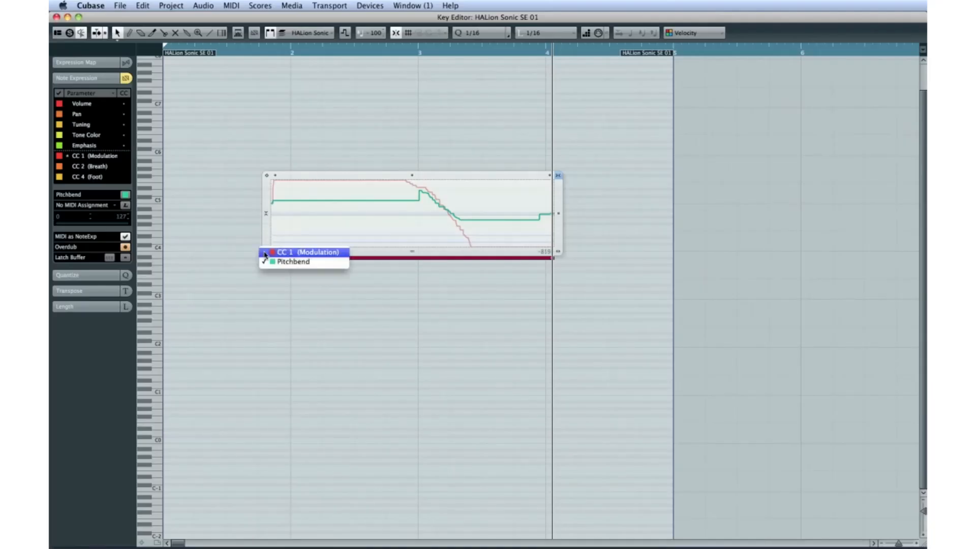
left_click(313, 256)
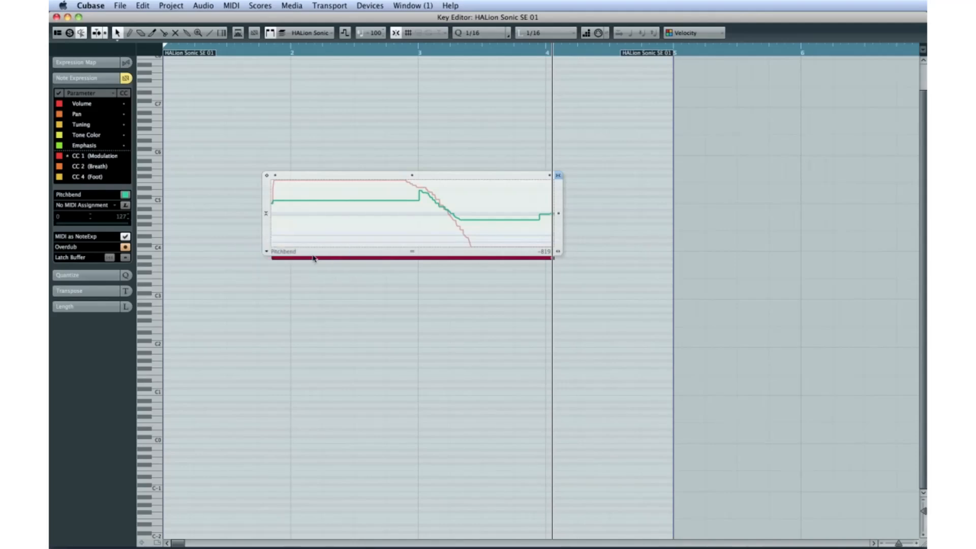
- Lower the Pitchbend curve in the second-highest note's expression editor, keeping the curve's shape
left_click(318, 263)
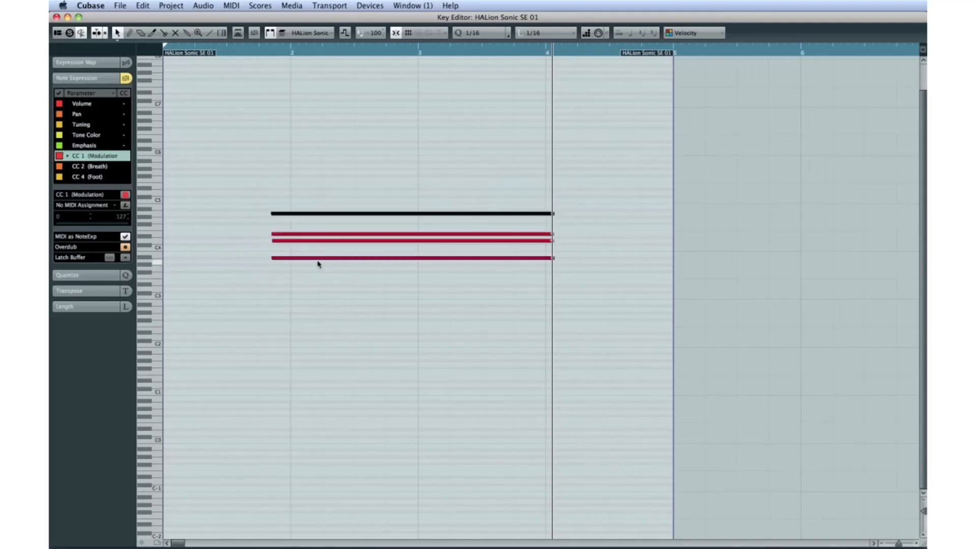
double_click(317, 235)
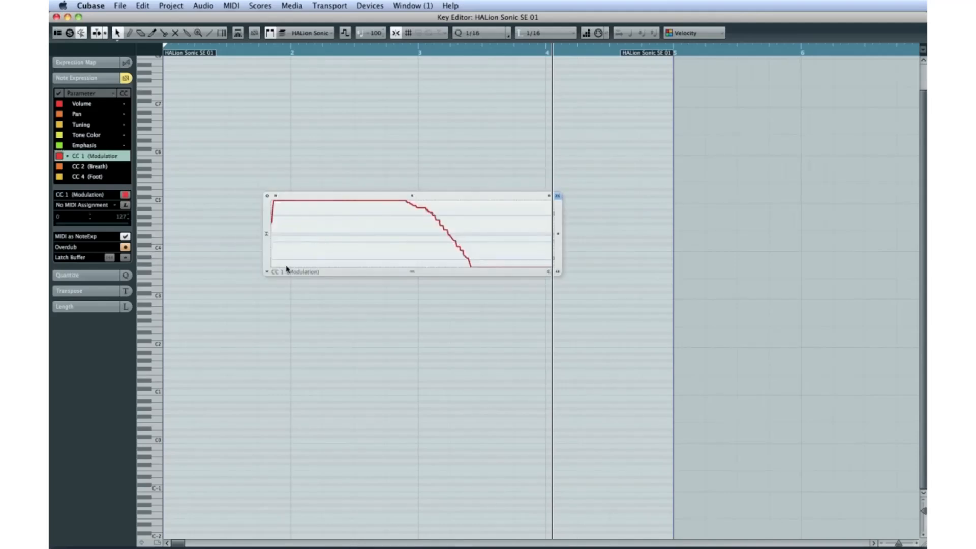
left_click(266, 272)
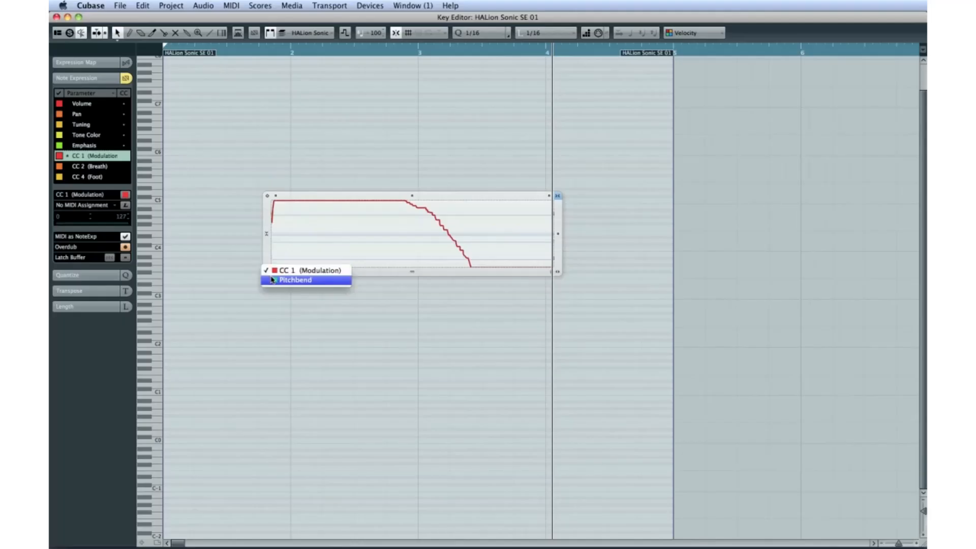
left_click(277, 280)
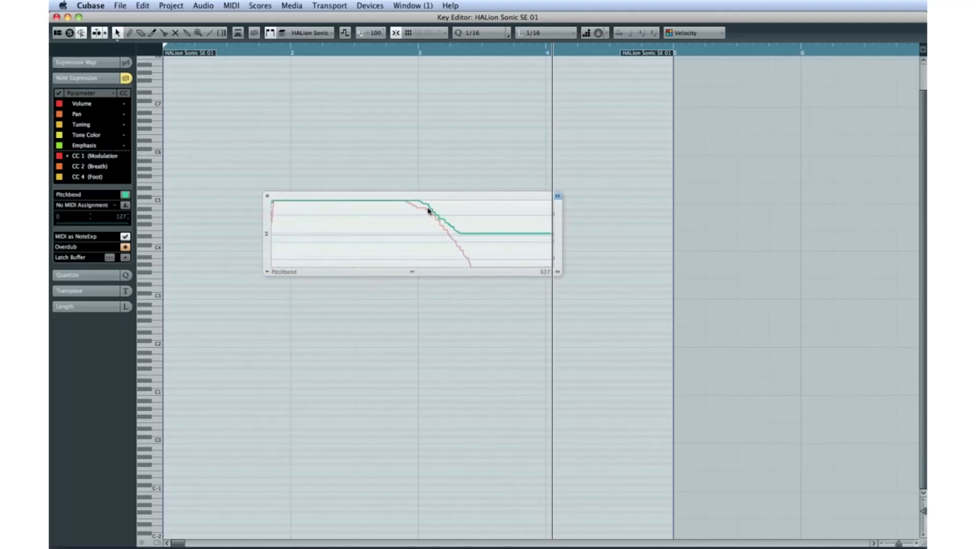
left_click_drag(428, 208, 430, 238)
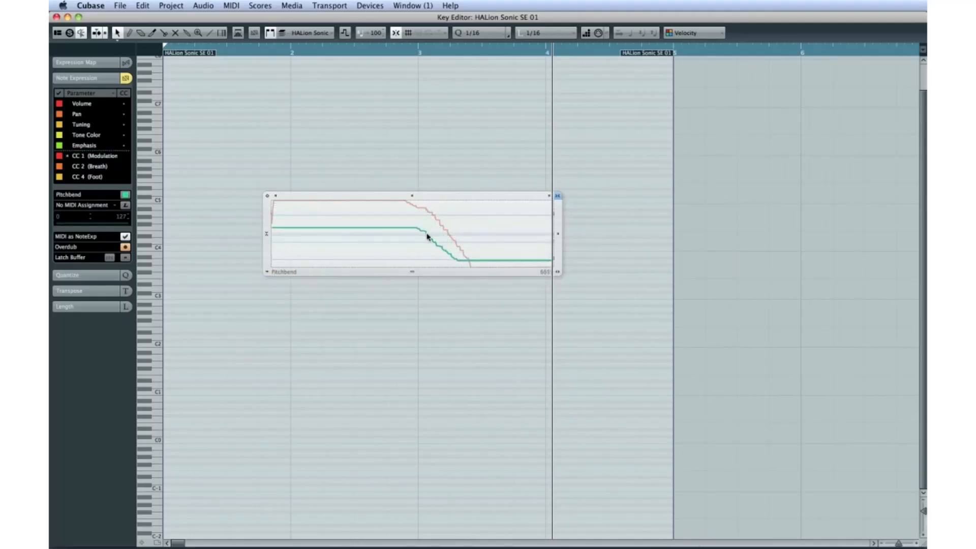
left_click(398, 286)
- Lower the third-highest note's Pitchbend curve below its center line in the note's expression editor
double_click(368, 241)
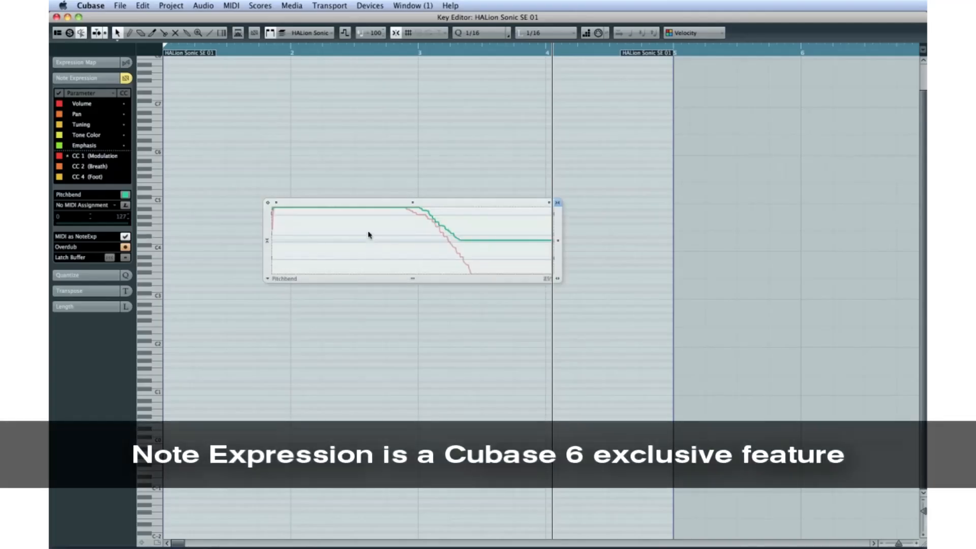
left_click_drag(307, 205, 307, 250)
left_click(305, 294)
- Open the lowest note's expression editor and shift its Pitchbend curve downward
left_click(309, 258)
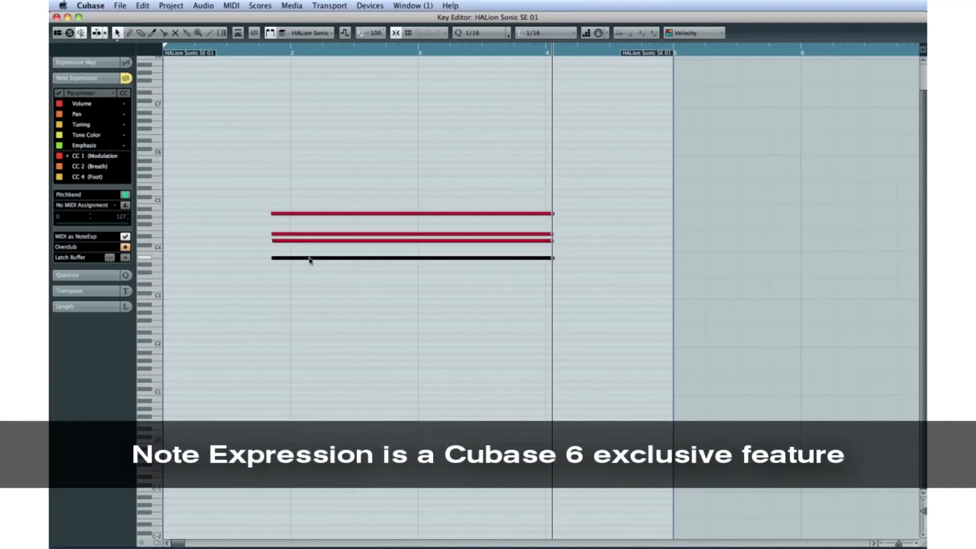
double_click(310, 258)
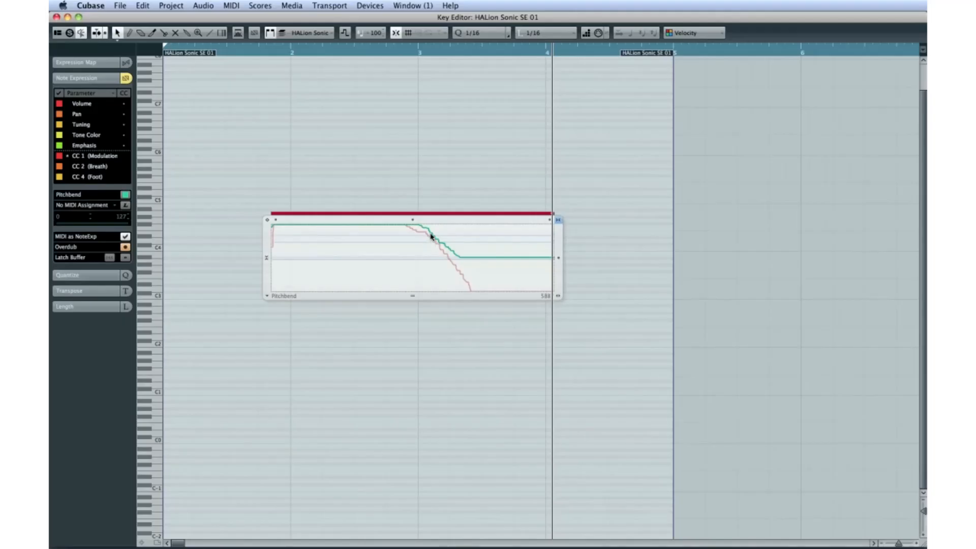
mouse_move(431, 246)
left_mouse_down()
mouse_move(420, 301)
mouse_move(305, 290)
left_mouse_up()
left_click(335, 333)
- Move the second-highest note about one bar later and over an octave up, enlarging the part, and inspect its expression curves
left_click(308, 234)
left_click_drag(308, 235, 433, 169)
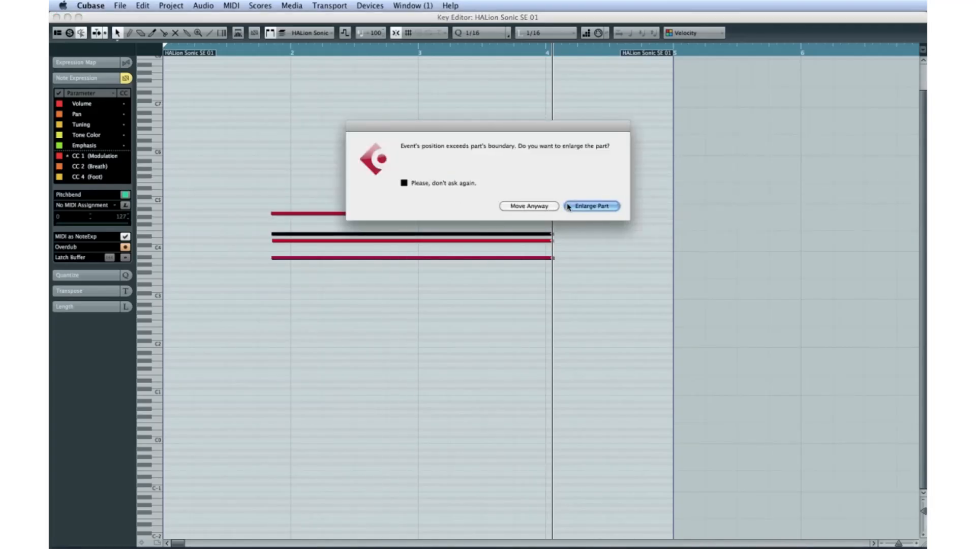
left_click(571, 206)
double_click(509, 169)
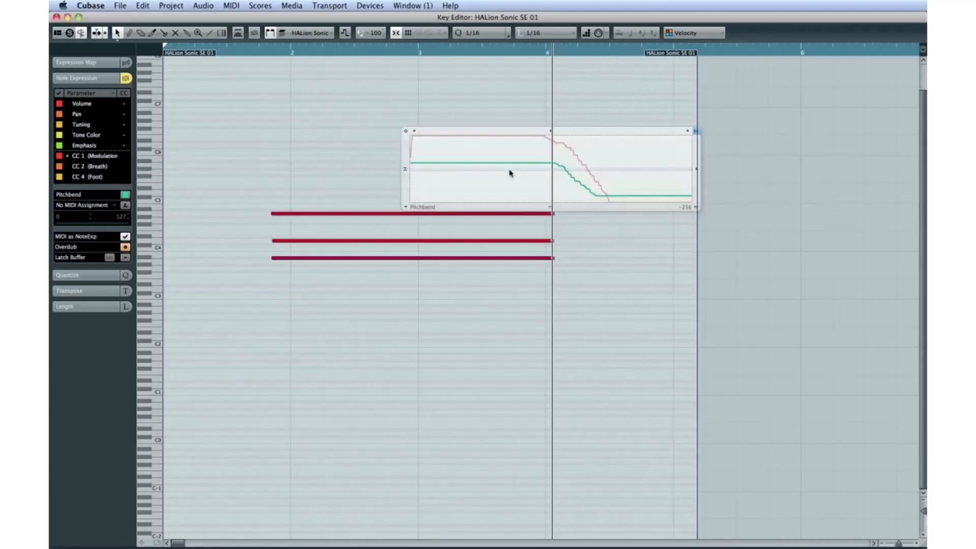
left_click(364, 245)
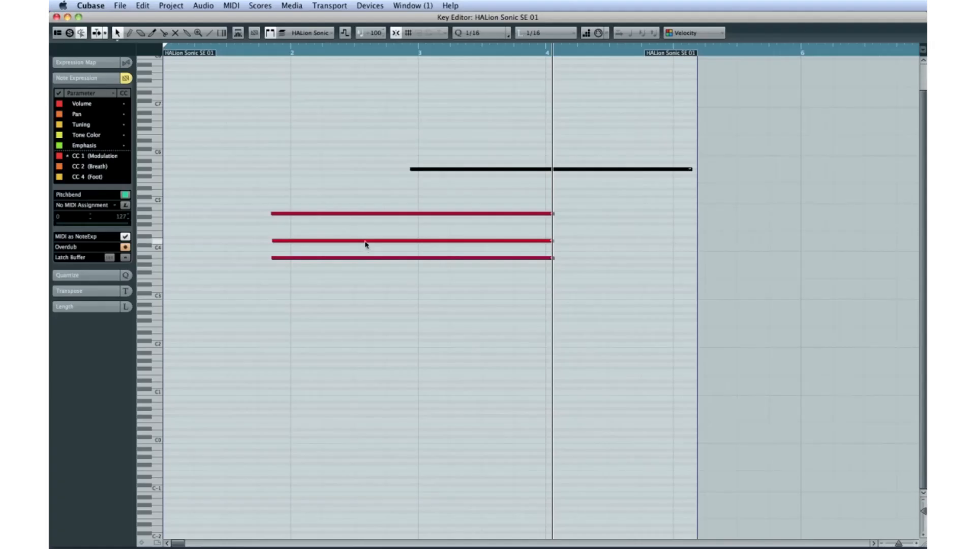
- Raise the middle chord note's Pitchbend curve slightly and shift its CC 1 (Modulation) curve more than half a bar earlier
left_click(365, 241)
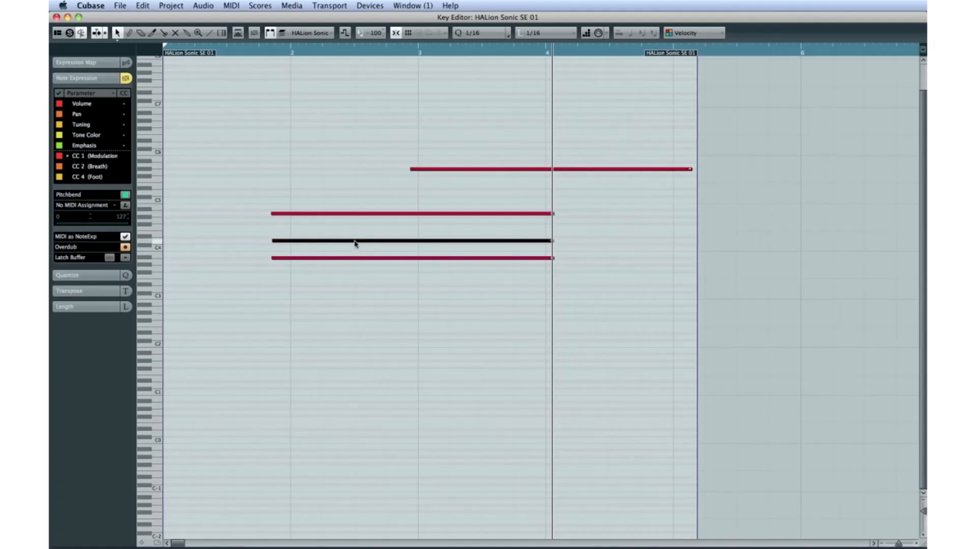
double_click(355, 241)
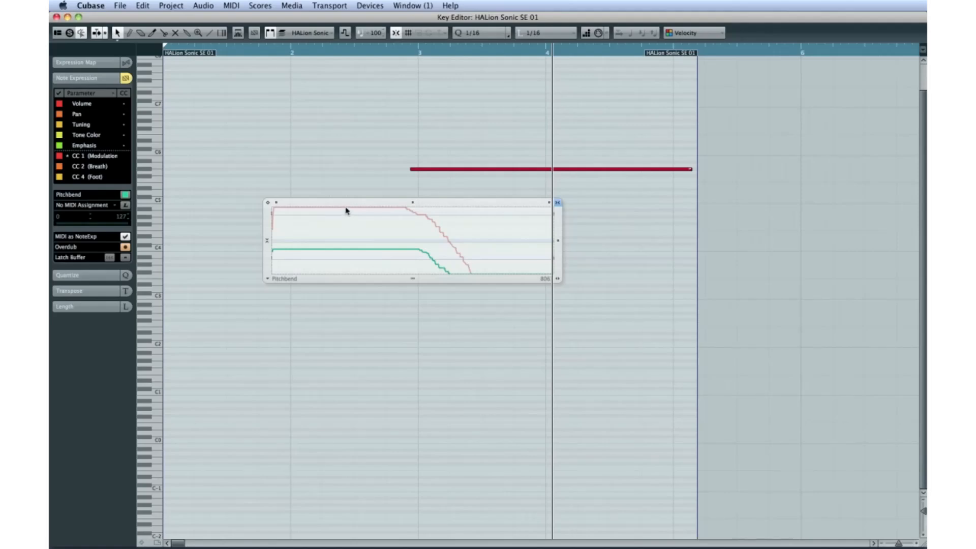
left_click_drag(364, 205, 364, 201)
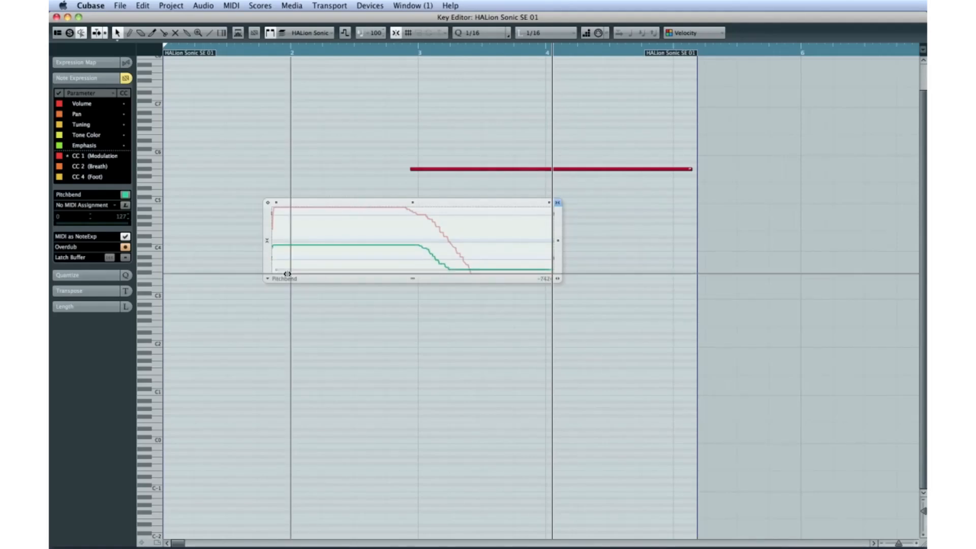
left_click(272, 280)
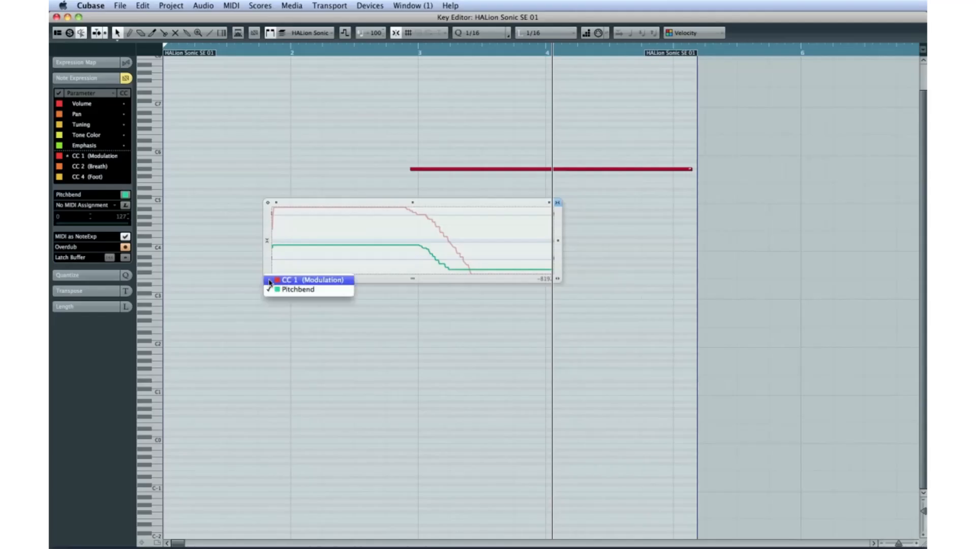
left_click(289, 280)
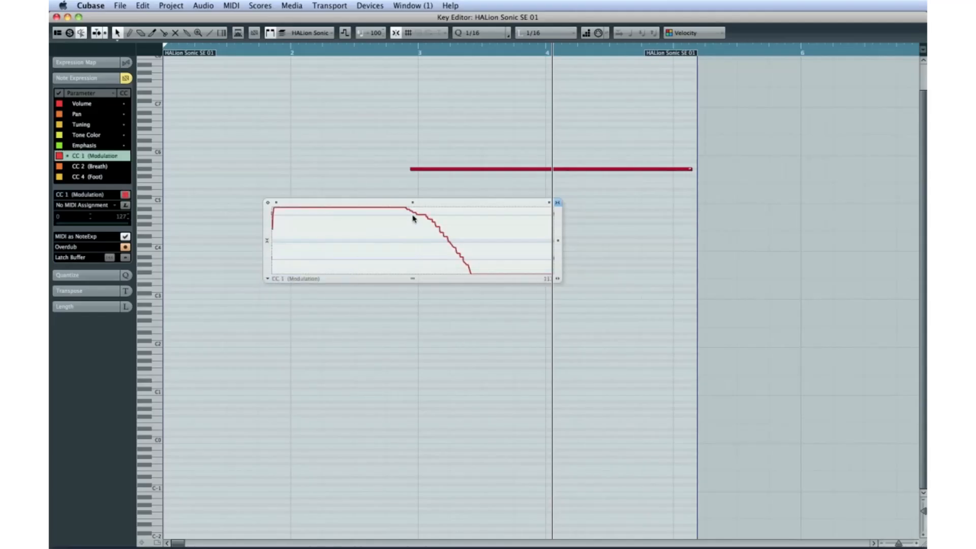
left_click_drag(413, 216, 330, 294)
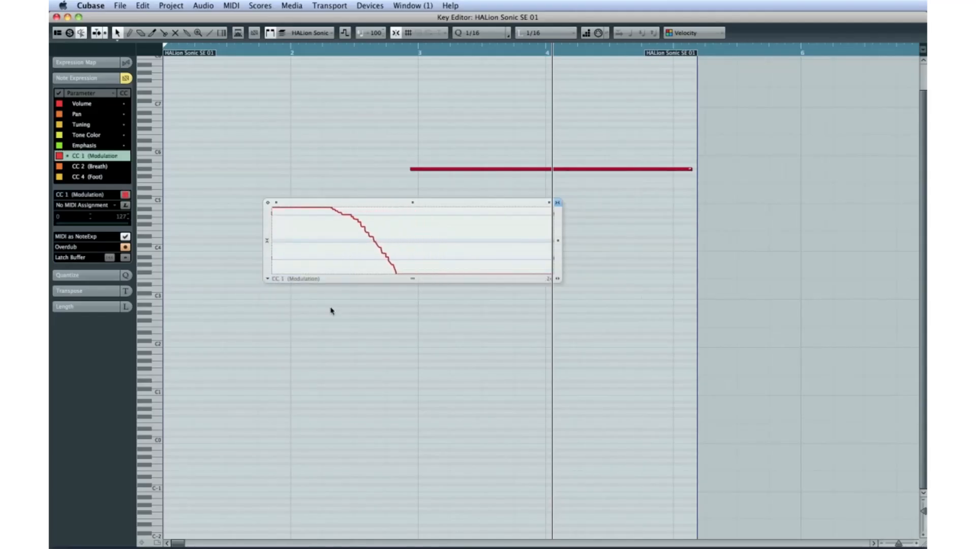
left_click(331, 313)
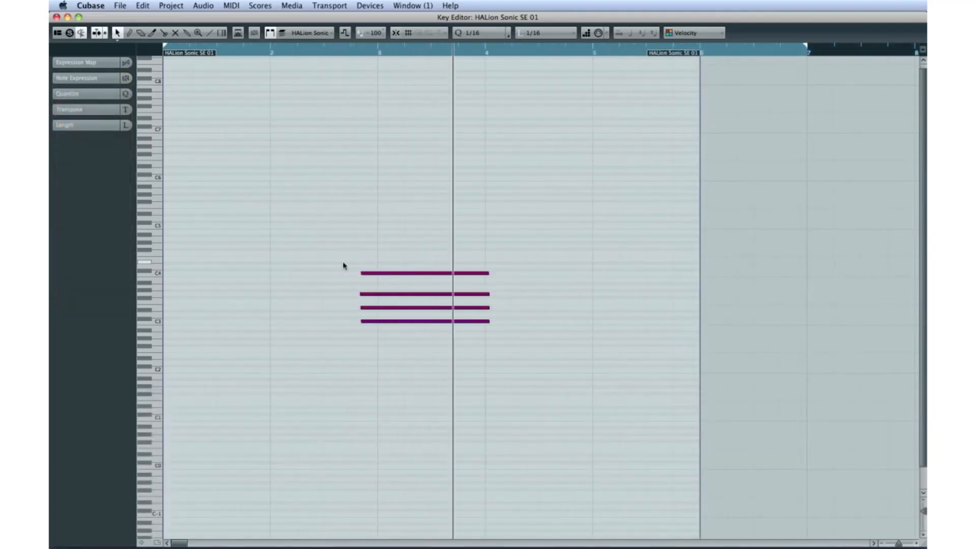
- Draw a Pitchbend curve for the chord's top note that rises, dips below center and levels off in its expression editor
left_click(96, 79)
scroll(97, 135, "down", 3)
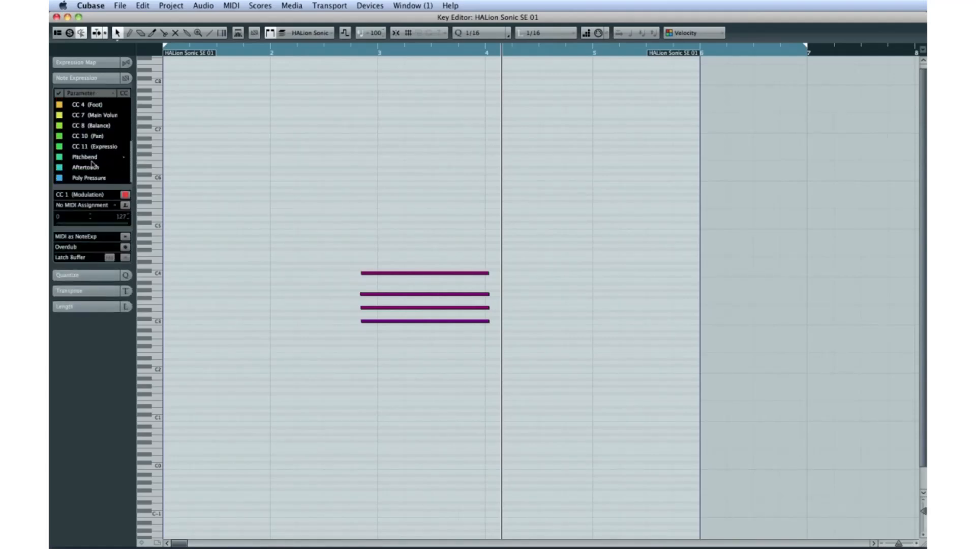
left_click(87, 157)
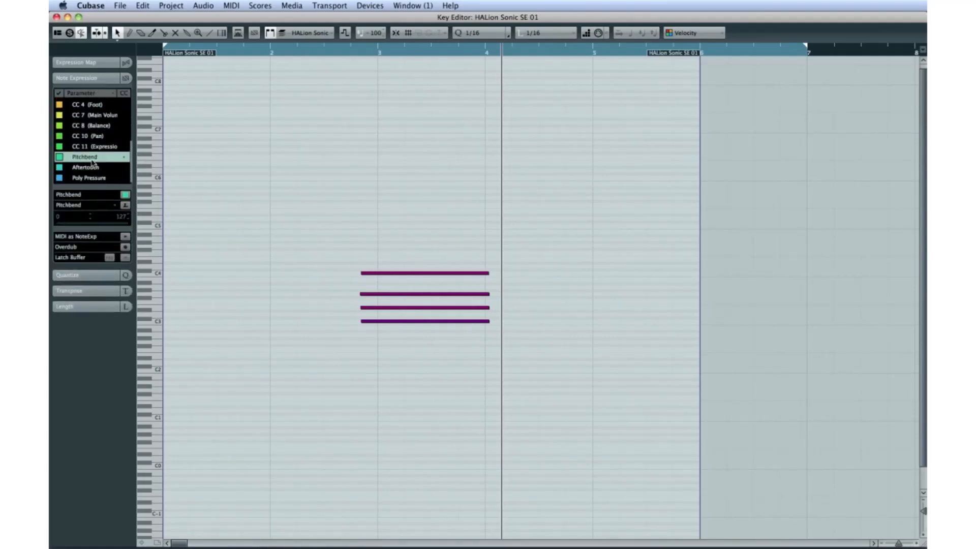
double_click(377, 273)
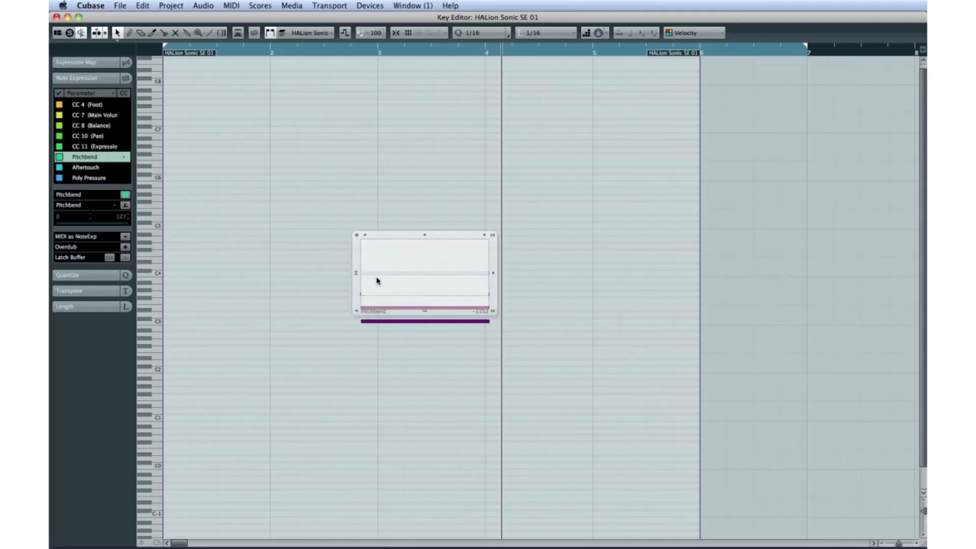
right_click(377, 280)
left_click(382, 277)
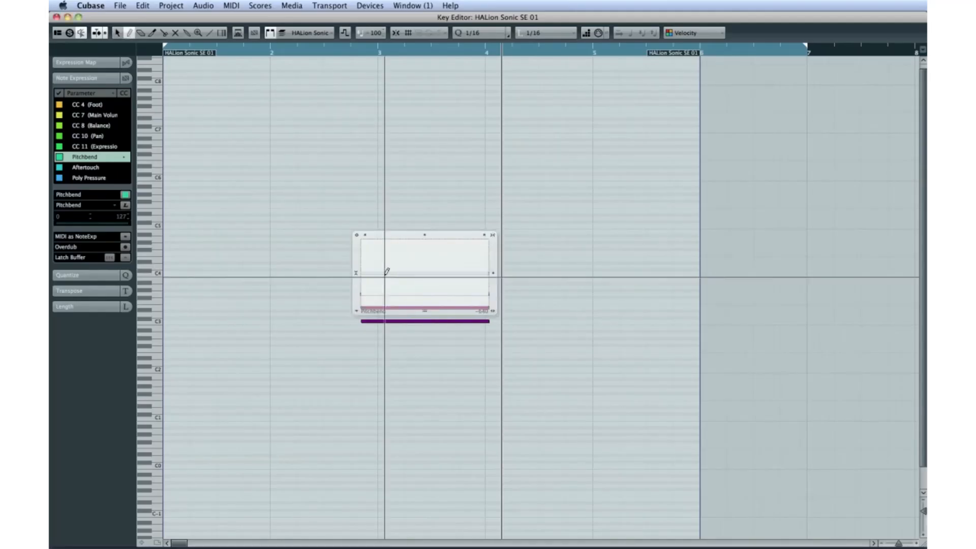
mouse_move(375, 277)
left_mouse_down()
mouse_move(401, 252)
mouse_move(435, 294)
mouse_move(456, 265)
left_mouse_up()
key("1")
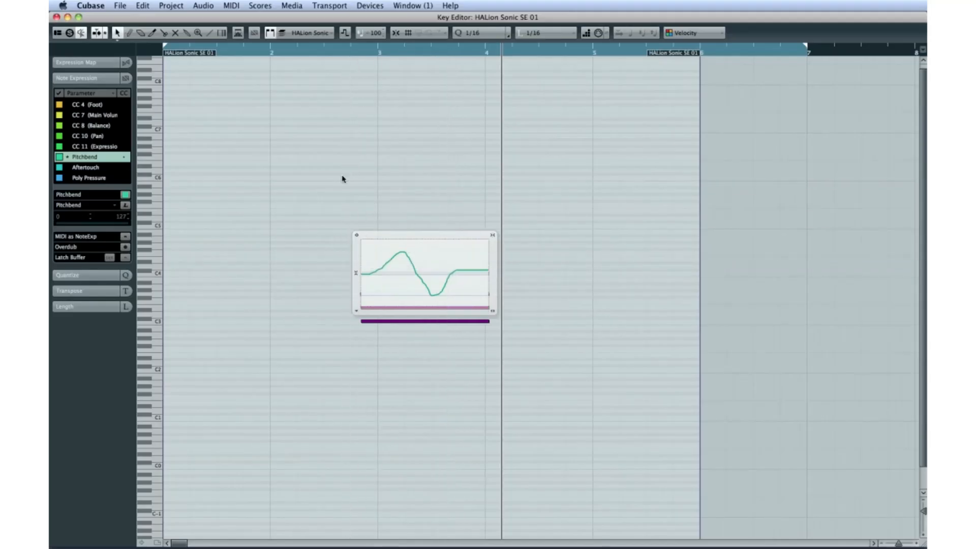
left_click(343, 179)
left_click(366, 295)
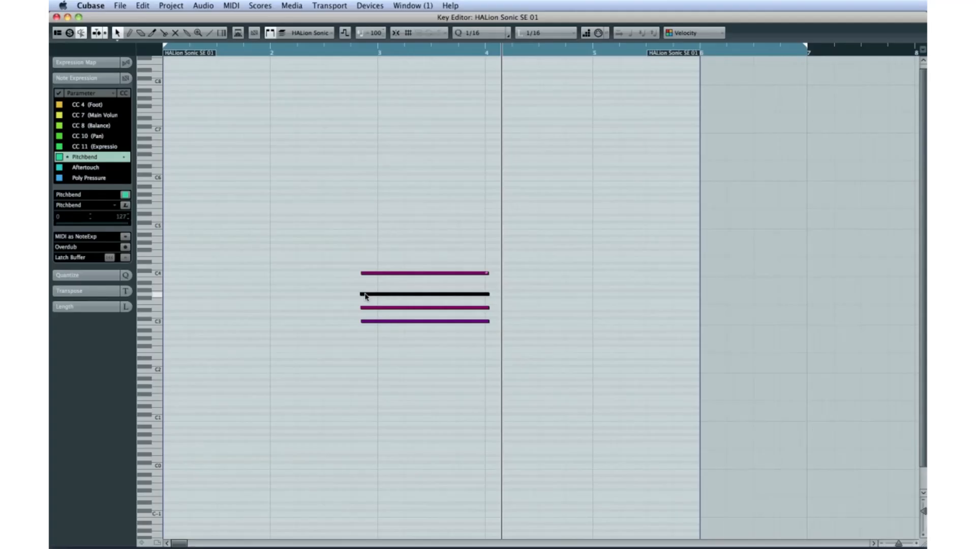
left_click(373, 274)
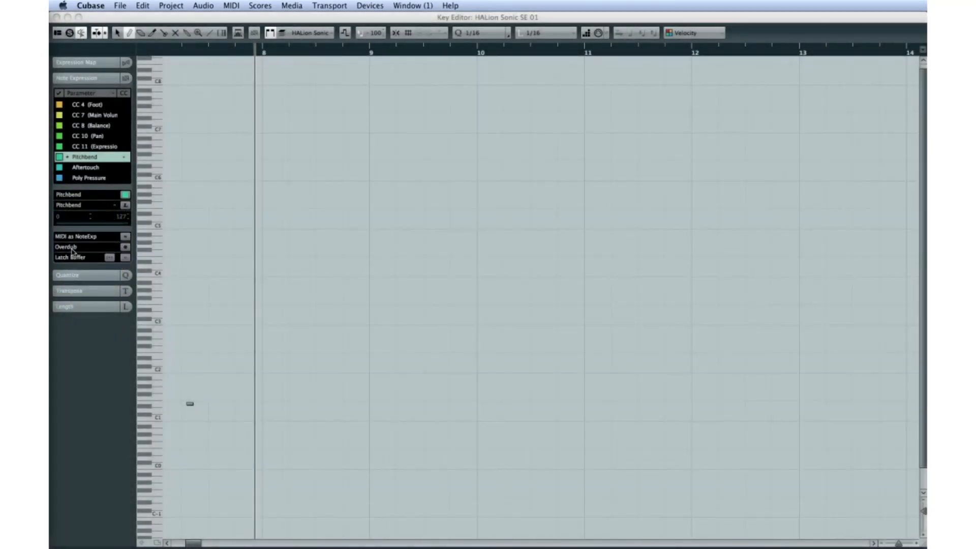
left_click(190, 543)
left_click_drag(190, 543, 161, 543)
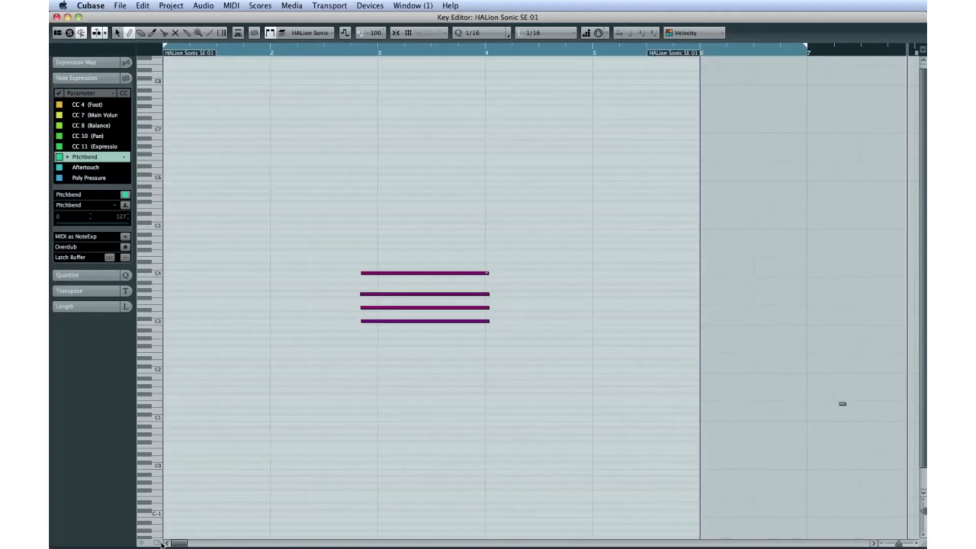
- Open the Expression Map Setup and rename the Untitled map as My Map
left_click(93, 79)
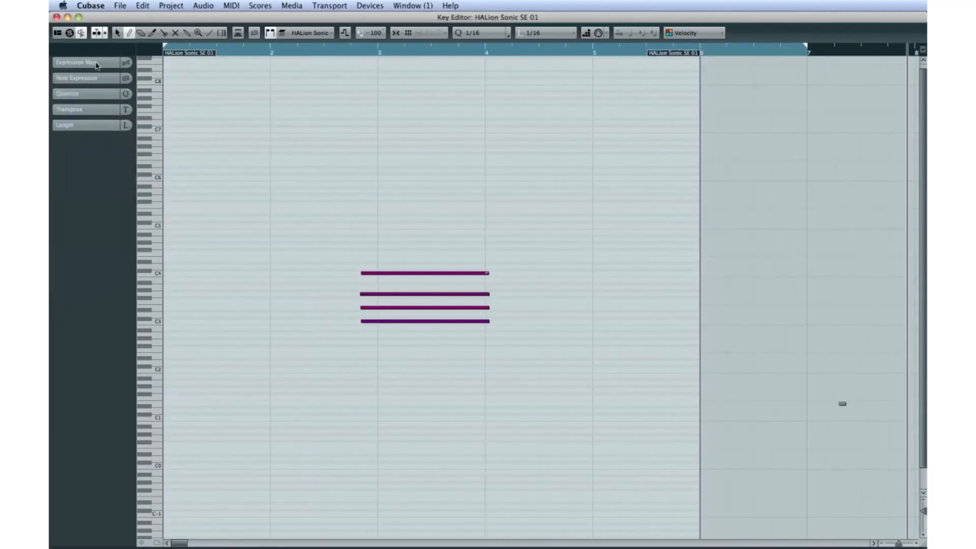
left_click(96, 65)
left_click(88, 76)
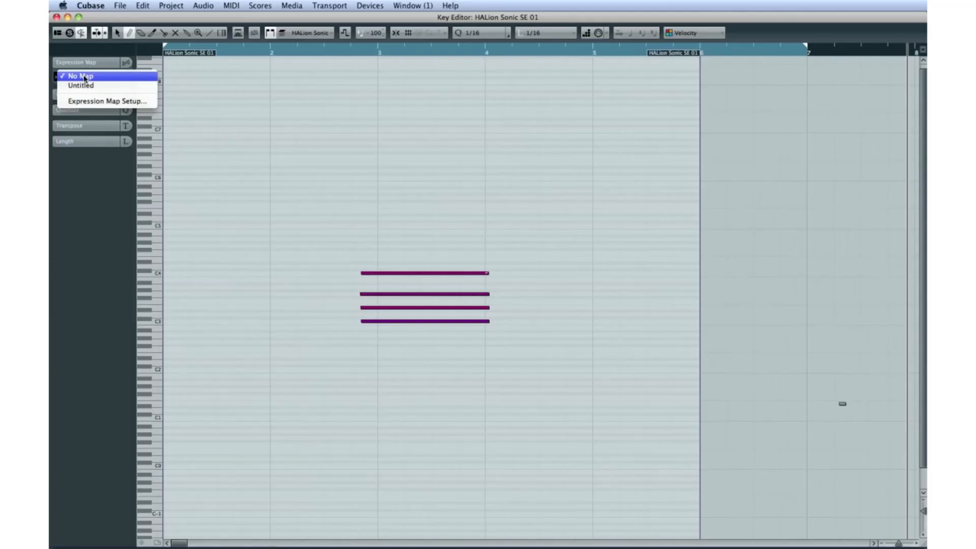
left_click(88, 100)
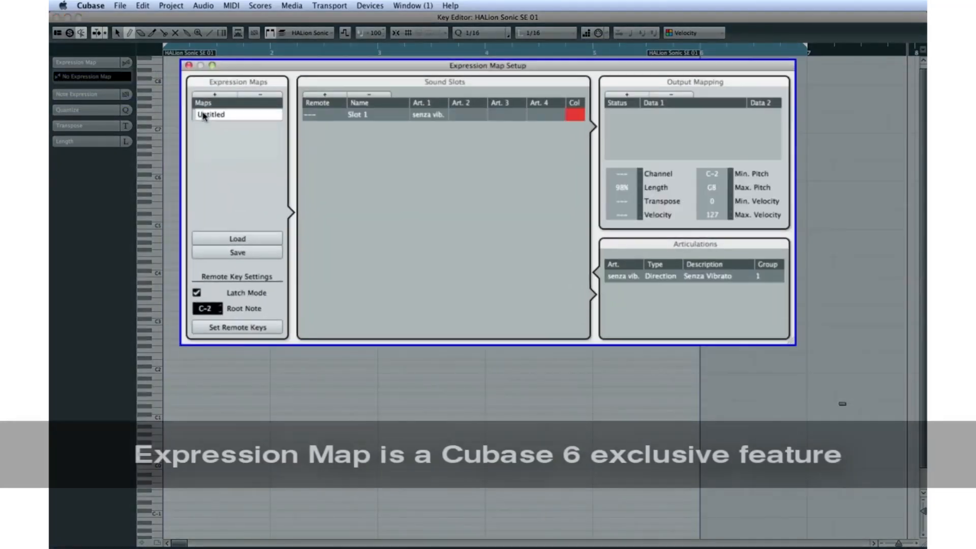
double_click(210, 115)
type("My Map")
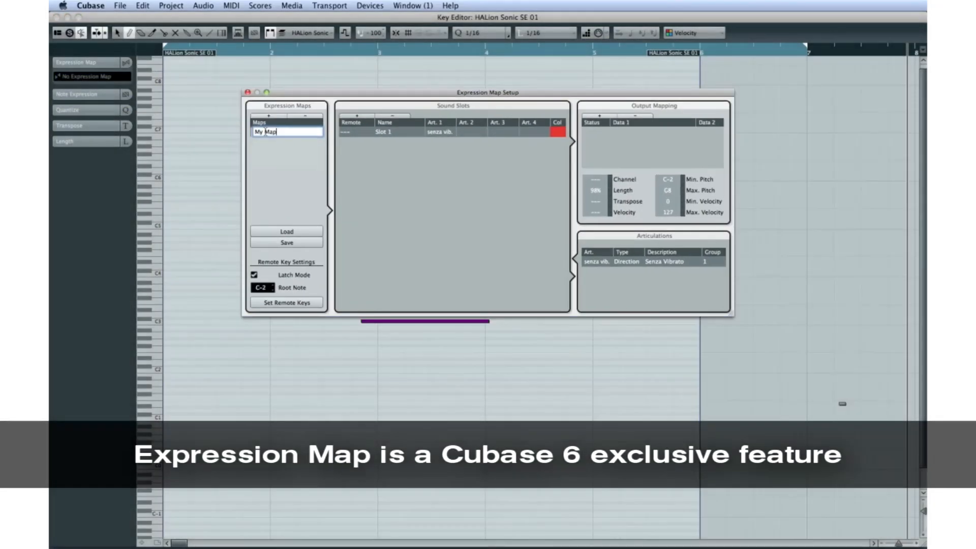
key("Return")
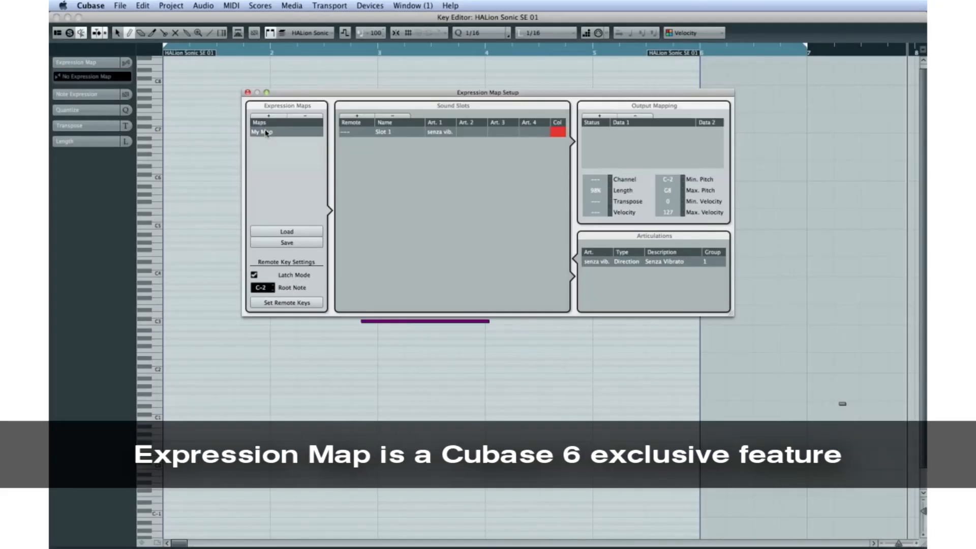
- Assign Slot 1 of My Map the articulations Pizzicato as Art. 1, Mordent as Art. 2 and Sforzato as Art. 3
left_click(449, 133)
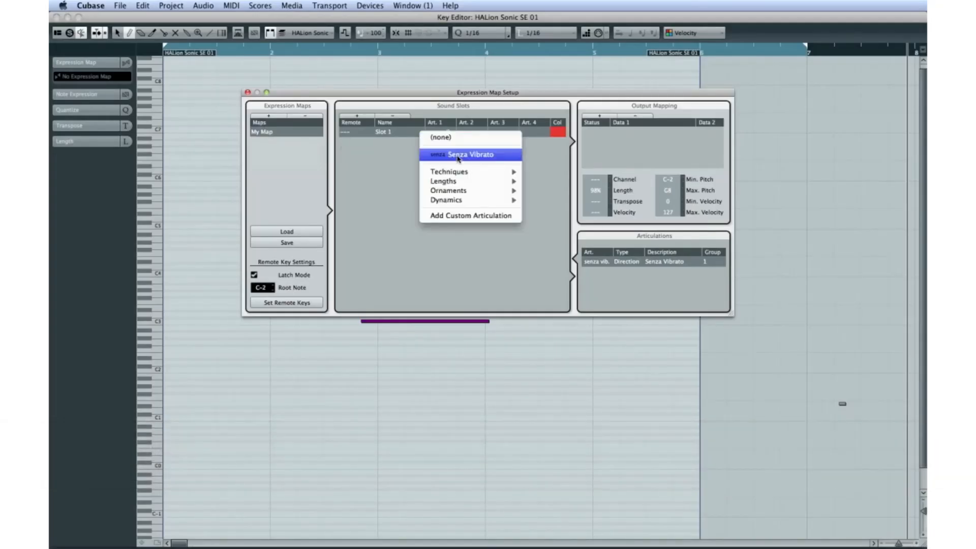
mouse_move(460, 172)
left_click(562, 187)
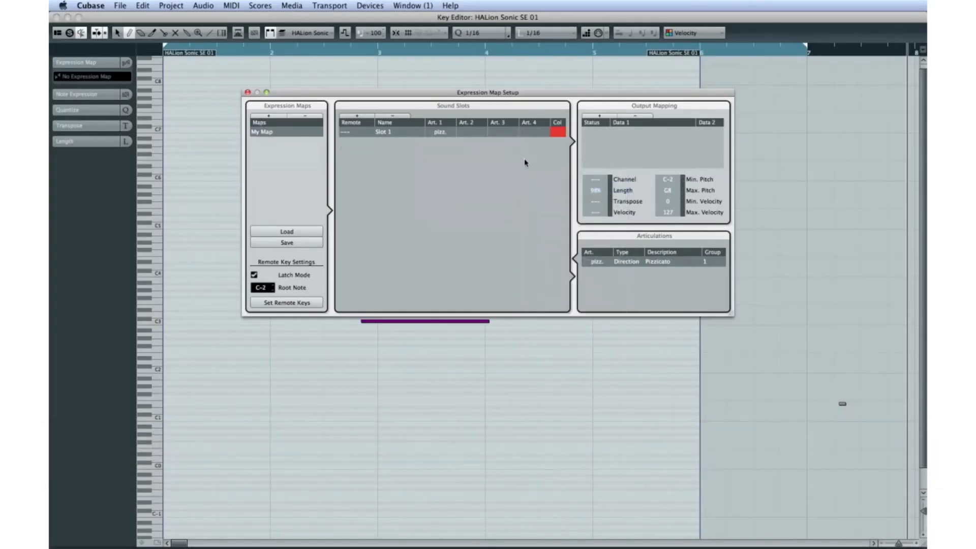
left_click(486, 137)
mouse_move(493, 157)
left_click(594, 183)
left_click(503, 132)
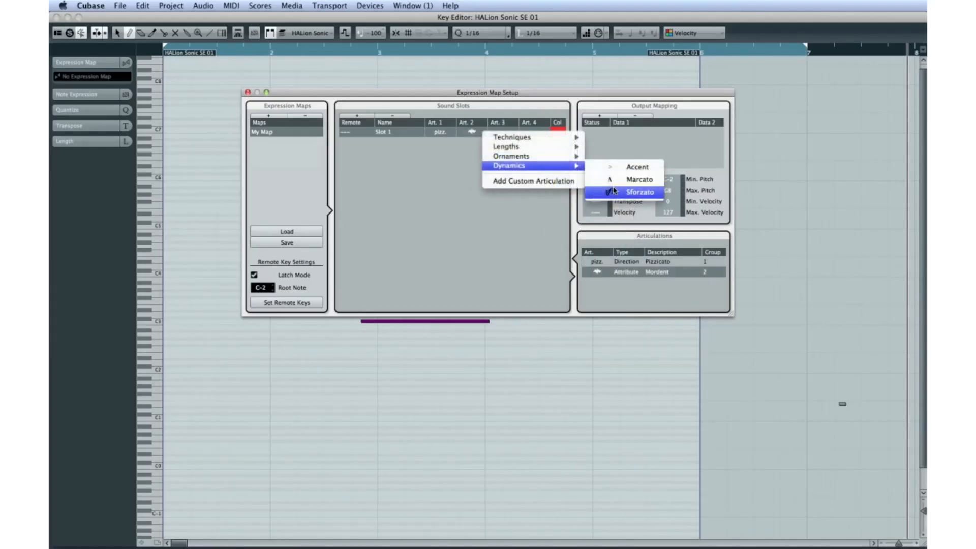
left_click(615, 188)
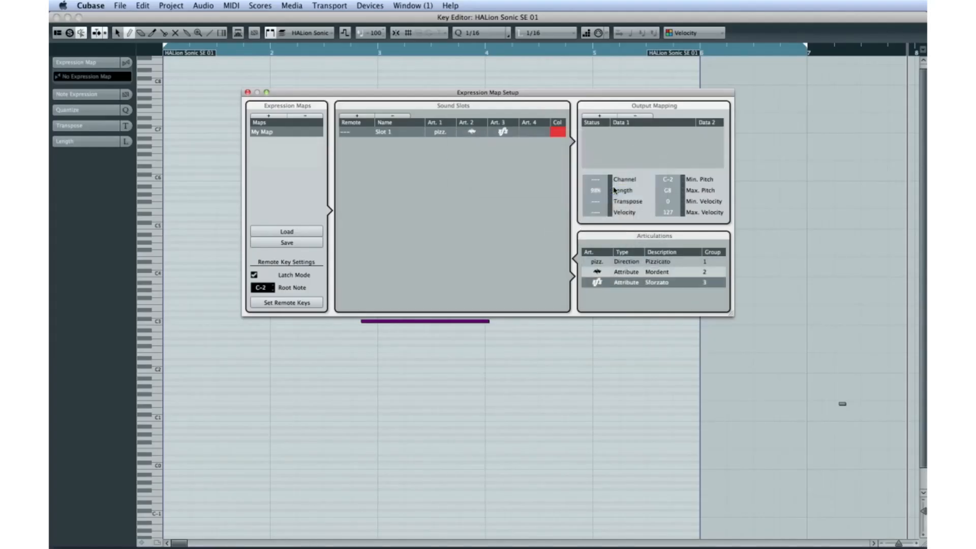
- Show a controller lane for articulations and dynamics below the chord and draw dynamics events in it, including pppp and mf
left_click(248, 93)
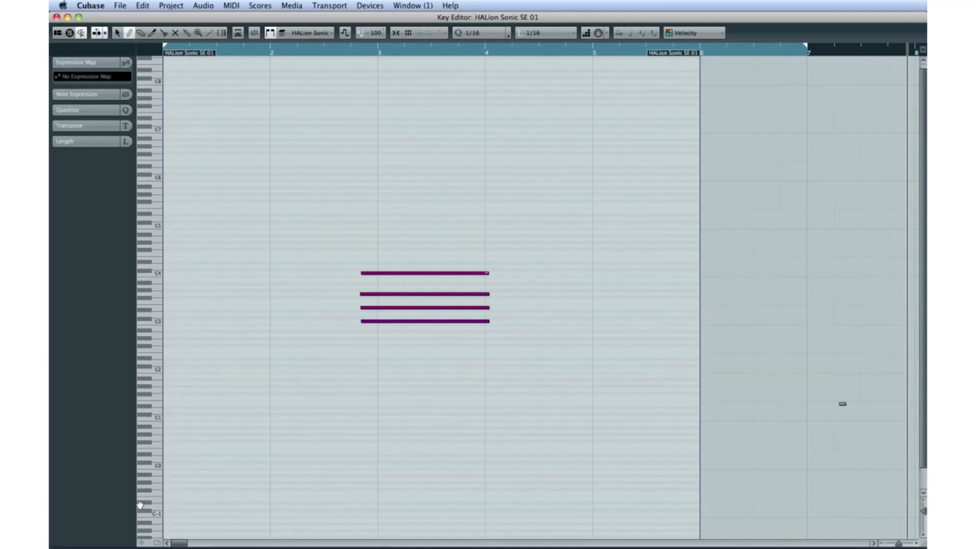
left_click(141, 543)
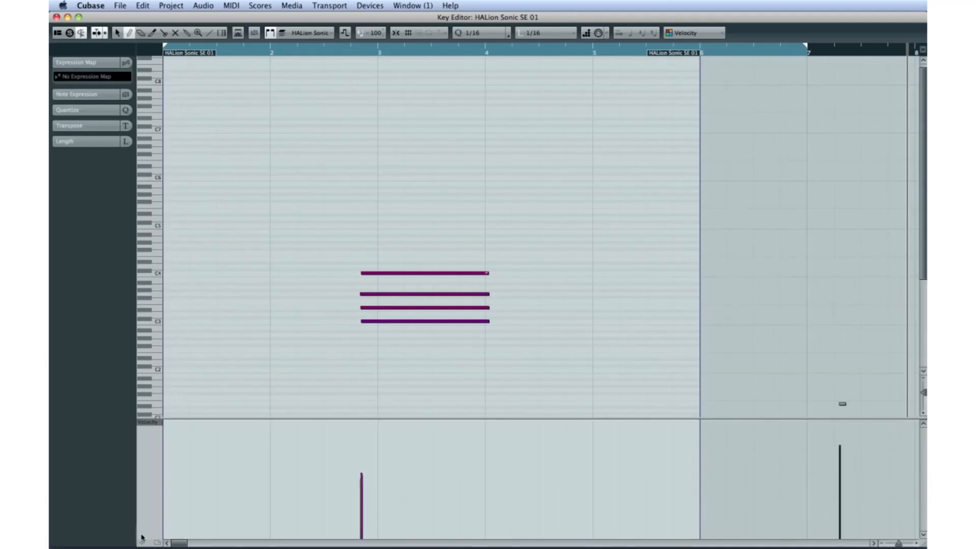
left_click(154, 421)
left_click(154, 423)
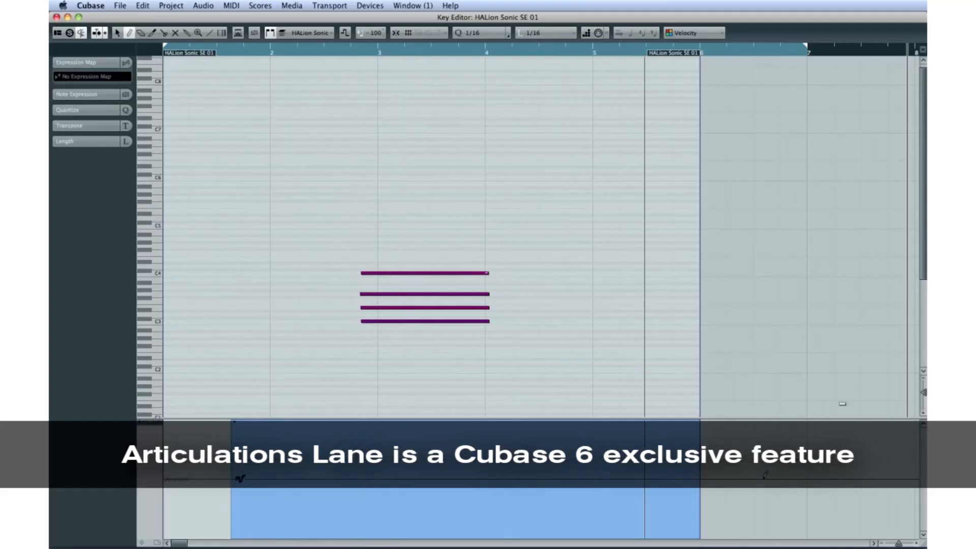
left_click(786, 476)
- Open the Dynamics Mapping Setup from the pppp event and review the Volume values of the dynamics symbols
key("1")
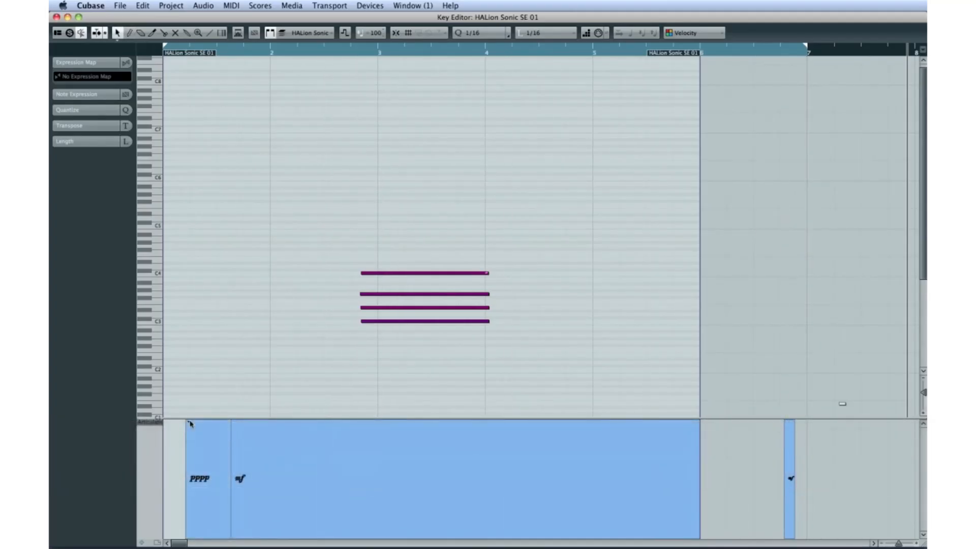
left_click(190, 424)
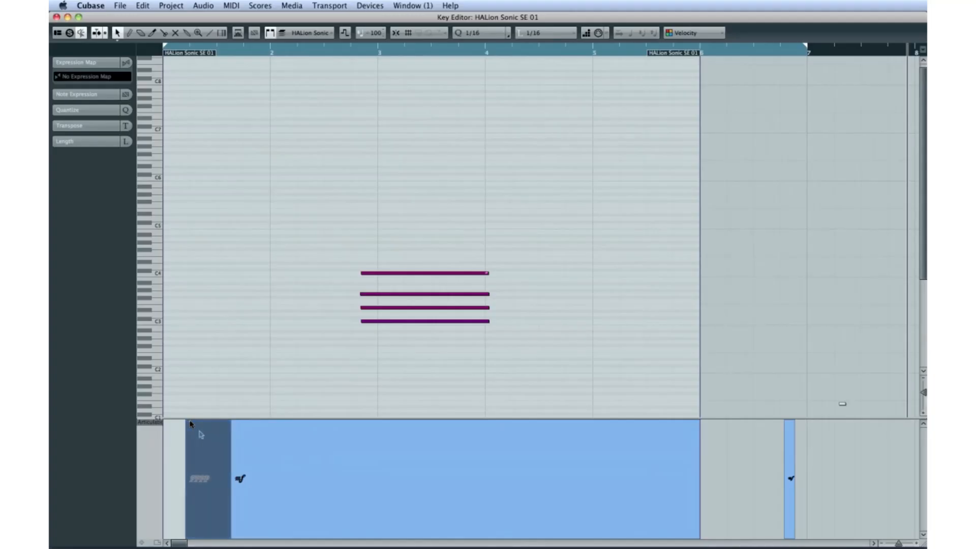
left_click(190, 424)
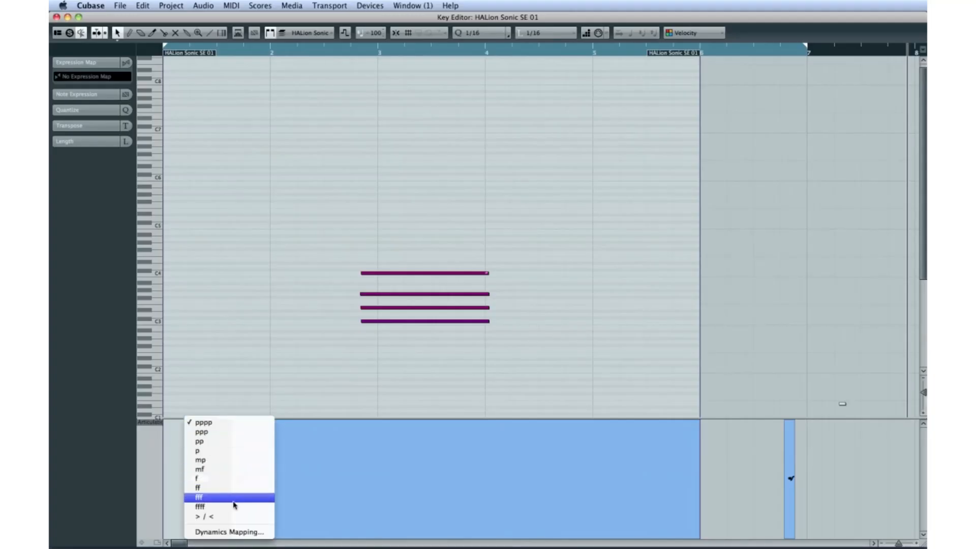
left_click(248, 533)
left_click(475, 122)
left_click(512, 118)
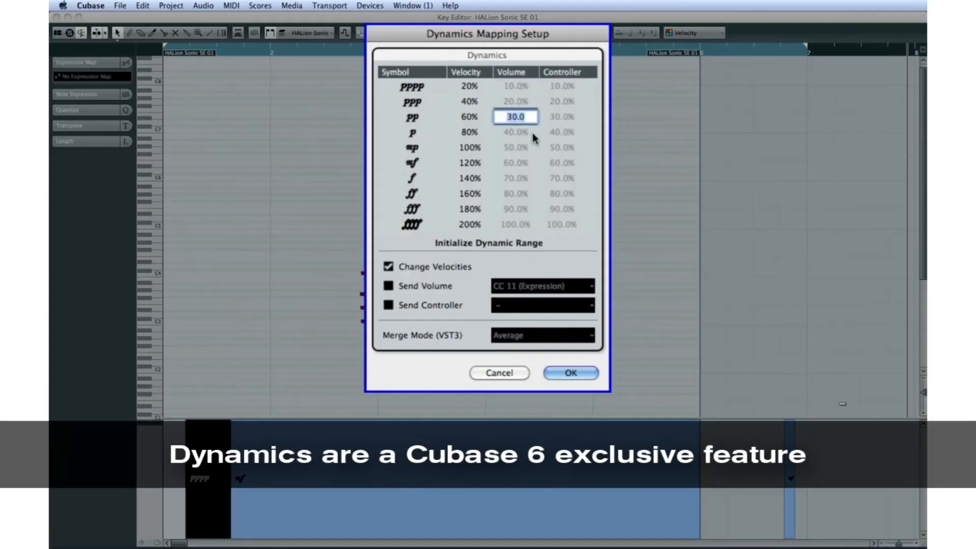
left_click(546, 148)
left_click(516, 194)
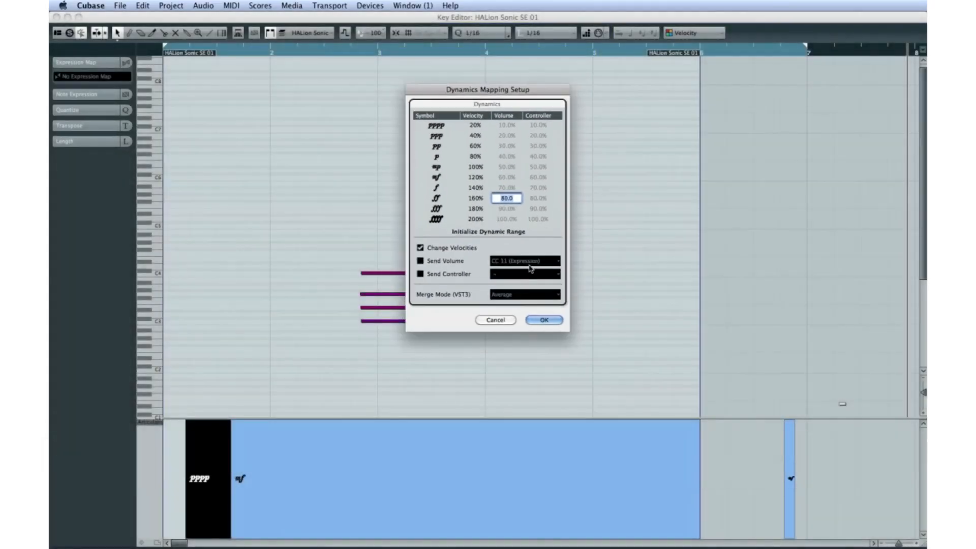
left_click(543, 320)
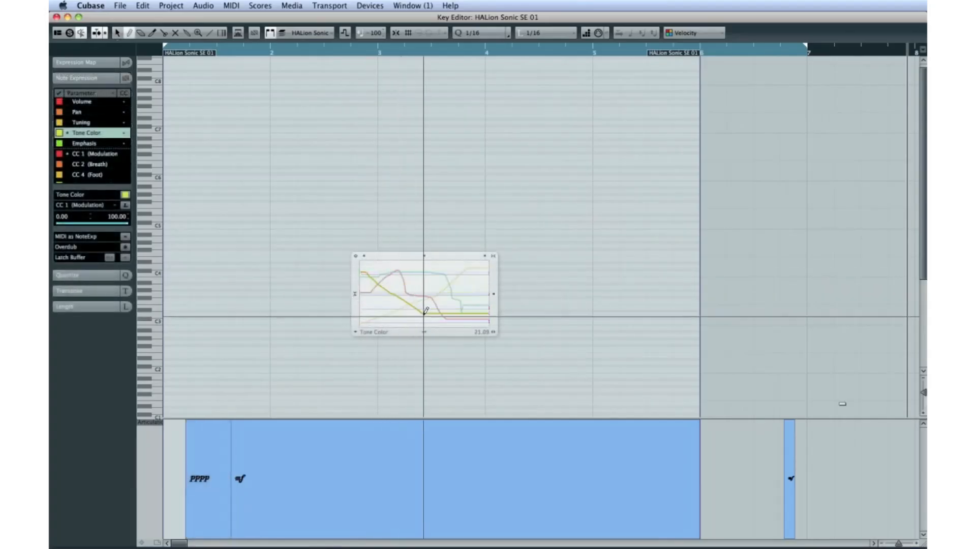
- Draw the Tone Color curve in the note's expression editor, falling until about mid-note and rising again toward the end
left_click_drag(425, 310, 480, 278)
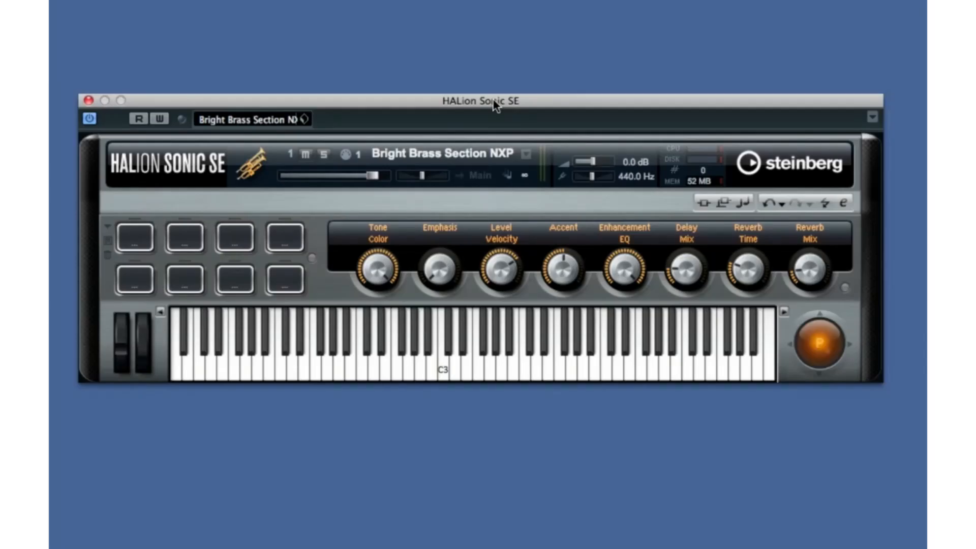
- Search the HALion Sonic SE presets for "pick" and load the first Nylon Finger Picking preset
left_click(260, 122)
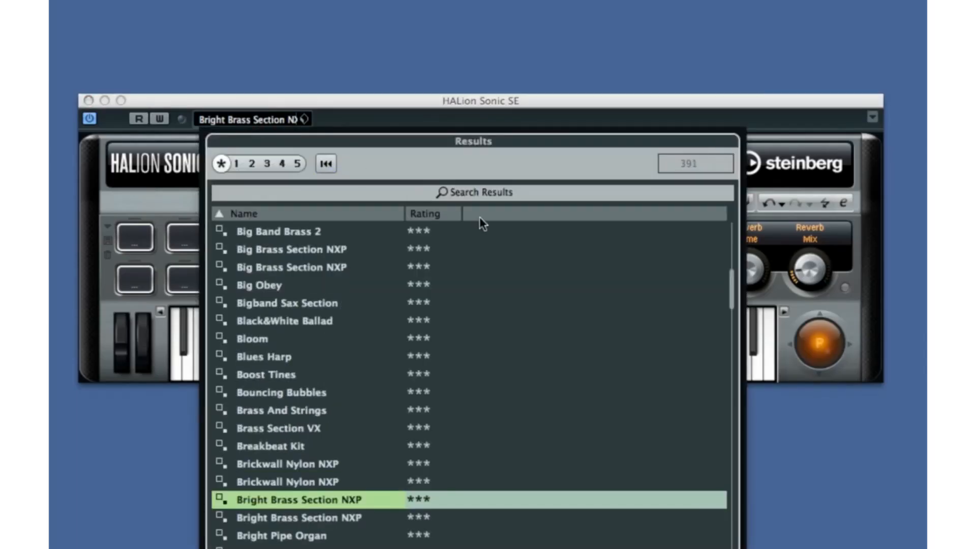
left_click(484, 193)
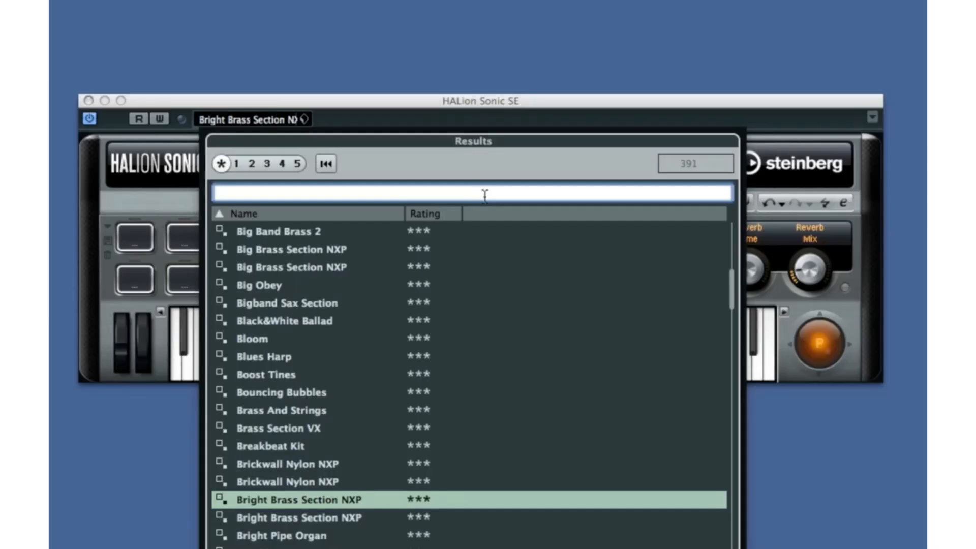
type("pick")
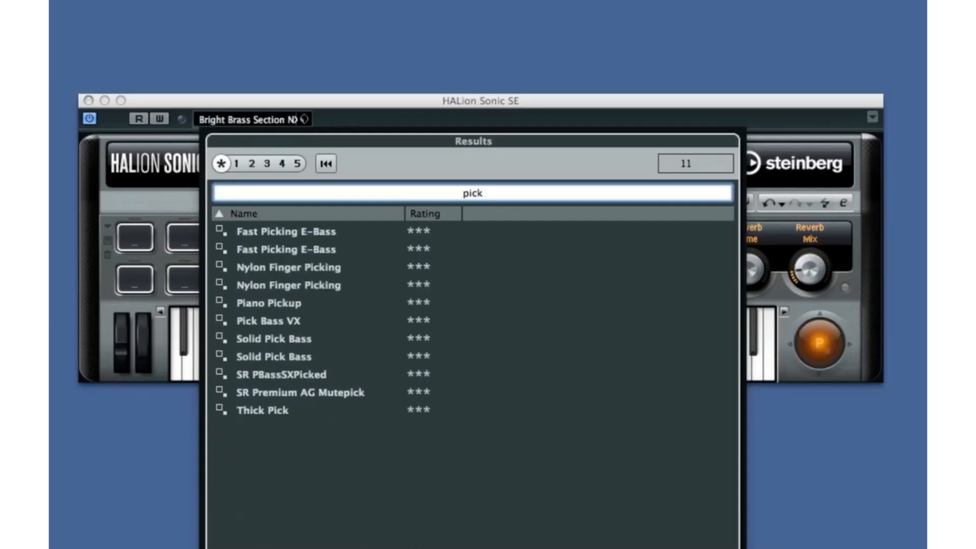
key("Return")
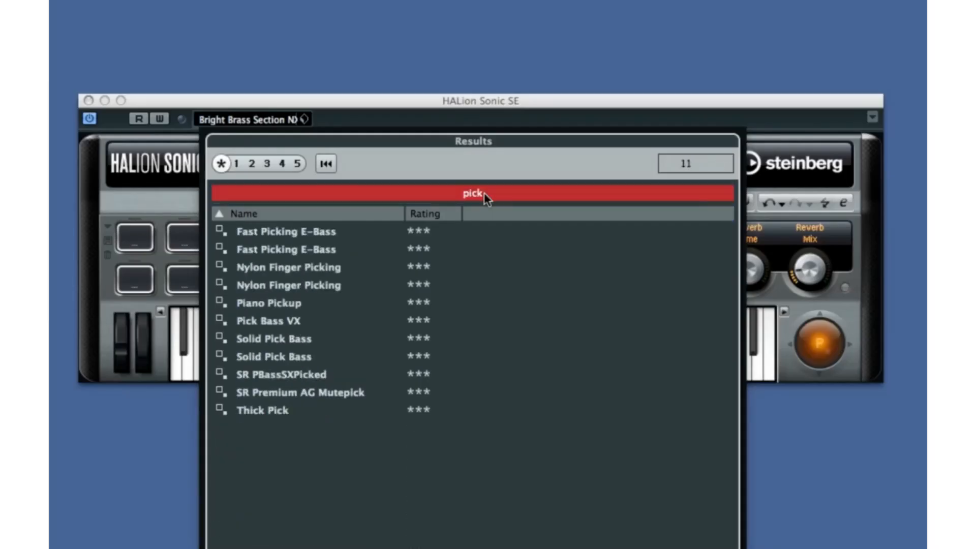
left_click(293, 270)
double_click(292, 270)
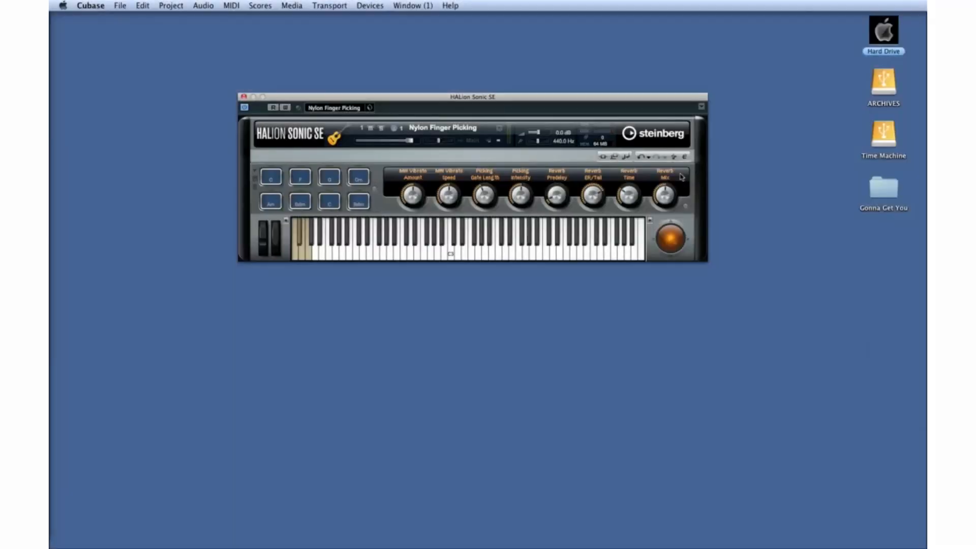
- Expand the HALion Sonic SE window to view the slot 2 program browser and the Edit page, and return to the compact view
left_click(684, 157)
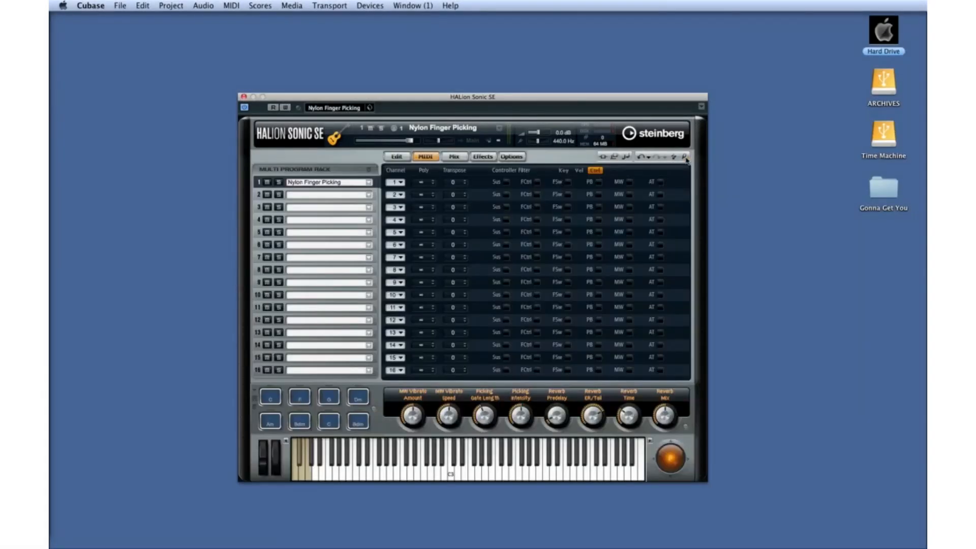
left_click(368, 195)
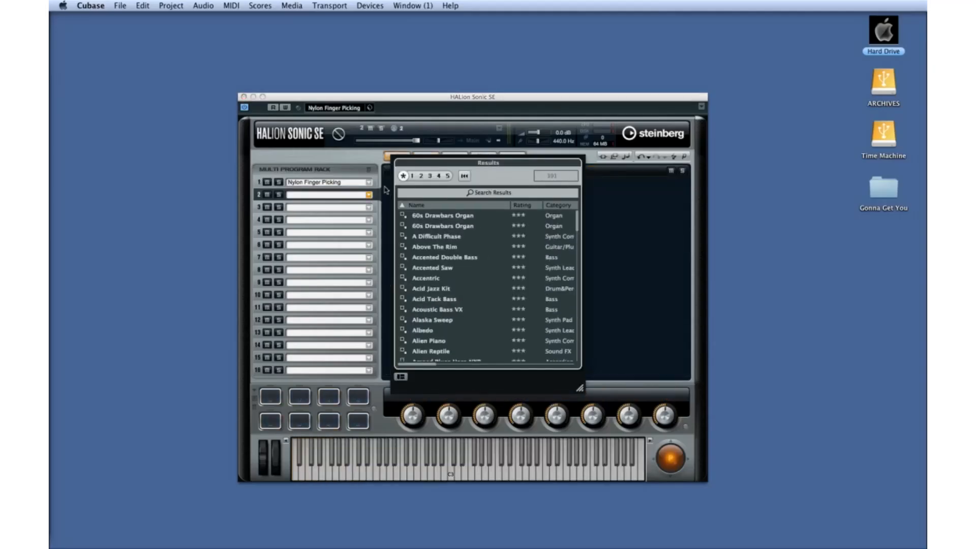
left_click(670, 237)
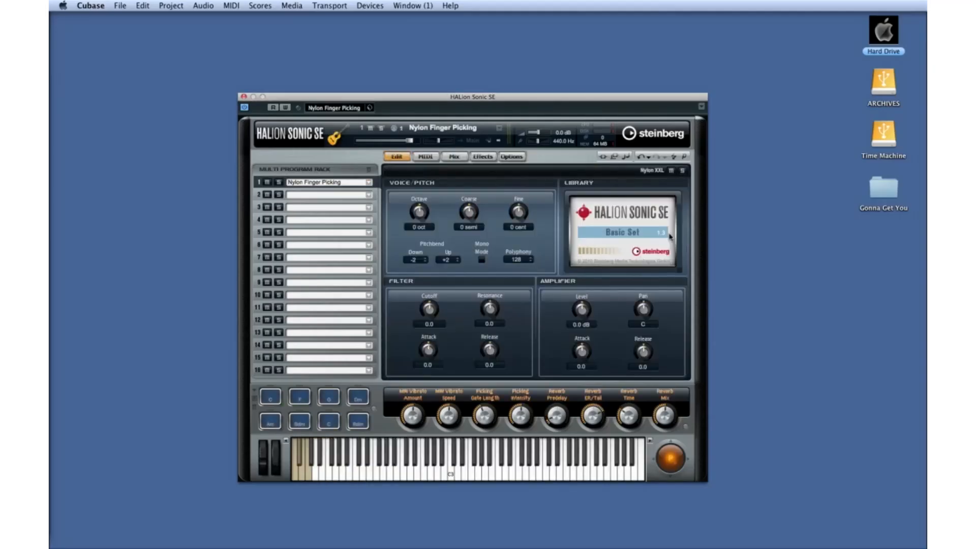
left_click(684, 158)
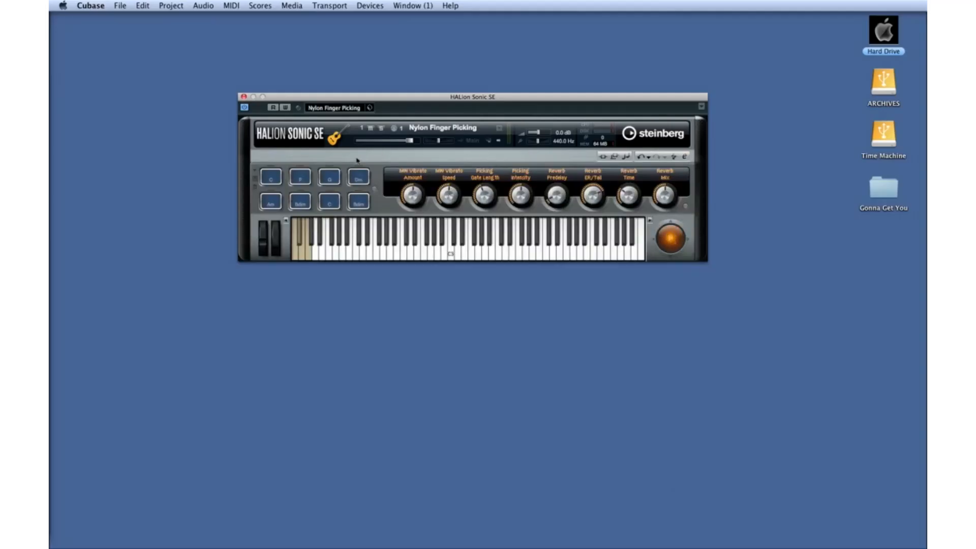
- Audition three chord pads of the Nylon Finger Picking program and the SR 120 BPM Loop keys from about C3 downward
left_click(359, 179)
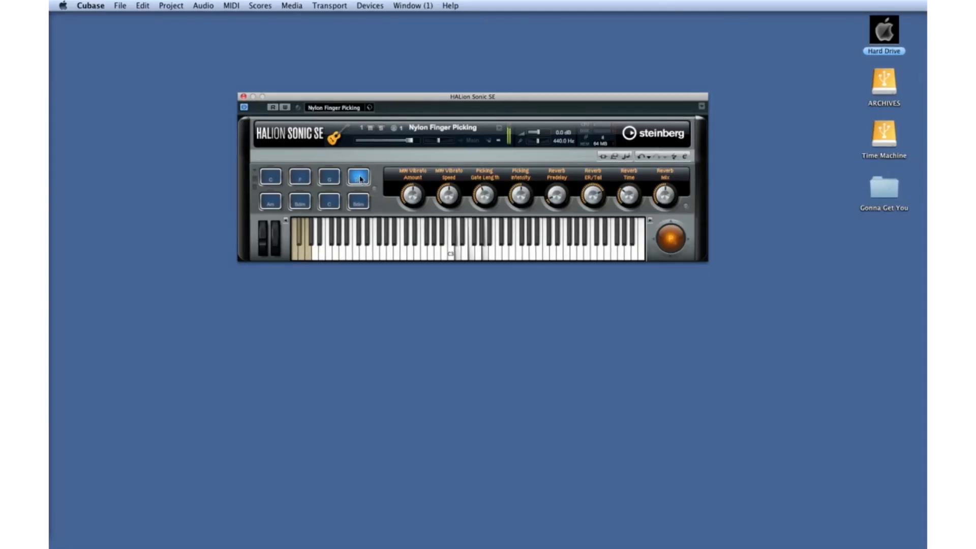
left_click(330, 176)
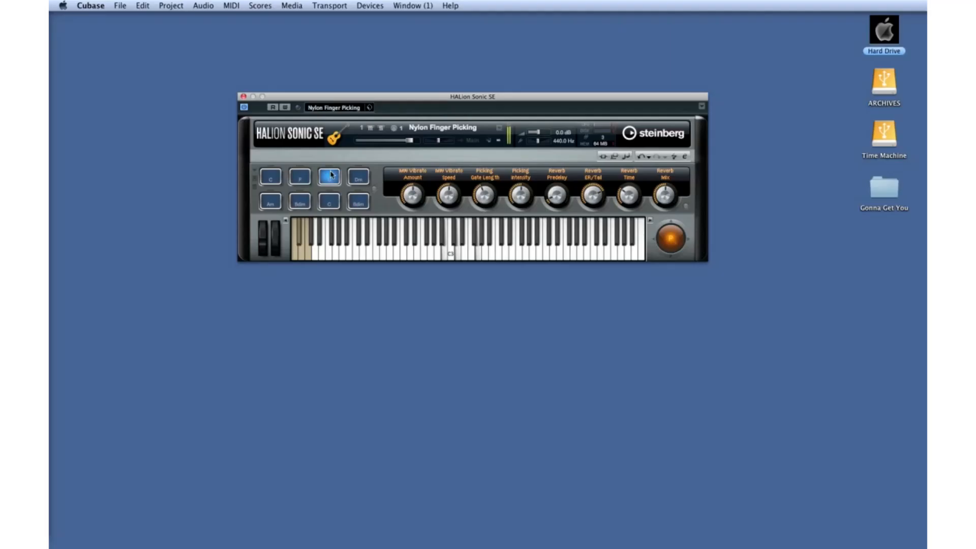
left_click(269, 176)
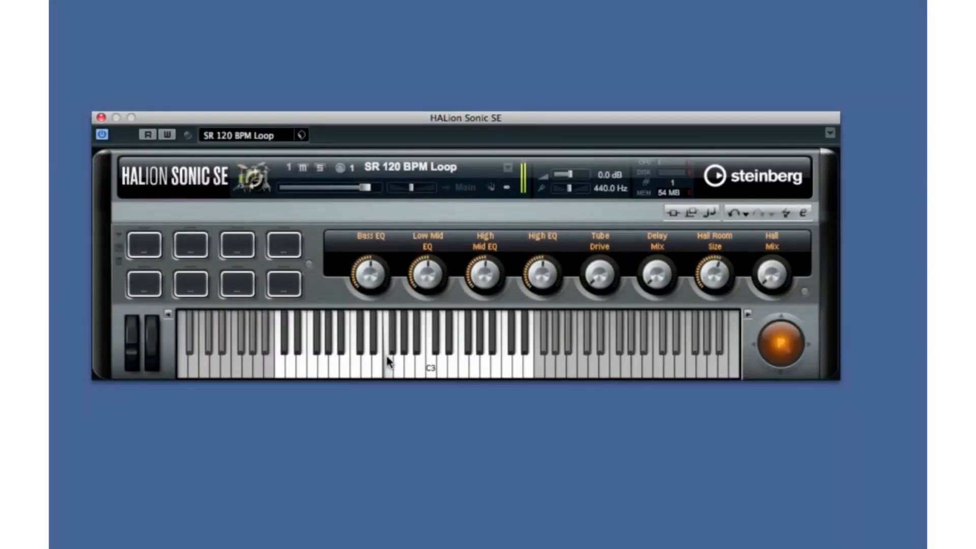
left_click(423, 357)
left_click_drag(425, 362, 333, 364)
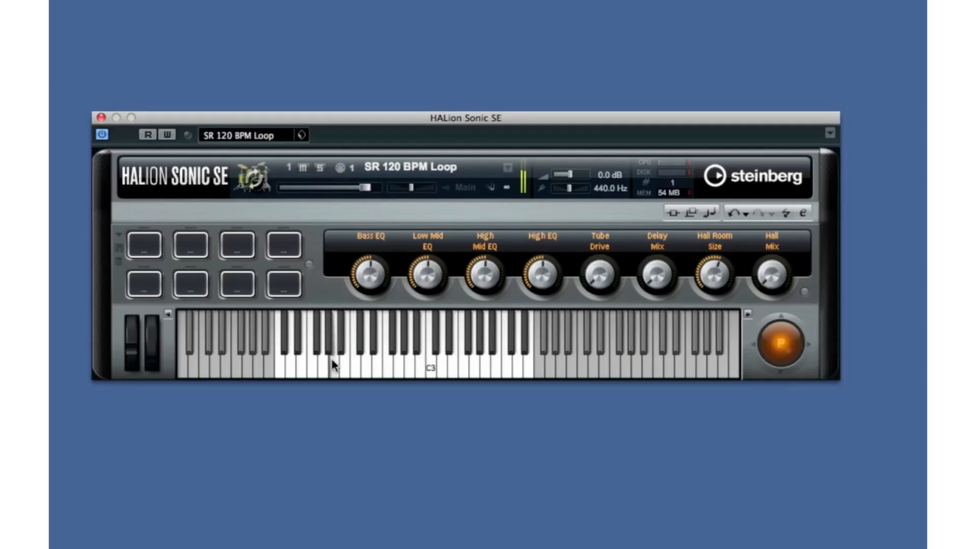
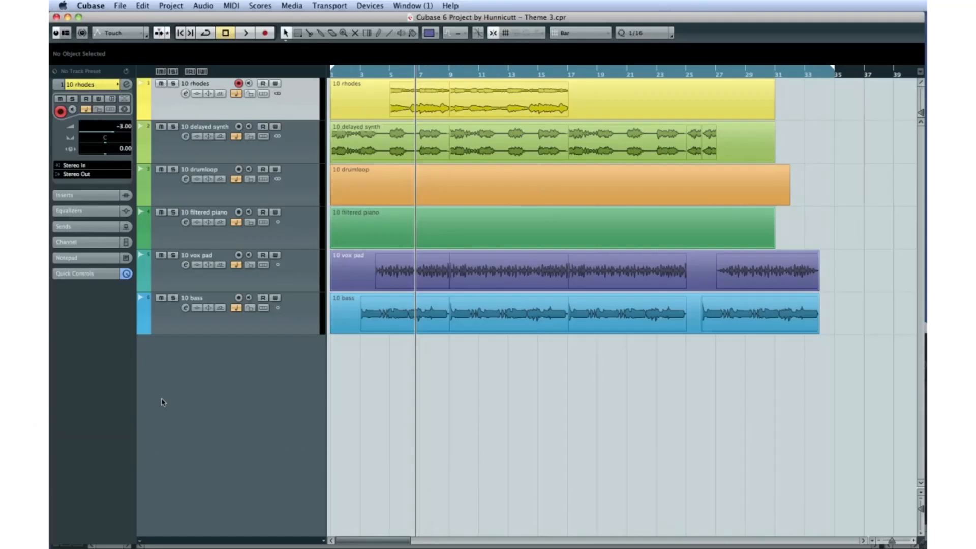
- Add a folder track to the project
left_click(170, 5)
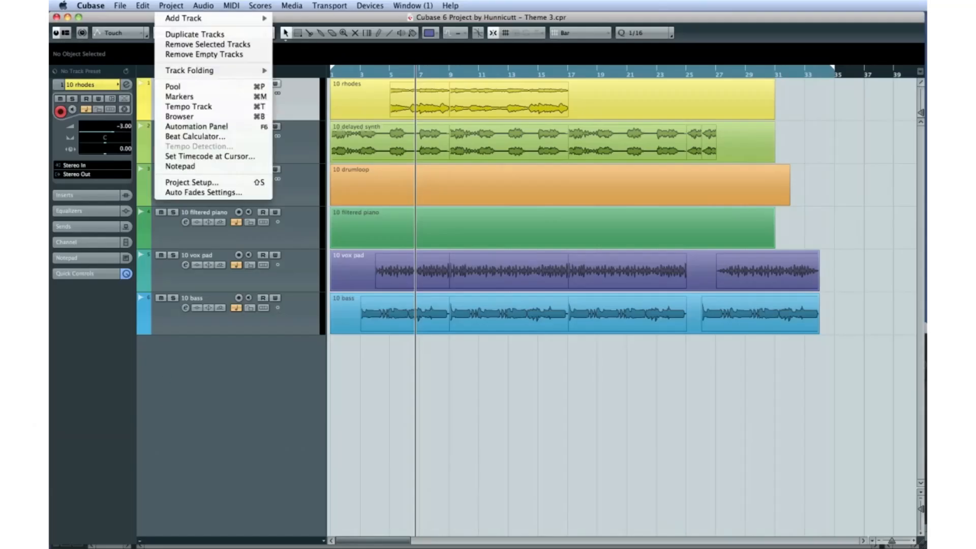
mouse_move(182, 19)
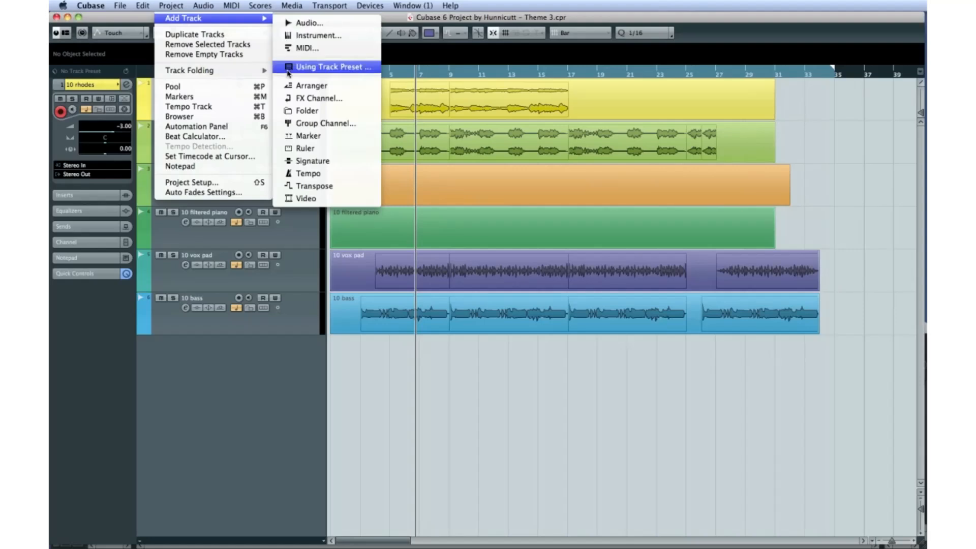
left_click(292, 115)
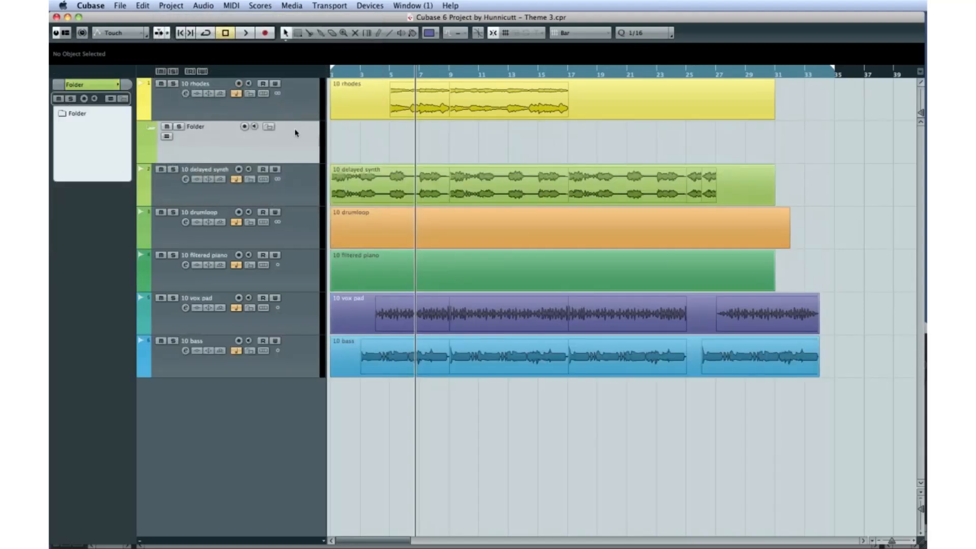
- Move all six tracks from 10 rhodes to 10 bass together into a new folder
left_click(296, 133)
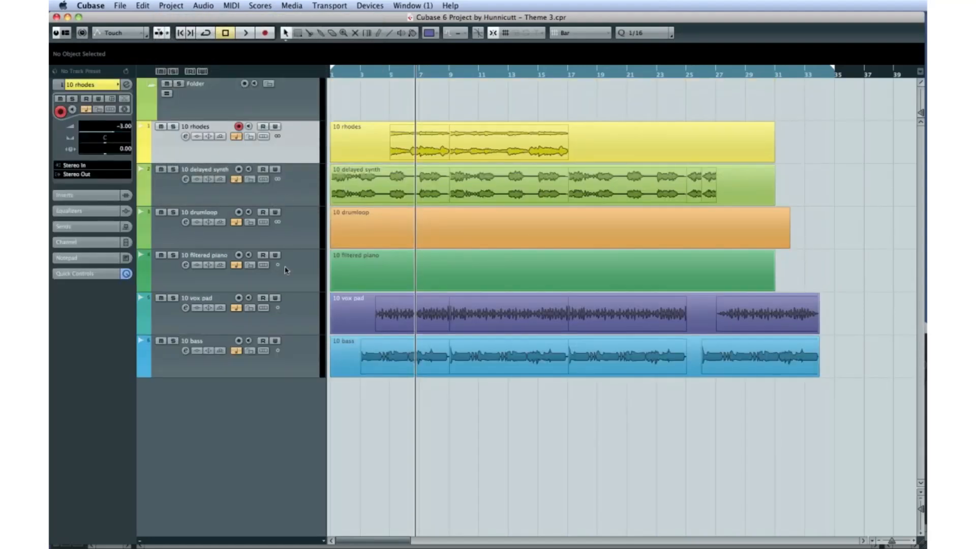
left_click(301, 343, "shift")
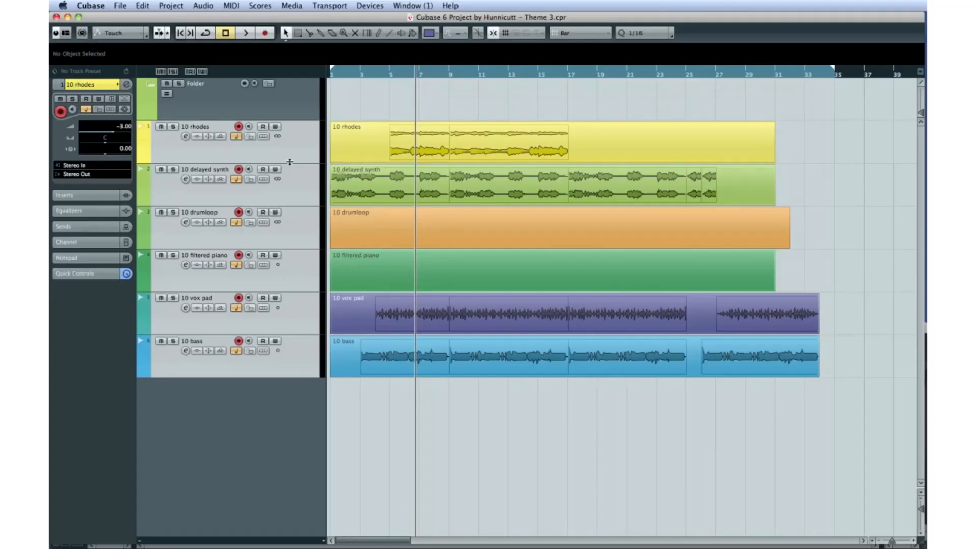
right_click(298, 187)
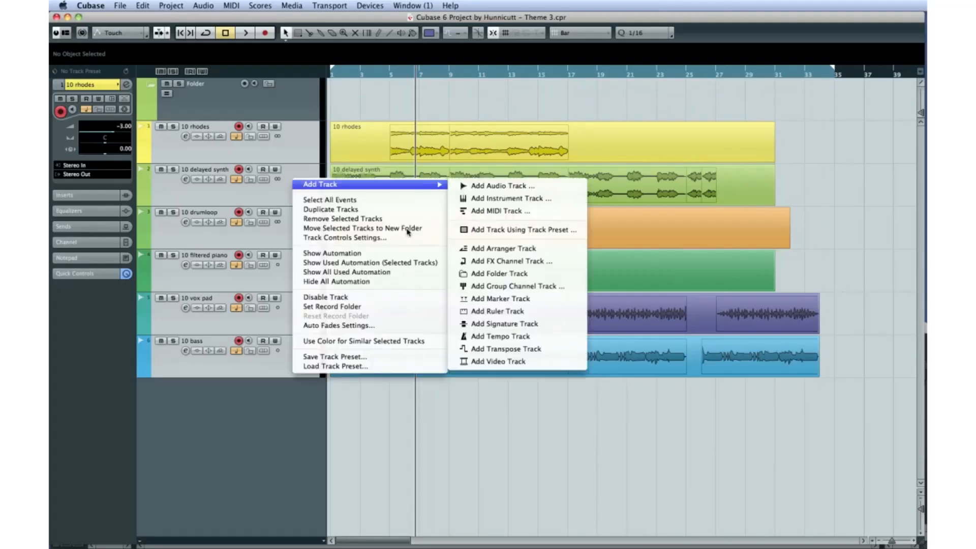
left_click(430, 228)
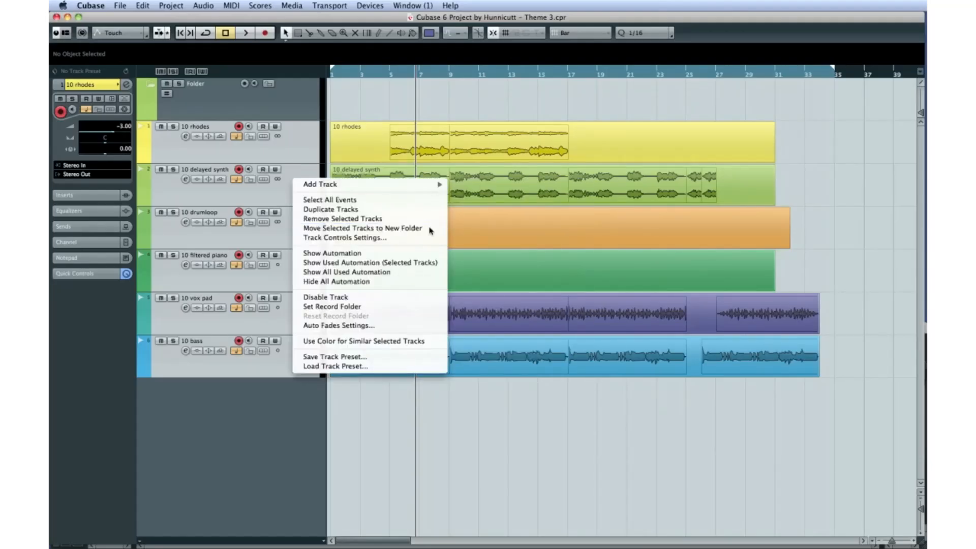
- Remove the empty folder track above the folder that holds the six tracks
left_click(287, 111)
right_click(288, 110)
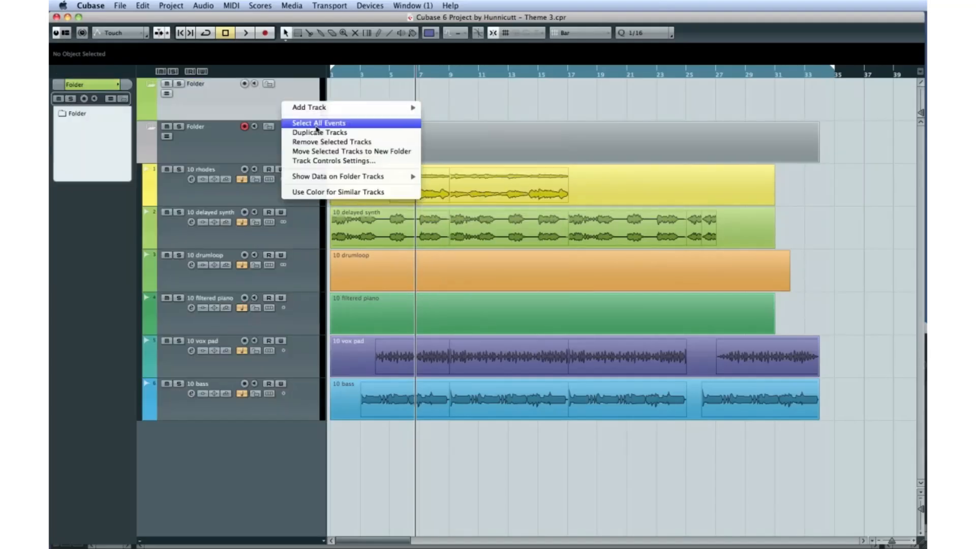
left_click(317, 142)
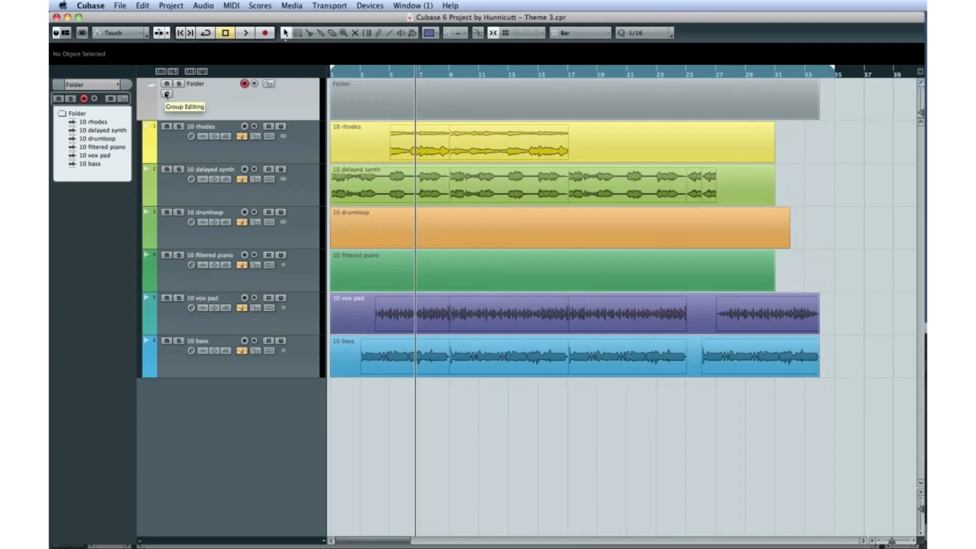
- Turn on group editing for the folder and split its events across all tracks at bars 9, 17, 19, 25 and 28
left_click(166, 95)
key("Return")
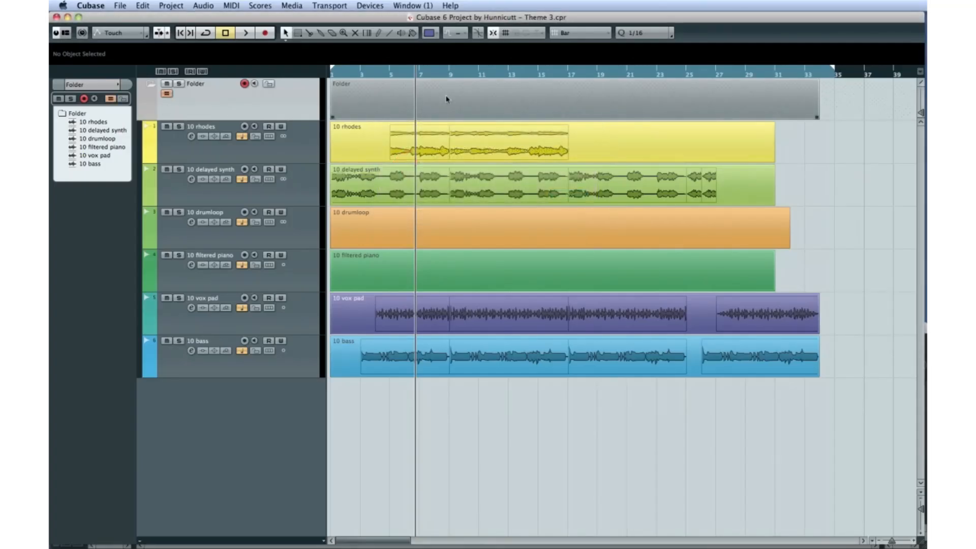
left_click(449, 99)
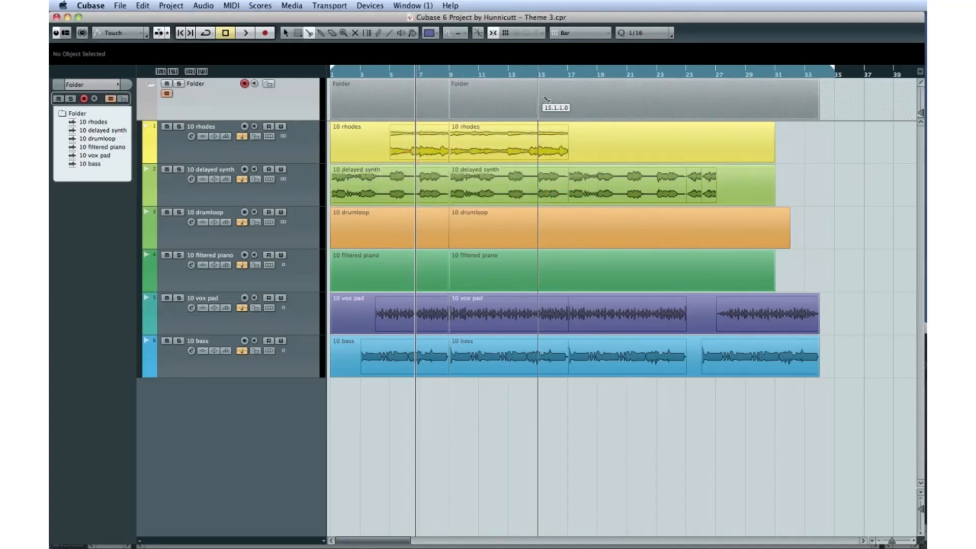
left_click(568, 100)
left_click(597, 102)
left_click(686, 101)
left_click(736, 103)
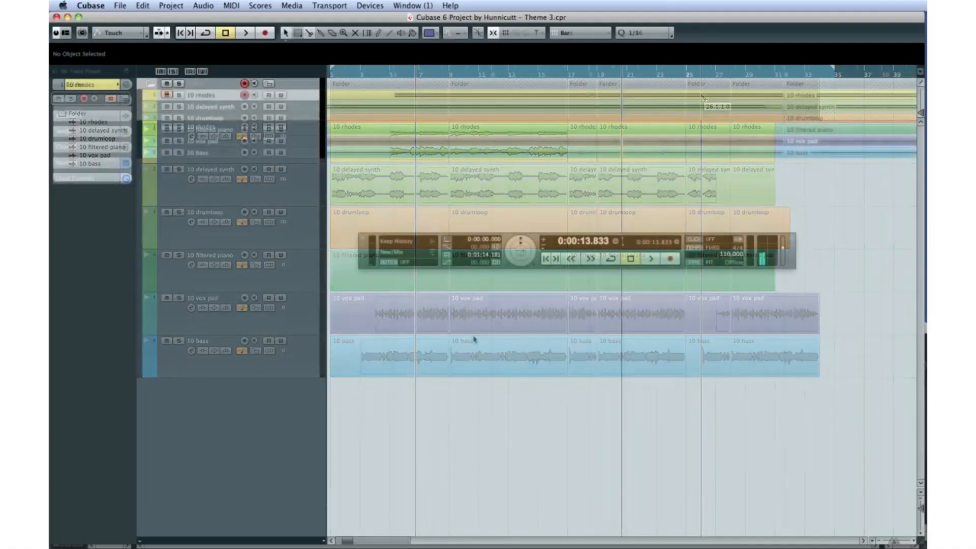
- Set the project ruler to Timecode with a 1/4 frame grid
right_click(474, 76)
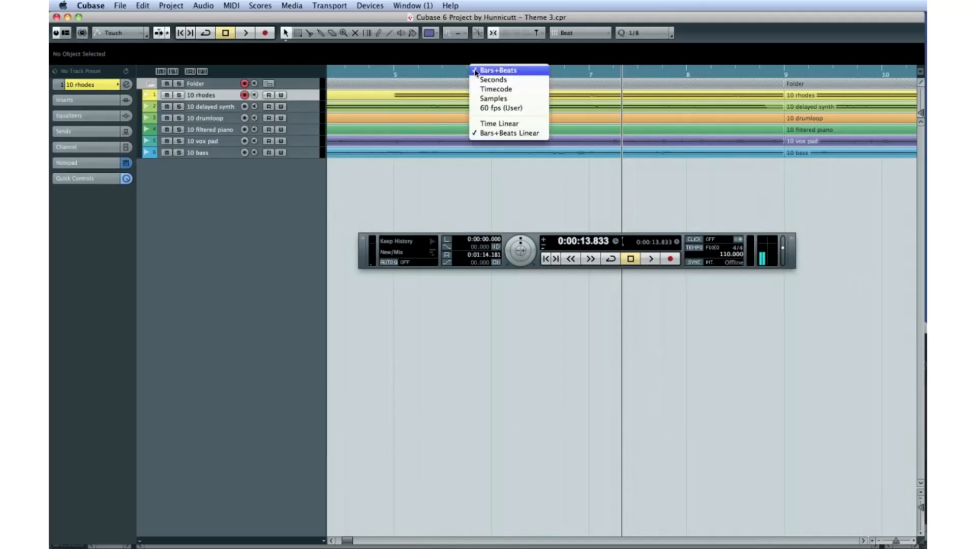
left_click(496, 91)
left_click(582, 32)
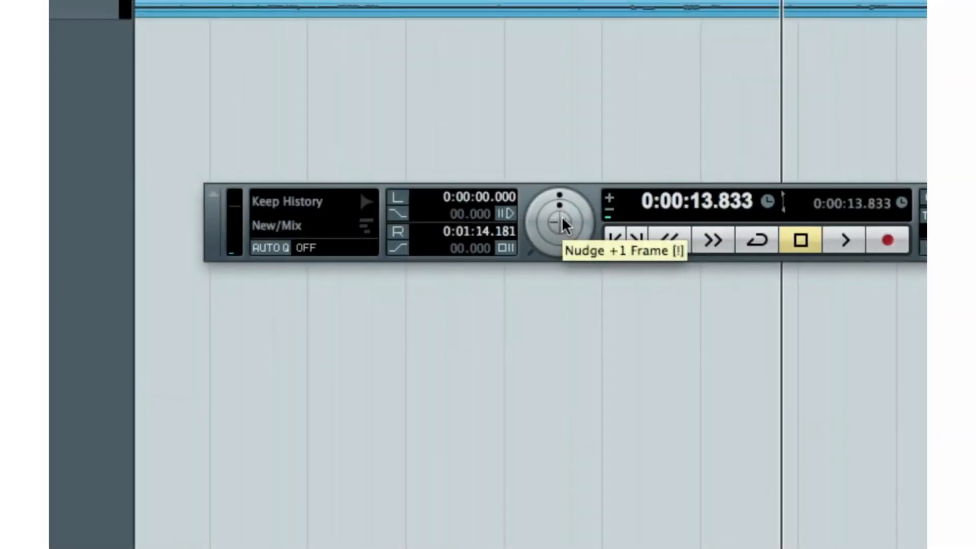
- Nudge the project cursor forward by five frames
left_click(563, 221)
left_click(563, 221)
left_click(563, 221)
left_click(563, 221)
left_click(563, 221)
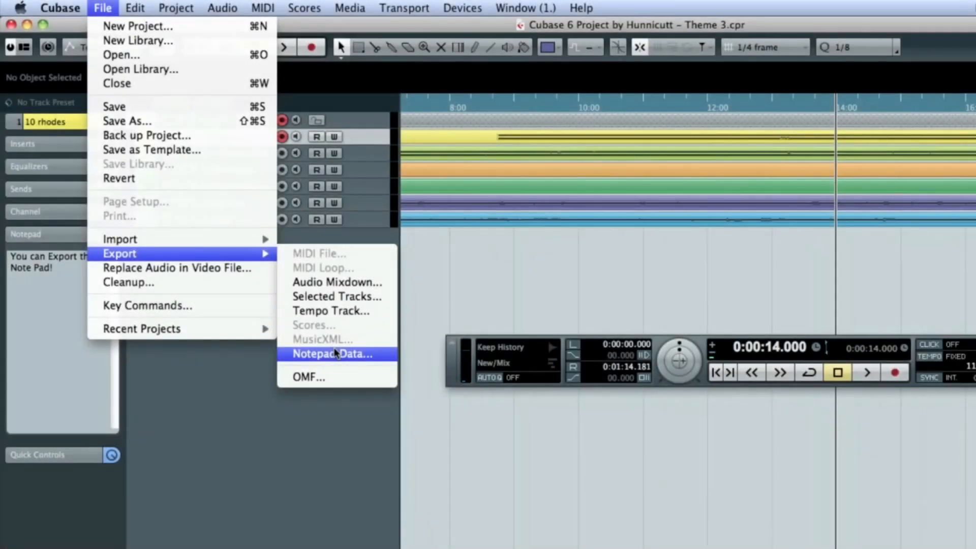
- View the notepad data export dialog without saving, and view the notepads of the 10 delayed synth and 10 drumloop tracks
left_click(335, 352)
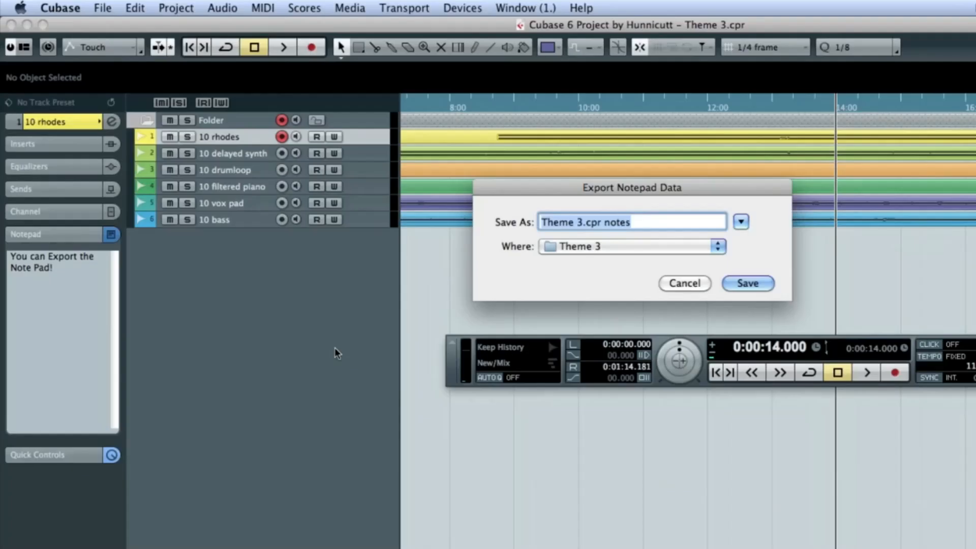
left_click(684, 283)
left_click(371, 153)
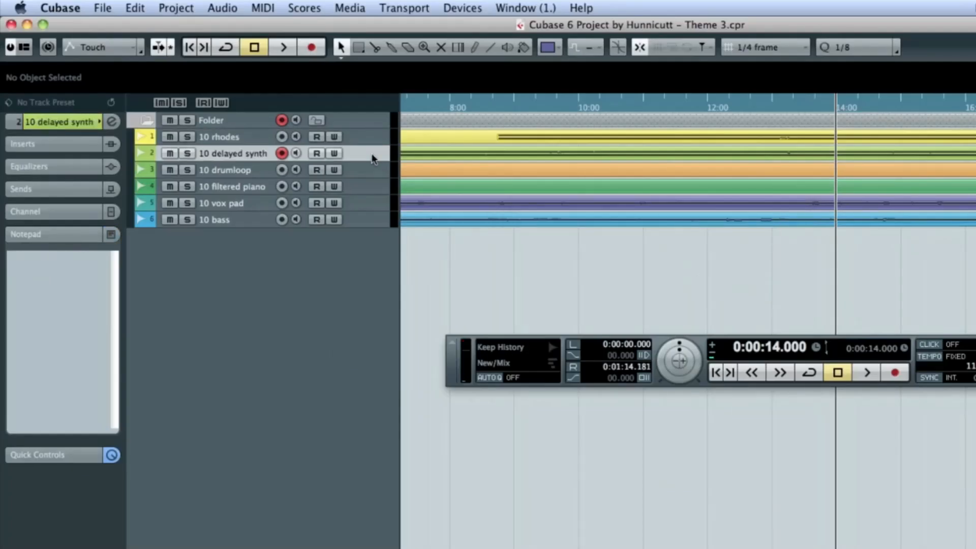
left_click(371, 172)
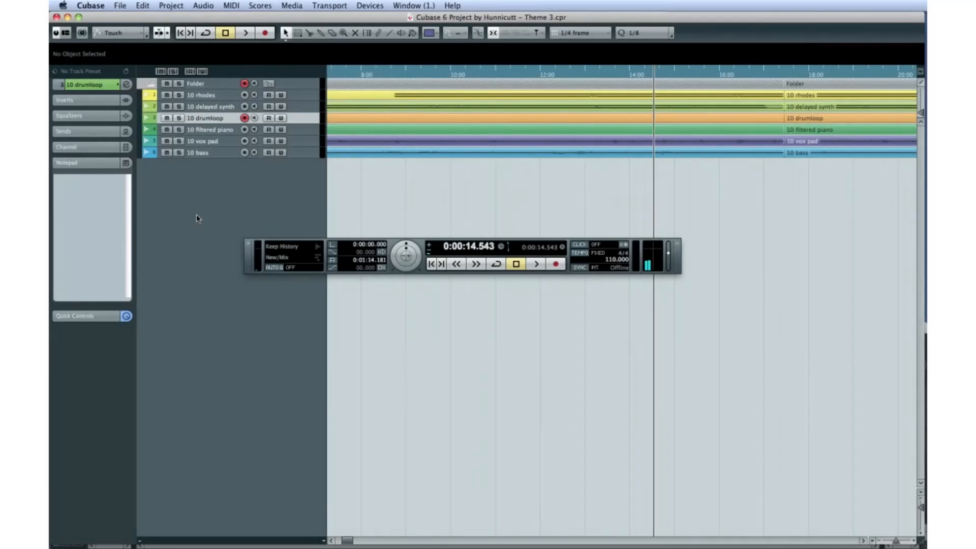
left_click(170, 4)
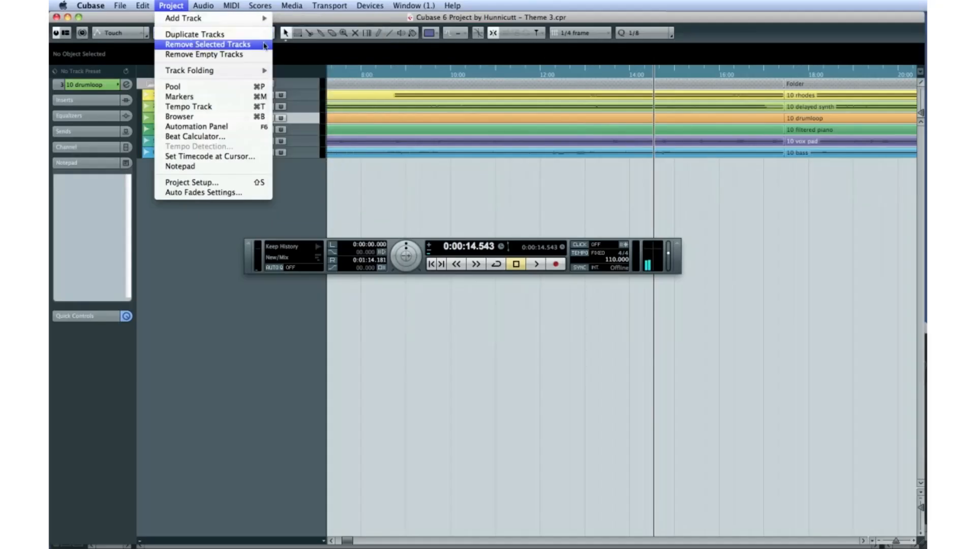
left_click(300, 193)
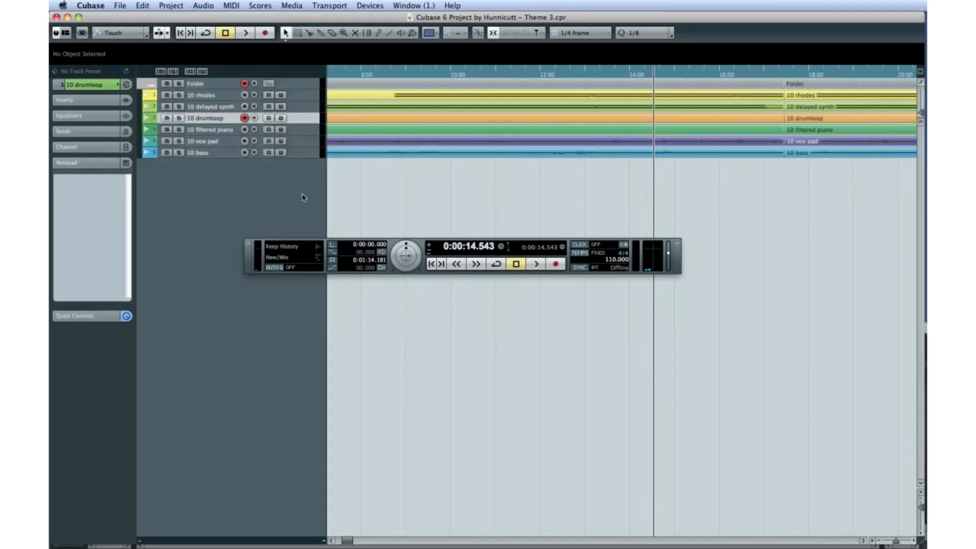
- Review the audio record mode options and the MIDI record mode options of the transport
left_click(305, 247)
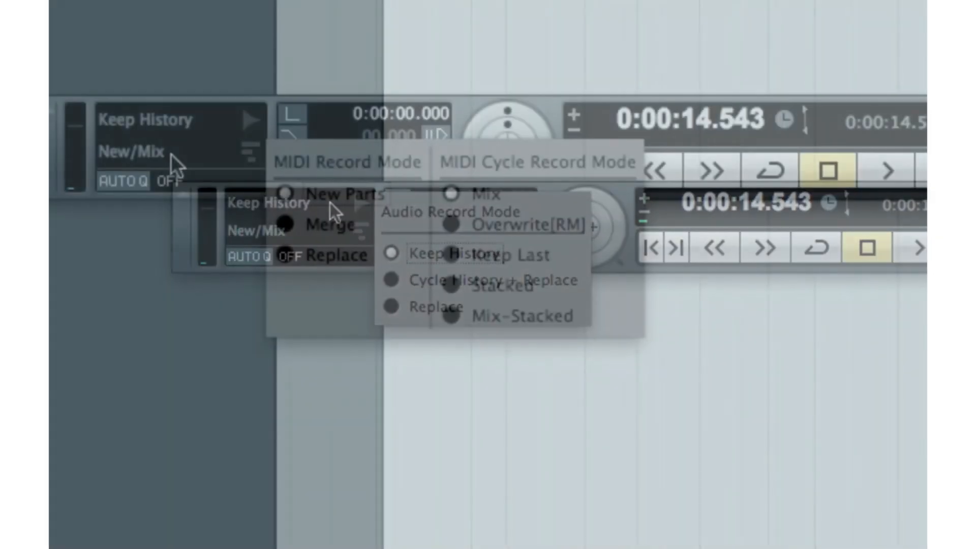
left_click(291, 233)
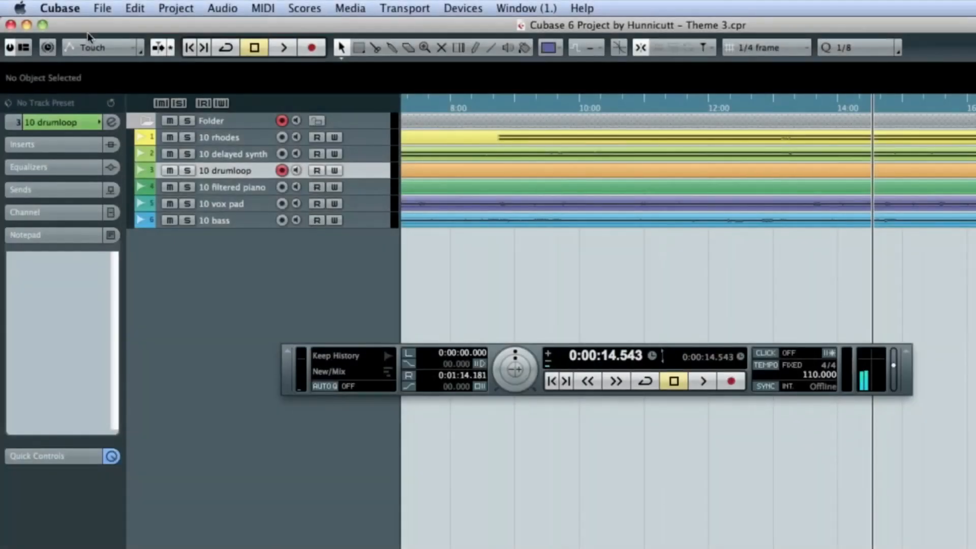
- Toggle Enable Record on Selected Audio Track off and on again in the Project & Mixer editing preferences, and accept them
left_click(71, 8)
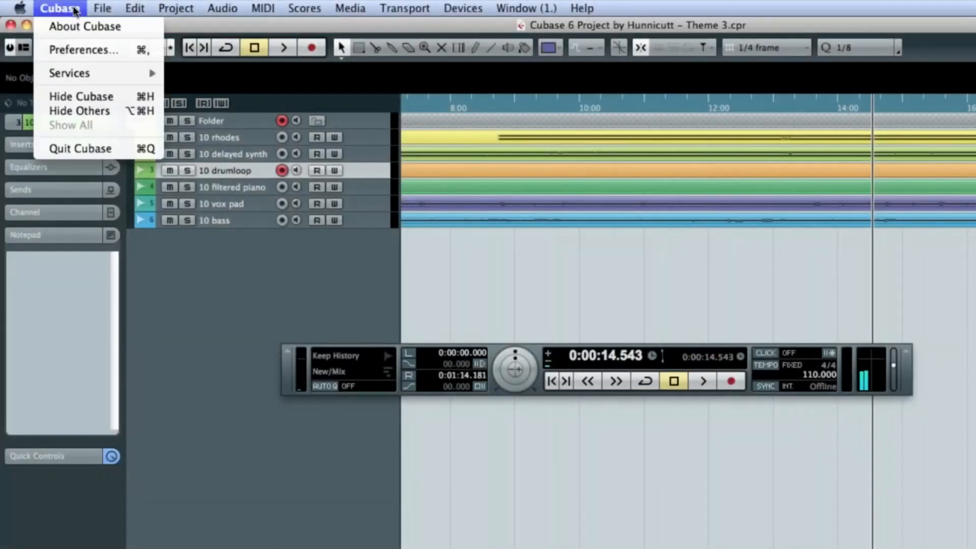
left_click(80, 49)
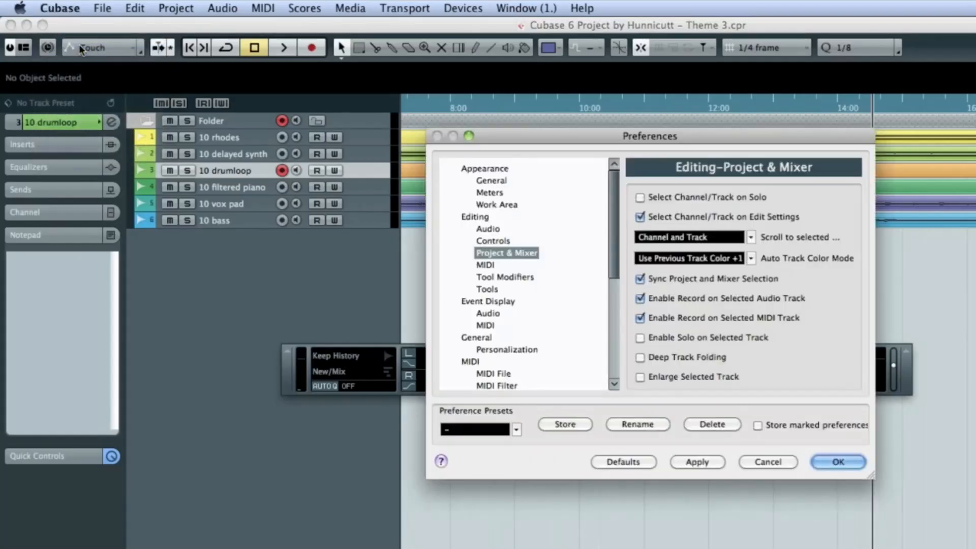
left_click(641, 299)
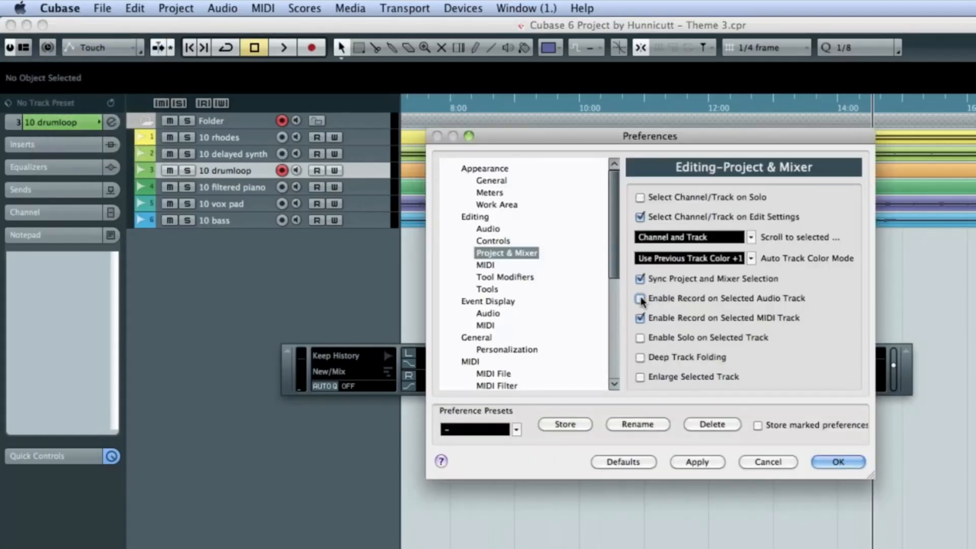
left_click(641, 300)
left_click(829, 461)
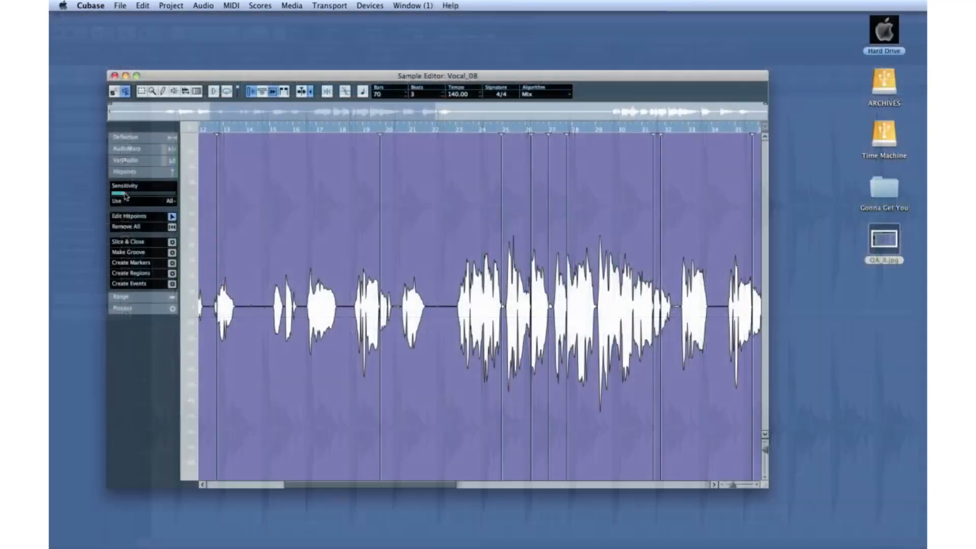
- Increase the hitpoint sensitivity for Vocal_08 and limit the hitpoints used to 1/16 positions
left_click_drag(123, 194, 144, 197)
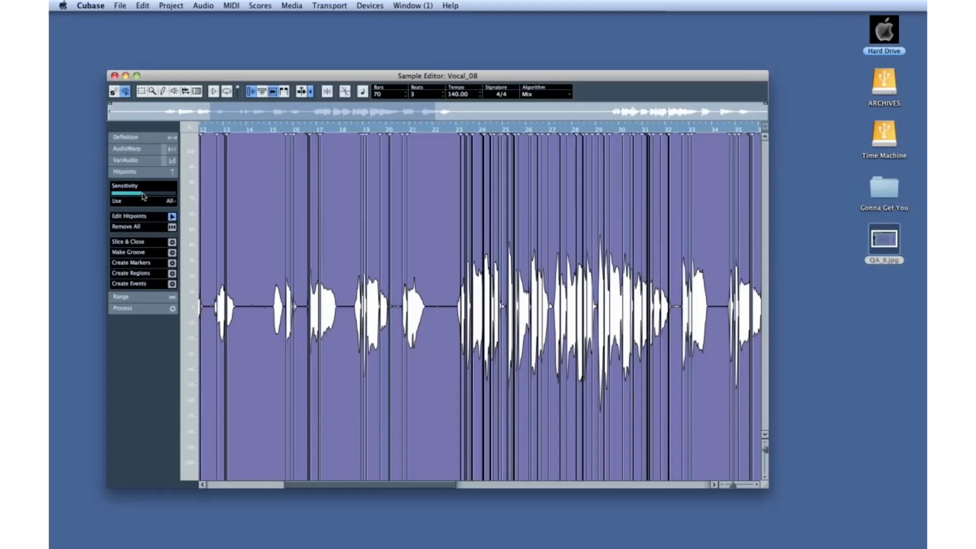
left_click(169, 201)
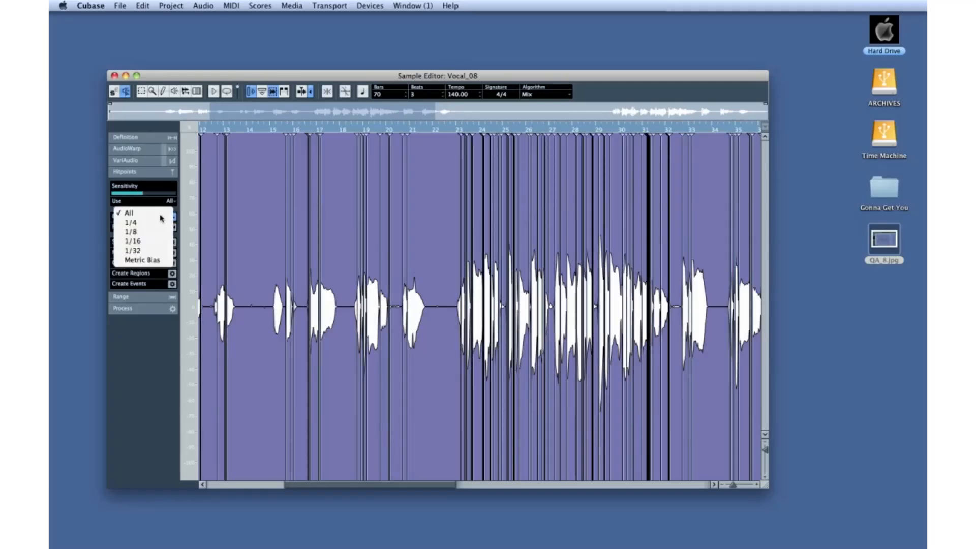
left_click(157, 241)
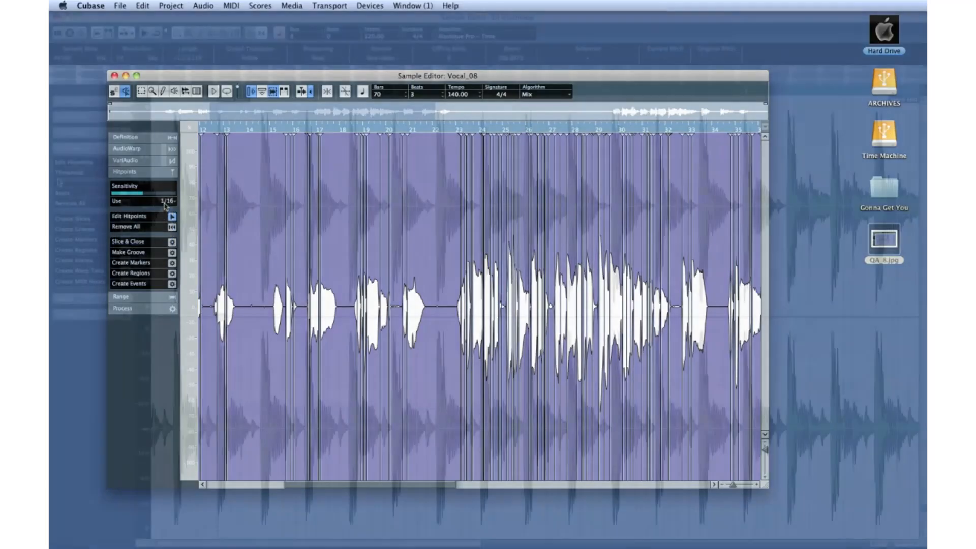
left_click(166, 201)
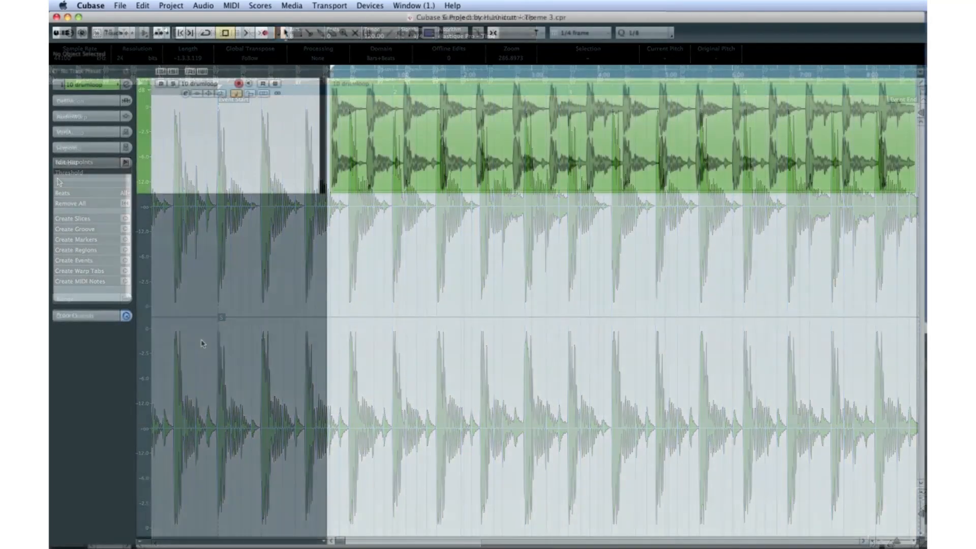
- Open the 10 drumloop event in the Sample Editor, detect its hitpoints and raise the threshold to filter out the weaker ones
double_click(441, 148)
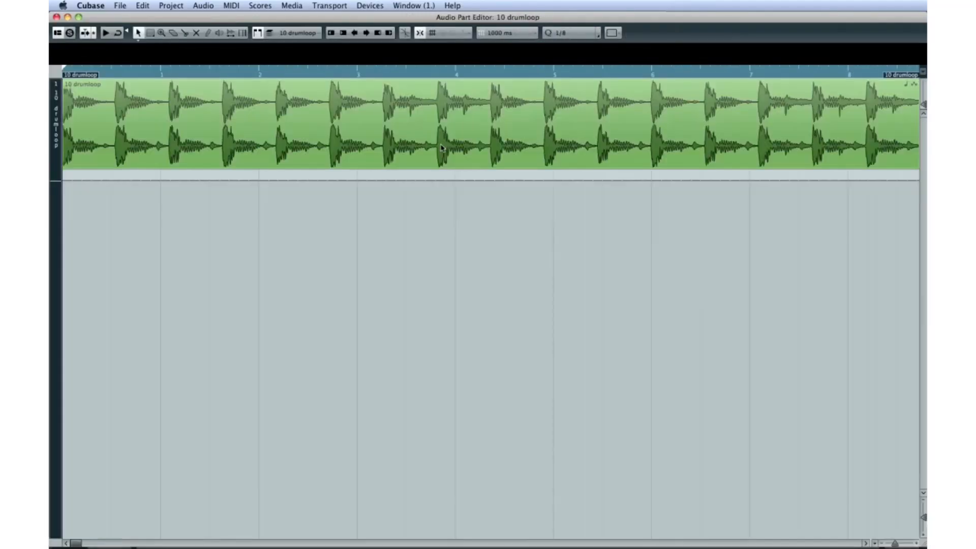
double_click(381, 156)
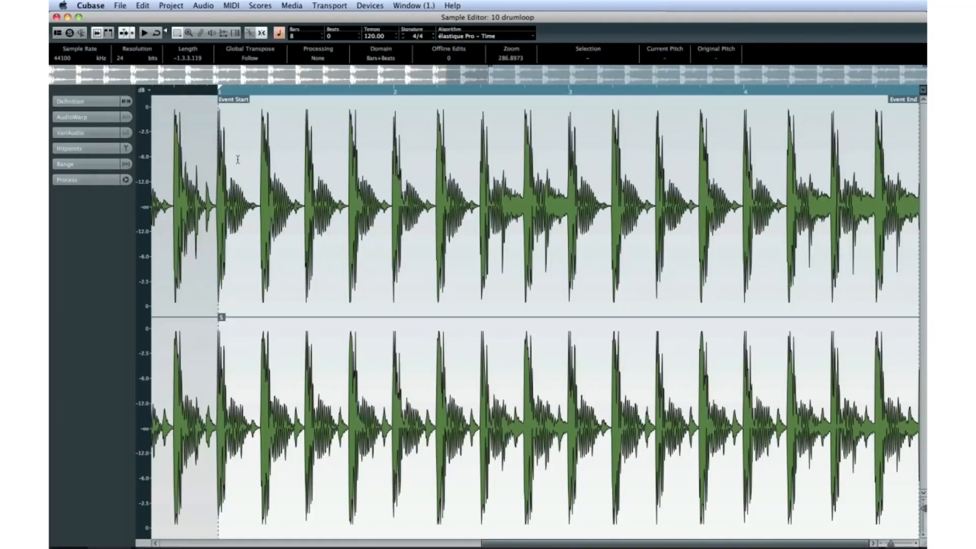
left_click(111, 149)
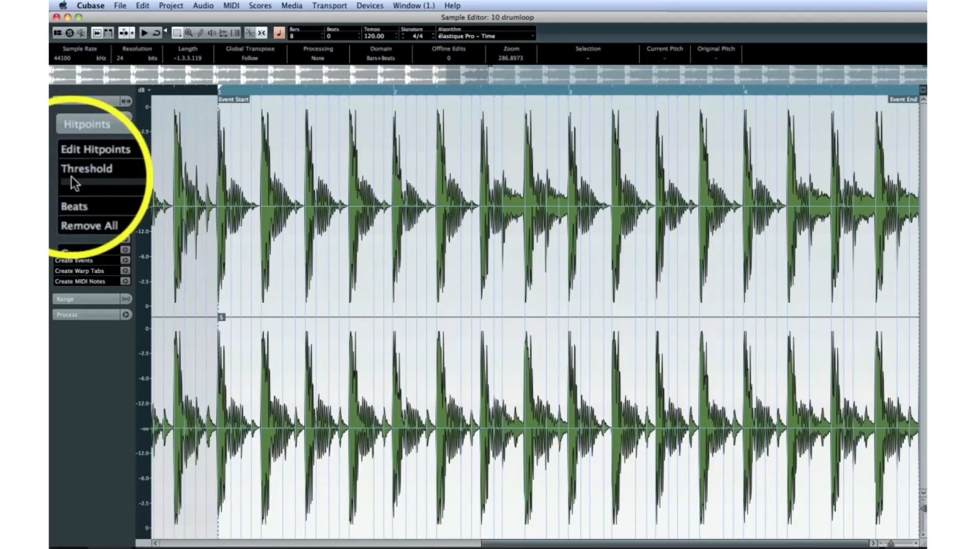
mouse_move(65, 178)
left_mouse_down()
mouse_move(122, 184)
mouse_move(75, 185)
left_mouse_up()
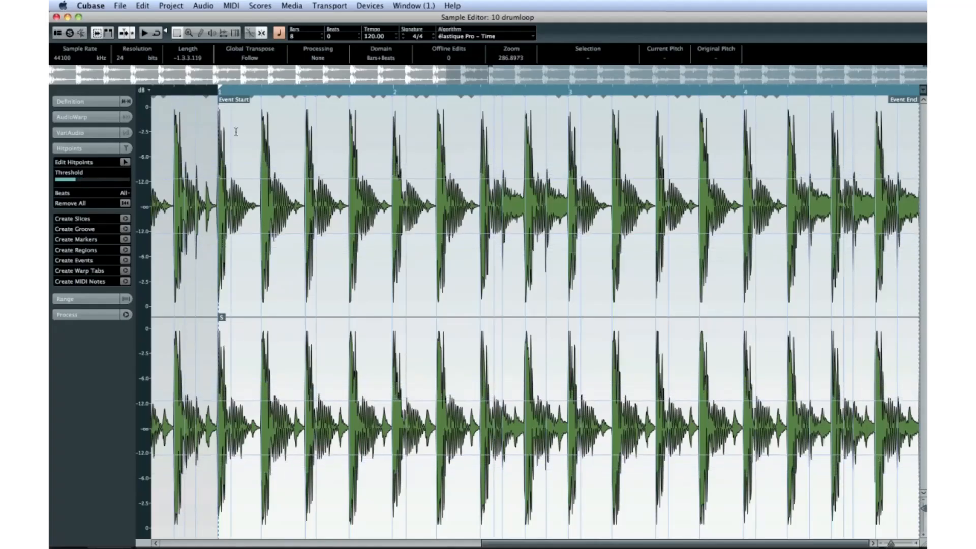
left_click(282, 98)
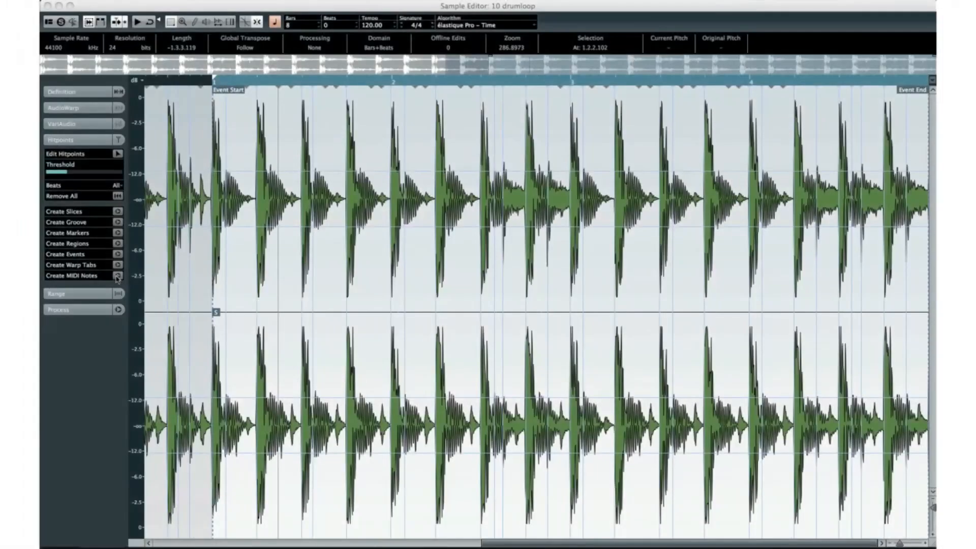
- Convert the drumloop's hitpoints to MIDI notes with pitch A#0 and length 1/4 on a new MIDI track, and create slices from the hitpoints
left_click(117, 276)
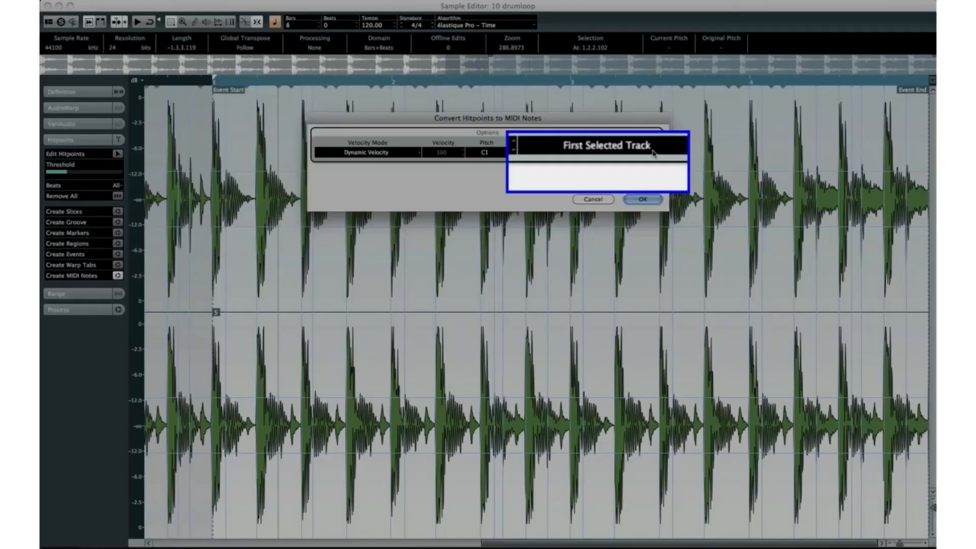
left_click(624, 152)
left_click(668, 160)
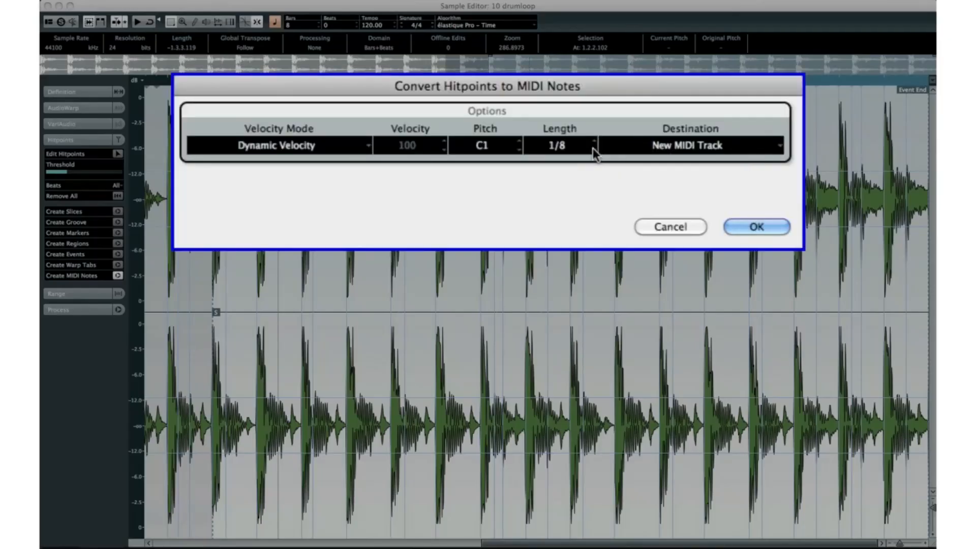
left_click(595, 141)
left_click(506, 155)
left_click(506, 154)
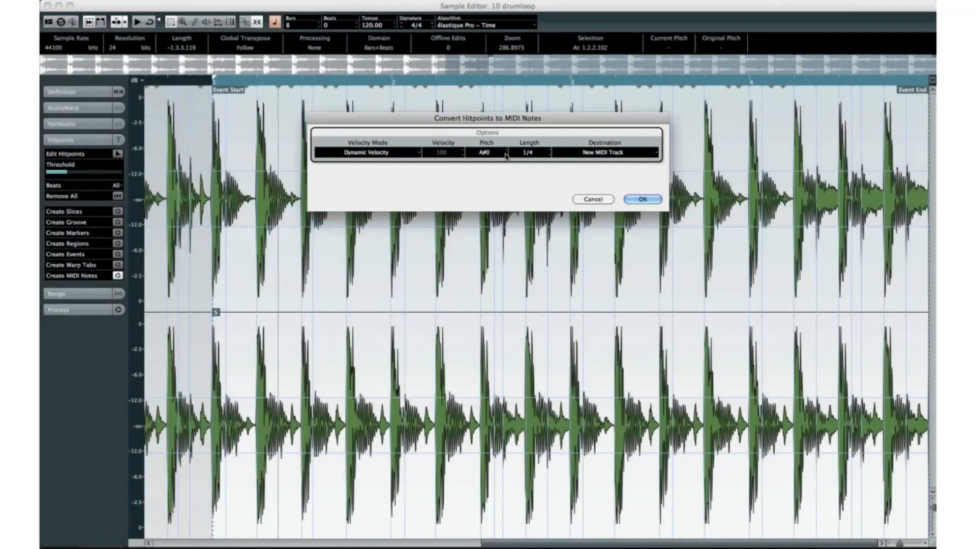
left_click(630, 201)
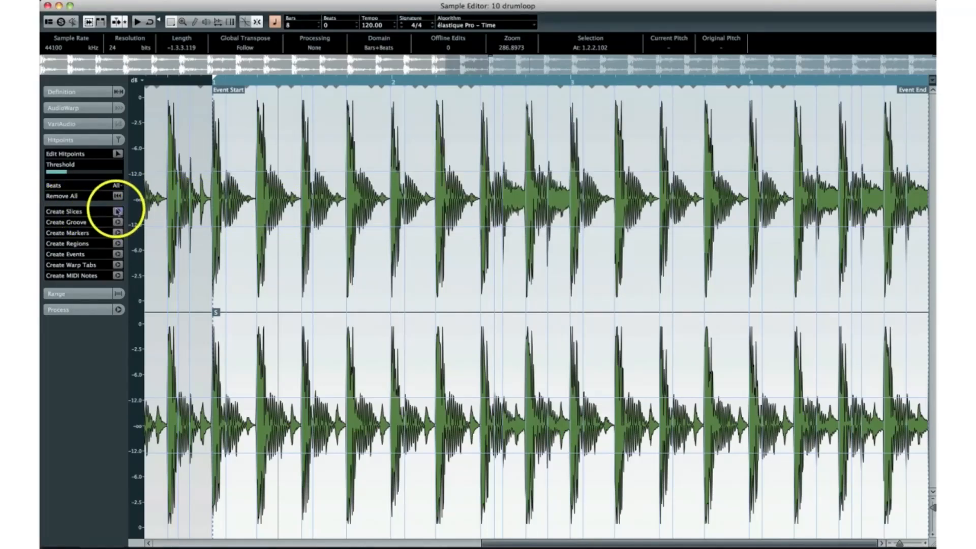
left_click(118, 211)
left_click(538, 189)
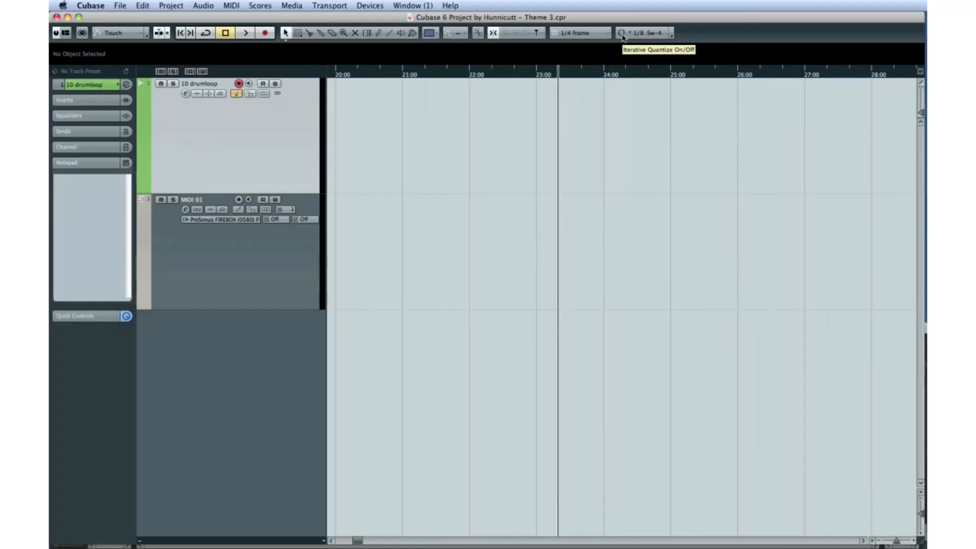
- Review the quantize presets, enable iQ and Auto Apply, and set the Catch Range to 1 in the Quantize Panel
left_click(672, 34)
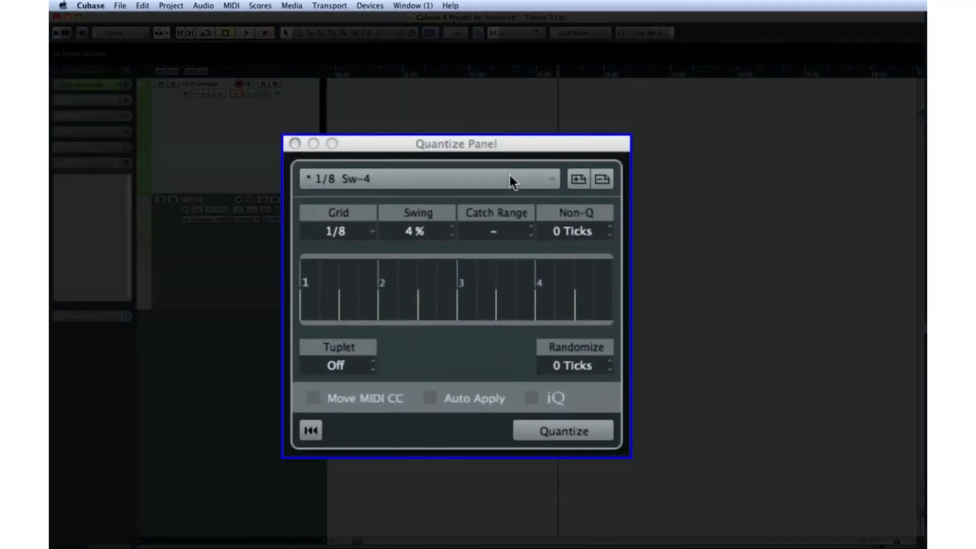
left_click(540, 178)
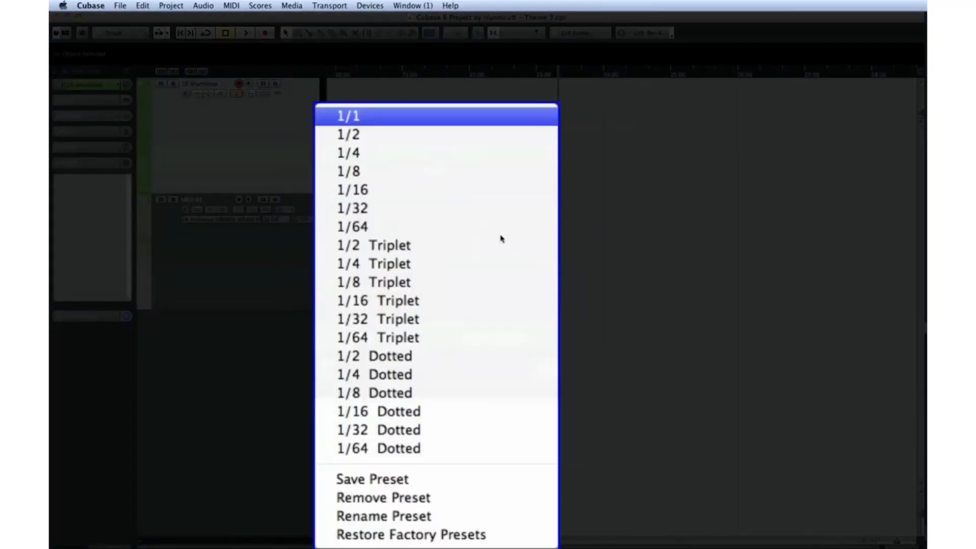
left_click(520, 395)
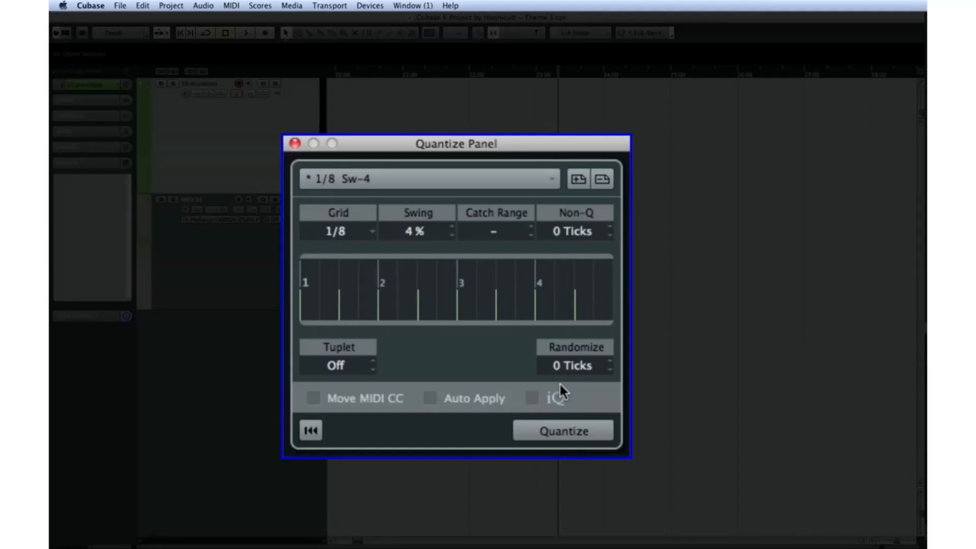
left_click(531, 397)
left_click(430, 398)
left_click(526, 224)
type("1")
key("Return")
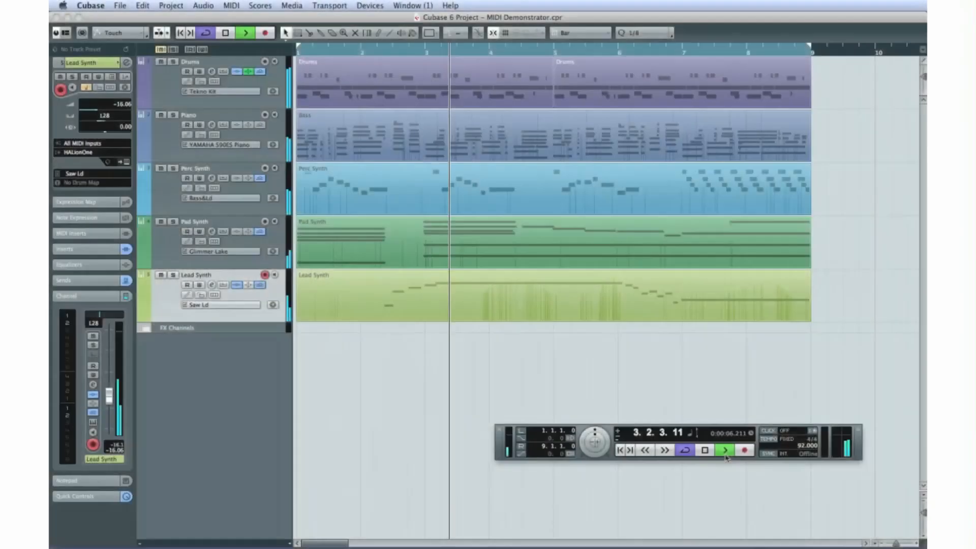
- Play the MIDI Demonstrator project through to about bar 9 and stop playback
left_click(725, 452)
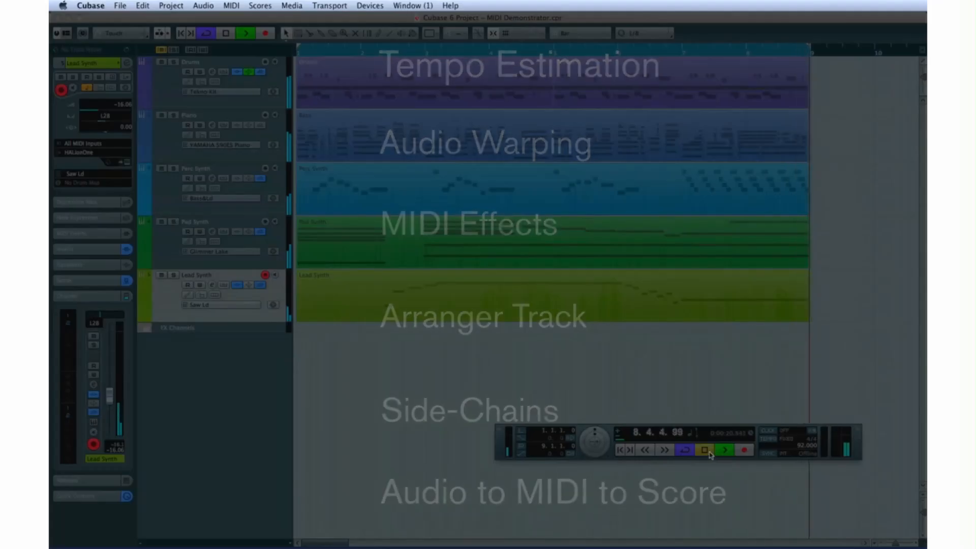
left_click(709, 453)
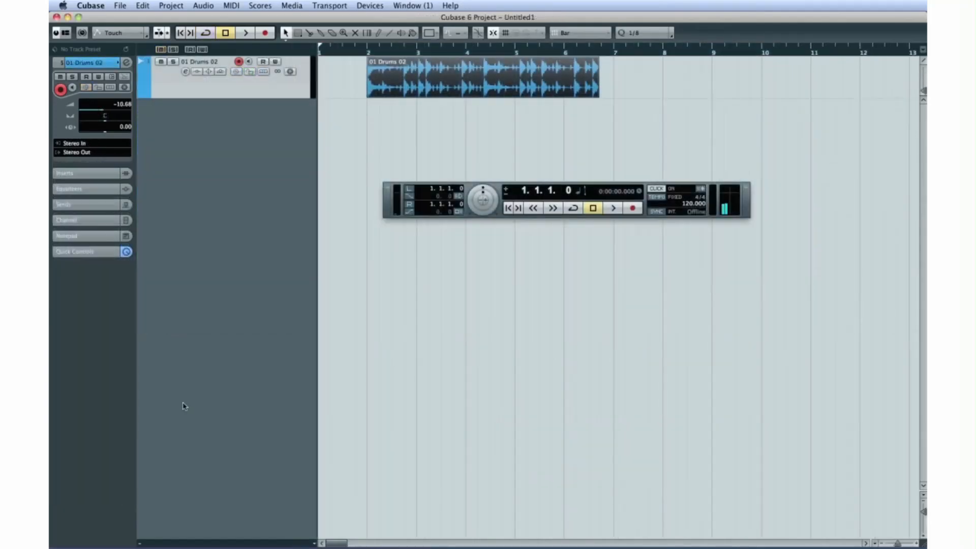
- Look up the Tempo Detection command, and play the 01 Drums 02 clip through at the fixed project tempo
left_click(168, 6)
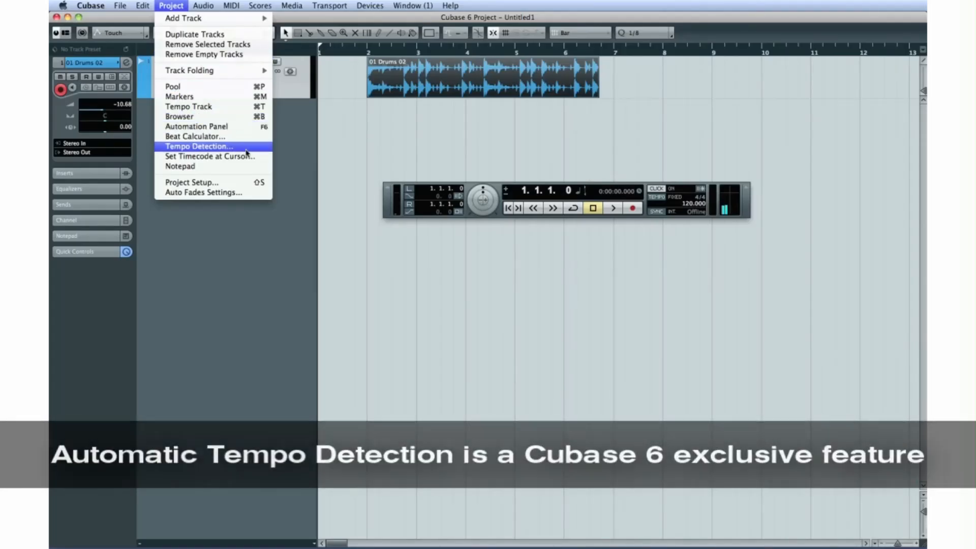
left_click(376, 228)
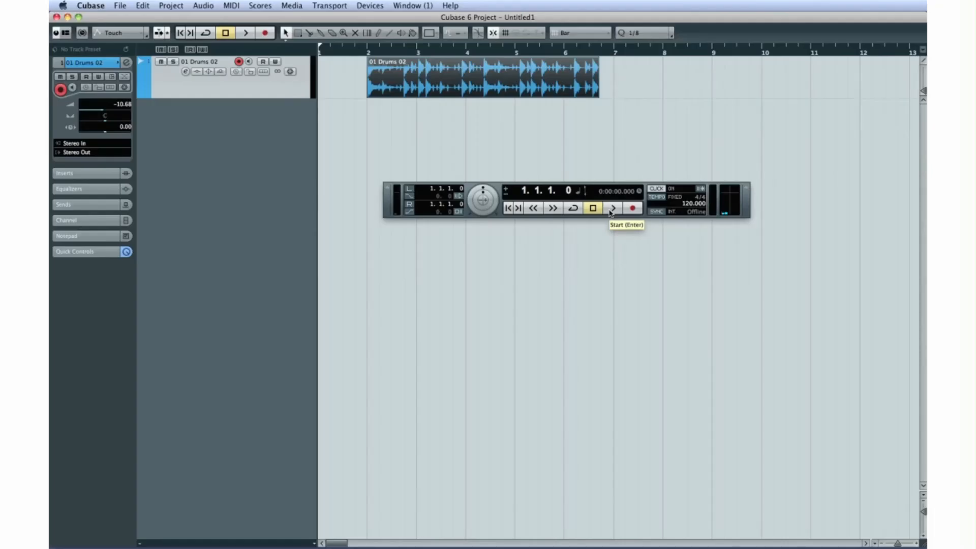
left_click(612, 210)
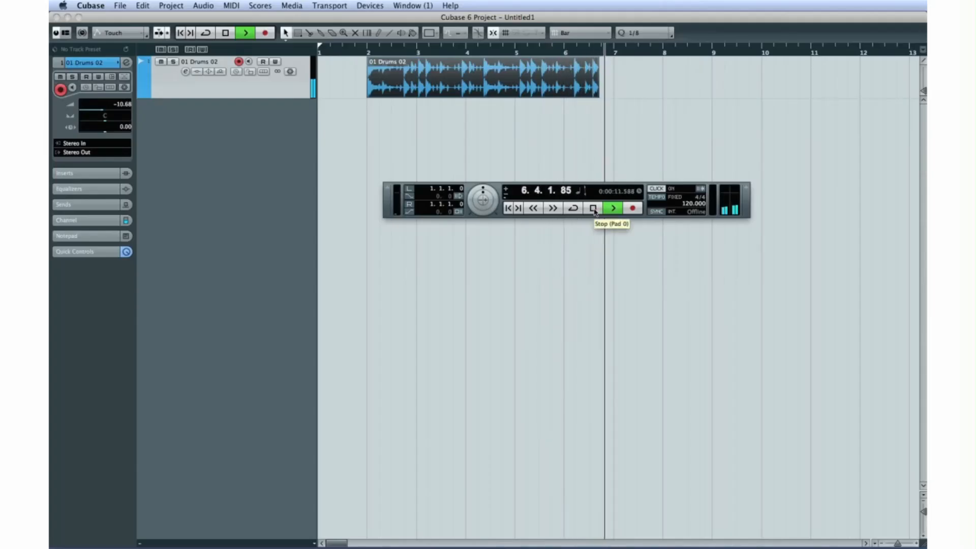
left_click(593, 208)
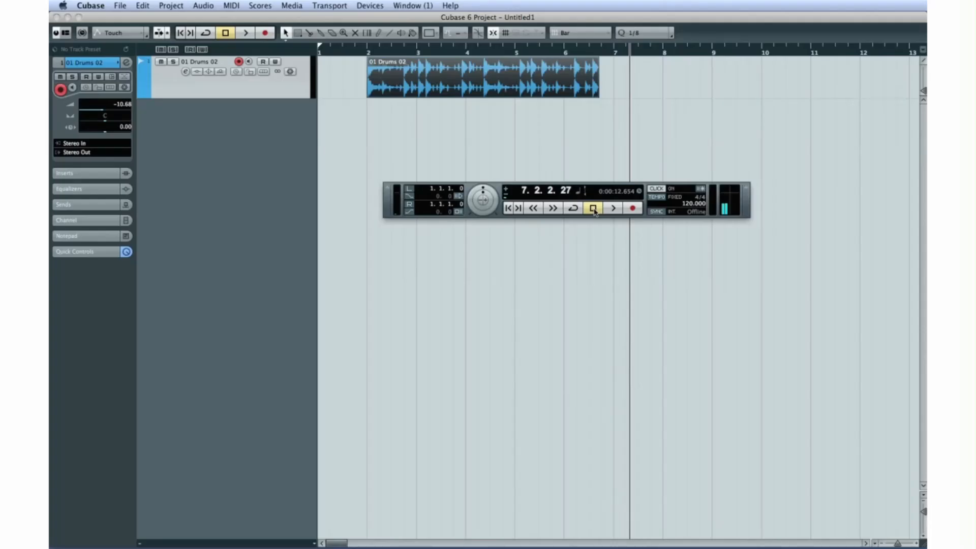
- Switch the project to track tempo, analyze 01 Drums 02 with Tempo Detection, divide the detected tempo by 2 and close the detection panel
left_click(672, 200)
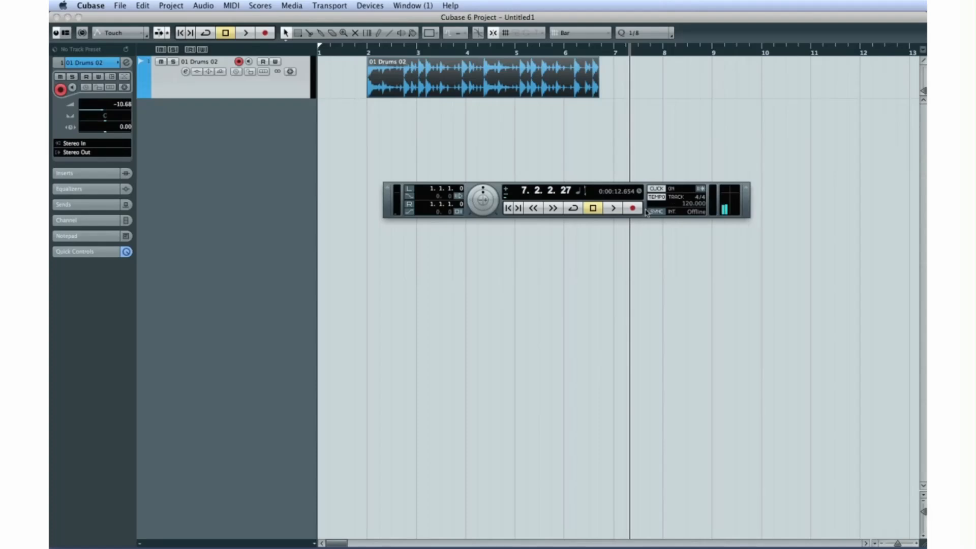
left_click(172, 5)
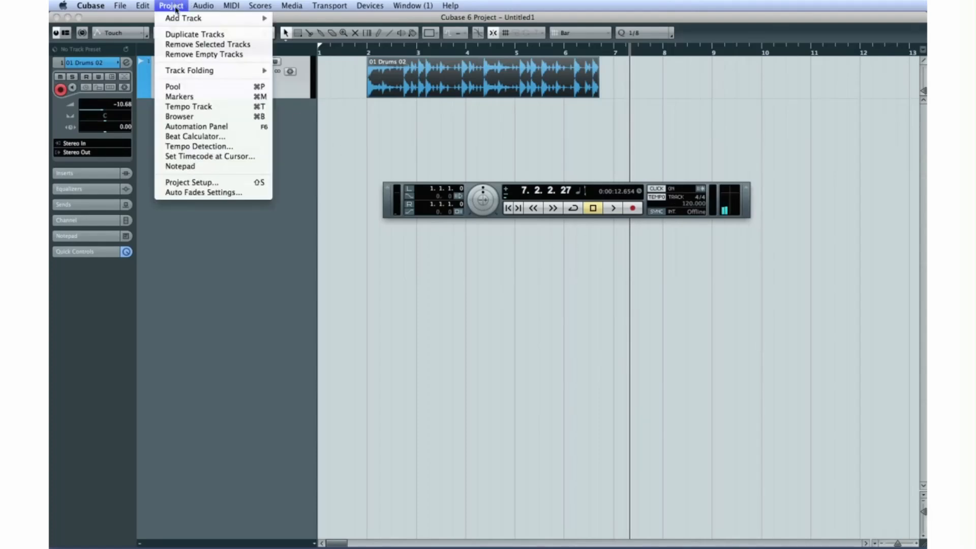
left_click(202, 146)
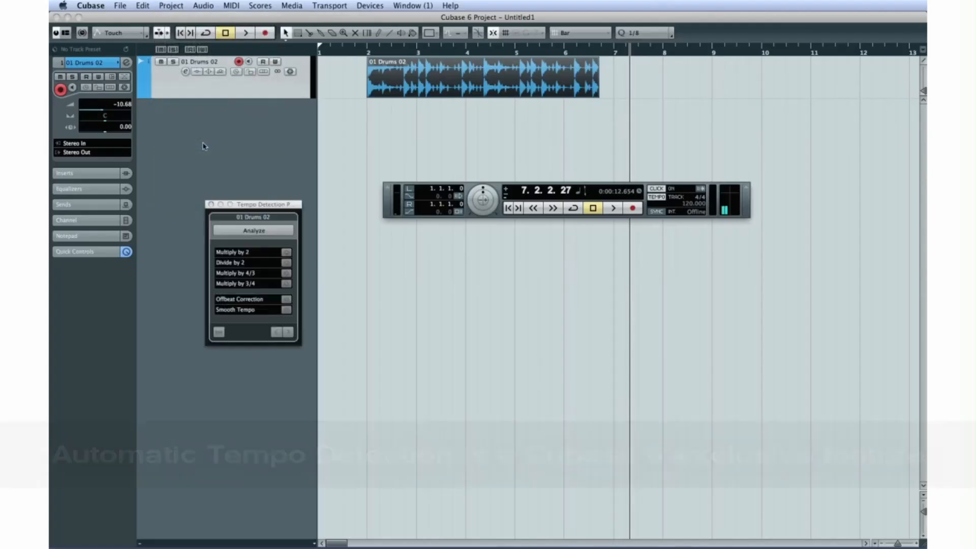
left_click(254, 231)
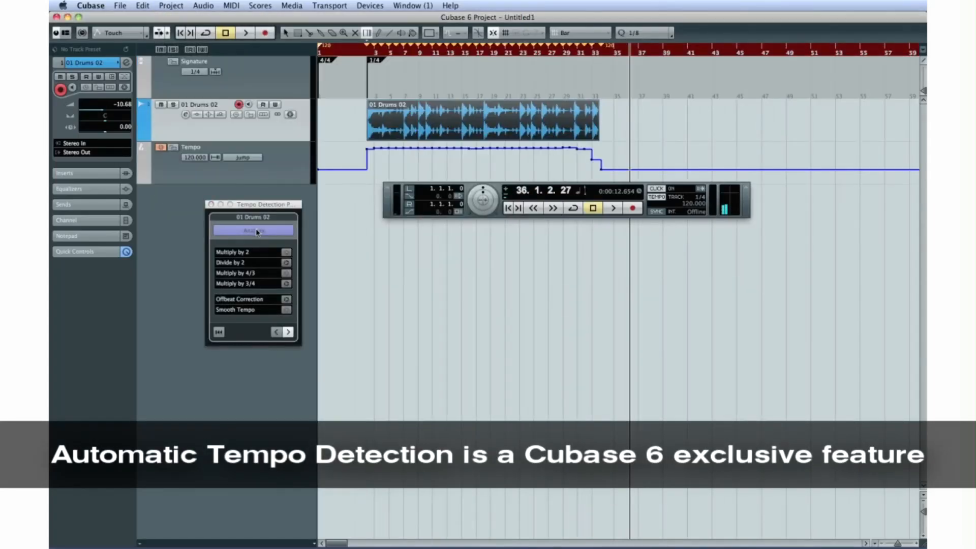
left_click(286, 263)
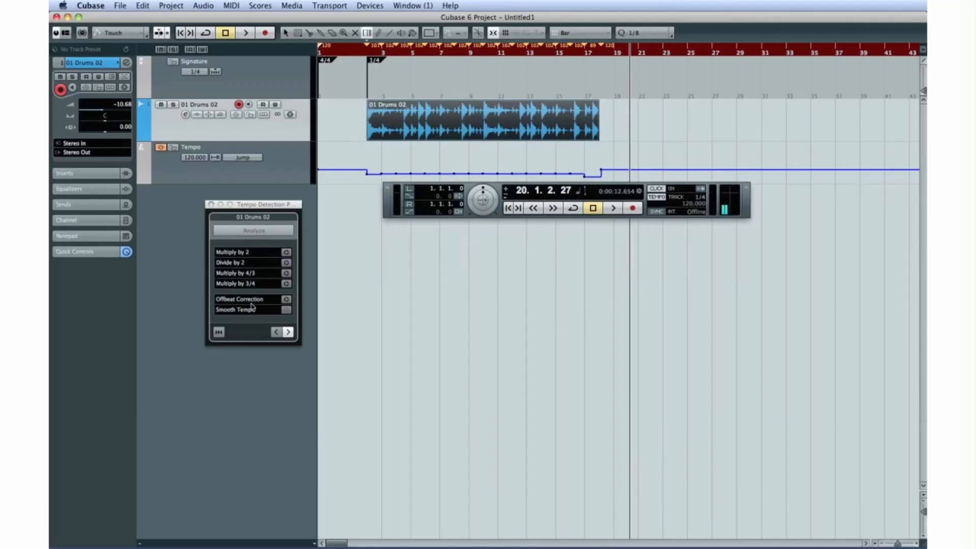
left_click(211, 204)
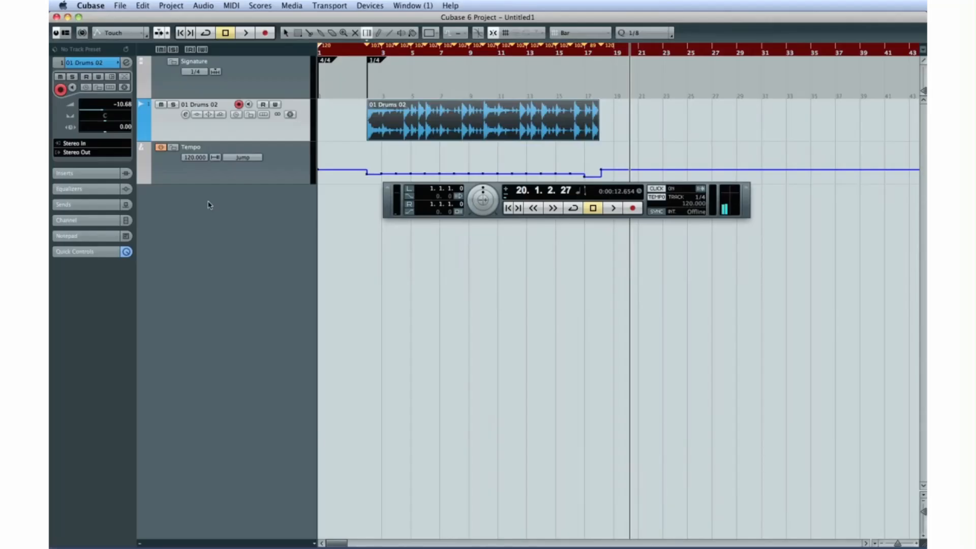
- Play the 01 Drums 02 clip from bar 2 along with the detected tempo track, and stop partway through
left_click(509, 209)
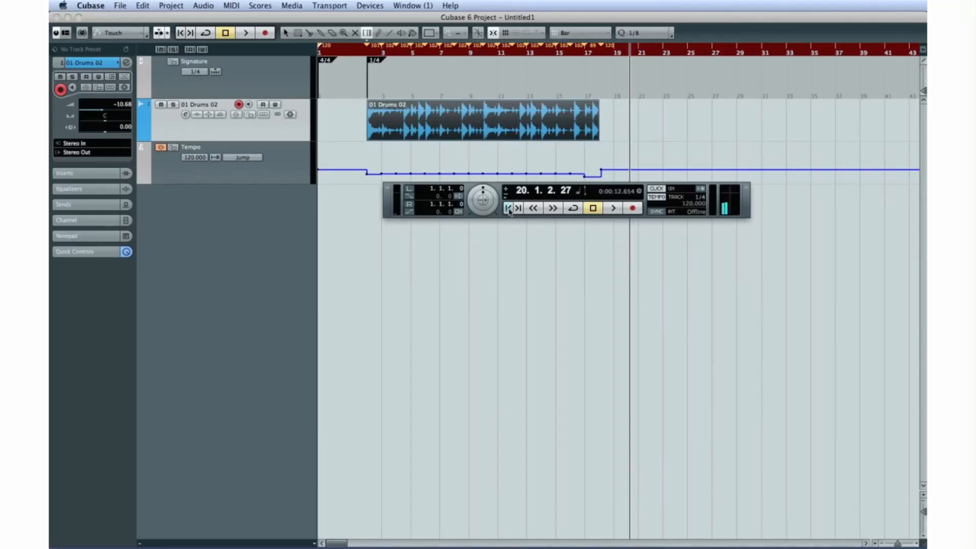
left_click(284, 34)
left_click(352, 52)
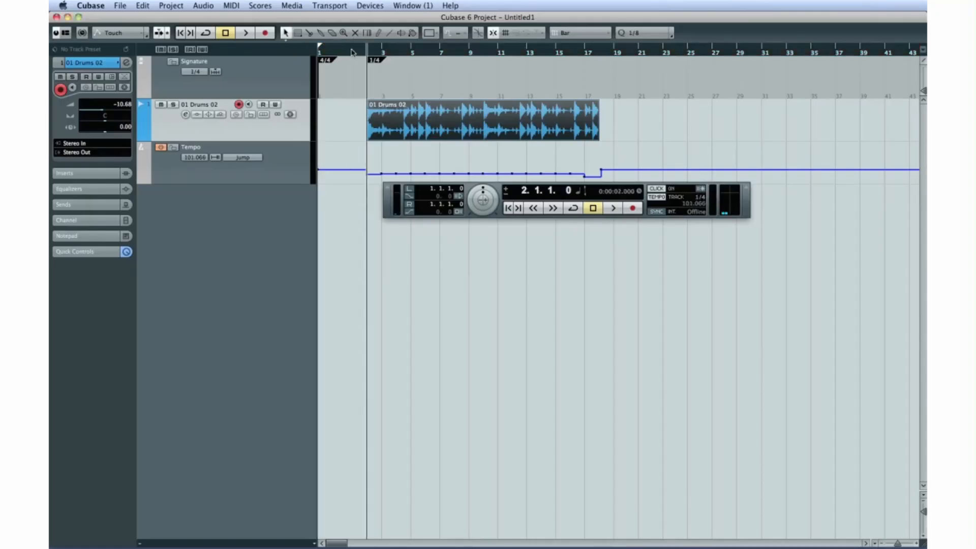
left_click(609, 211)
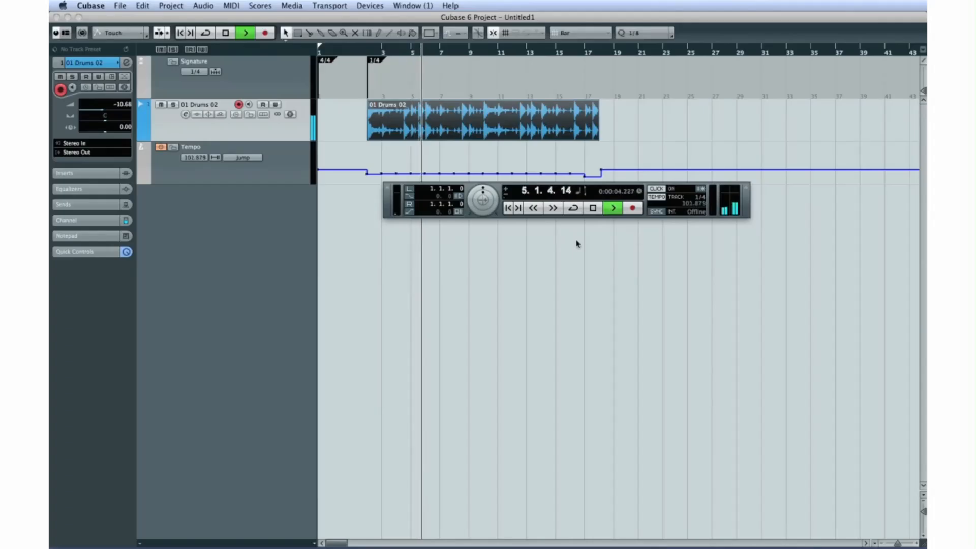
left_click(592, 212)
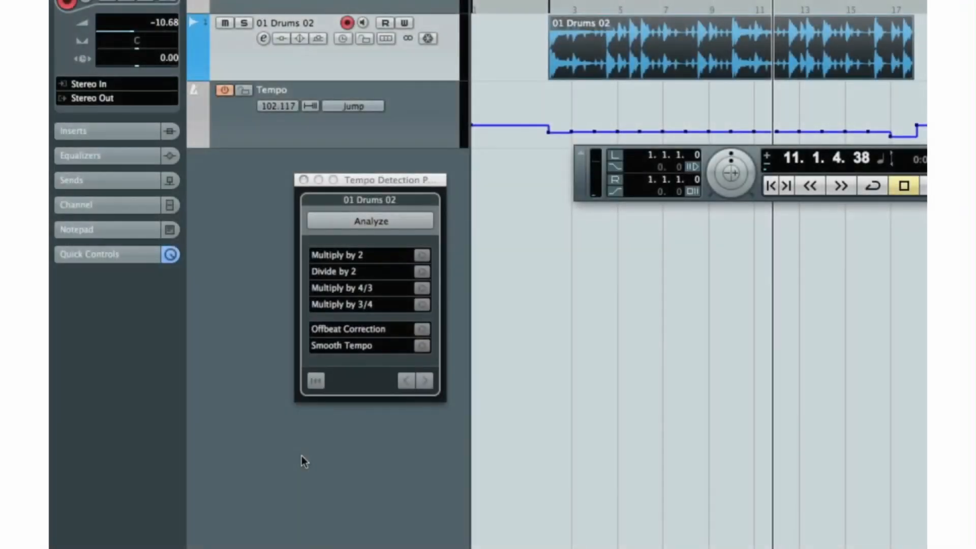
left_click(360, 381)
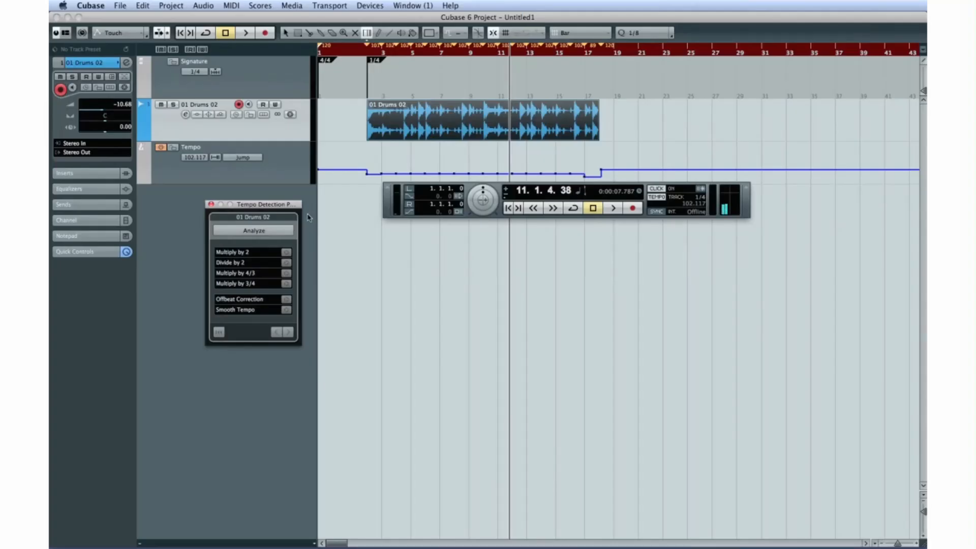
- Set the definition of 01 Drums 02 from tempo, saved in the project only with all tracks in musical timebase, and switch to fixed tempo
left_click(212, 204)
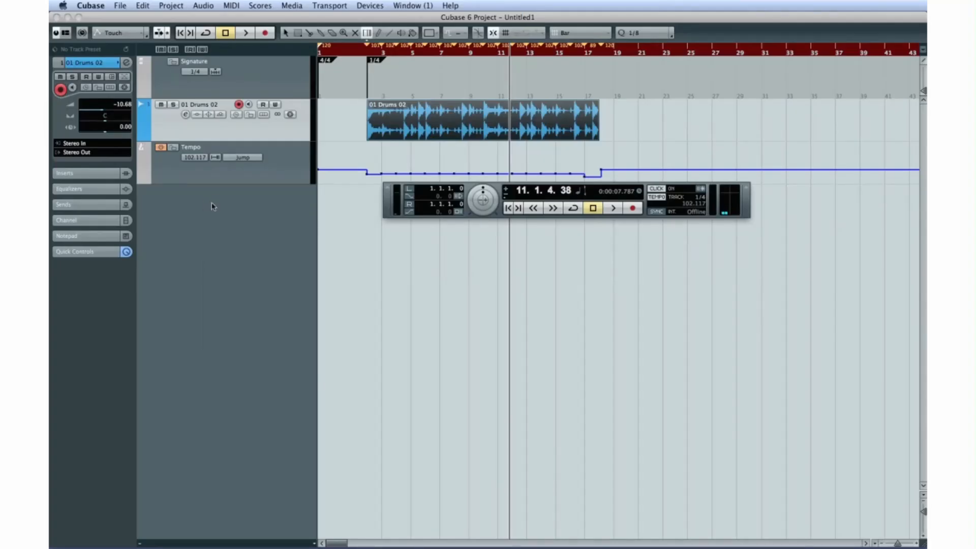
left_click(196, 4)
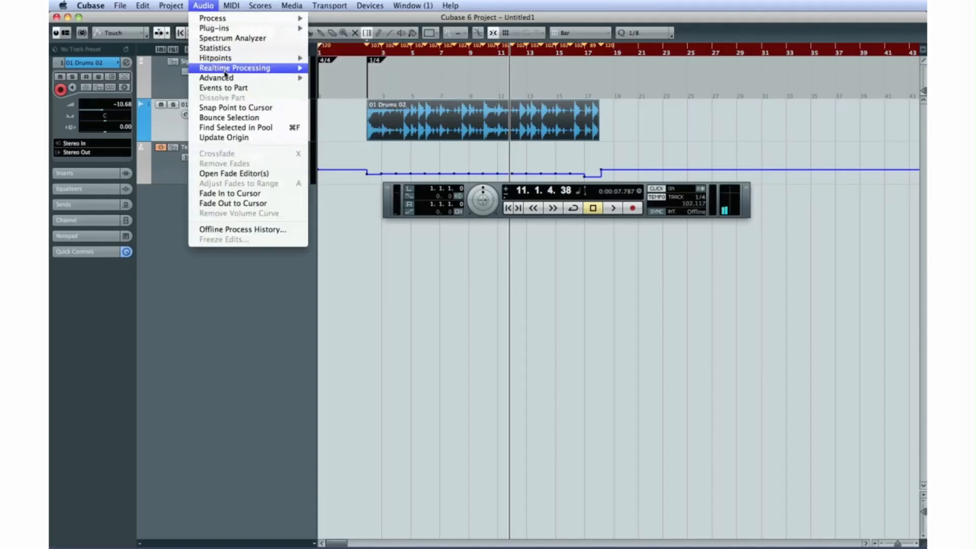
mouse_move(248, 78)
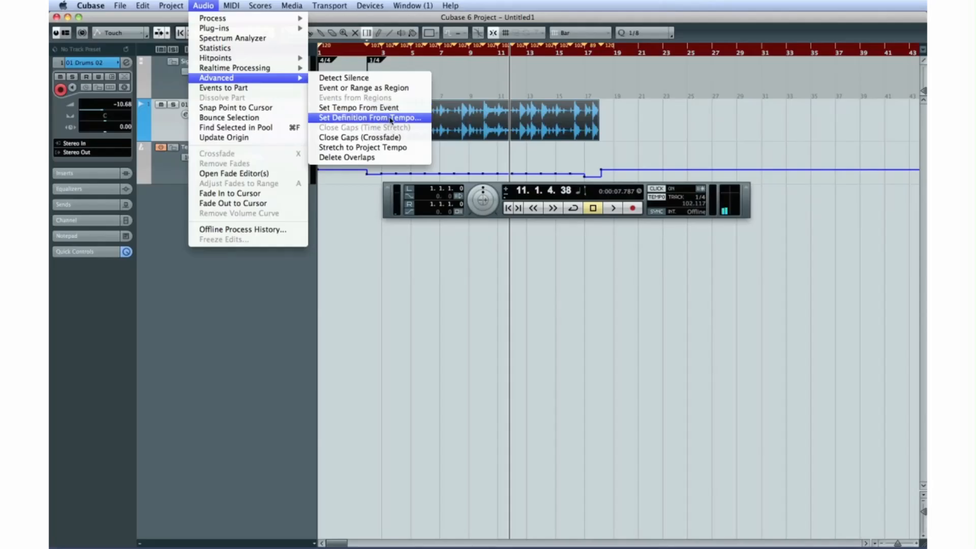
left_click(420, 120)
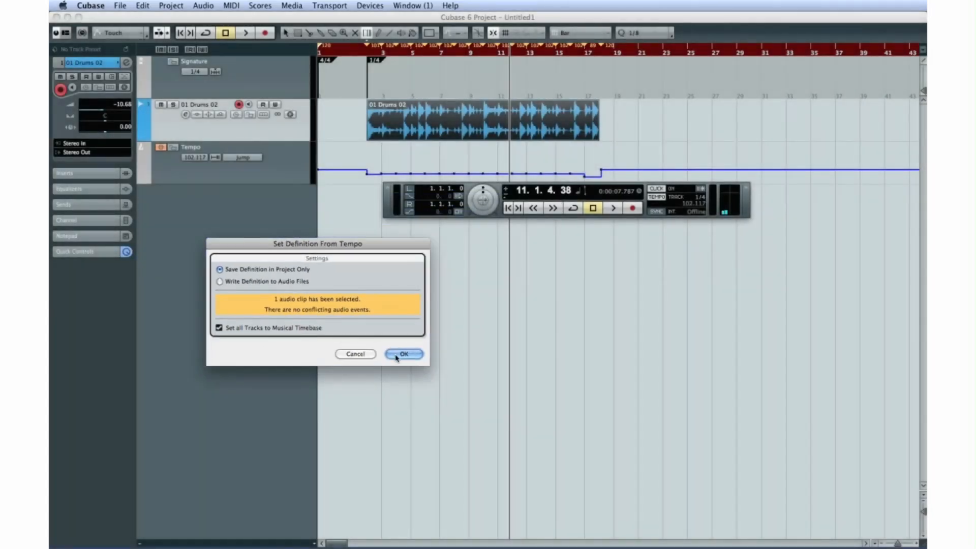
left_click(403, 354)
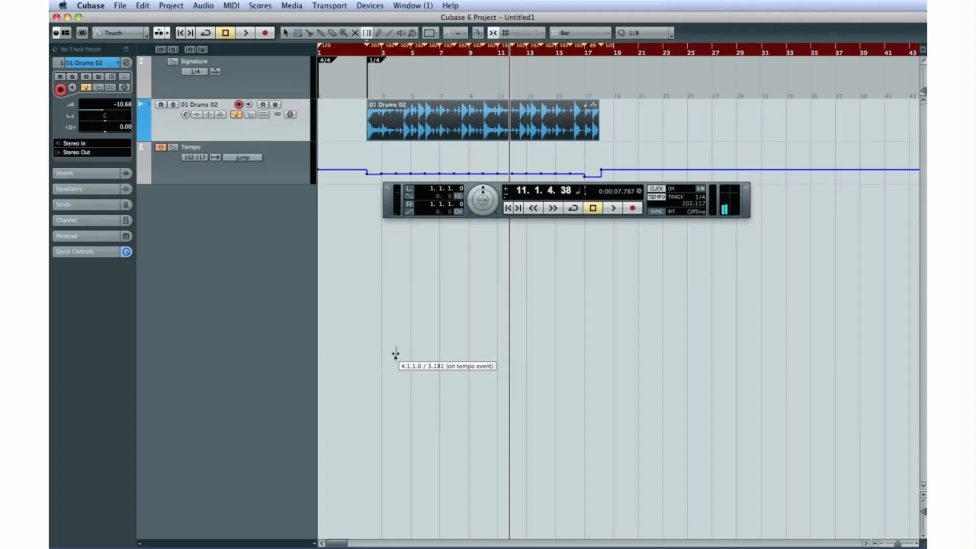
left_click(671, 197)
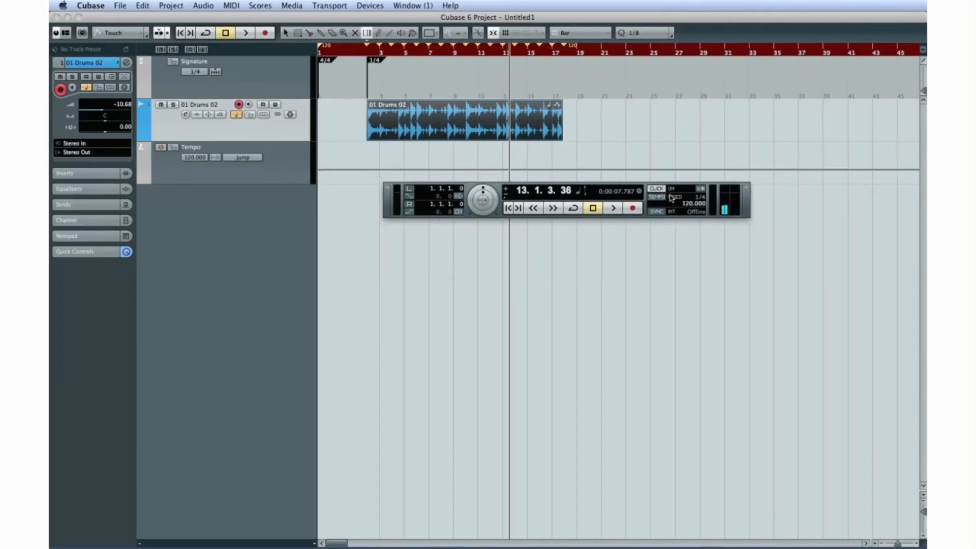
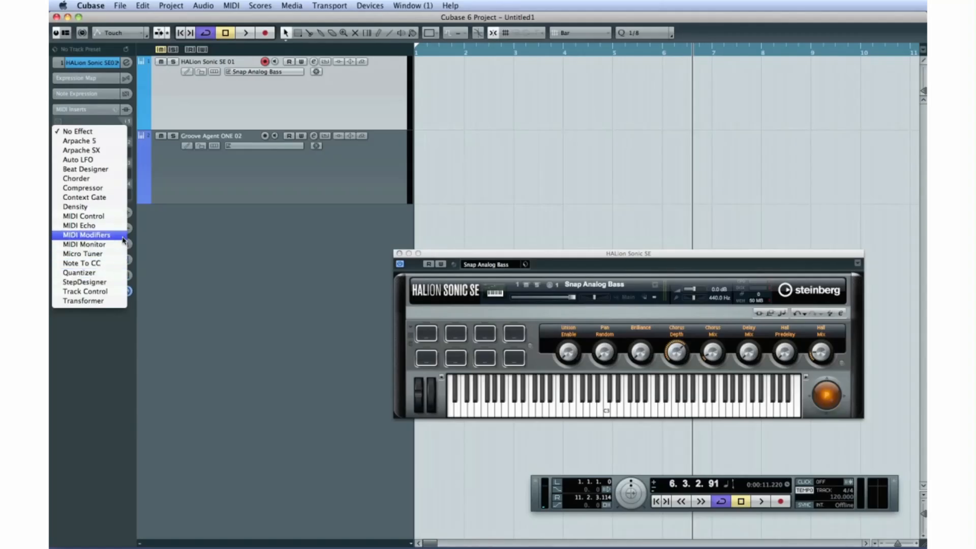
- Open Beat Designer as a MIDI insert and enter Acoustic Snare hits on steps 2, 4 and 6 and Hand Clap hits on steps 5 and 7
left_click(107, 143)
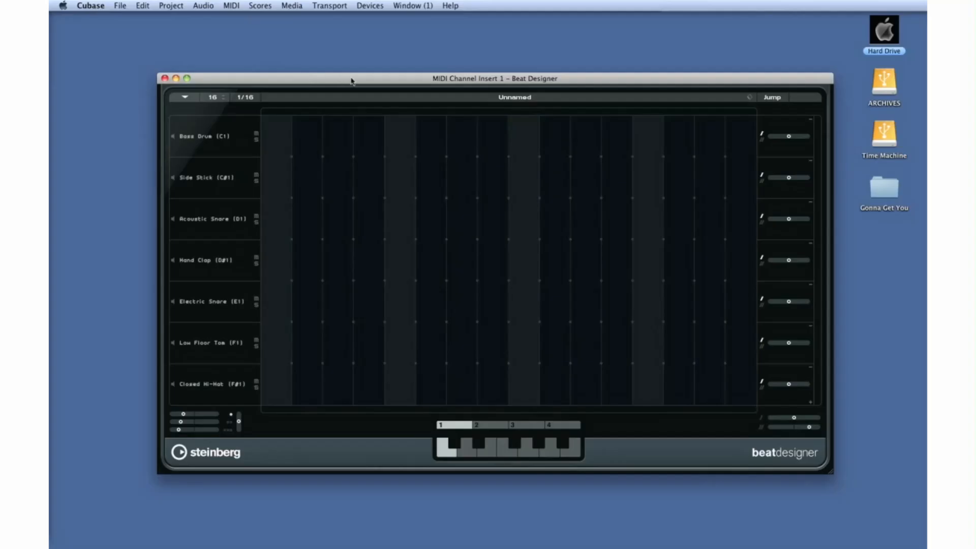
left_click(310, 229)
left_click(364, 229)
left_click(431, 230)
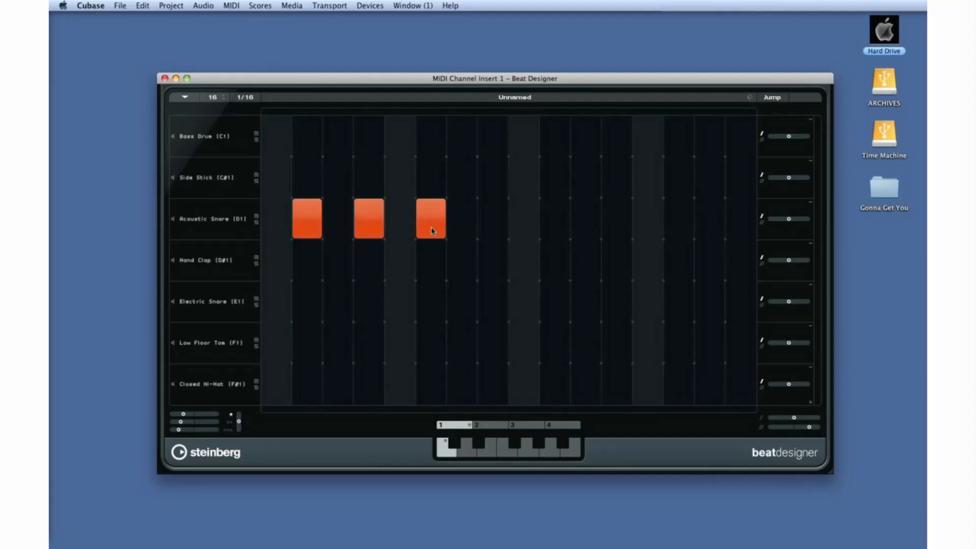
left_click(402, 262)
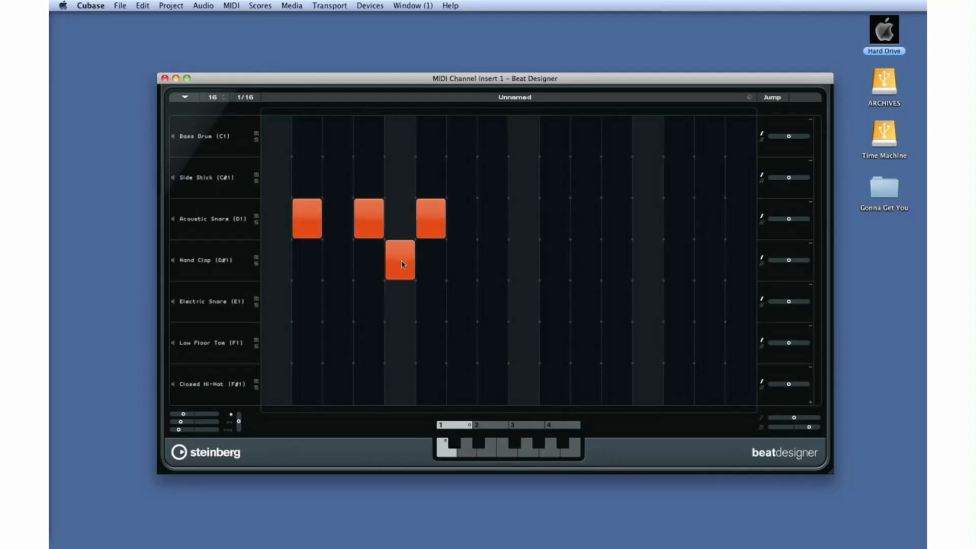
left_click(461, 271)
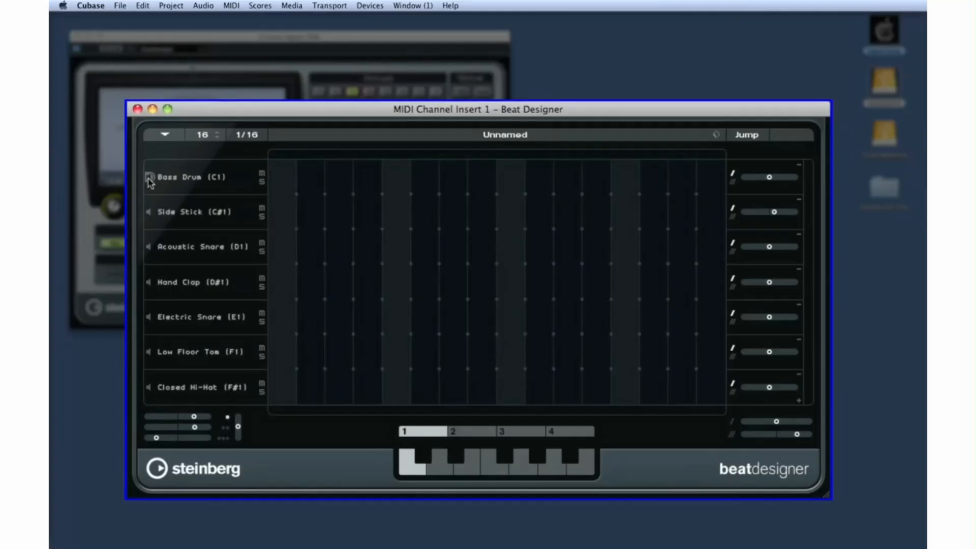
- Change the Bass Drum lane to Open Hi-Hat (A#1), set its slide to about -0.63, and remove that lane
left_click(219, 176)
left_click(289, 222)
left_click_drag(769, 177, 752, 177)
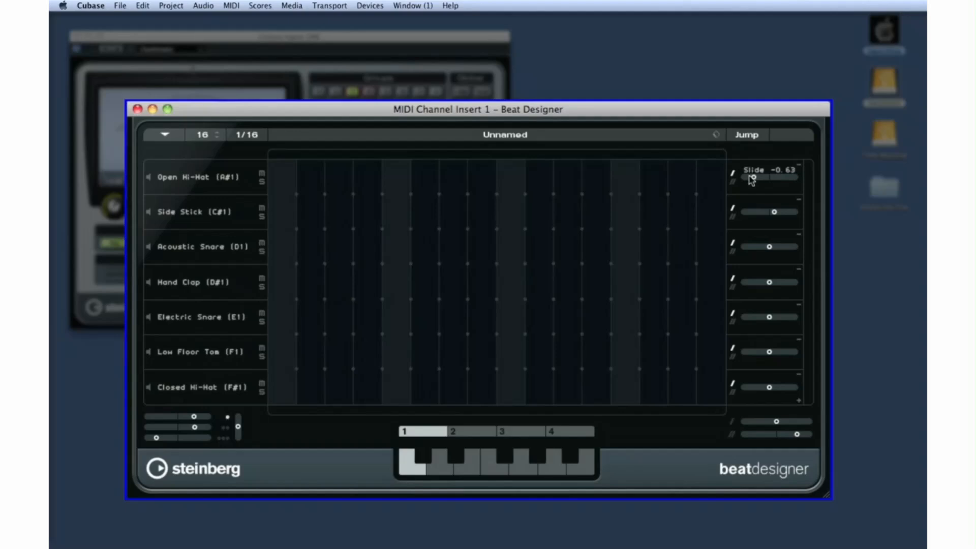
left_click(799, 166)
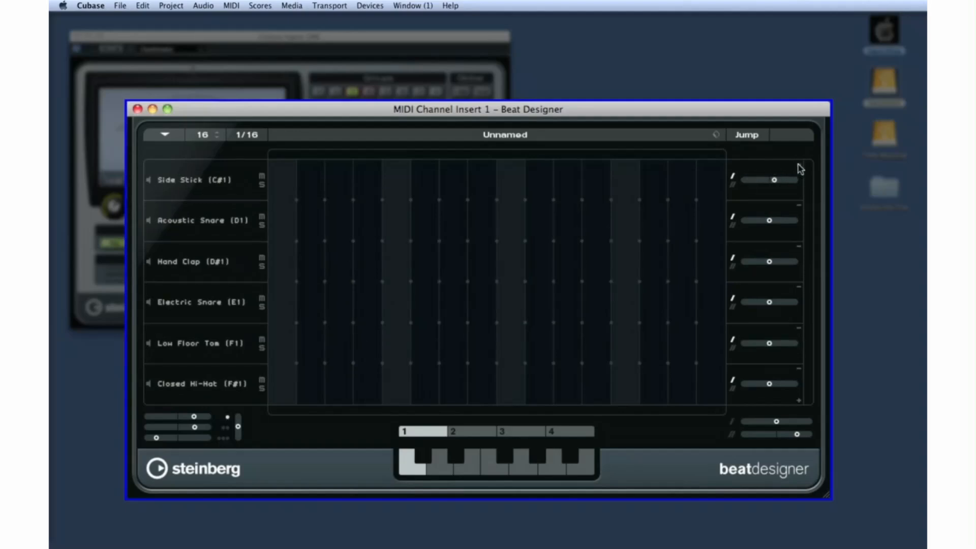
- Enter a Hand Clap hit on step 5, add flams to it, and shift the two-flam timing slightly earlier
mouse_move(746, 180)
left_click(395, 260)
left_click(391, 270)
left_click(392, 274)
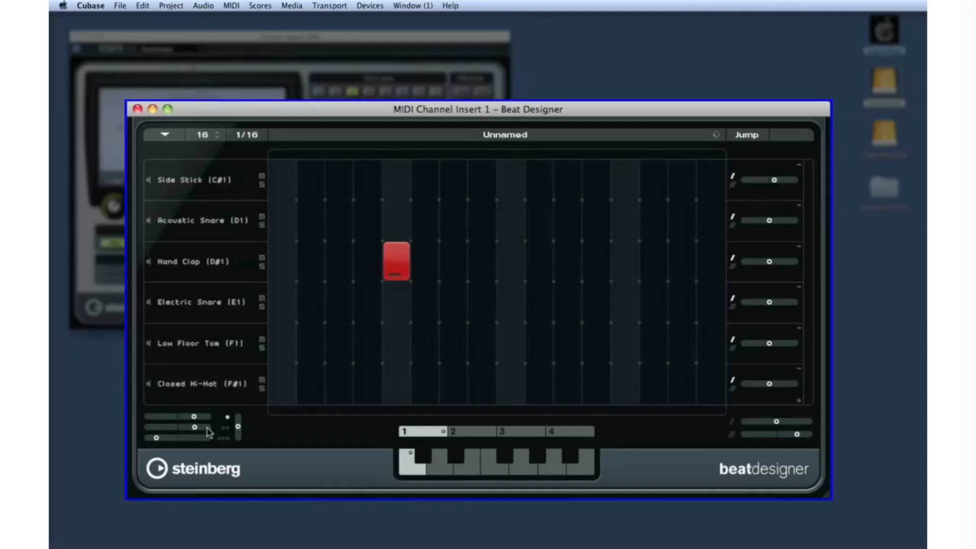
left_click(225, 428)
left_click_drag(194, 427, 186, 431)
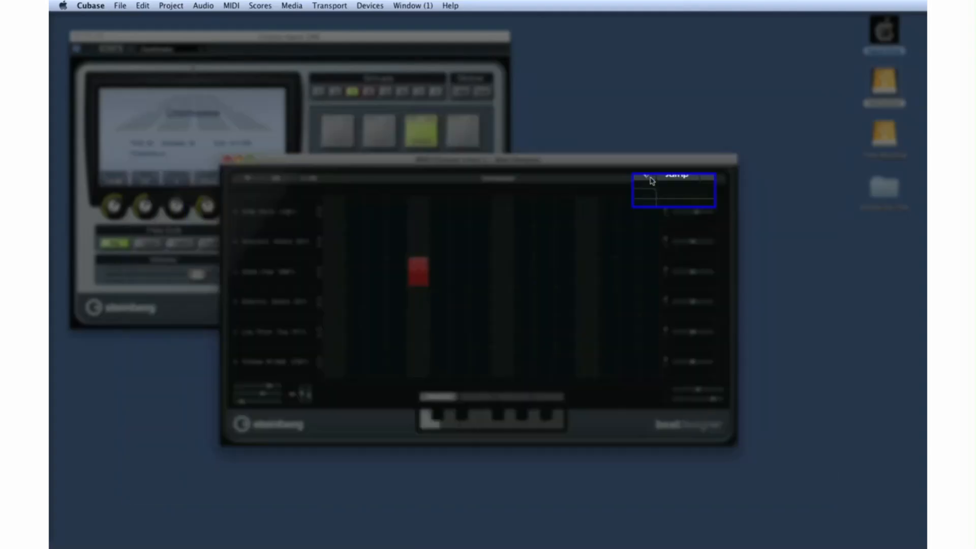
- Load the Drum n Bass 175bpm pattern bank preset into Beat Designer
left_click(715, 134)
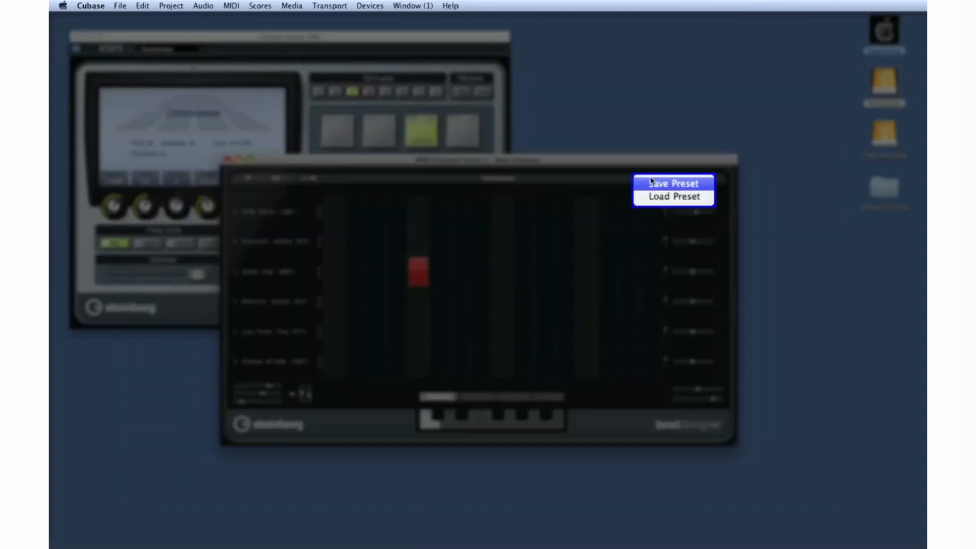
left_click(654, 196)
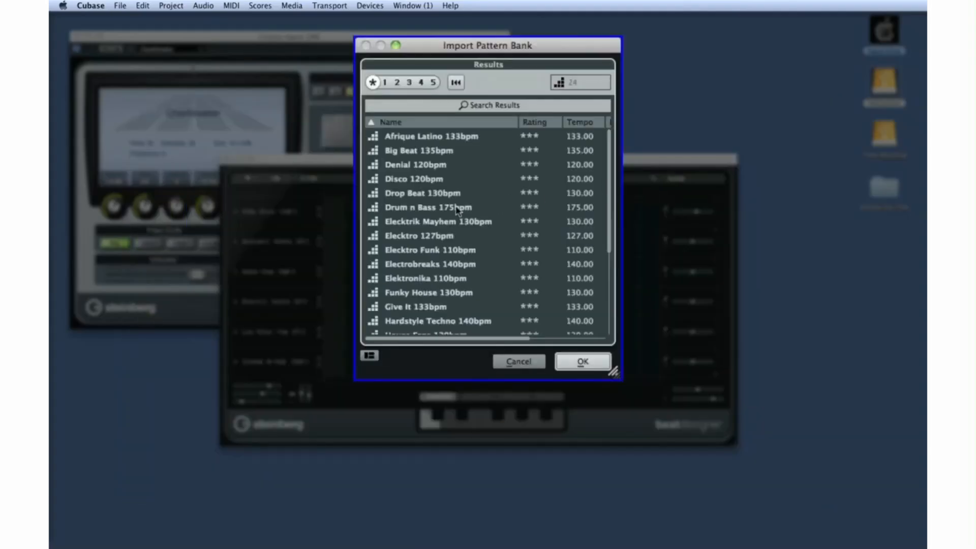
left_click(444, 209)
double_click(443, 210)
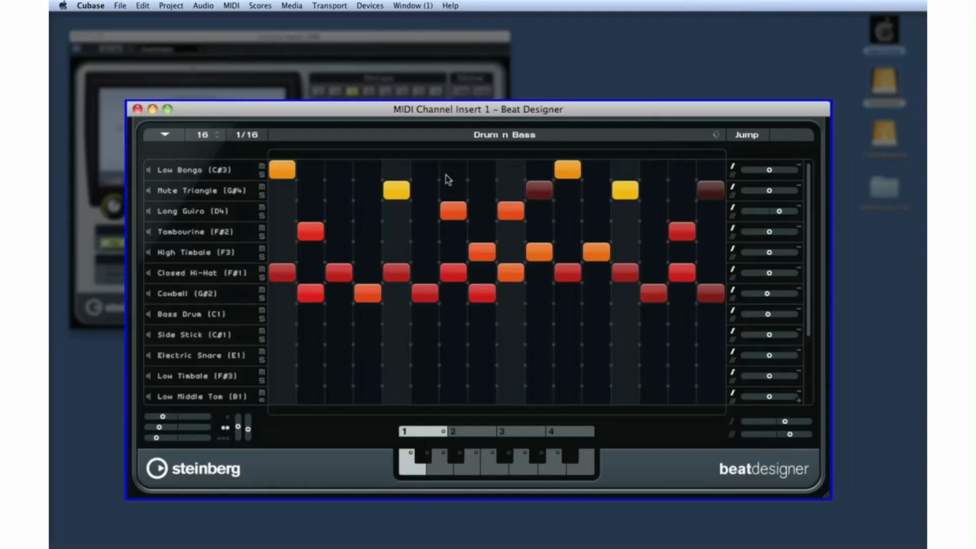
- Set the first Drum n Bass pattern to 19 steps with a 1/32T step resolution
left_click(218, 133)
left_click(218, 133)
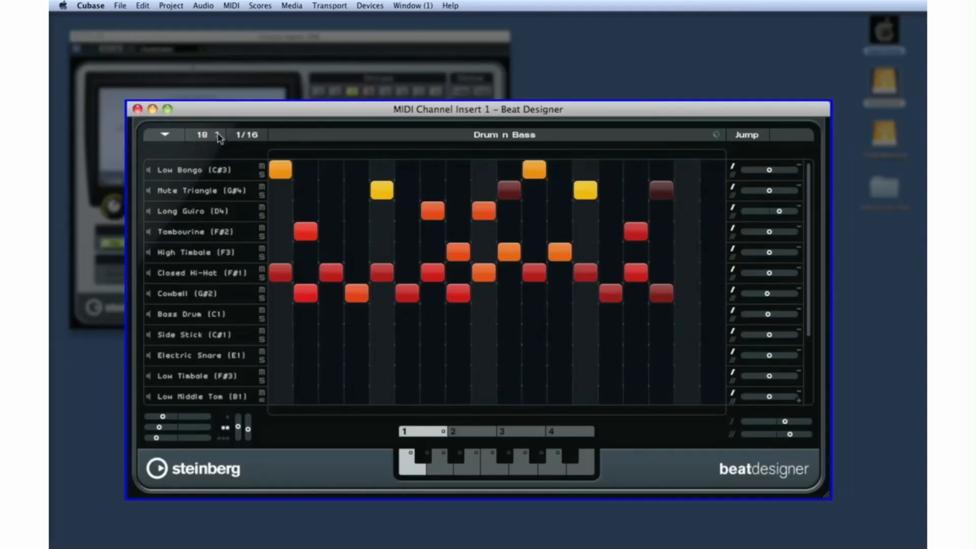
left_click(218, 134)
left_click(240, 135)
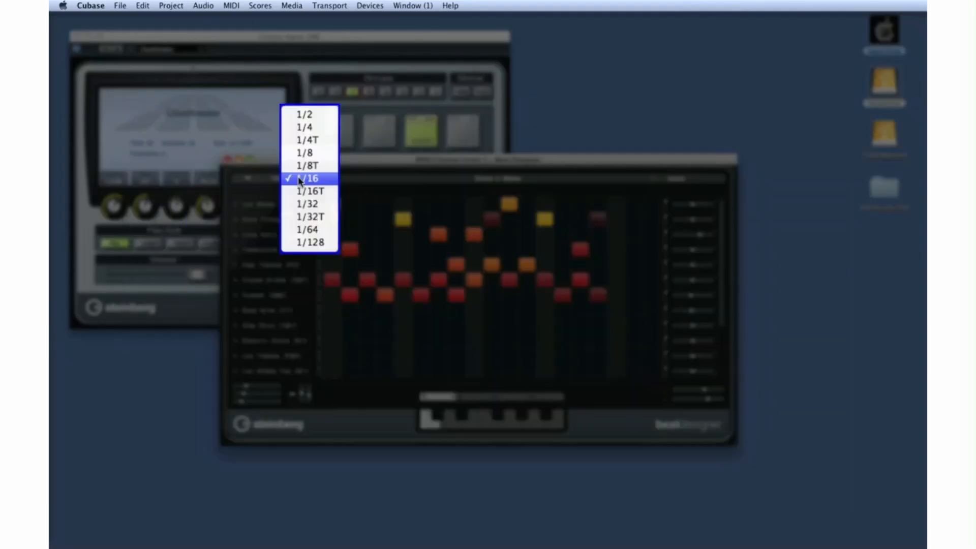
left_click(309, 216)
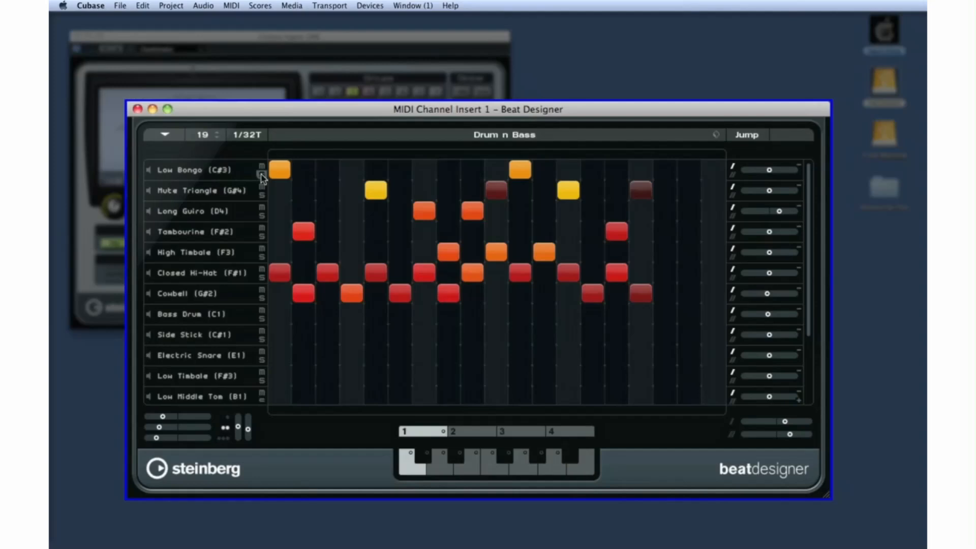
- Turn on Beat Designer's Jump mode to show its immediate pattern switching option, and turn it back off
left_click(734, 138)
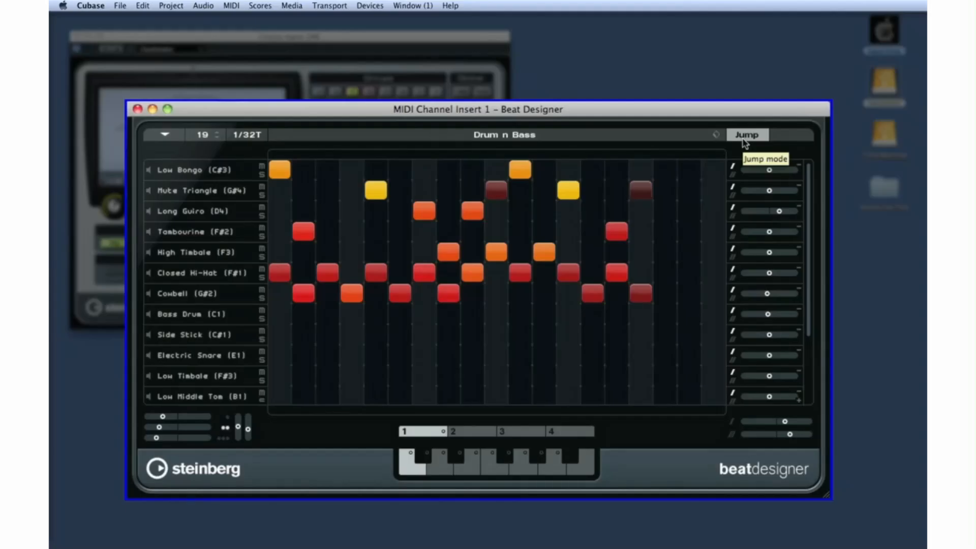
left_click(742, 136)
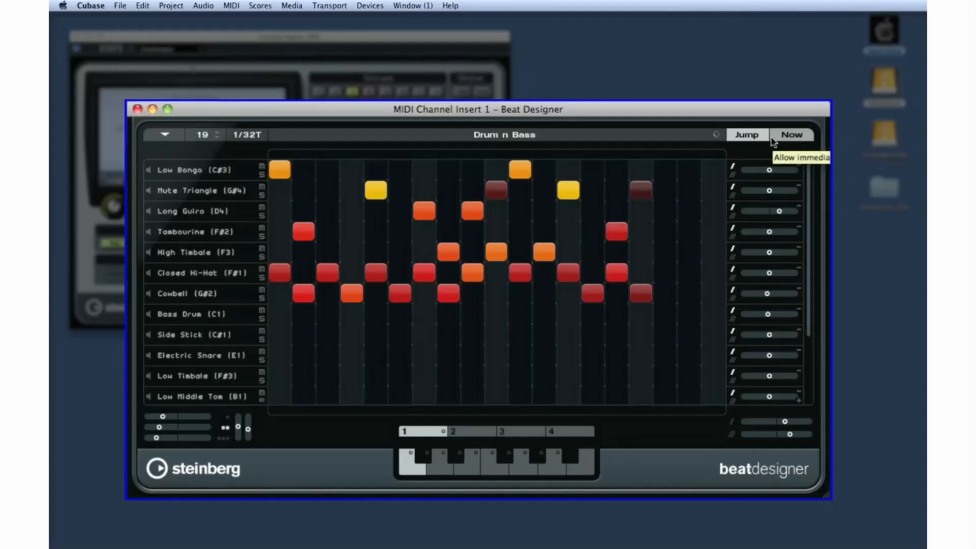
left_click(759, 139)
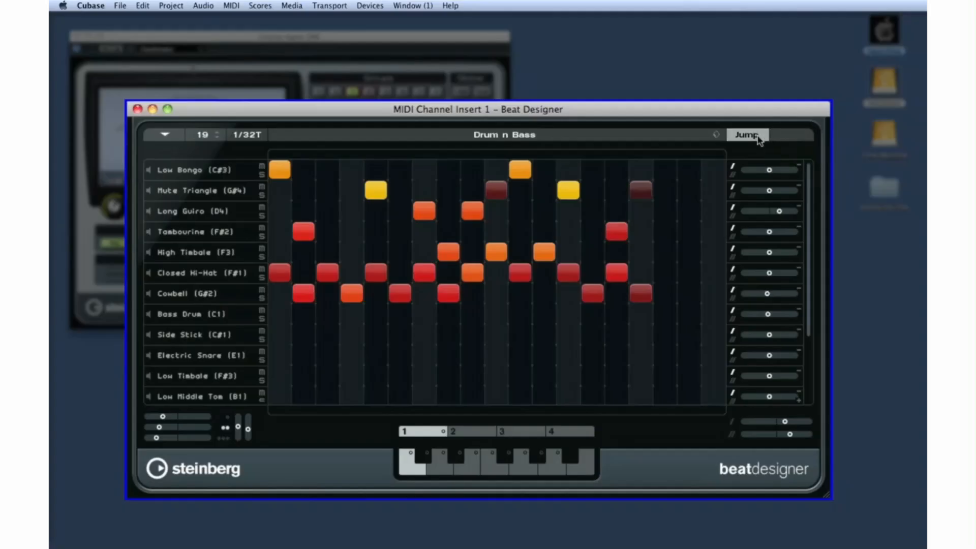
- Browse the stored patterns in subbanks 1 and 2, and select the C# pattern of subbank 1
left_click(437, 470)
left_click(461, 467)
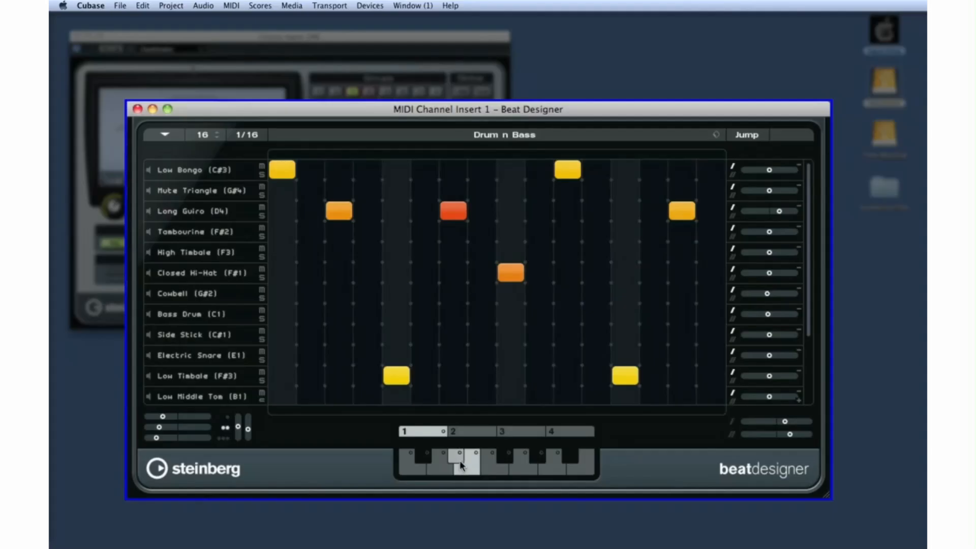
left_click(471, 433)
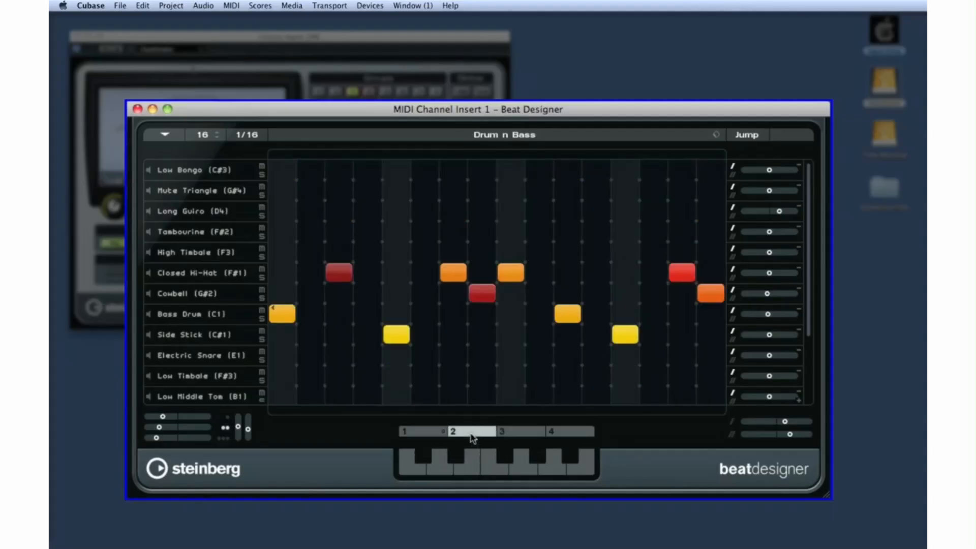
left_click(441, 432)
left_click(428, 456)
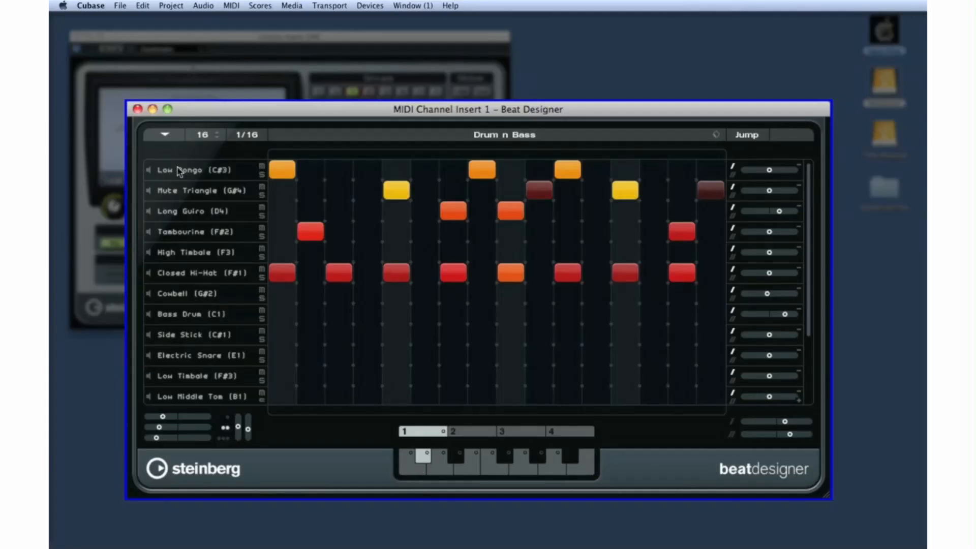
- Fill the loop range with the selected pattern and switch off the Beat Designer insert on the Groove Agent ONE 02 track
left_click(165, 134)
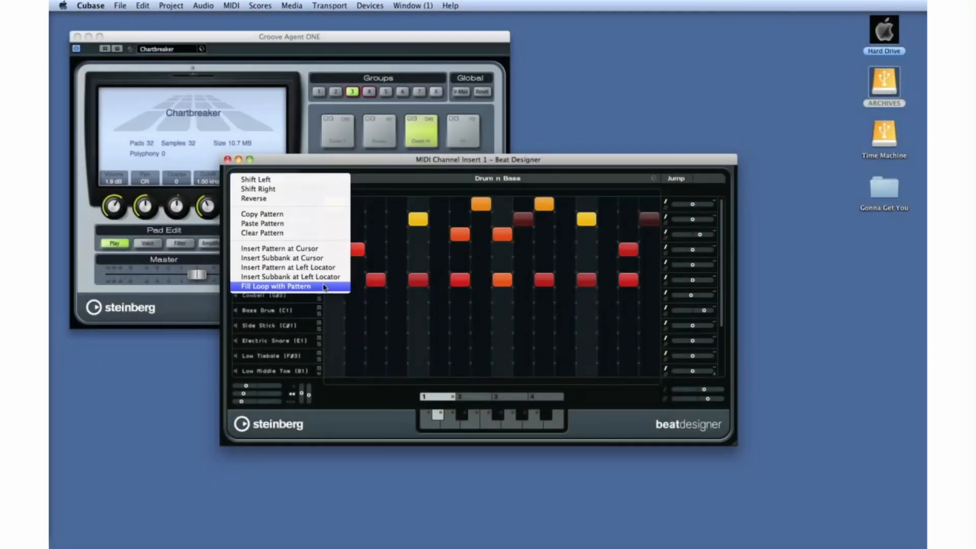
left_click(324, 286)
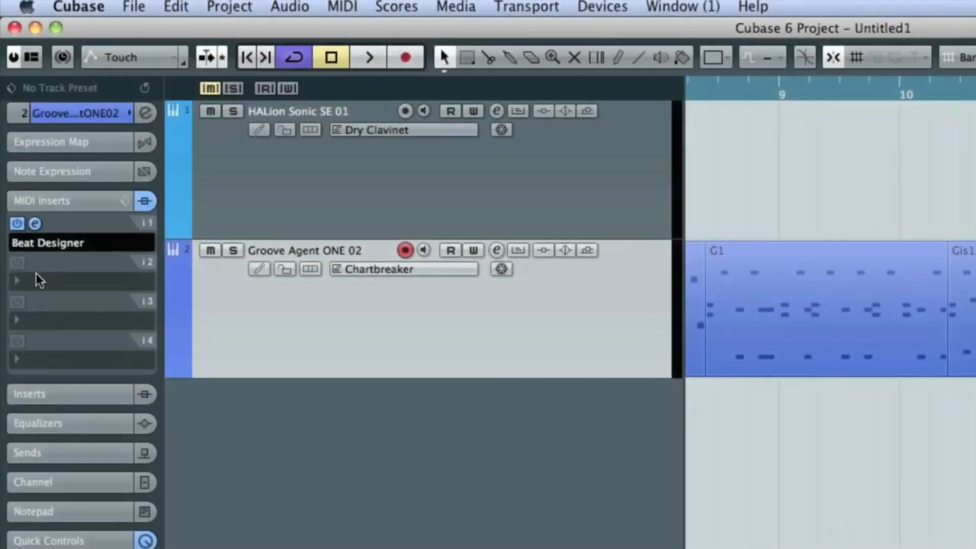
left_click(16, 223)
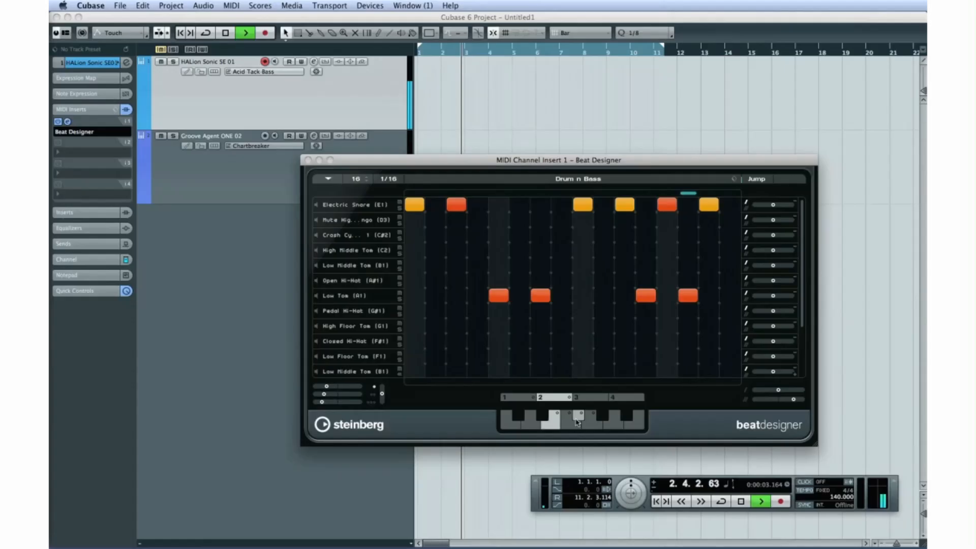
- Play the HALion Sonic SE 01 track through Beat Designer and switch live from the E pattern to the F# pattern of subbank 2
left_click(756, 504)
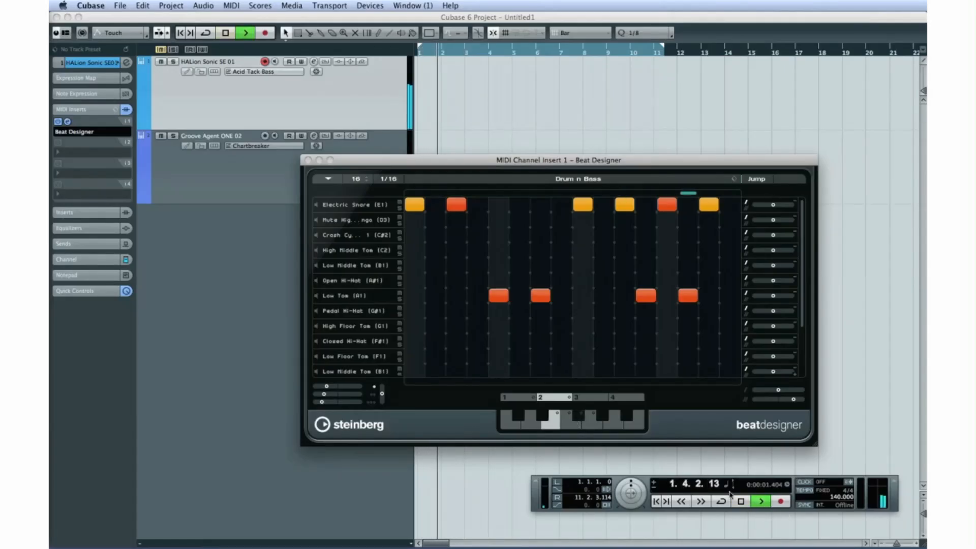
left_click(575, 425)
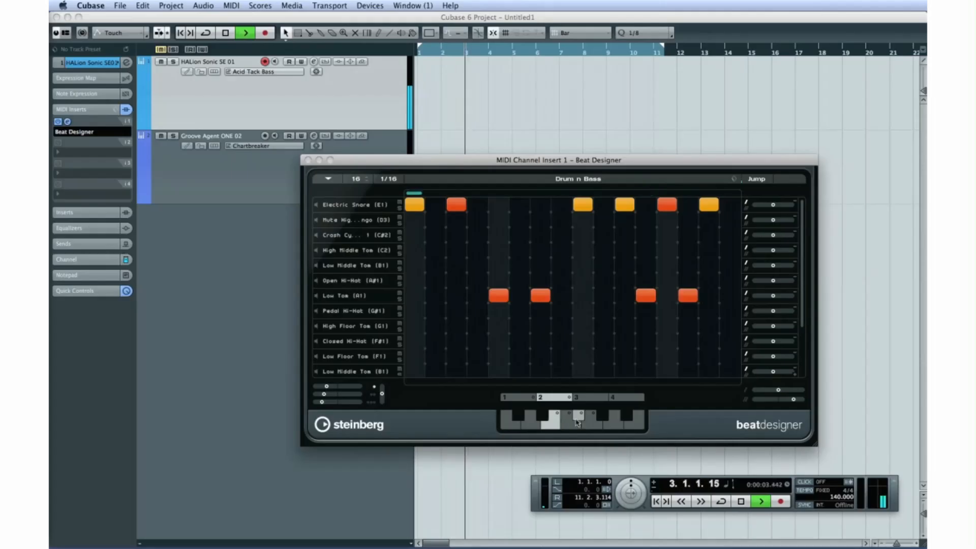
left_click(577, 419)
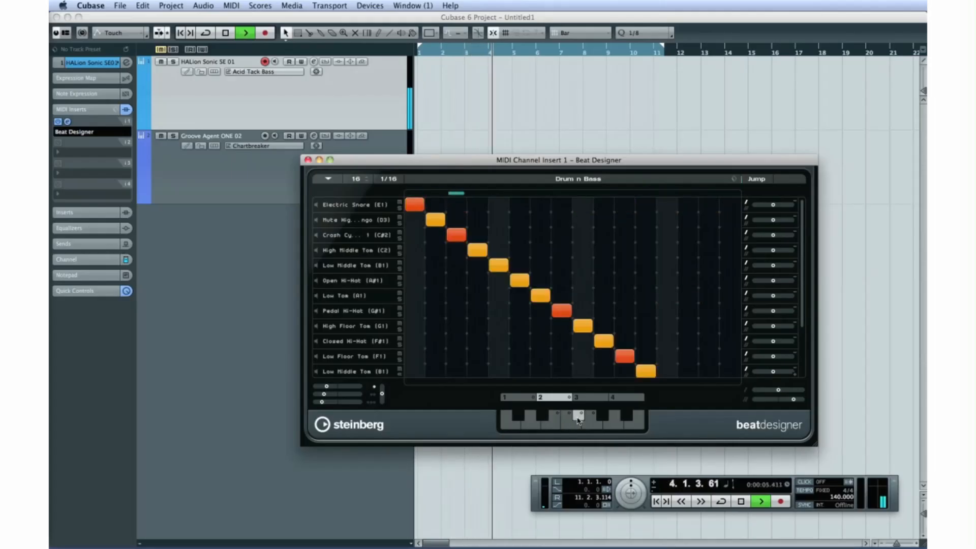
left_click(583, 424)
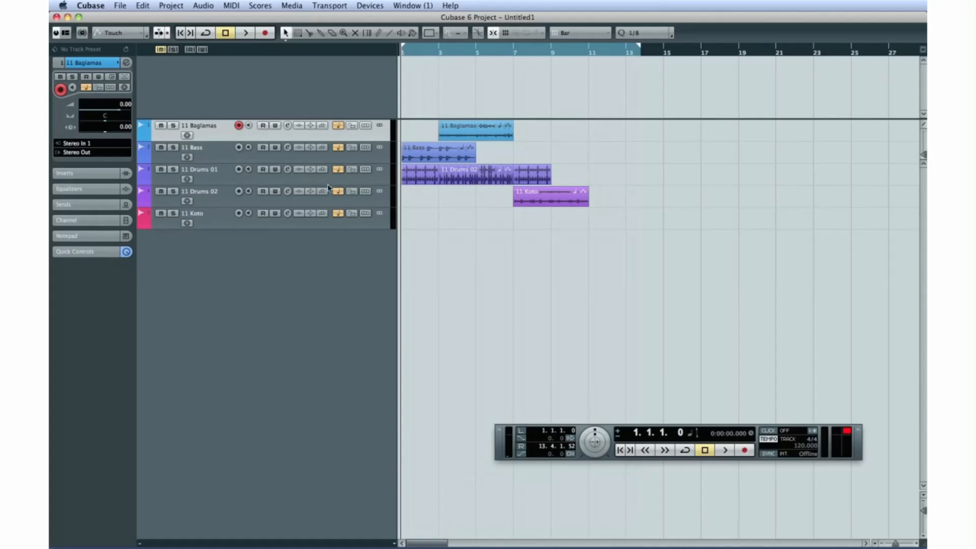
- Duplicate the 11 Bass clip directly after the original on its track
left_click(418, 154)
key("super+d")
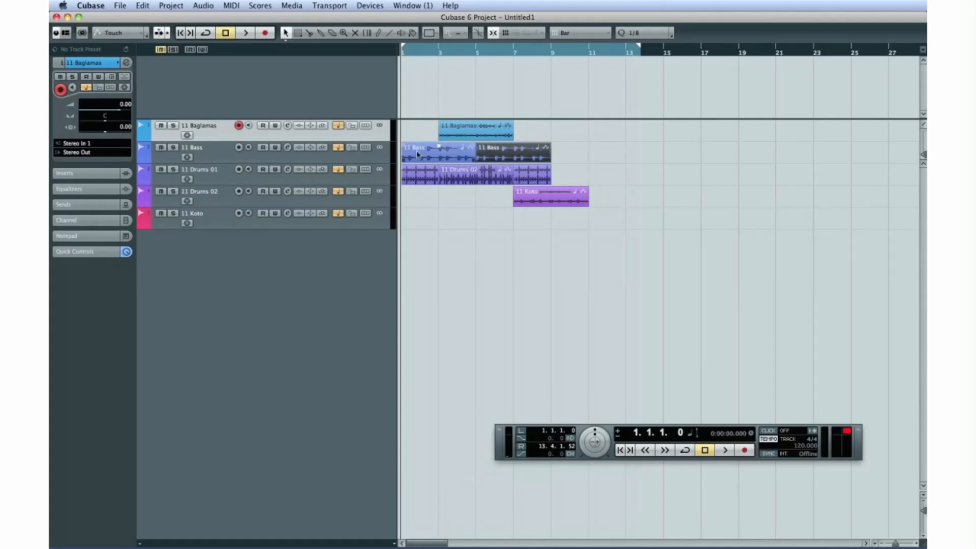
- Duplicate the Bass clip once more, the last Drums clip once, the Baglamas clip twice and the Koto clip once, each placed end to end
key("super+d")
left_click(537, 169)
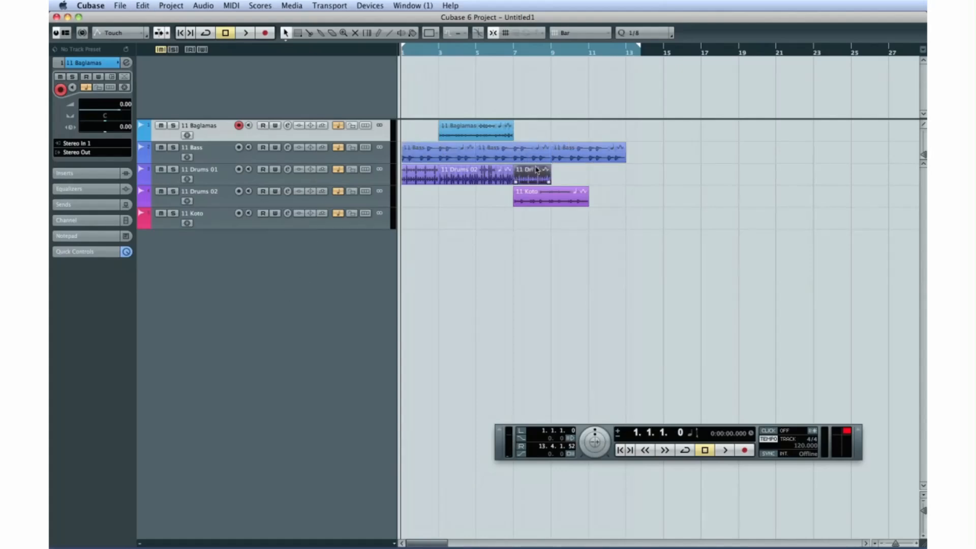
key("super+d")
left_click(503, 133)
key("super+d")
key("super+d")
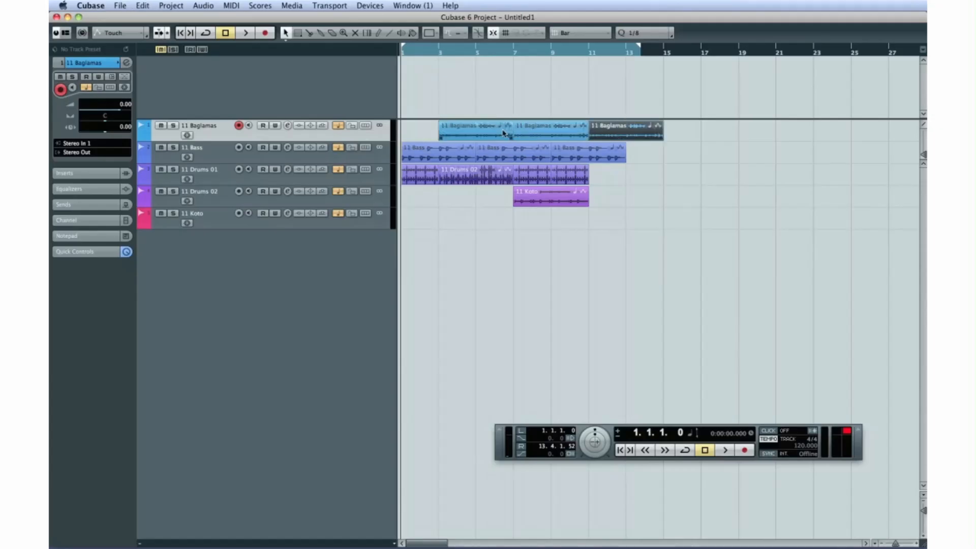
left_click(564, 202)
key("super+d")
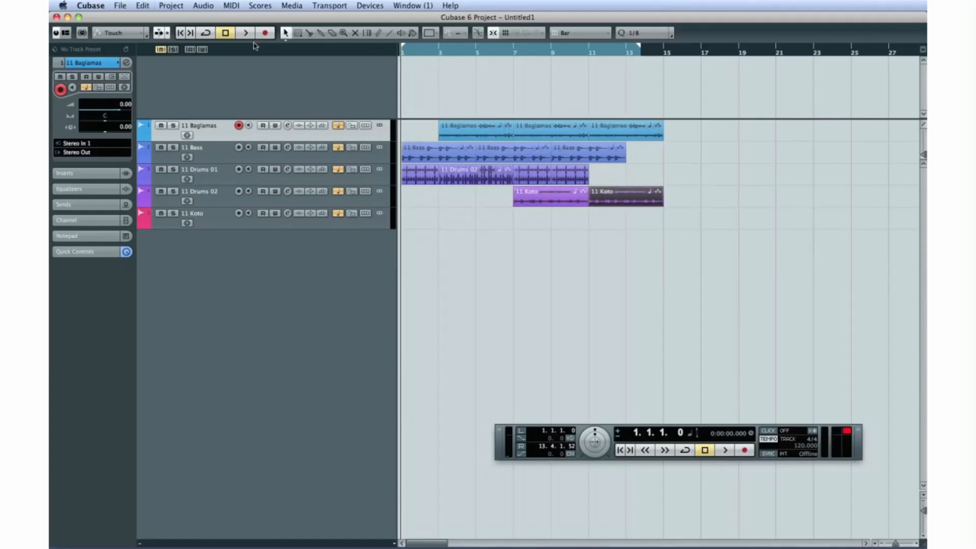
- Add an arranger track and draw four events: A over bars 1–3, B over 3–7, C over 7–11 and D over 11–13
left_click(171, 6)
mouse_move(238, 18)
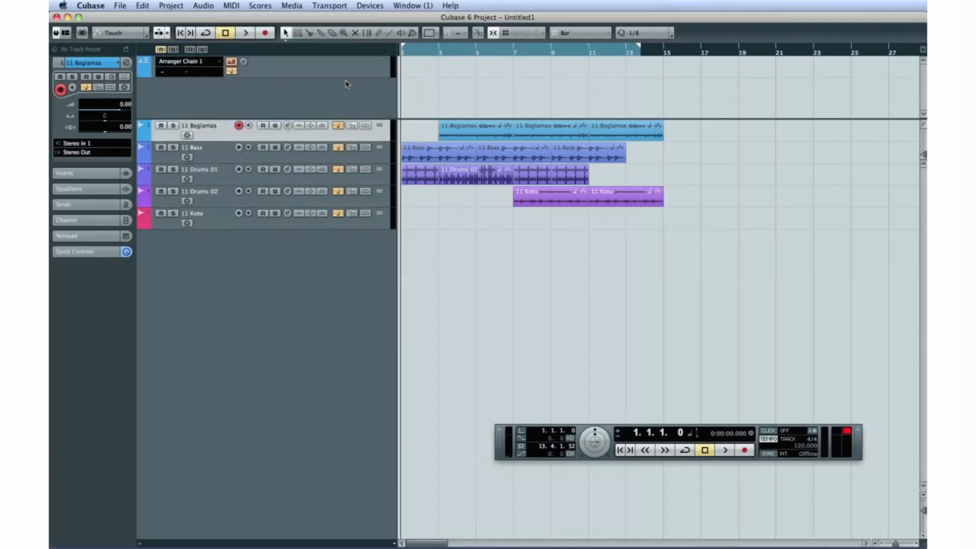
left_click(377, 33)
left_click_drag(406, 59, 437, 62)
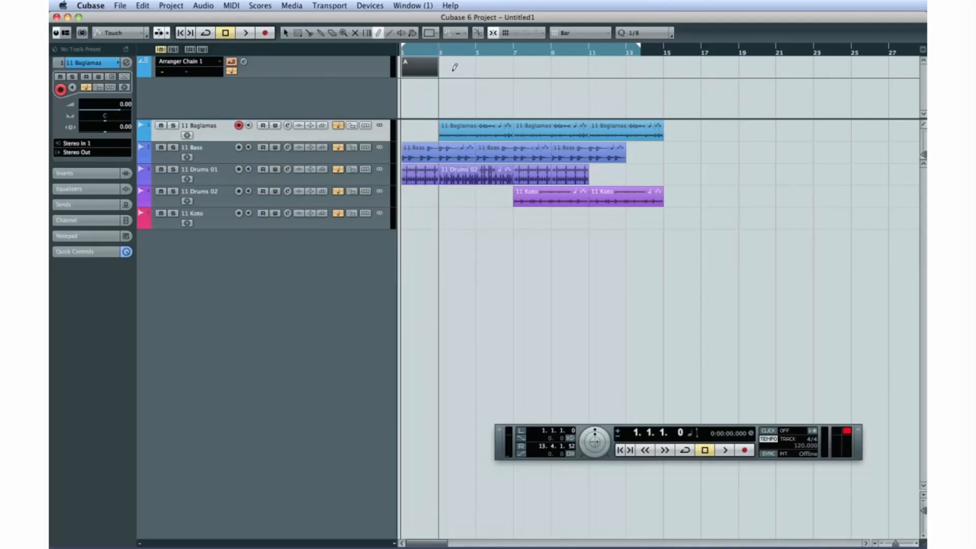
mouse_move(446, 61)
left_mouse_down()
mouse_move(510, 70)
mouse_move(606, 62)
mouse_move(593, 62)
left_mouse_up()
left_click_drag(594, 62, 630, 66)
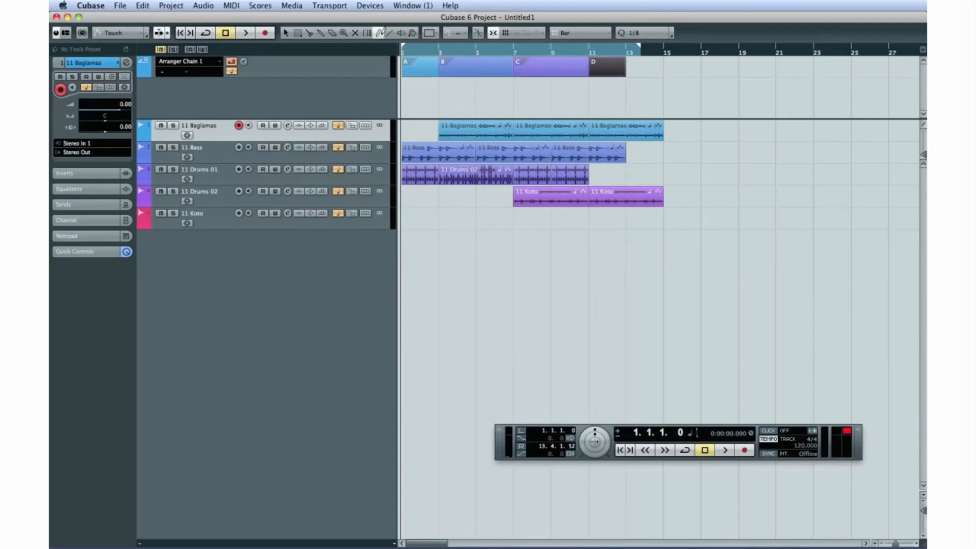
- Open the Arranger Editor for Arranger Chain 1, select arranger events A to C in turn and move the window below the audio tracks
left_click(243, 62)
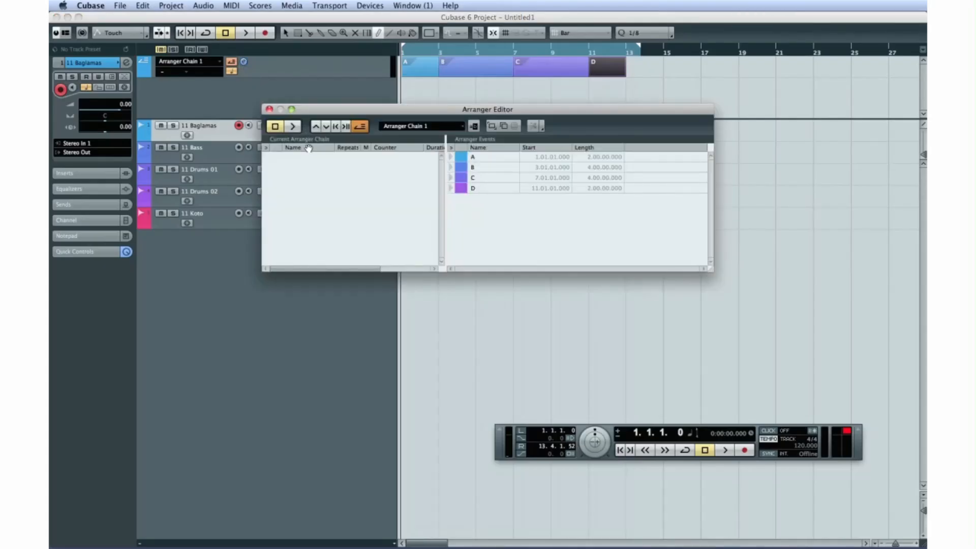
left_click(514, 160)
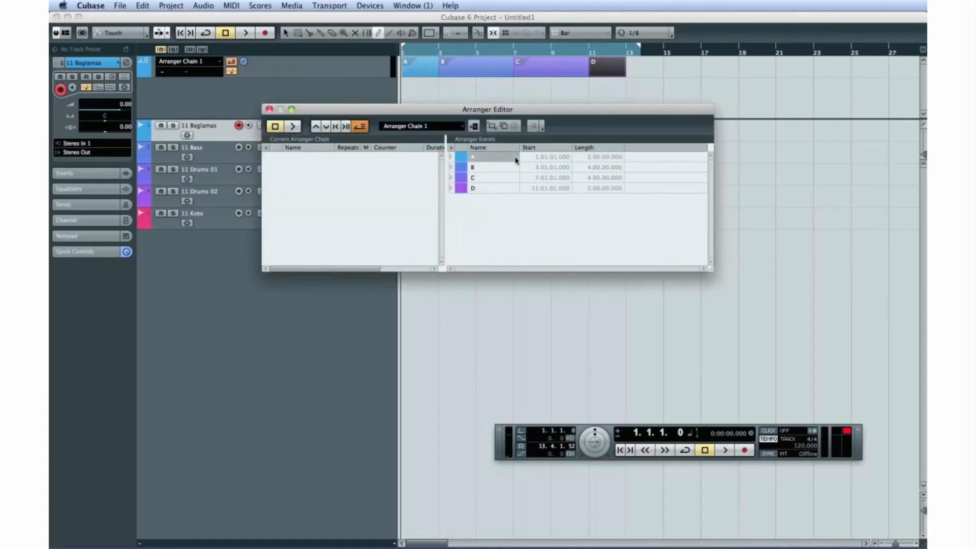
left_click(488, 168)
left_click(486, 177)
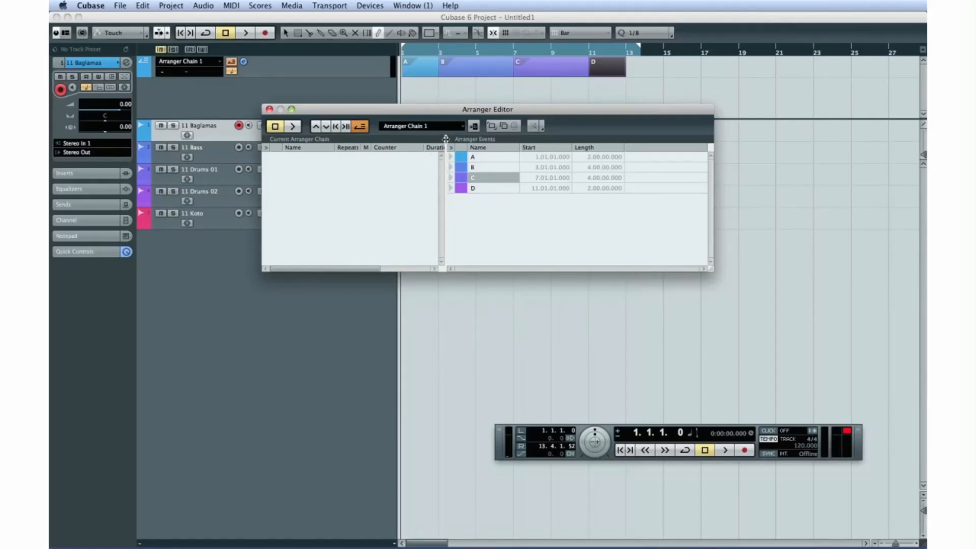
left_click_drag(442, 113, 427, 237)
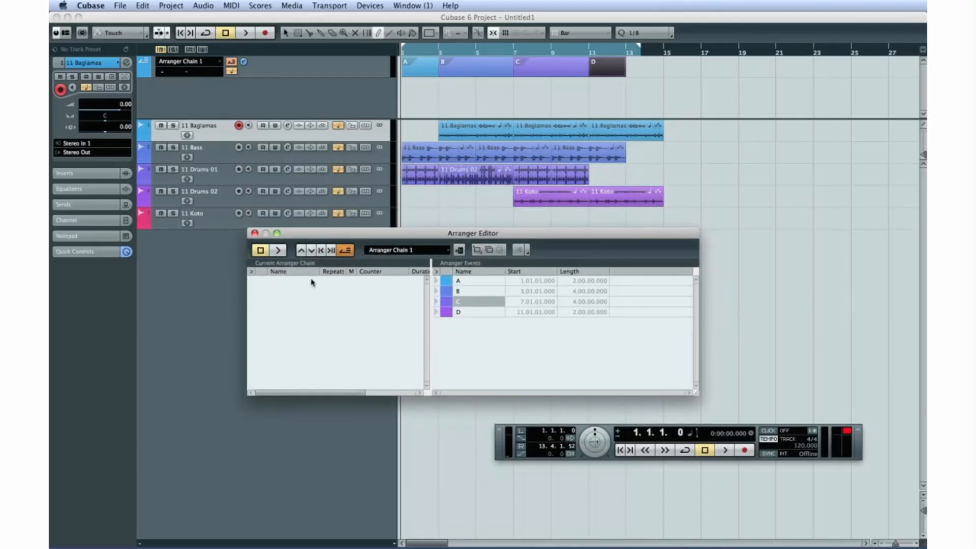
- Build the current arranger chain with event A repeated twice, followed by events C and D
double_click(449, 284)
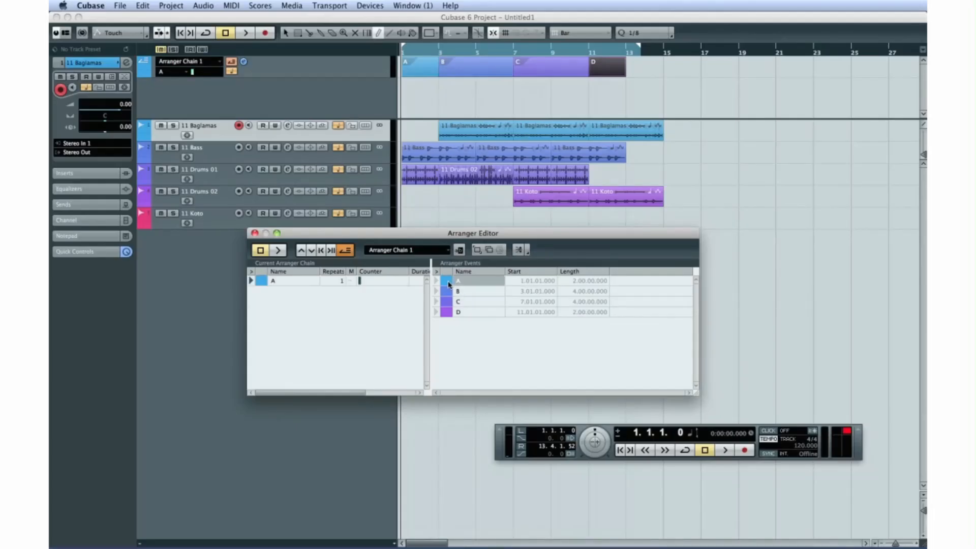
right_click(449, 288)
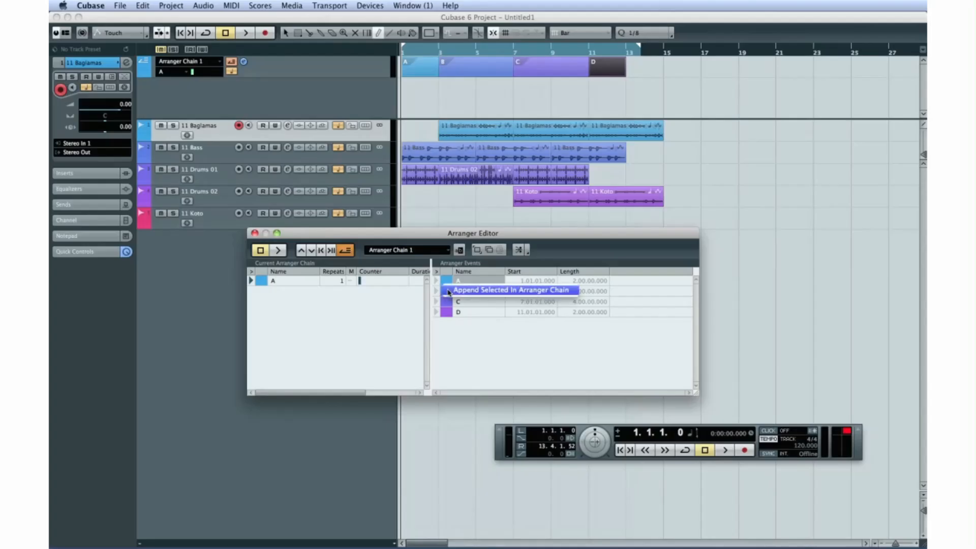
left_click(466, 292)
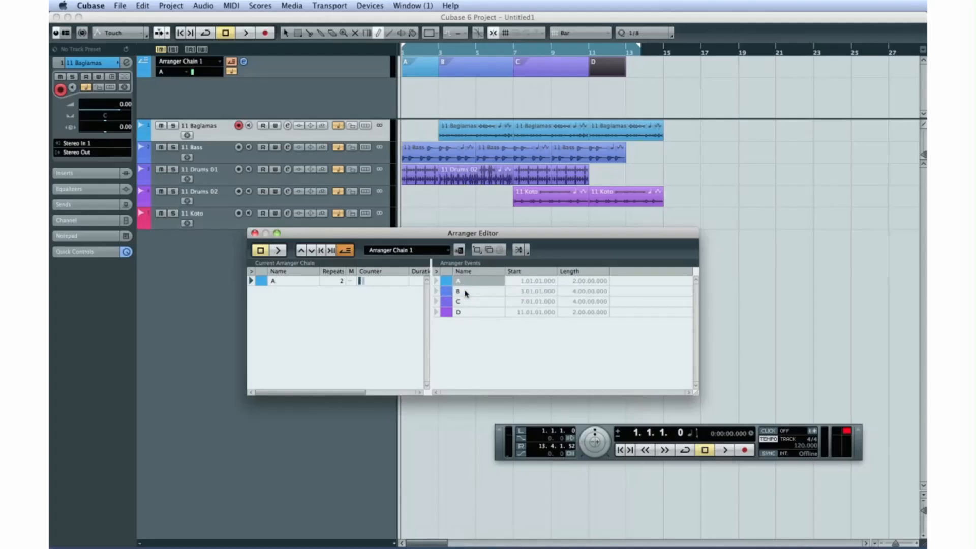
left_click_drag(449, 301, 336, 301)
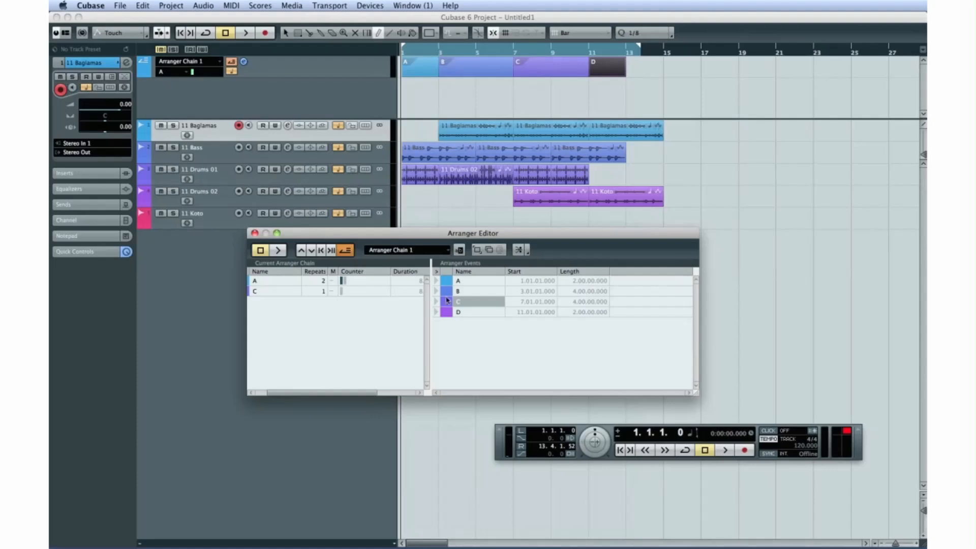
left_click_drag(451, 312, 364, 305)
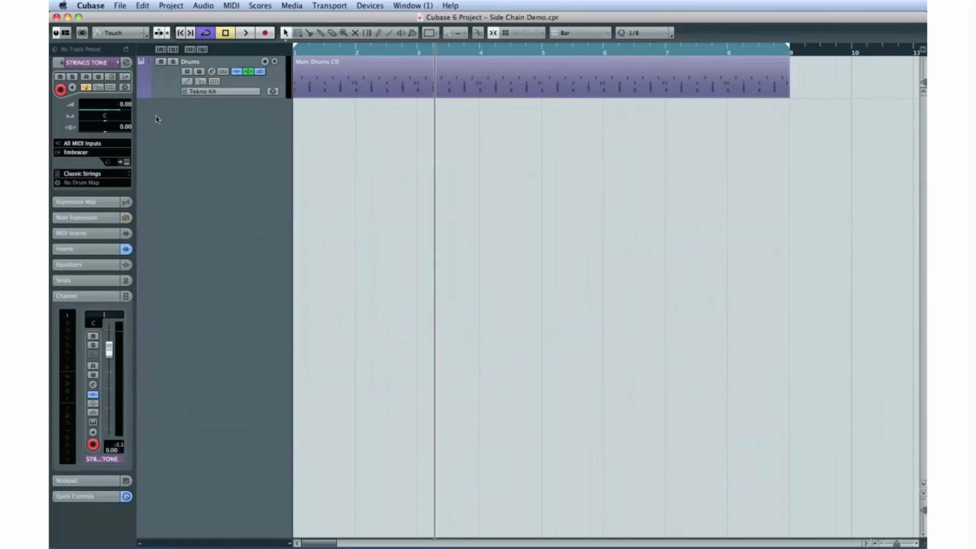
- Insert a Compressor in the first insert slot of the BASS TONE track and activate its side-chain
left_click(159, 93)
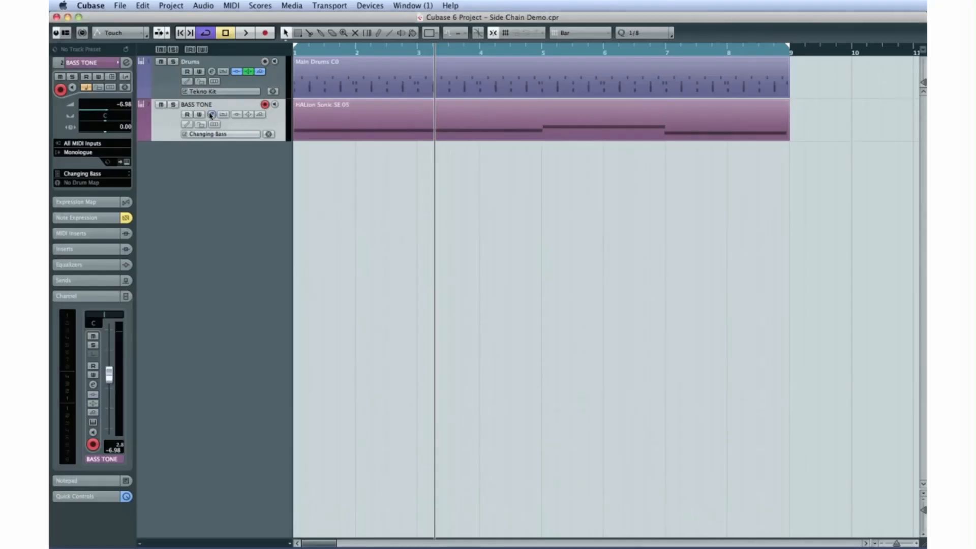
left_click(211, 115)
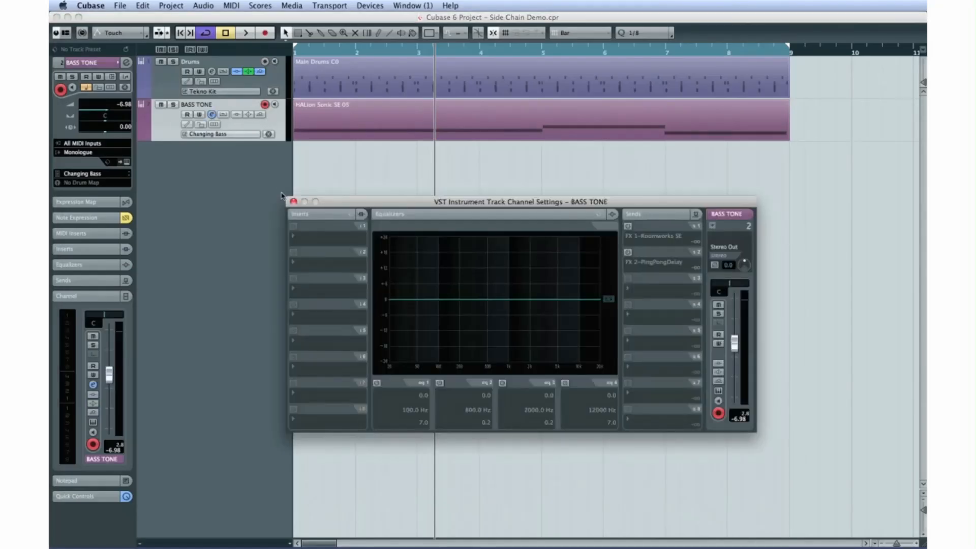
left_click(301, 237)
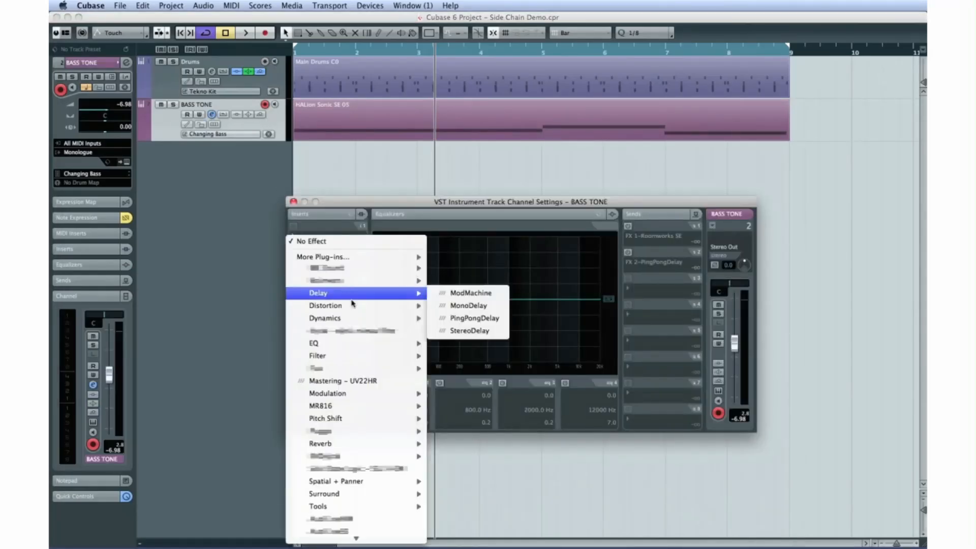
mouse_move(369, 322)
left_click(445, 321)
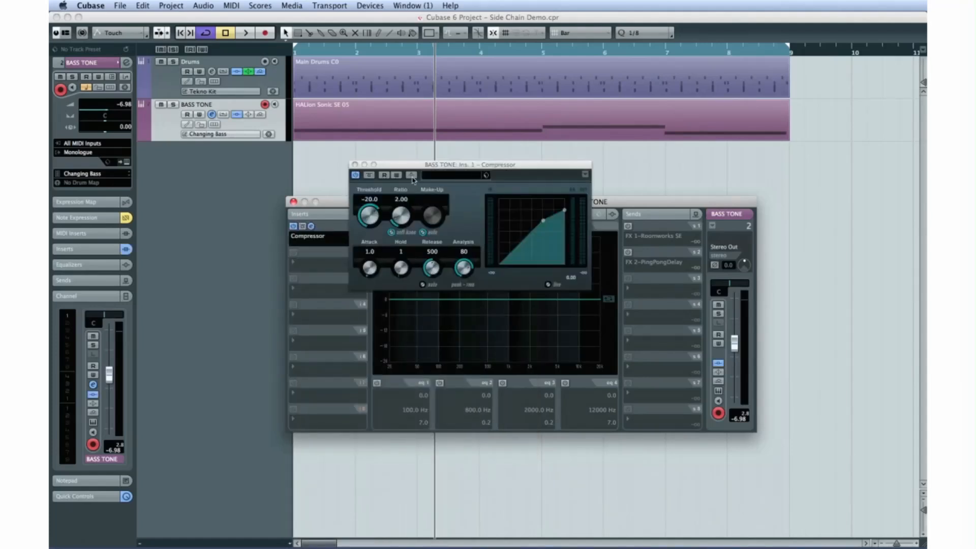
left_click(412, 176)
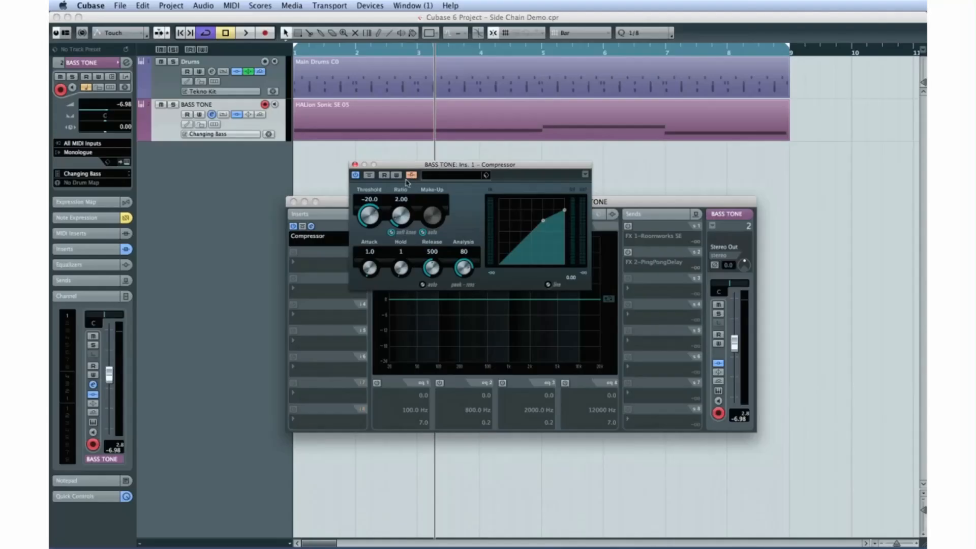
left_click(355, 165)
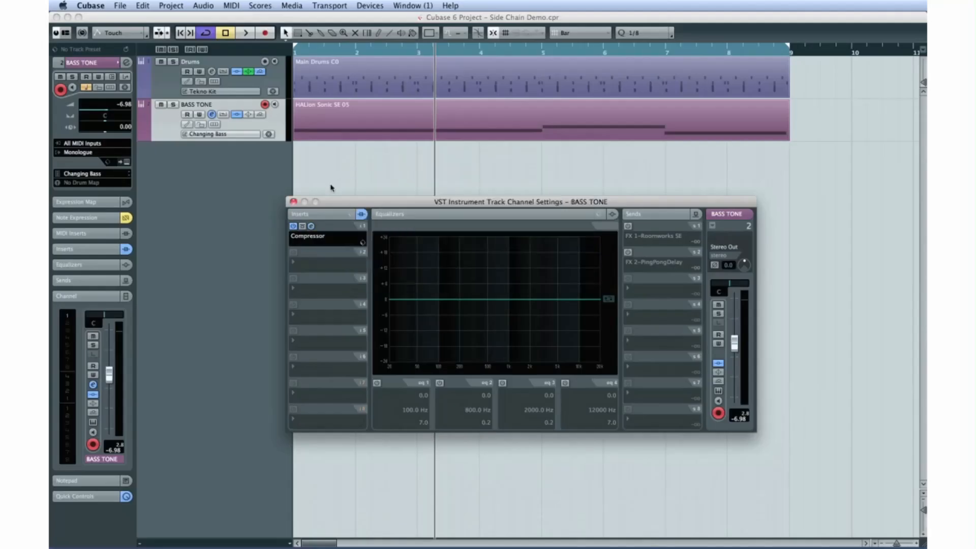
left_click(293, 203)
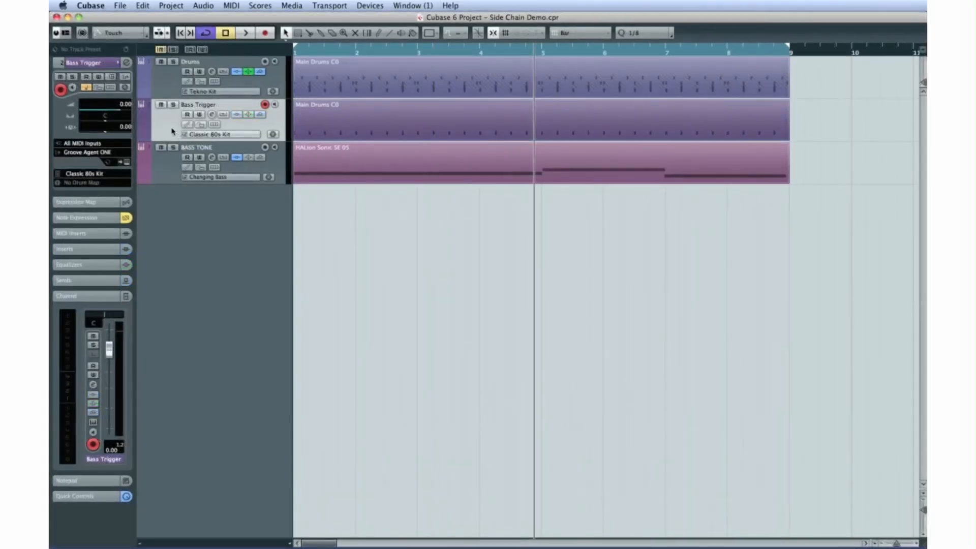
- Route the first send of the Bass Trigger track to the BASS TONE compressor side-chain, switch the send on and audition the loop
left_click(211, 115)
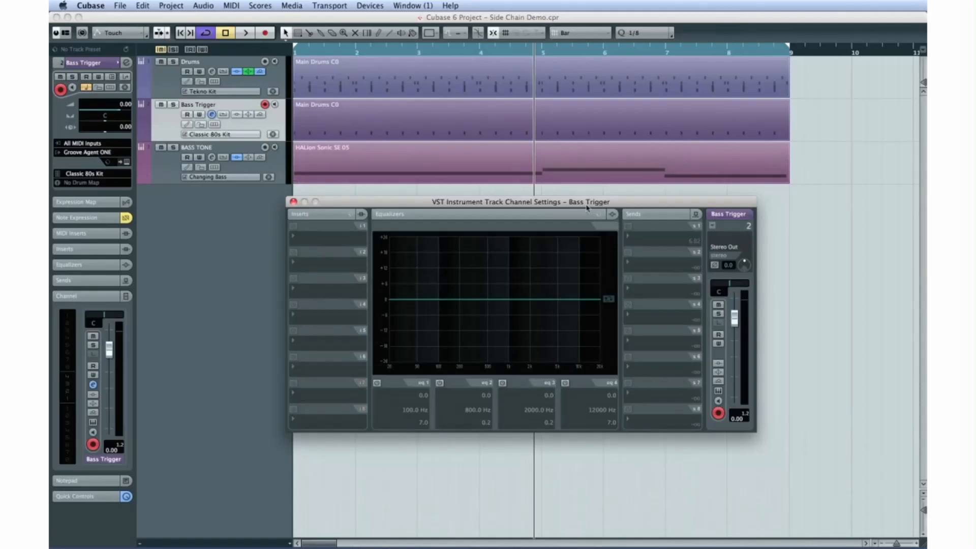
left_click(643, 242)
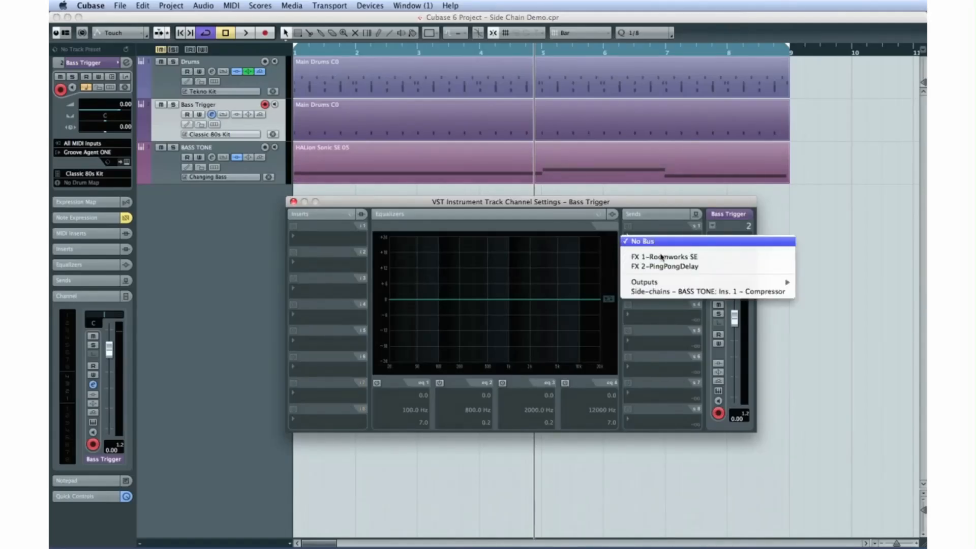
left_click(685, 291)
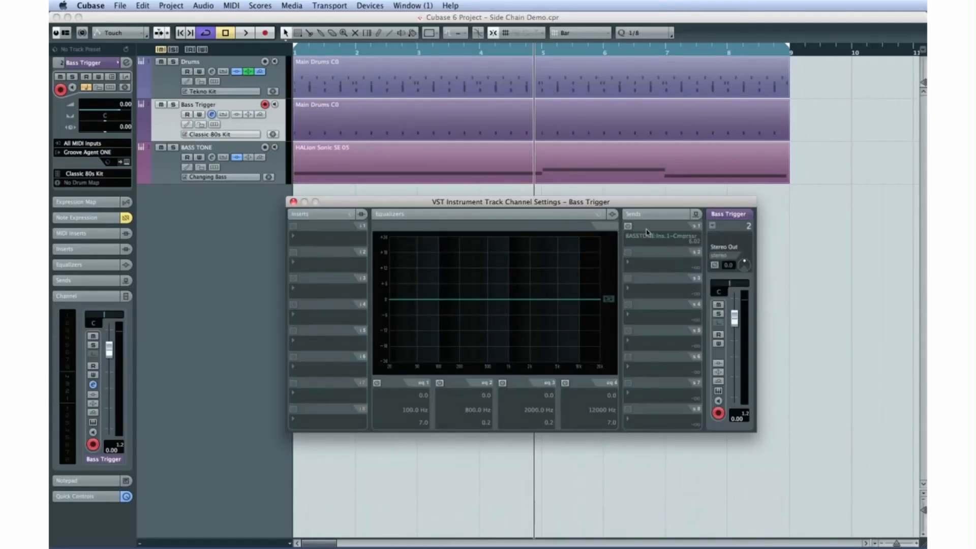
left_click(628, 226)
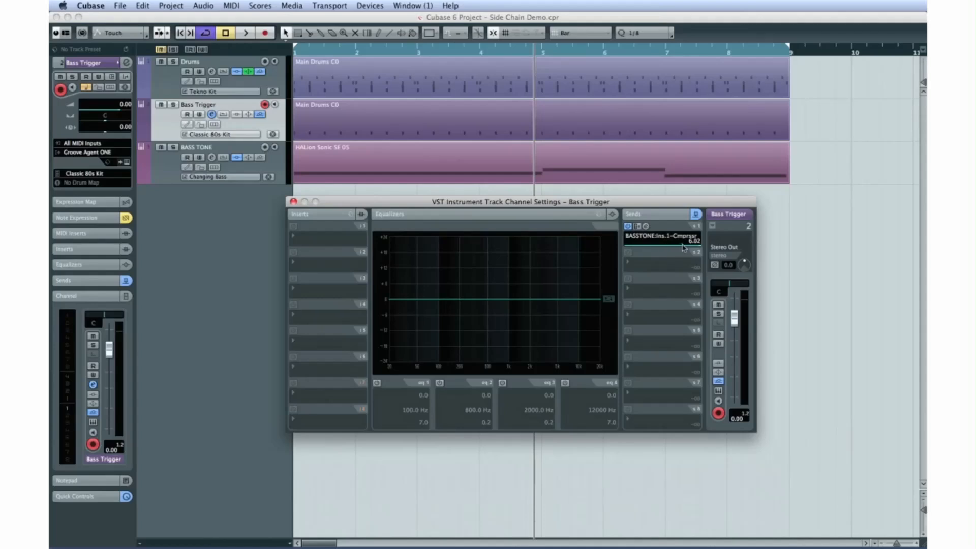
left_click(294, 202)
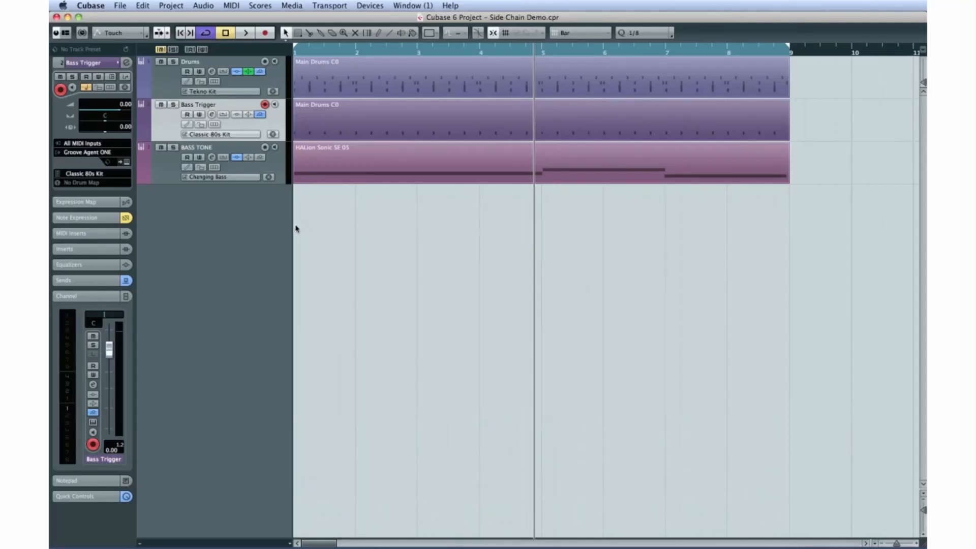
key("space")
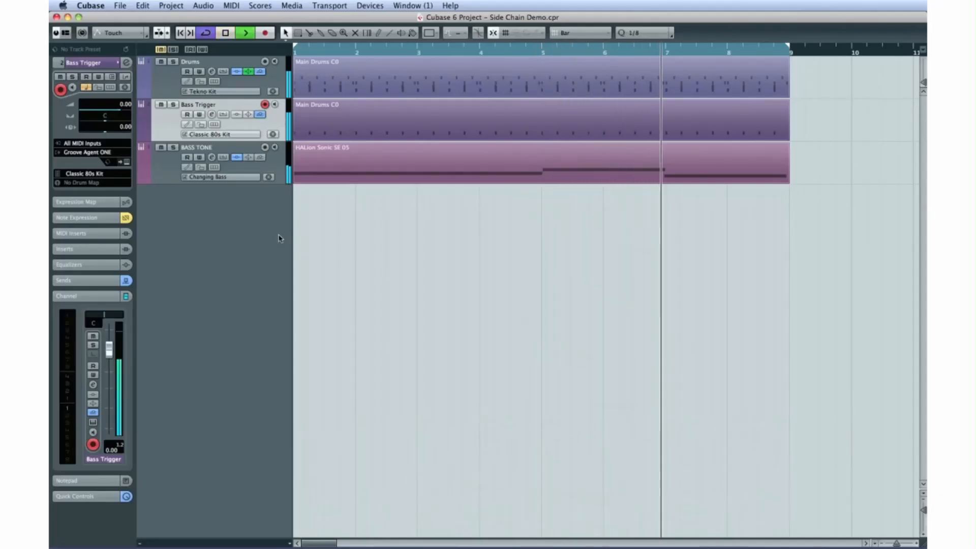
key("space")
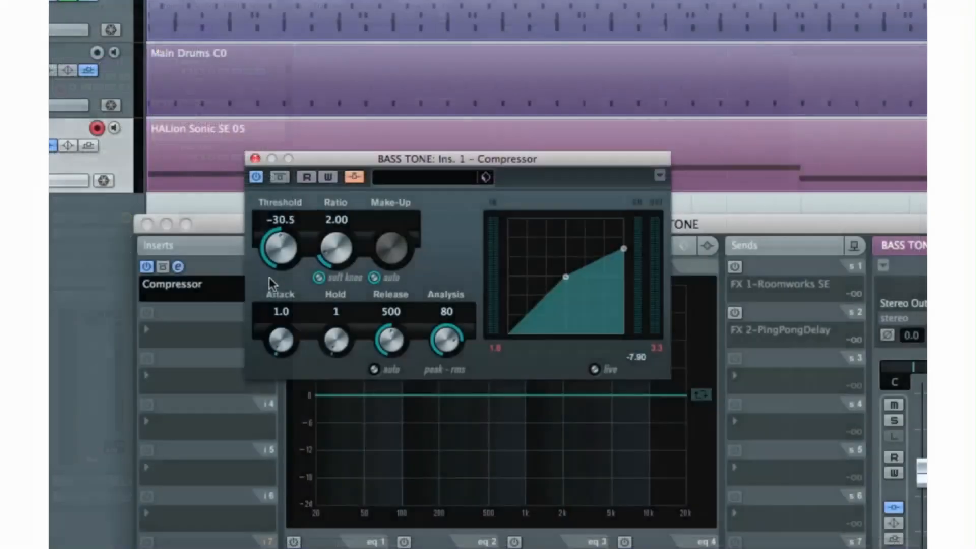
- Set the BASS TONE compressor to threshold -40.1, ratio 5.11, manual make-up 13.4, attack 39.0, release 233 and analysis 0, with soft knee off
left_click_drag(280, 247, 322, 173)
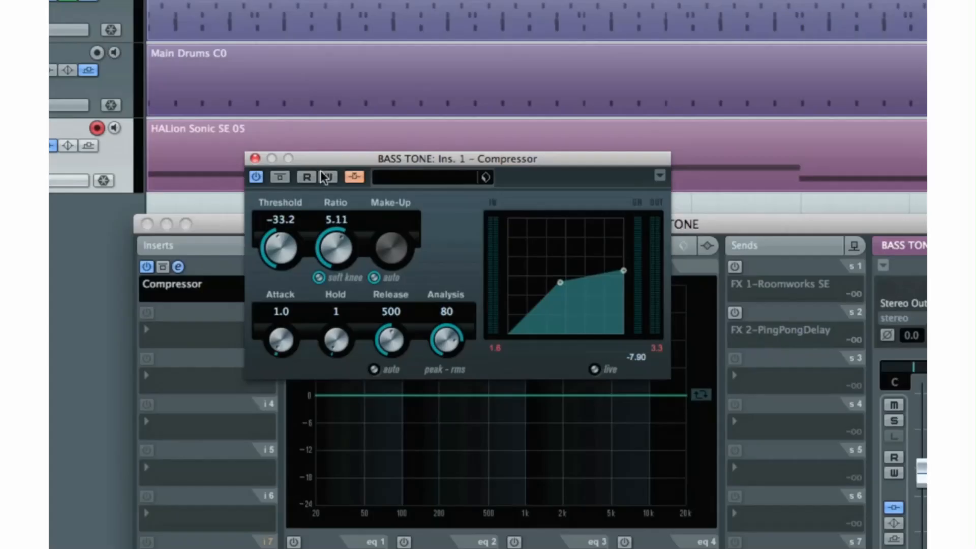
left_click(374, 277)
left_click(319, 277)
left_click_drag(360, 200, 363, 127)
left_click_drag(281, 343, 275, 256)
left_click_drag(376, 340, 379, 388)
left_click_drag(446, 339, 409, 462)
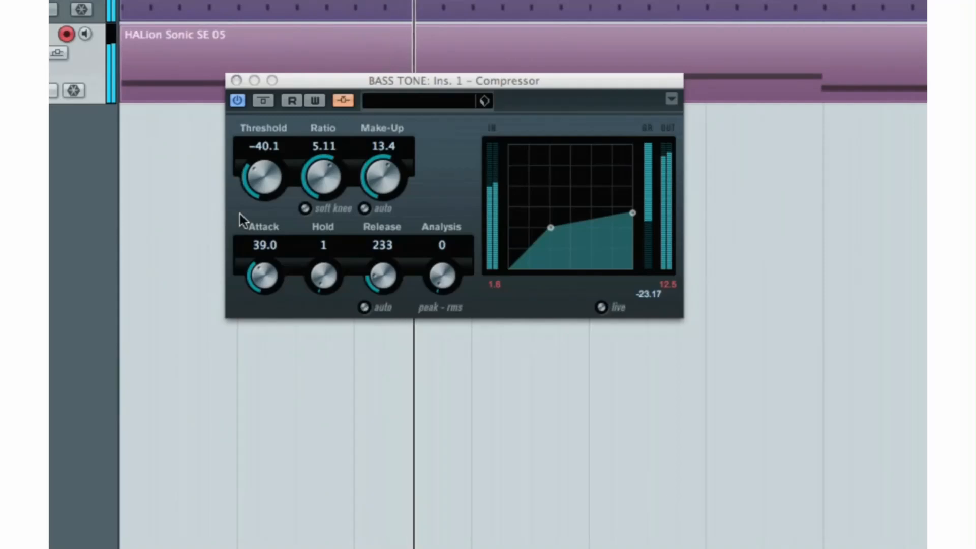
left_click_drag(377, 82, 378, 125)
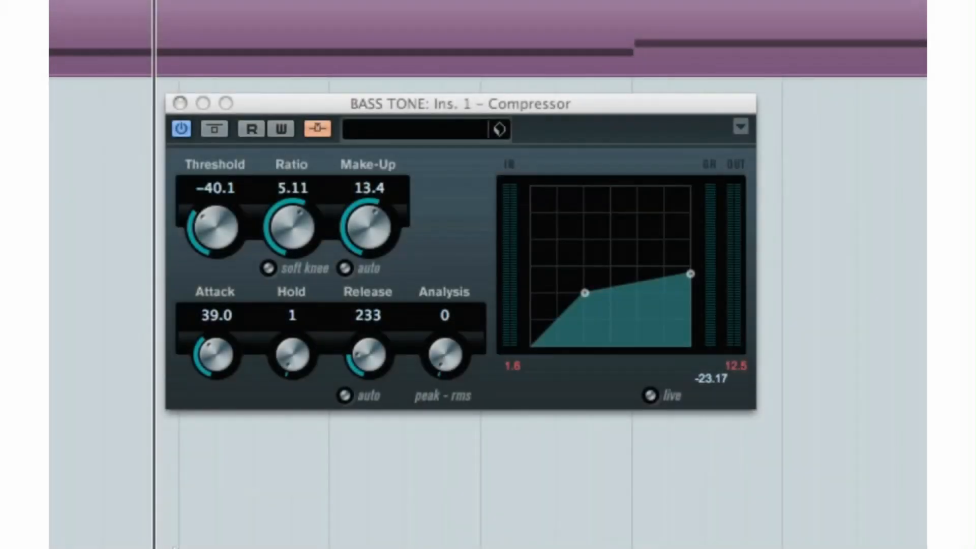
left_click(324, 397)
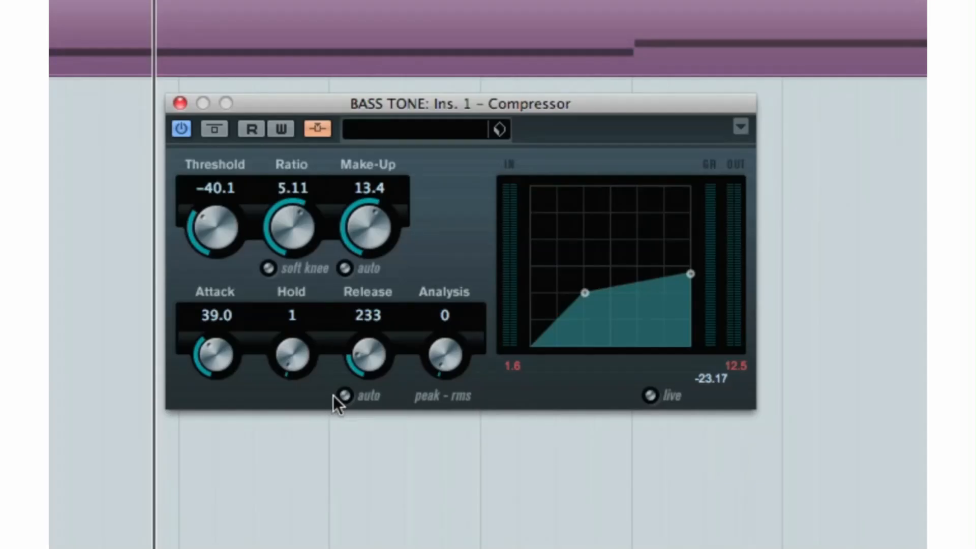
left_click(345, 395)
left_click(344, 395)
left_click(268, 268)
left_click(268, 269)
left_click(345, 268)
left_click(344, 268)
left_click(659, 399)
left_click(660, 401)
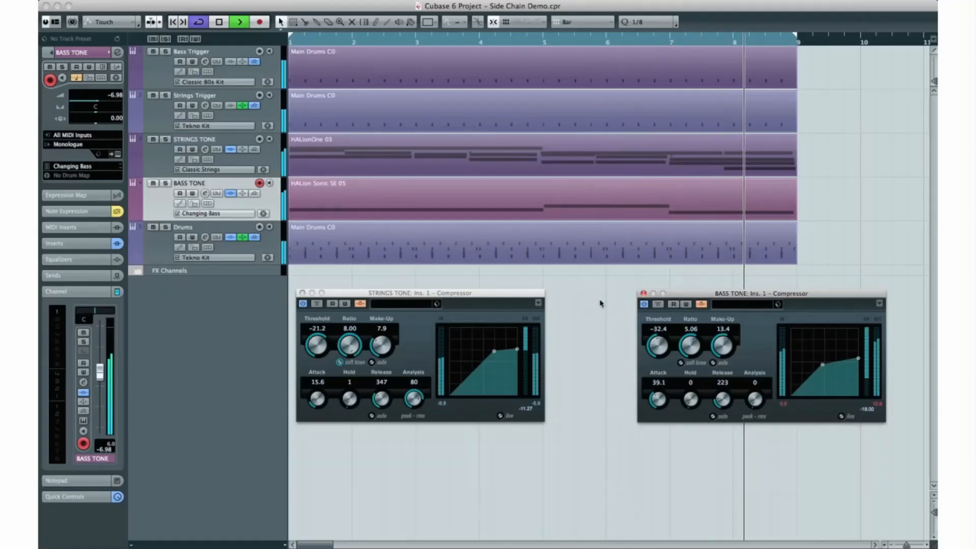
- Stop playback of the side-chained strings and bass loop
key("space")
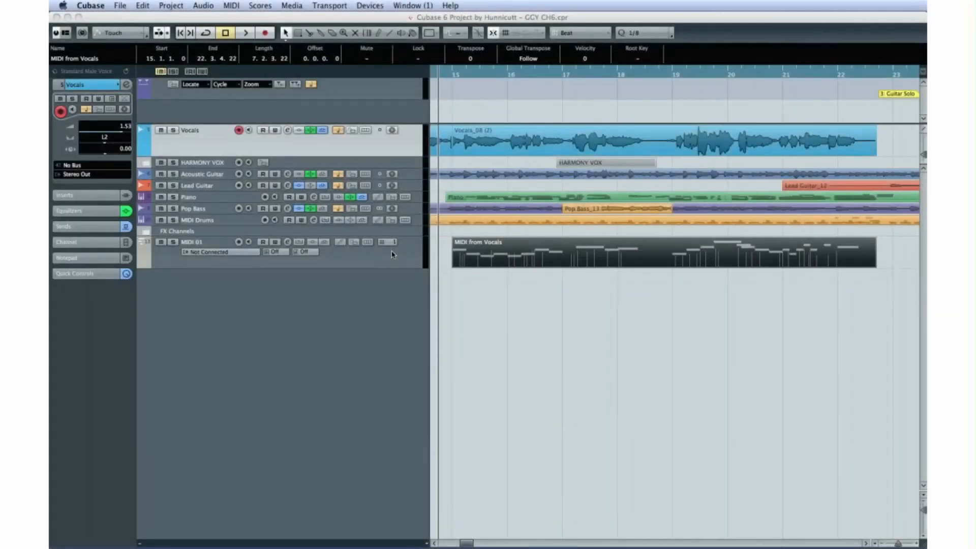
left_click(392, 253)
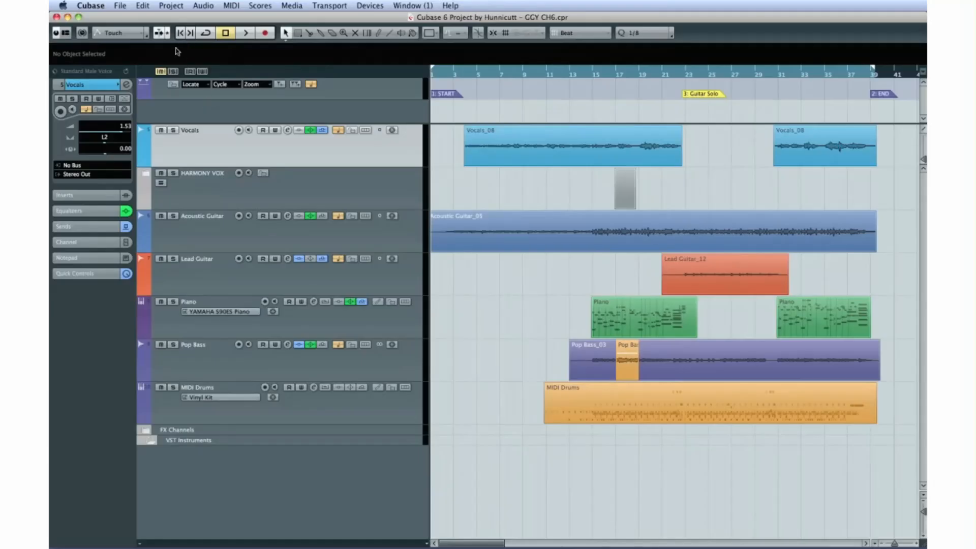
- Duplicate the Vocals track and check the copied events by selecting them
left_click(171, 6)
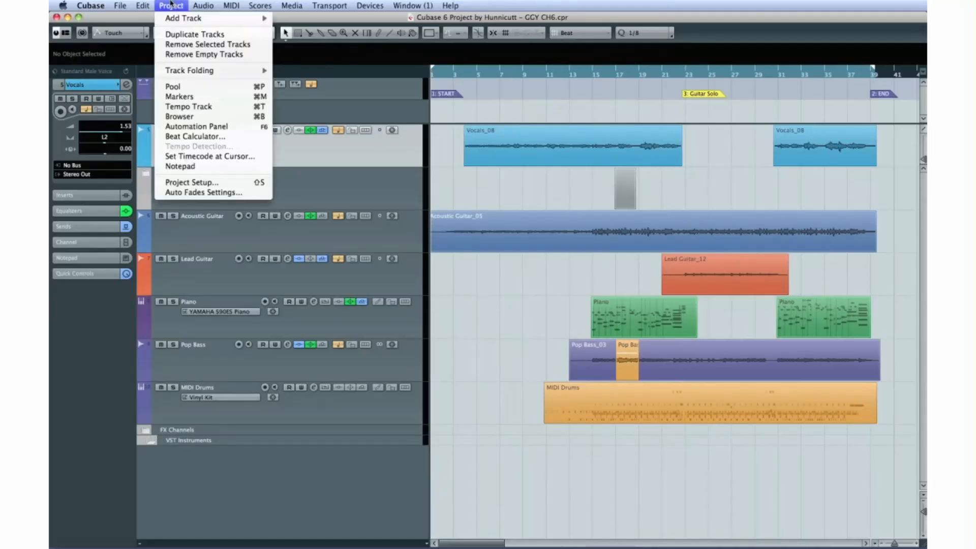
left_click(192, 34)
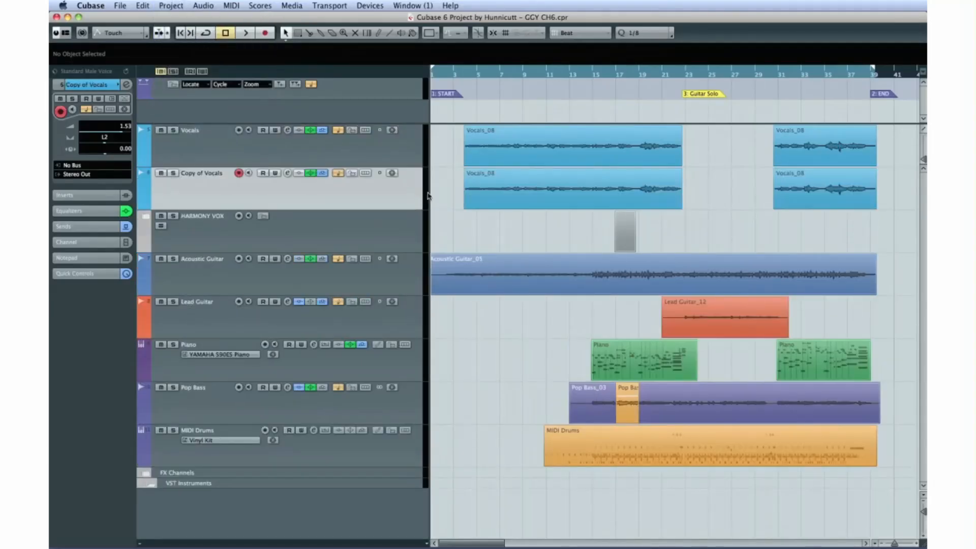
left_click(469, 195)
left_click(797, 198)
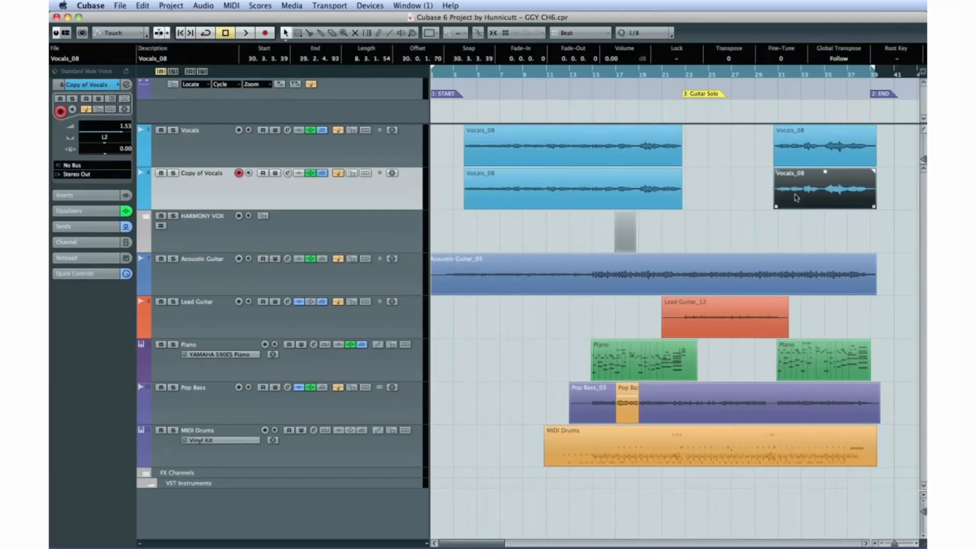
- Open the first Vocals_08 event of the duplicated vocal track in the Sample Editor and analyse it with VariAudio Pitch & Warp
double_click(579, 197)
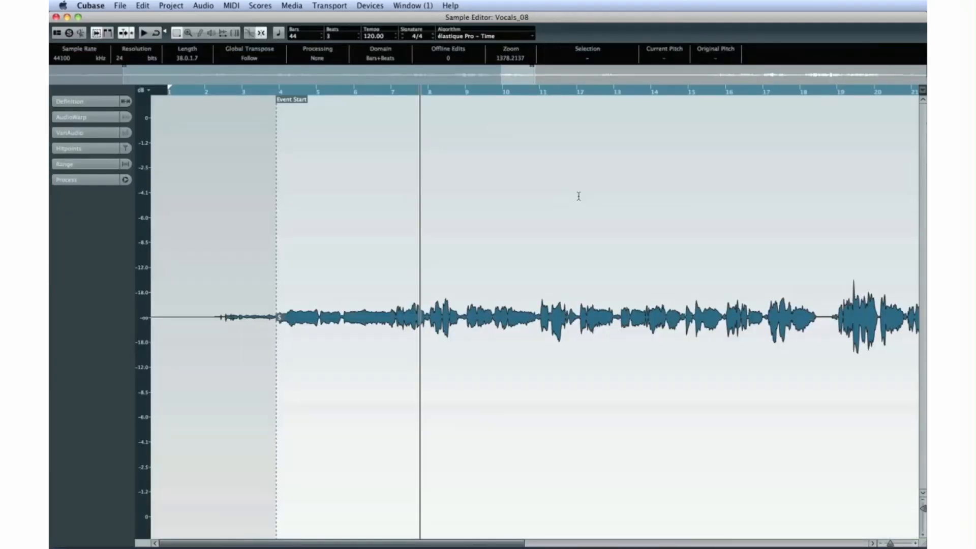
left_click(100, 134)
left_click(124, 146)
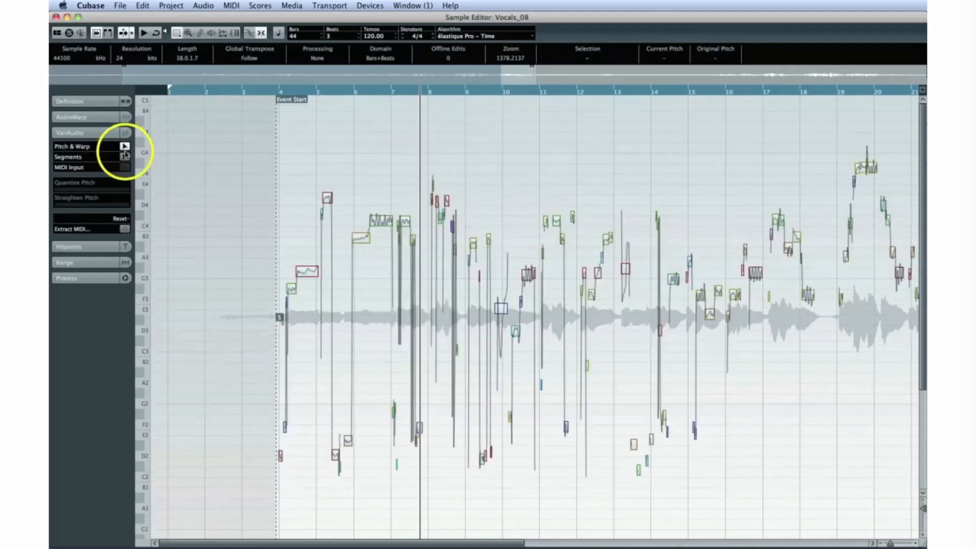
- Extract MIDI from the analysed vocal with the Notes and NoteExp VST3 Tuning Curve pitch mode, Dynamic Velocity and a New MIDI Track destination
left_click(124, 229)
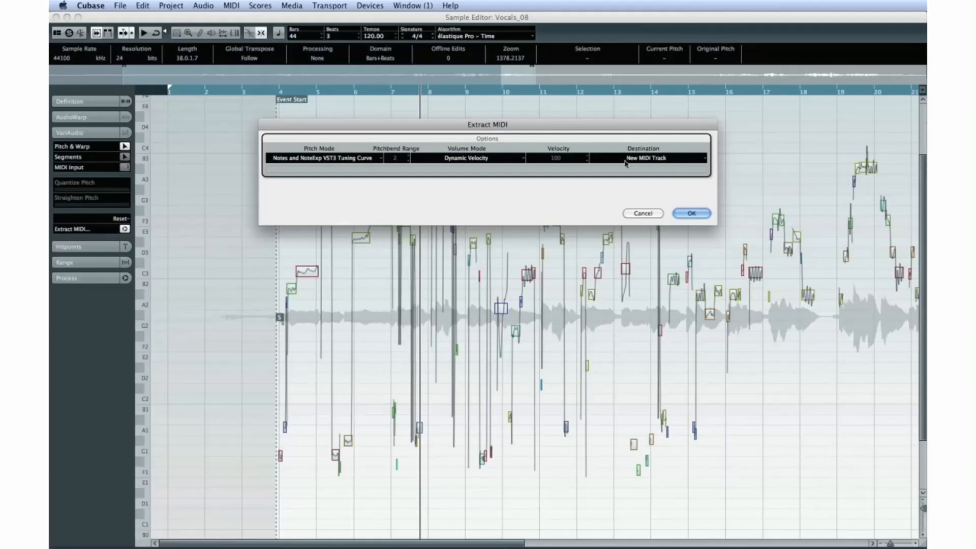
left_click(625, 161)
left_click(674, 211)
left_click(684, 214)
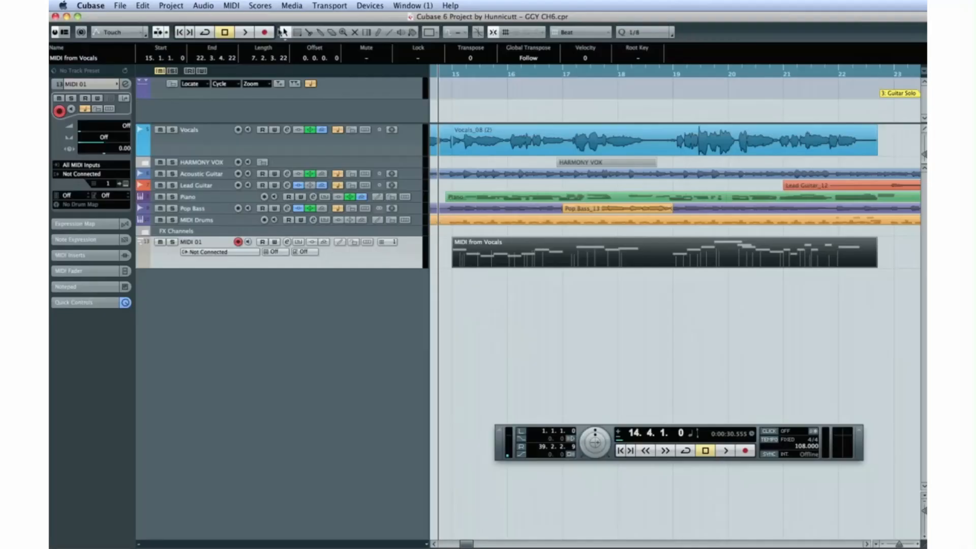
- Open the MIDI from Vocals part as a score and enter the lyrics text "Up Down. he" in the Score Settings text selection
left_click(260, 6)
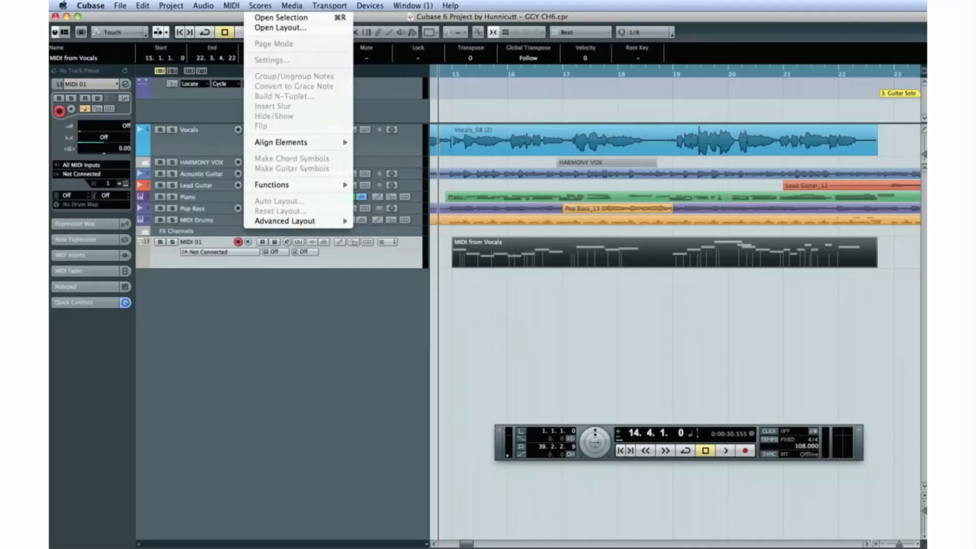
left_click(269, 19)
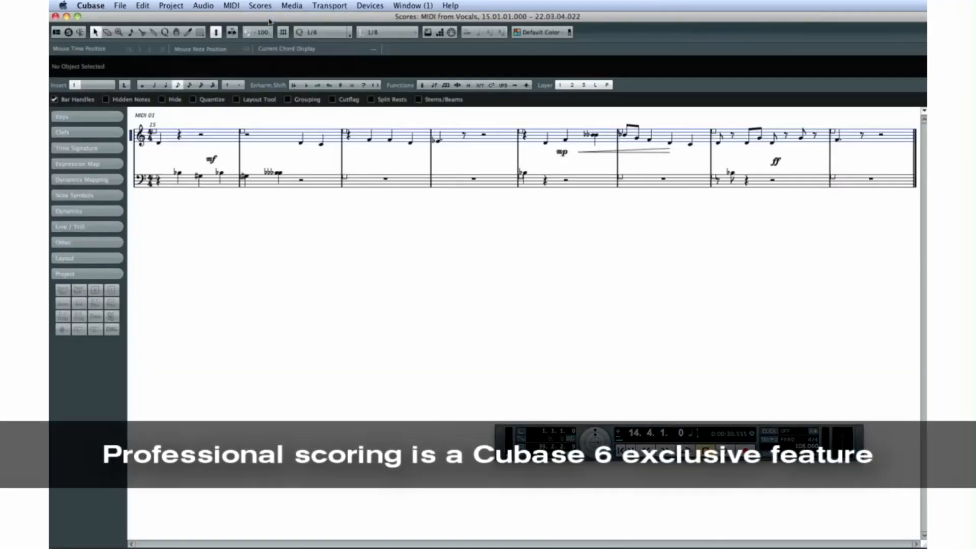
left_click(259, 5)
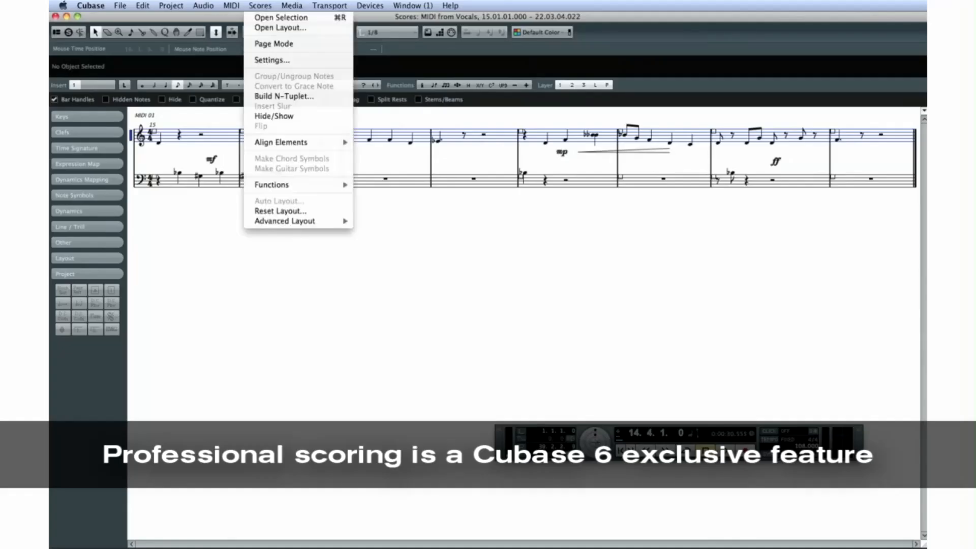
left_click(269, 60)
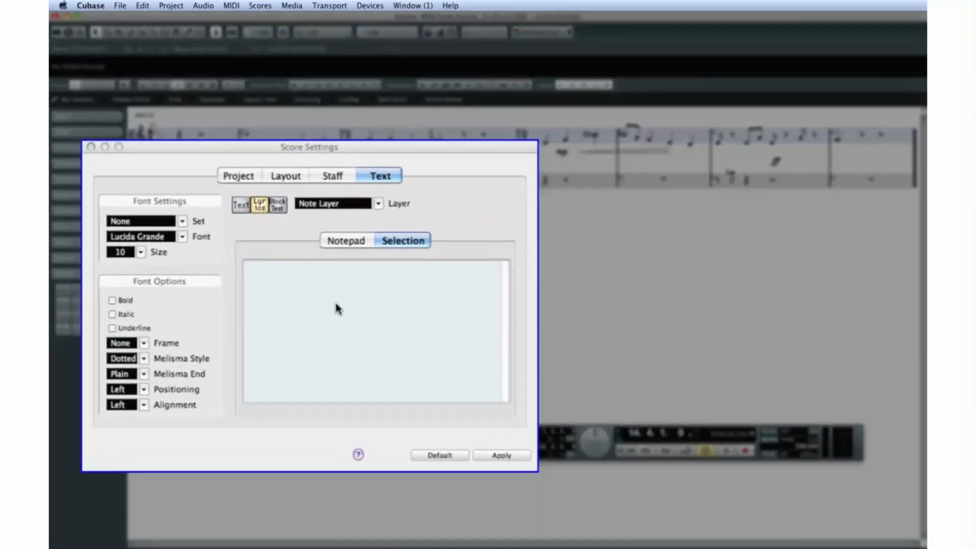
left_click(329, 306)
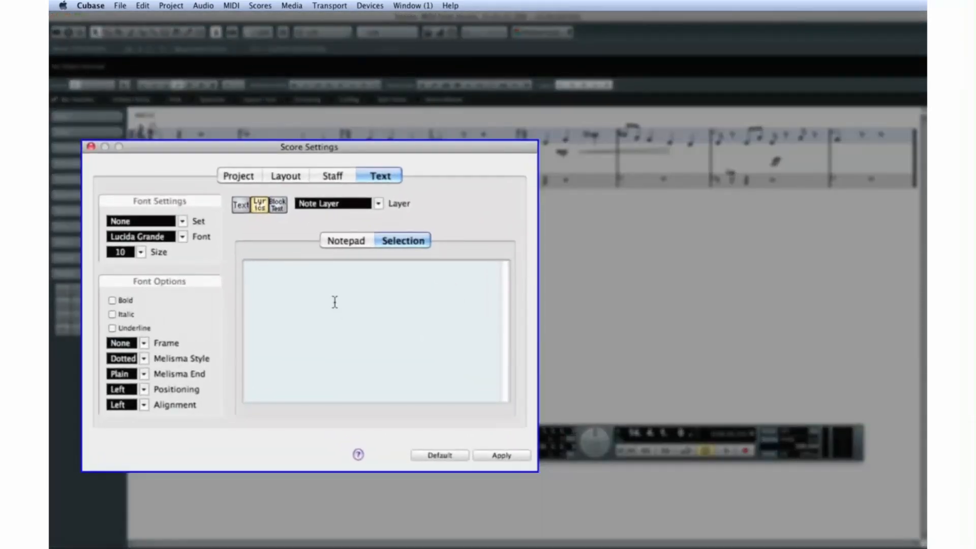
type("Up Down. he")
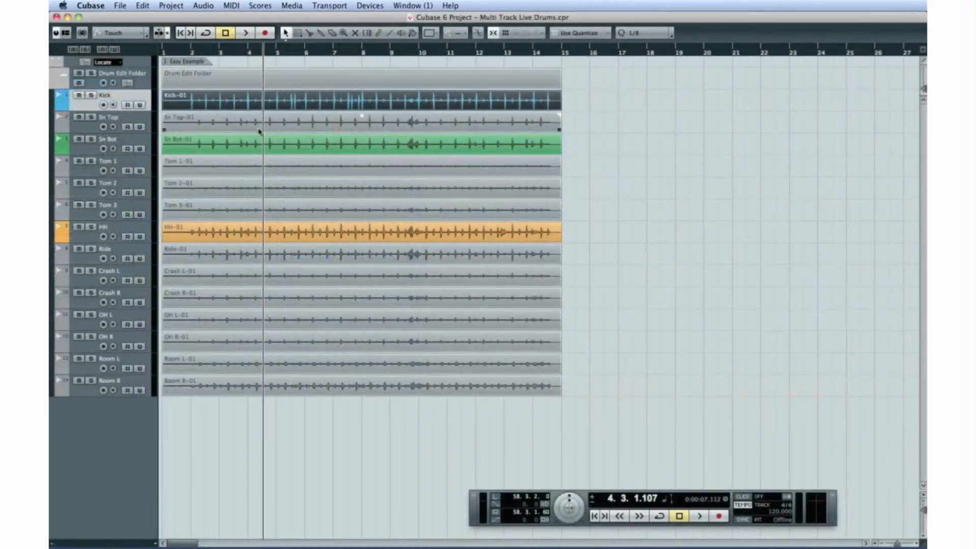
- Step through the multitrack drum events from the snare down to the room and overhead tracks to review the recorded parts
left_click(388, 127)
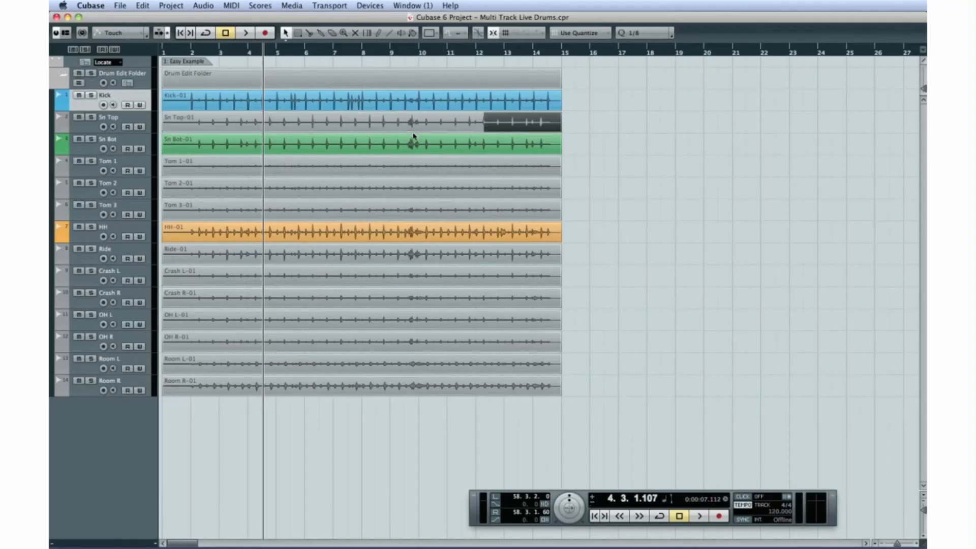
left_click(414, 148)
key("Down")
key("Down")
key("Down")
key("Down")
key("Down")
key("Down")
key("Down")
key("Down")
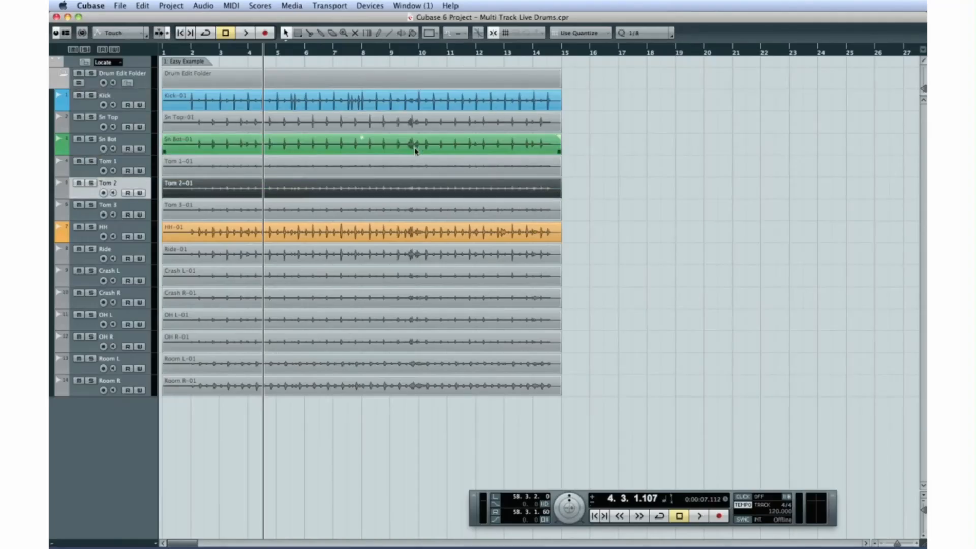
key("Down")
key("Down")
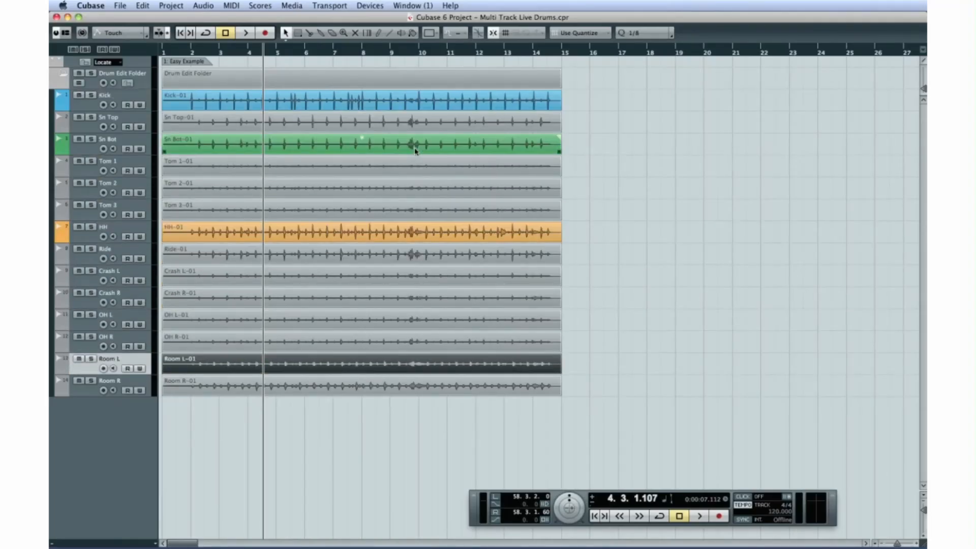
key("Up")
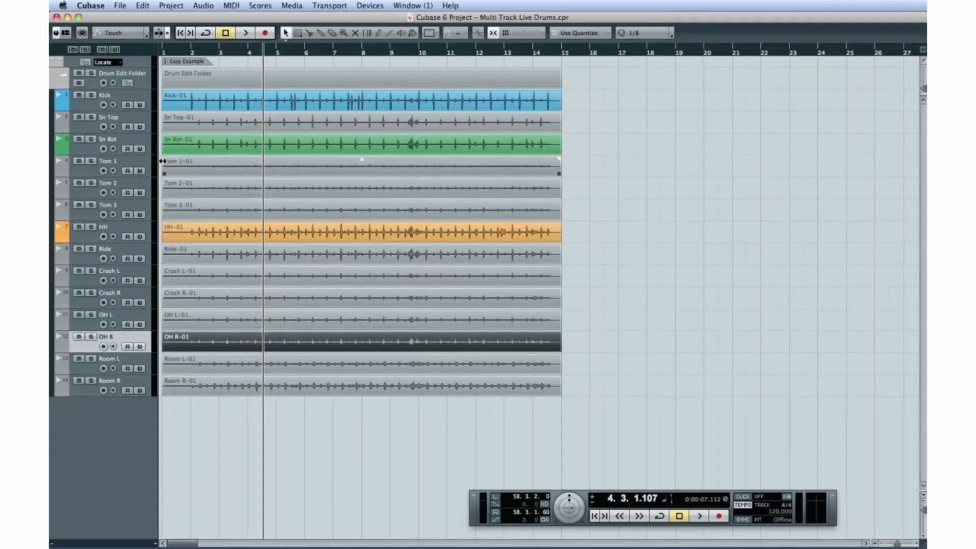
- Widen the track list so that the full set of controls for each drum track is shown
left_click(158, 161)
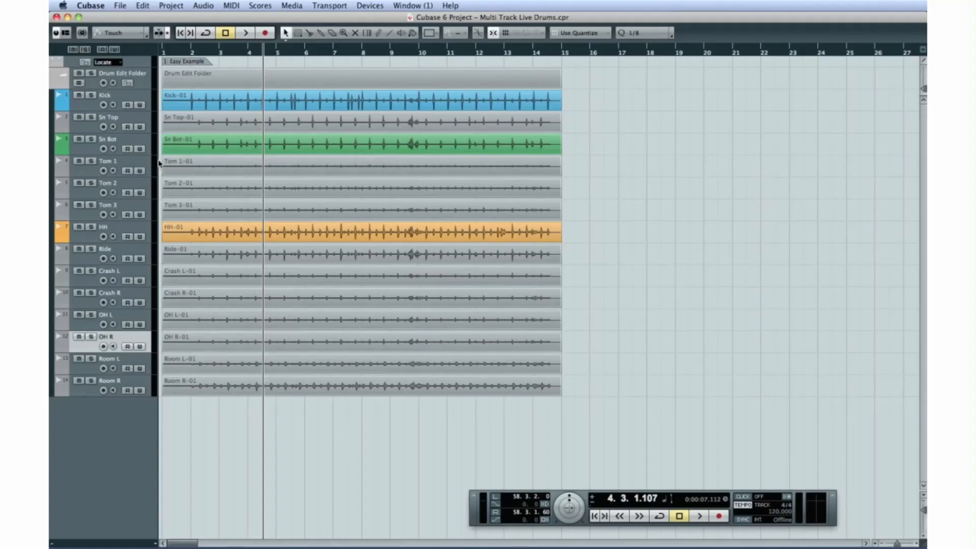
left_click_drag(157, 161, 298, 162)
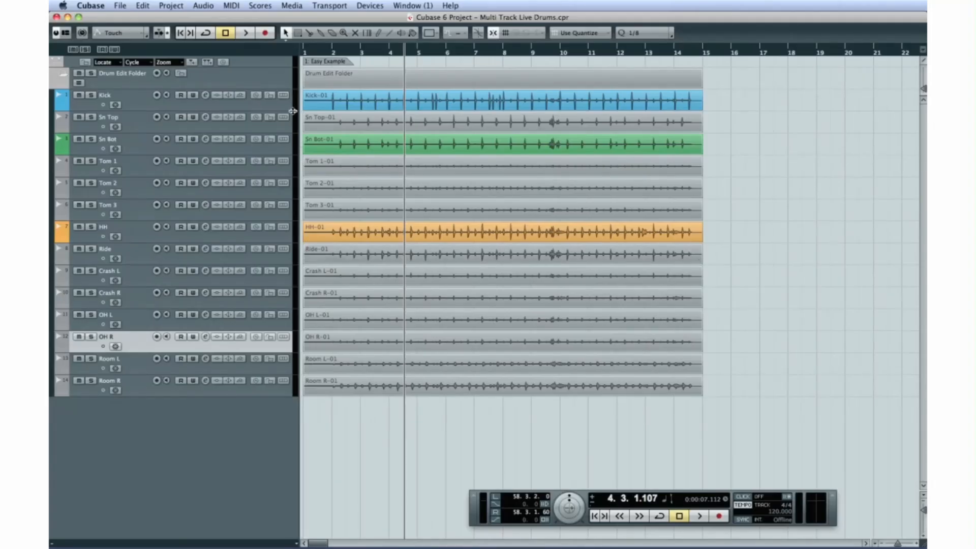
- Detect hitpoints in the Kick-01 event, raise the threshold to exclude the quieter hits and close the Sample Editor
left_click(309, 108)
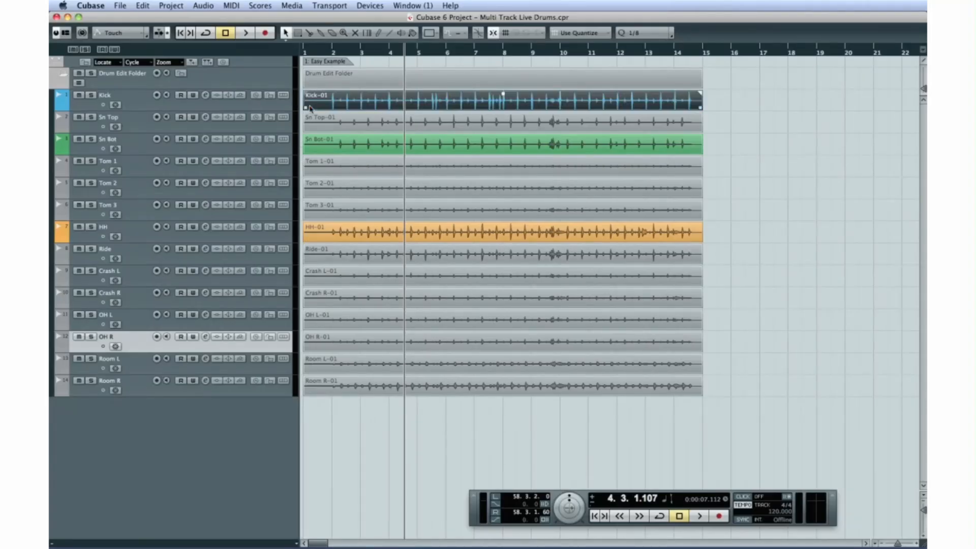
double_click(459, 107)
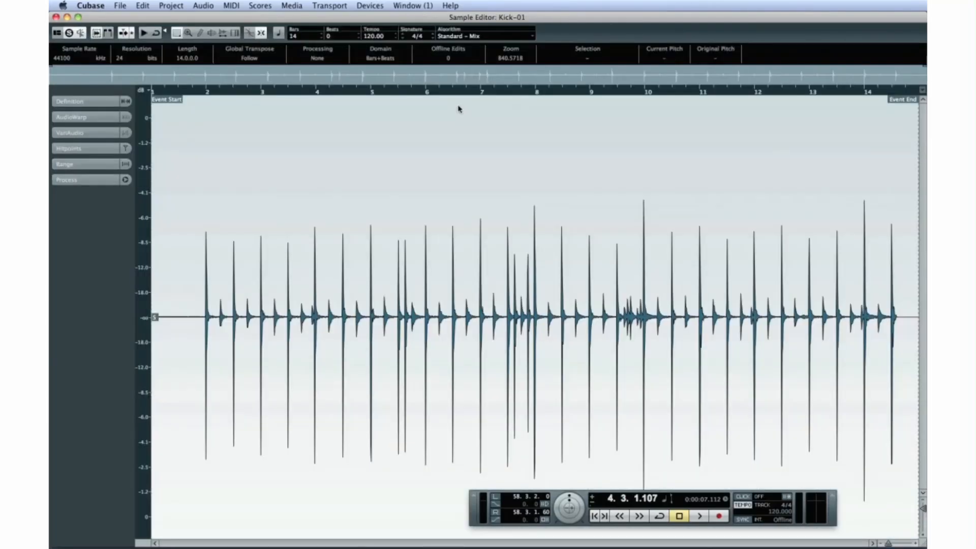
left_click(92, 149)
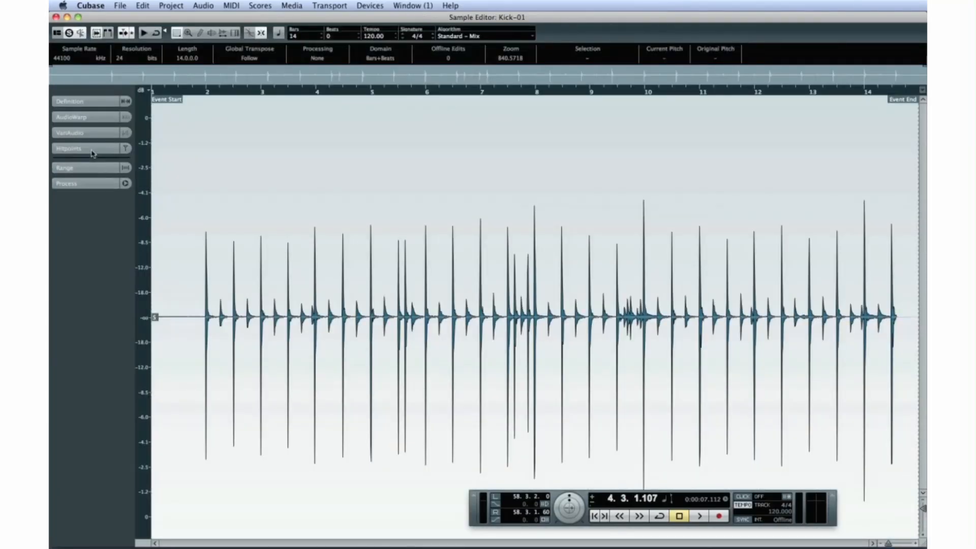
mouse_move(61, 181)
left_mouse_down()
mouse_move(97, 183)
mouse_move(76, 184)
left_mouse_up()
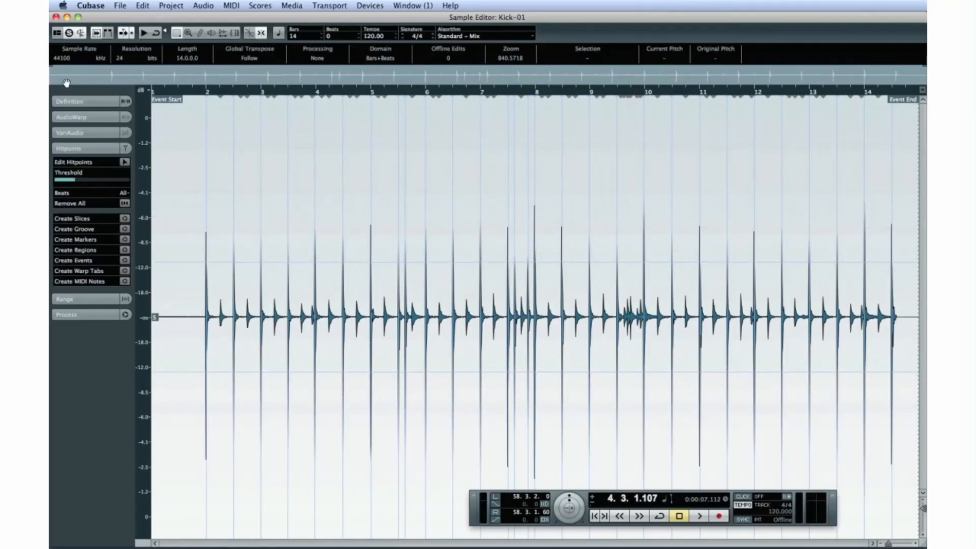
left_click(56, 17)
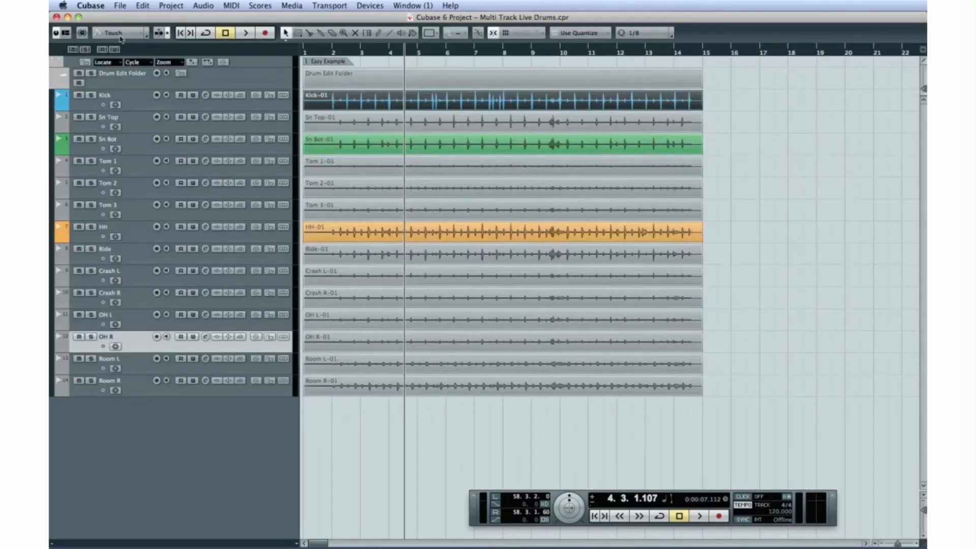
- Detect hitpoints in the Sn Top-01 event and adjust its threshold to isolate the main snare hits
double_click(325, 122)
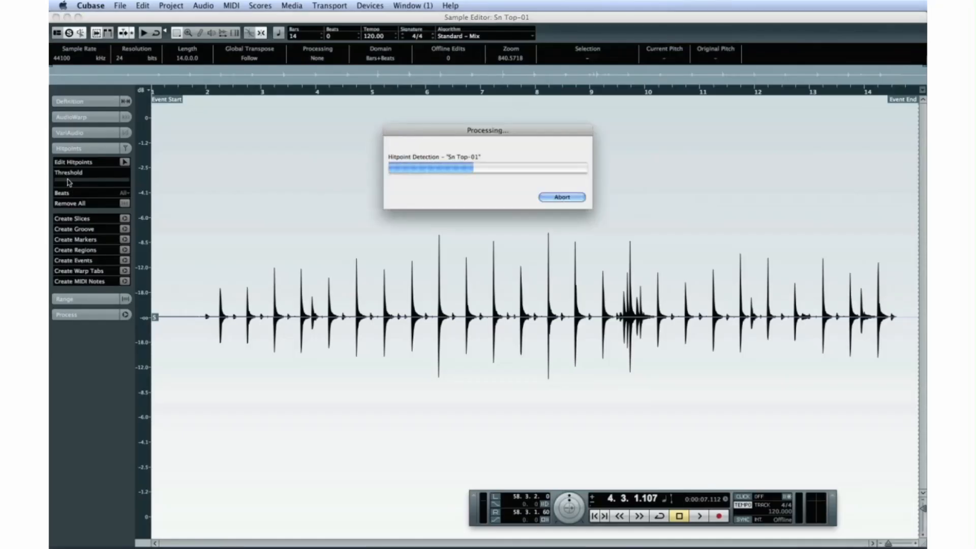
left_click_drag(72, 182, 66, 182)
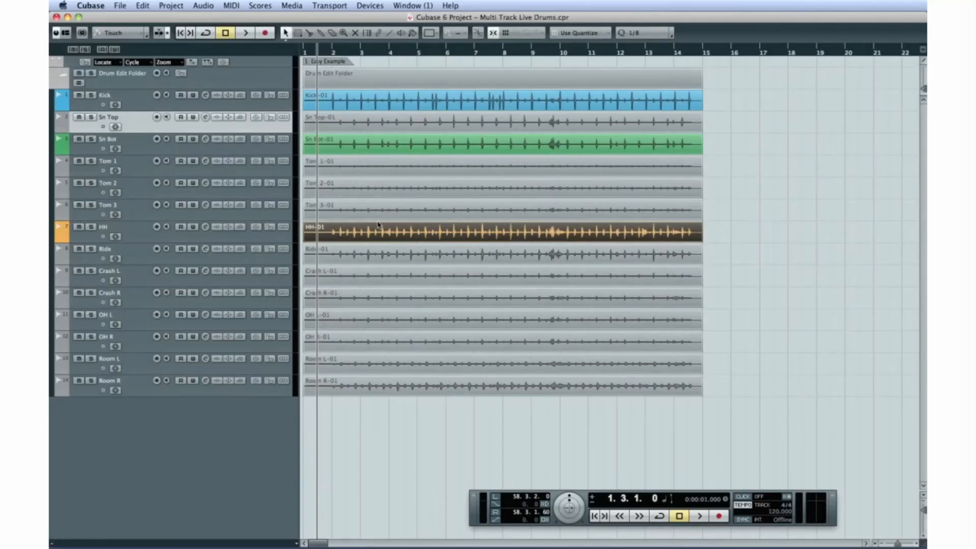
- Show the hitpoints of the HH-01 event for editing, limit them to 1/8 beats and close the Sample Editor
double_click(383, 231)
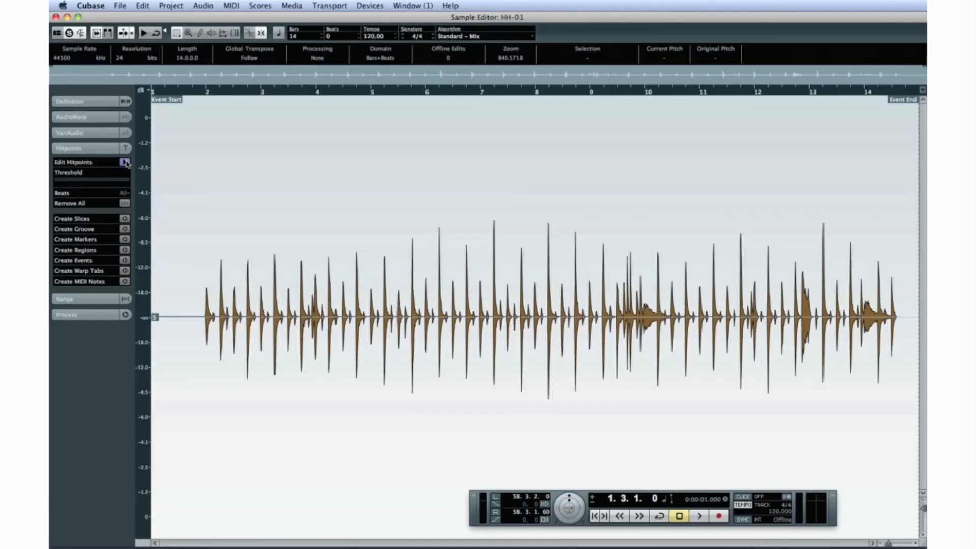
left_click(125, 162)
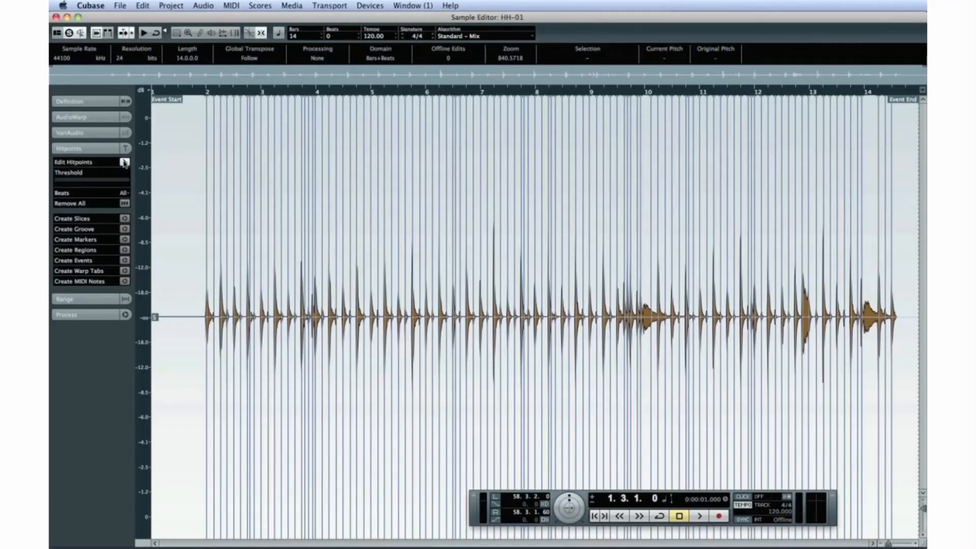
left_click(126, 193)
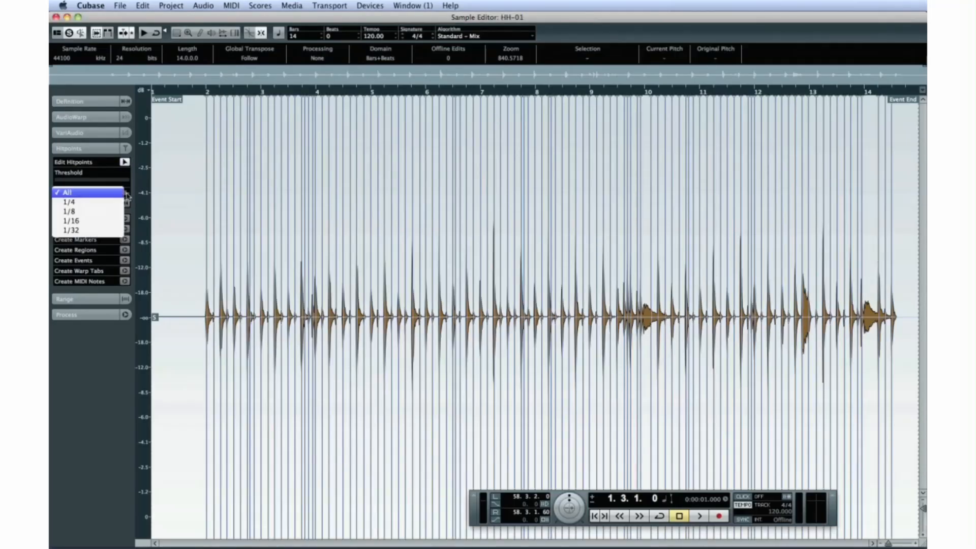
left_click(108, 212)
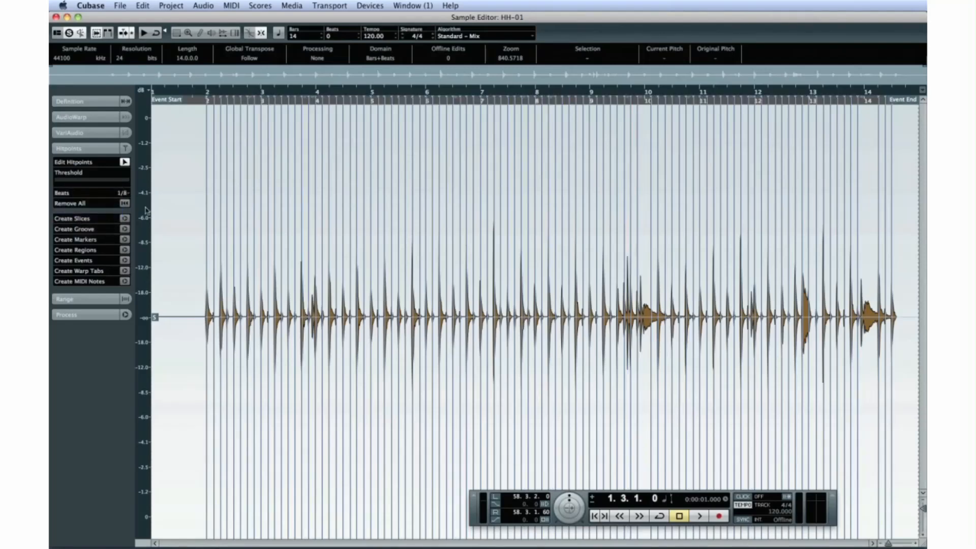
left_click(56, 18)
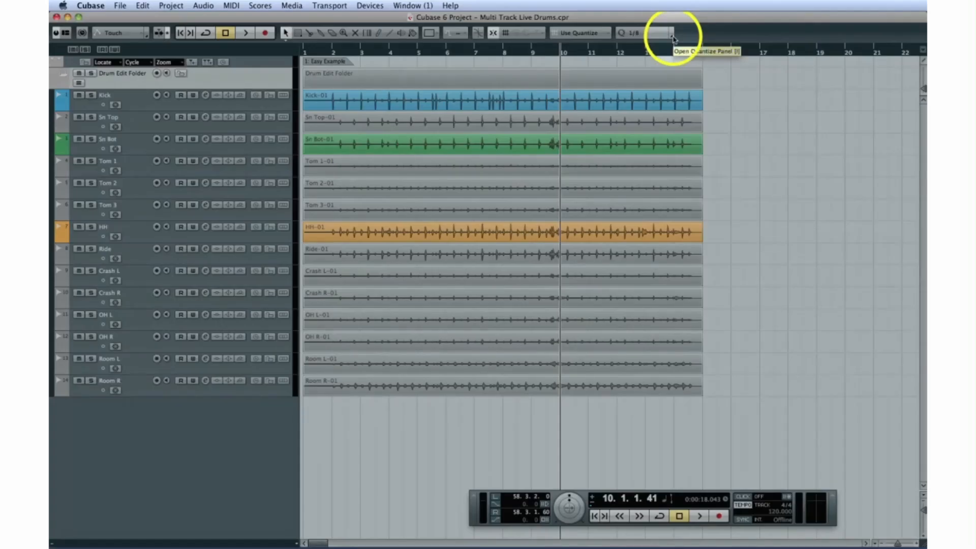
- Open the Quantize Panel, enable group editing on the Drum Edit Folder and select the grouped drum events to access the slice rules
left_click(671, 33)
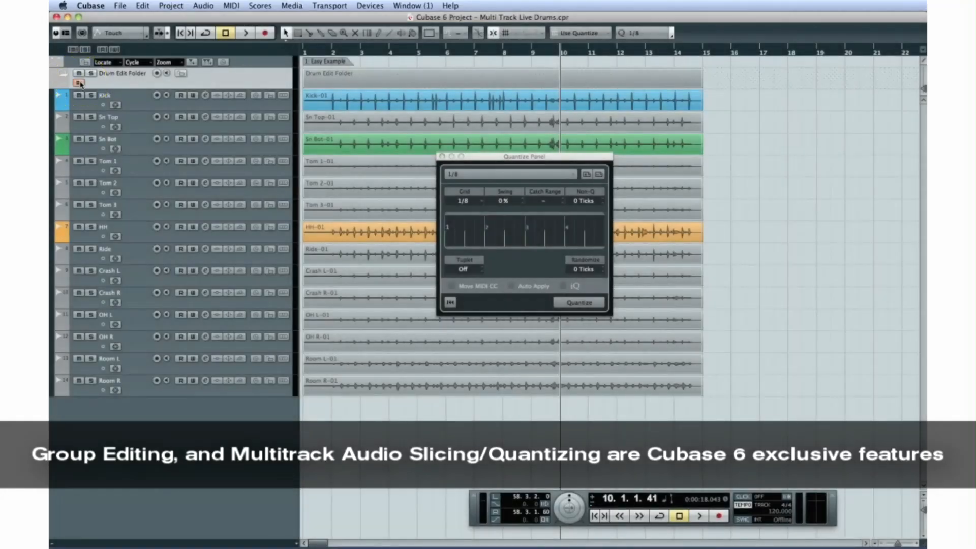
left_click(370, 100)
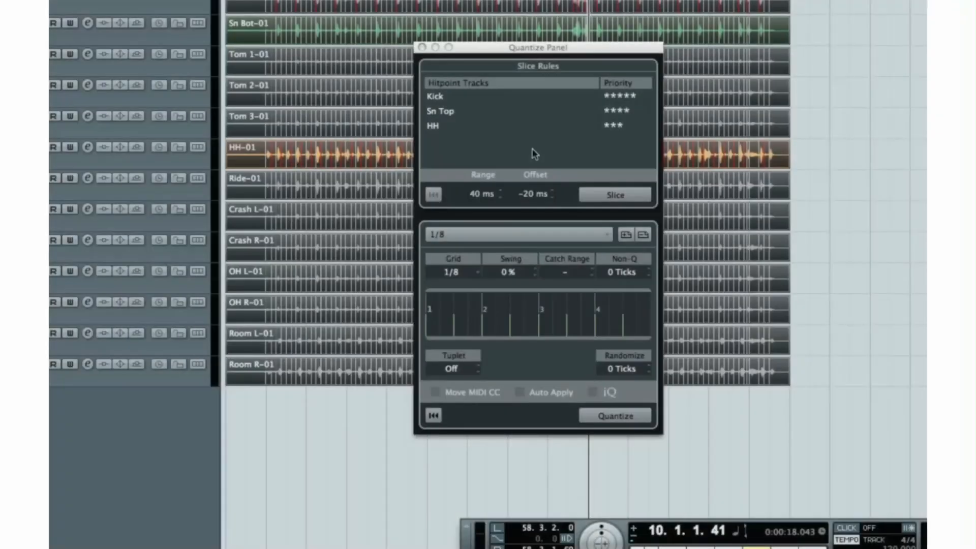
left_click(446, 100)
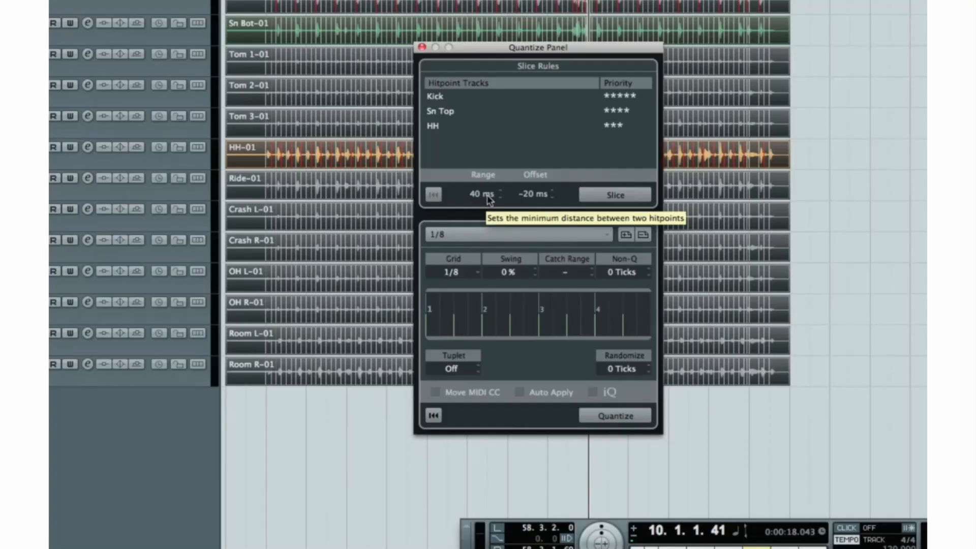
- Slice the grouped drum events at the Kick, Sn Top and HH hitpoints and examine the slices in the arrangement
left_click(630, 200)
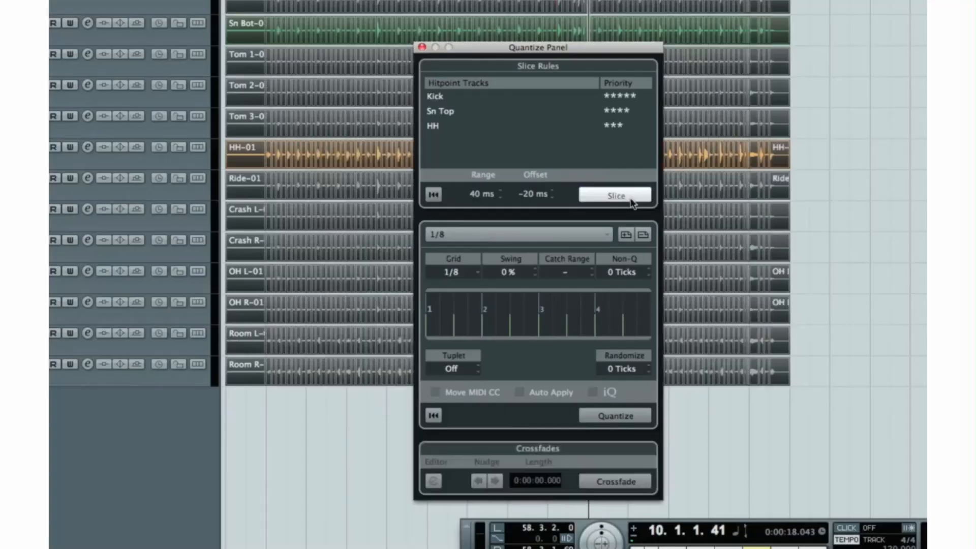
left_click(631, 201)
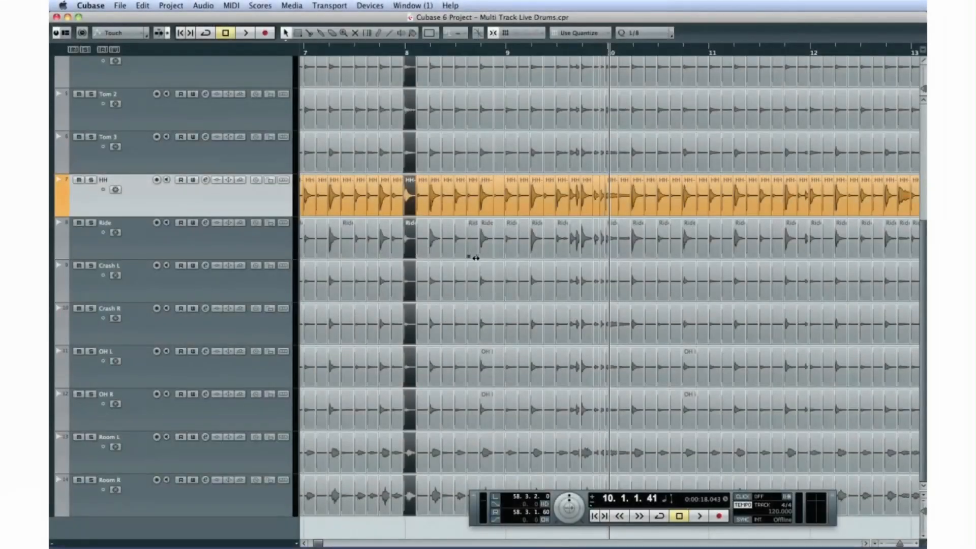
left_click(484, 264)
left_click(538, 282)
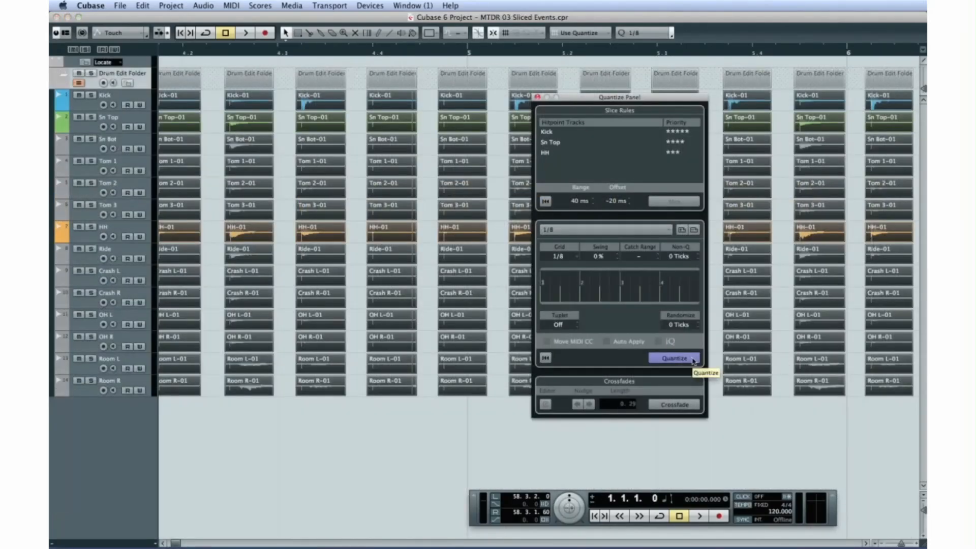
- Quantize the sliced drum events to a 1/8 grid and apply crossfades between the slices
left_click(693, 360)
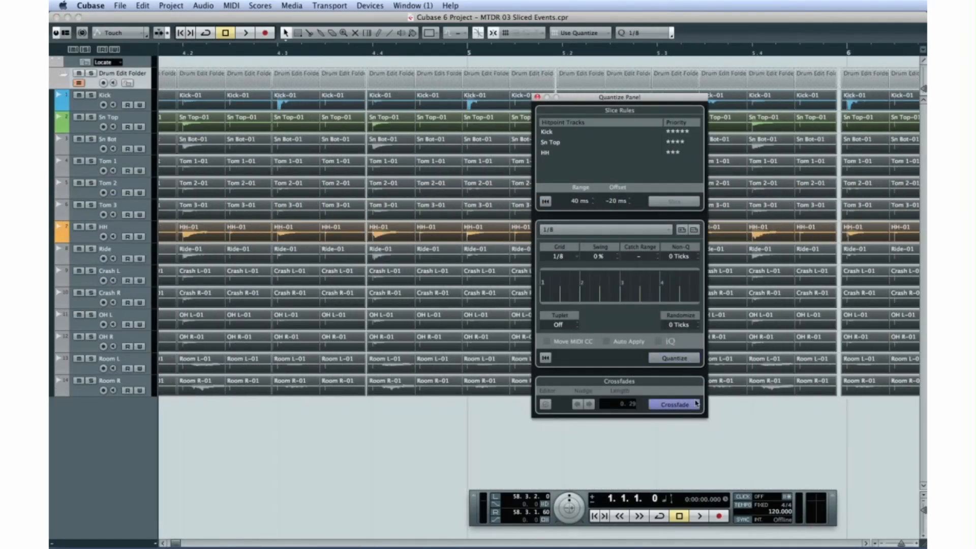
left_click(674, 404)
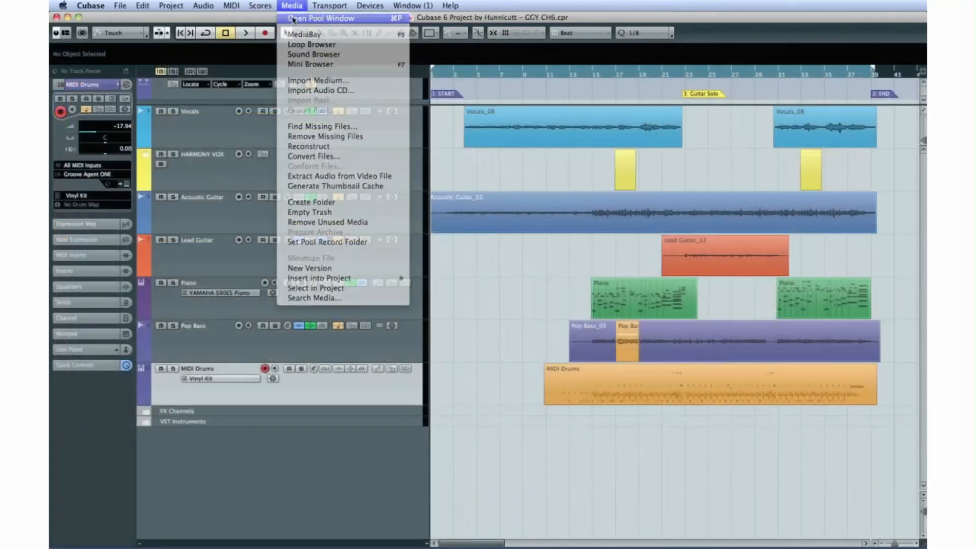
- Open the project's media Pool, expand the Audio folder and browse its clips and the commands available for selected clips
left_click(292, 21)
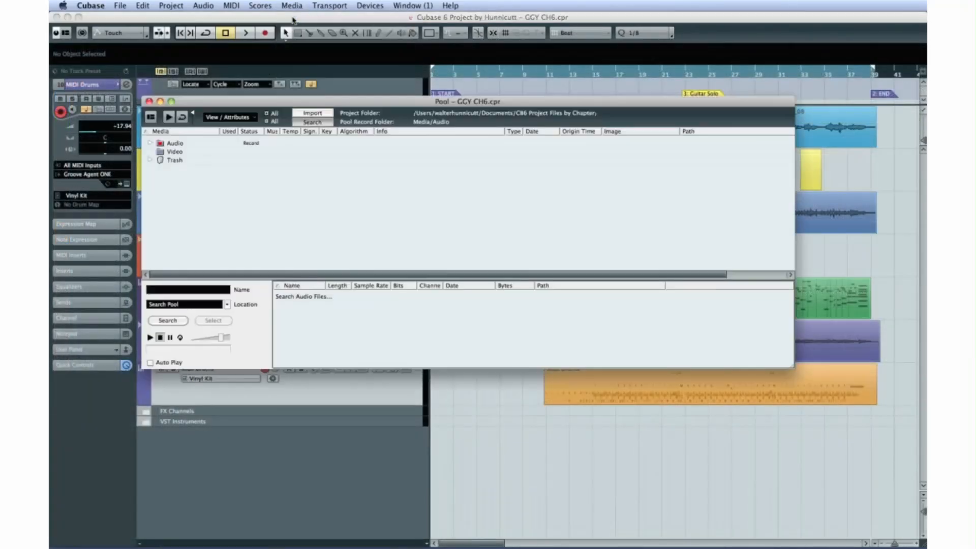
left_click(327, 115)
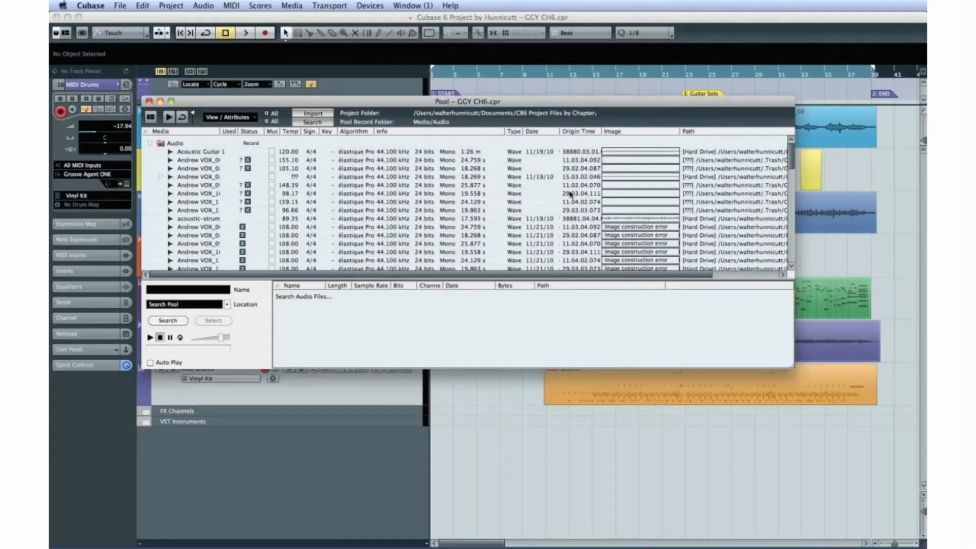
scroll(570, 193, "down", 5)
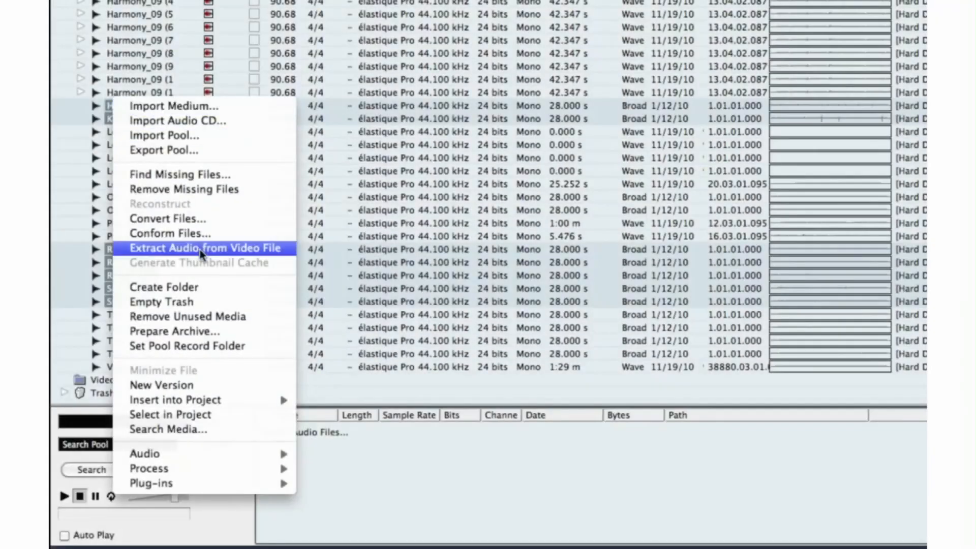
mouse_move(240, 401)
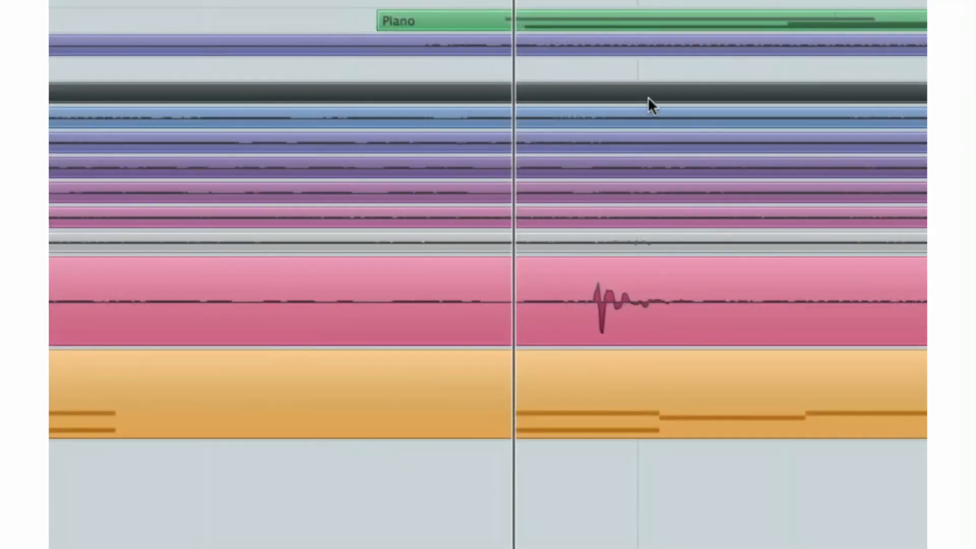
- Move the grouped drum events earlier so the first kick hit lines up with the cursor, and start playback
left_click_drag(648, 96, 566, 100)
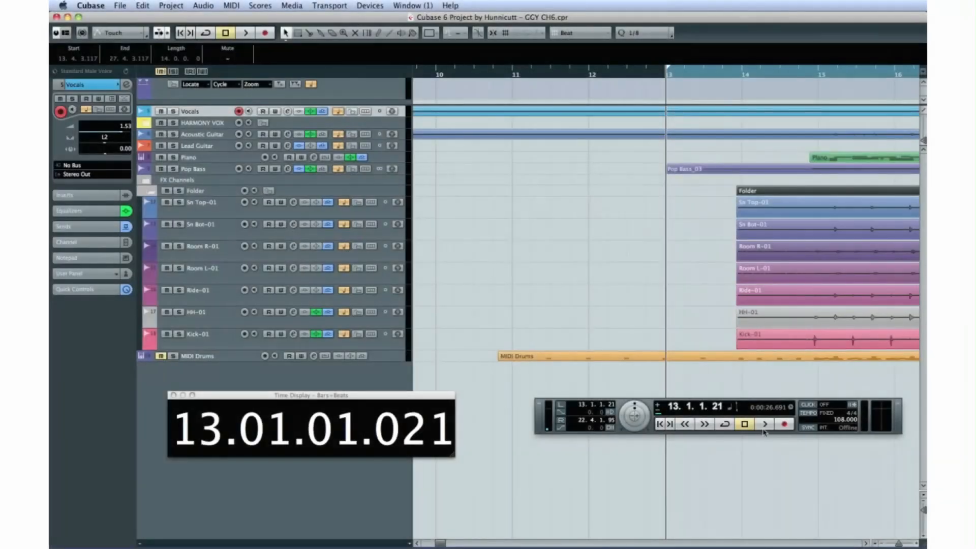
left_click(763, 427)
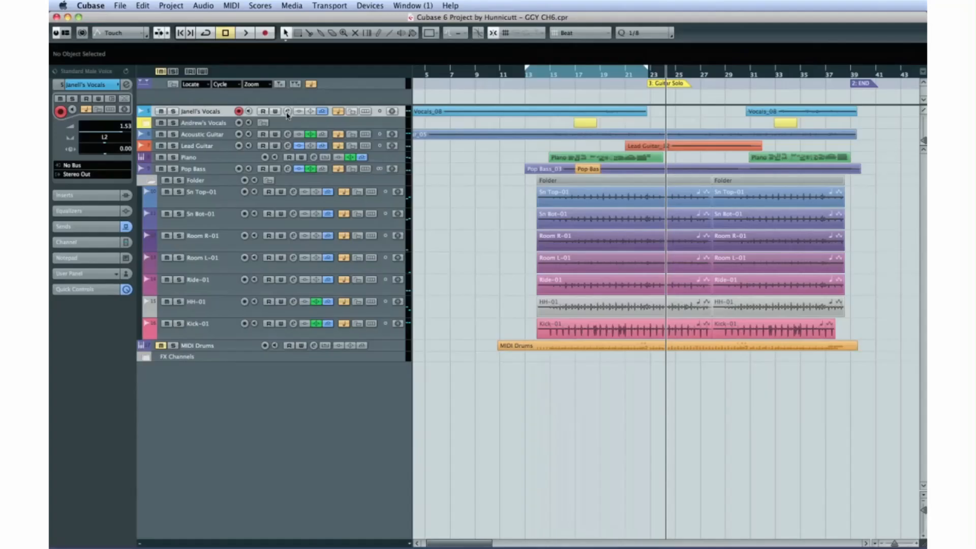
- Open the channel settings of the lead vocals track and activate all four equalizer bands
left_click(287, 111)
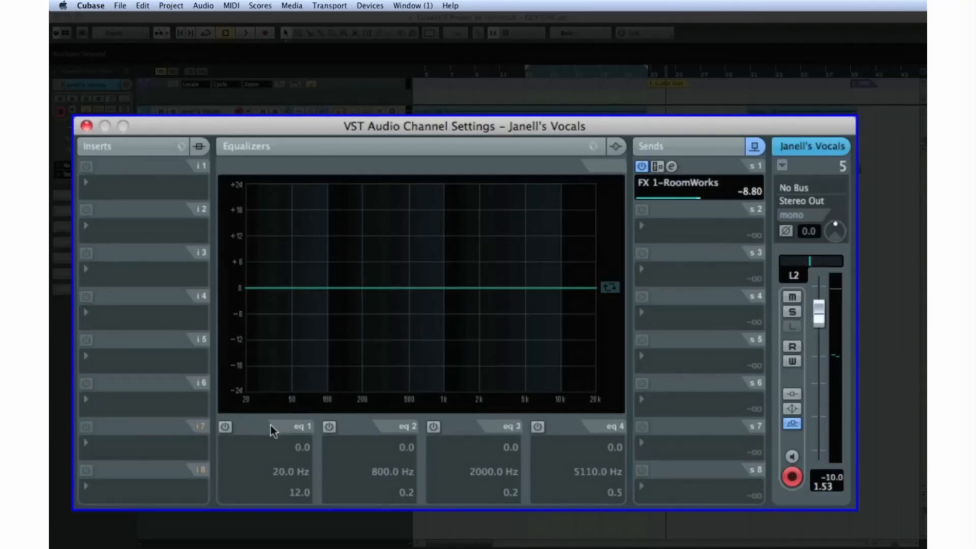
left_click(225, 427)
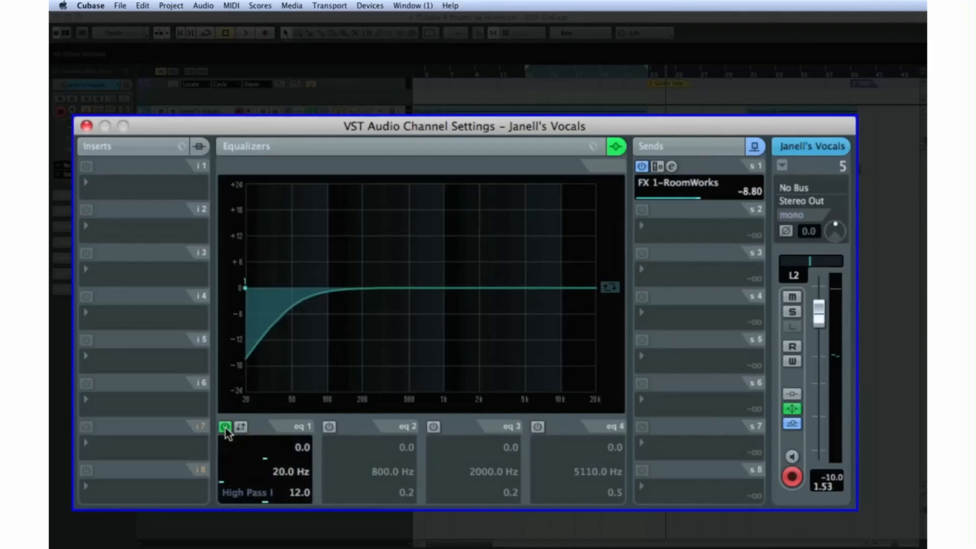
left_click(328, 426)
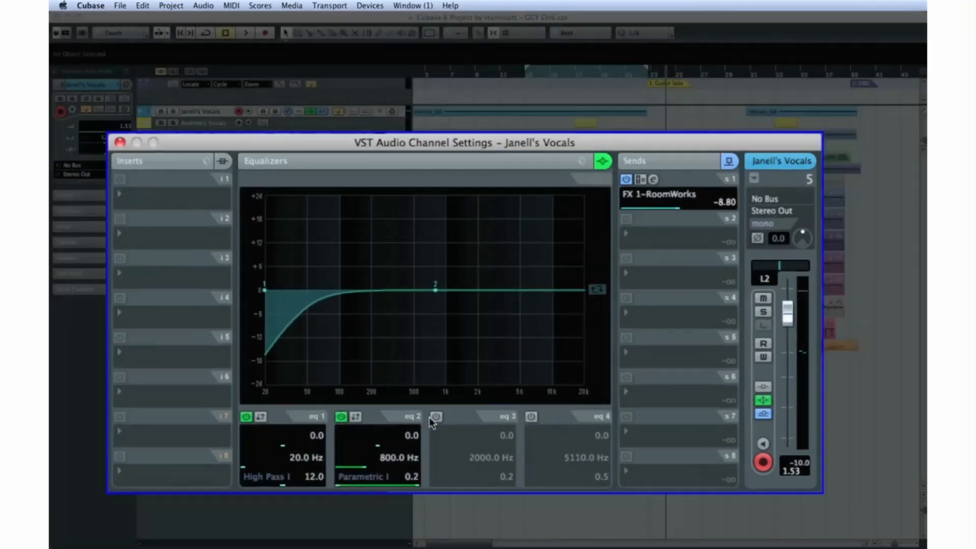
left_click(433, 427)
left_click(537, 427)
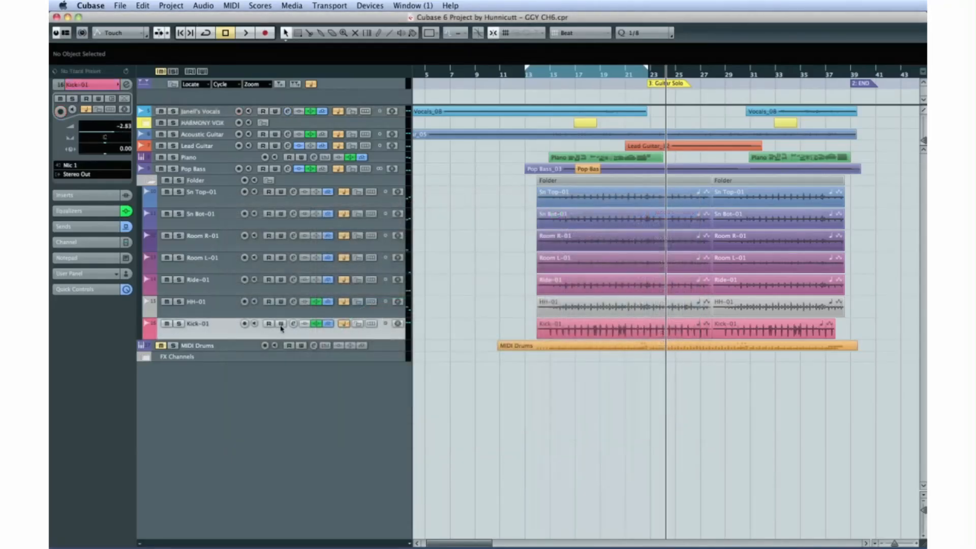
- Open the Kick-01 channel settings and move equalizer band 4 to 20000 Hz at about -0.2 dB
left_click(294, 324)
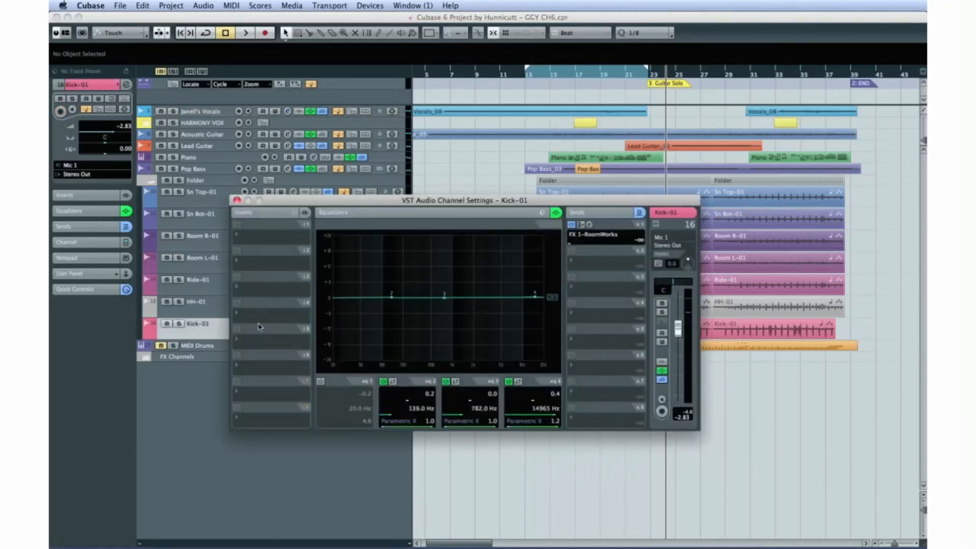
left_click_drag(534, 294, 543, 367)
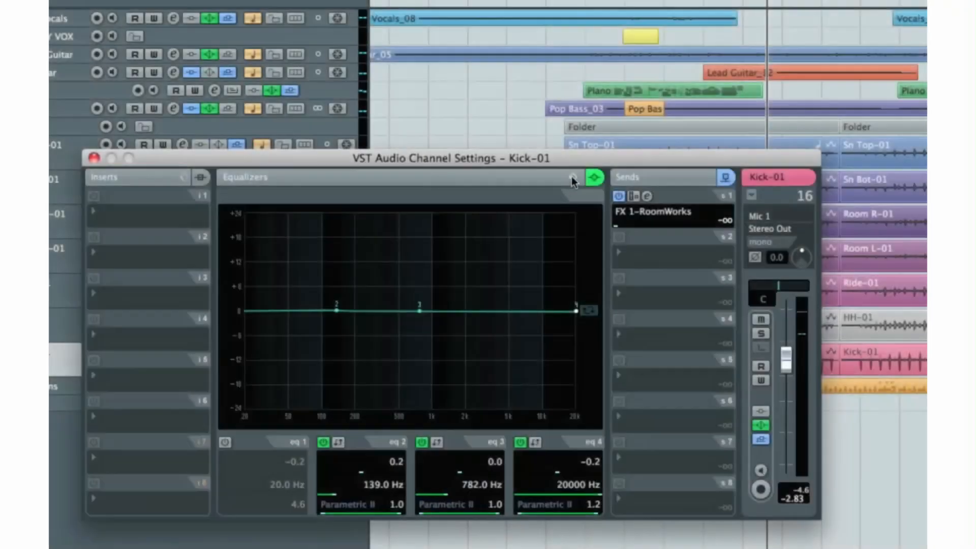
- Try the Basic Bd, Basic Sax and Dance Lead equalizer presets on the Kick-01 channel and browse further down the presets
left_click(541, 211)
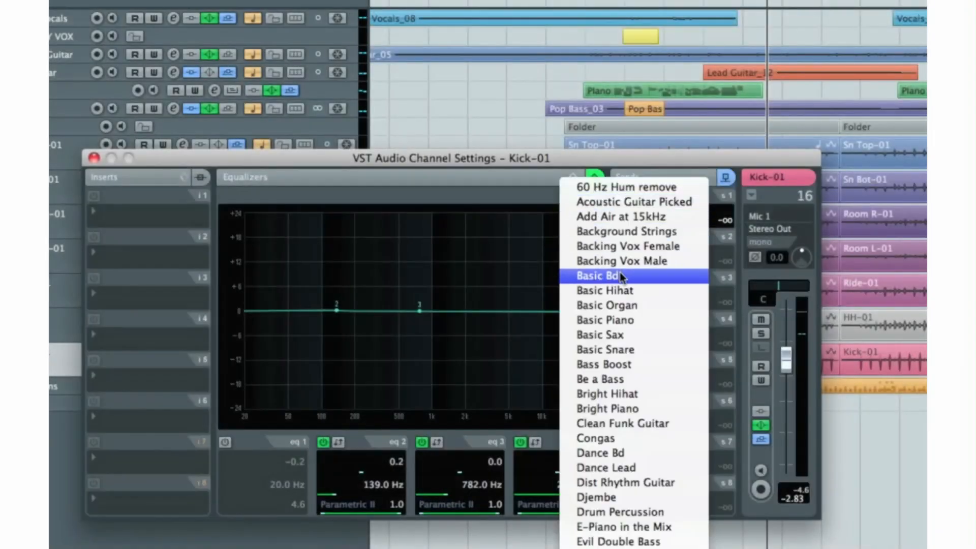
left_click(618, 275)
left_click(573, 176)
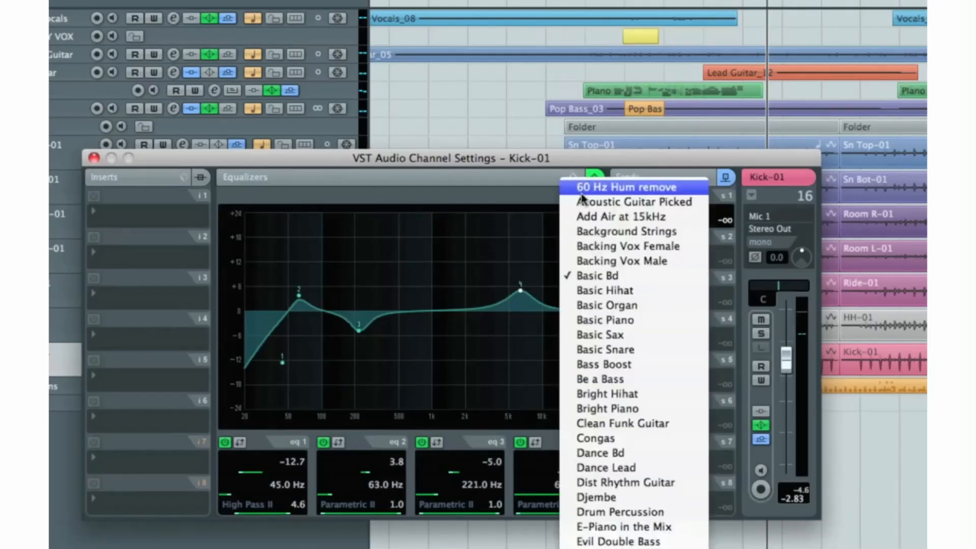
left_click(627, 336)
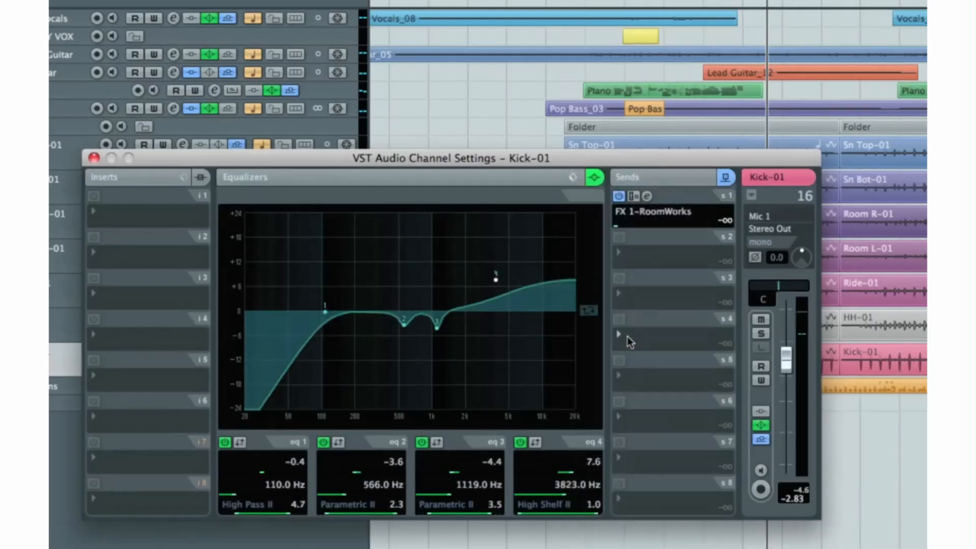
left_click(572, 178)
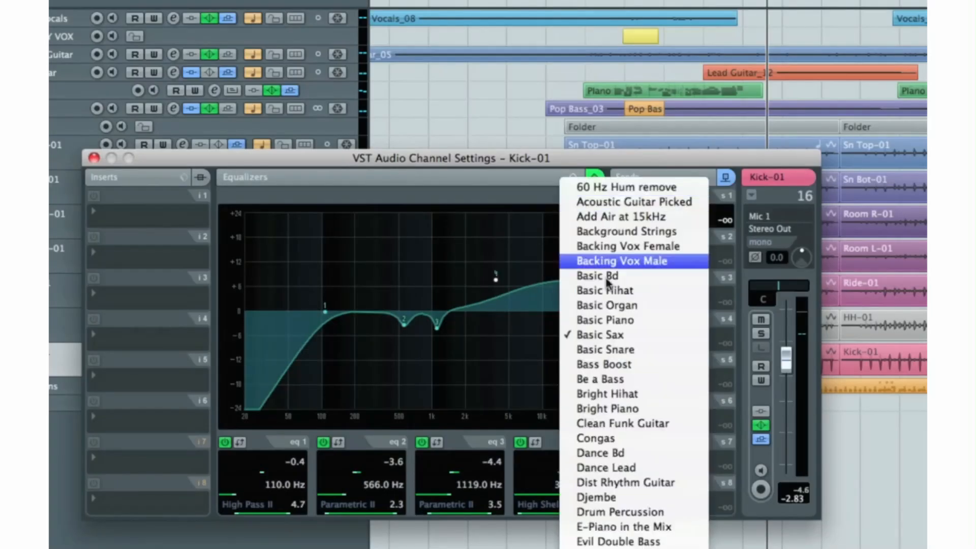
left_click(638, 470)
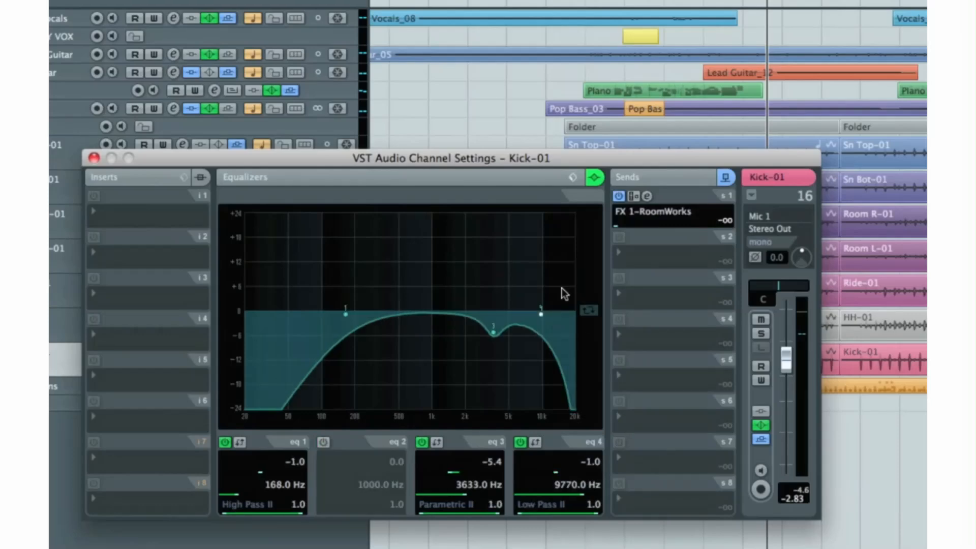
left_click(572, 179)
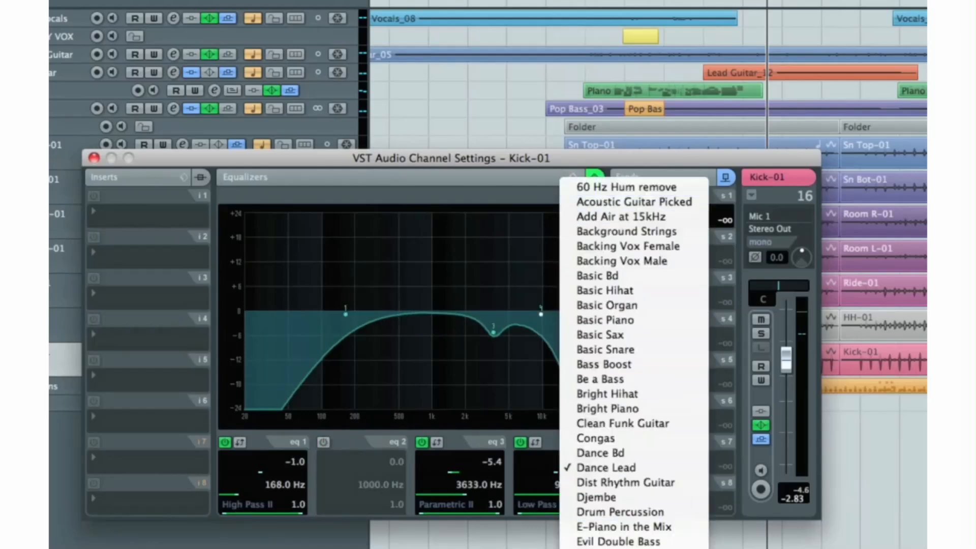
left_click(625, 547)
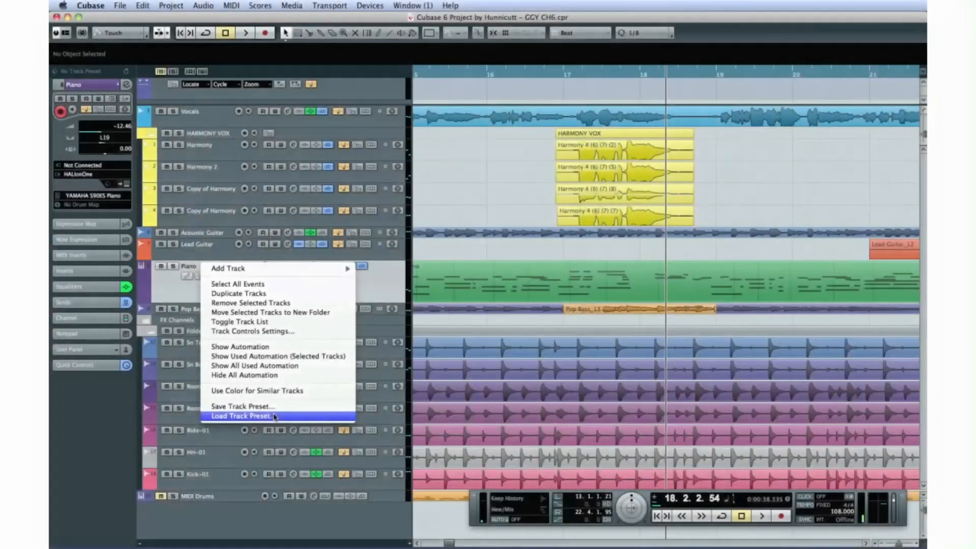
- Open the track preset browser for the Piano track and try the Mellow Grand Piano and SR Live Grand Piano presets
left_click(274, 416)
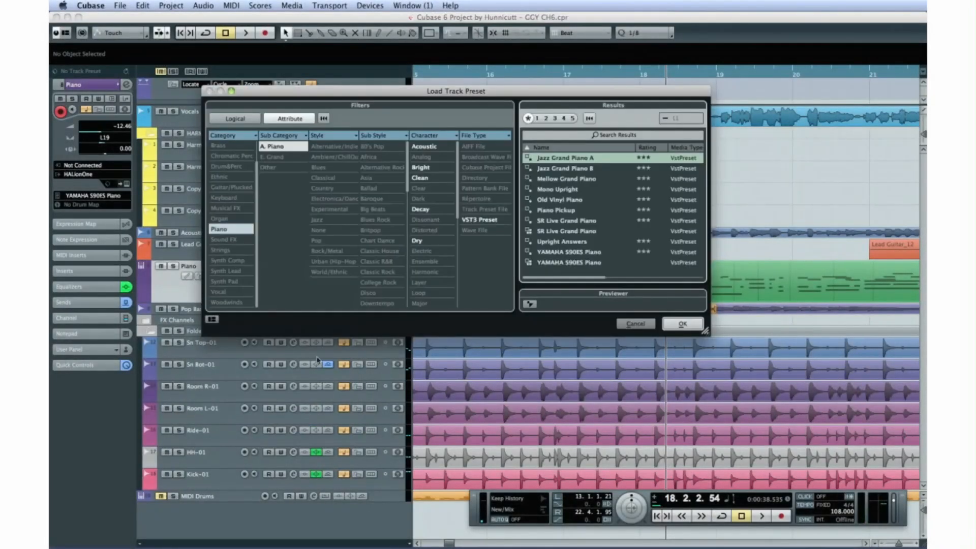
left_click(555, 182)
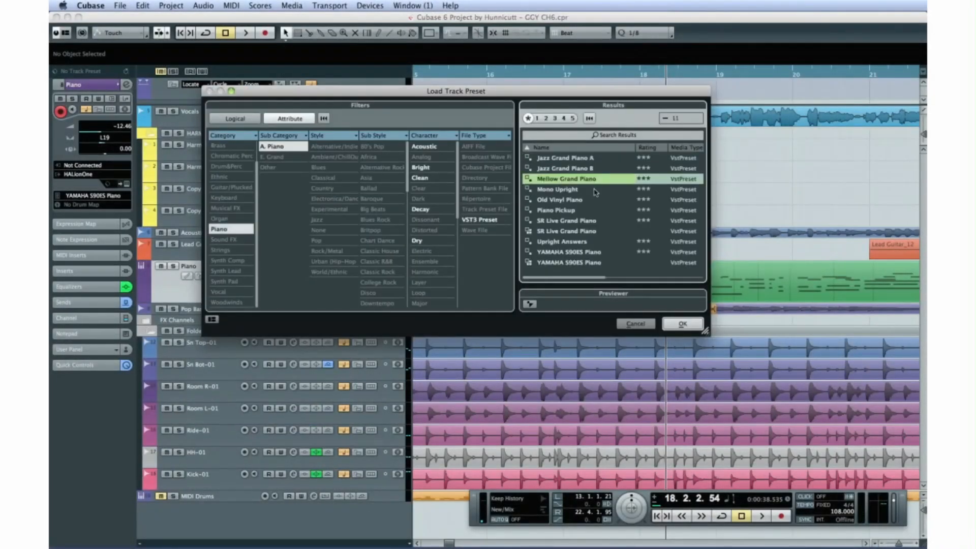
left_click(567, 222)
left_click(567, 232)
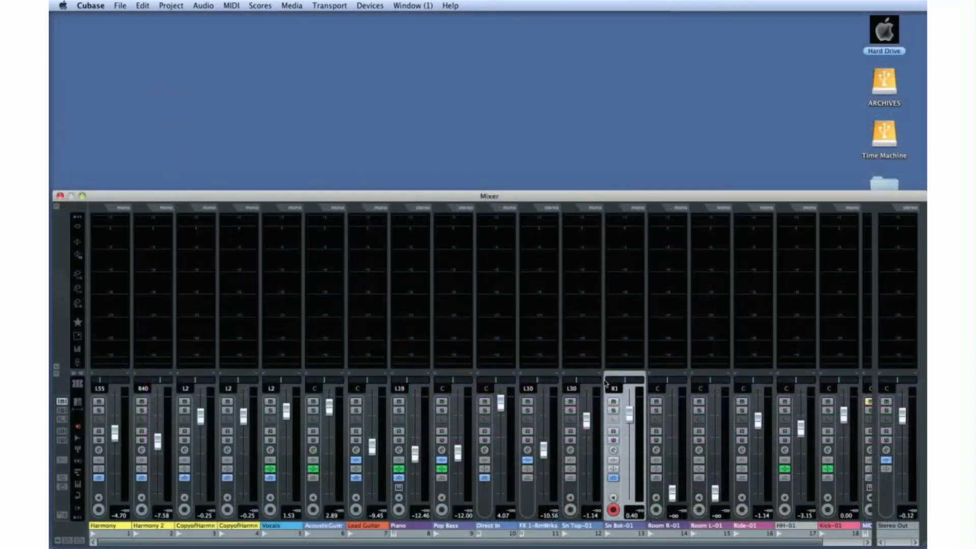
- Pan the Sn Bot-01 channel to R11 in its panner window, close it and pan the Piano channel to R13
double_click(620, 380)
left_click_drag(489, 187, 514, 186)
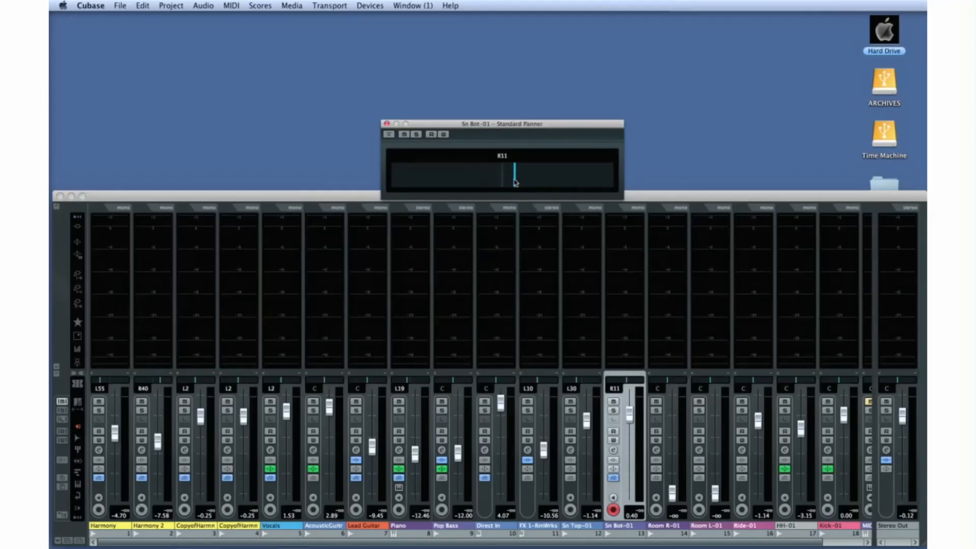
left_click(386, 124)
left_click(408, 381)
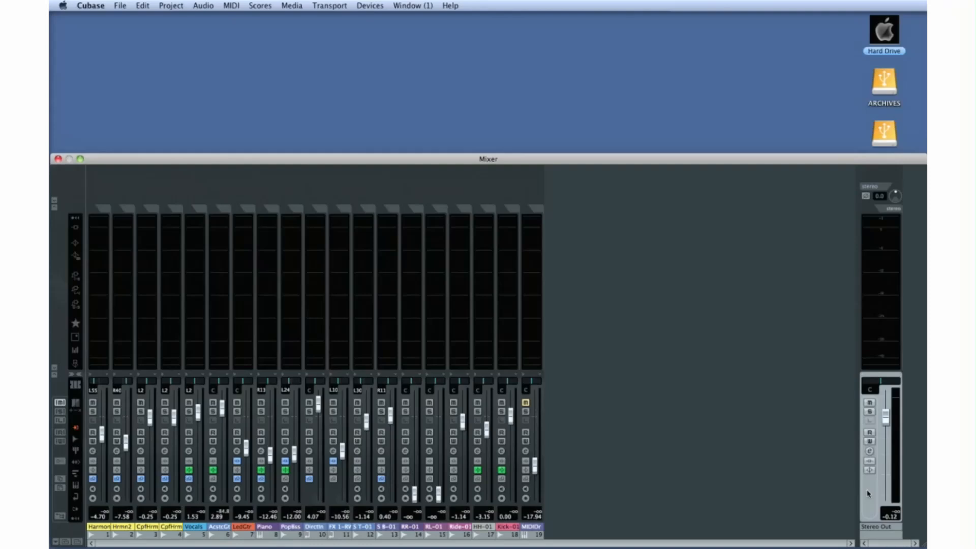
- Insert the UV22HR dithering plug-in in insert slot 8 of Stereo Out, set its output to 24 bits and close it
left_click(869, 453)
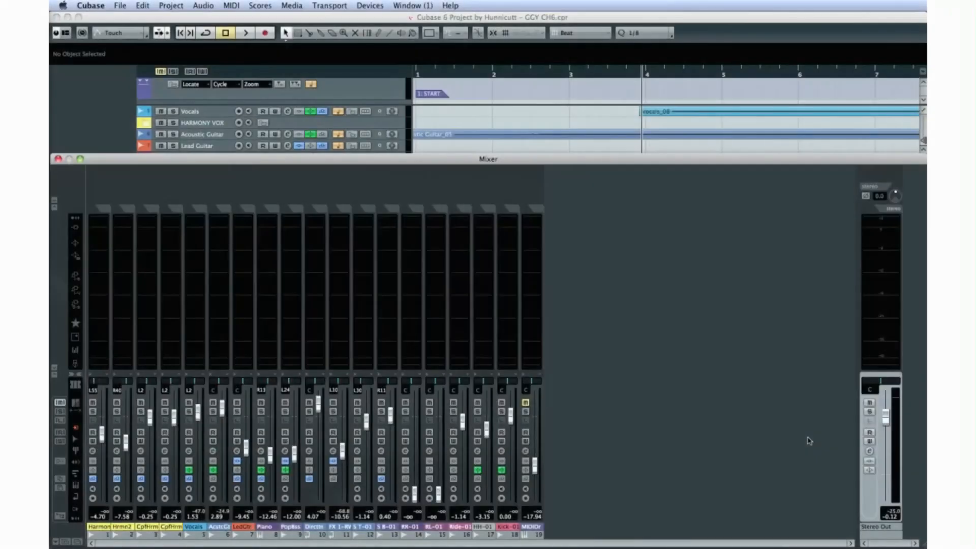
left_click(868, 450)
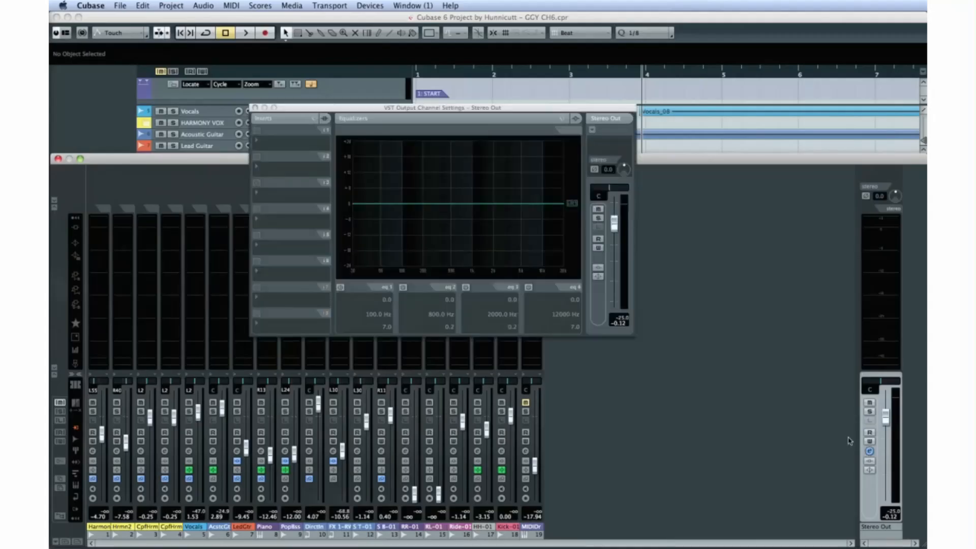
left_click(300, 328)
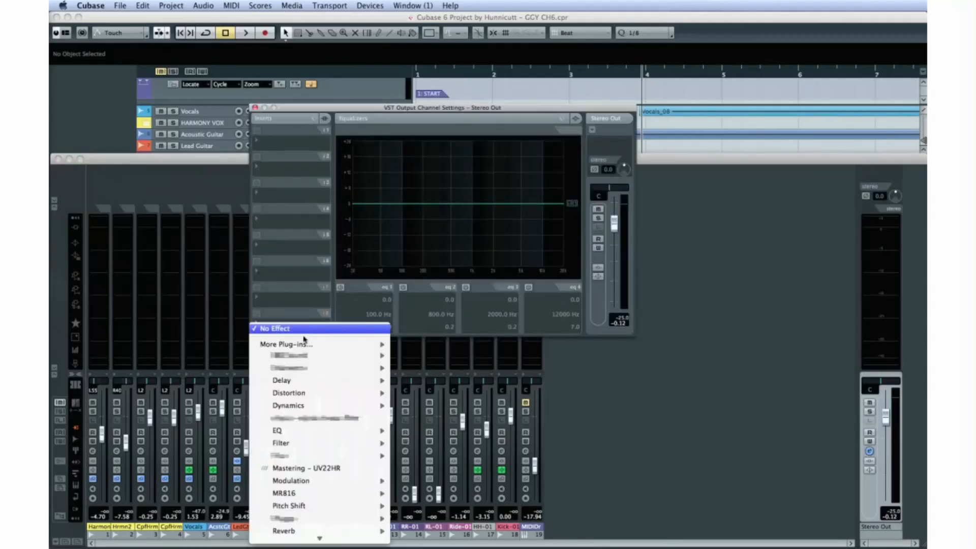
left_click(372, 473)
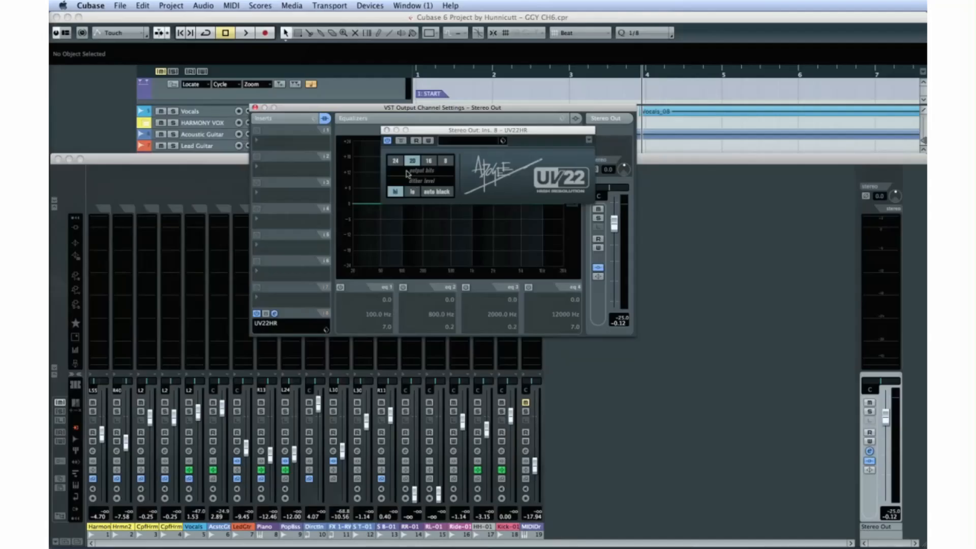
left_click(399, 161)
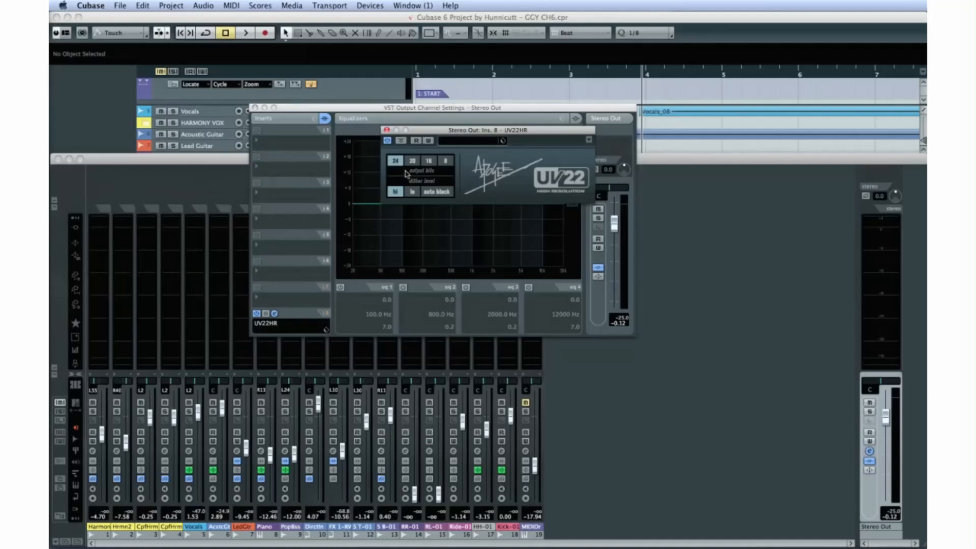
left_click(387, 130)
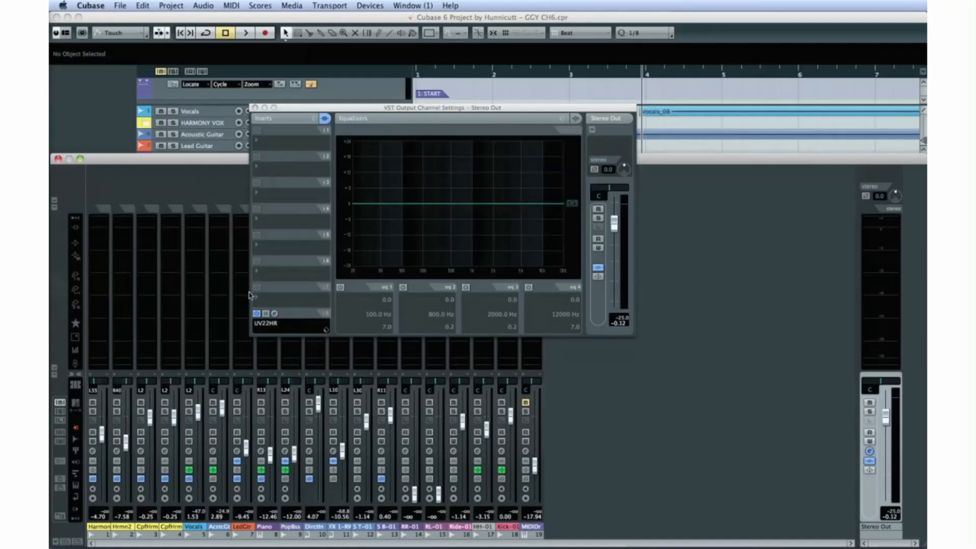
- Insert the Maximizer dynamics plug-in in insert slot 7 of Stereo Out
left_click(267, 295)
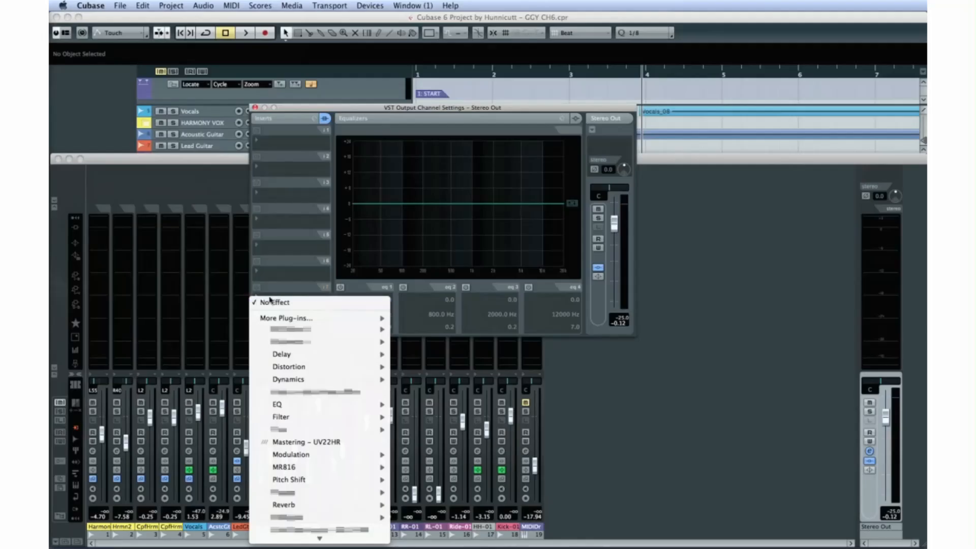
mouse_move(326, 379)
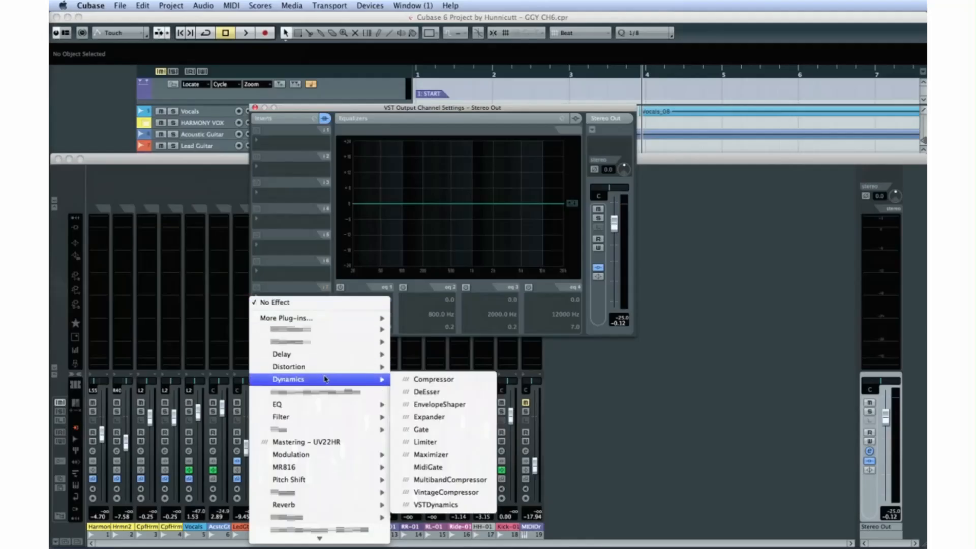
left_click(438, 454)
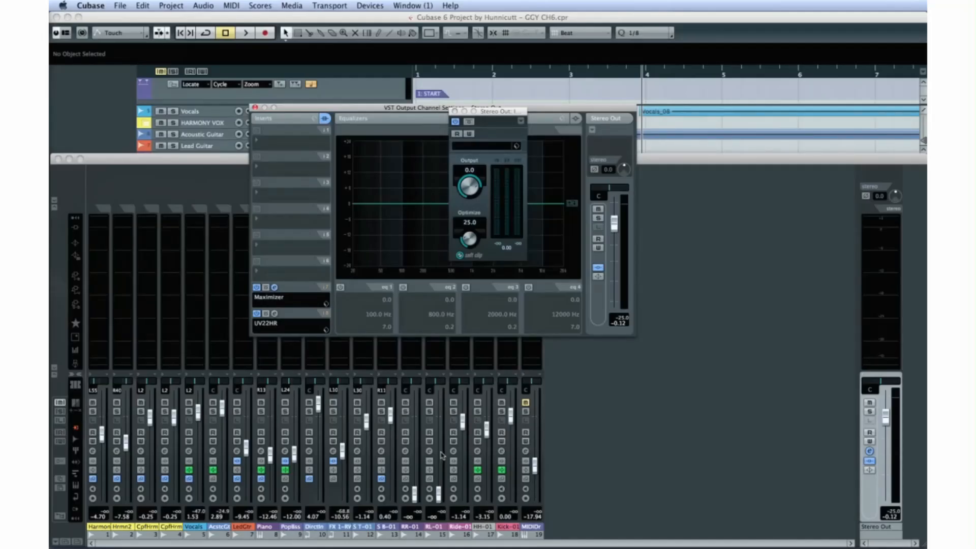
- Set the Maximizer's Optimize to 30.0, try its output and soft clip controls, and close the plug-in and channel settings
left_click(465, 241)
left_click_drag(465, 241, 466, 236)
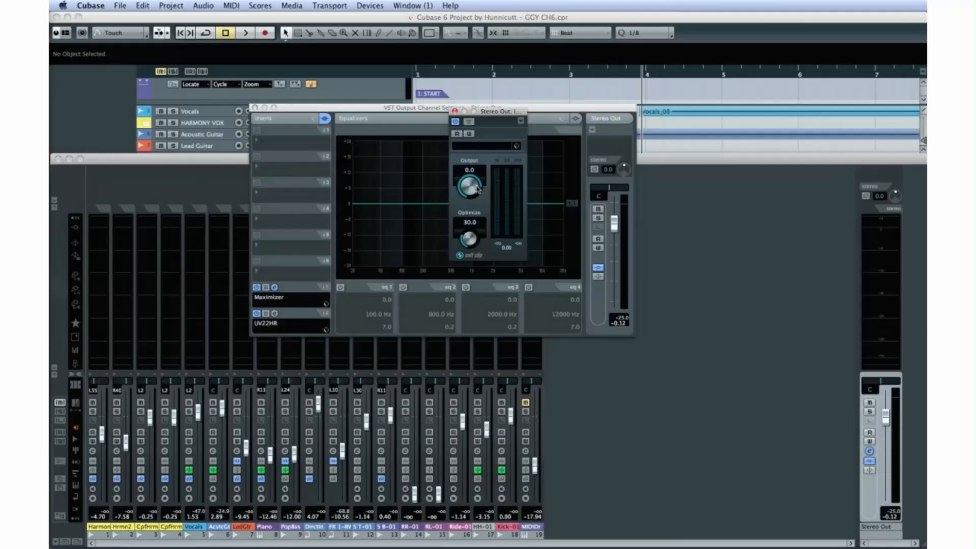
left_click_drag(477, 185, 471, 184)
left_click(460, 255)
left_click(454, 111)
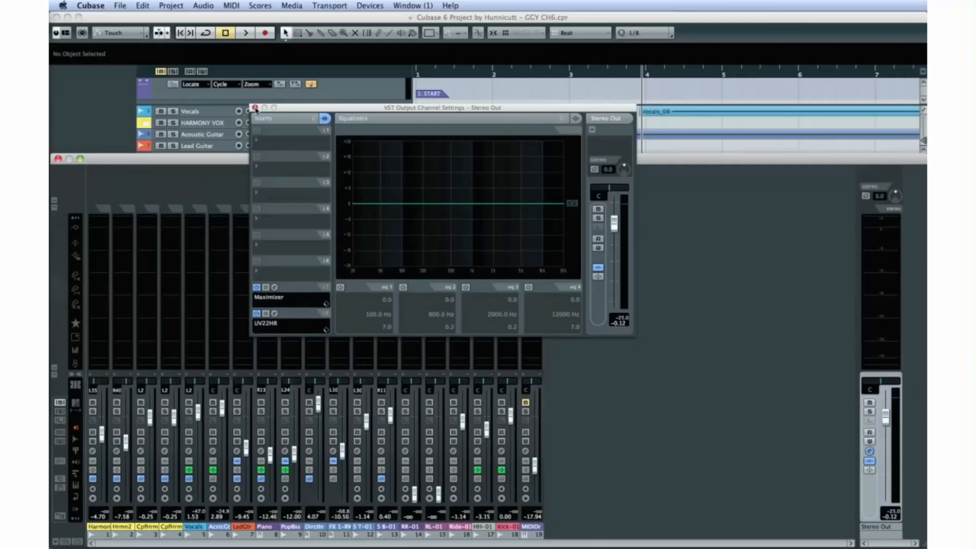
left_click(256, 108)
- Export the Stereo Out audio mixdown Gonna Get You as a Wave File, choosing to import it as an audio track
left_click(120, 6)
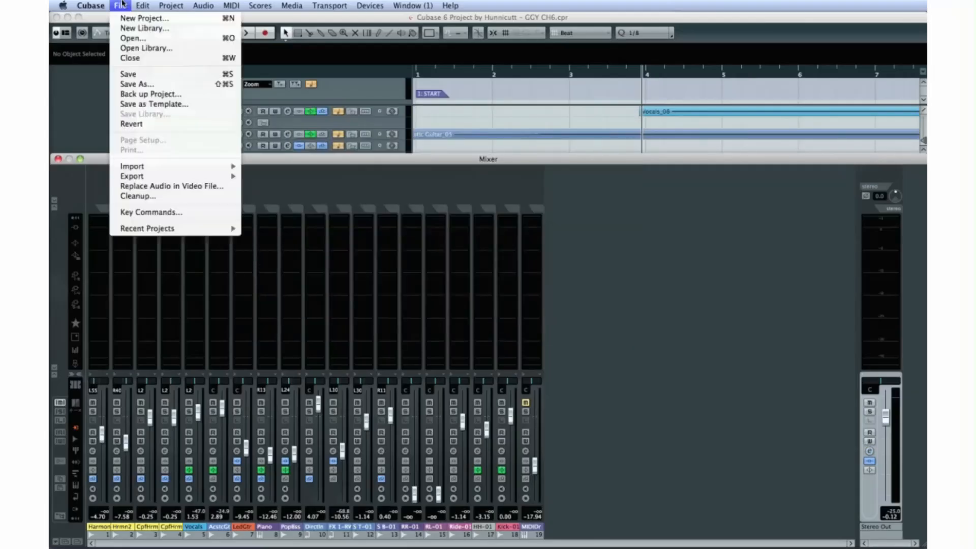
mouse_move(151, 178)
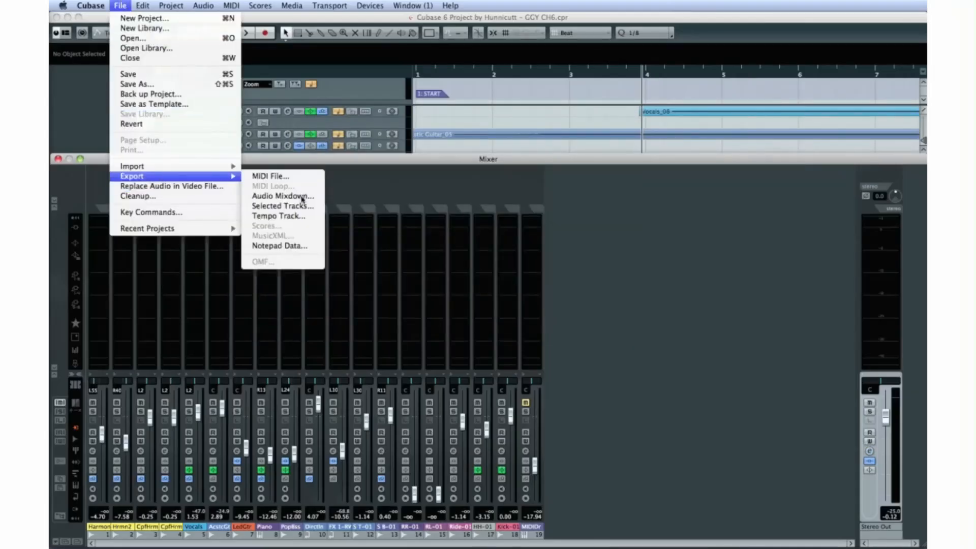
left_click(283, 196)
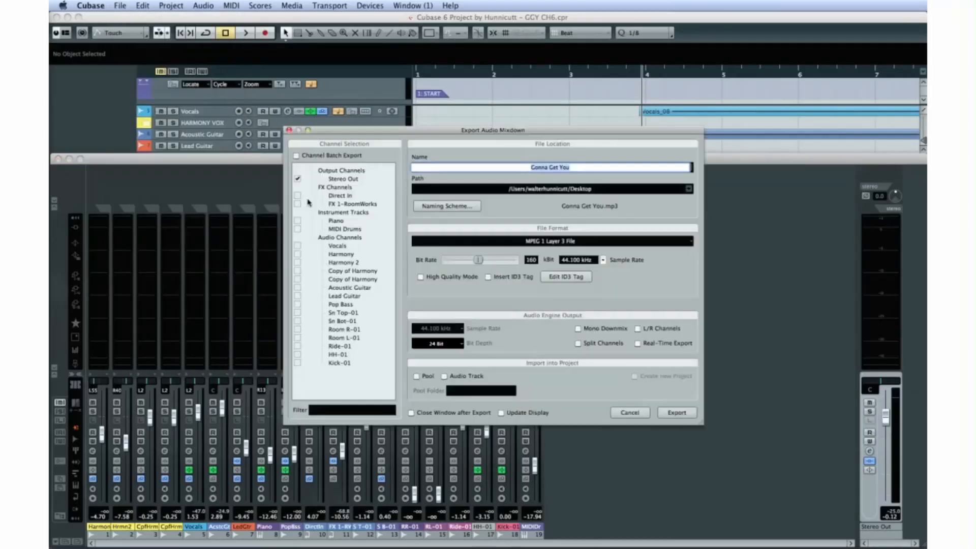
left_click(618, 241)
left_click(595, 213)
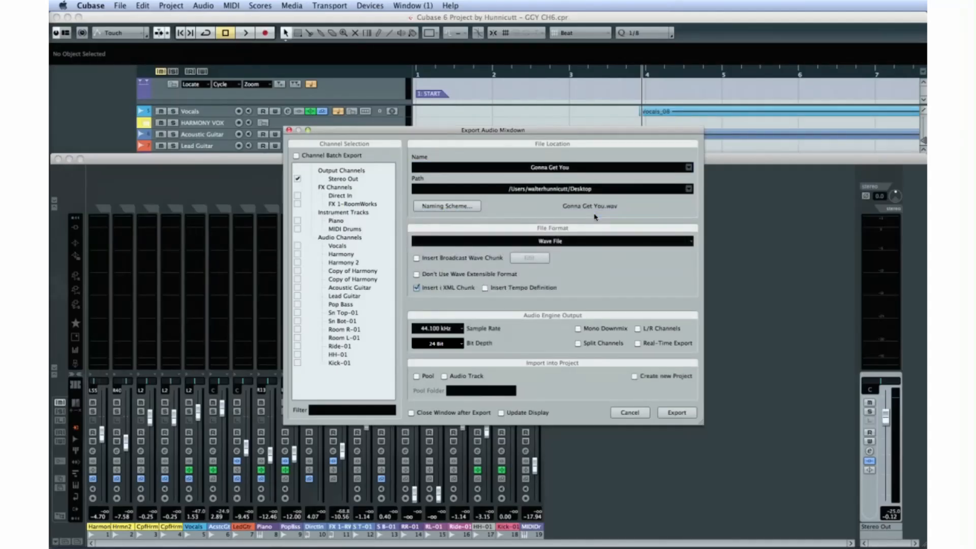
left_click(444, 376)
left_click(661, 411)
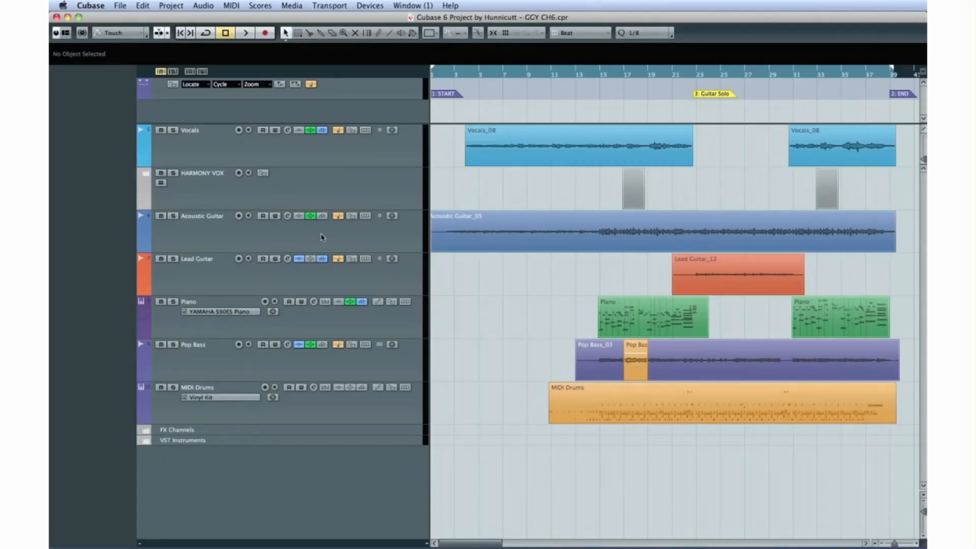
- Open the Studio settings of VST Connections and enable the Control Room
left_click(369, 6)
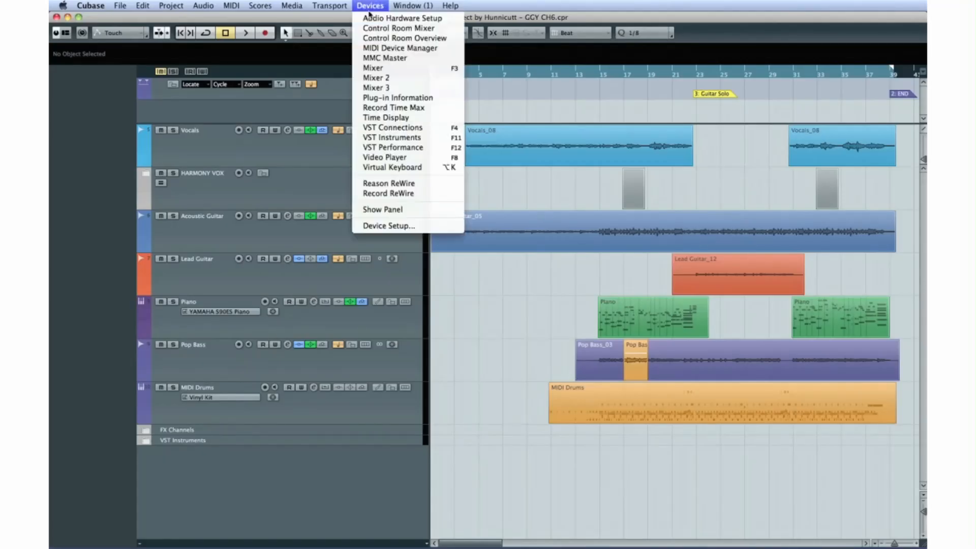
left_click(410, 128)
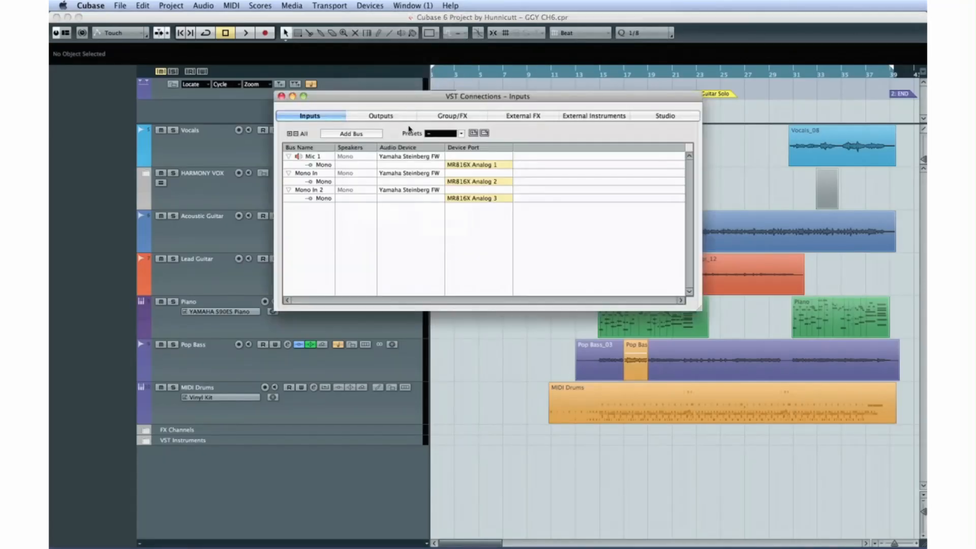
left_click(632, 118)
left_click(583, 134)
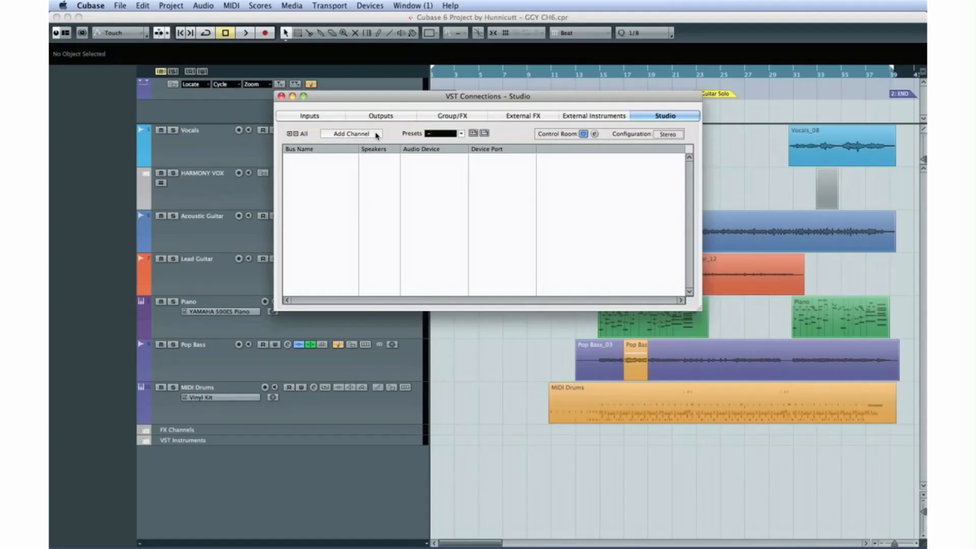
- Add a Talkback channel to the studio connections and assign its device port to MR816X Analog 8
left_click(377, 134)
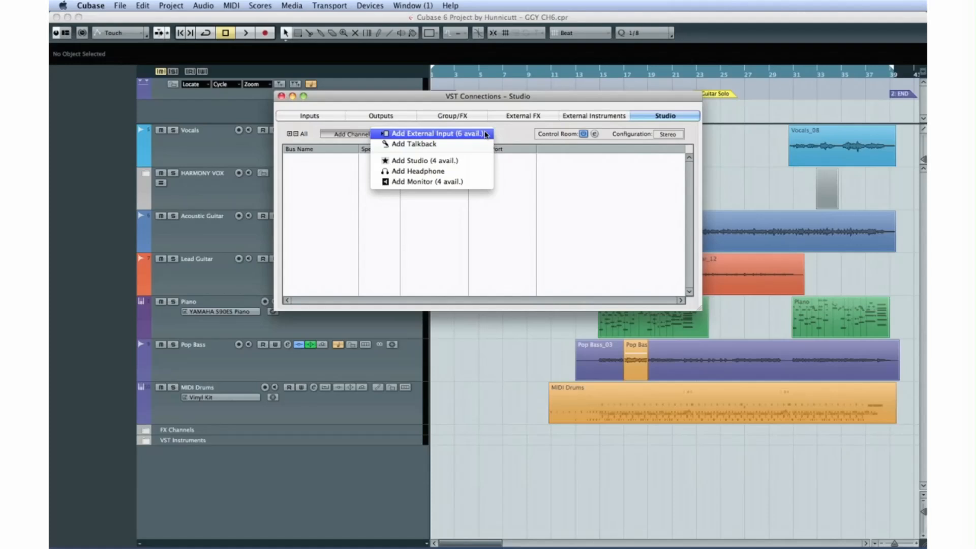
left_click(404, 144)
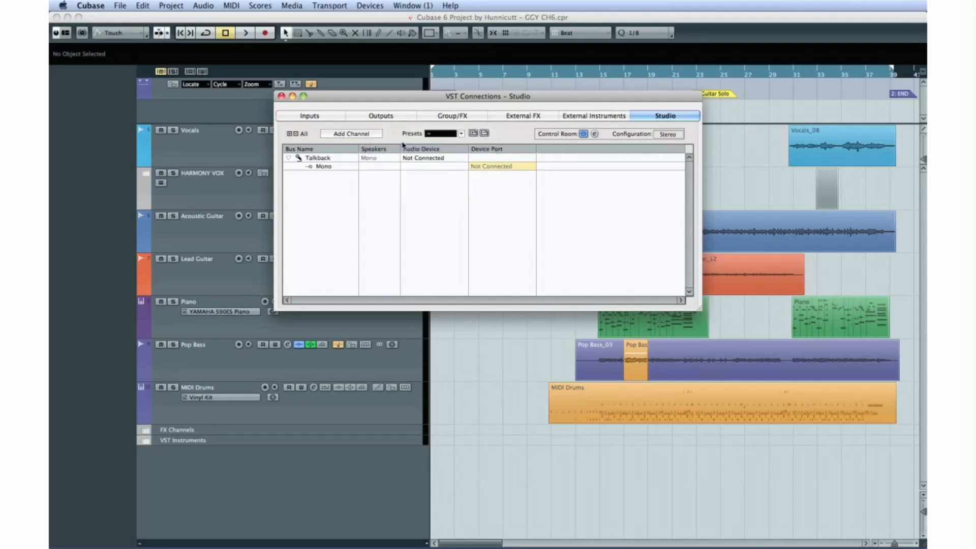
left_click(474, 166)
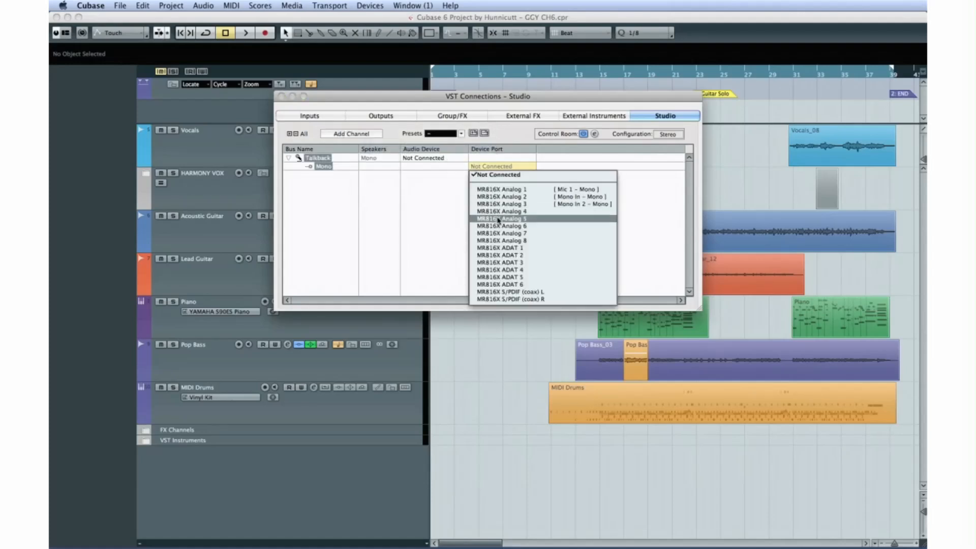
left_click(500, 240)
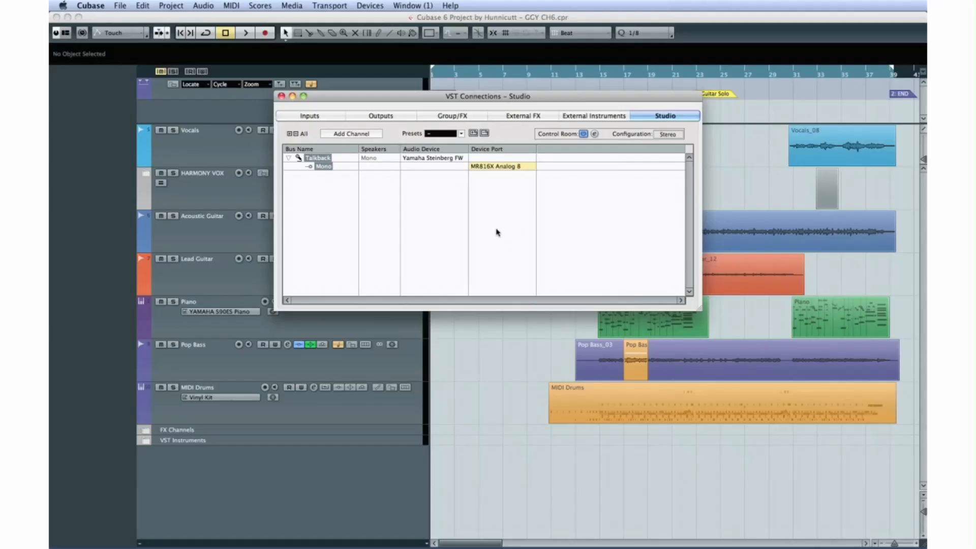
- Add a stereo studio channel named Vocal Booth
left_click(377, 136)
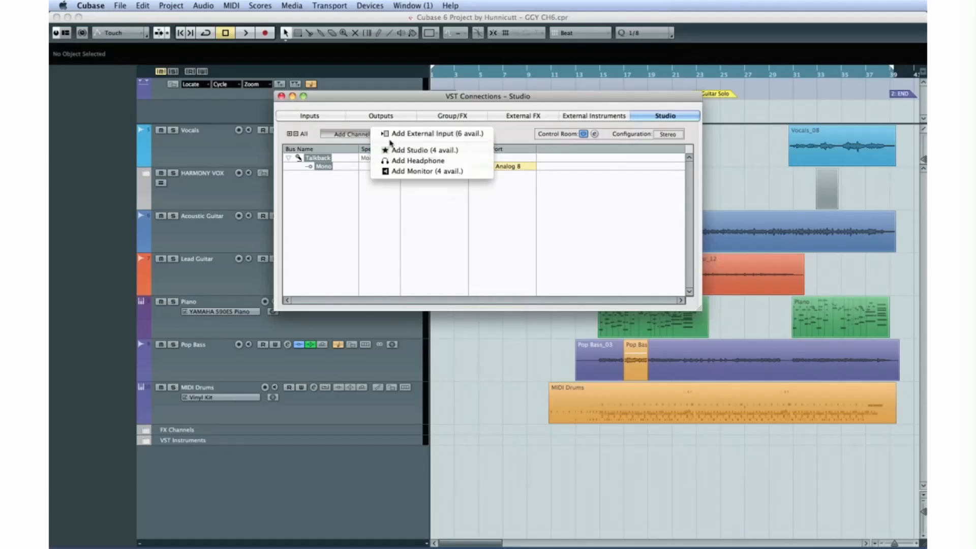
left_click(407, 151)
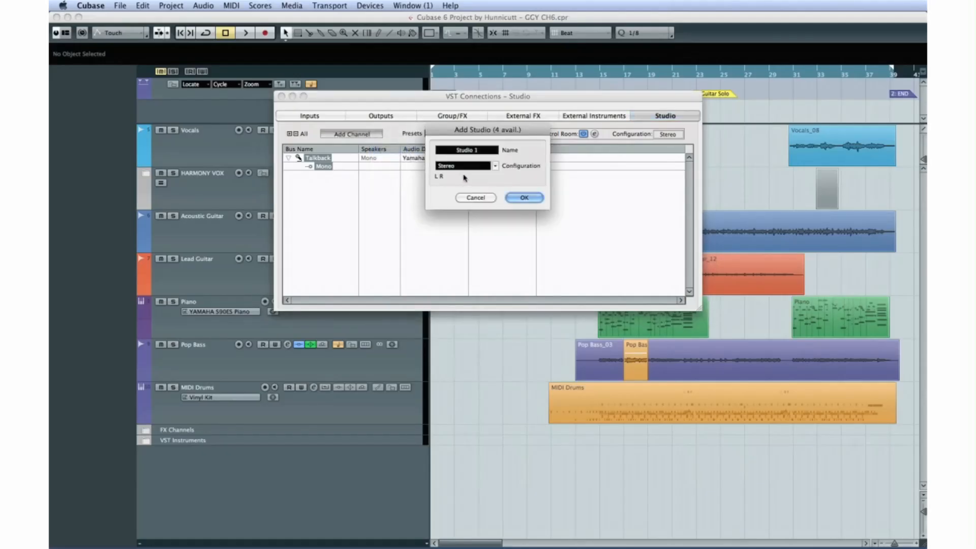
type("Vocal Booth")
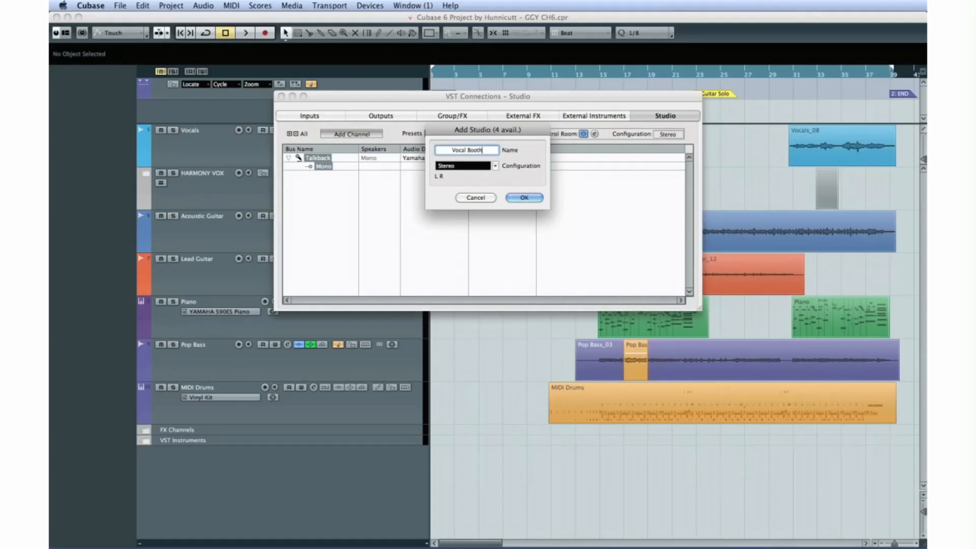
left_click(516, 197)
- Add a stereo monitor channel named Stereo SPKrss
left_click(356, 134)
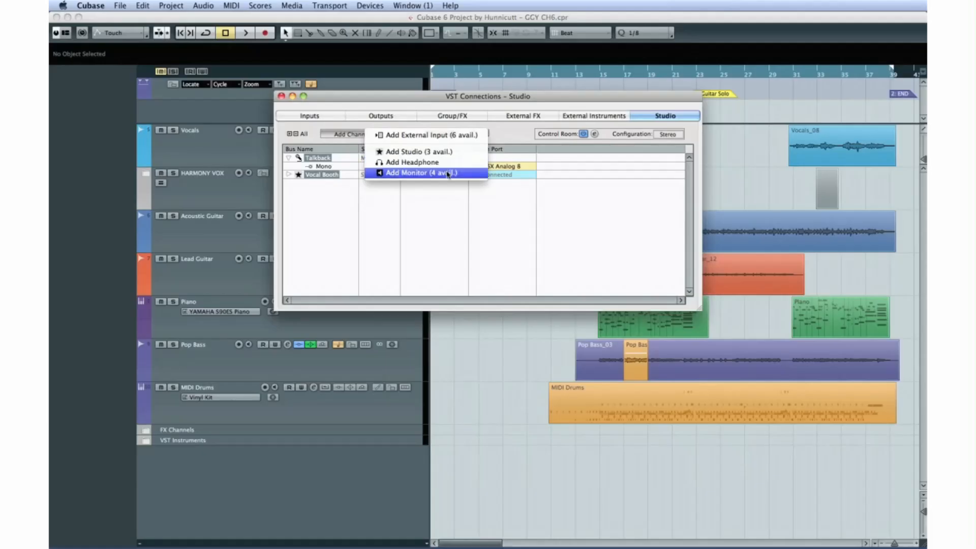
left_click(447, 173)
left_click(463, 149)
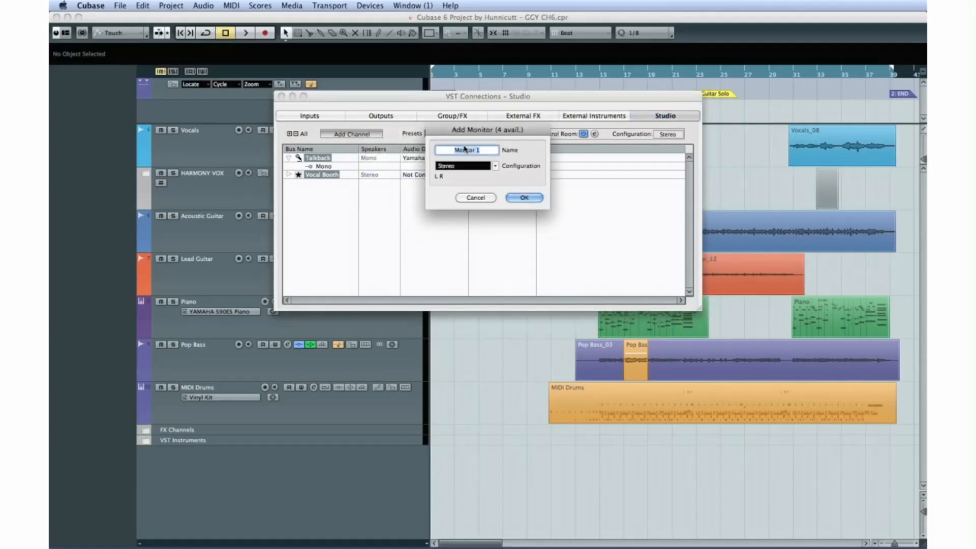
type("Stereo SPKrss")
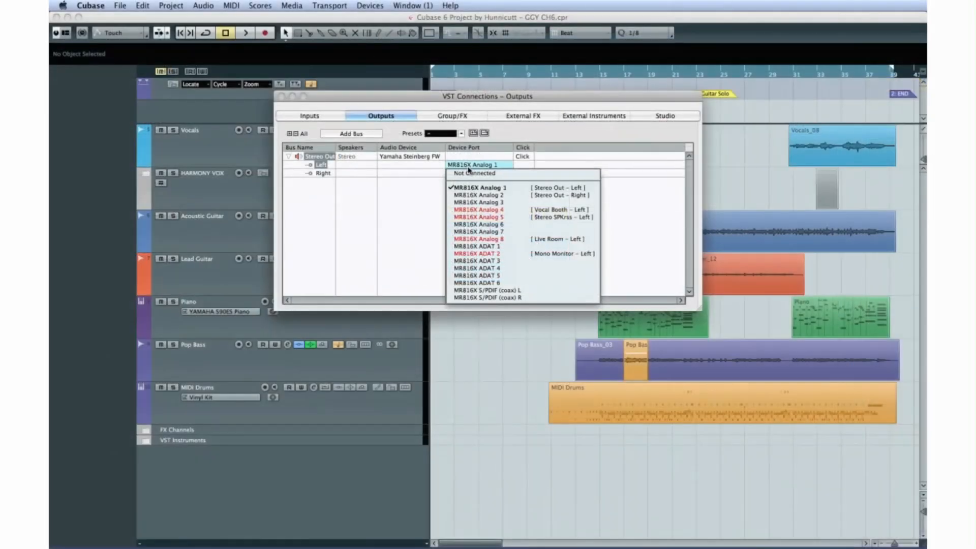
- Set both the left and right device ports of the Stereo Out bus to Not Connected
left_click(469, 173)
left_click(469, 173)
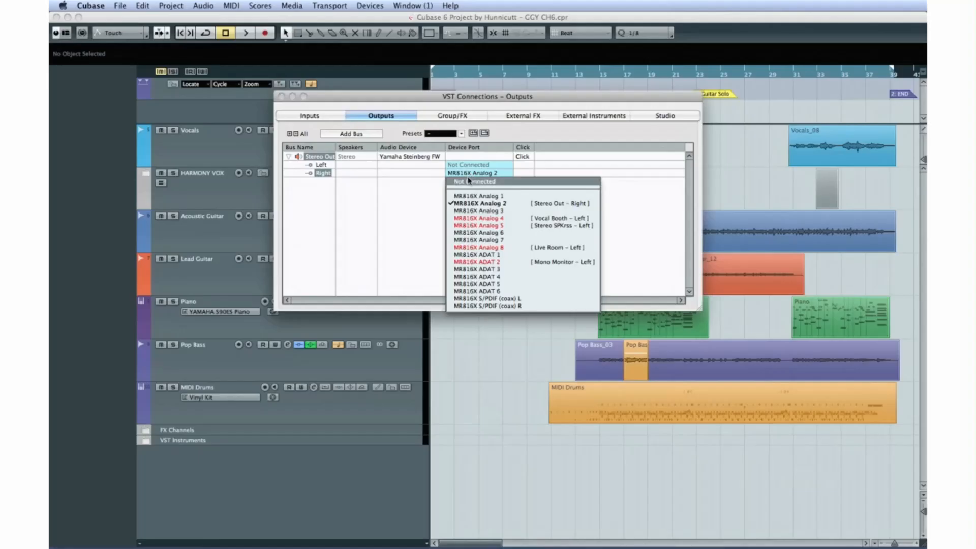
left_click(468, 180)
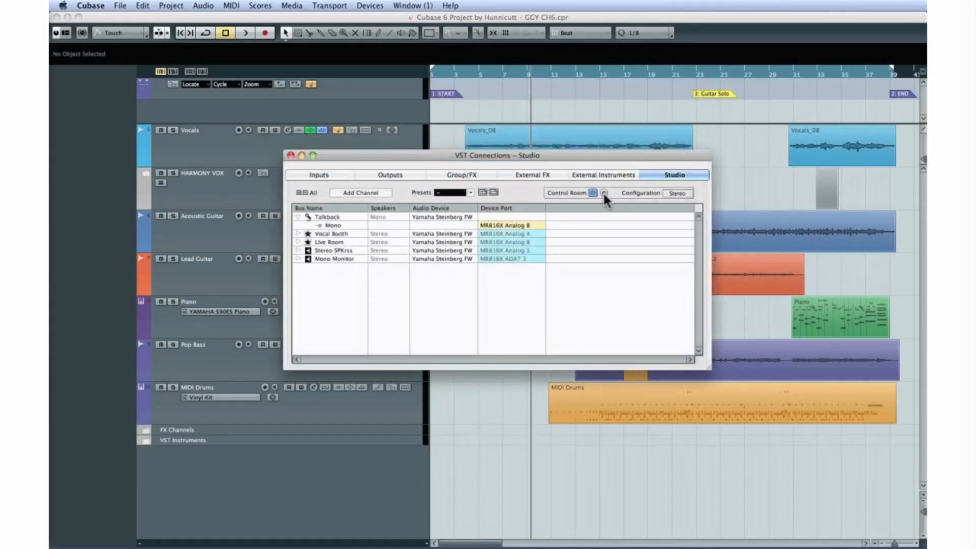
- Open the Control Room Mixer in place of VST Connections, expand its side and meter sections and try the talkback
left_click(604, 193)
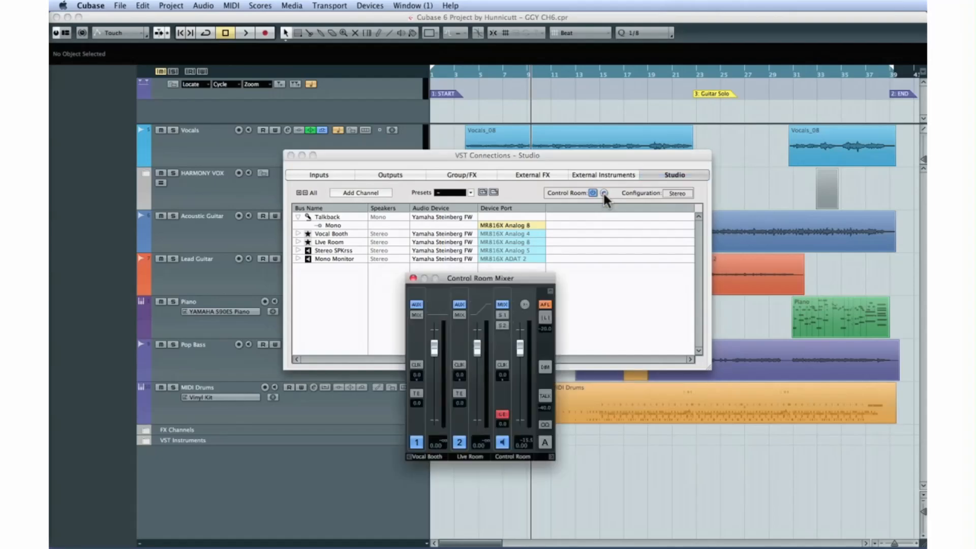
left_click(290, 155)
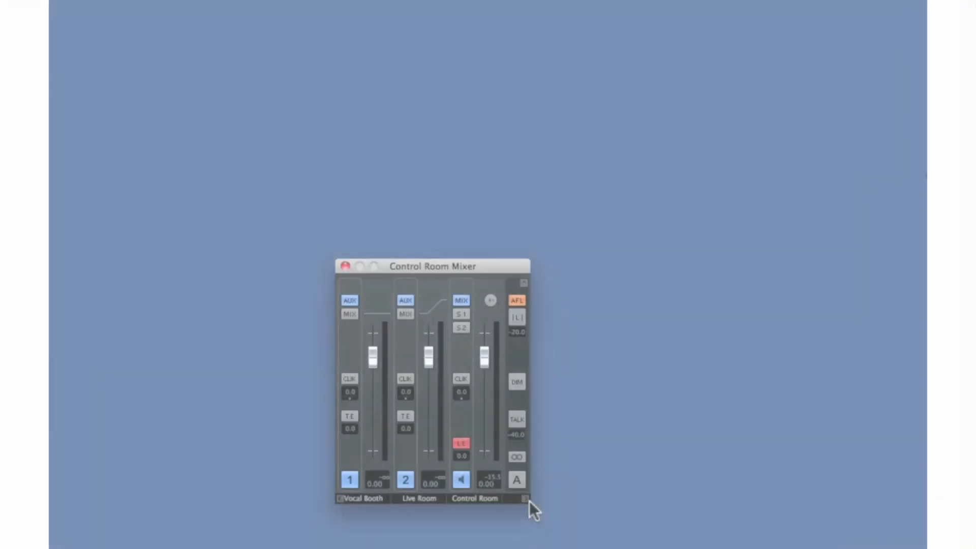
left_click(528, 500)
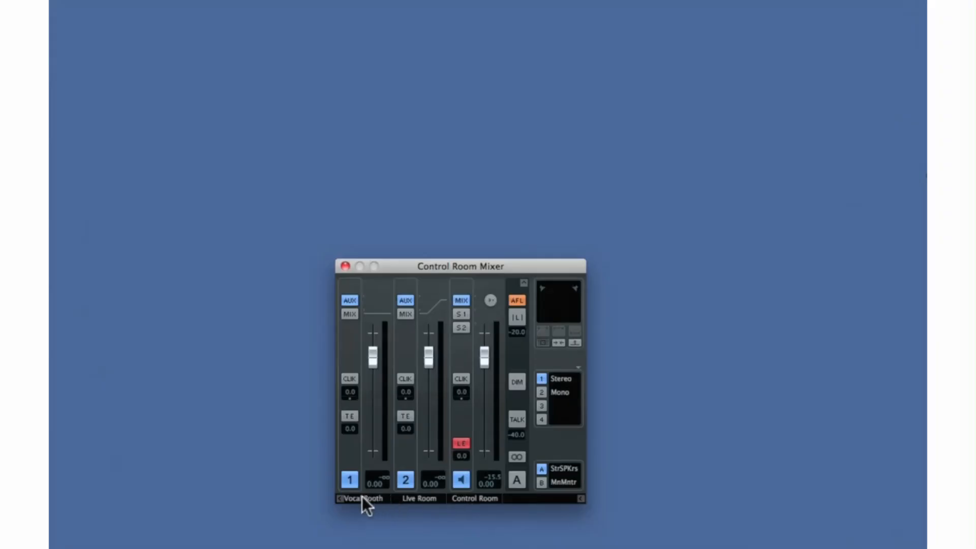
left_click(340, 498)
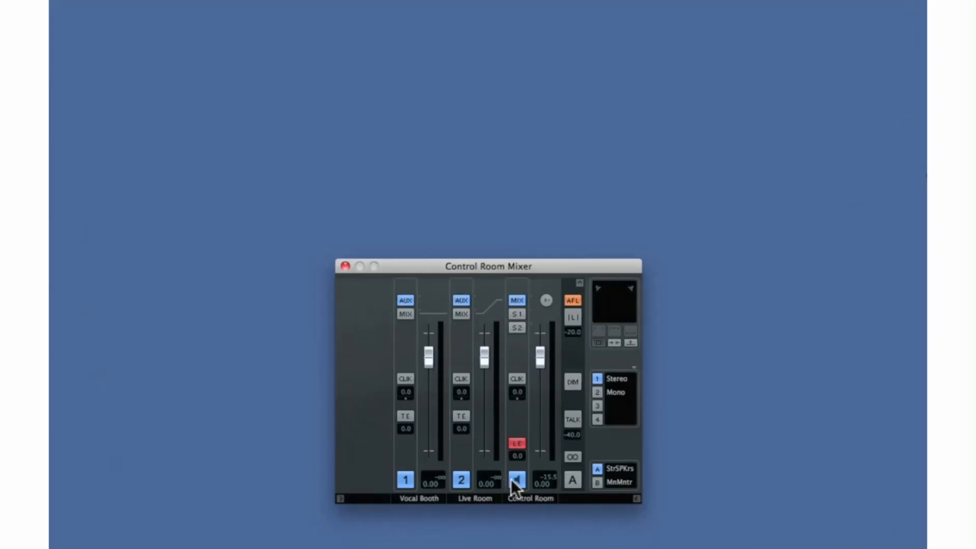
left_click(572, 420)
left_click(580, 283)
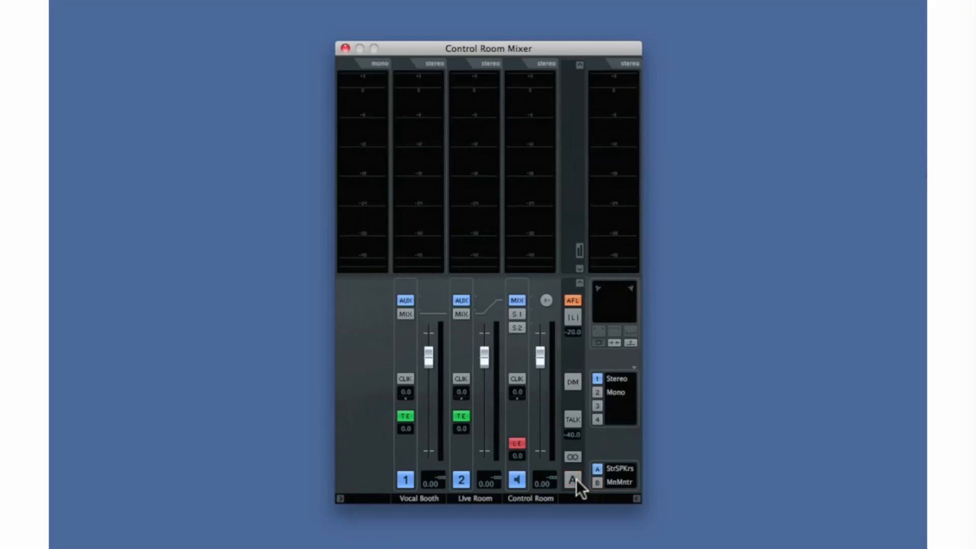
- Cycle through the downmix presets and try S1 as the Control Room source and MIX as the Vocal Booth source
left_click(573, 457)
left_click(574, 456)
left_click(575, 456)
left_click(574, 456)
left_click(515, 315)
left_click(408, 314)
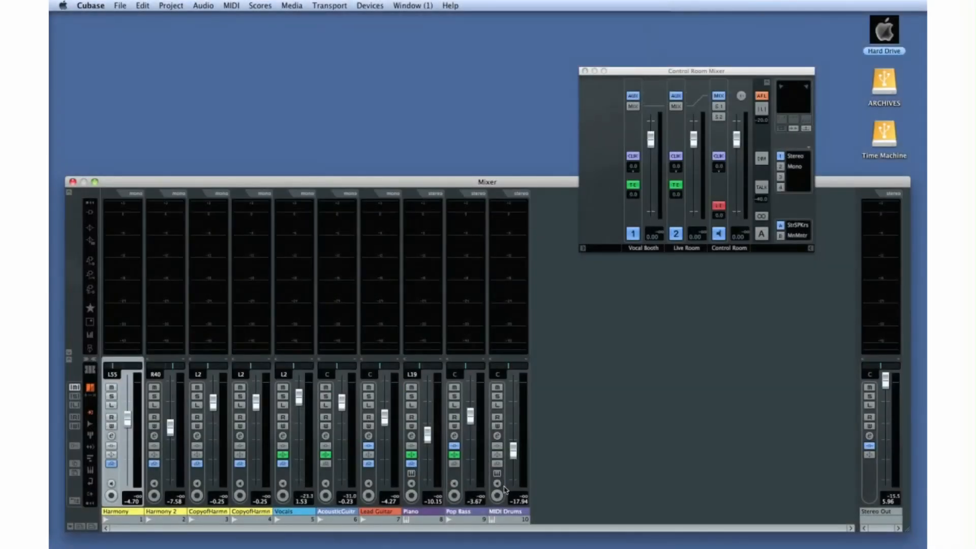
- Select all channels from Harmony to MIDI Drums in the mixer and enable the studio sends for all studios on them
left_click(502, 490)
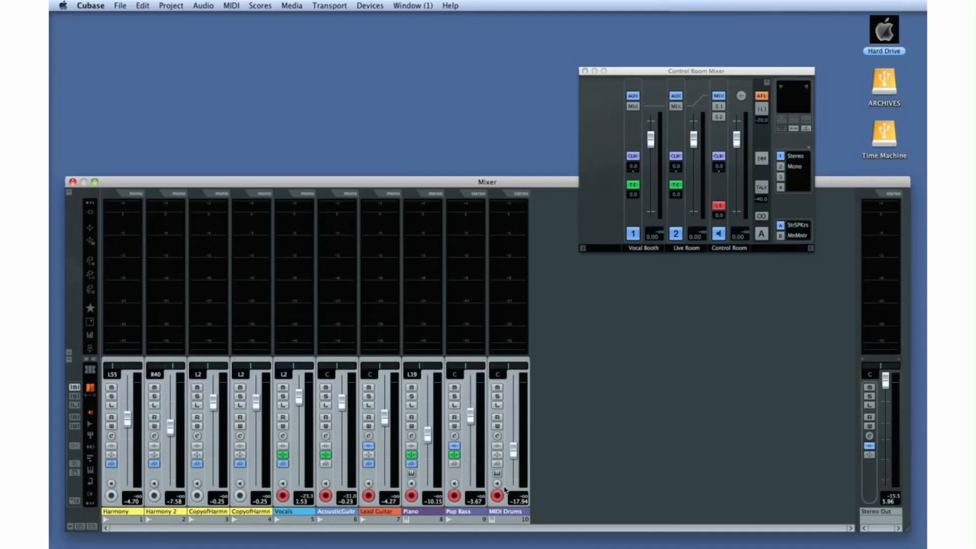
right_click(606, 198)
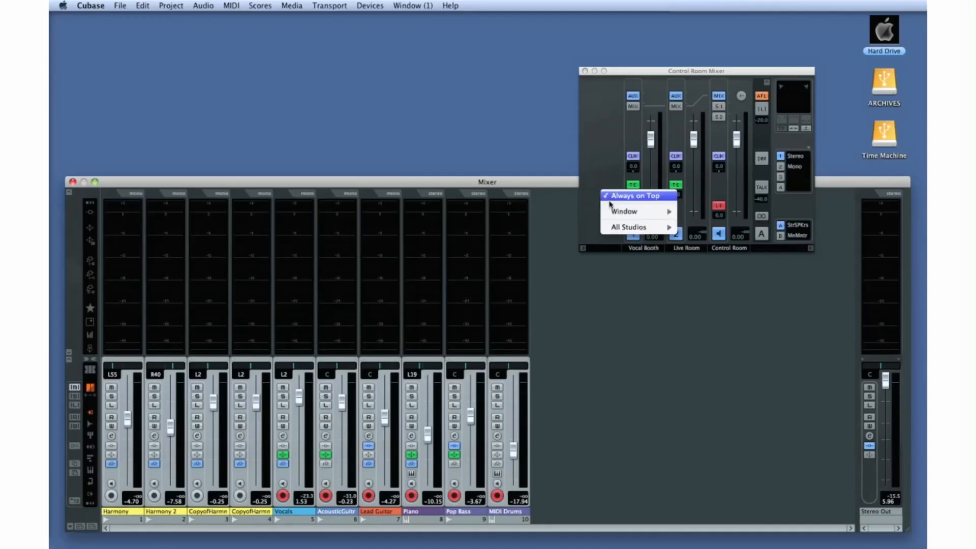
mouse_move(634, 232)
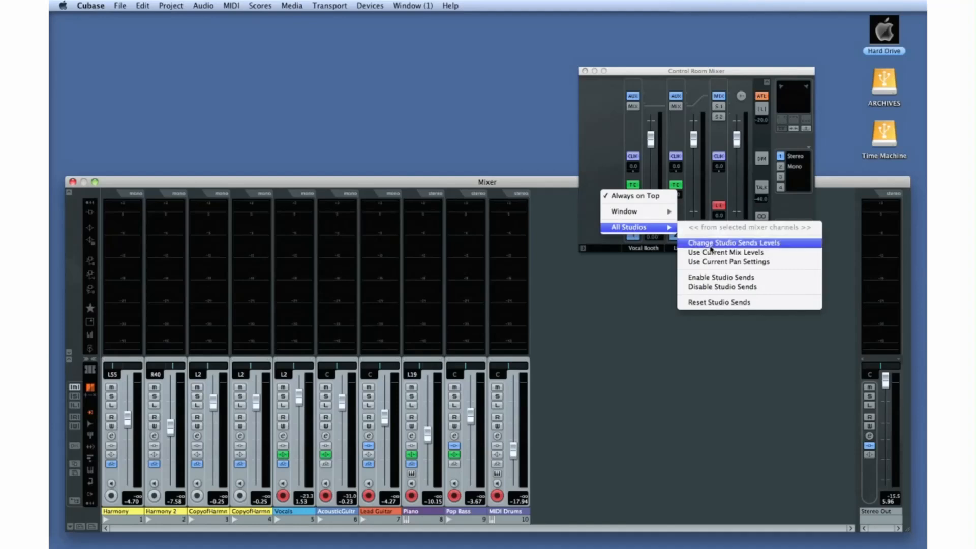
left_click(721, 277)
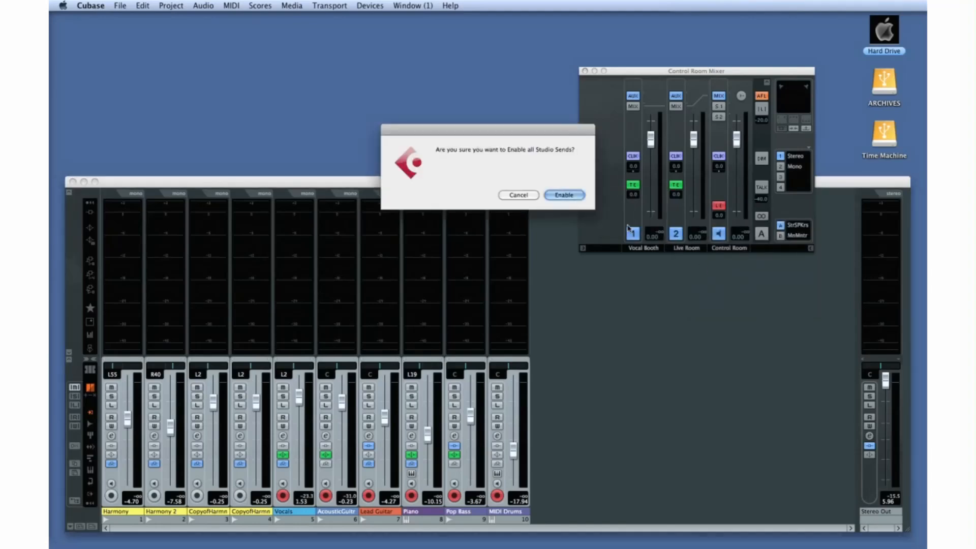
left_click(580, 194)
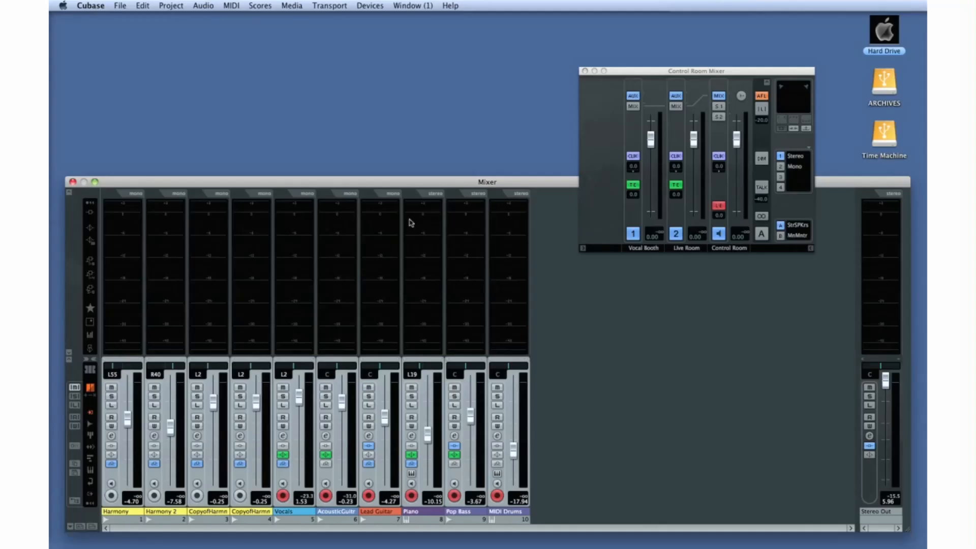
- Show the studio sends in the mixer's extended section and toggle the Vocals channel's second studio send off and on again
left_click(107, 475)
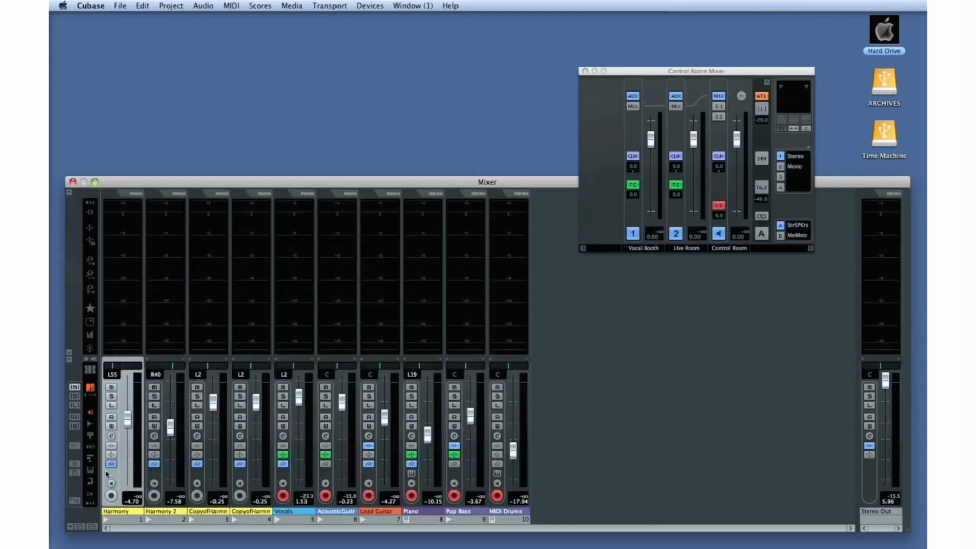
left_click(90, 309)
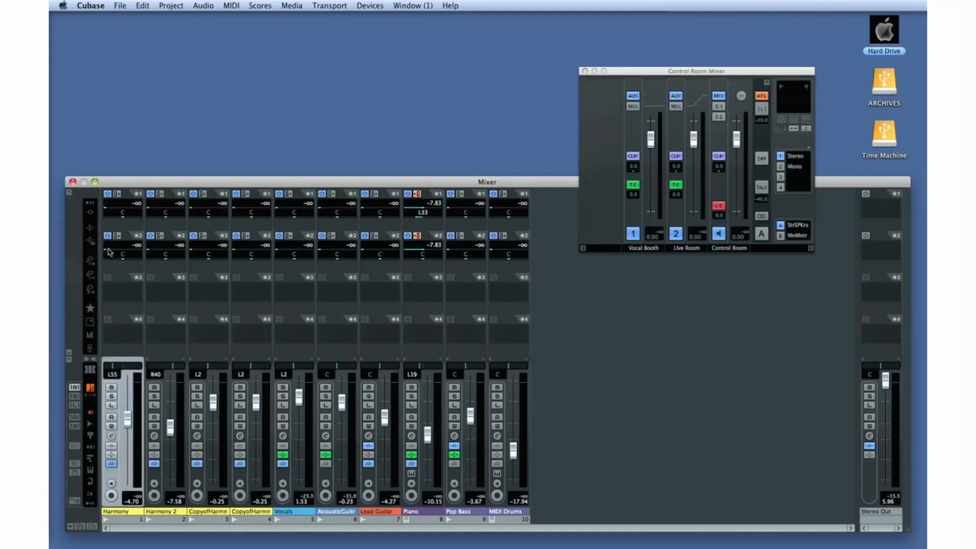
left_click(279, 236)
left_click(279, 236)
- Assign the current mix levels of the selected mixer channels to the studio sends of all studios
right_click(588, 202)
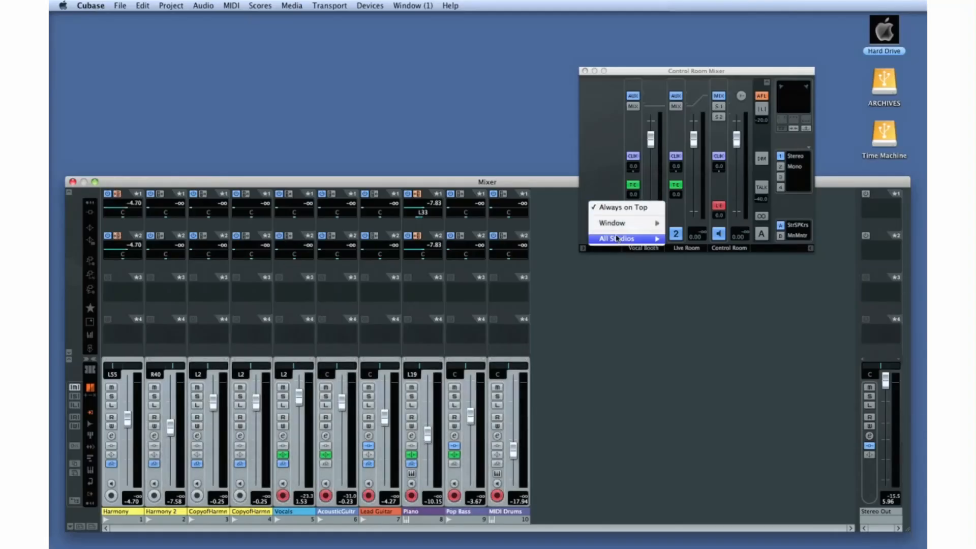
mouse_move(614, 237)
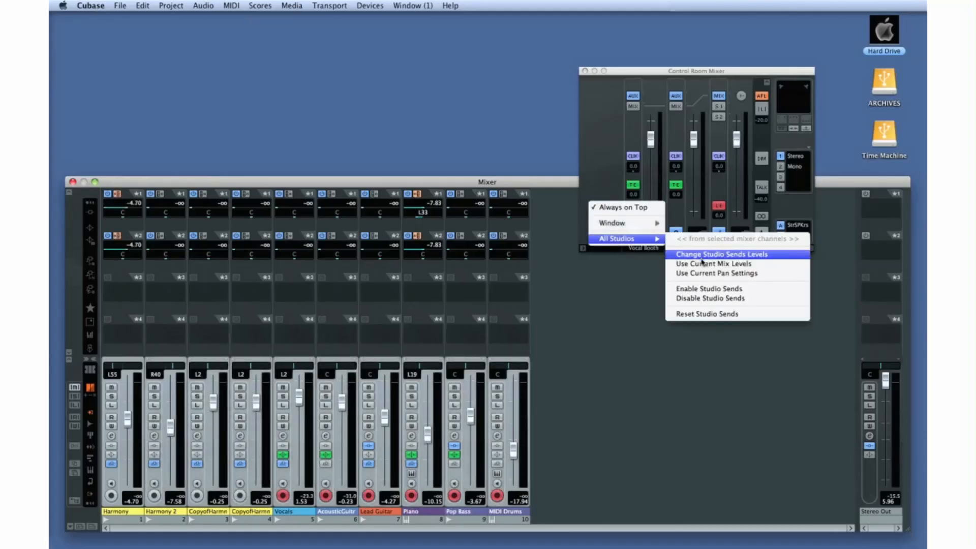
left_click(699, 265)
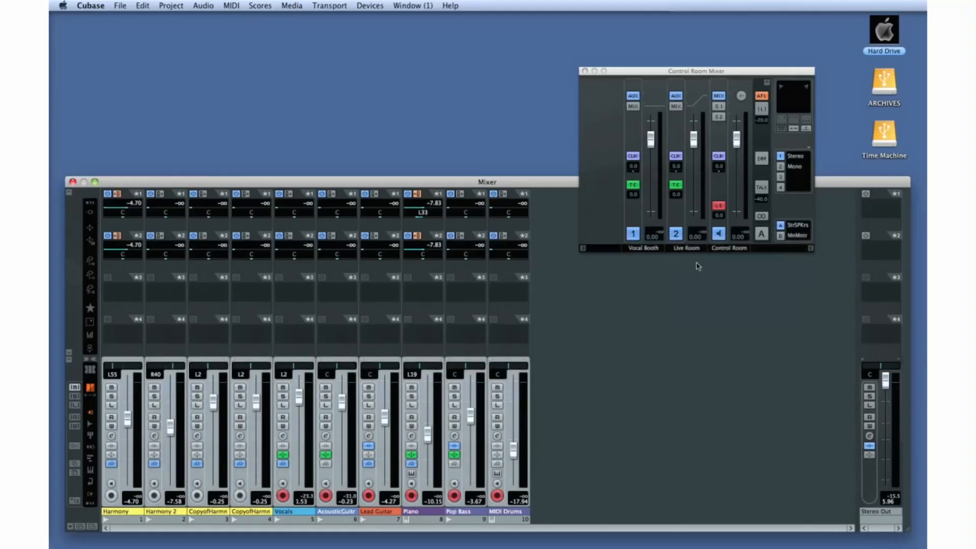
left_click(589, 194)
- Assign the current pan settings of the selected mixer channels to the studio sends of all studios
right_click(596, 204)
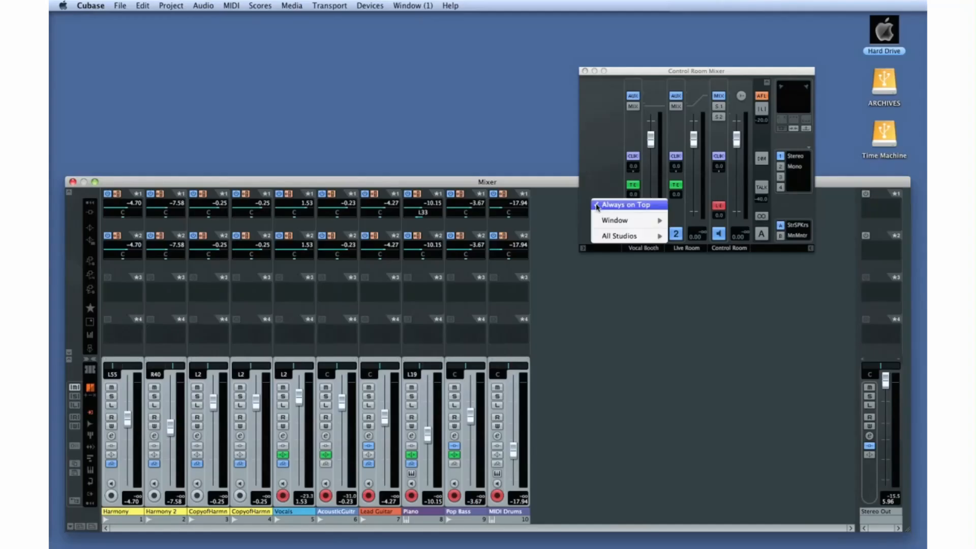
mouse_move(620, 236)
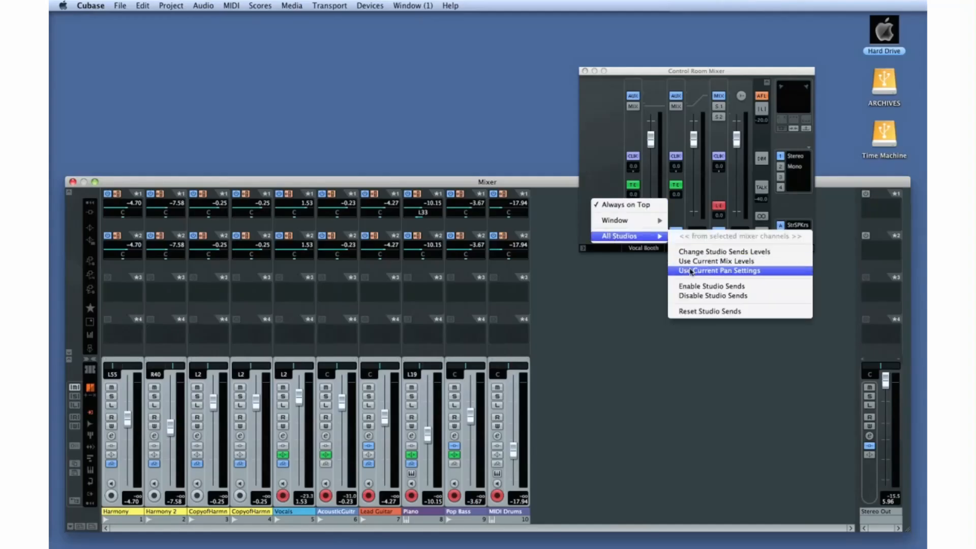
left_click(689, 270)
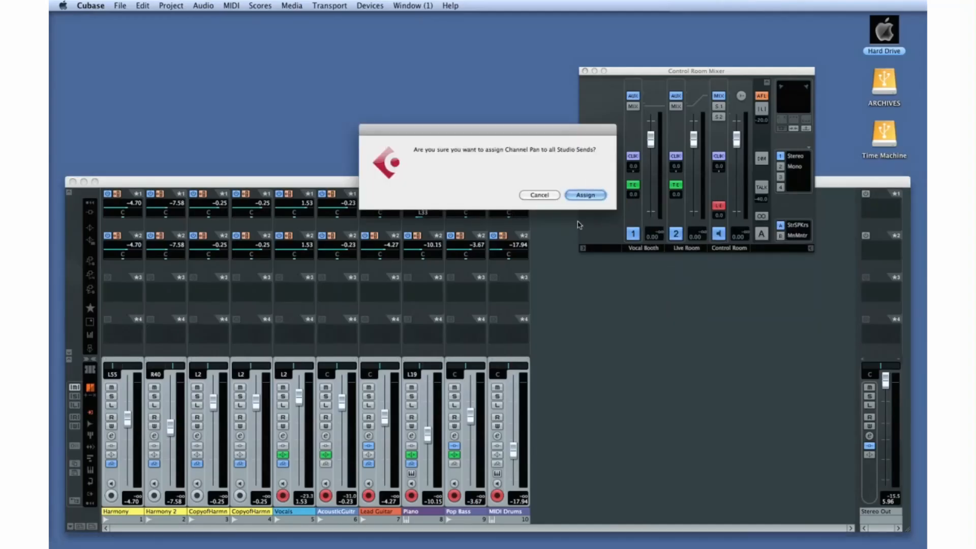
left_click(583, 196)
- Lower the Vocals level in studio send 2 and adjust individual studio send settings for the second CopyofHarmony, Lead Guitar and Piano channels
left_click_drag(316, 252, 297, 248)
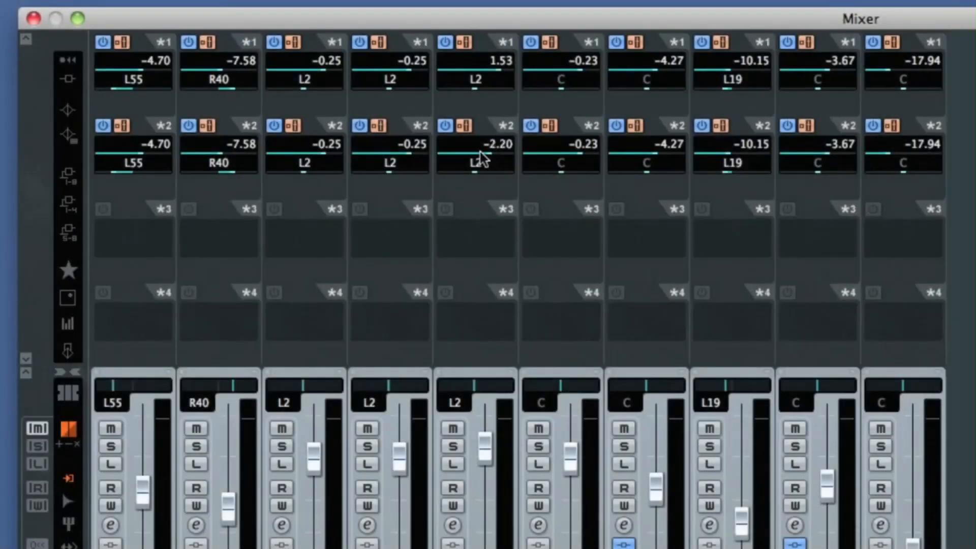
left_click_drag(479, 151, 462, 150)
left_click_drag(410, 77, 385, 80)
left_click_drag(649, 158, 671, 157)
left_click_drag(731, 163, 747, 160)
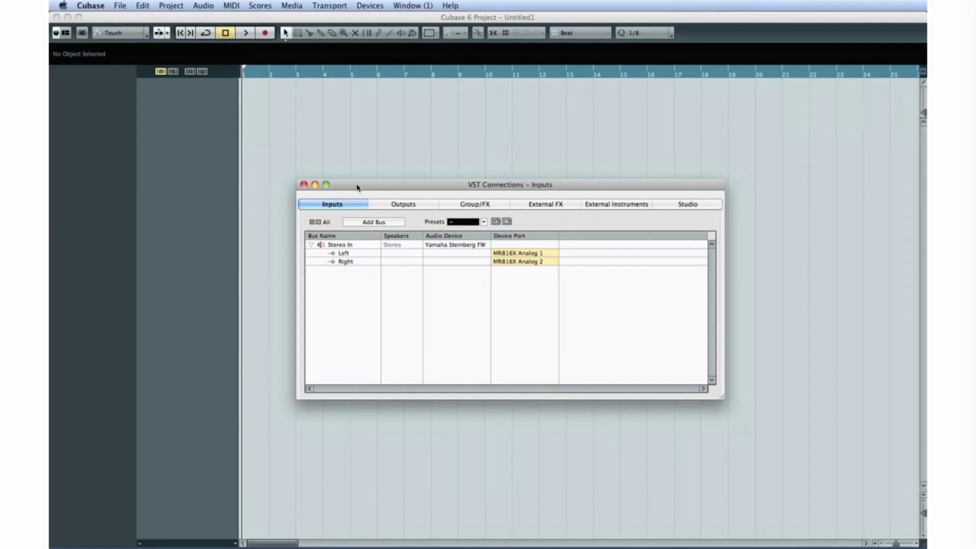
- Add one input bus with the 5.1 configuration in VST Connections
left_click(374, 222)
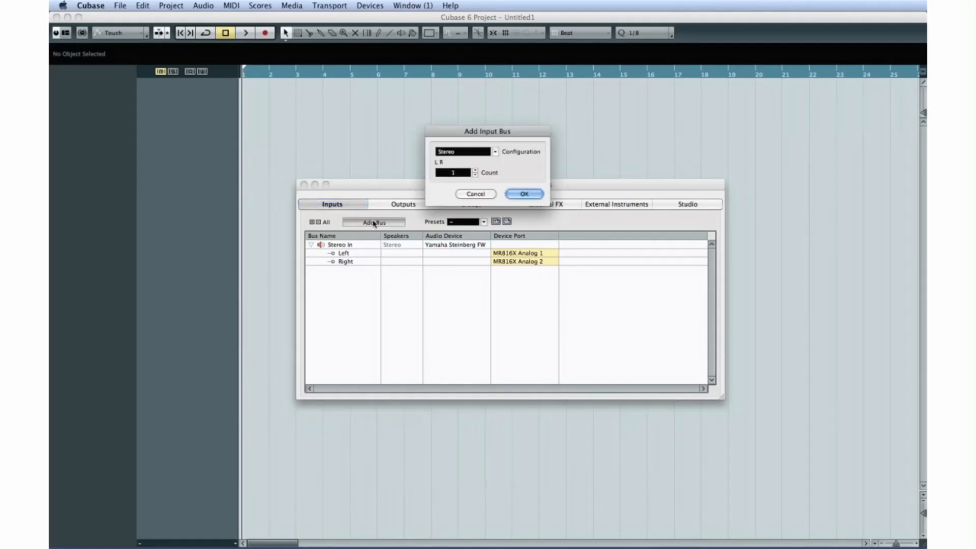
left_click(496, 154)
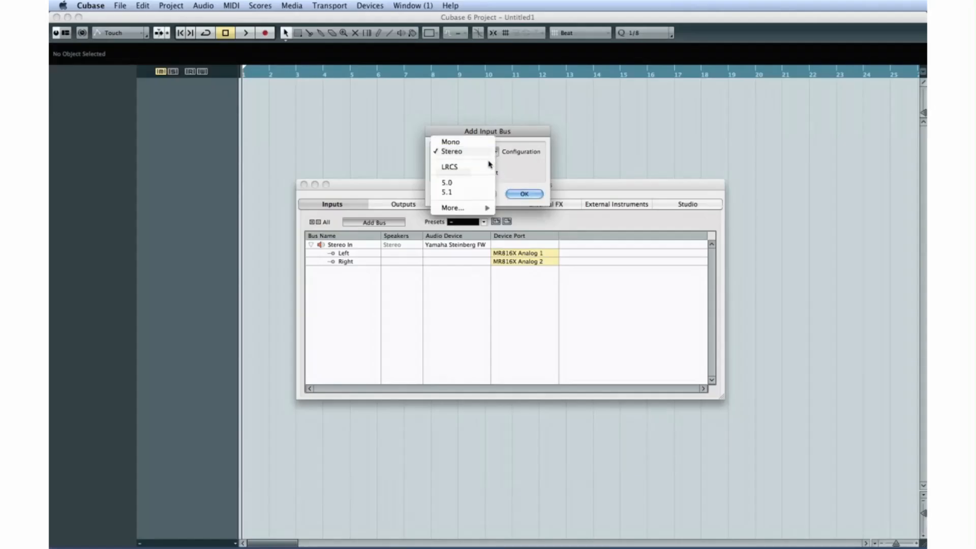
left_click(473, 192)
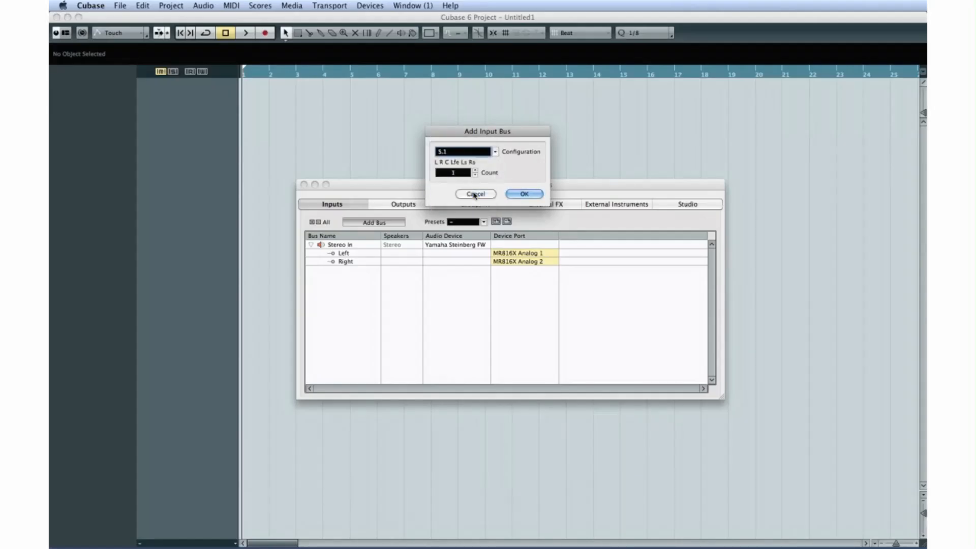
key("Return")
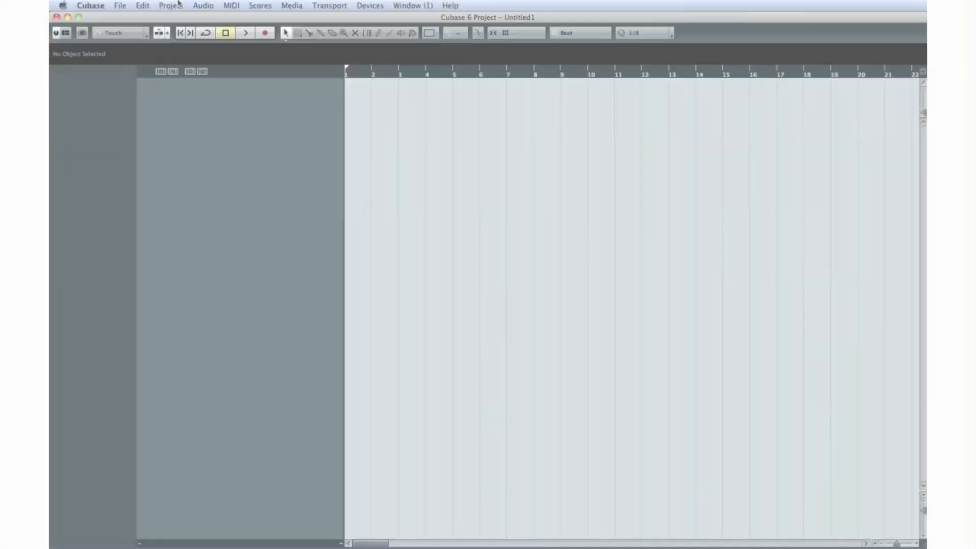
- Add one audio track with the 5.1 configuration to the project
left_click(172, 9)
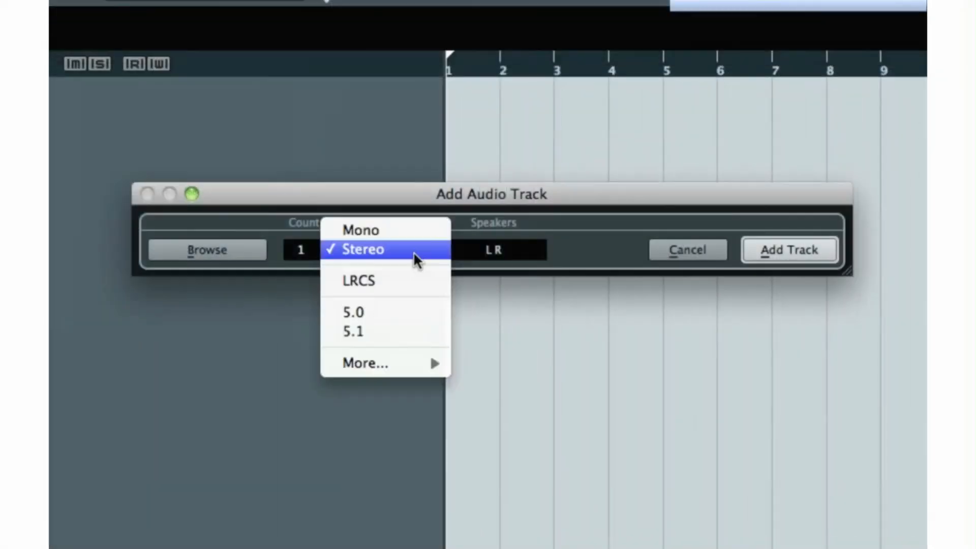
left_click(414, 331)
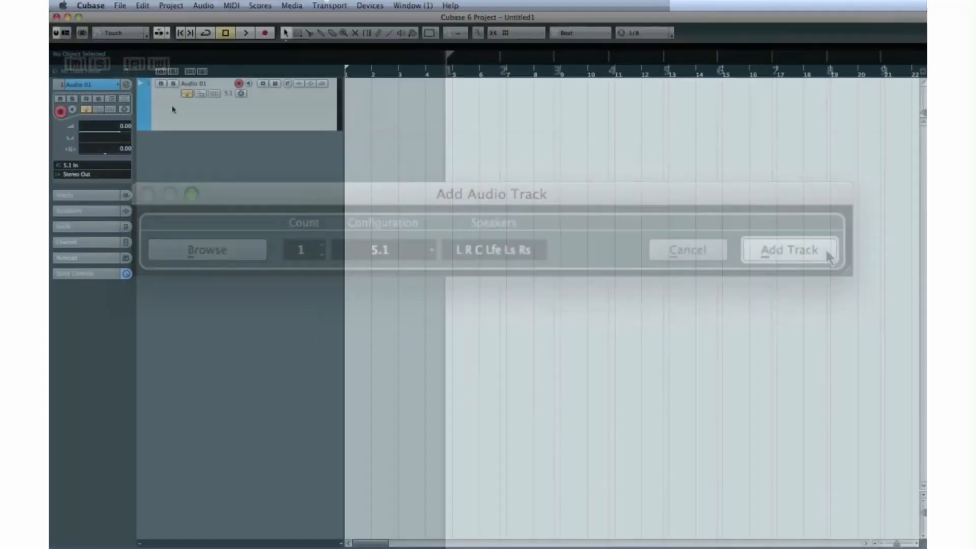
left_click(818, 250)
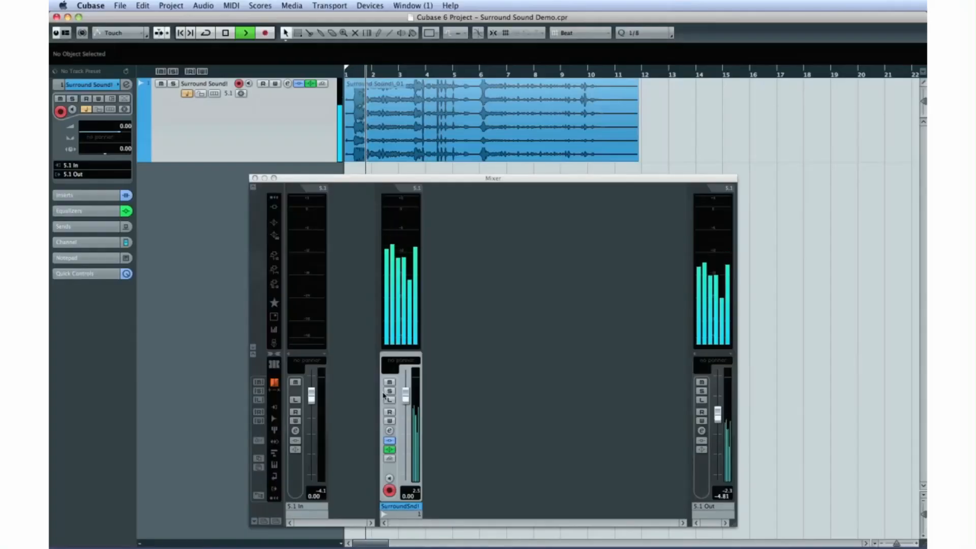
- Open the channel settings of the surround track in the mixer and edit its Compressor insert
left_click(390, 431)
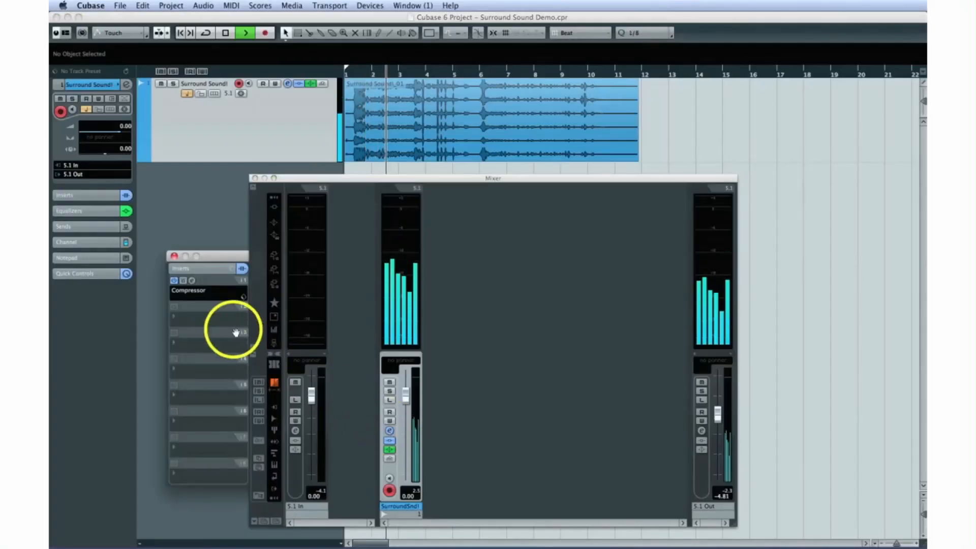
left_click(193, 282)
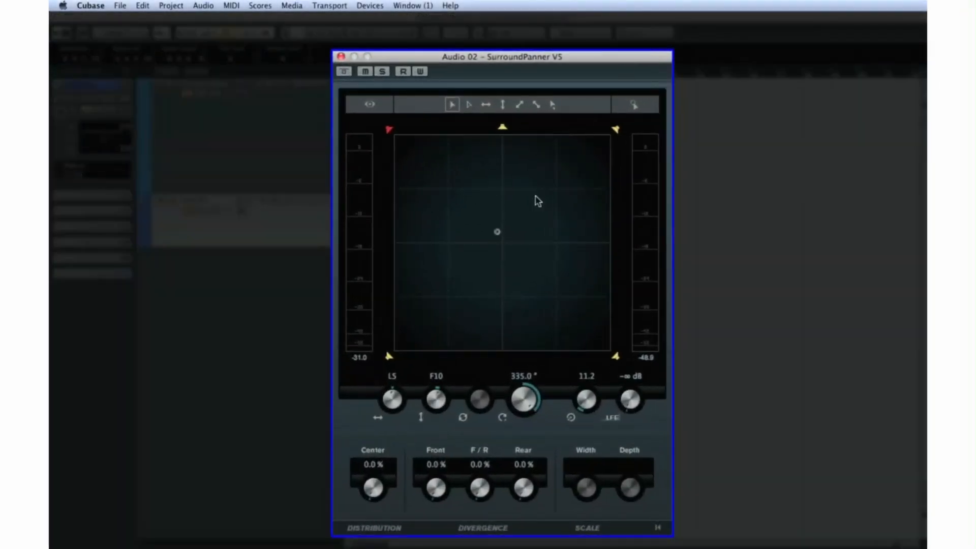
- Pan Audio 02 toward the left rear in the surround panner and export 5.1 Out as the Wave file Surround Demo with split channels
left_click_drag(497, 232, 452, 294)
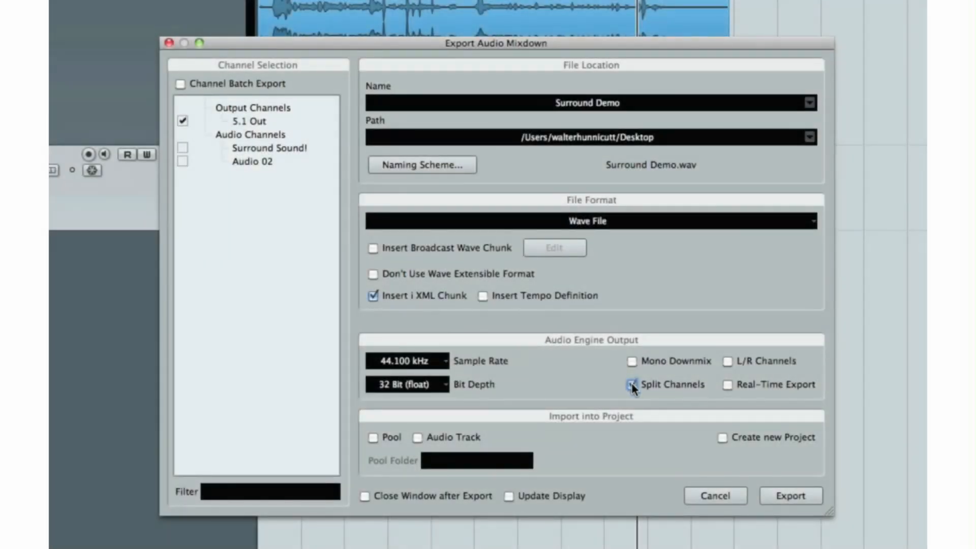
left_click(779, 497)
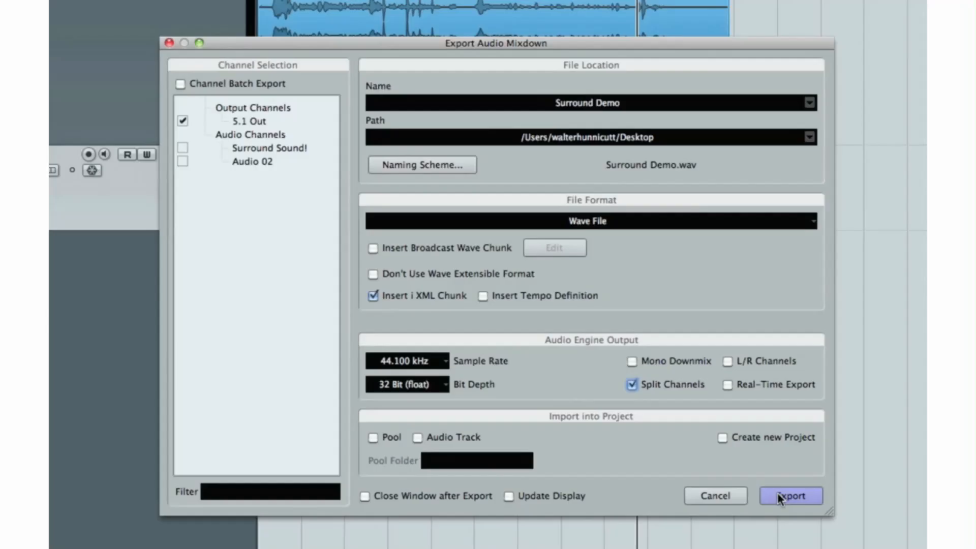
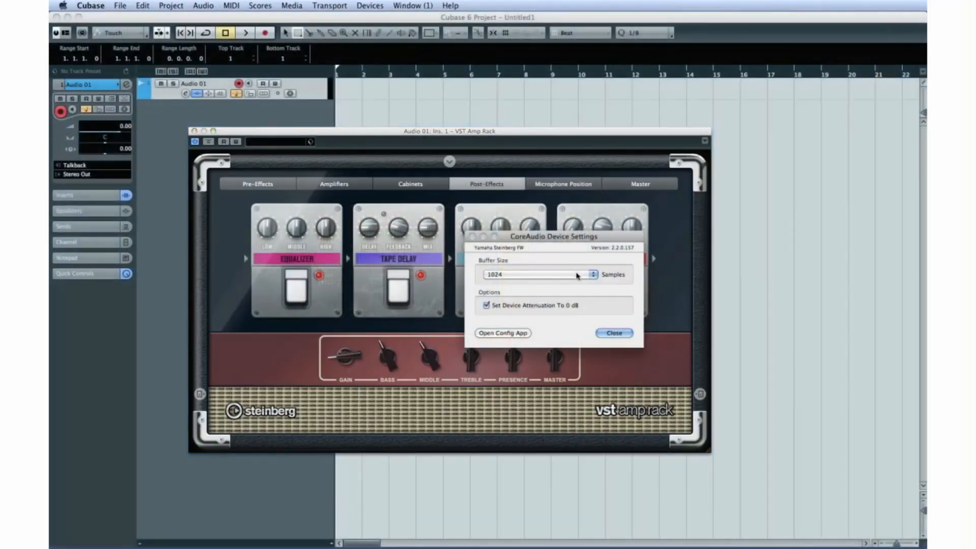
- Set the CoreAudio device's buffer size to 128 samples and close its settings
left_click(577, 275)
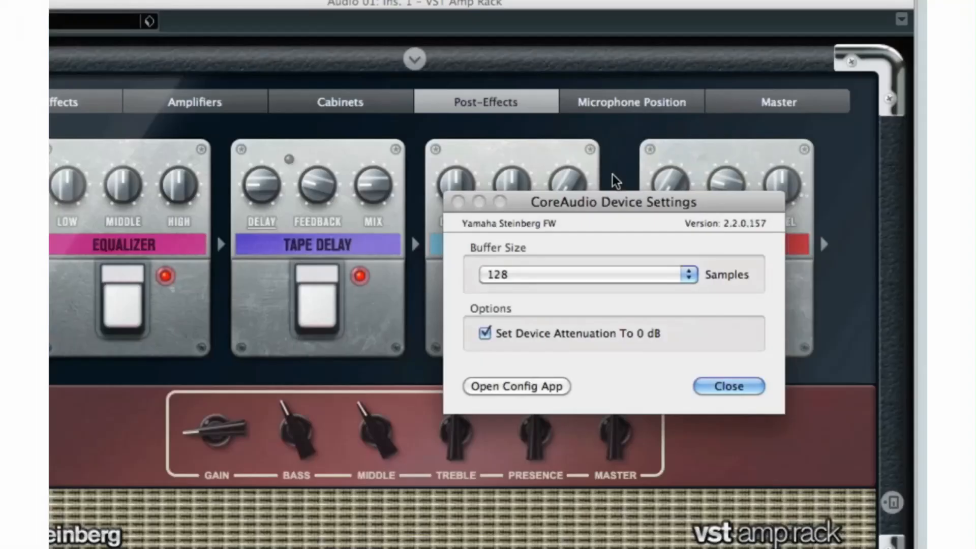
left_click(724, 386)
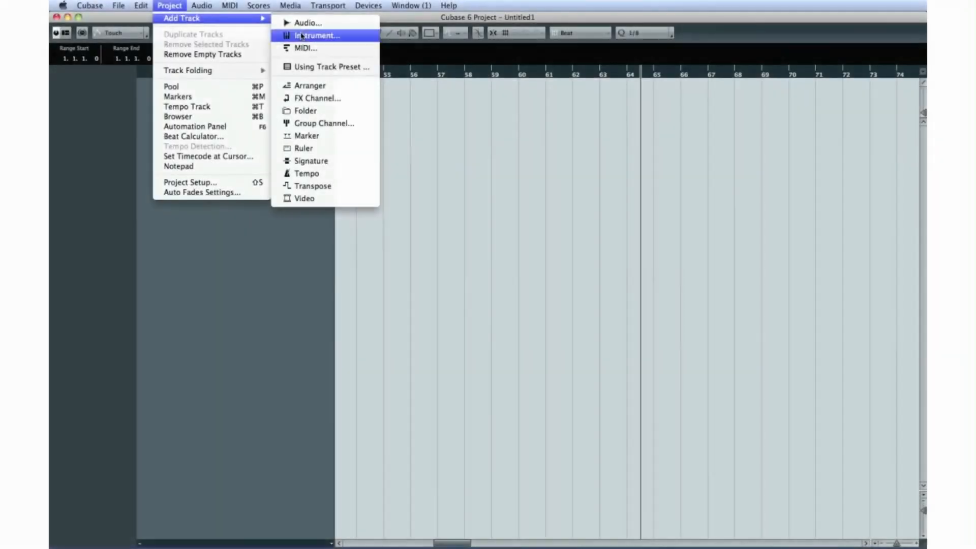
- Add one instrument track that uses the LoopMash synth
left_click(301, 36)
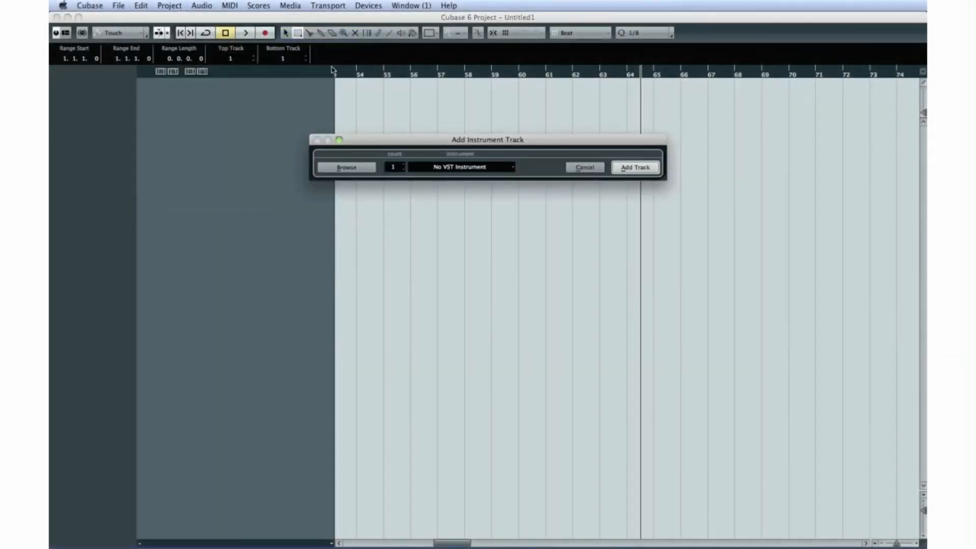
left_click(454, 166)
mouse_move(470, 197)
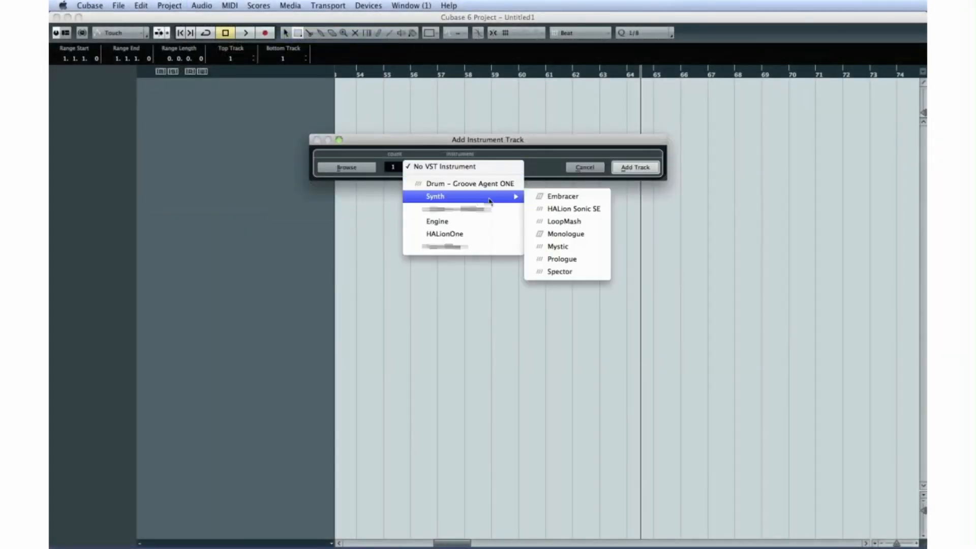
left_click(563, 222)
key("Return")
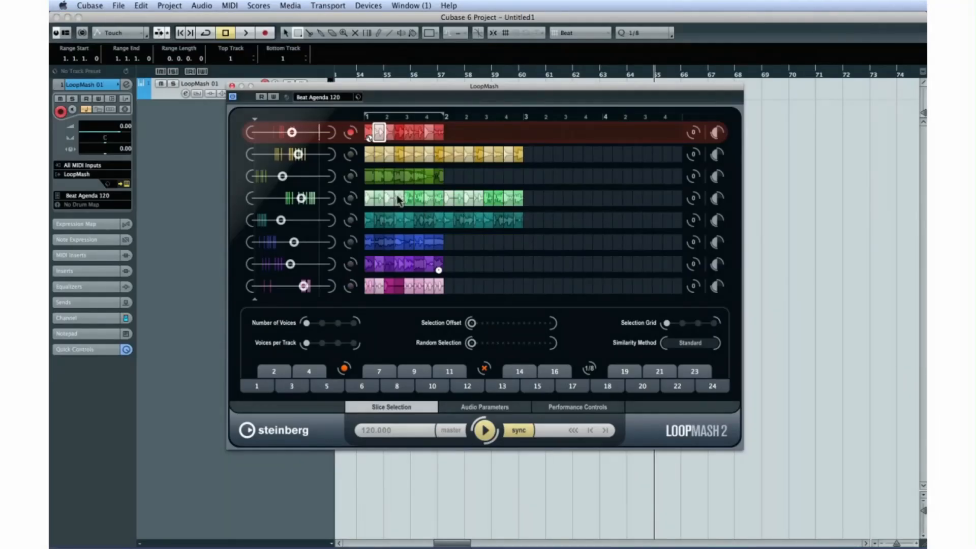
- Apply Backspin 4 and Stutter 3 to two slices of LoopMash's light green fourth track and show the Audio Parameters
right_click(398, 200)
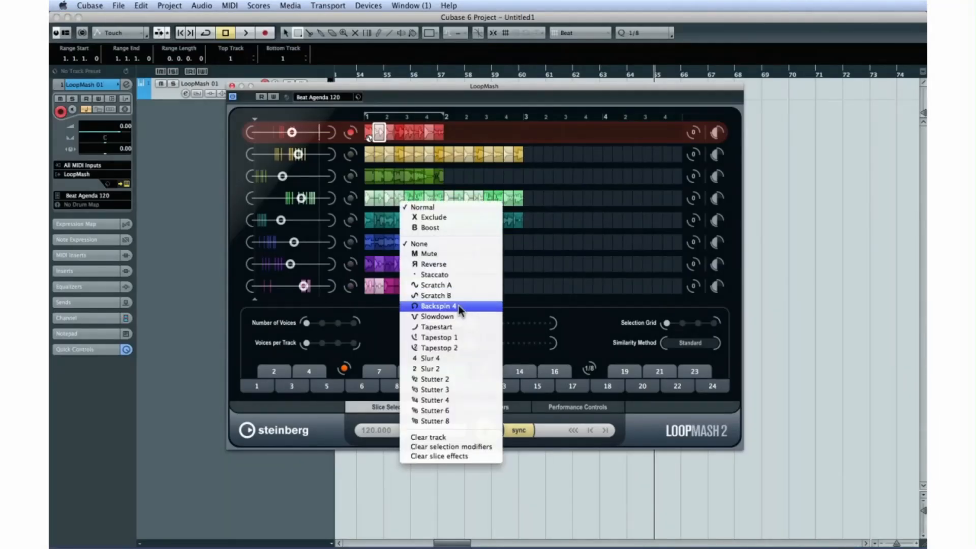
left_click(459, 305)
right_click(451, 214)
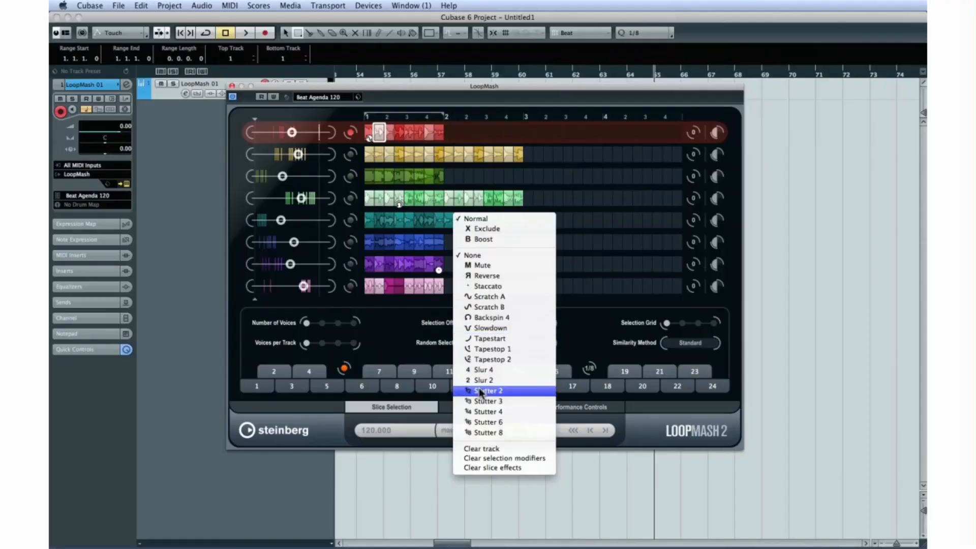
left_click(478, 402)
left_click(446, 407)
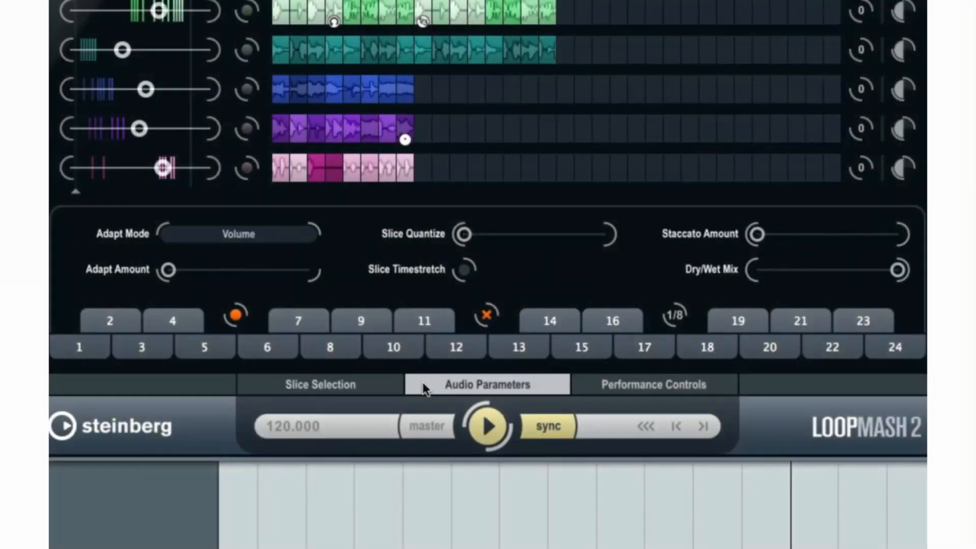
- Enable Slice Timestretch in LoopMash and lower the Dry/Wet Mix to just under the middle
left_click(463, 270)
left_click_drag(774, 271, 813, 273)
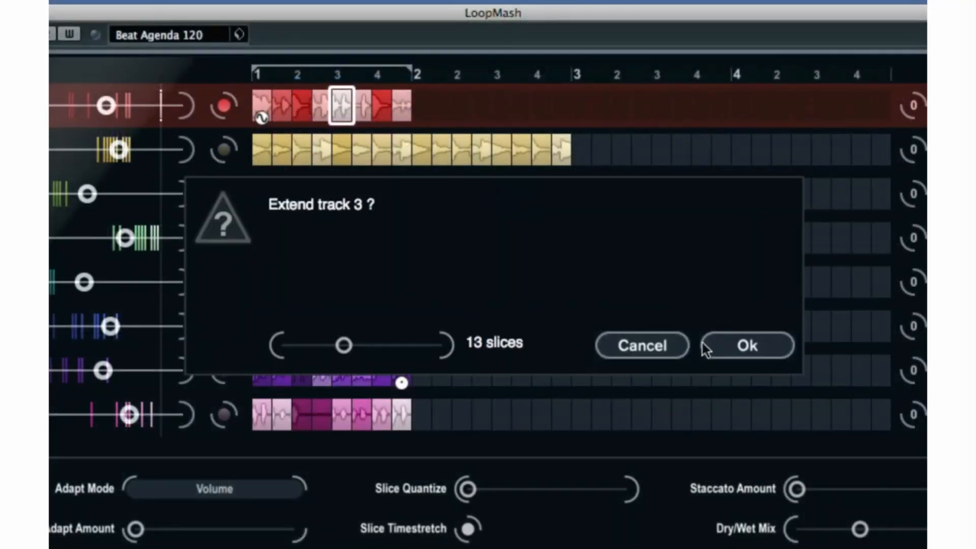
- Extend LoopMash track 3 to 13 slices, and again to 14 slices with a slice from the pink eighth track
left_click(707, 344)
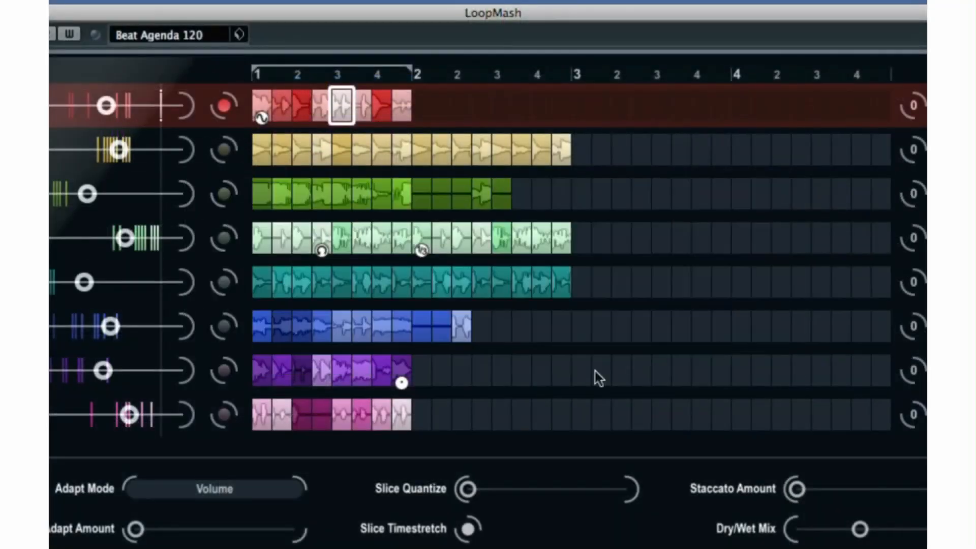
left_click_drag(368, 409, 525, 194)
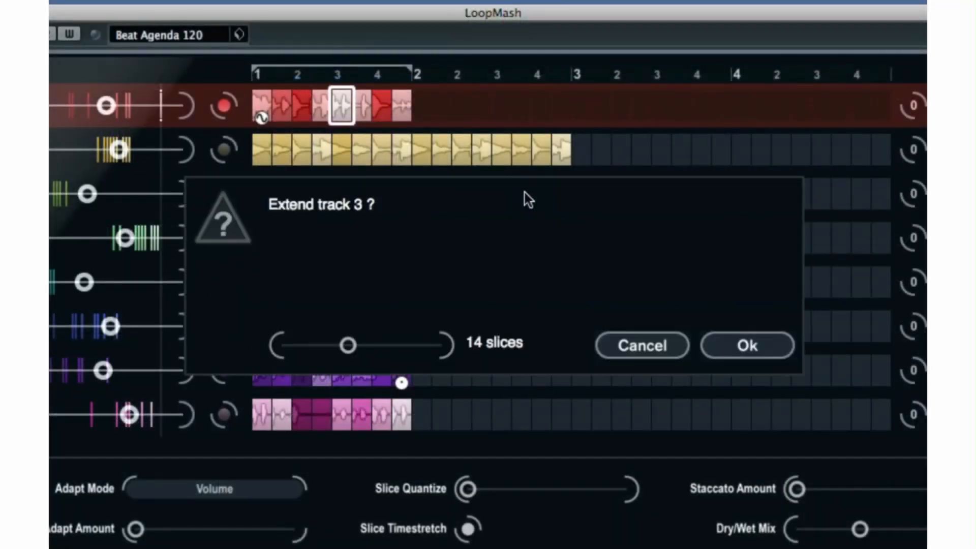
left_click(716, 345)
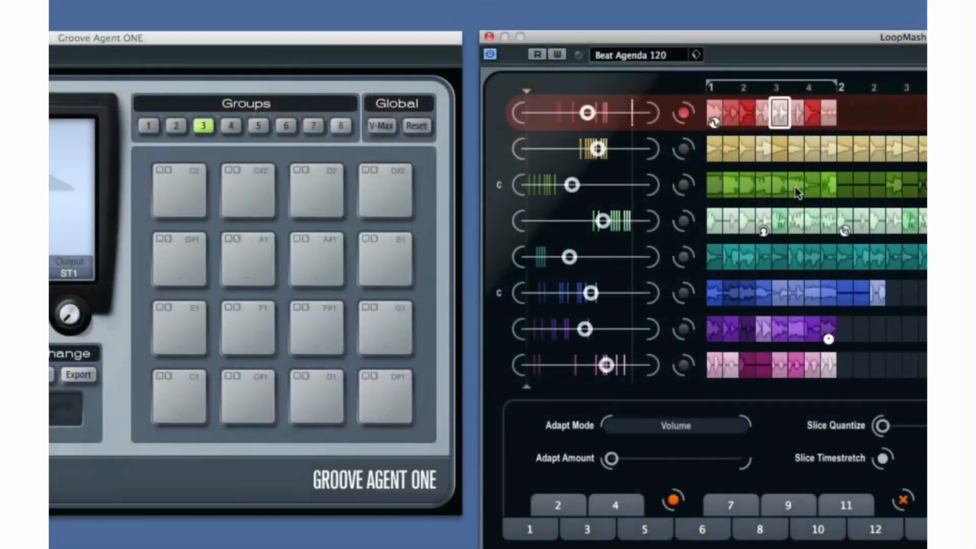
- Assign four LoopMash slices to the Groove Agent ONE pads D#2, B1, F#1 and A1
left_click_drag(798, 193, 392, 203)
left_click_drag(750, 364, 386, 257)
left_click_drag(714, 307, 333, 322)
left_click_drag(876, 289, 249, 251)
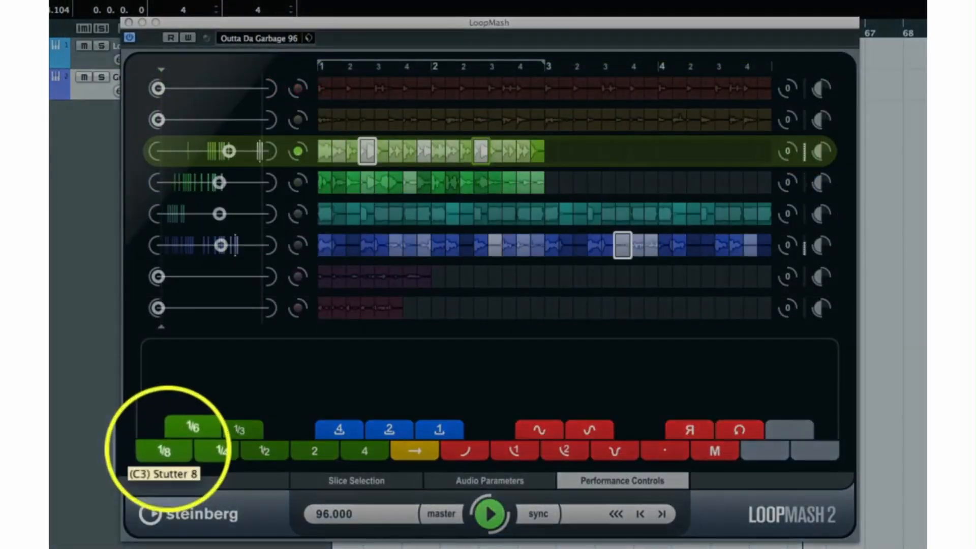
- Trigger LoopMash performance effects during playback of Outta Da Garbage 96, including the green Stutter 8 and the red M effect
left_click(164, 451)
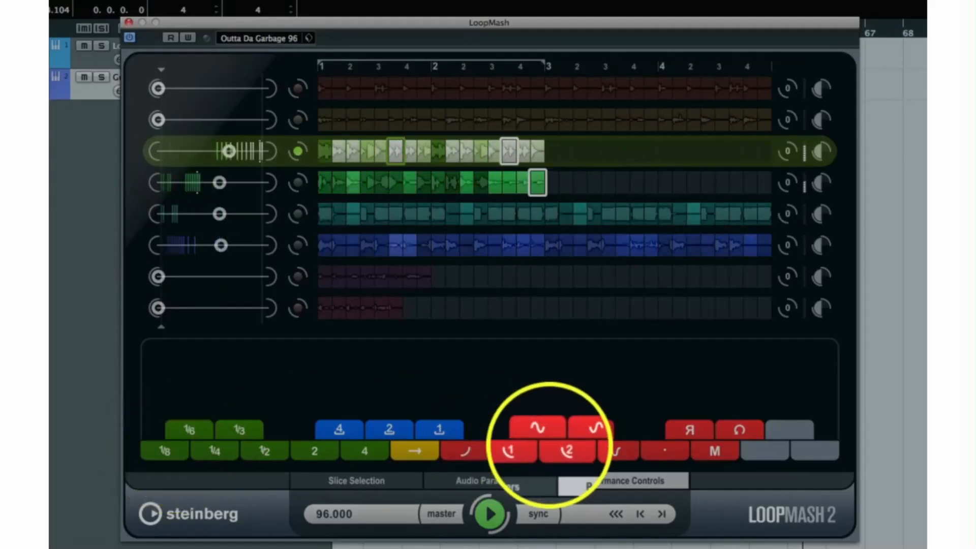
left_click(618, 449)
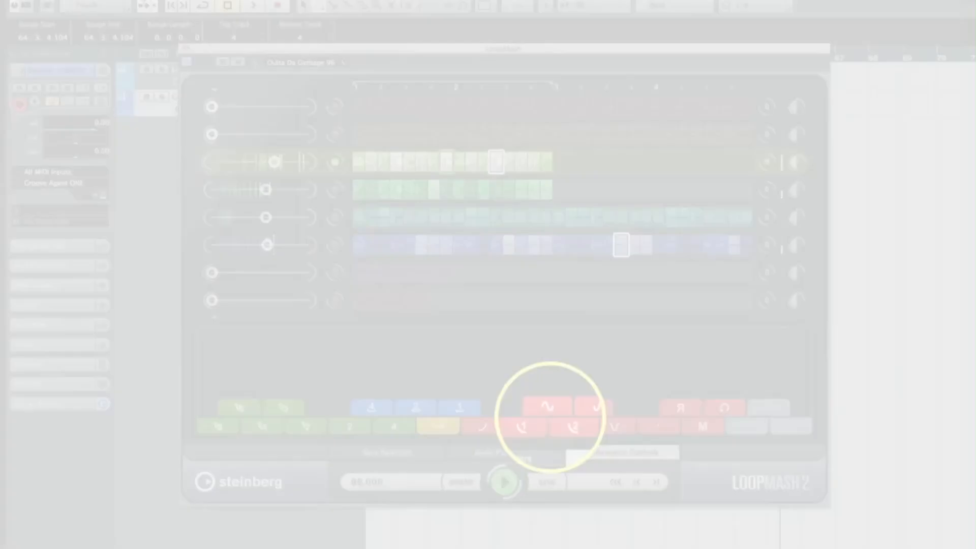
left_click(561, 449)
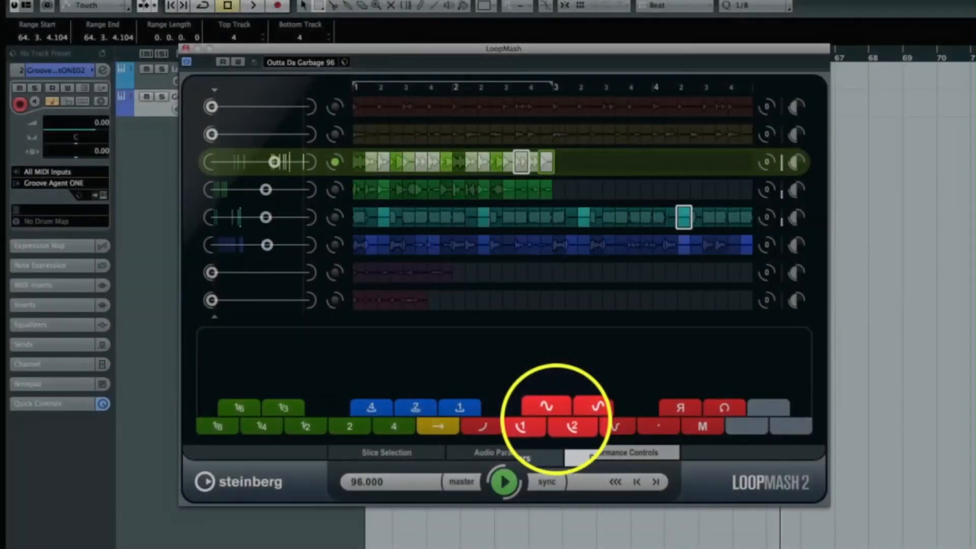
left_click(702, 426)
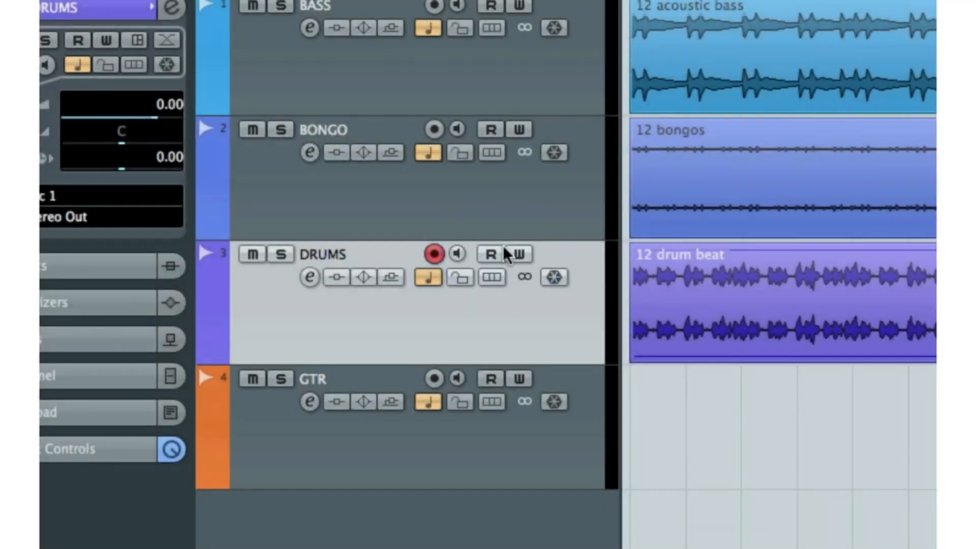
- Switch the DRUMS track's automation Read and Write on and back off
left_click(517, 252)
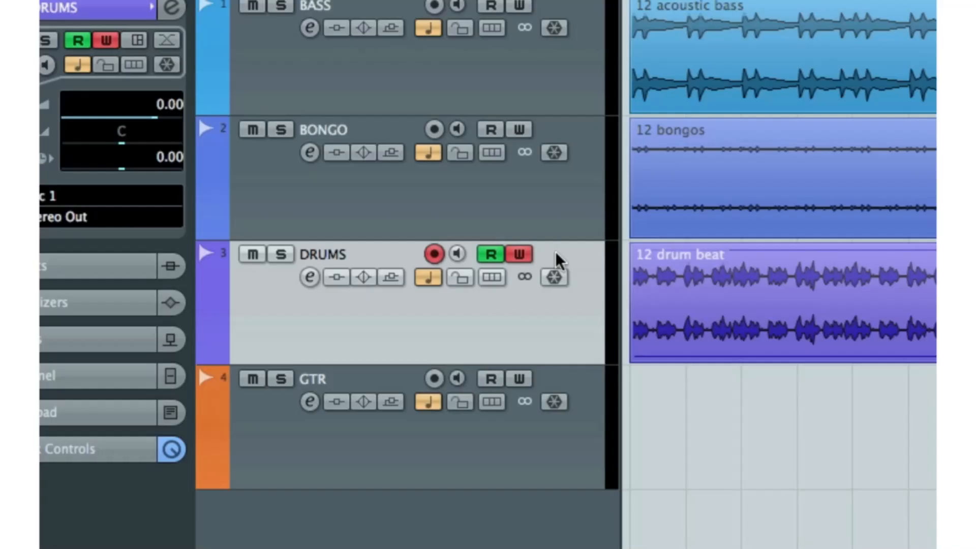
left_click(518, 253)
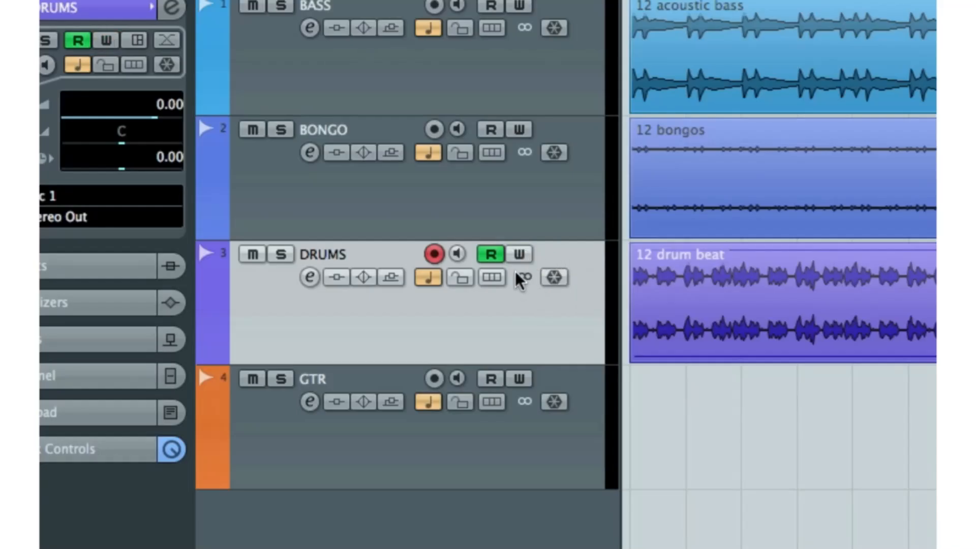
left_click(493, 254)
left_click(519, 254)
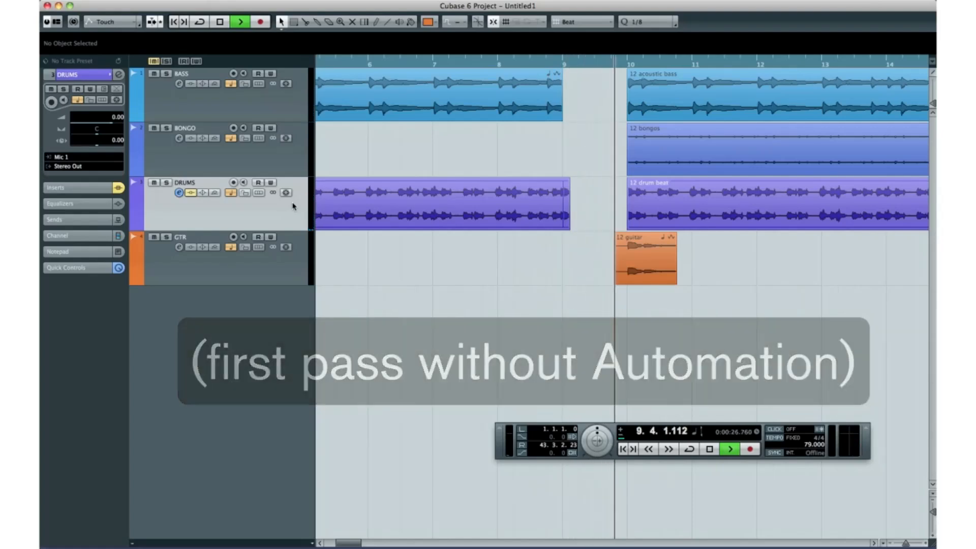
- Stop playback and enable automation Read and Write on the DRUMS track
key("space")
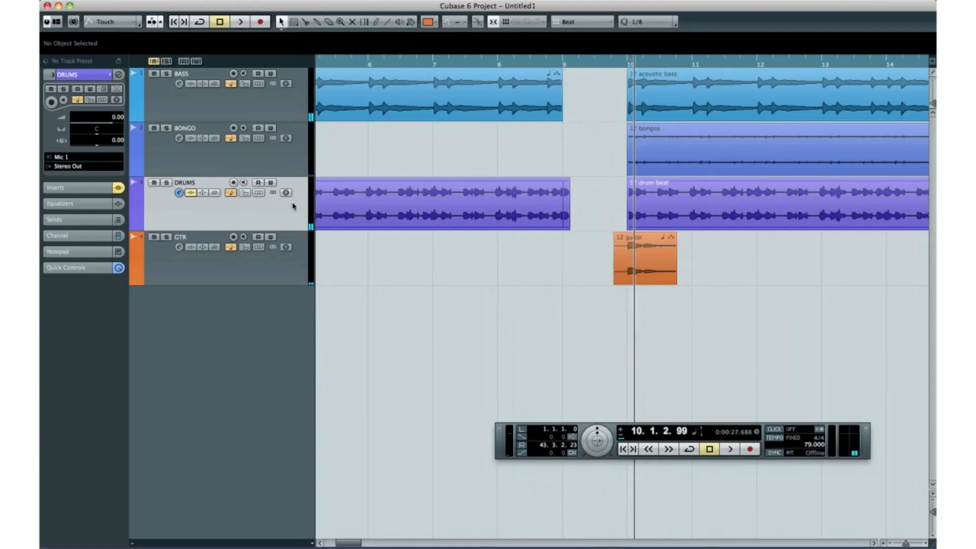
left_click(258, 182)
left_click(271, 182)
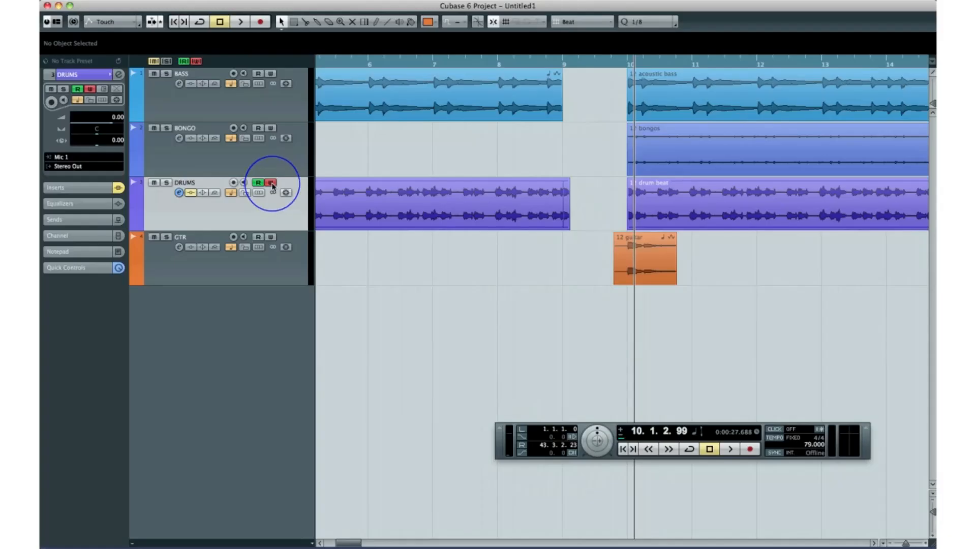
- Play from bar 8 and record DRUMS insert bypass automation that switches the bypass off around bar 9 and on again around bar 10
left_click(497, 63)
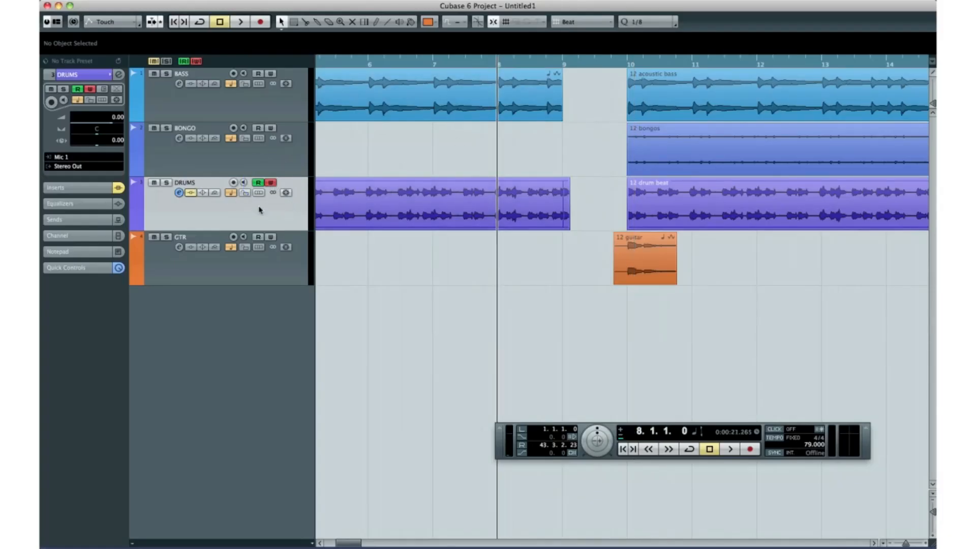
key("space")
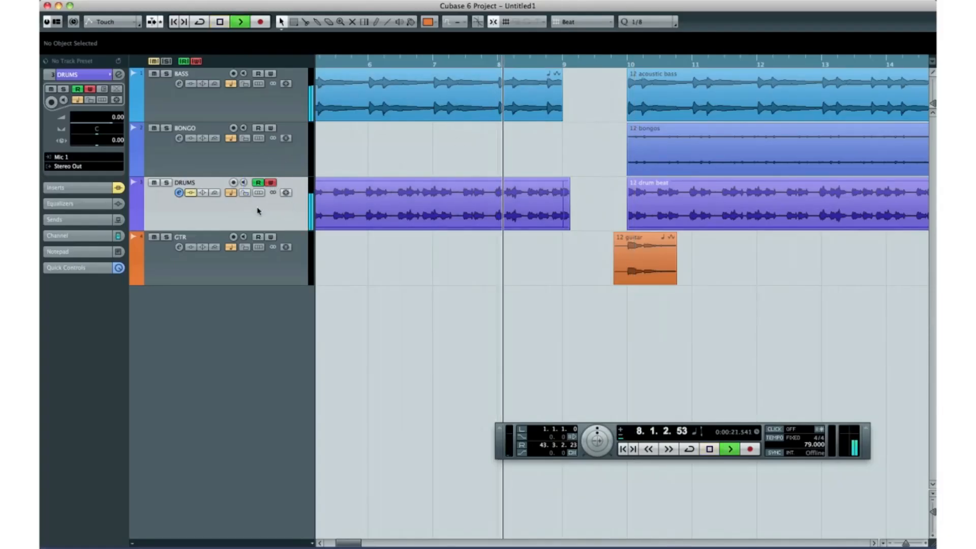
left_click(192, 193)
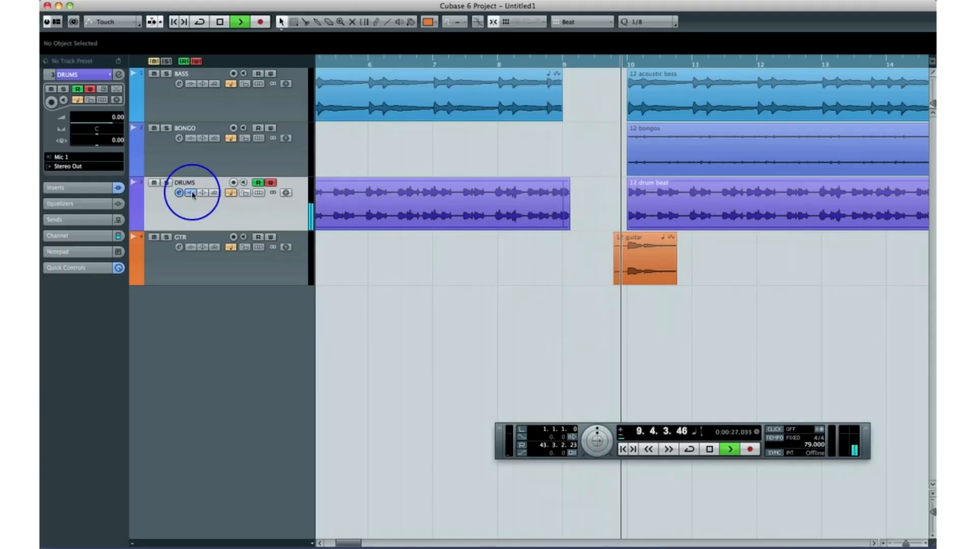
left_click(191, 193)
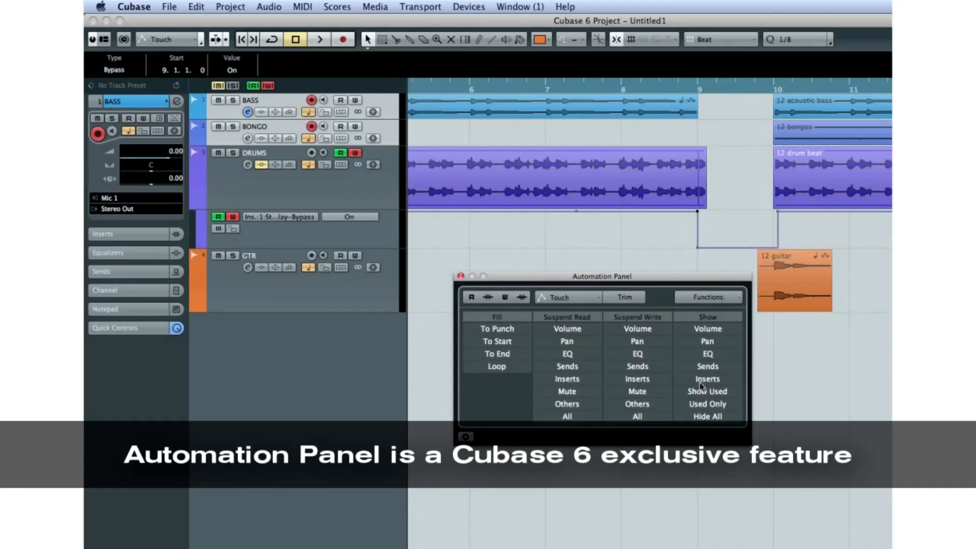
- Hide all automation lanes and show the automation lane of the DRUMS track
left_click(732, 419)
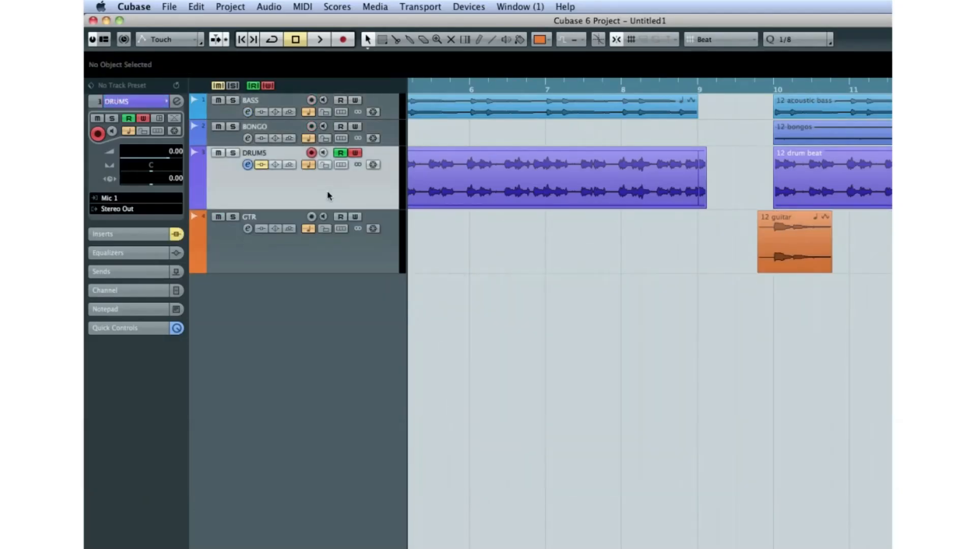
mouse_move(193, 205)
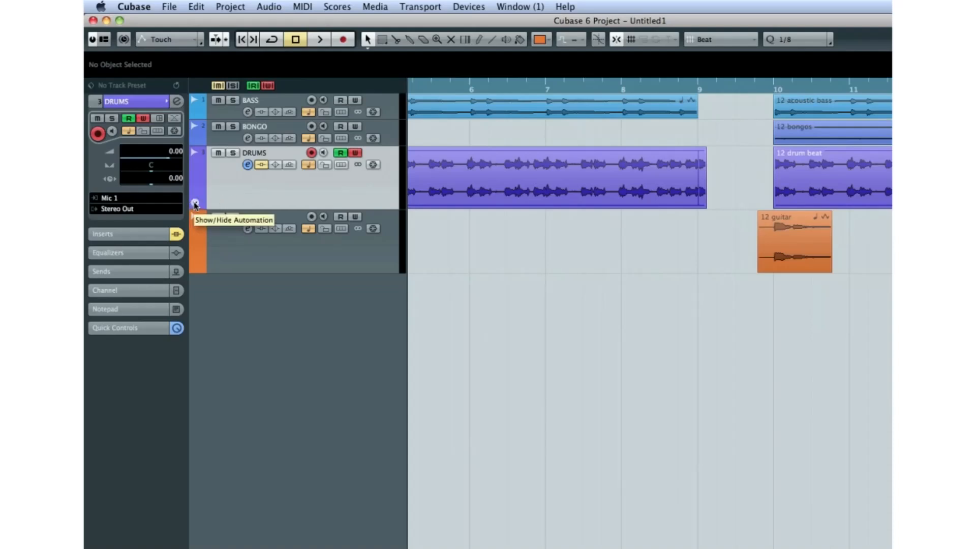
left_click(195, 203)
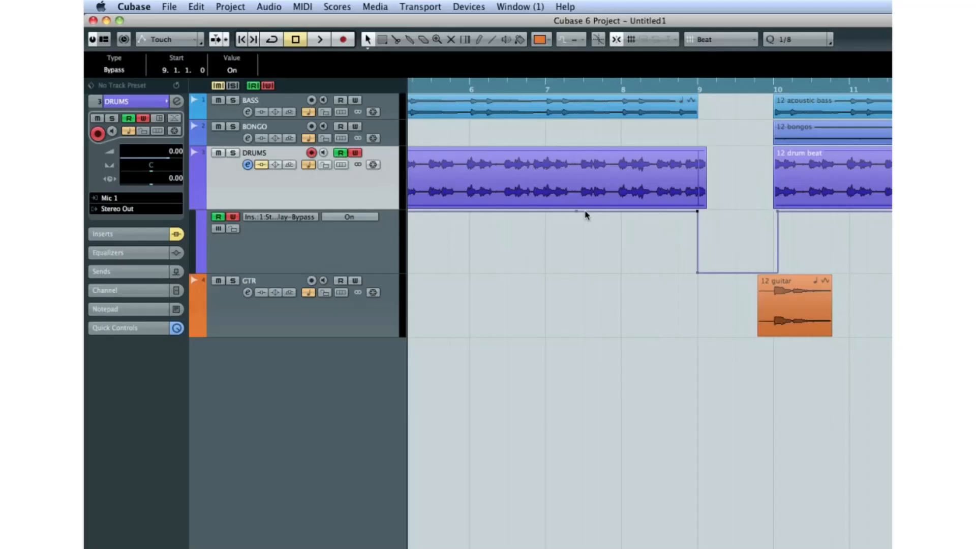
- Select the part of the DRUMS insert bypass automation between about bars 7.5 and 8.5 and delete it
left_click_drag(590, 212, 660, 274)
key("Delete")
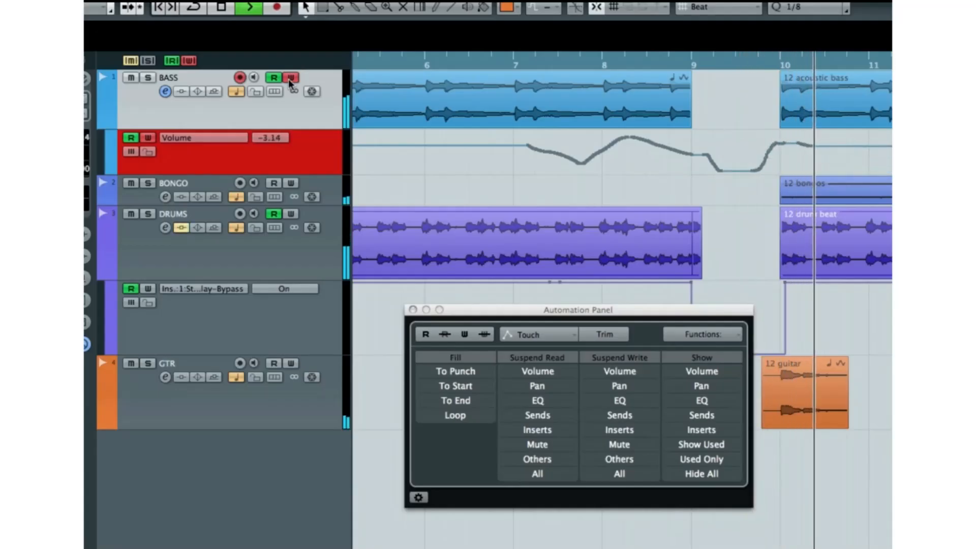
- Stop the BASS volume automation pass, disable Write, and scale and tilt the recorded curve between about bars 7 and 10.5
key("space")
left_click(290, 78)
left_click_drag(481, 134, 841, 173)
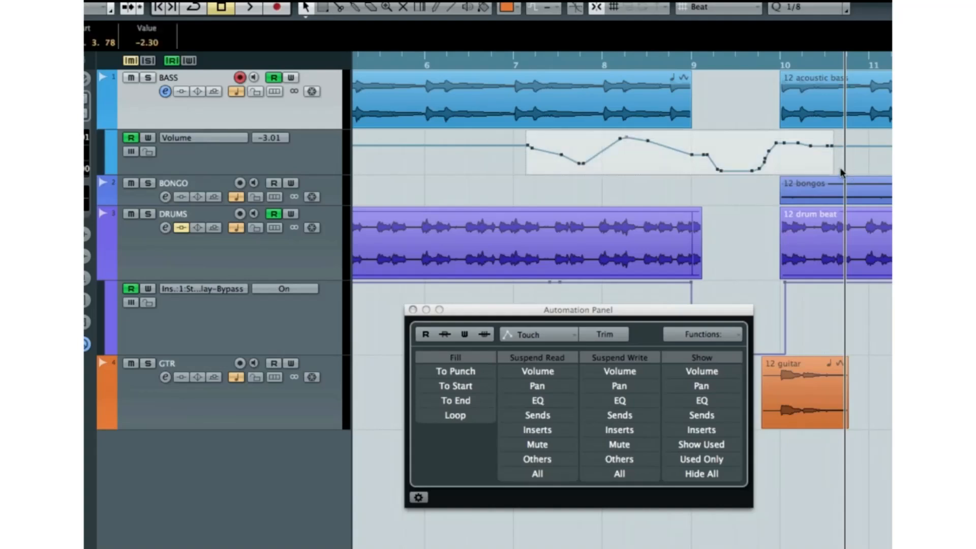
mouse_move(679, 135)
left_mouse_down()
mouse_move(676, 162)
mouse_move(675, 133)
left_mouse_up()
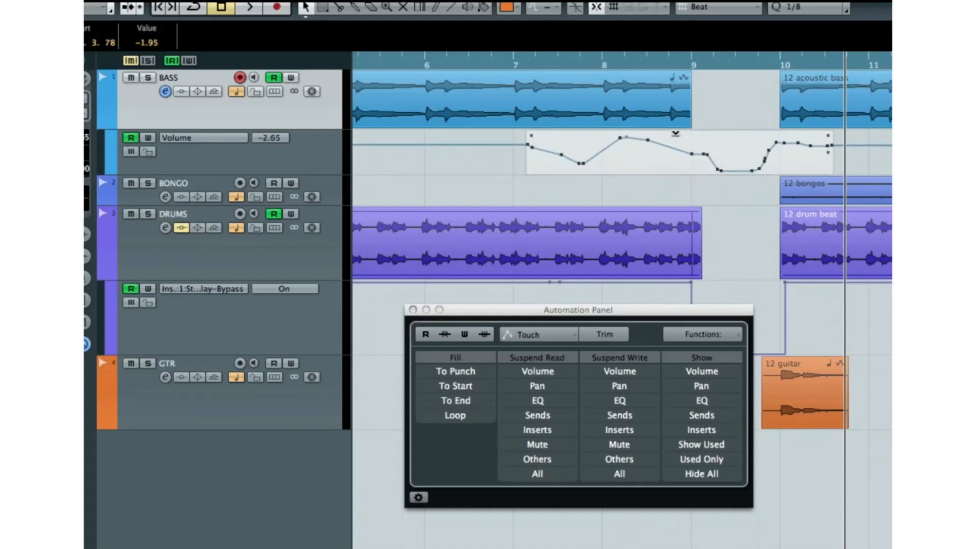
left_click_drag(828, 148, 813, 130)
left_click_drag(530, 136, 529, 141)
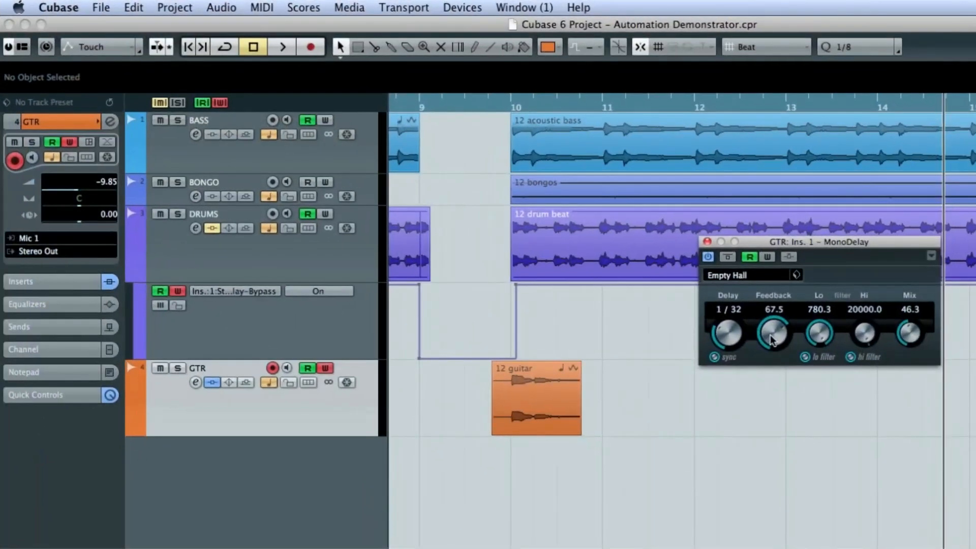
- Show the automation track for the Feedback parameter of the MonoDelay on GTR
right_click(771, 338)
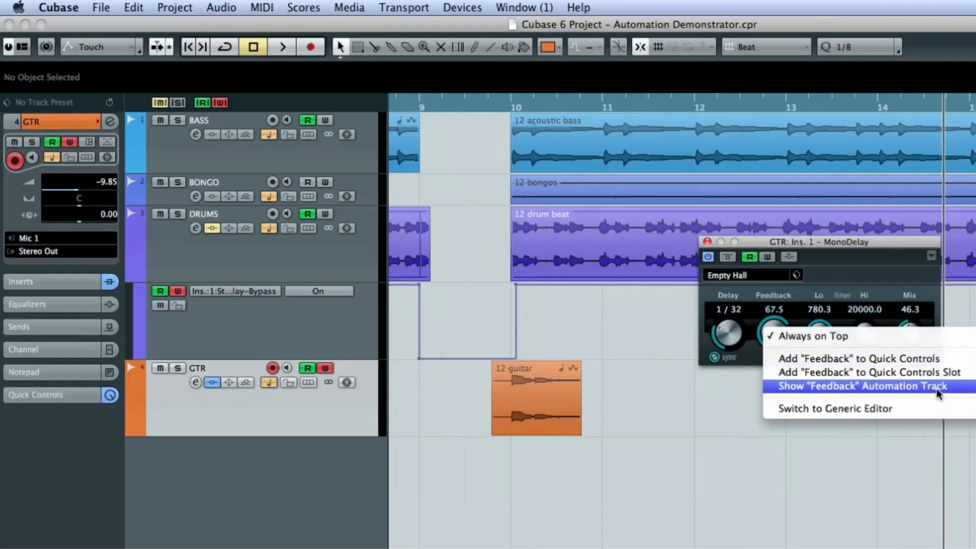
left_click(958, 391)
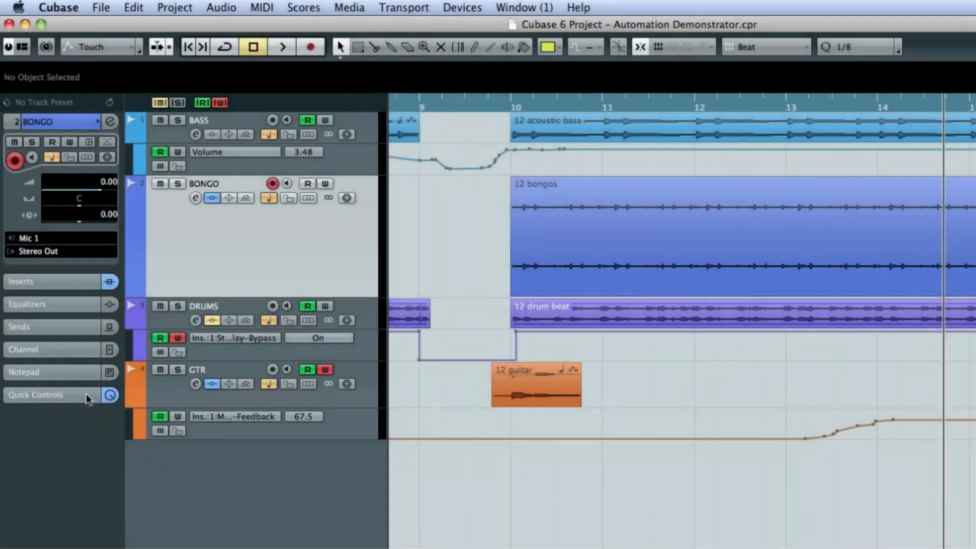
- Assign the Mix parameter of the RoomWorks SE insert to the first Quick Control of the BONGO track
left_click(87, 397)
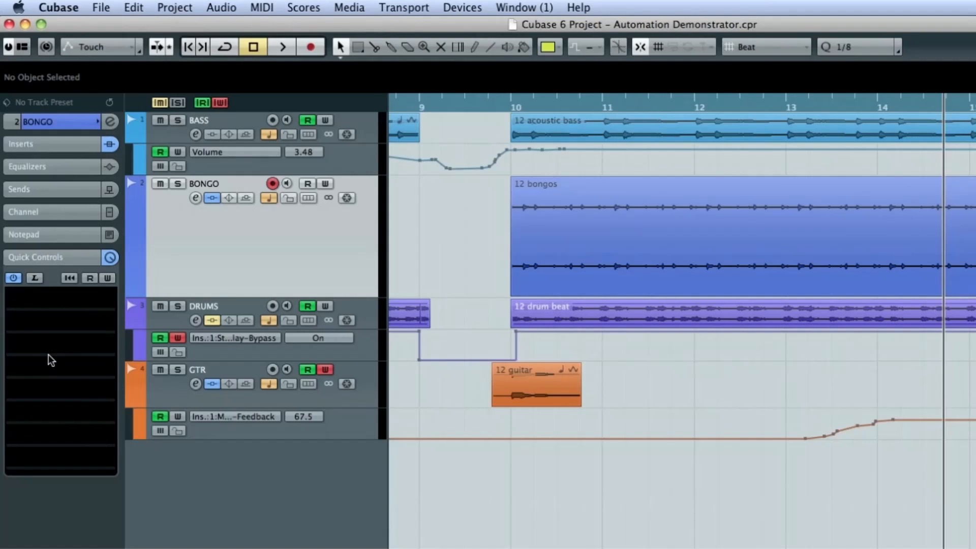
left_click(52, 302)
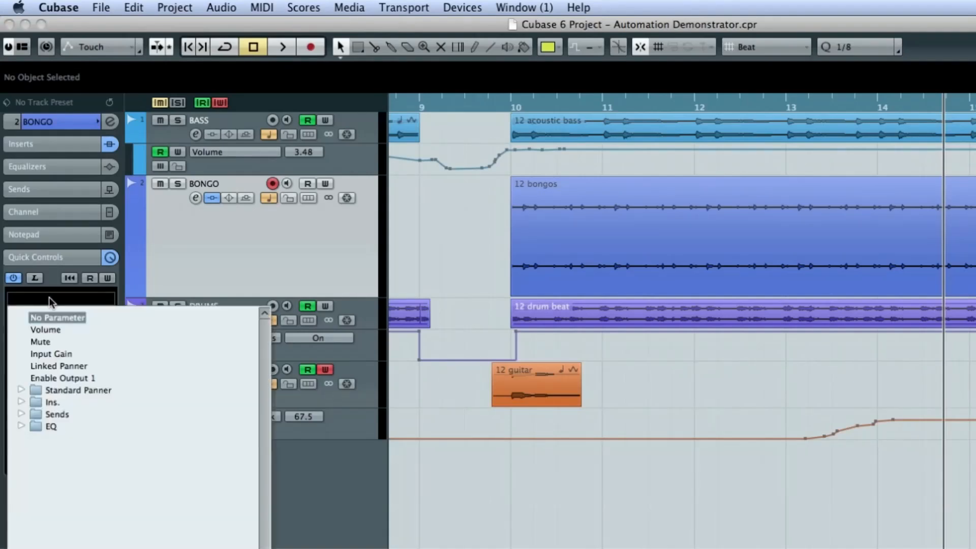
left_click(22, 415)
left_click(21, 402)
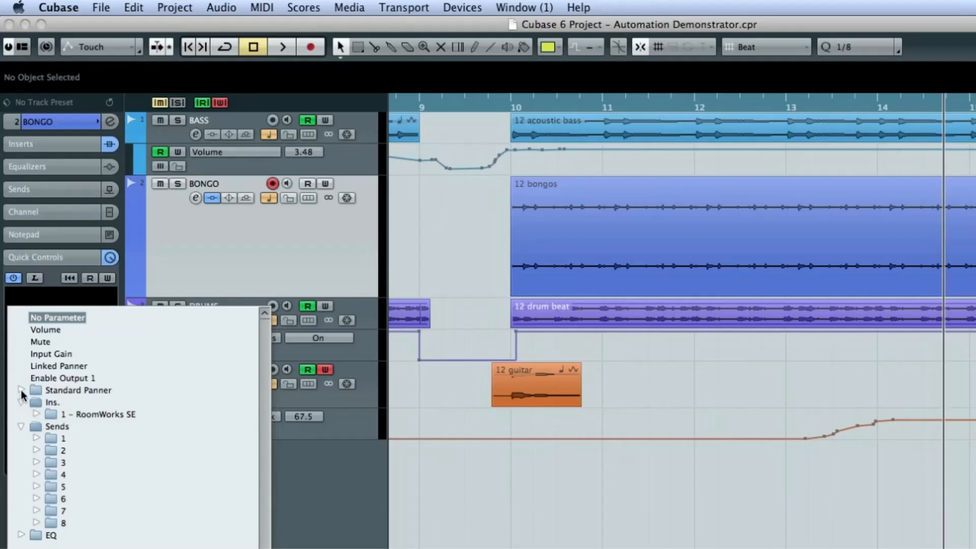
left_click(22, 390)
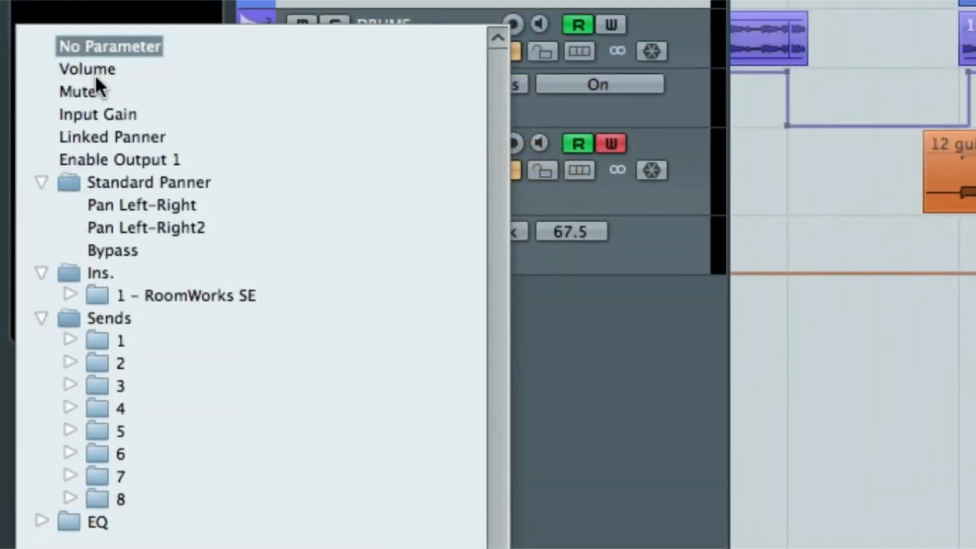
left_click(66, 291)
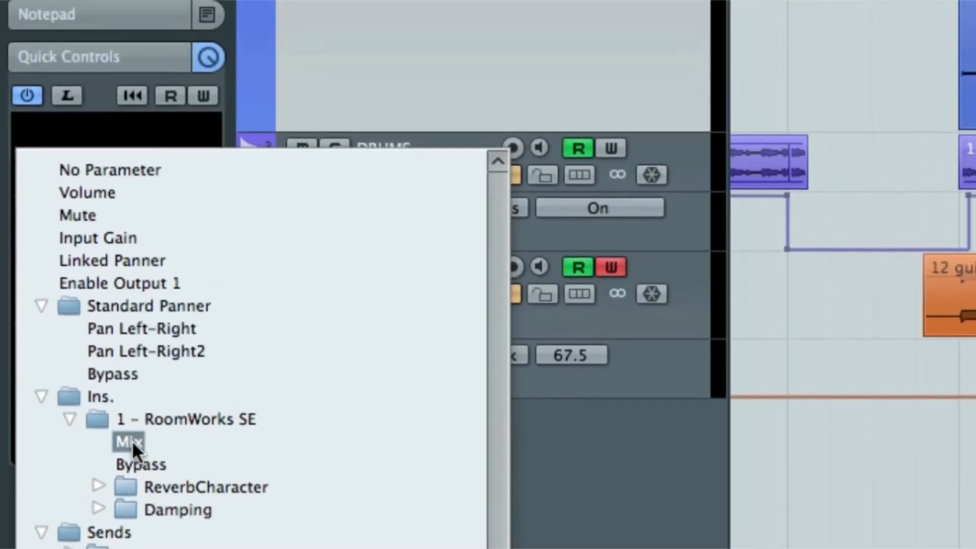
left_click(131, 441)
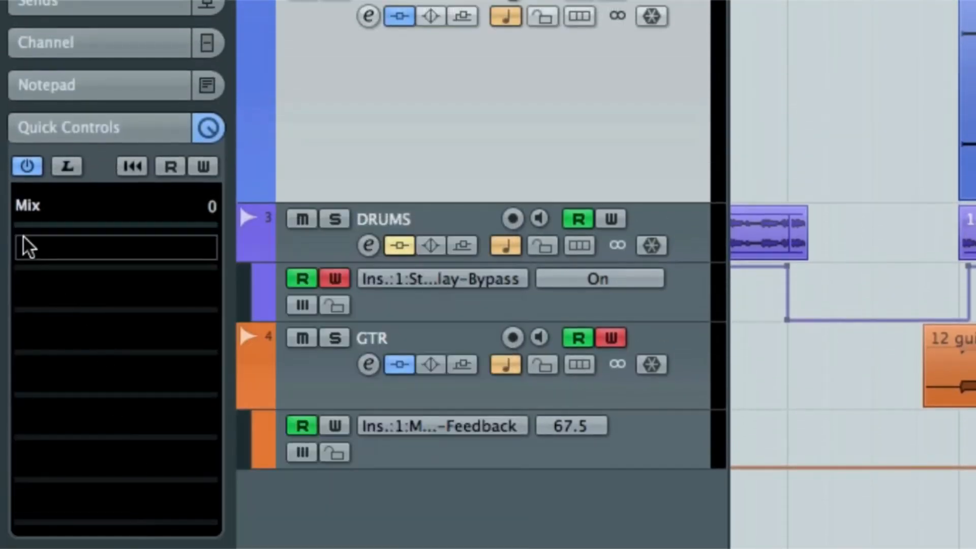
- Vary the BONGO reverb mix with its Quick Control, raising it to 62 and ending at 38
left_click_drag(26, 220, 122, 215)
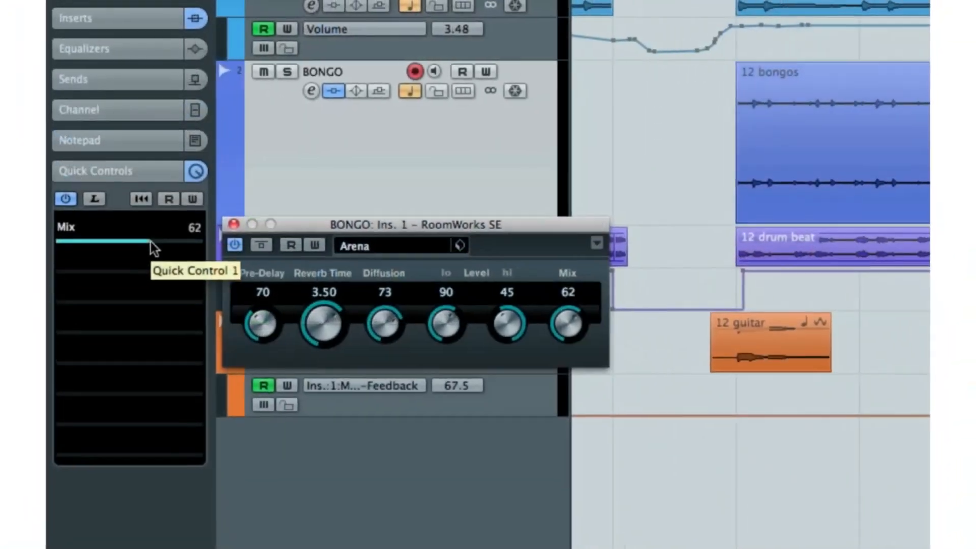
mouse_move(151, 242)
left_mouse_down()
mouse_move(80, 240)
mouse_move(153, 242)
left_mouse_up()
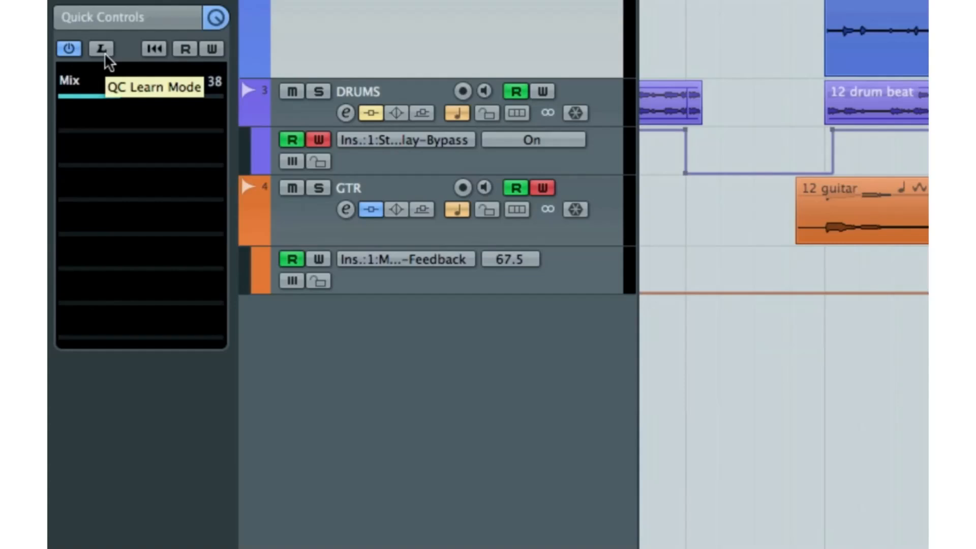
- Open the list of parameters available for the BONGO track's second Quick Control slot and examine the choices
left_click(93, 125)
left_click(92, 120)
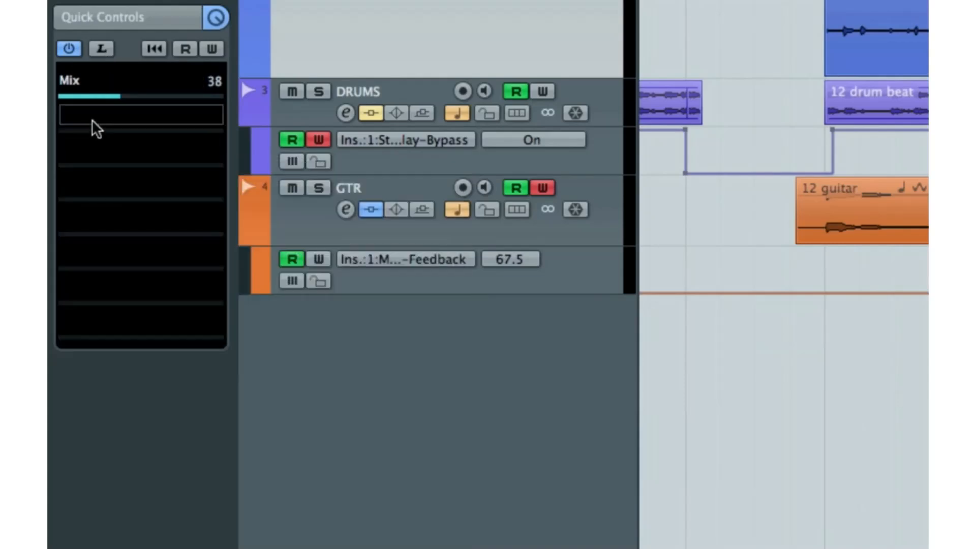
left_click(92, 120)
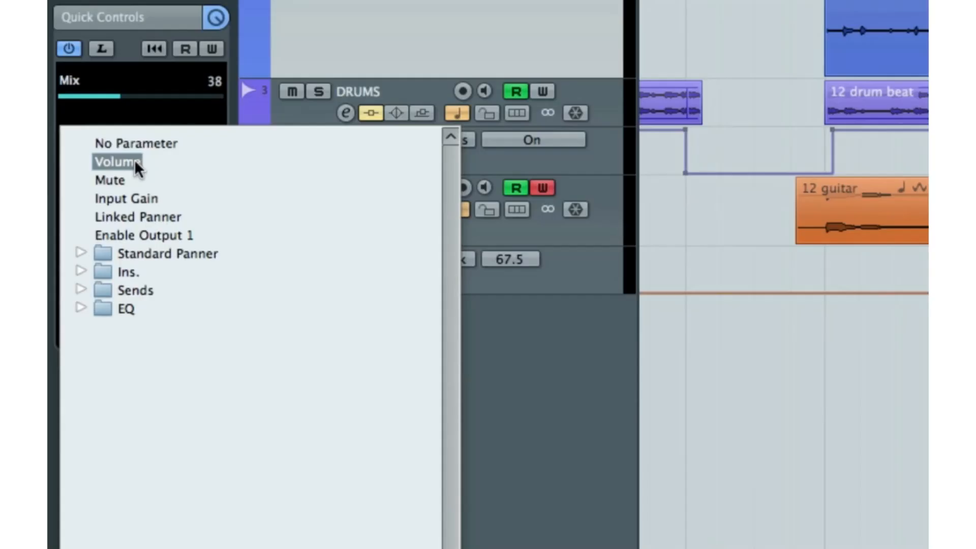
left_click(97, 48)
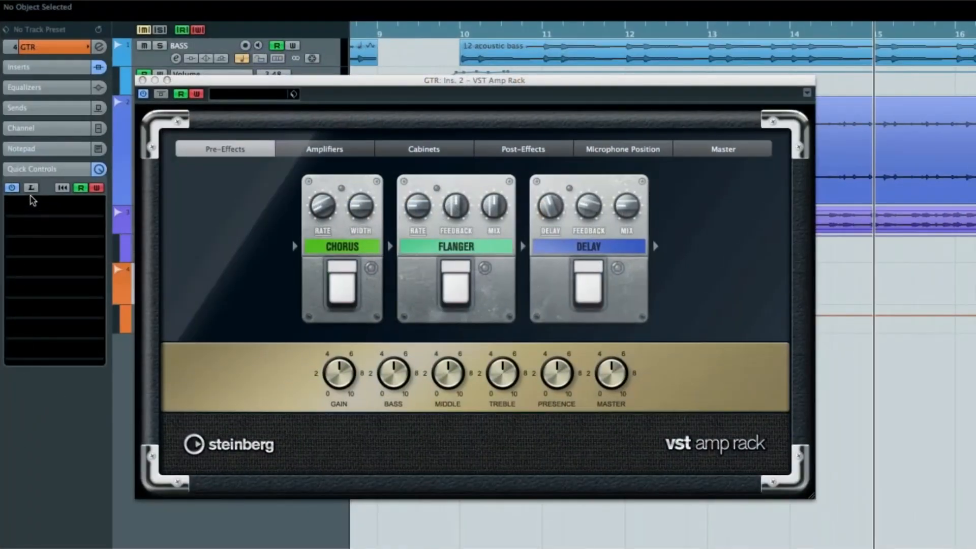
- Turn on Quick Control Learn mode for GTR and assign the Amp Rack's Chorus, Flanger and Delay on/off switches to slots 1–3
left_click(31, 190)
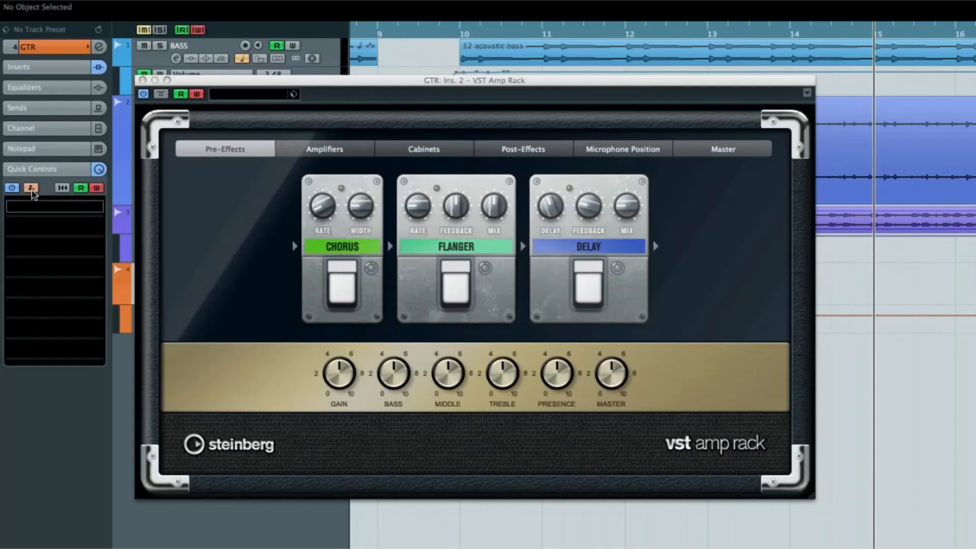
left_click(349, 277)
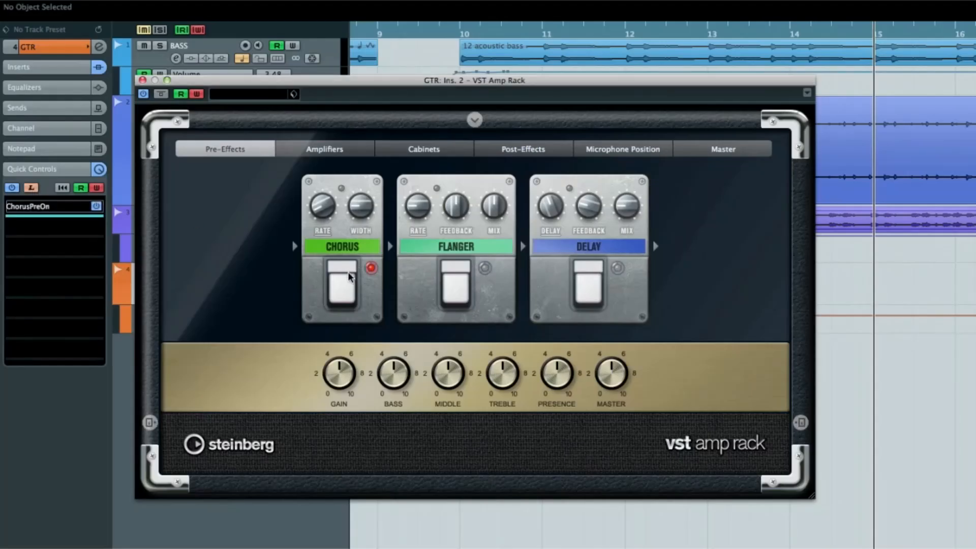
left_click(43, 227)
left_click(450, 283)
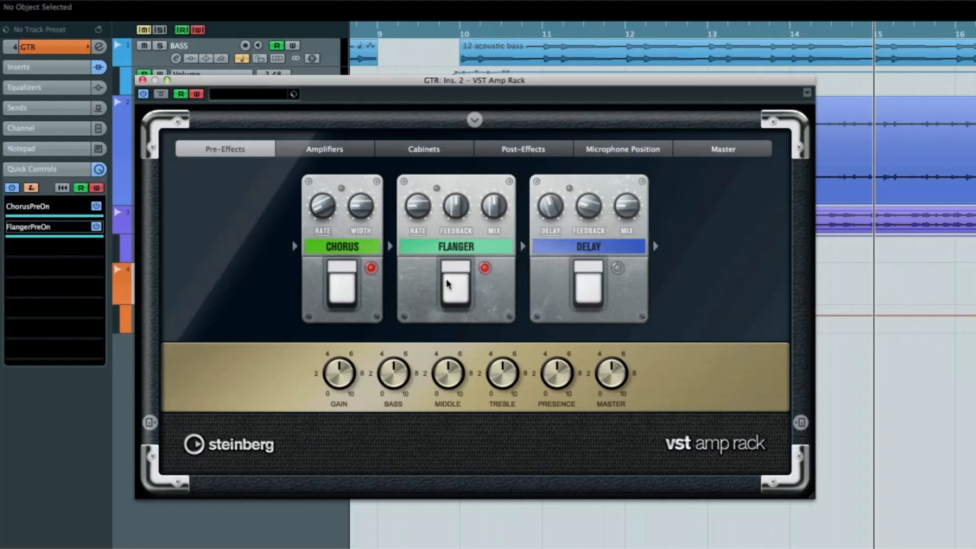
left_click(31, 247)
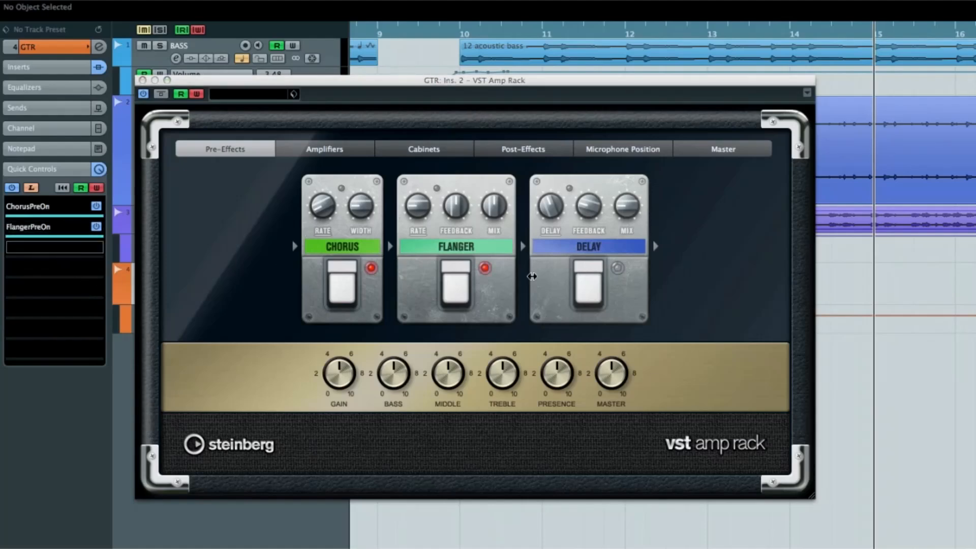
left_click(592, 297)
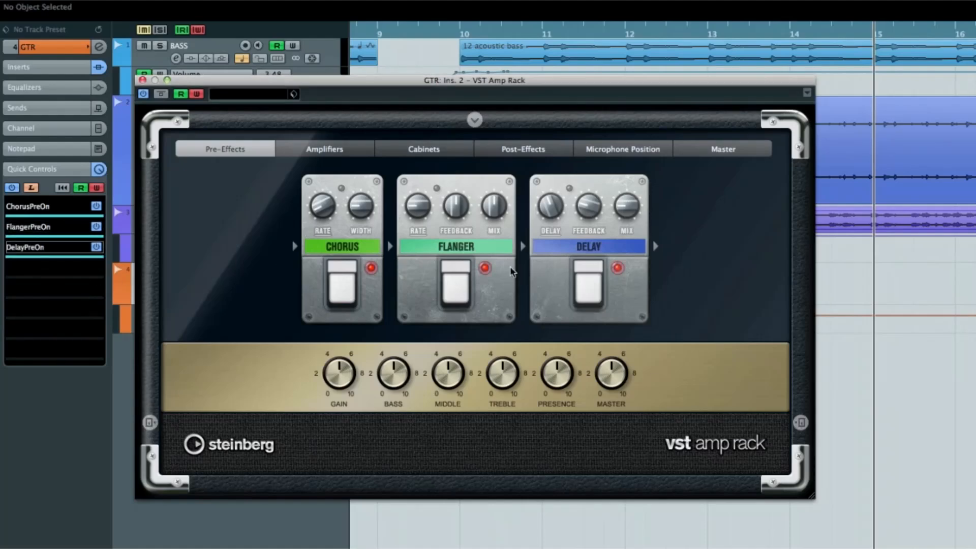
- Add the VST Amp Rack's Gain to Quick Control slot 4 and its Middle to slot 5 of the GTR track
left_click(65, 271)
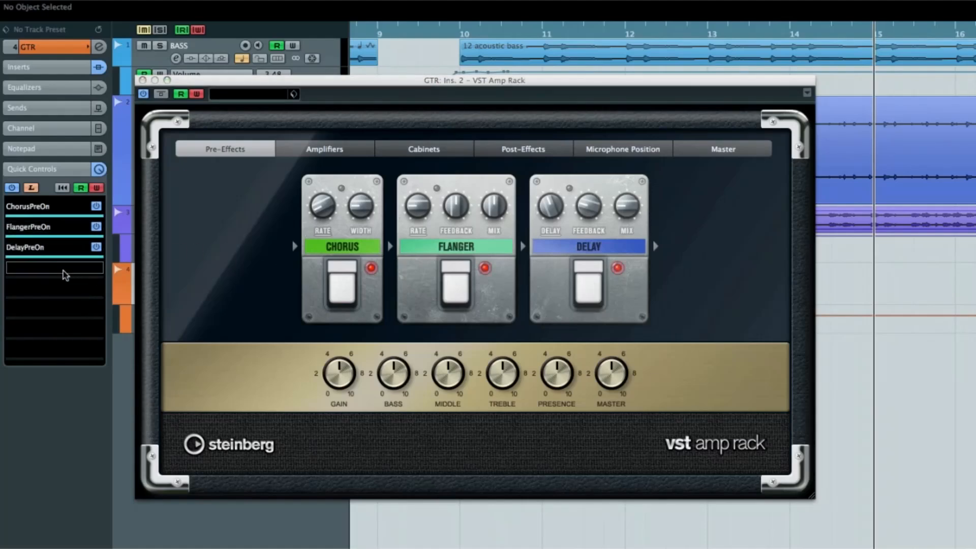
right_click(336, 371)
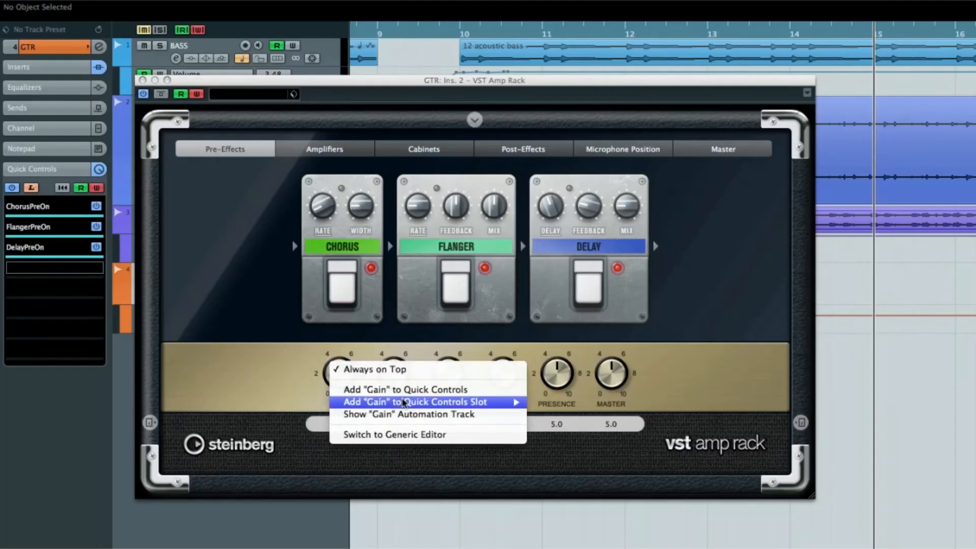
mouse_move(408, 403)
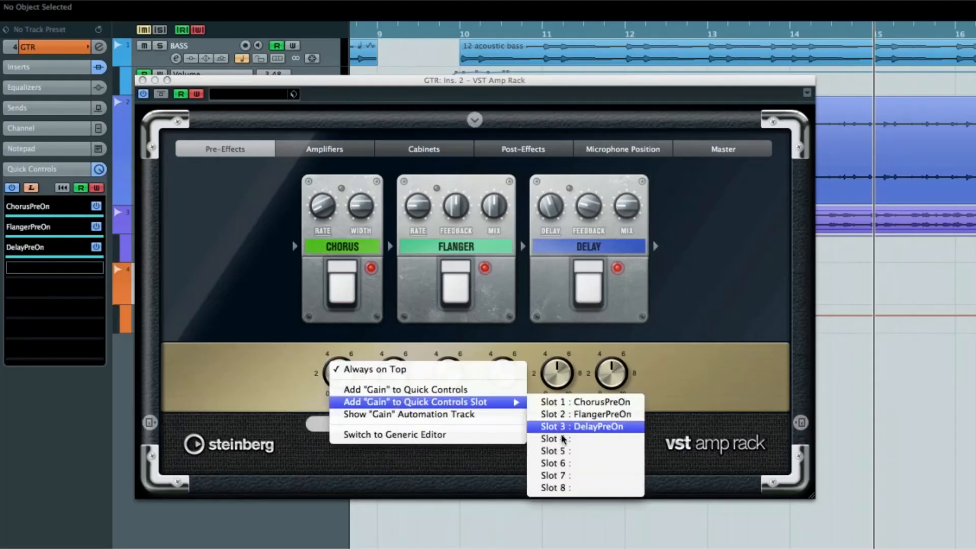
left_click(600, 440)
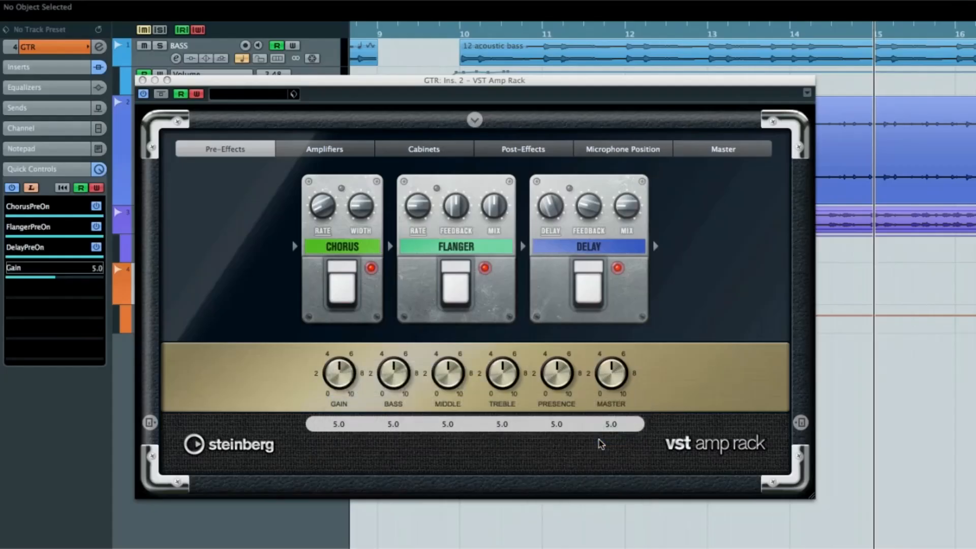
right_click(449, 390)
mouse_move(519, 417)
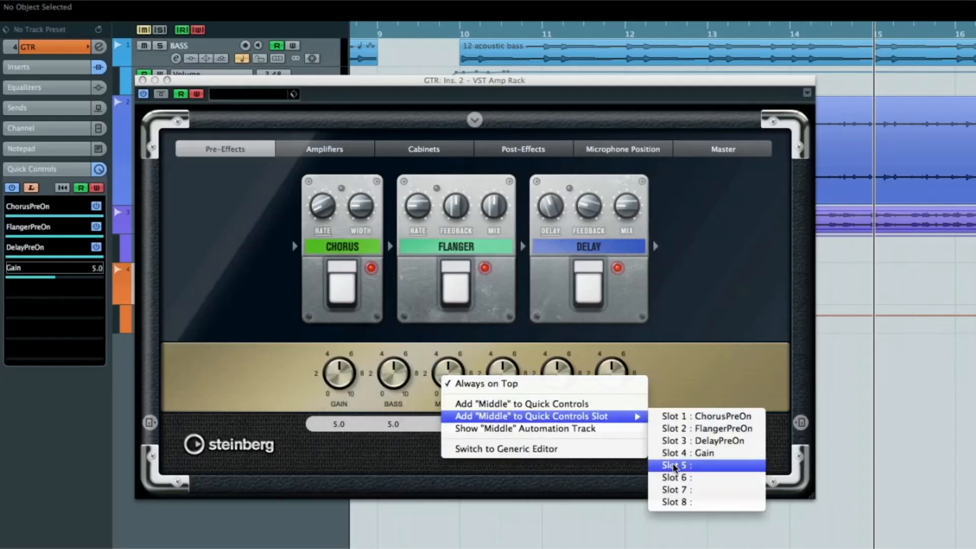
left_click(674, 466)
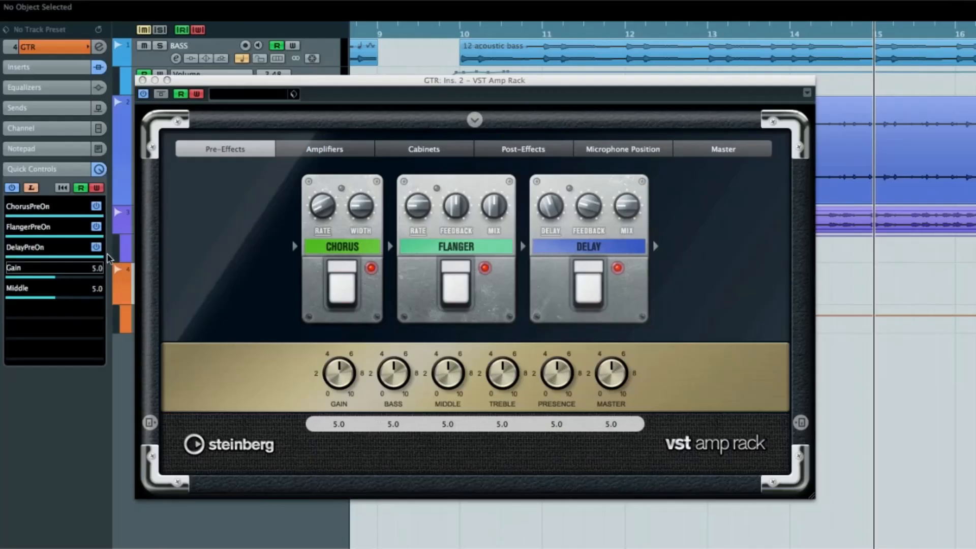
left_click(62, 190)
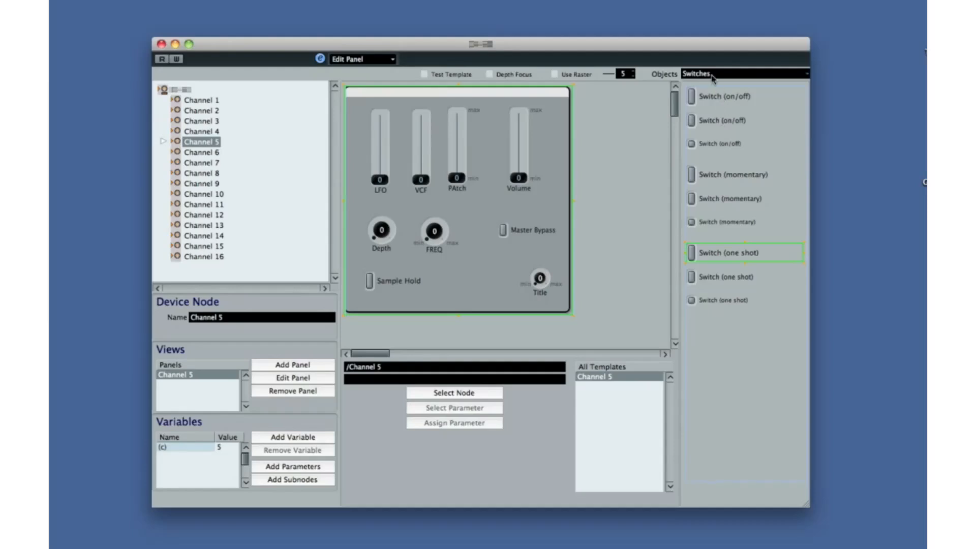
- Place a data entry field below the PAtch fader on the Channel 5 panel, accepting the Cut off parameter assignment
left_click(708, 75)
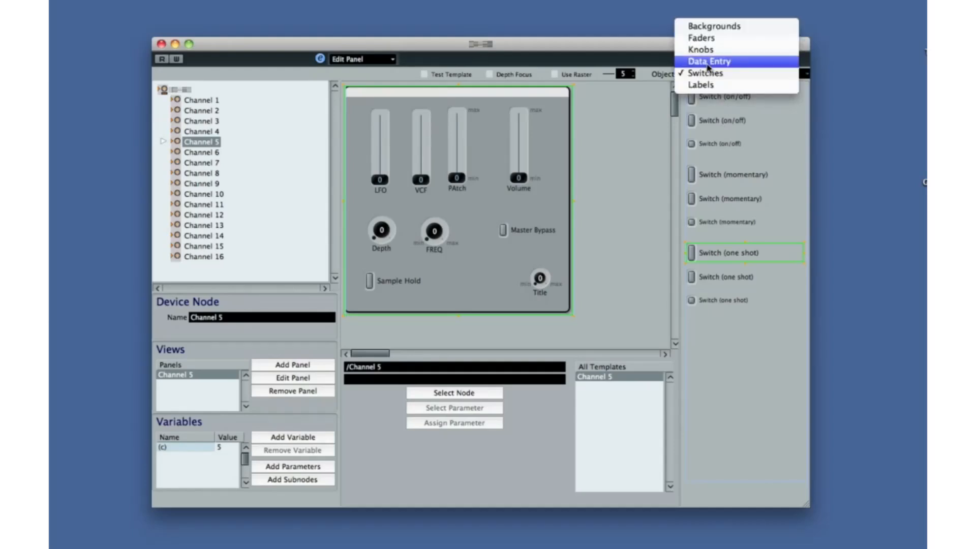
left_click(709, 61)
left_click_drag(515, 232, 463, 197)
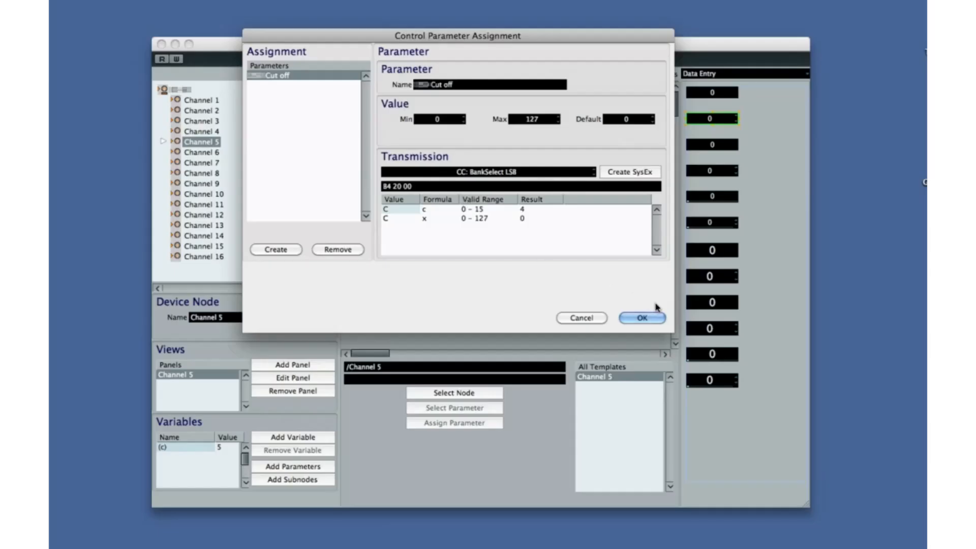
left_click(652, 319)
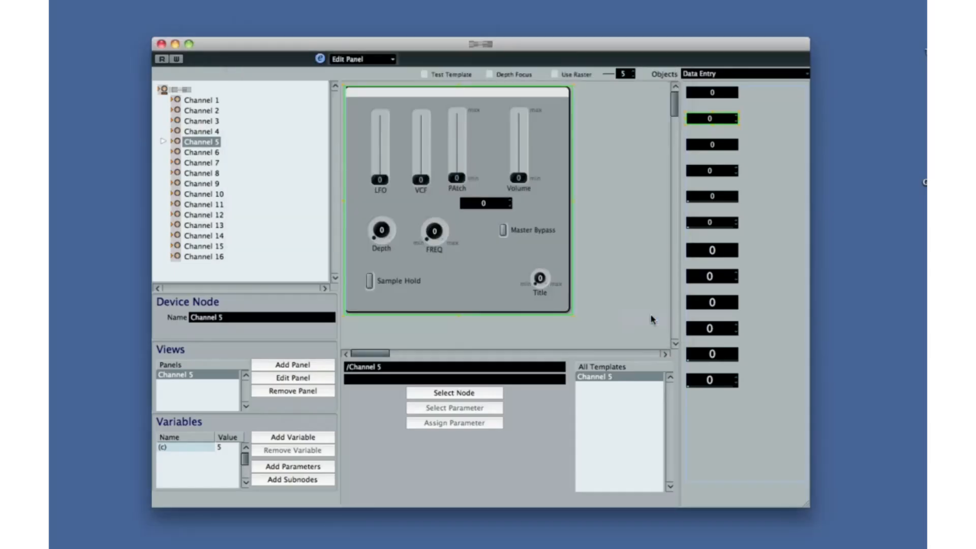
- Add a large titled knob with min/max marks beside Sample Hold, assign it to Cut off and title it "Pan (mod. 1)"
left_click(696, 74)
left_click(701, 61)
left_click_drag(770, 161, 450, 265)
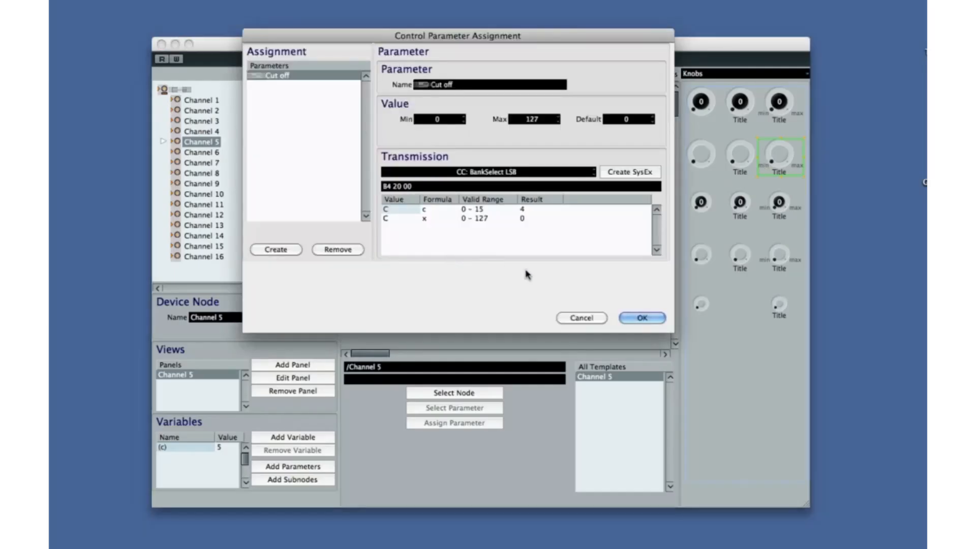
left_click(643, 319)
double_click(468, 287)
type("Pan (mod. 1")
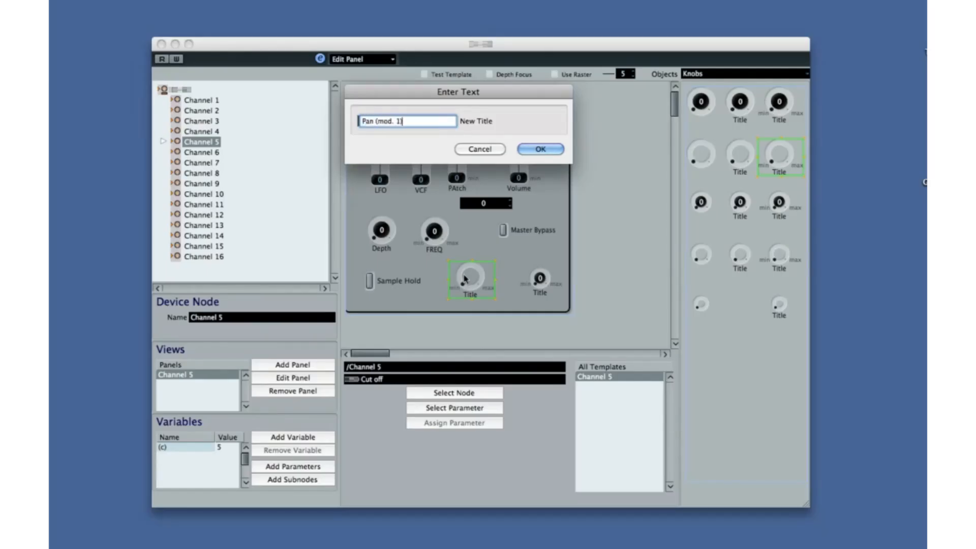
key("Return")
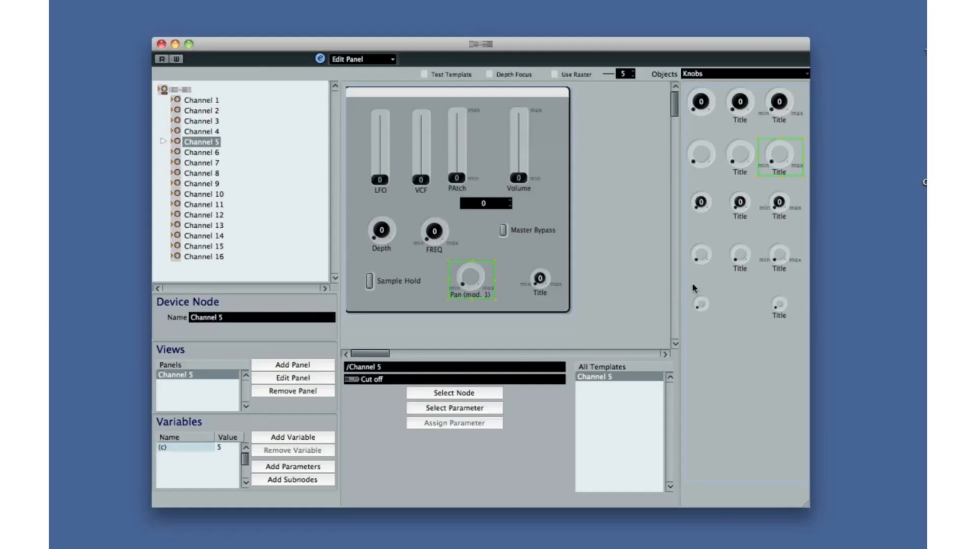
- Add a titled horizontal fader with min/max marks over the Sample Hold area, accept its parameter assignment and nudge it slightly upward
left_click(714, 74)
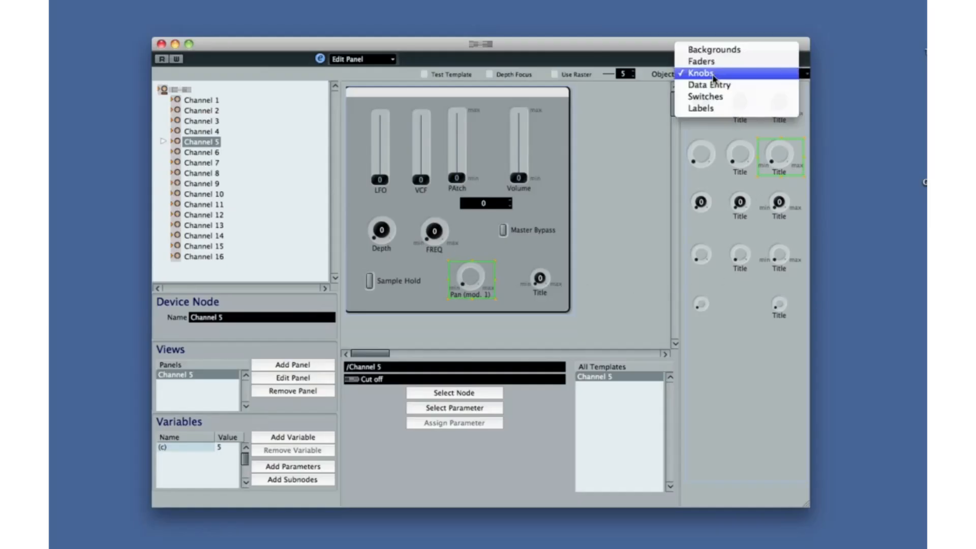
left_click(714, 62)
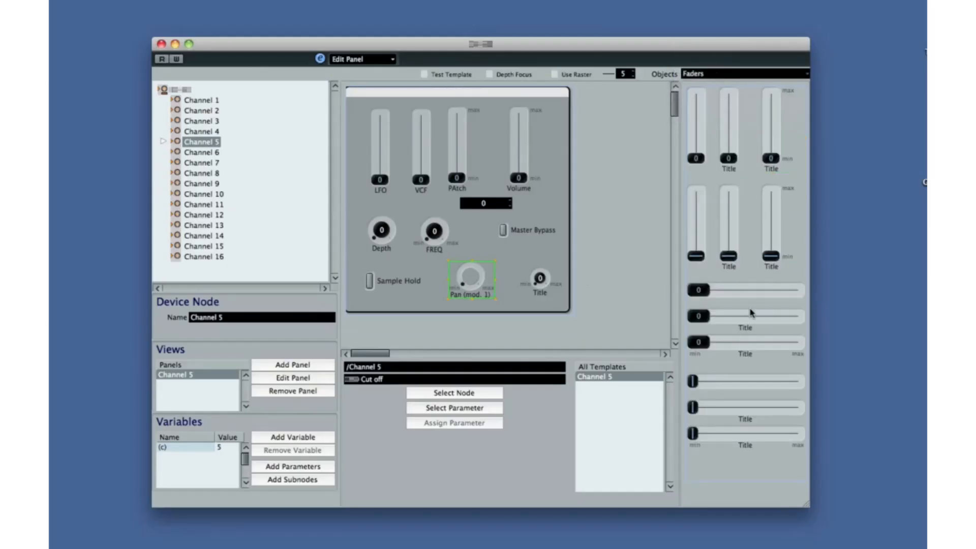
left_click_drag(745, 339, 360, 283)
left_click(640, 318)
left_click(421, 283)
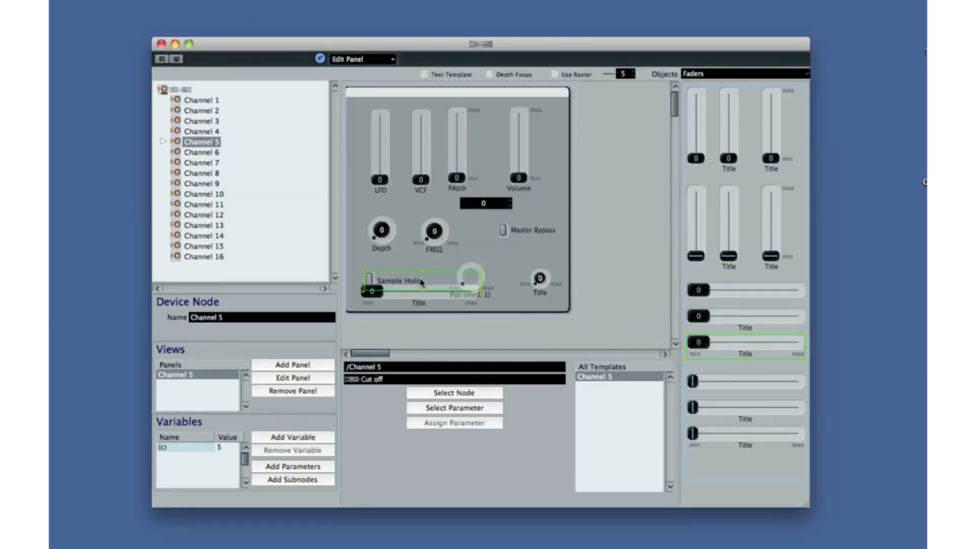
left_click_drag(420, 279, 420, 271)
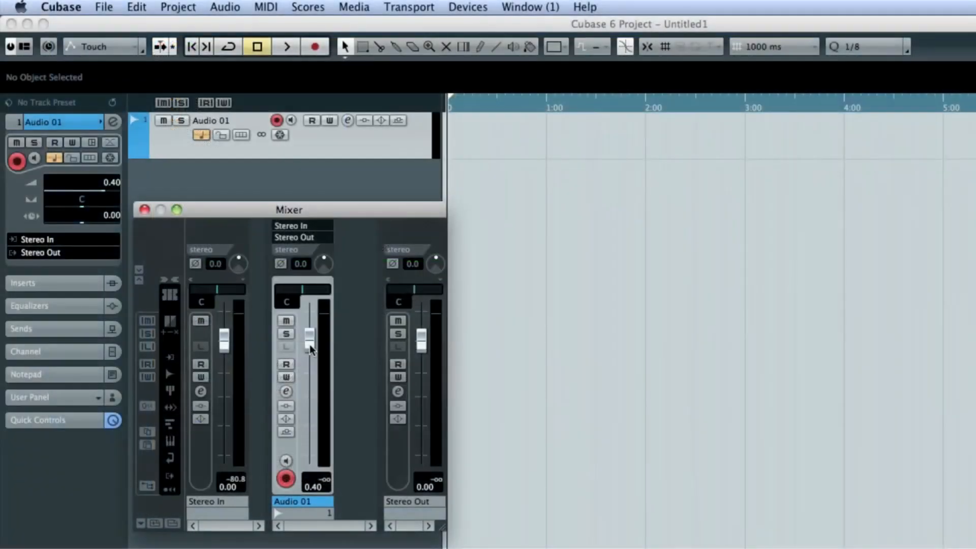
- Lower the Audio 01 channel fader in the Mixer to -2.85
left_click_drag(310, 345, 310, 363)
- Open Device Setup and add a Generic Remote to the remote devices
left_click(471, 7)
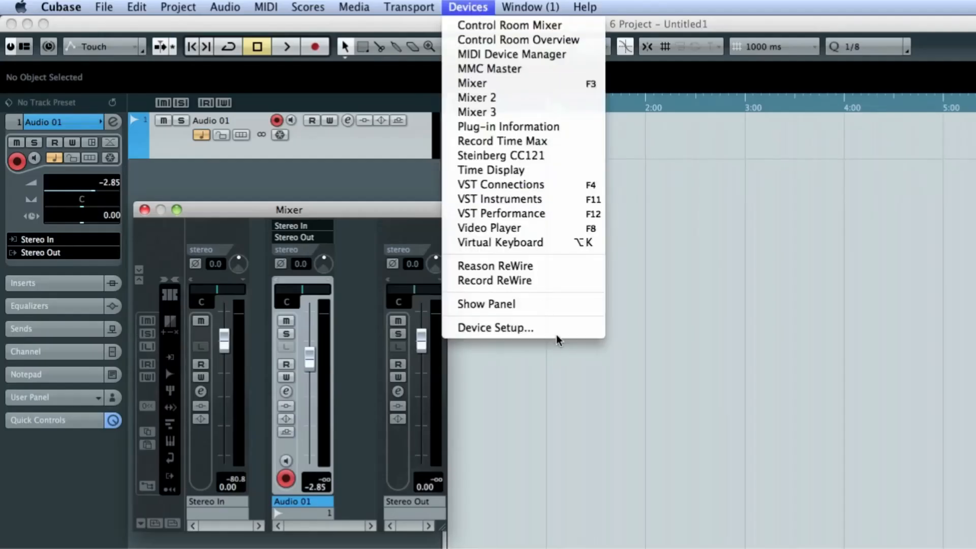
left_click(478, 328)
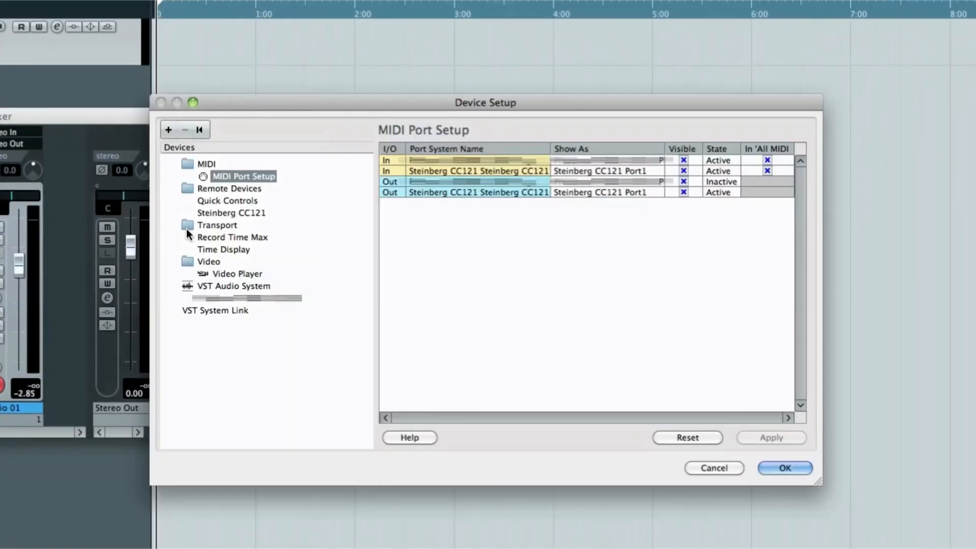
left_click(235, 191)
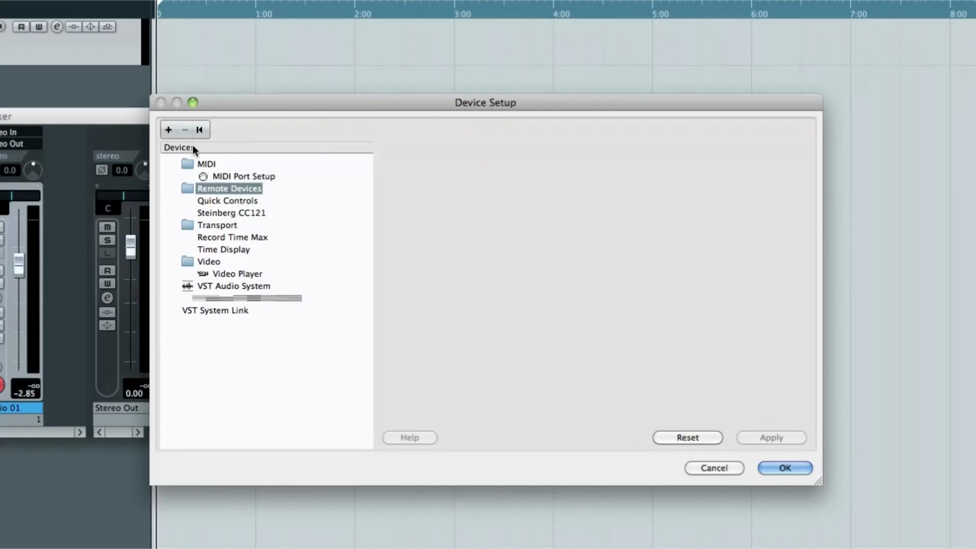
left_click(168, 130)
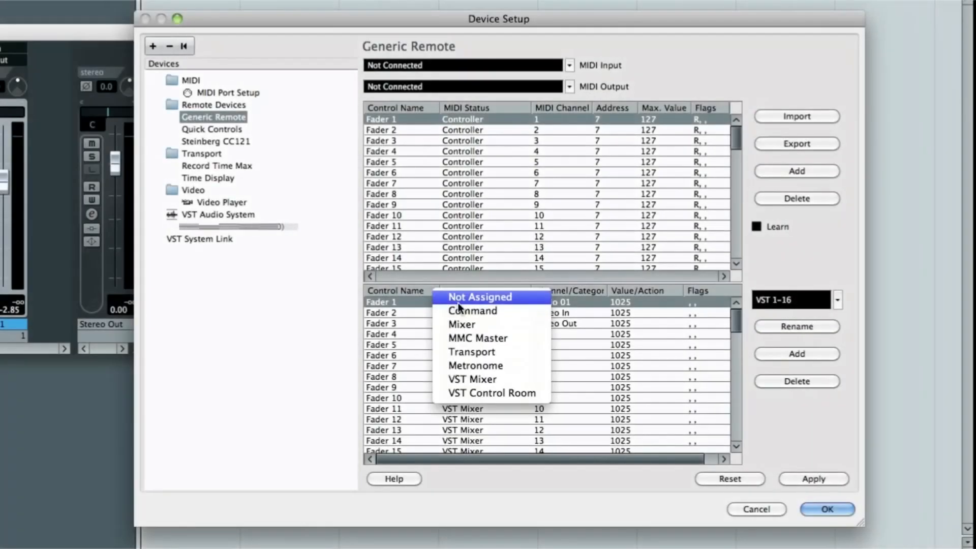
- Set the Generic Remote's Fader 1 target device to Mixer, enable Learn and confirm the device setup
left_click(470, 321)
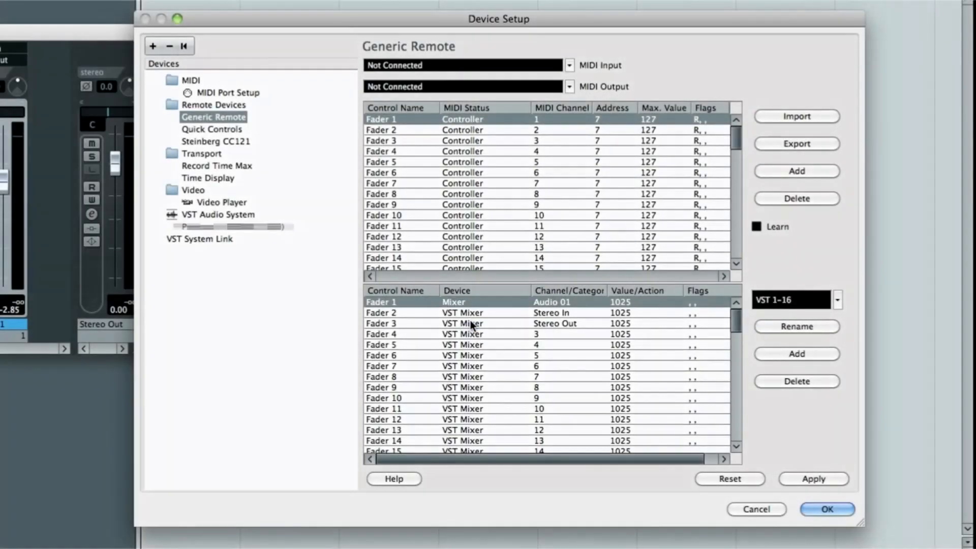
left_click(755, 226)
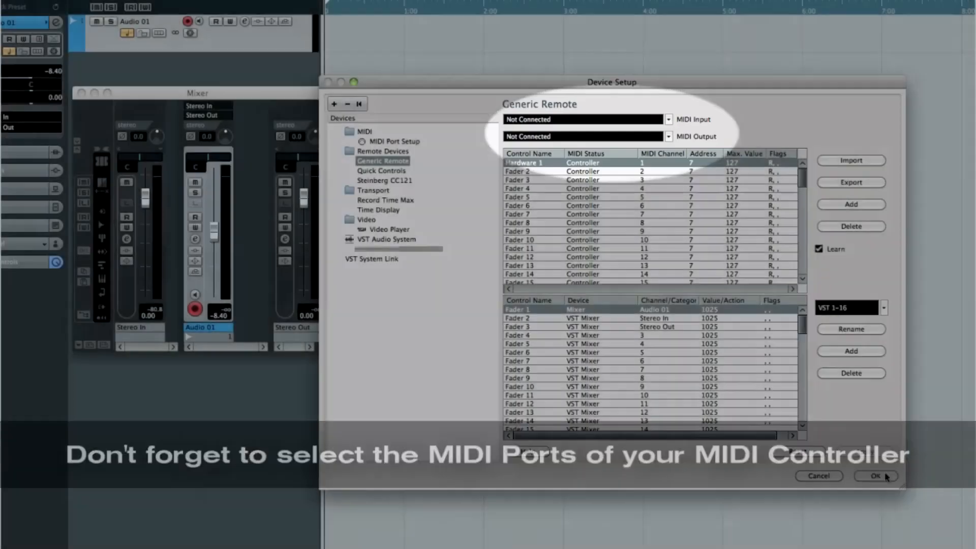
left_click(887, 478)
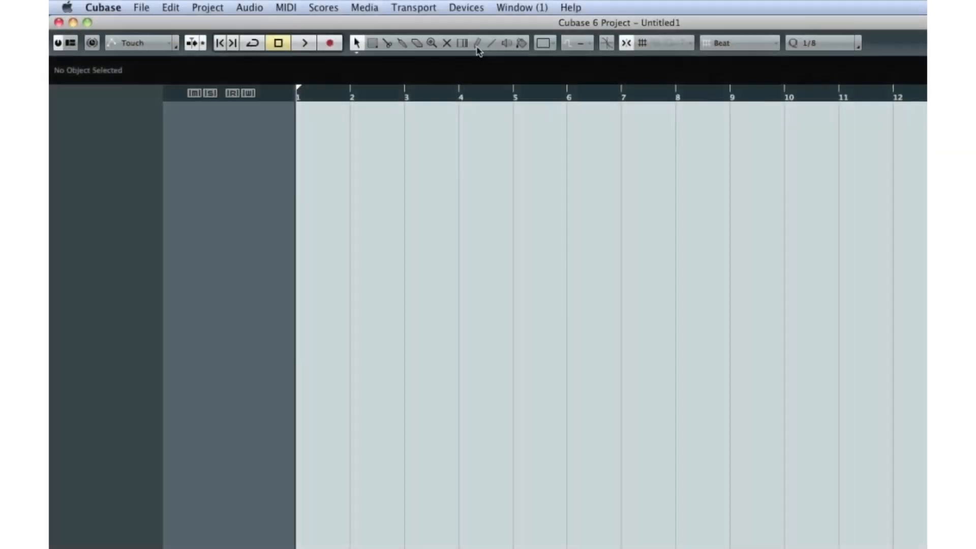
- Open Device Setup and show the Steinberg CC121 remote device's settings
left_click(473, 7)
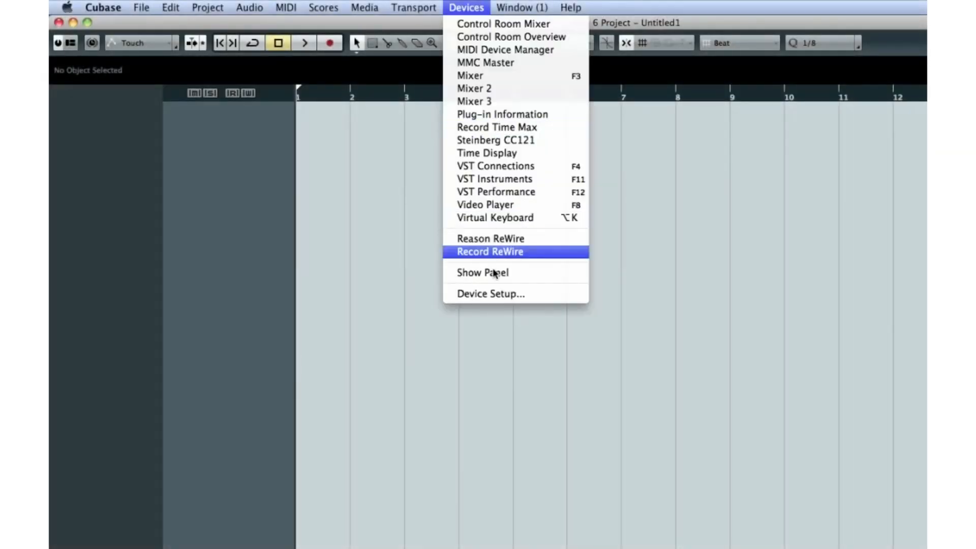
left_click(497, 294)
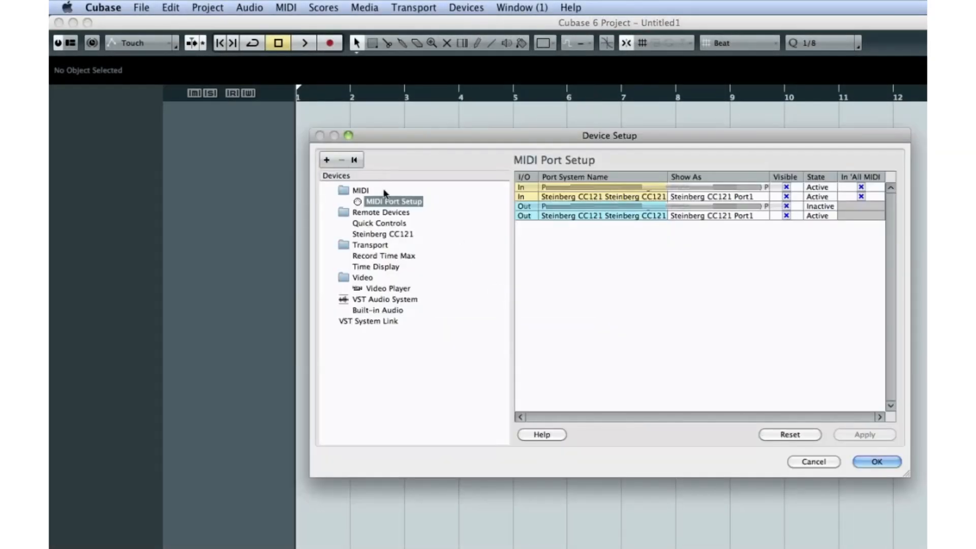
left_click(405, 235)
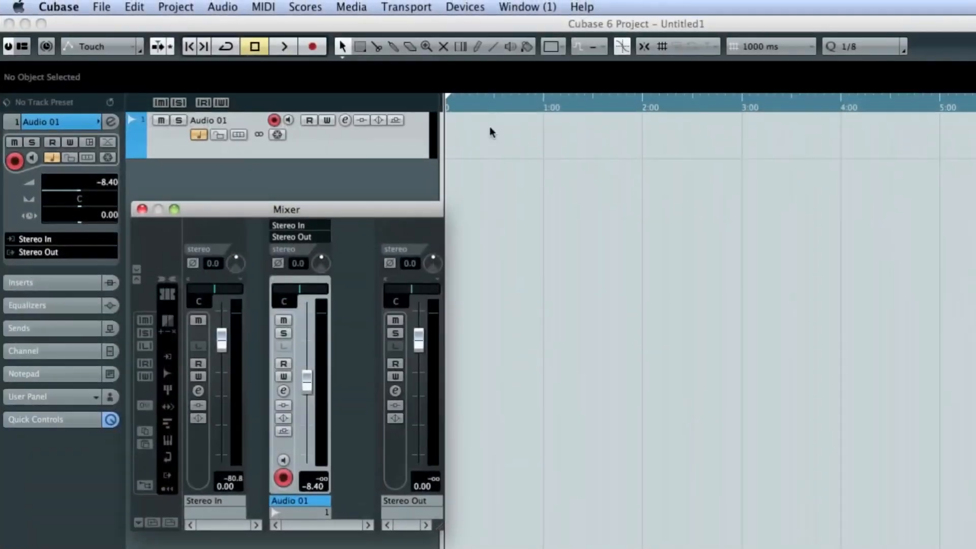
- Open Device Setup and add an Apple Remote Control to the remote devices
left_click(467, 8)
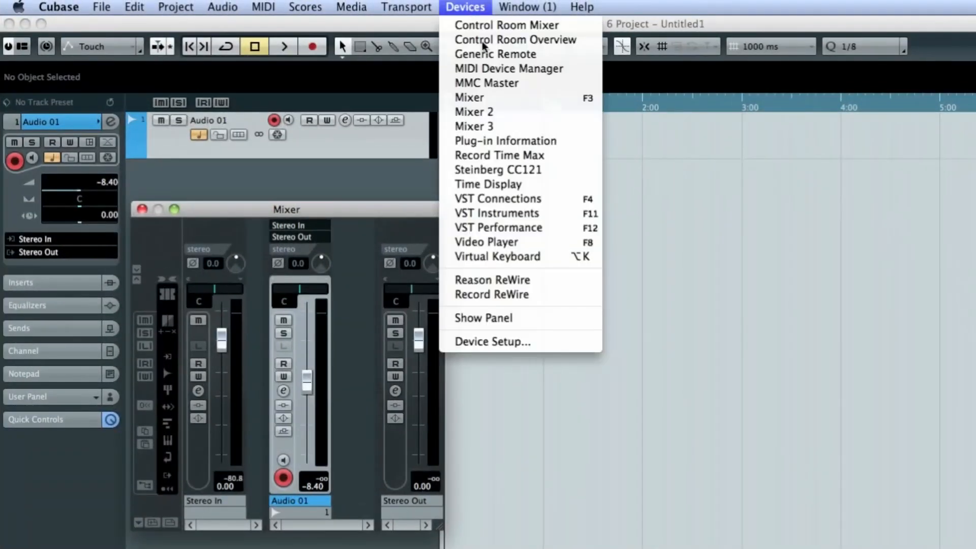
left_click(528, 342)
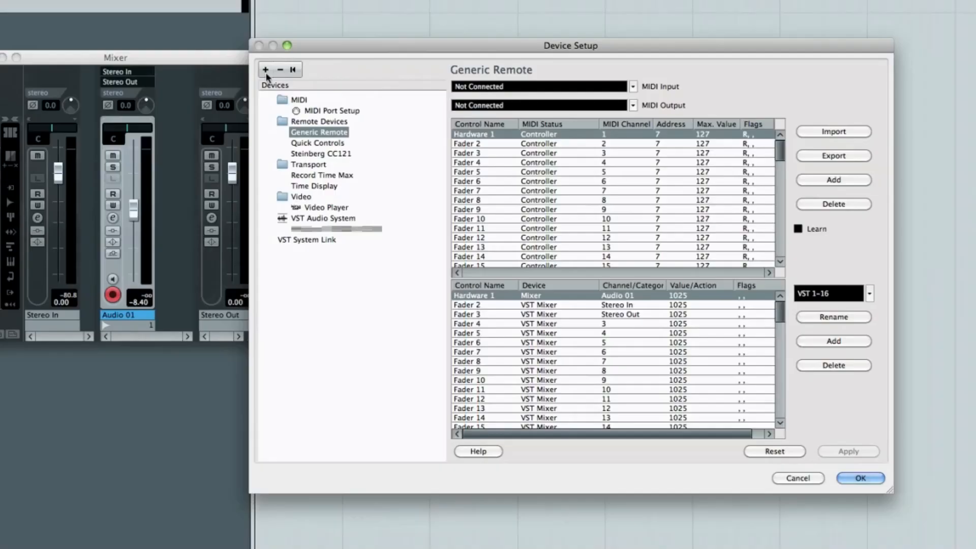
left_click(303, 122)
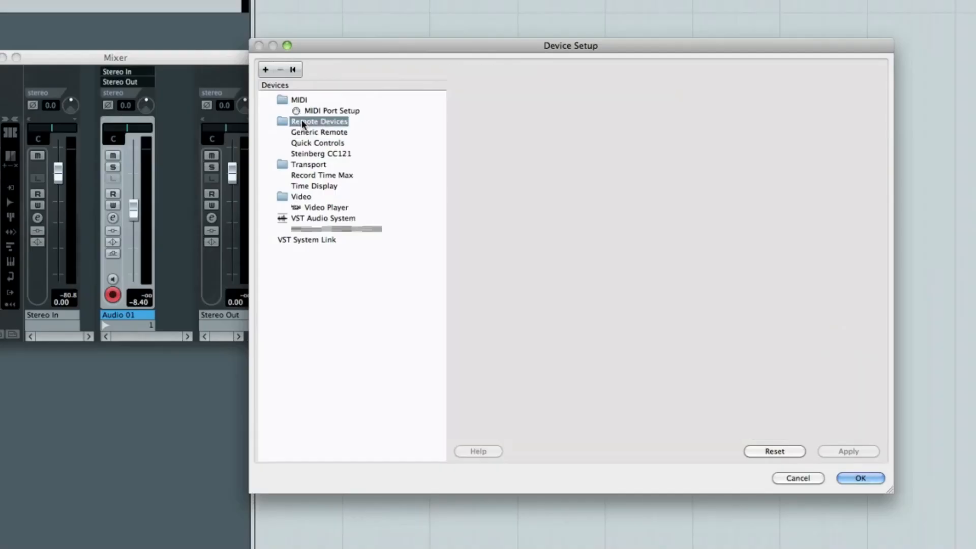
left_click(266, 70)
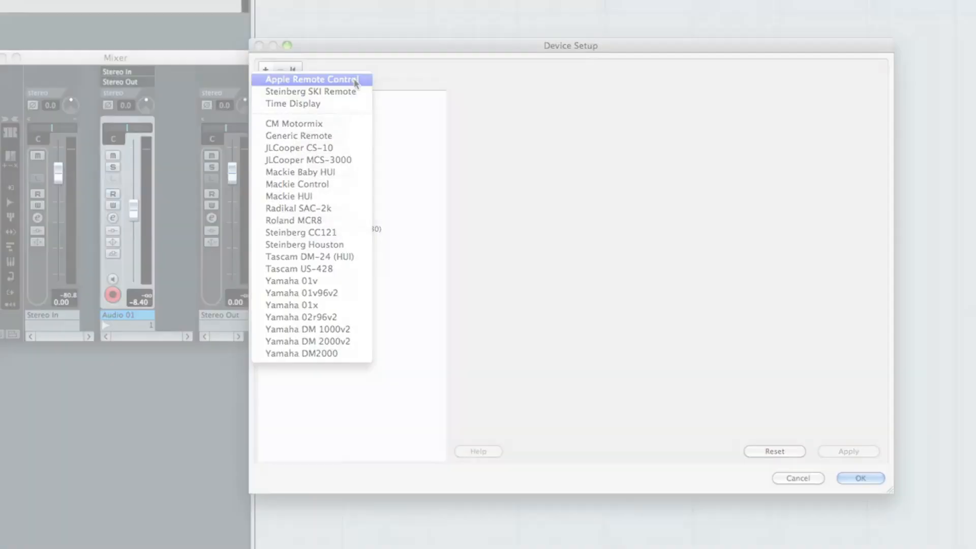
left_click(355, 80)
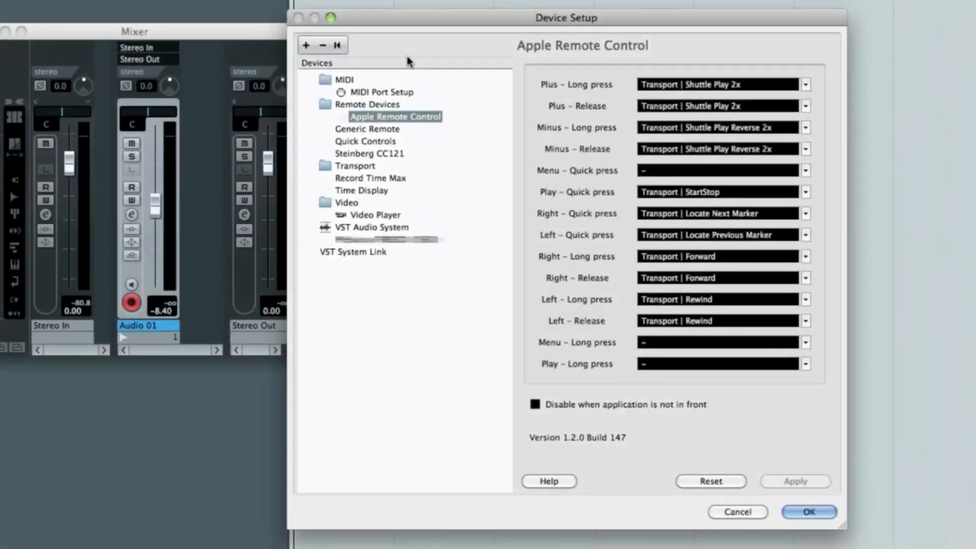
- Browse the commands assignable to the Apple Remote Control's Plus – Long press action, keeping the current assignment
left_click(806, 85)
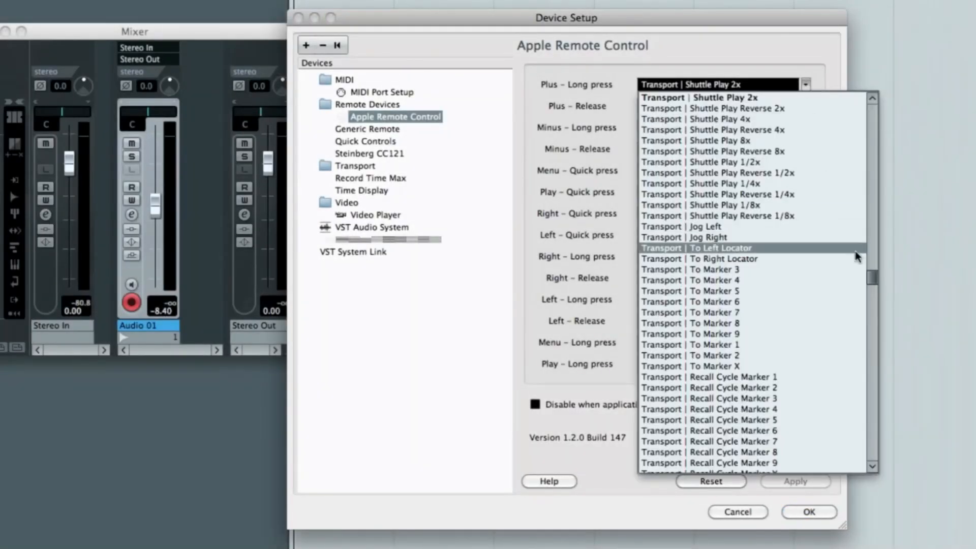
left_click_drag(873, 278, 870, 337)
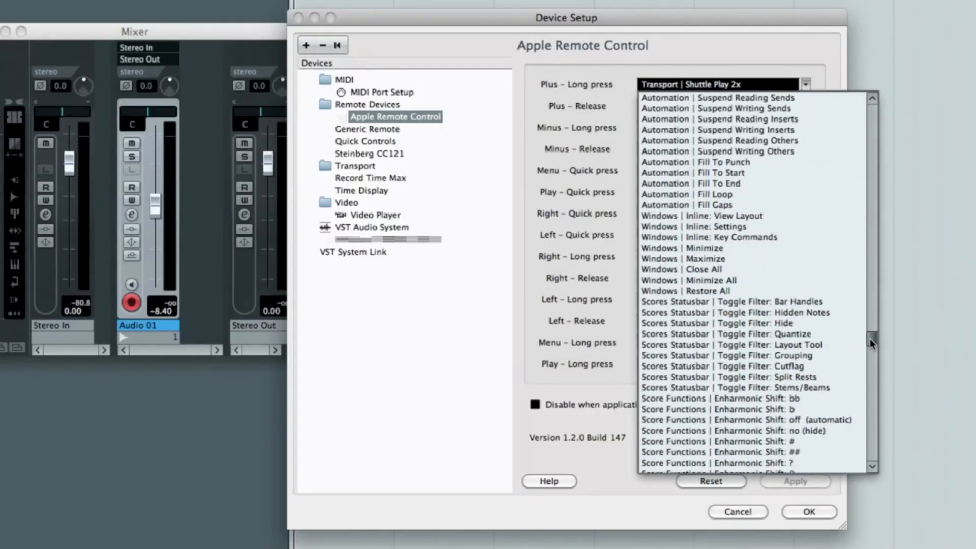
left_click(606, 462)
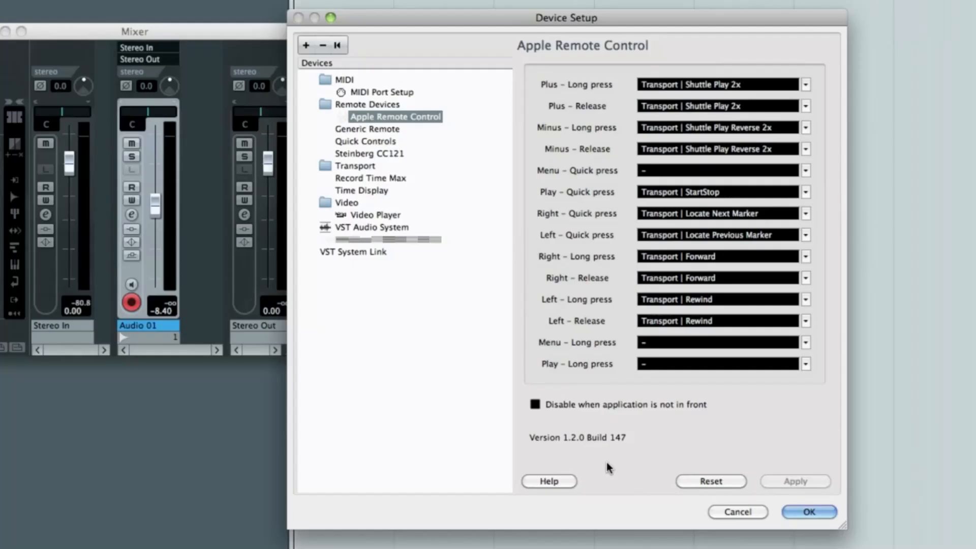